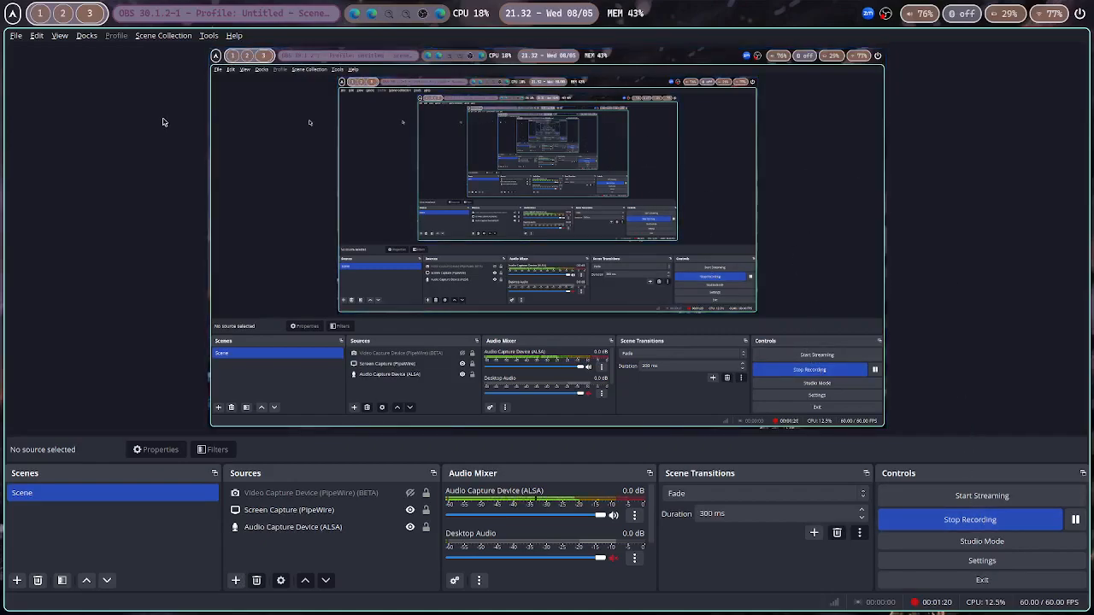
Switch to the virtual machine workspace and start the Windows 11 virtual machine
mouse_move(32, 13)
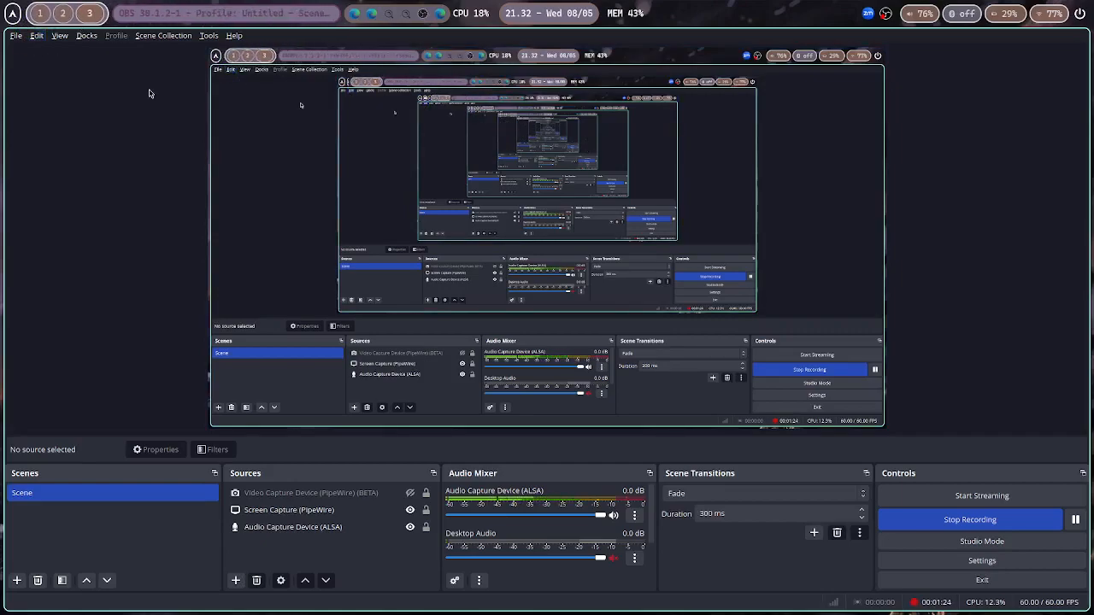
key("super+5")
left_click(76, 55)
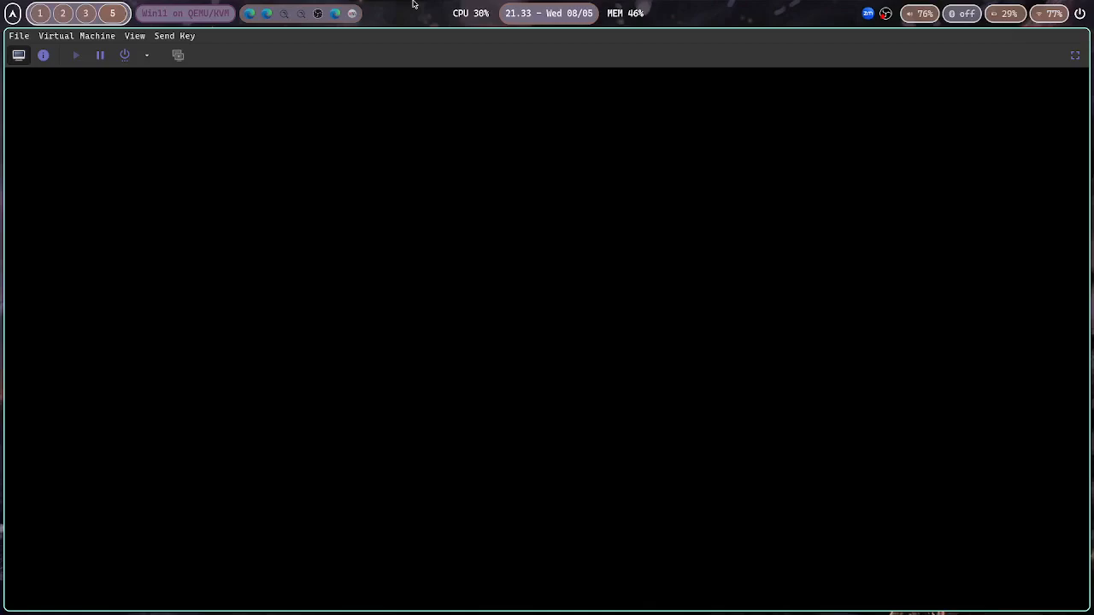
Switch to the browser workspace and open Google Maps at maps.google.com
key("super+4")
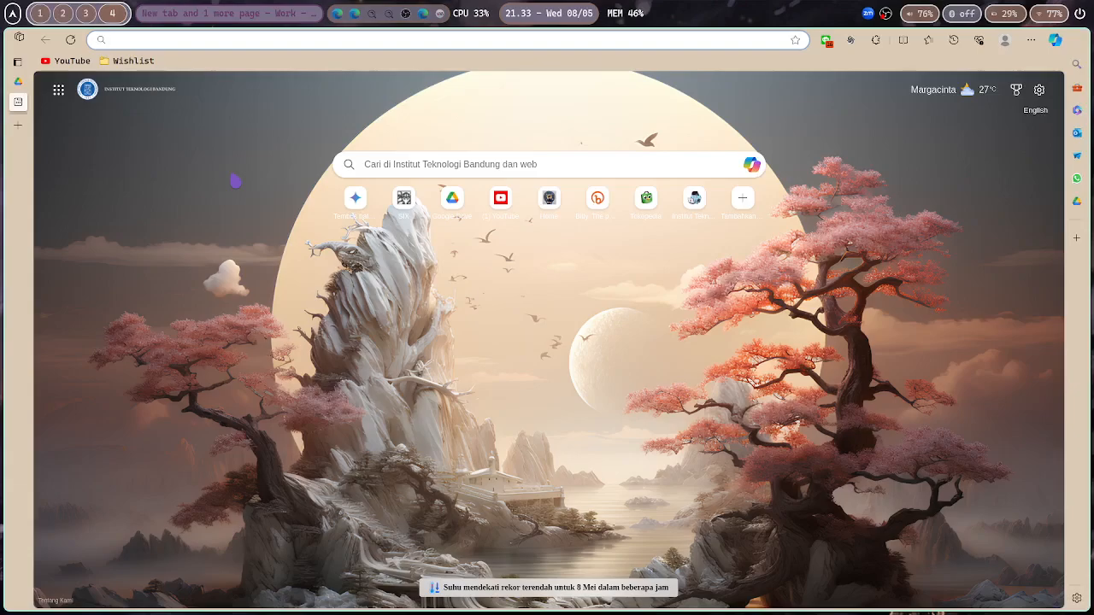
type("ma")
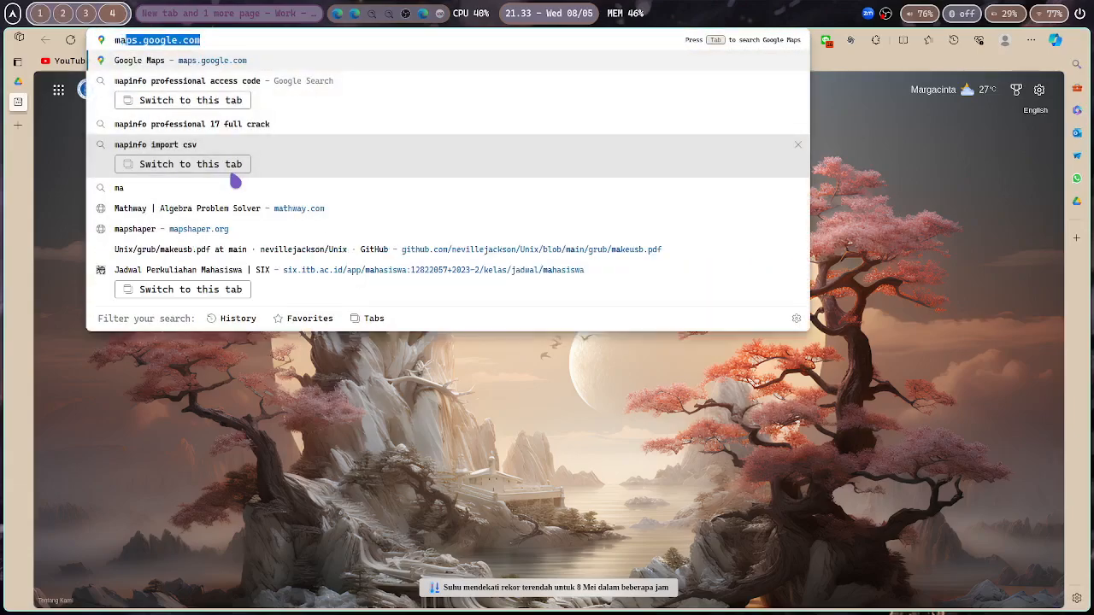
key("Return")
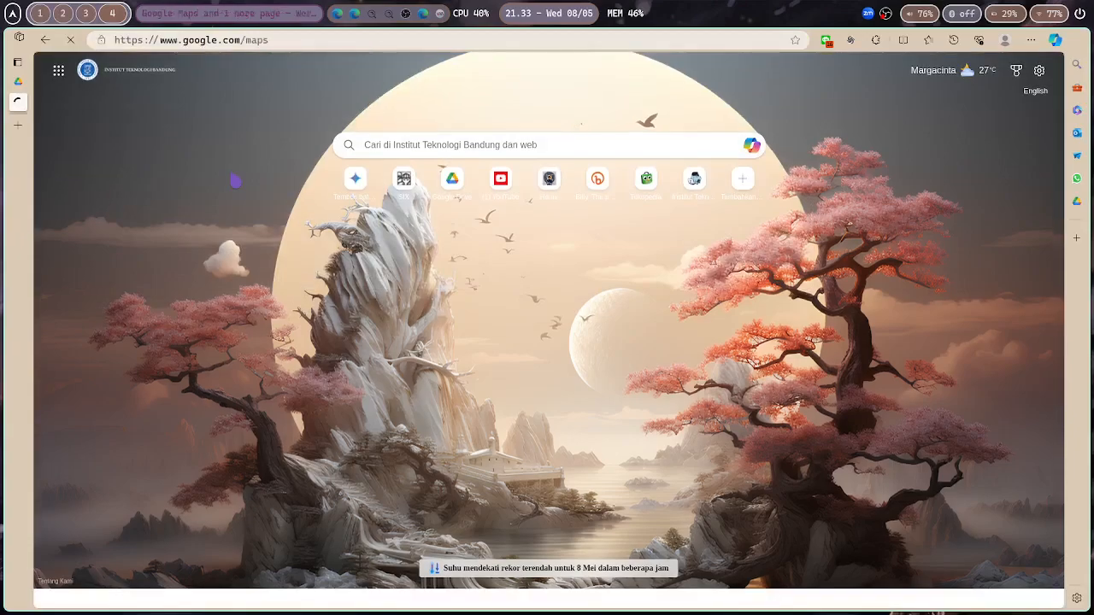
Launch the Text Editor, create a new document, and close the maluku_points.csv window
key("super+d")
type("no")
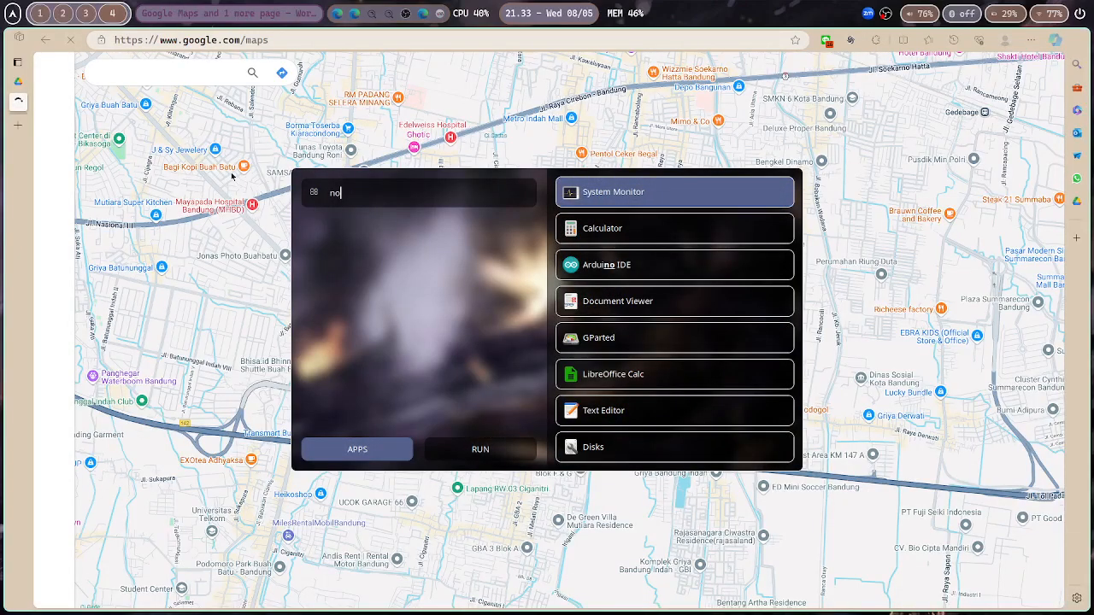
type("te")
key("Return")
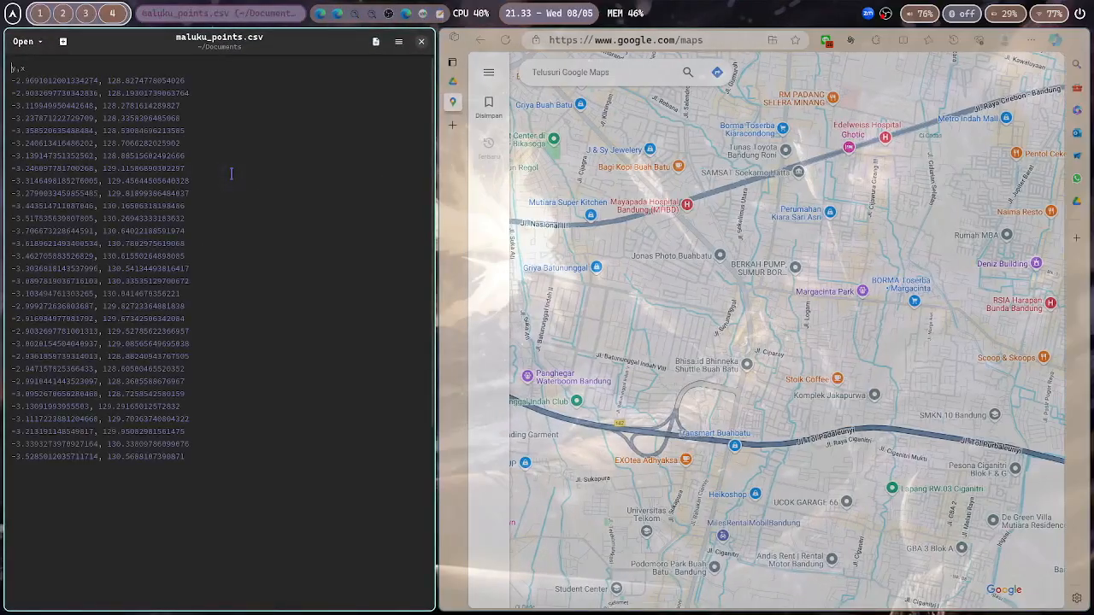
key("ctrl+n")
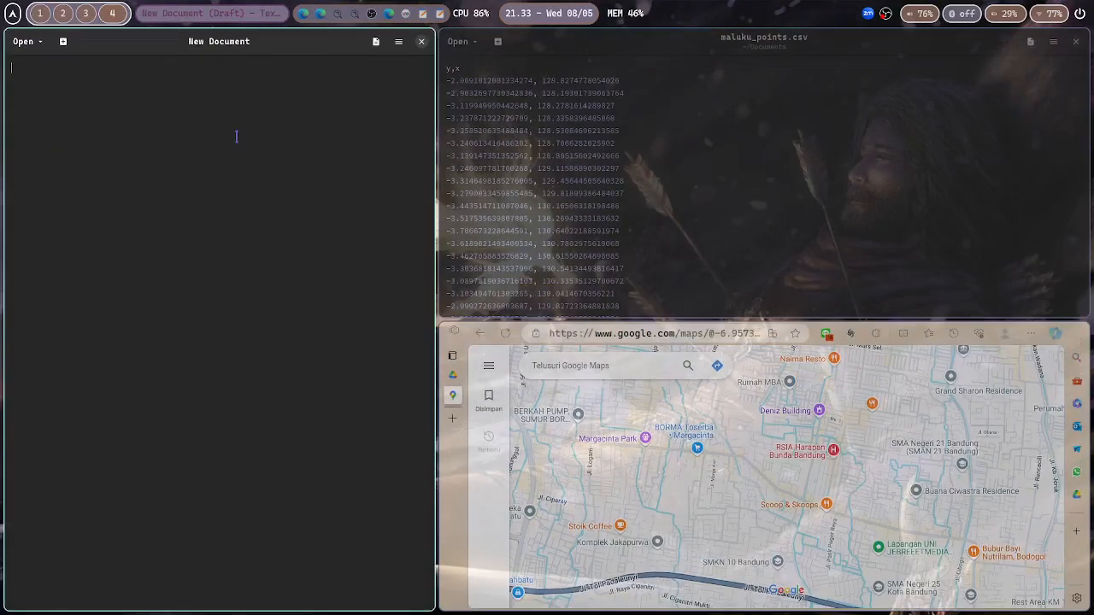
key("super+q")
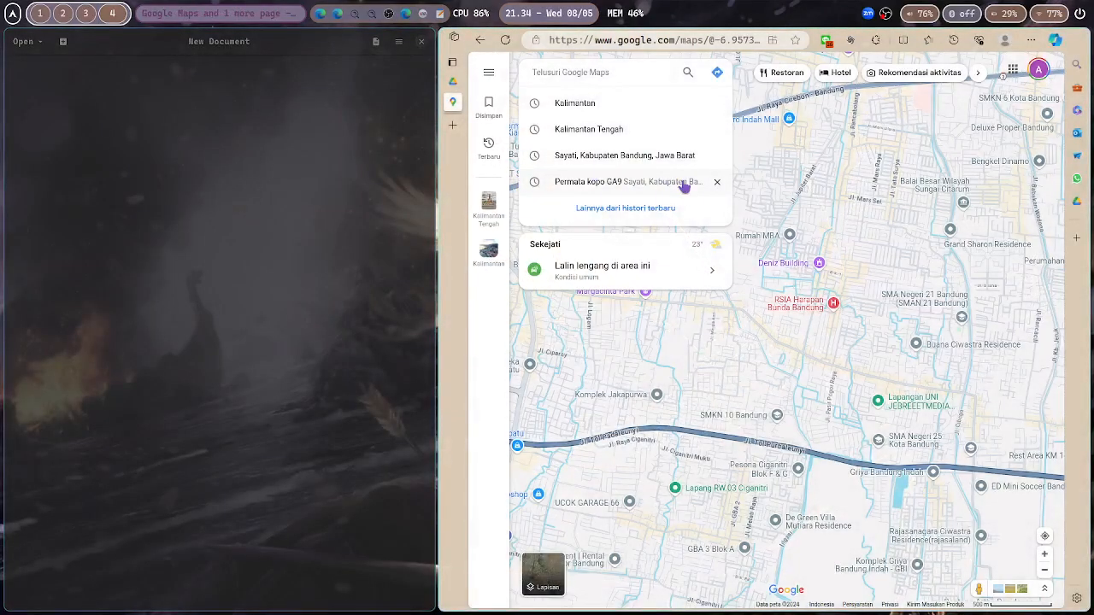
Navigate the map to Seram island in Maluku and inspect a point's coordinates
left_click(794, 152)
scroll(791, 152, "up", 3)
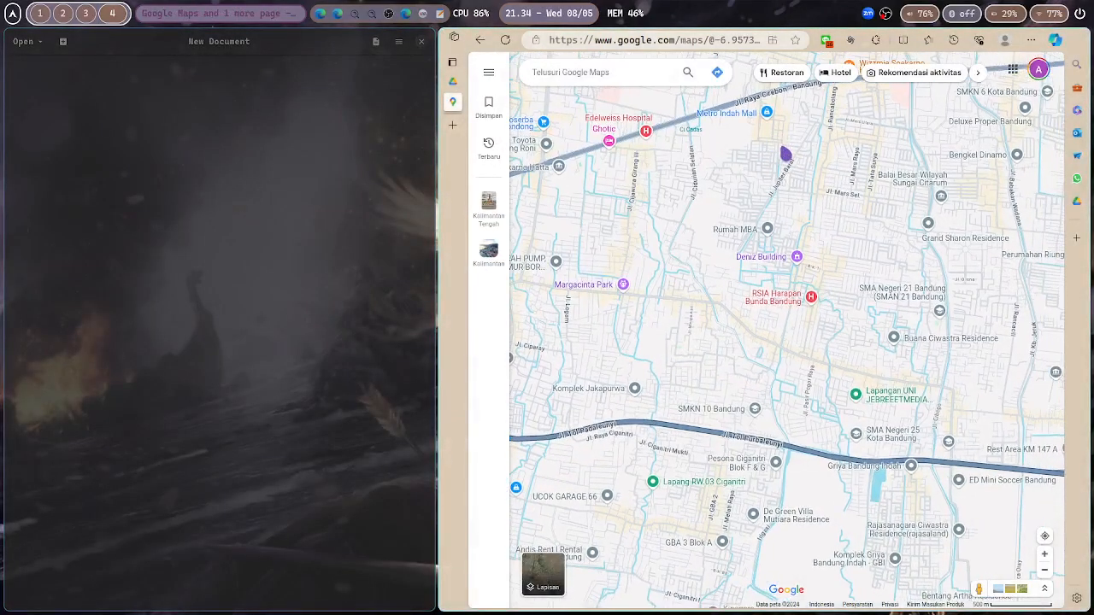
scroll(786, 154, "down", 10)
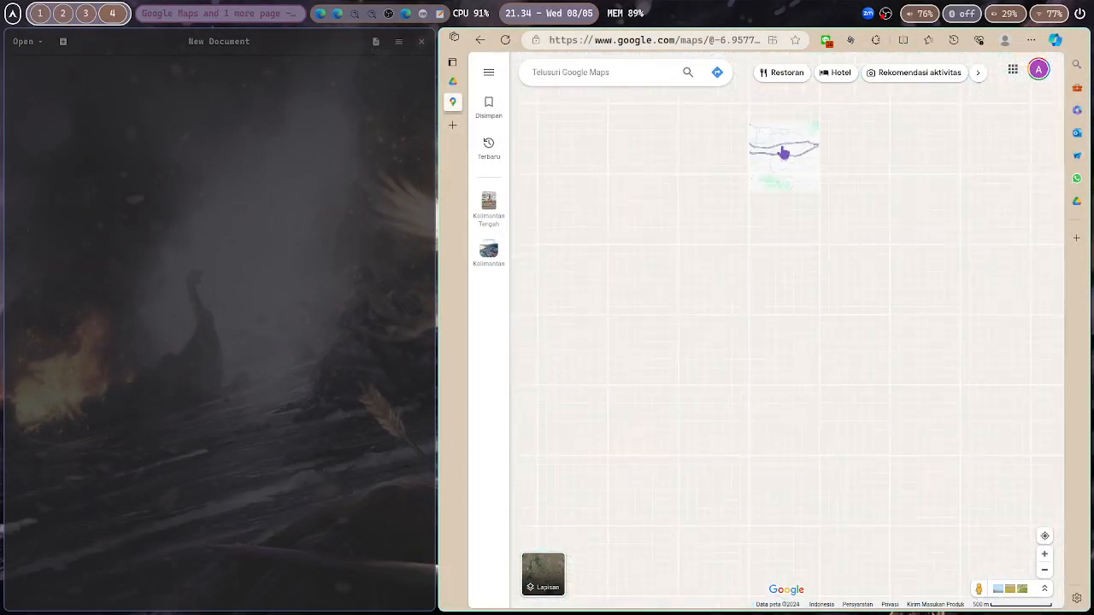
scroll(772, 239, "down", 5)
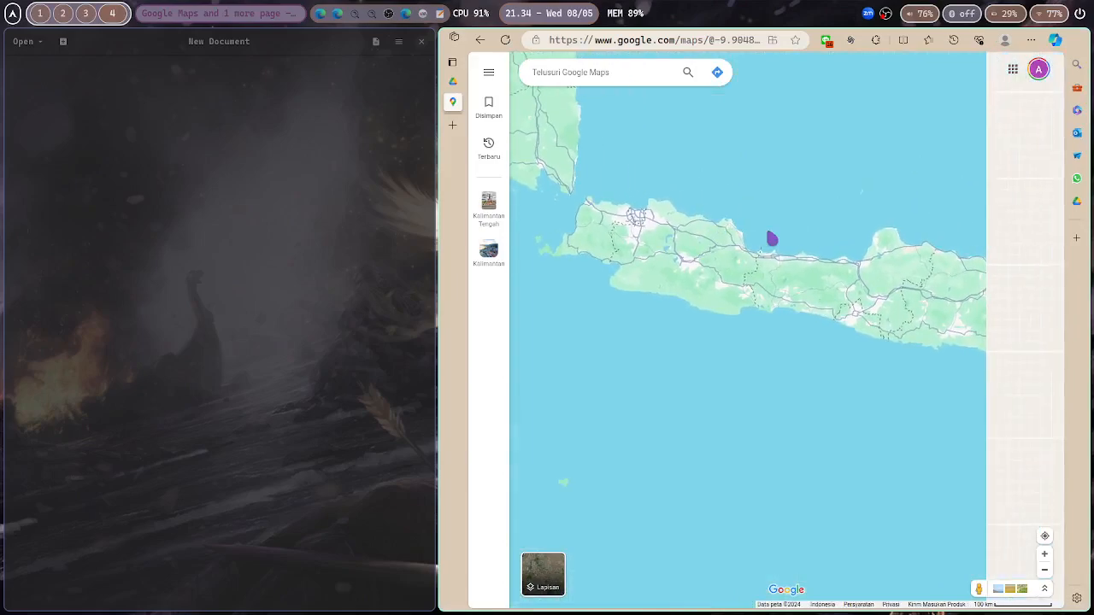
left_click_drag(794, 230, 818, 299)
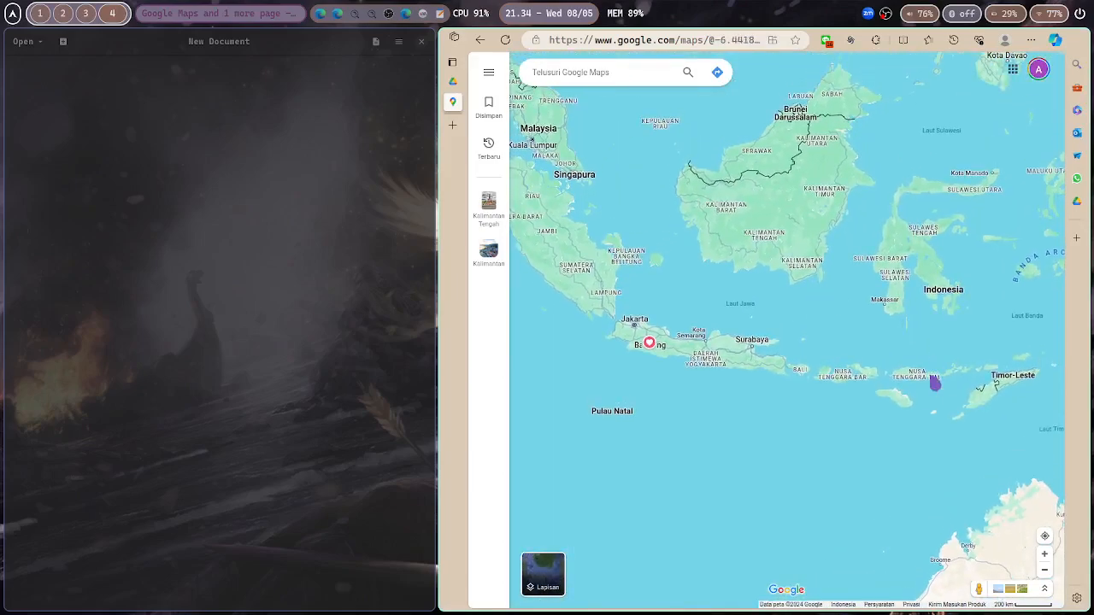
scroll(930, 389, "up", 3)
left_click_drag(908, 367, 798, 373)
left_click_drag(904, 337, 809, 459)
left_click_drag(913, 413, 854, 440)
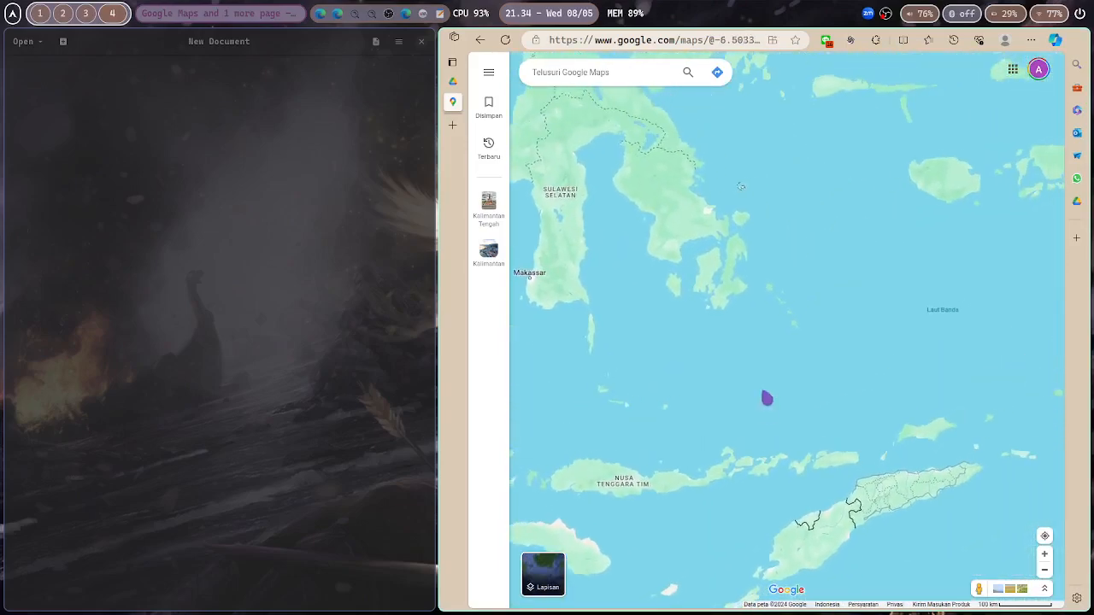
scroll(762, 388, "up", 3)
left_click_drag(877, 239, 596, 542)
left_click_drag(813, 254, 721, 369)
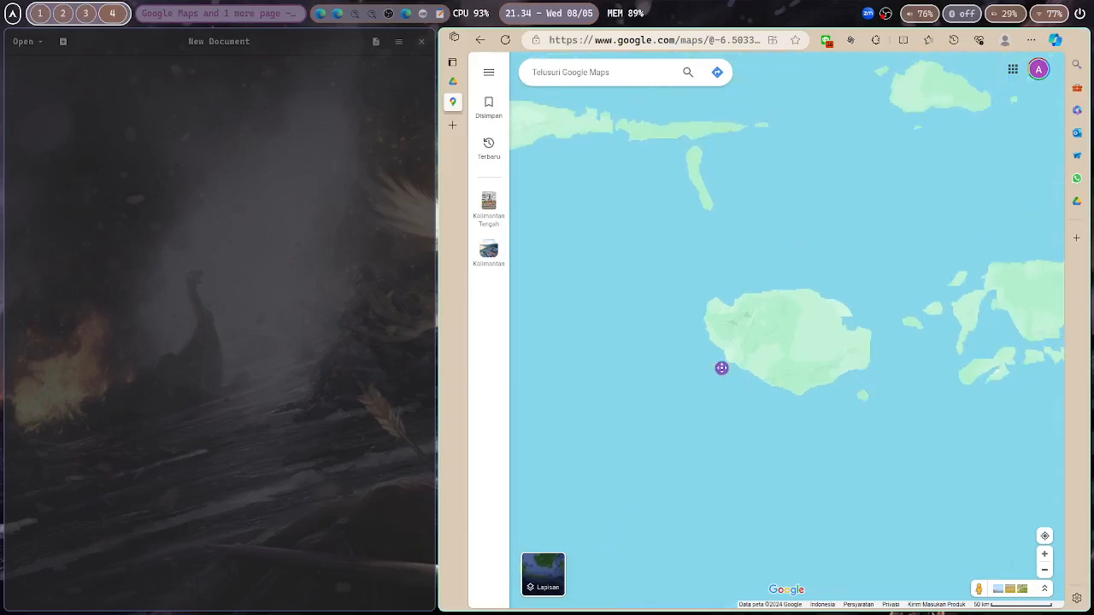
left_click_drag(860, 382, 720, 373)
scroll(721, 373, "down", 1)
scroll(731, 370, "down", 1)
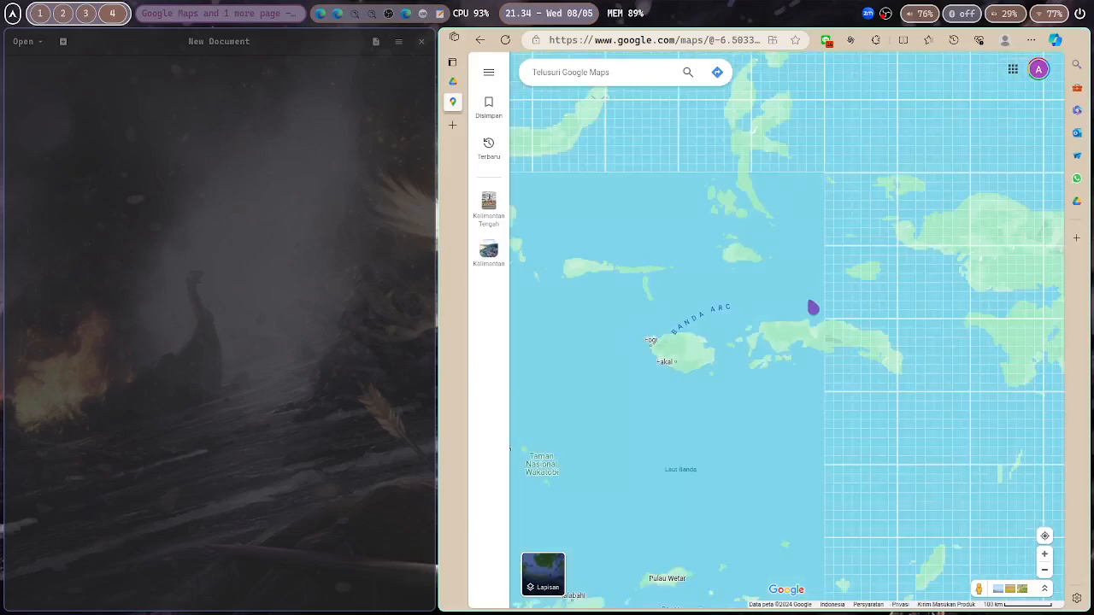
scroll(825, 337, "up", 3)
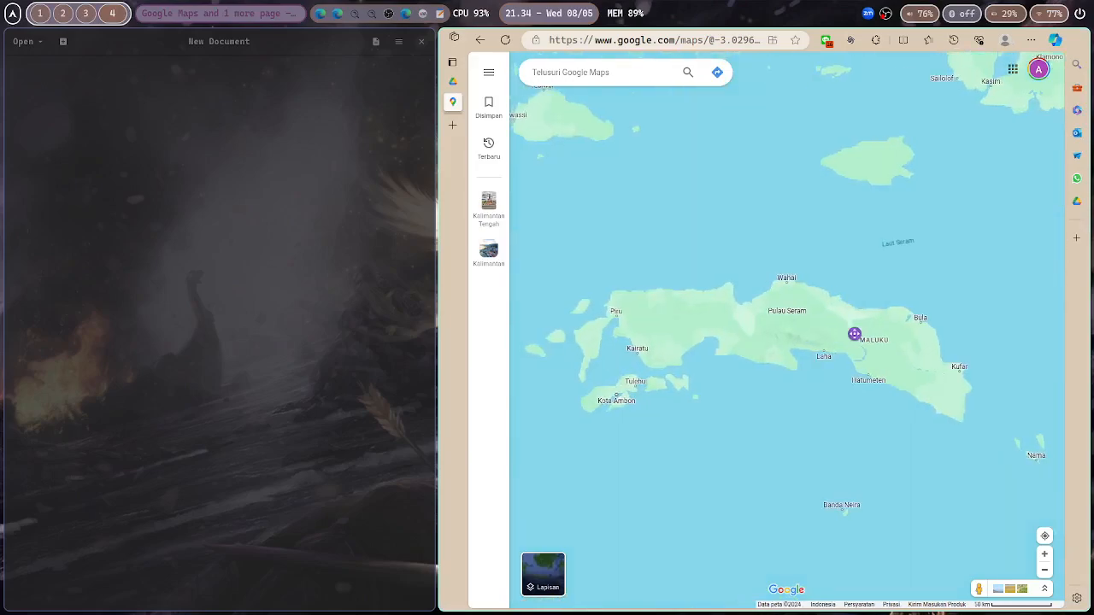
scroll(868, 338, "up", 1)
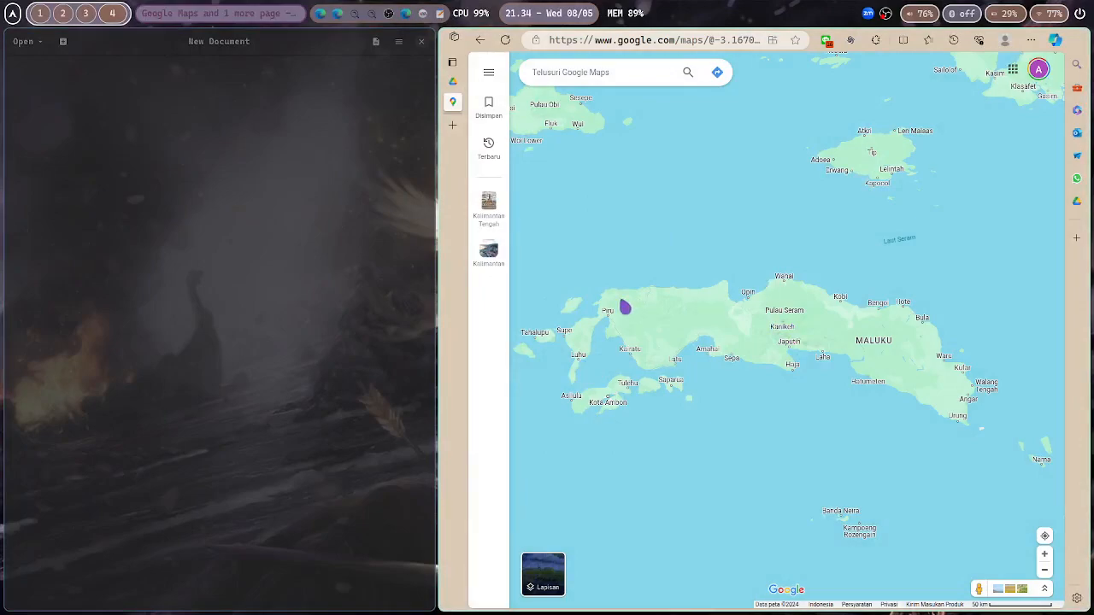
right_click(639, 311)
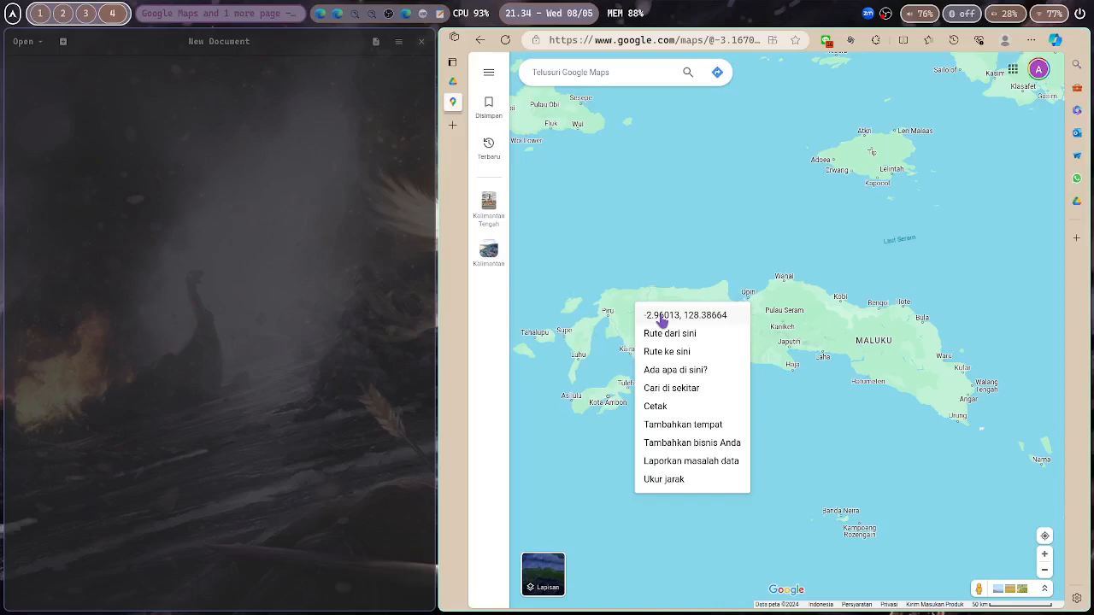
left_click_drag(689, 295, 674, 279)
Write the CSV header id,y,x on the first line of the new document
left_click(365, 195)
type("y")
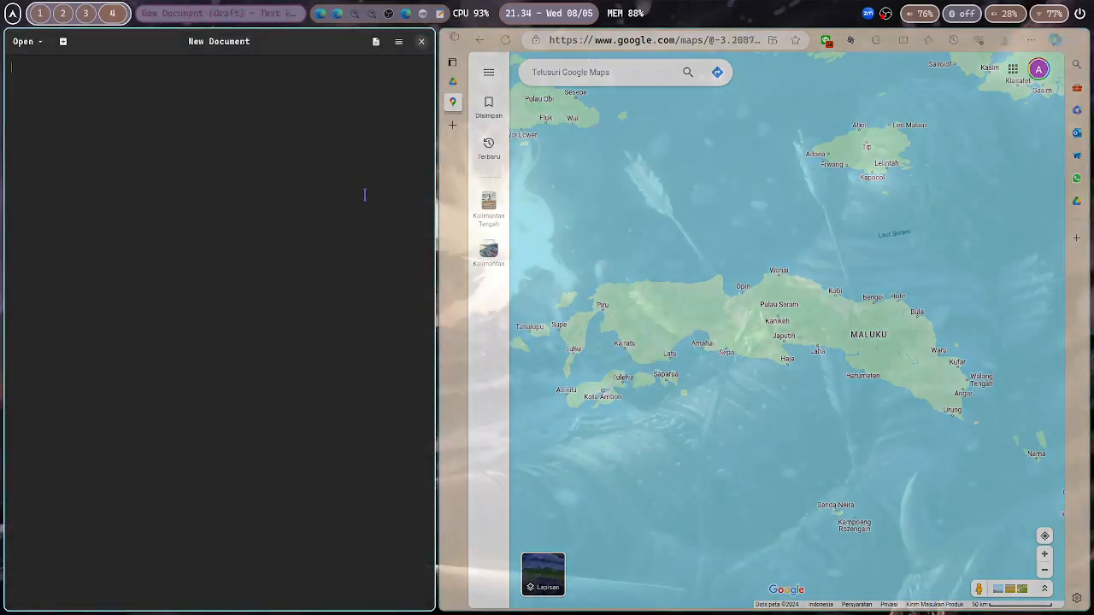
type(",")
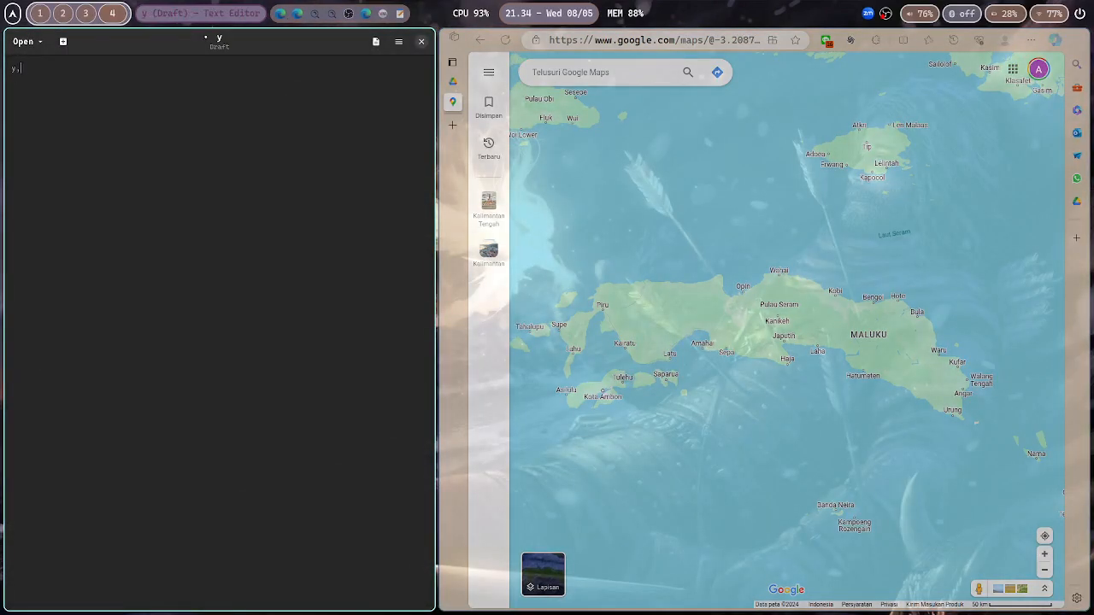
type("x")
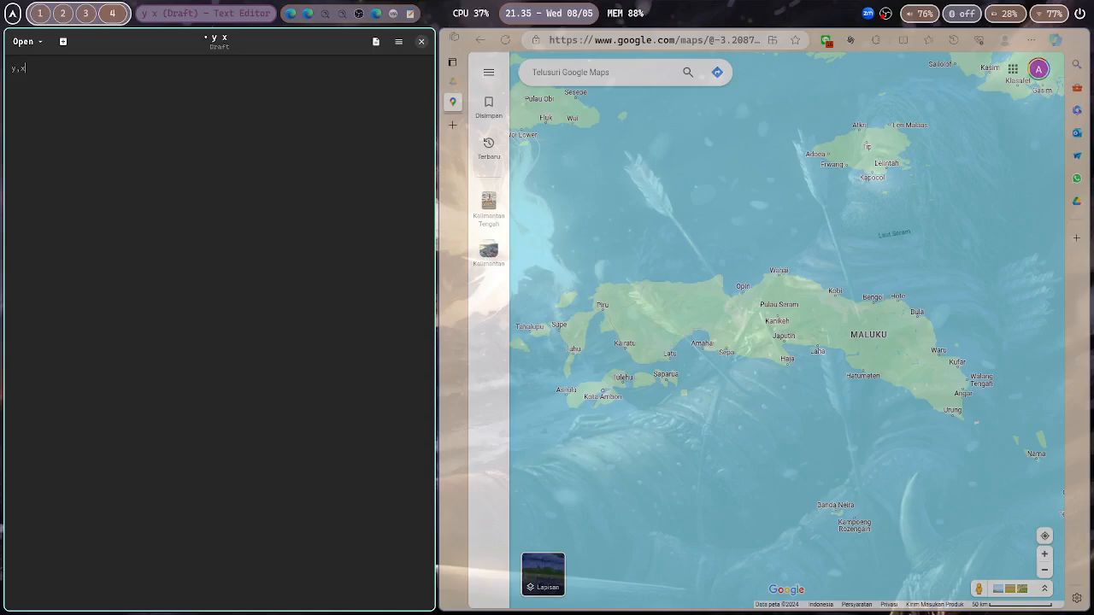
type("id,")
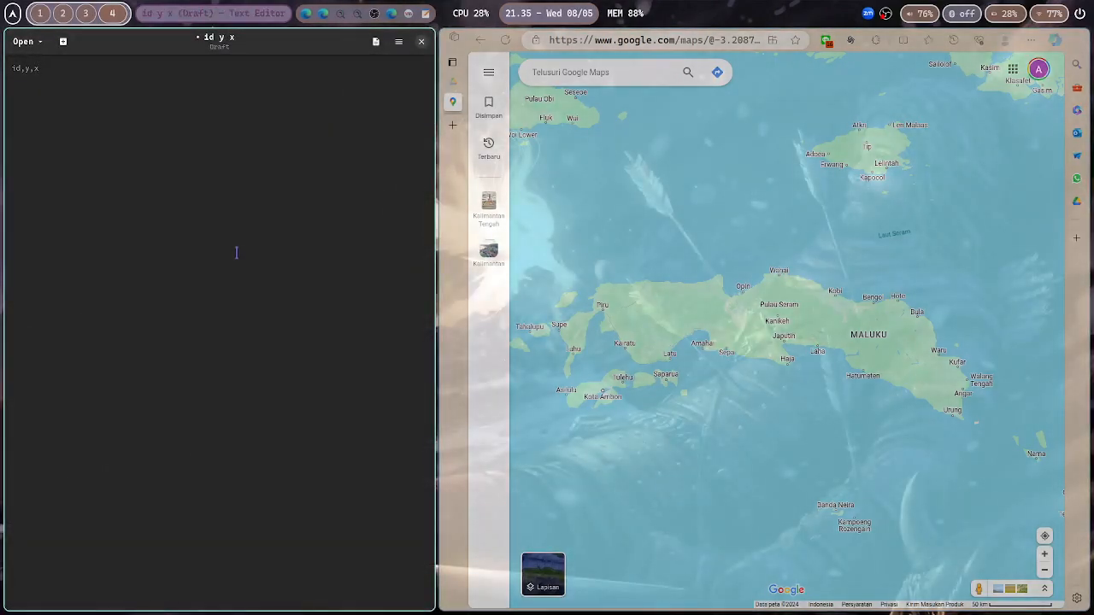
Switch to the Windows virtual machine and launch Encom Discover 2013 - MapInfo Pro
key("super+5")
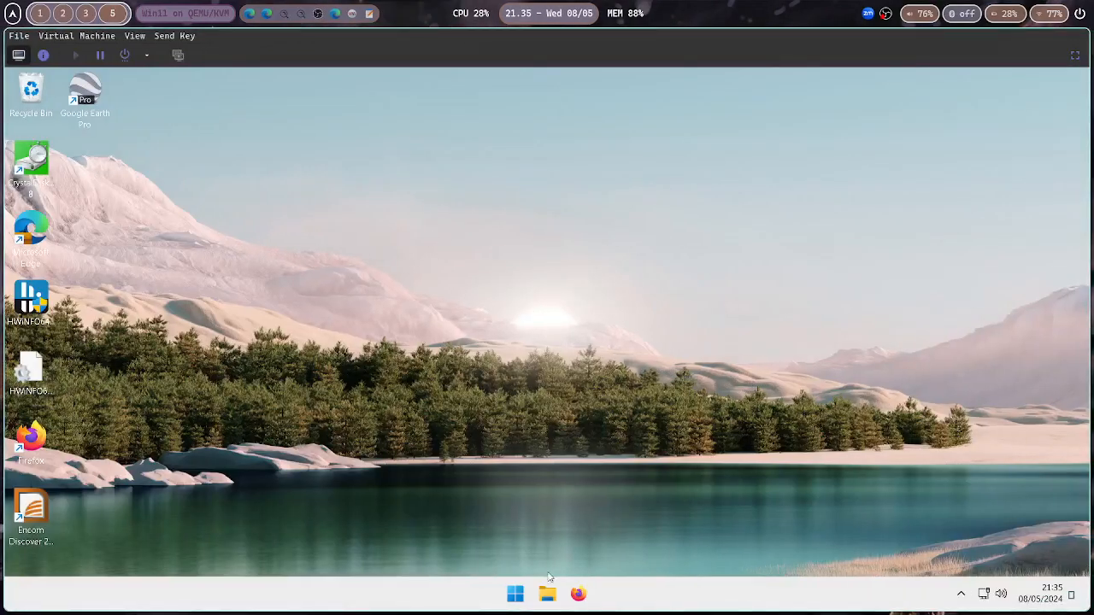
left_click(515, 591)
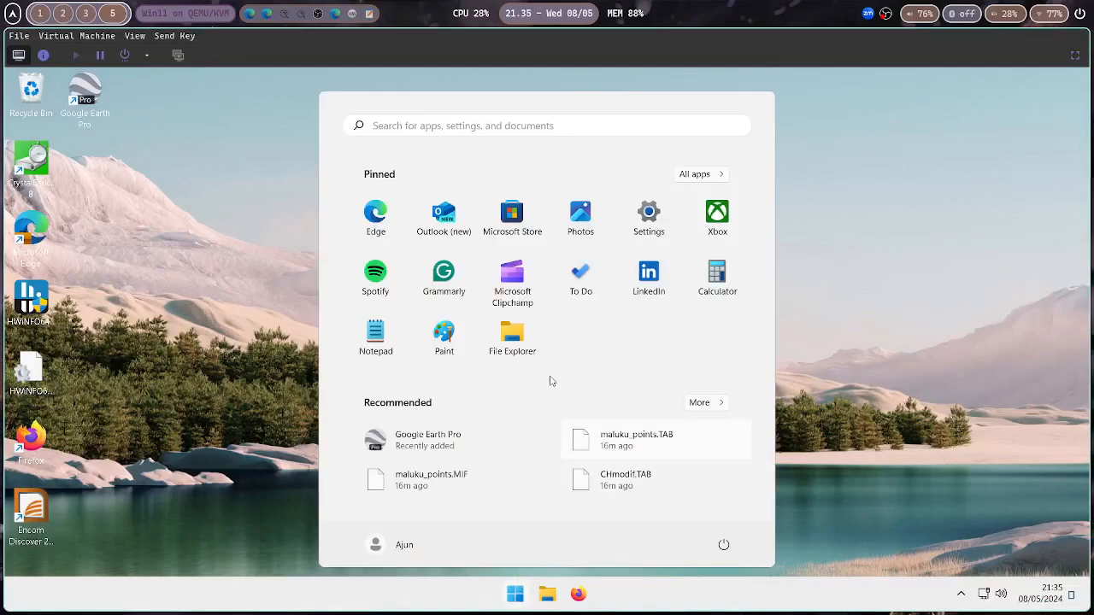
type("map")
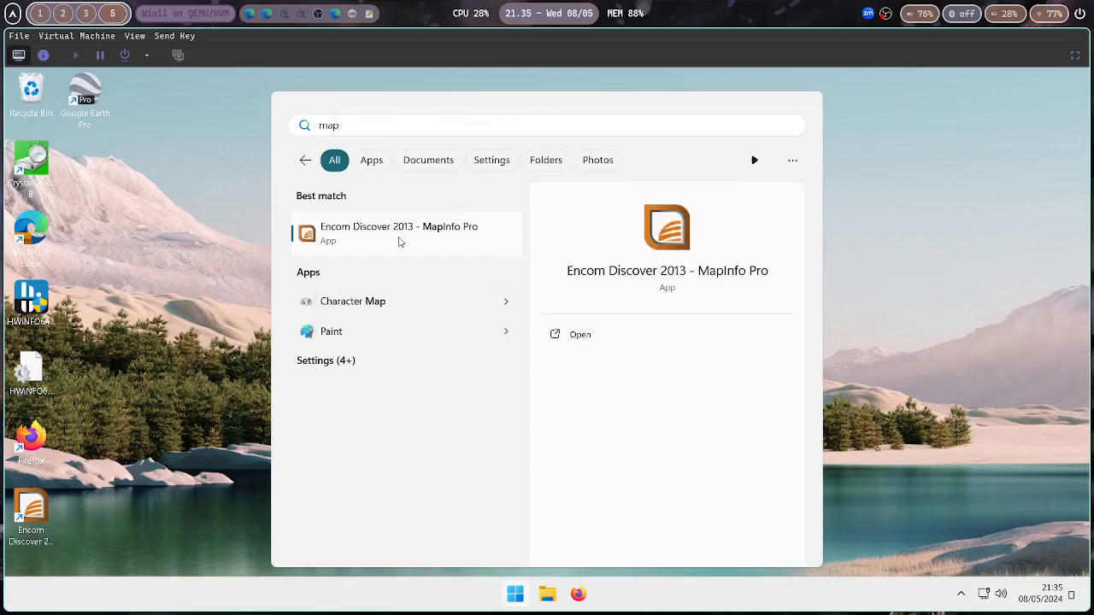
left_click(440, 225)
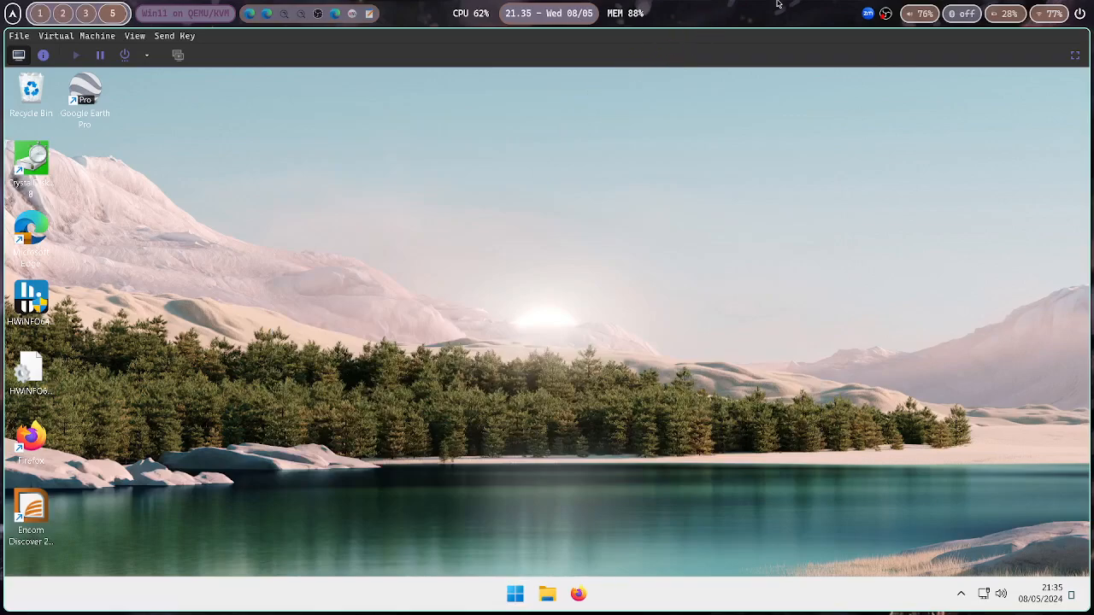
Add row 1 with the coordinates copied from a spot on western Seram, then start row 2
key("super+4")
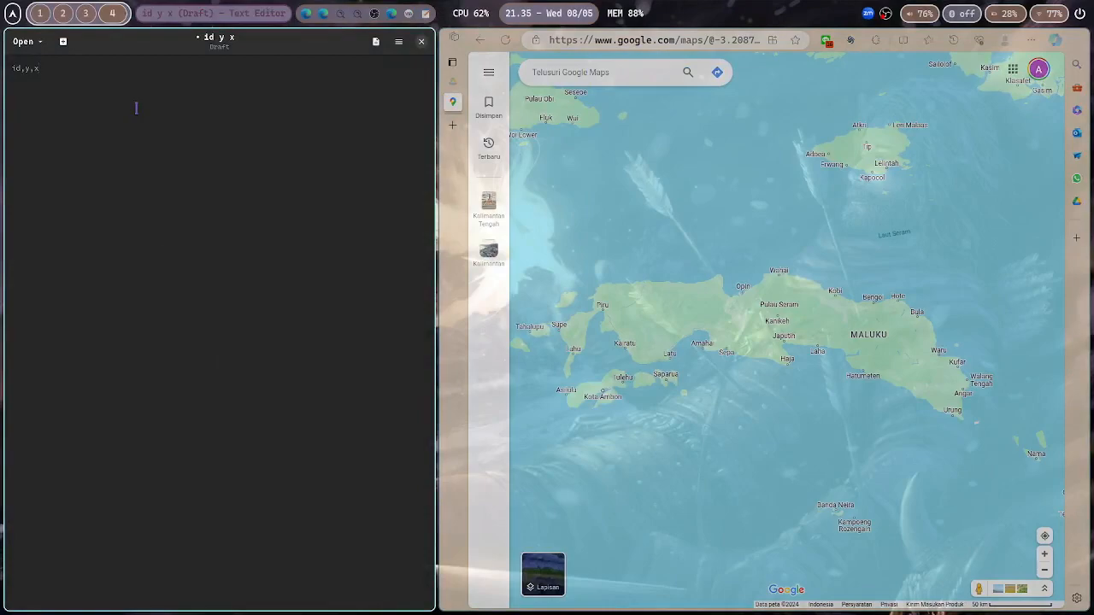
type("1,")
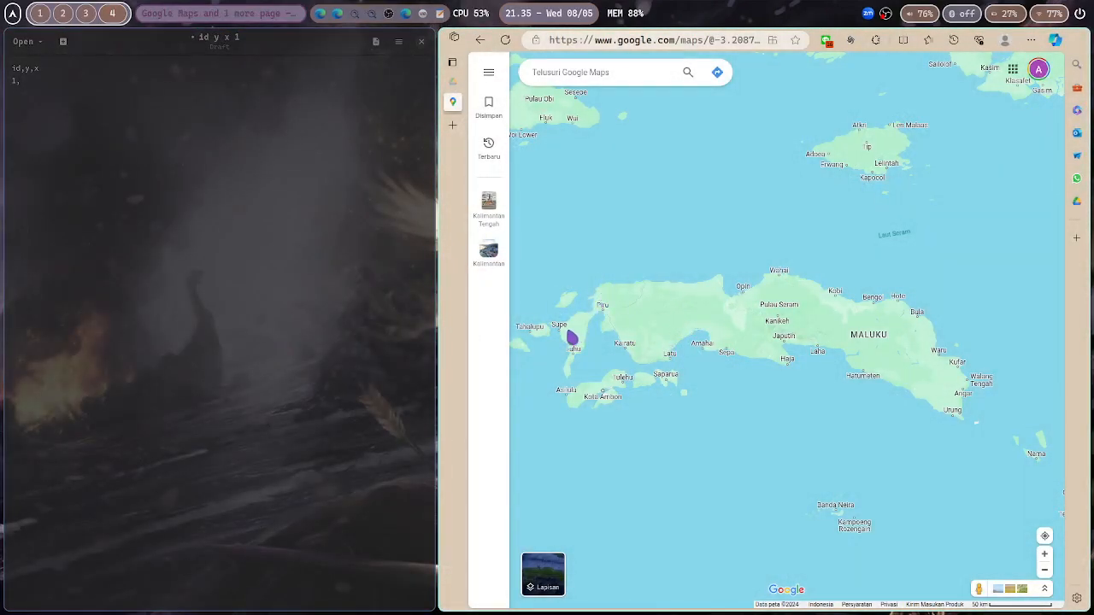
right_click(572, 338)
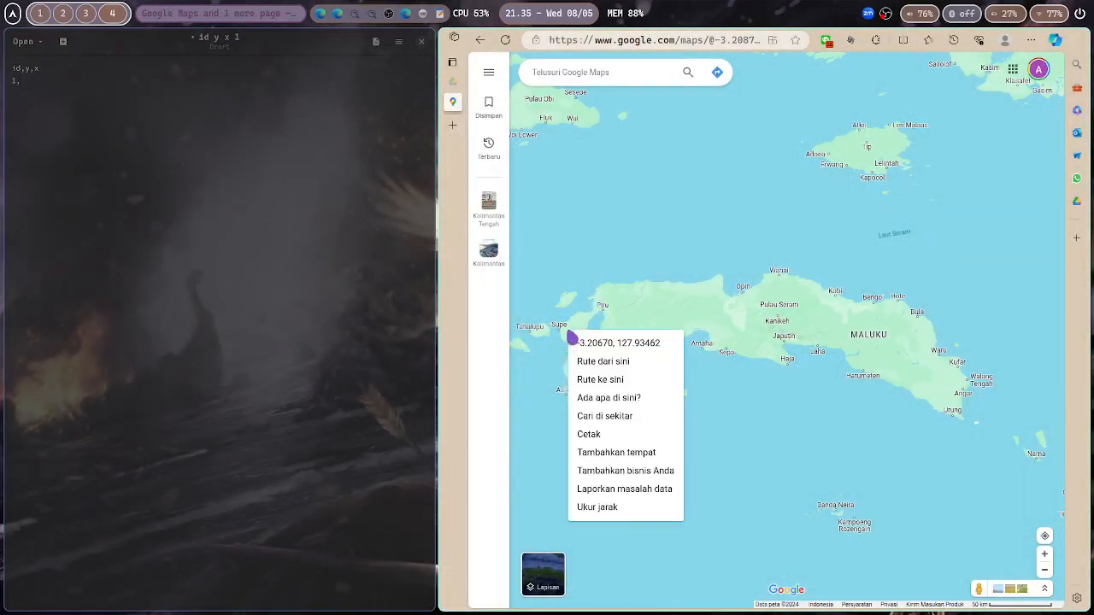
left_click(635, 346)
left_click(246, 200)
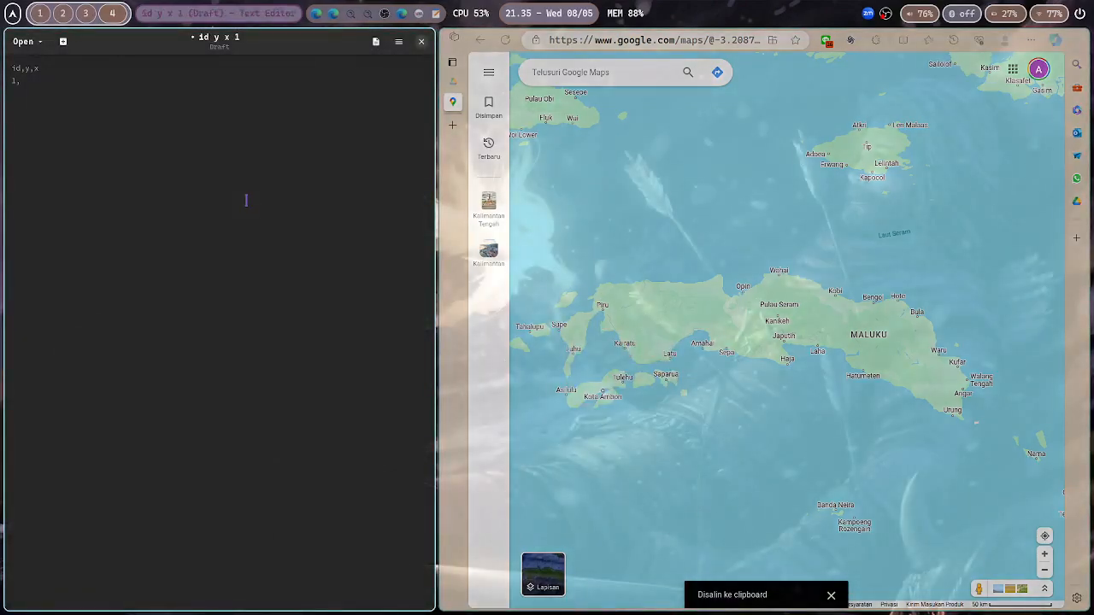
type("-3.2067019014562295, 127.93462097731512")
key("Return")
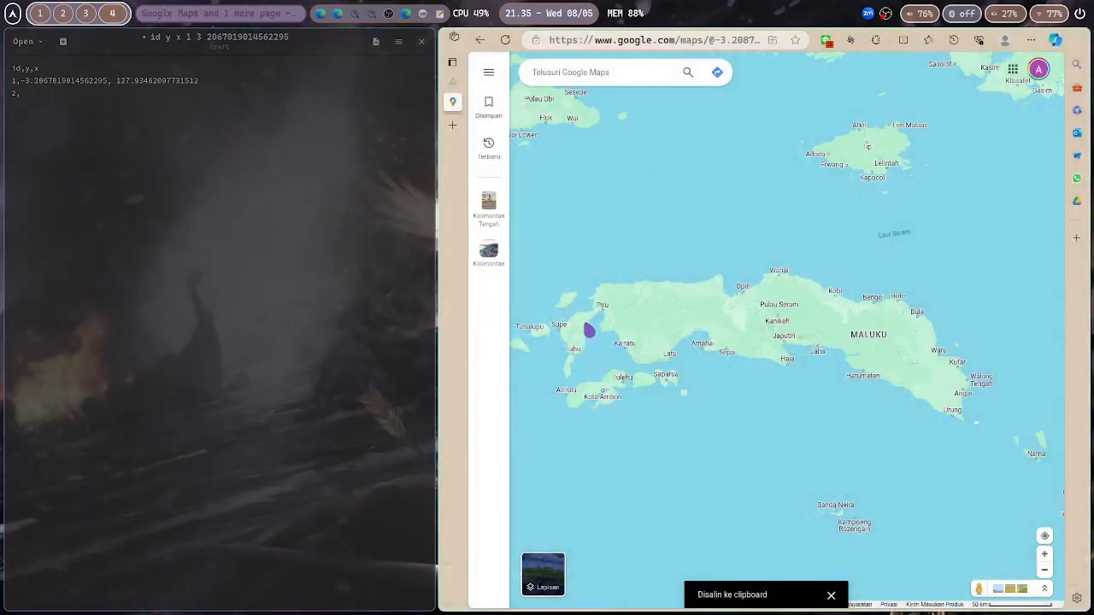
Fill row 2 with coordinates copied from a nearby spot on the map, then start row 3
right_click(590, 331)
left_click(609, 334)
left_click(263, 318)
type("-3.1481973452198253, 128.06018091333578")
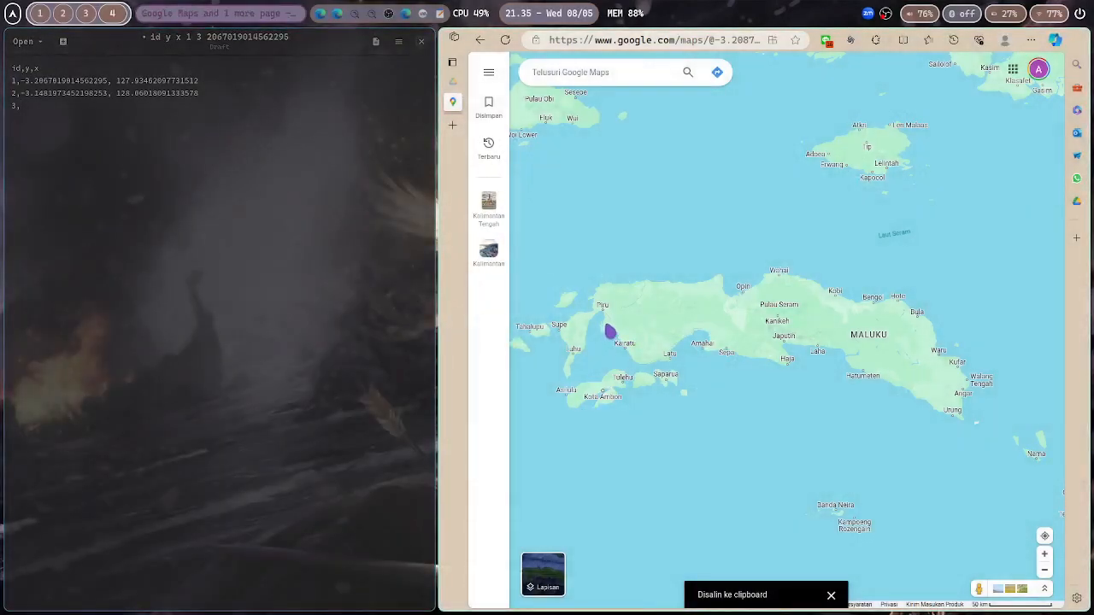
Fill row 3 with coordinates copied from another spot near Kairatu, then start row 4
right_click(609, 328)
left_click(623, 336)
left_click(300, 292)
type("-3.160734314535595, 128.21503816776126")
key("Return")
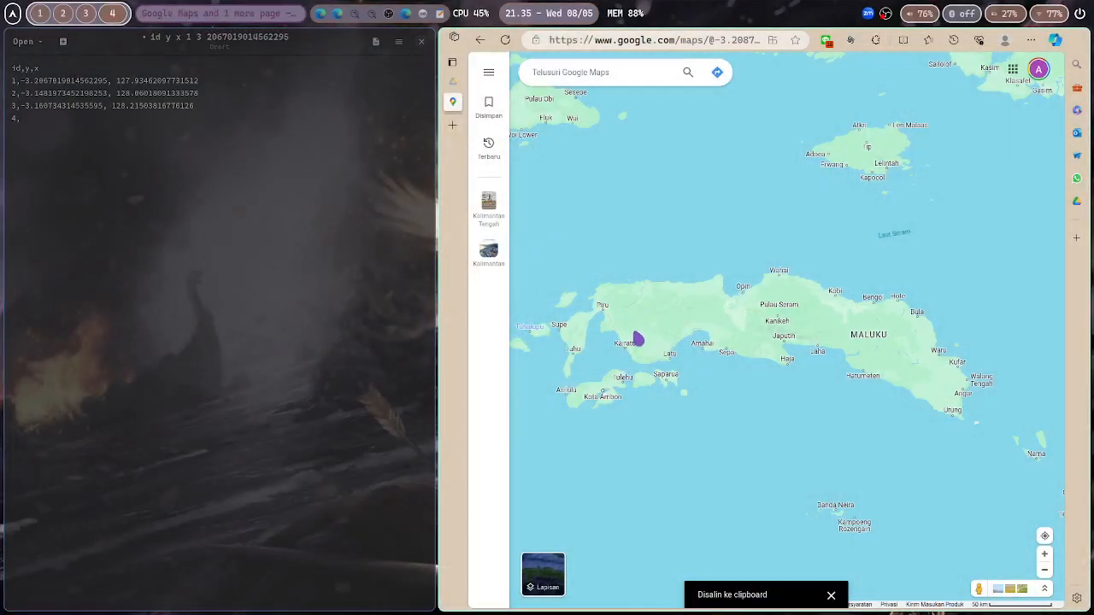
Fill row 4 with coordinates copied from a spot just east of Kairatu, then start row 5
right_click(637, 338)
type("-3.160734314535595, 128.21503816776126")
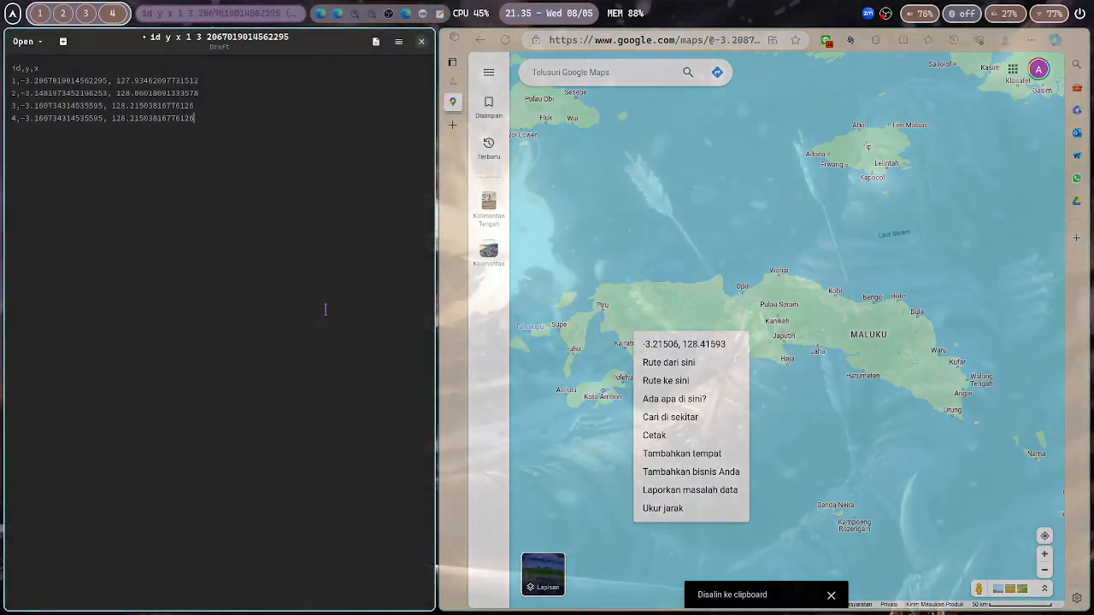
key("ctrl+z")
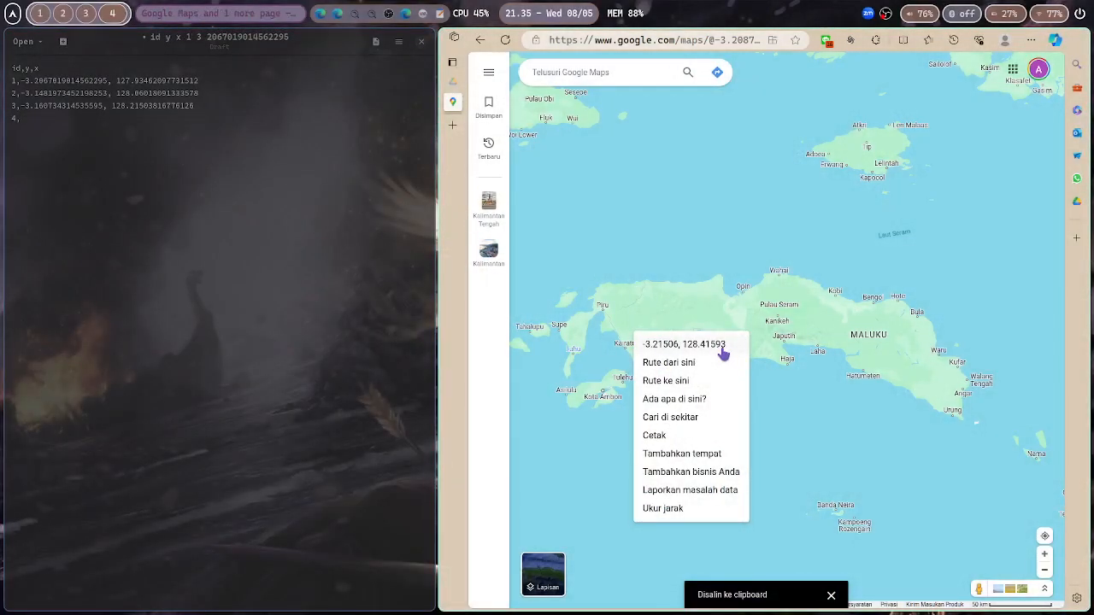
left_click(701, 344)
type("-3.215059423419365, 128.4159340653943")
key("Return")
type("5")
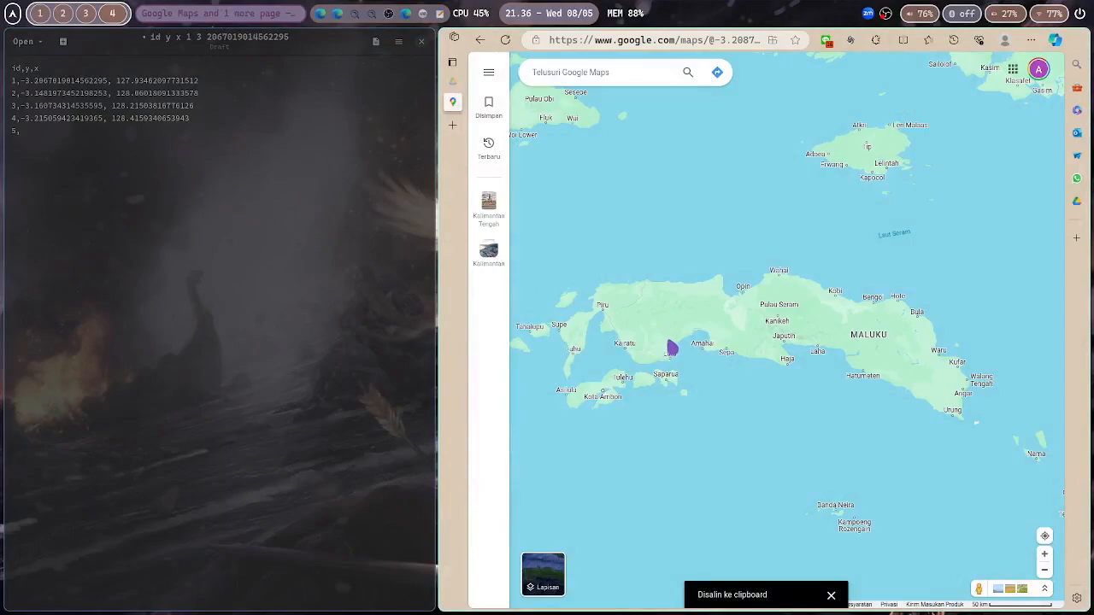
type(",")
Fill row 5 with coordinates copied from a spot near Latu on the south coast
right_click(672, 348)
left_click(696, 355)
type("-3.2773864316400063, 128.67123926863633")
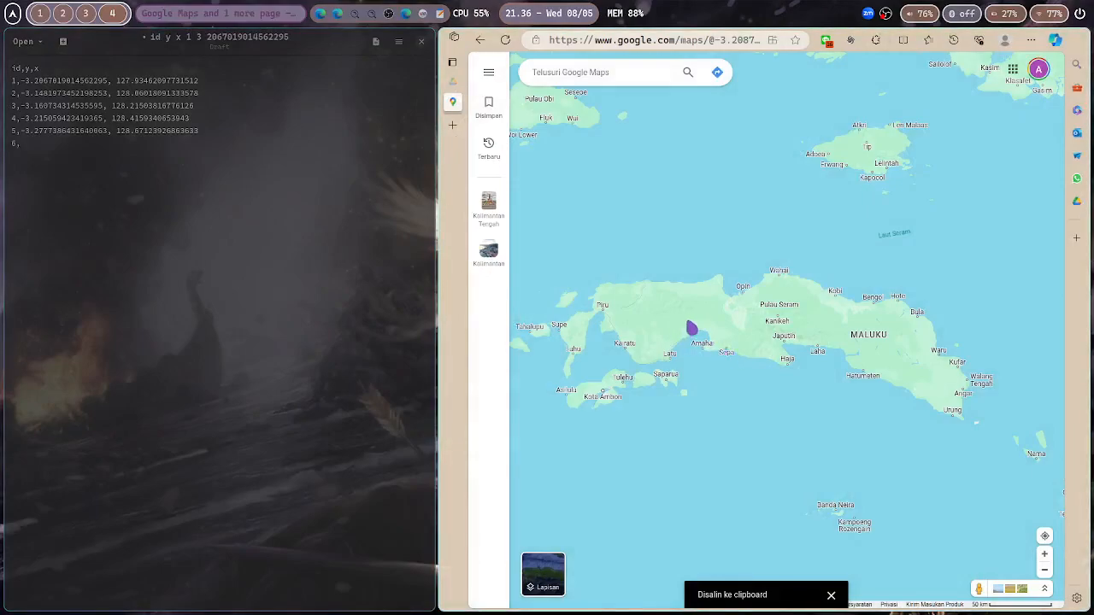
Fill row 6 with coordinates copied from a spot inland north of Amahai, then start row 7
right_click(693, 329)
left_click(714, 336)
type("-3.1356602250196226, 128.81354052945974")
key("Return")
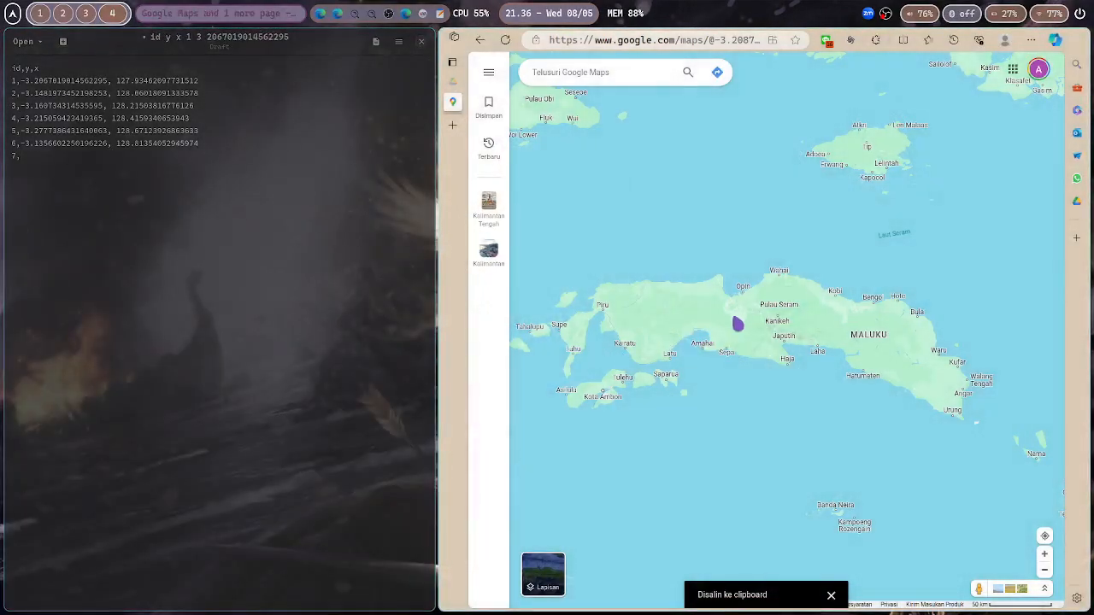
Fill row 7 with coordinates copied from a spot just north of Sepa, then start row 8
right_click(725, 339)
left_click(743, 346)
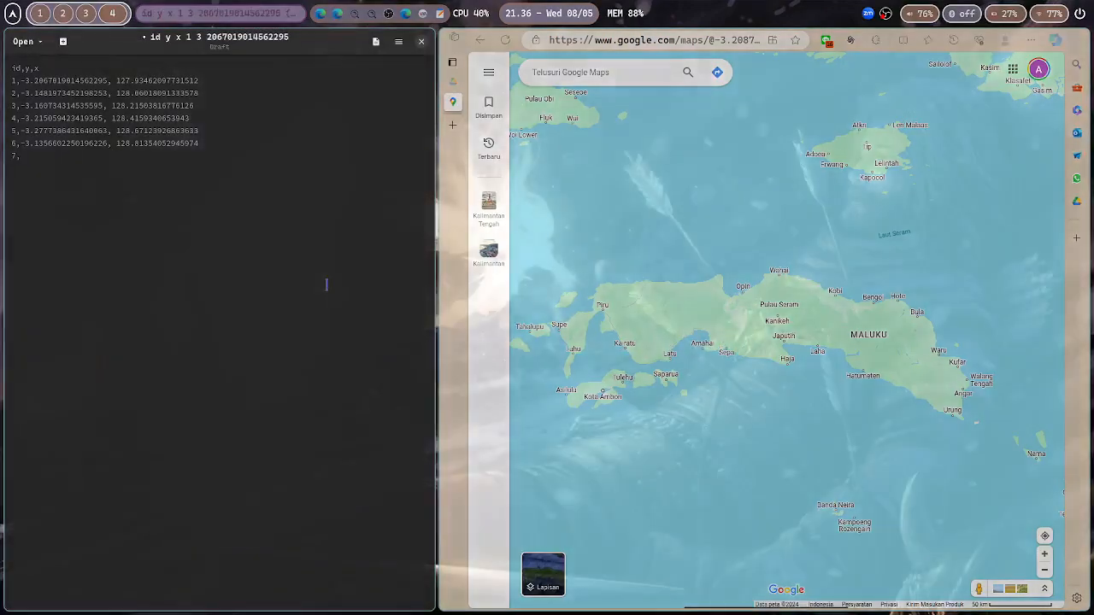
type("-3.2067019014562295, 129.0562897390997")
key("Return")
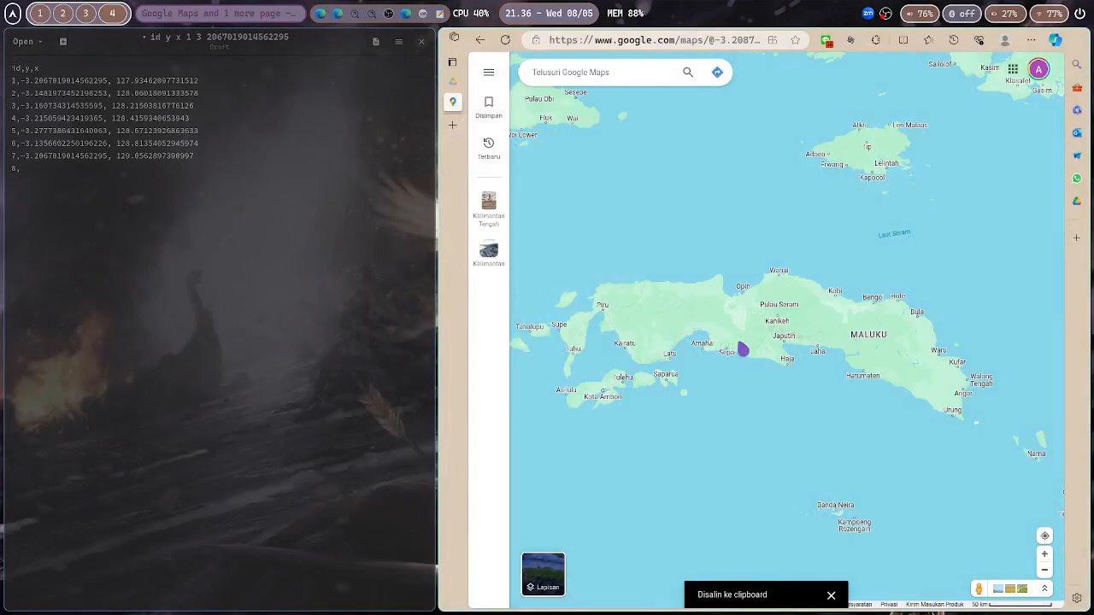
Fill row 8 with coordinates copied from a spot on the south coast east of Sepa
right_click(743, 350)
left_click(760, 354)
type("-3.286095577414107, 129.1902203375217")
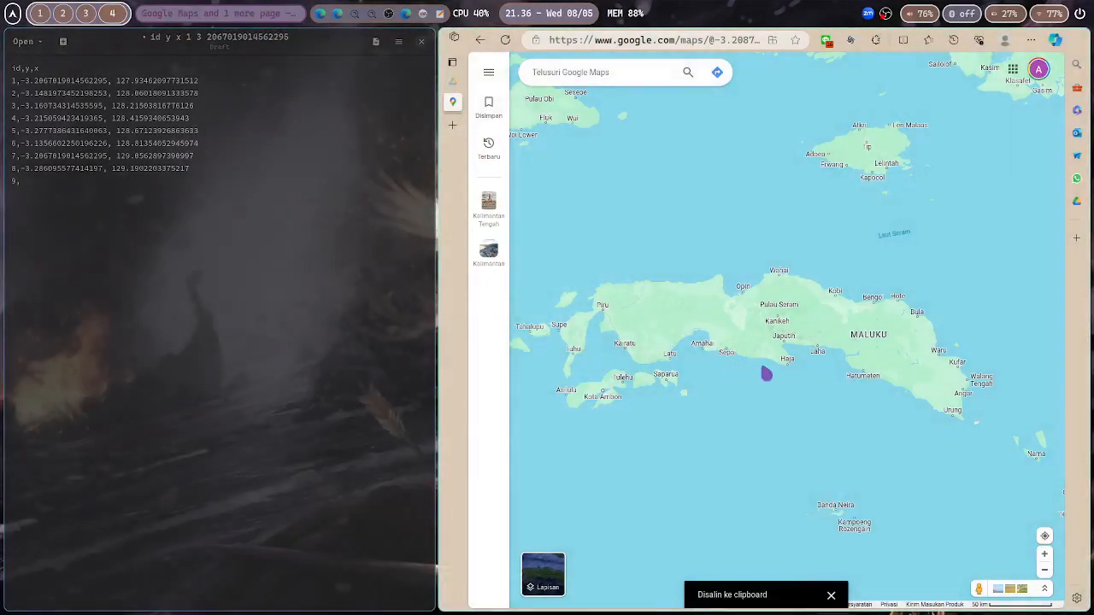
Fill row 9 with coordinates copied from a spot west of Haja, then start row 10
right_click(773, 353)
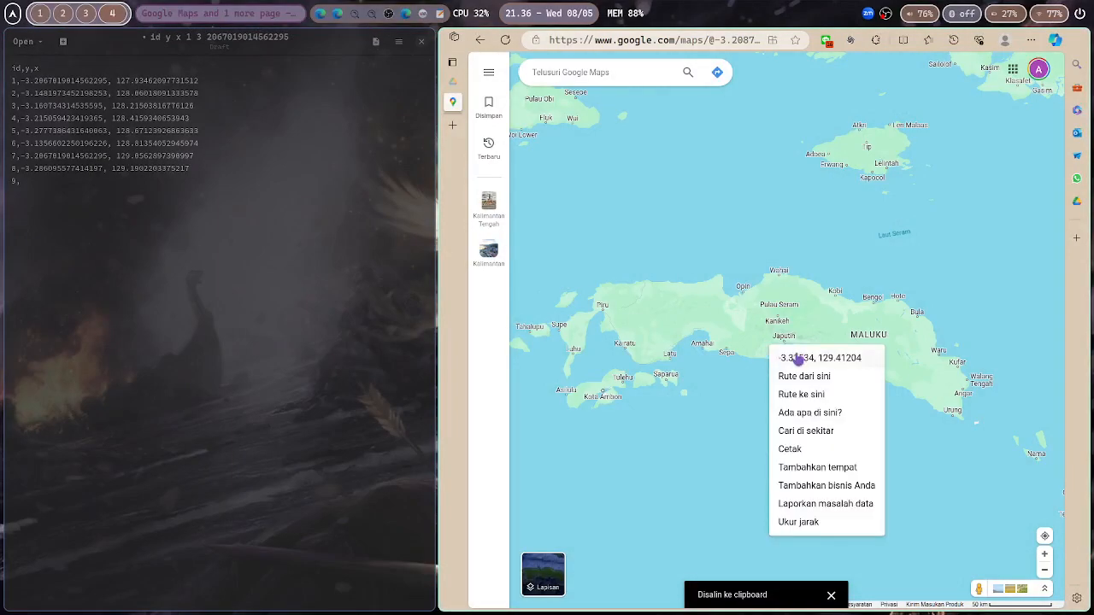
left_click(796, 364)
type("-3.3153442949991527, 129.41204289115822")
key("Return")
type("10")
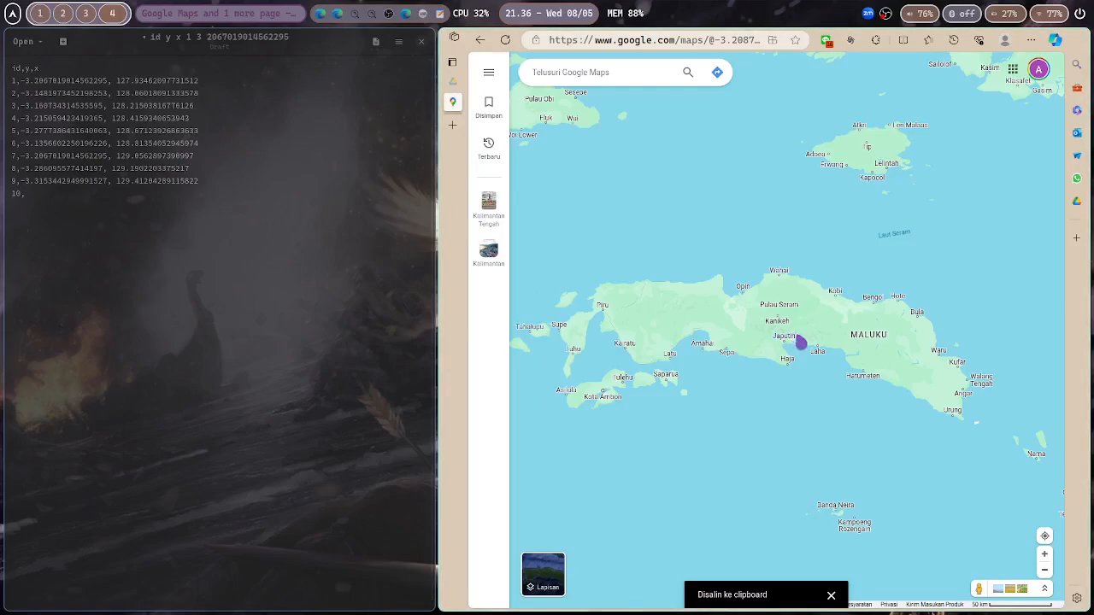
Fill row 10 with coordinates copied from a spot between Japutih and Laha
right_click(801, 343)
left_click(830, 349)
type("-3.2359529283479986, 129.62130945119264")
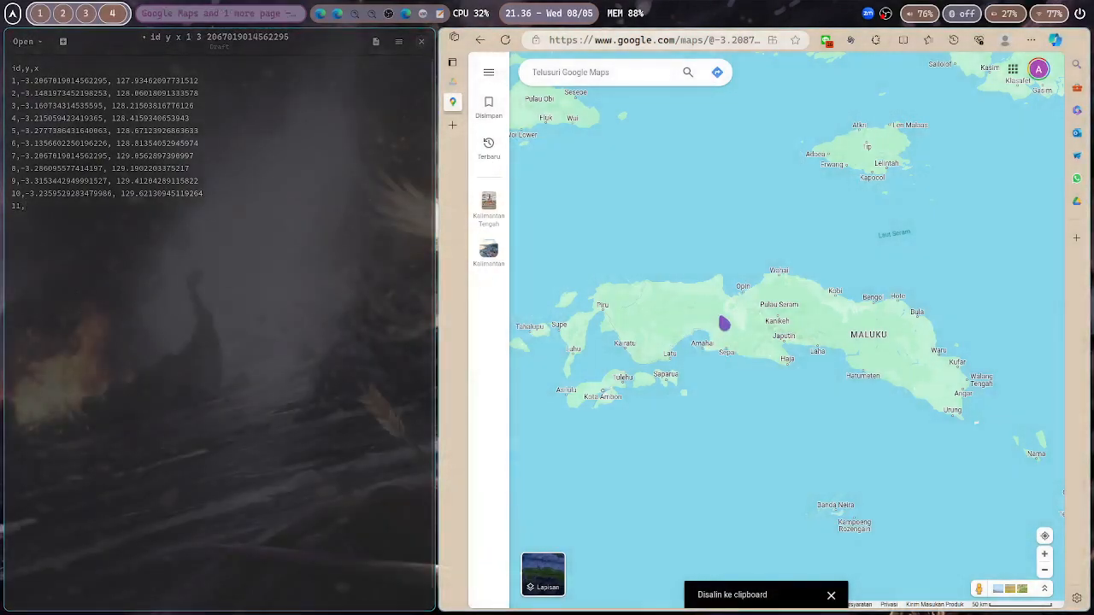
Fill row 11 with coordinates copied from a spot east of Laha, then start row 12
right_click(830, 346)
left_click(852, 357)
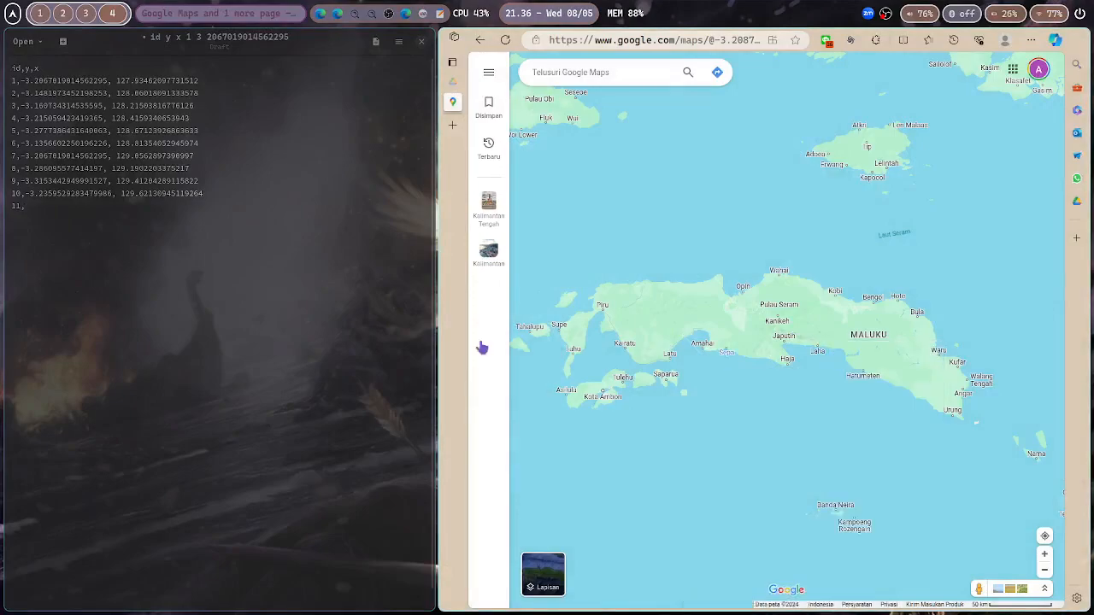
type("-3.2902740183061794, 129.84313200482913")
key("Return")
type("12,")
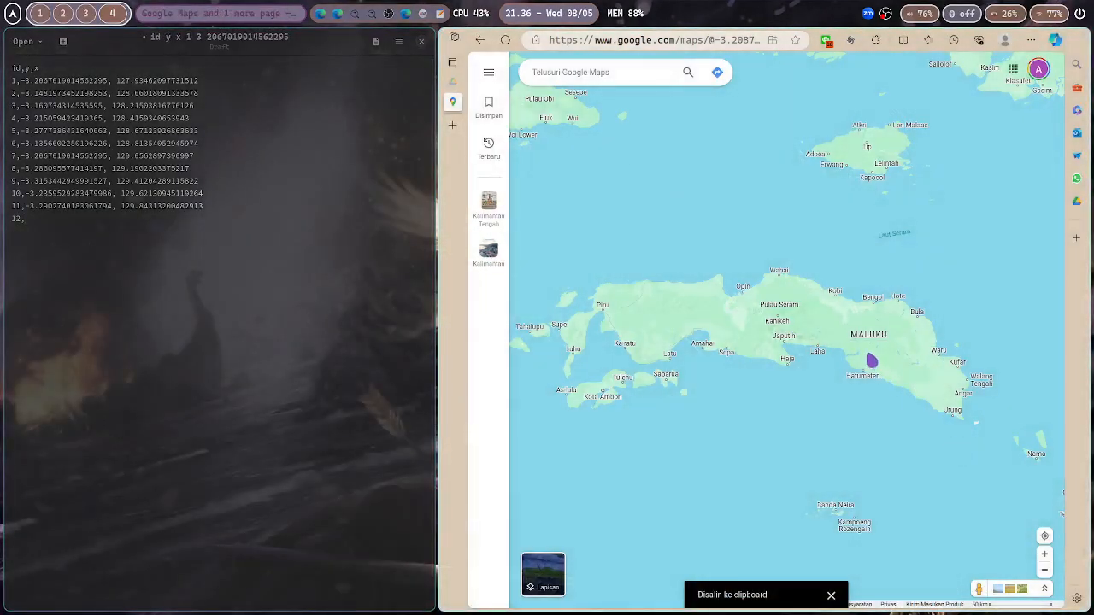
Fill row 12 with coordinates copied from a spot north of Hatumeten, then start row 13
right_click(870, 355)
left_click(887, 370)
type("-3.373839127853345, 130.13610518887737")
key("Return")
type("13")
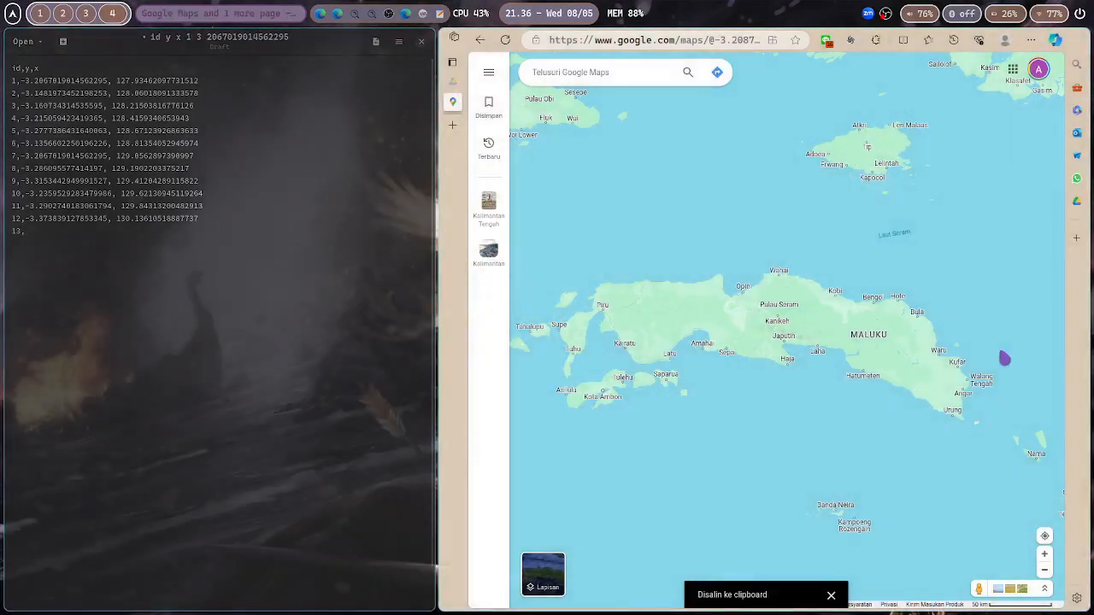
Fill row 13 with coordinates copied from a spot east of Hatumeten and begin a new line
right_click(896, 376)
left_click(911, 378)
type("-3.4448638291504485, 130.28677712210213")
key("Return")
Number row 14 and fill it with coordinates copied from a spot near Angar, then begin row 15
type("1")
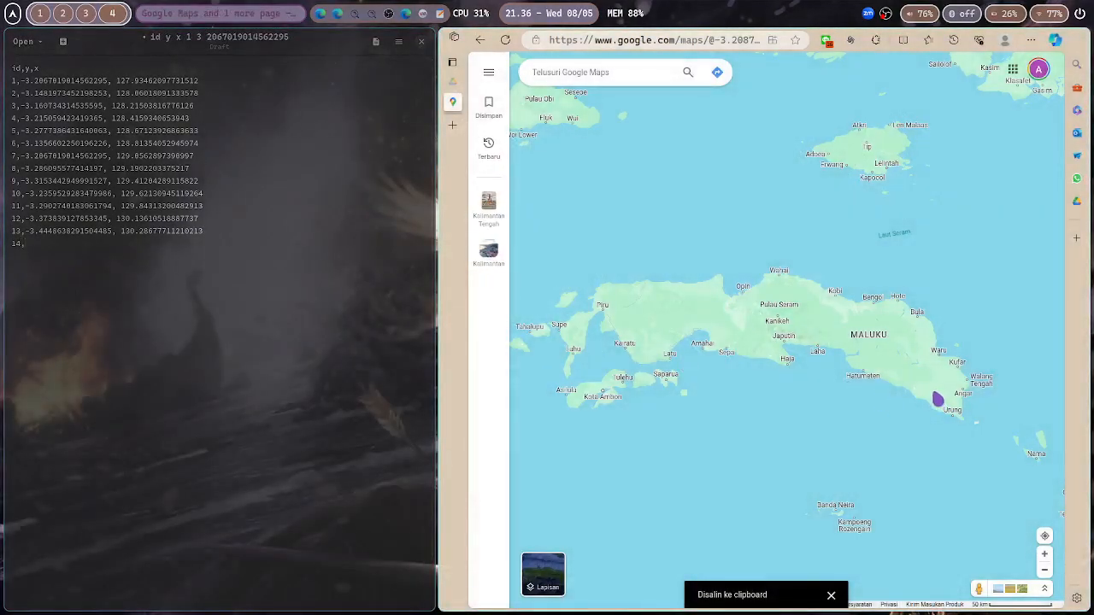
right_click(937, 400)
type("4,")
left_click(951, 405)
type("-3.657905701088523, 130.61741827695653")
key("Return")
type("1")
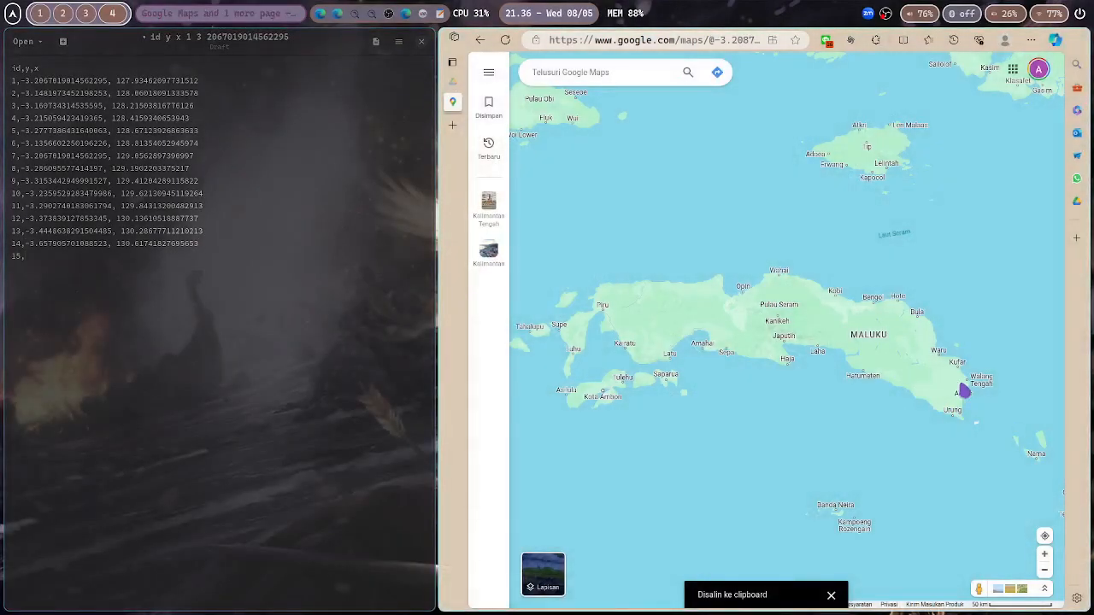
Fill row 15 with coordinates copied from a spot near Waiang Tengah, then start row 16
right_click(963, 392)
left_click(951, 326)
type("-3.5952514513314138, 130.80157284978685")
key("Return")
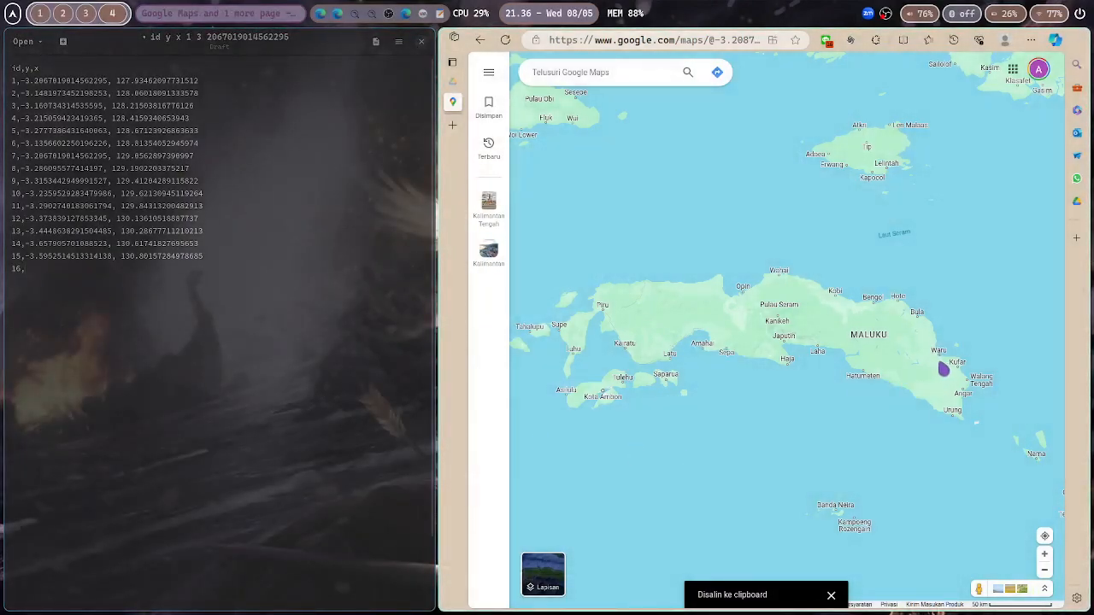
Fill row 16 with coordinates copied from a spot west of Kufar, then start row 17
right_click(937, 369)
left_click(933, 368)
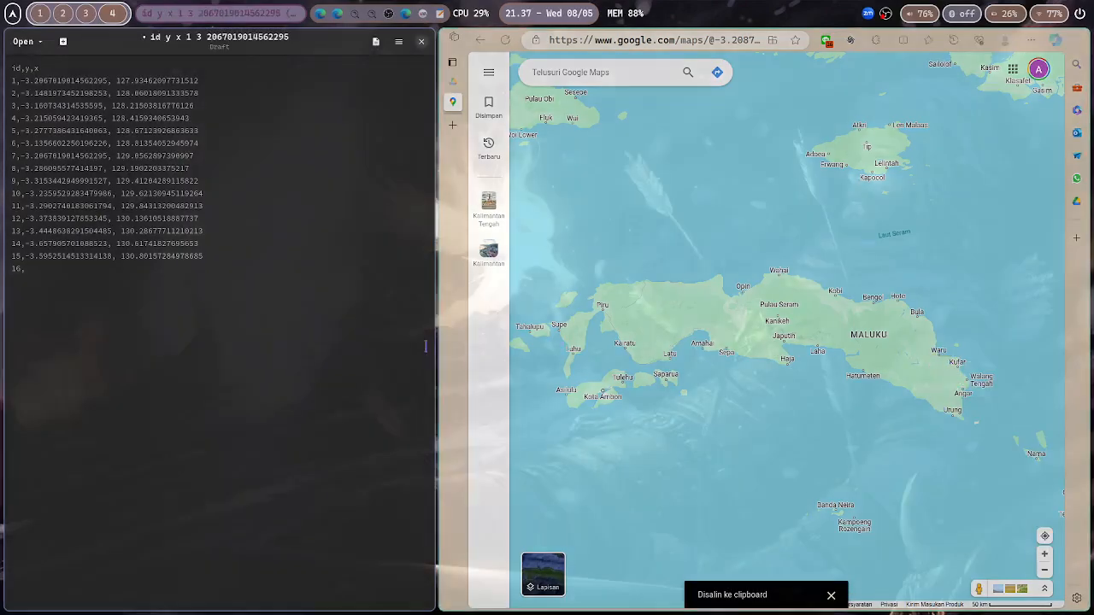
type("-3.440686051182063, 130.61323294575584")
type("17,")
Fill row 17 with coordinates copied from a spot inland west of Waru
right_click(915, 339)
left_click(929, 340)
type("-3.210880670986467, 130.45837569133036")
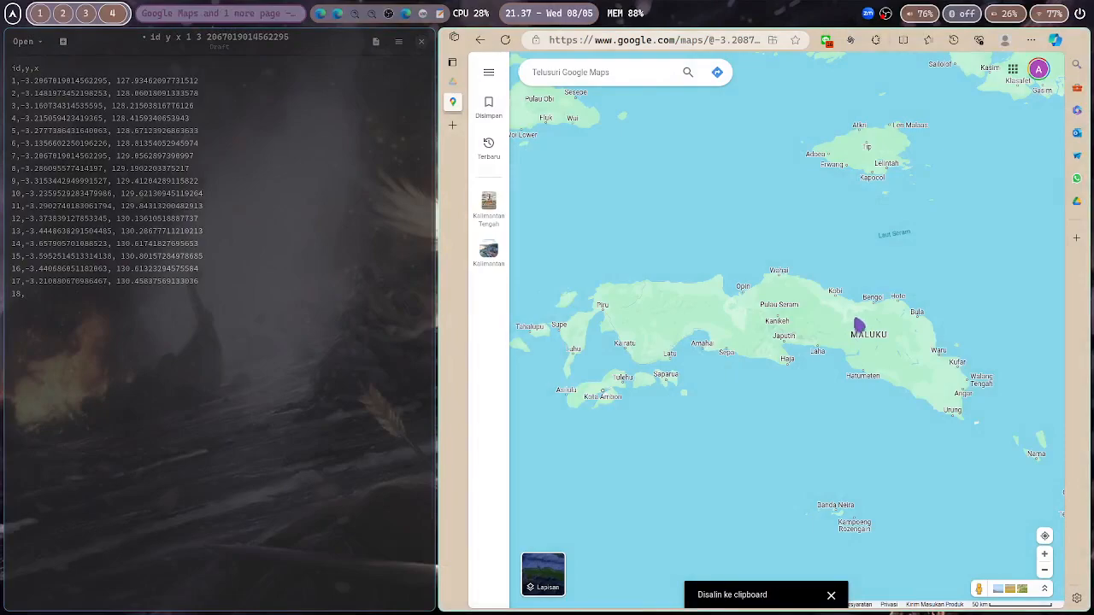
Fill row 18 with coordinates copied from a spot inland south of Bengo
right_click(896, 318)
left_click(928, 321)
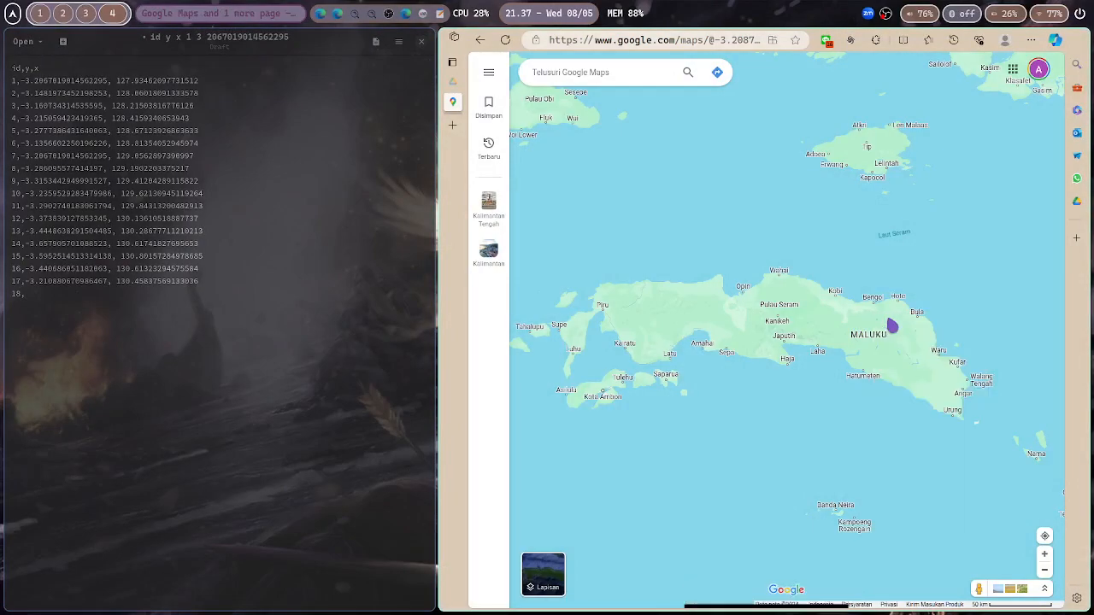
key("ctrl+v")
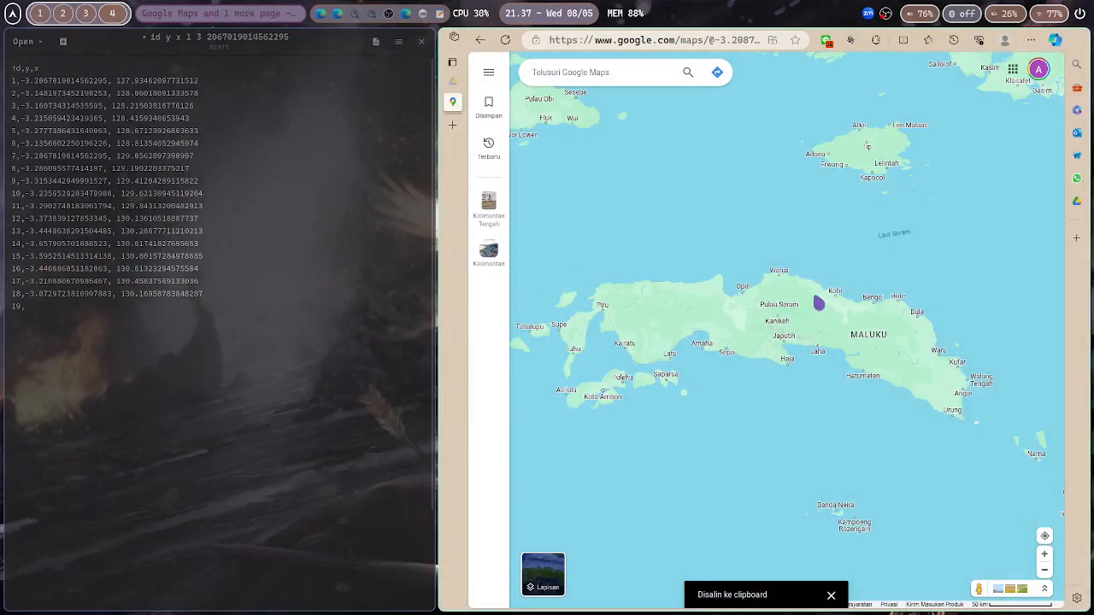
Fill row 19 with coordinates copied from a spot south-west of Kobi, then start row 20
right_click(817, 304)
left_click(836, 310)
key("ctrl+v")
key("Return")
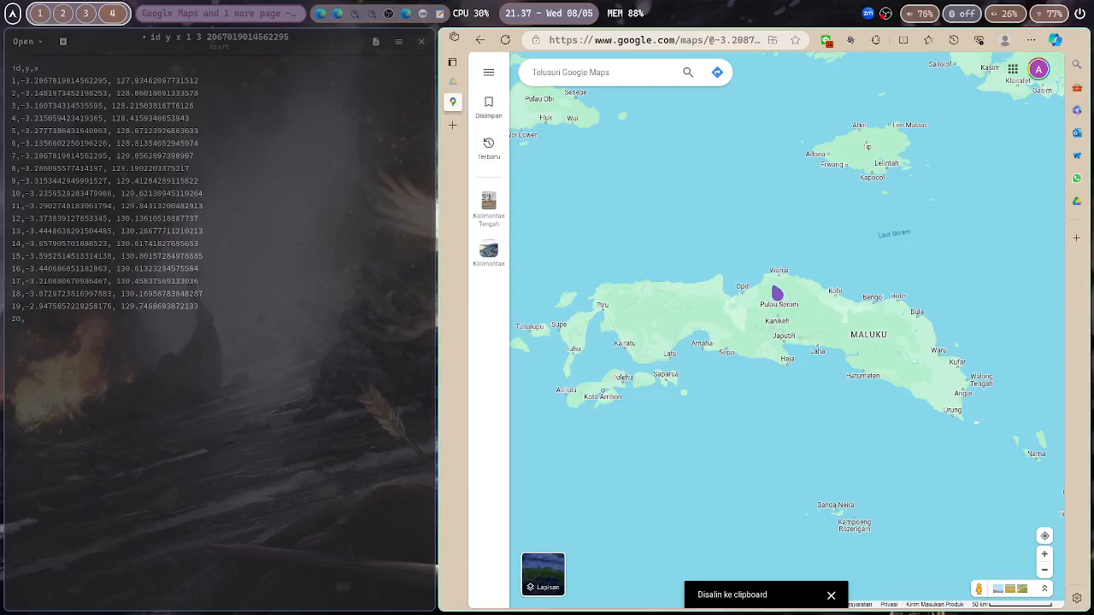
Fill row 20 with coordinates copied from a spot south of Wahai, then start row 21
right_click(777, 294)
left_click(796, 300)
key("ctrl+v")
key("Return")
type("21")
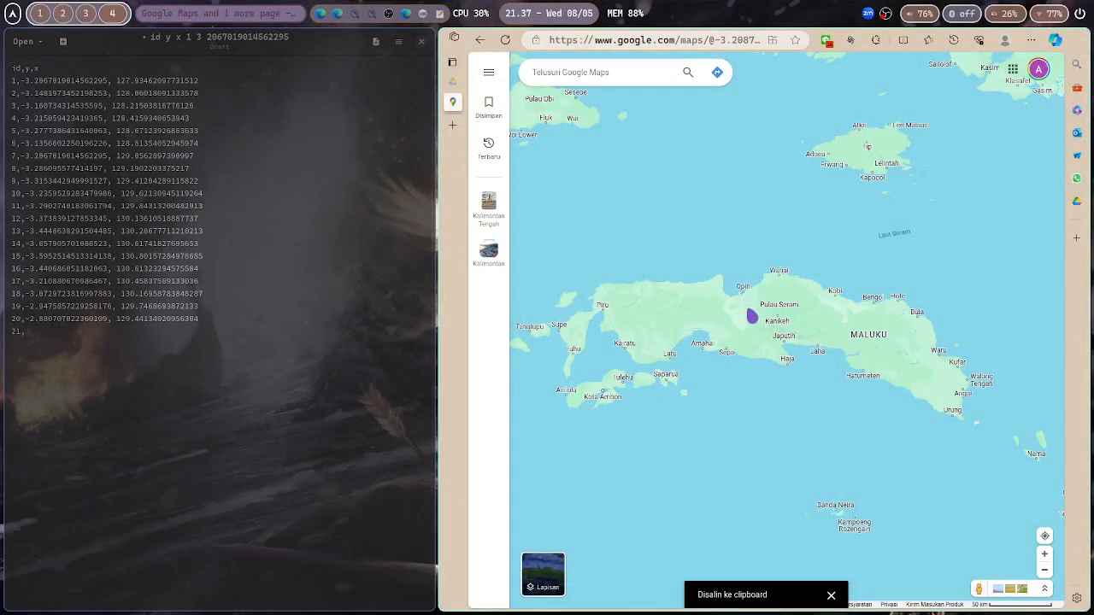
Fill row 21 with coordinates copied from a spot south of Opin
right_click(749, 311)
left_click(769, 322)
key("ctrl+v")
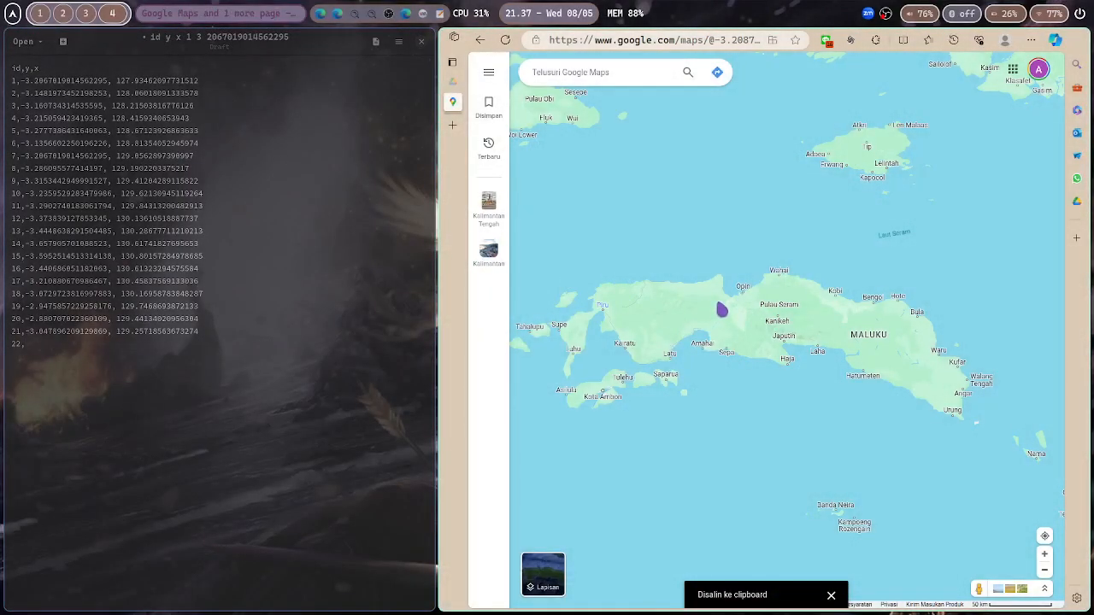
Fill row 22 with coordinates copied from a spot west of Opin, then start row 23
right_click(723, 309)
left_click(744, 318)
key("ctrl+v")
key("Return")
type("23")
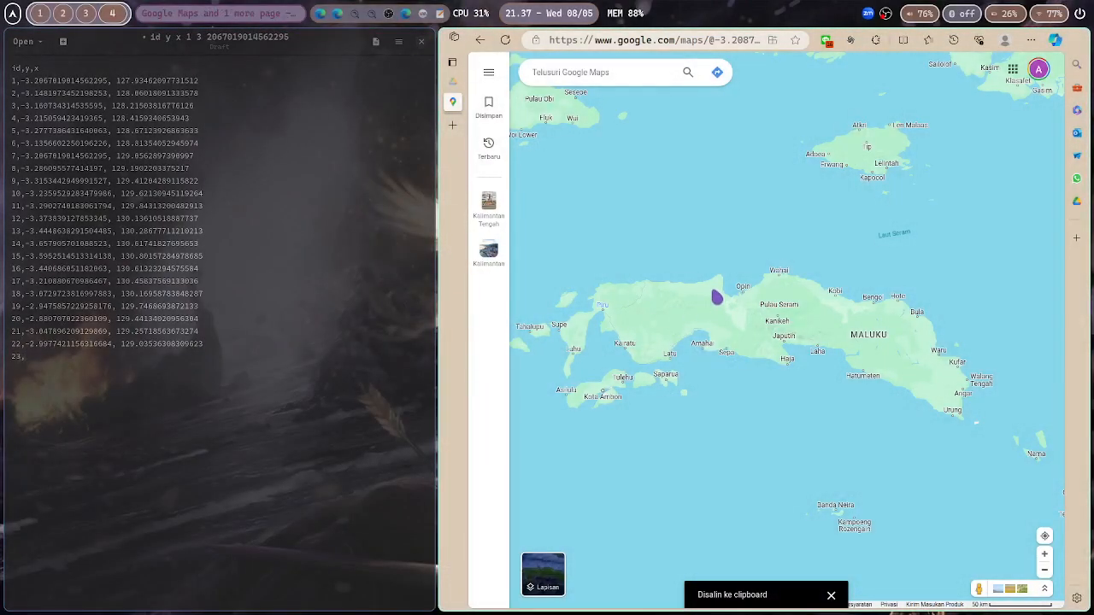
Fill row 23 with coordinates copied from a spot near the north coast west of Opin
right_click(716, 297)
left_click(752, 303)
key("ctrl+v")
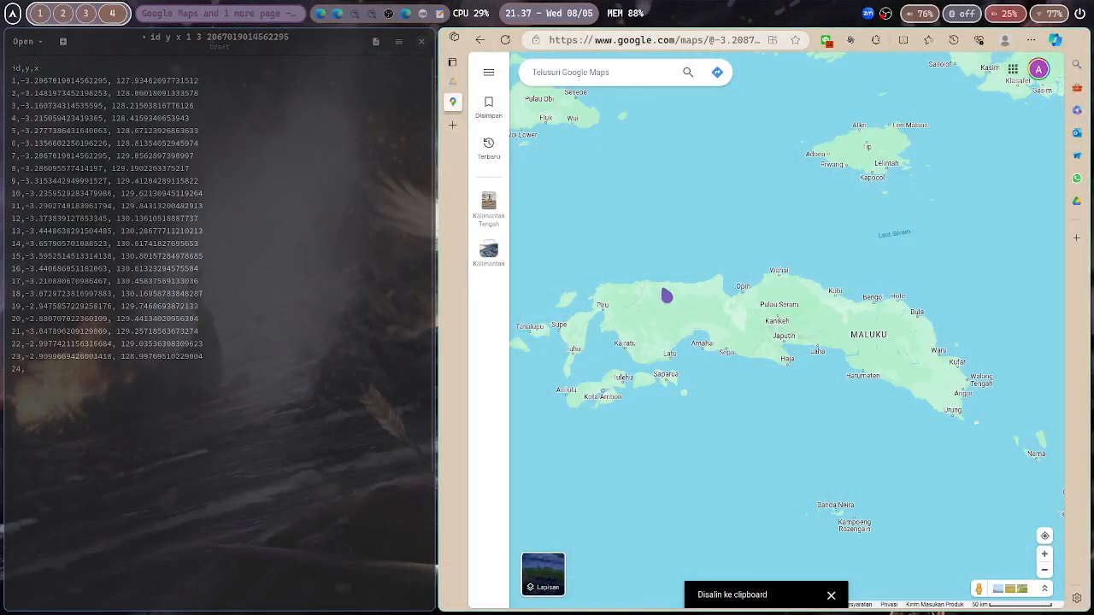
Fill row 24 with coordinates copied from a spot in northern western Seram, then start row 25
right_click(663, 302)
left_click(695, 314)
key("ctrl+v")
key("Return")
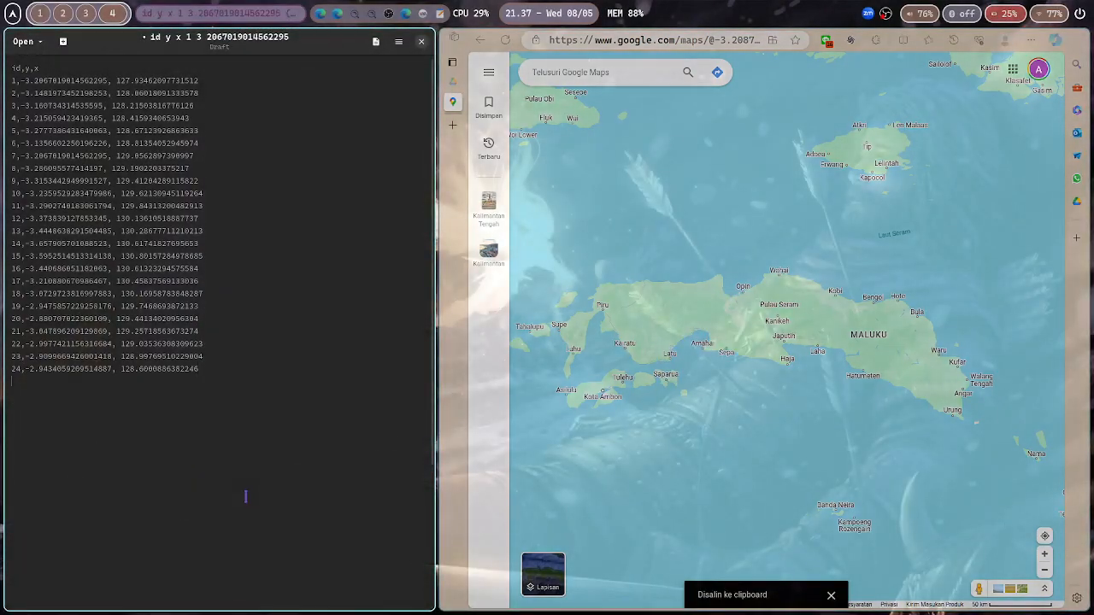
type(",")
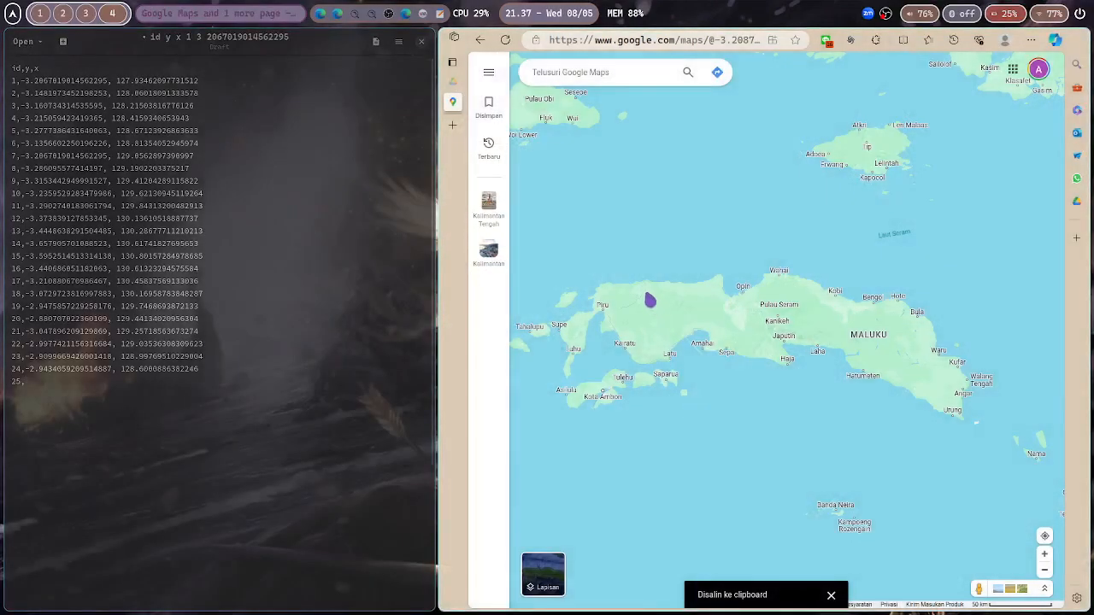
Fill row 25 with coordinates copied from a spot east of Piru, then start row 26
right_click(652, 305)
left_click(684, 316)
key("ctrl+v")
key("Return")
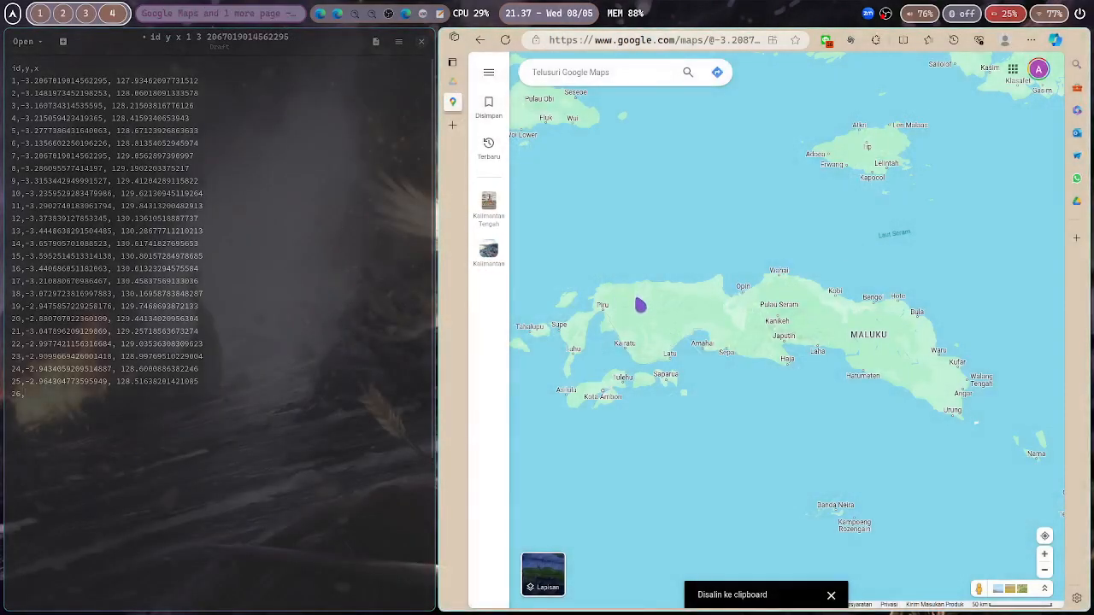
Fill row 26 with coordinates copied from a spot near Piru bay
right_click(640, 306)
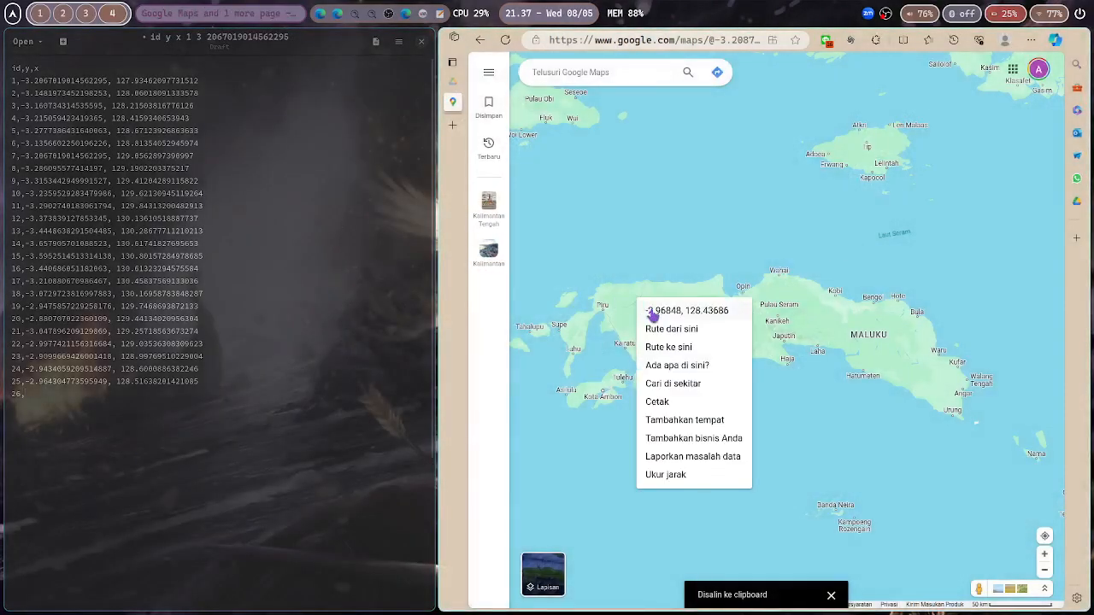
left_click(671, 311)
key("ctrl+v")
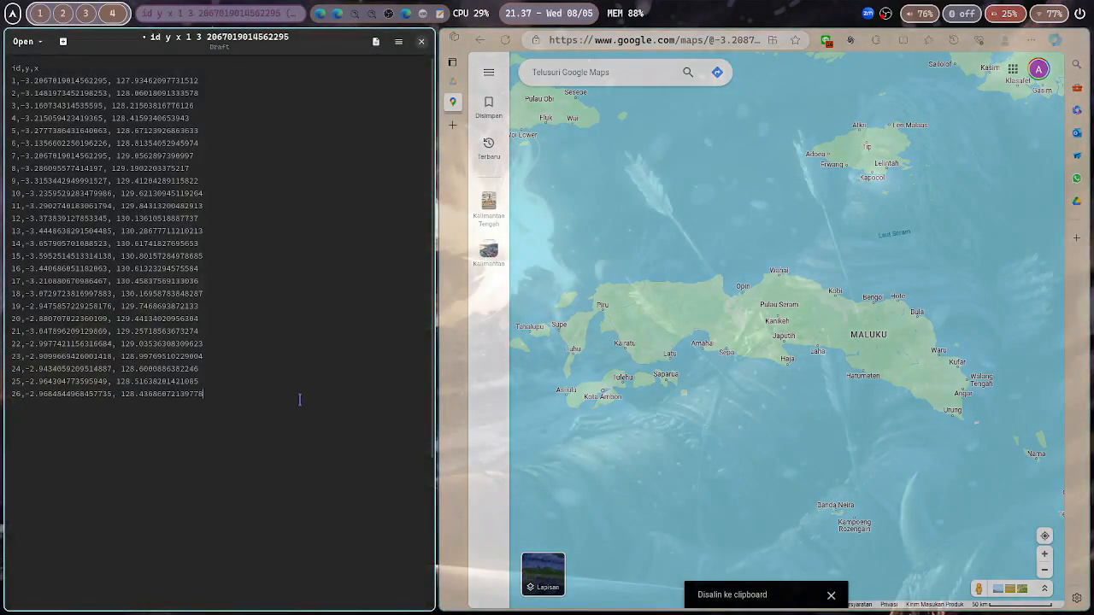
Number row 27 and fill it with coordinates copied from a spot north of Kairatu
type("27,")
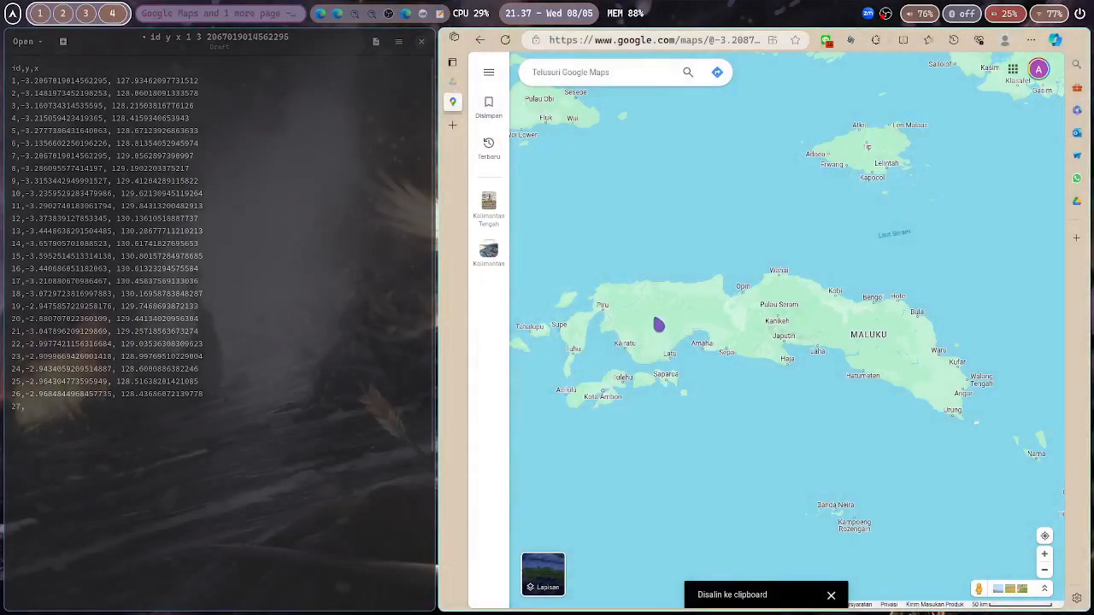
right_click(662, 327)
left_click(681, 332)
type("-3.131481151526459, 128.59171797582326")
key("Return")
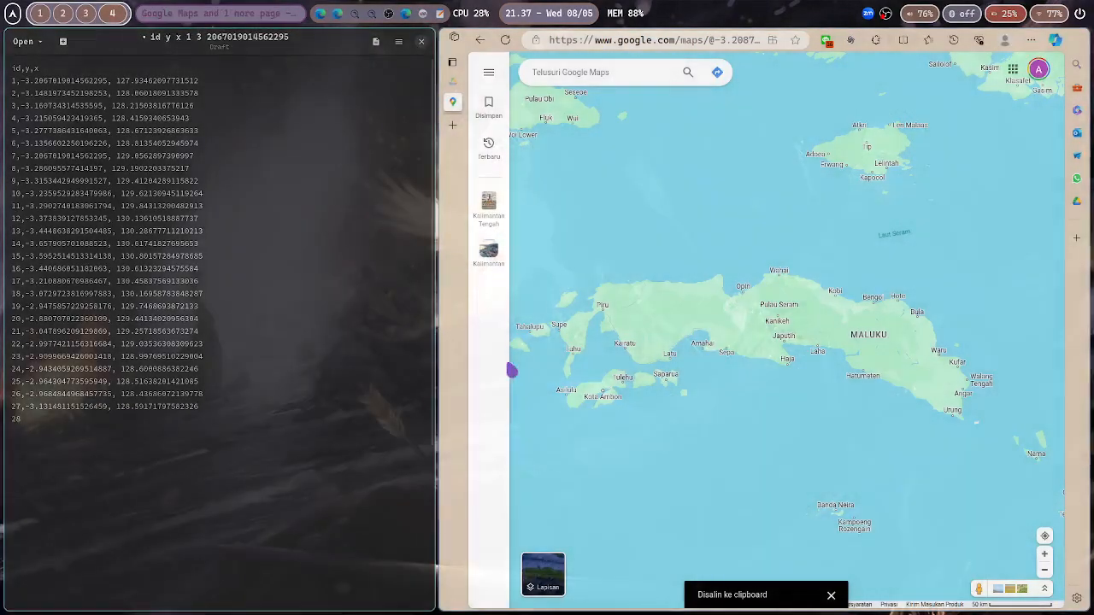
Number row 28 and fill it with coordinates copied from a spot inland north of Sepa
type("28,")
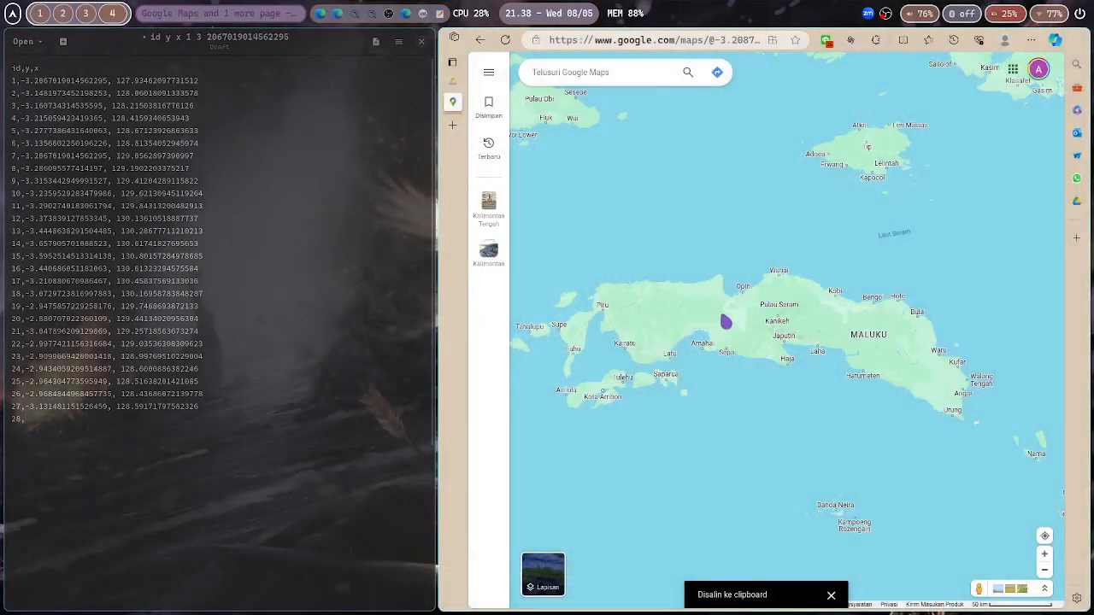
right_click(725, 318)
left_click(733, 325)
type("-3.0896895030573703, 129.08558705750448")
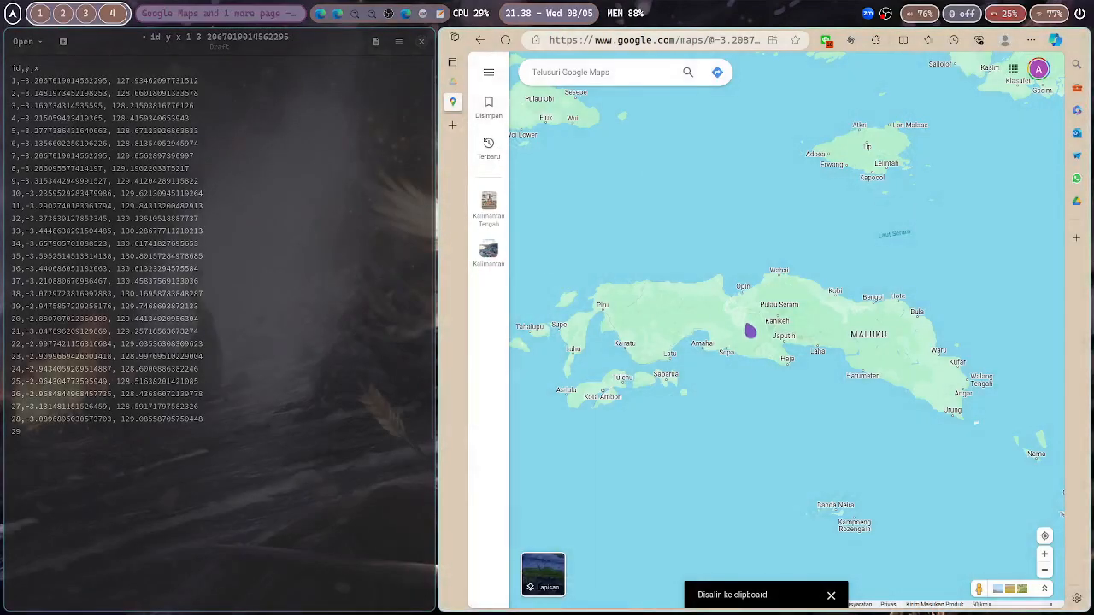
Fill row 29 with coordinates copied from a spot near Japutih in central Seram
right_click(795, 329)
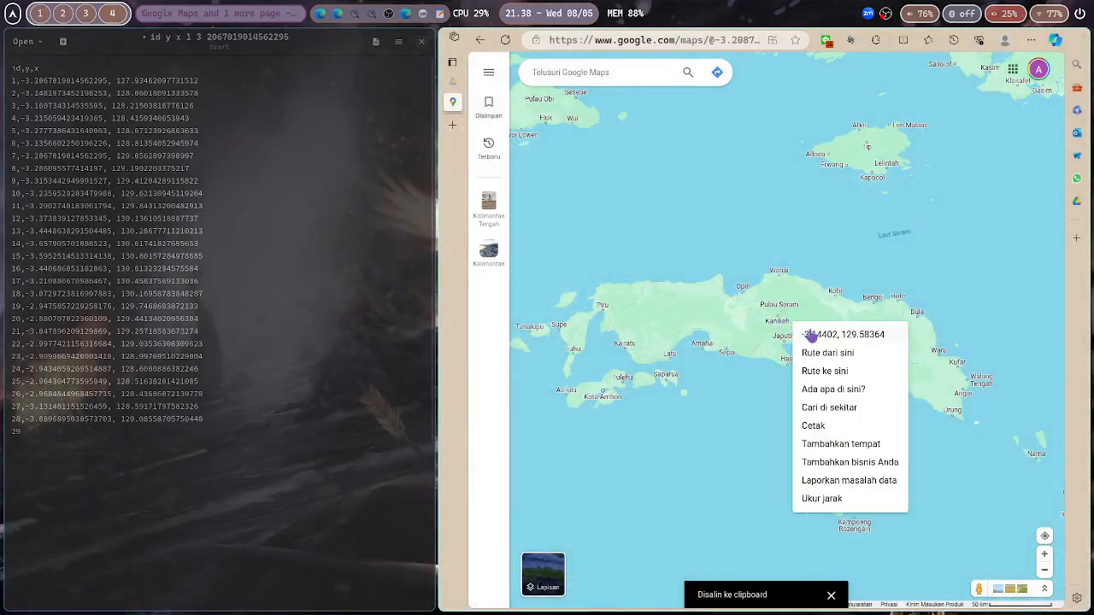
left_click(808, 334)
key("ctrl+v")
key("ctrl+z")
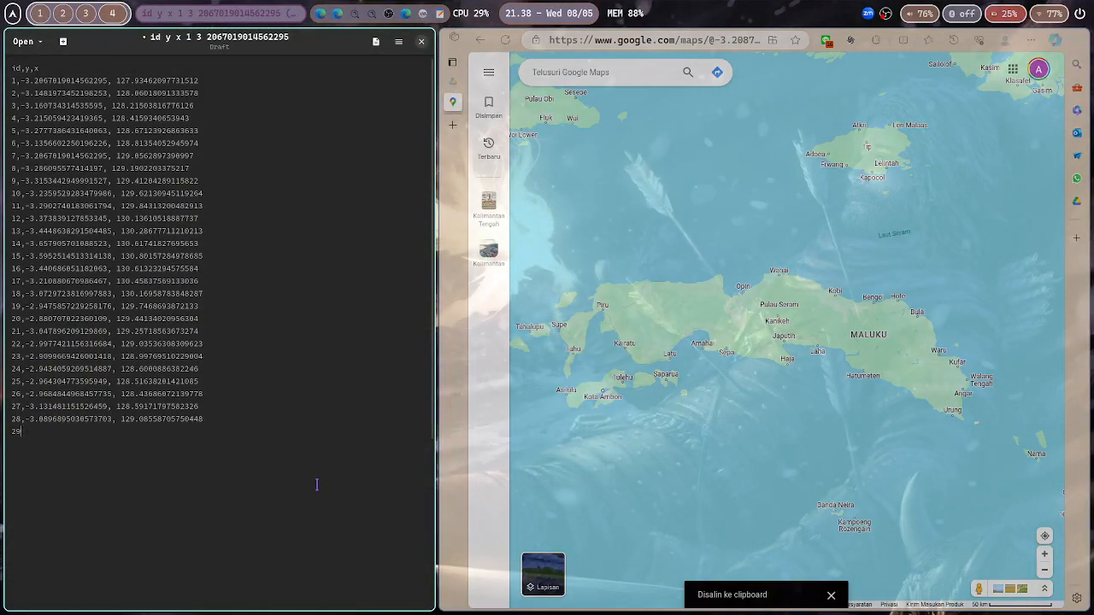
key("ctrl+v")
Number row 30 and fill it with coordinates copied from a spot near the MALUKU label in east Seram
type("30,")
right_click(861, 336)
left_click(877, 344)
key("ctrl+v")
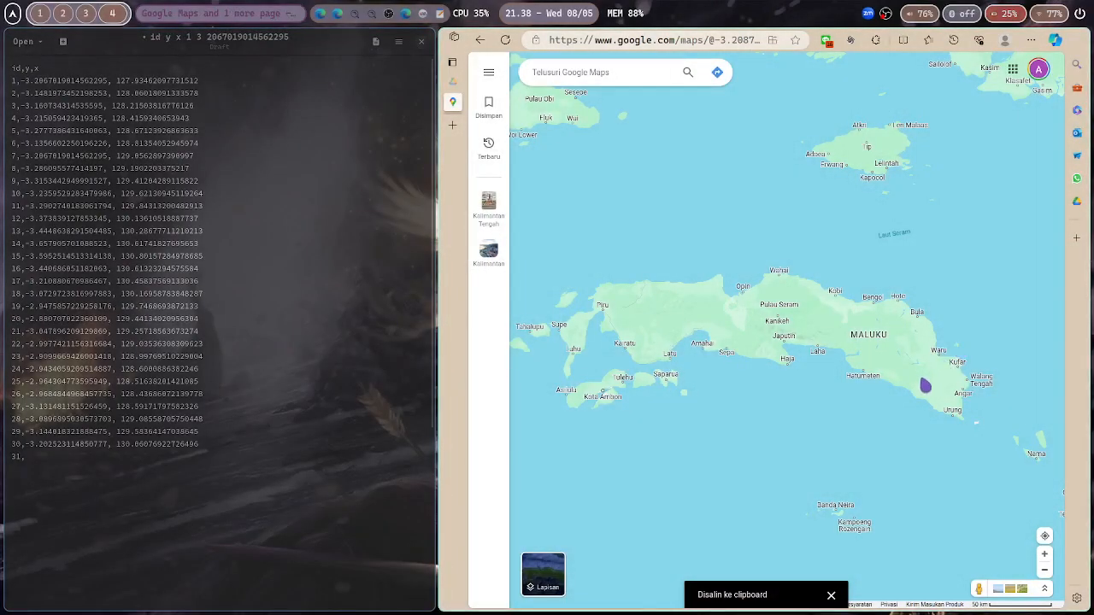
Fill row 31 with coordinates copied from a spot on the south-east coast near Hatumeten
right_click(925, 383)
left_click(940, 391)
key("ctrl+v")
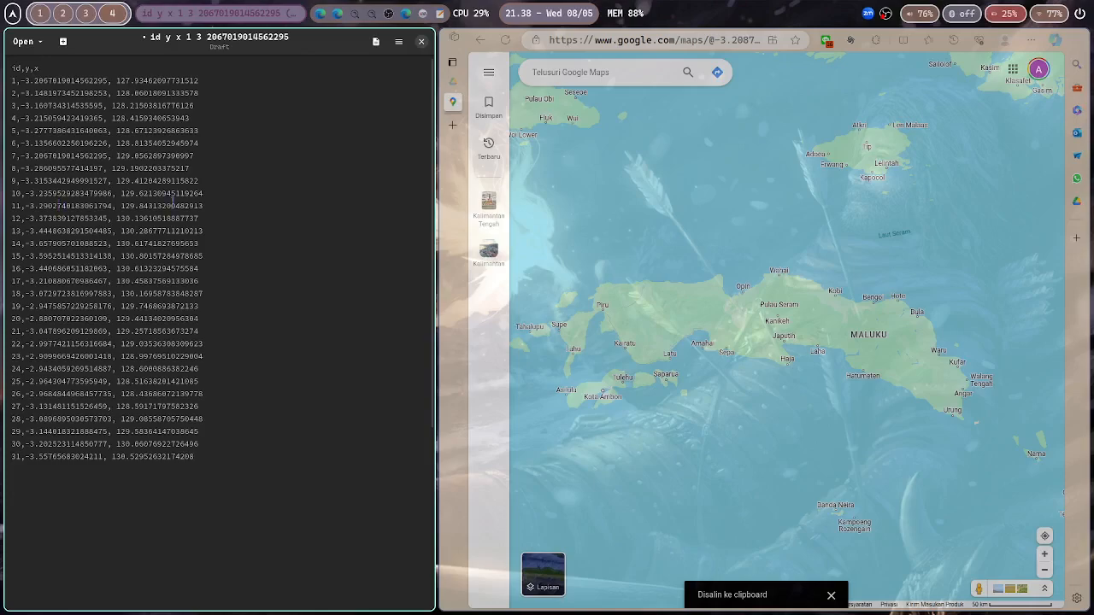
Save the coordinate list in Documents as maluku_titik.csv
key("ctrl+s")
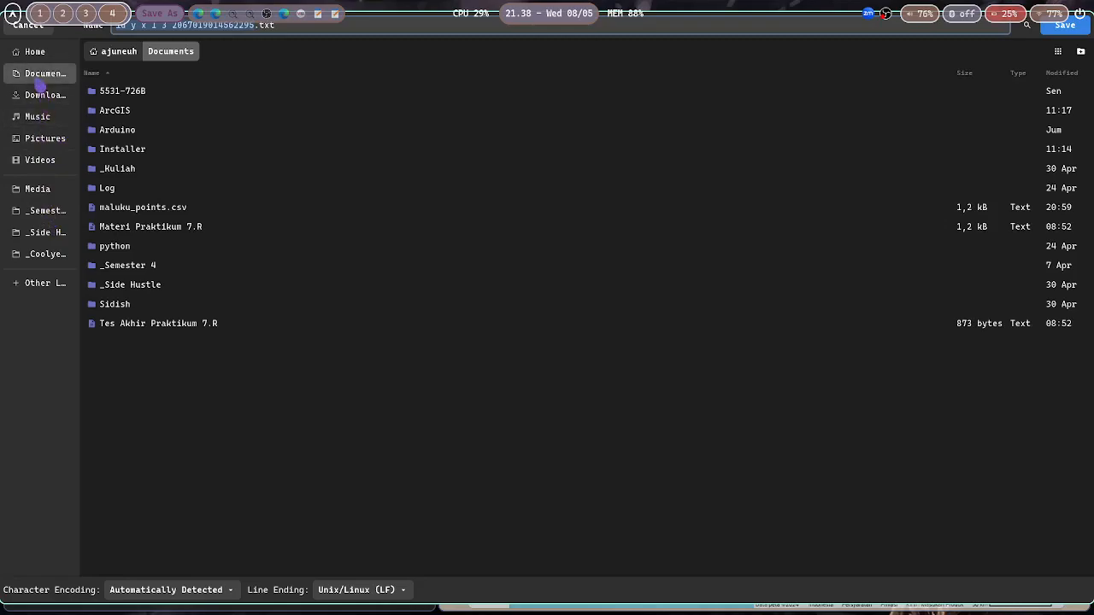
left_click_drag(276, 88, 297, 165)
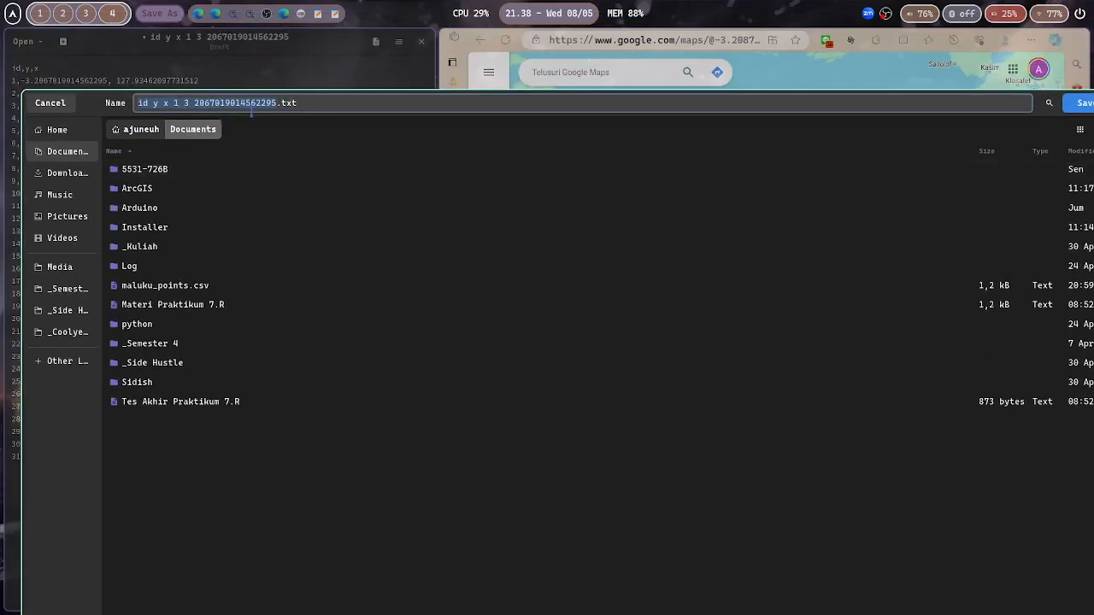
left_click(262, 105)
left_click_drag(303, 104, 122, 90)
type("m")
key("BackSpace")
type("maluku_titik.csv")
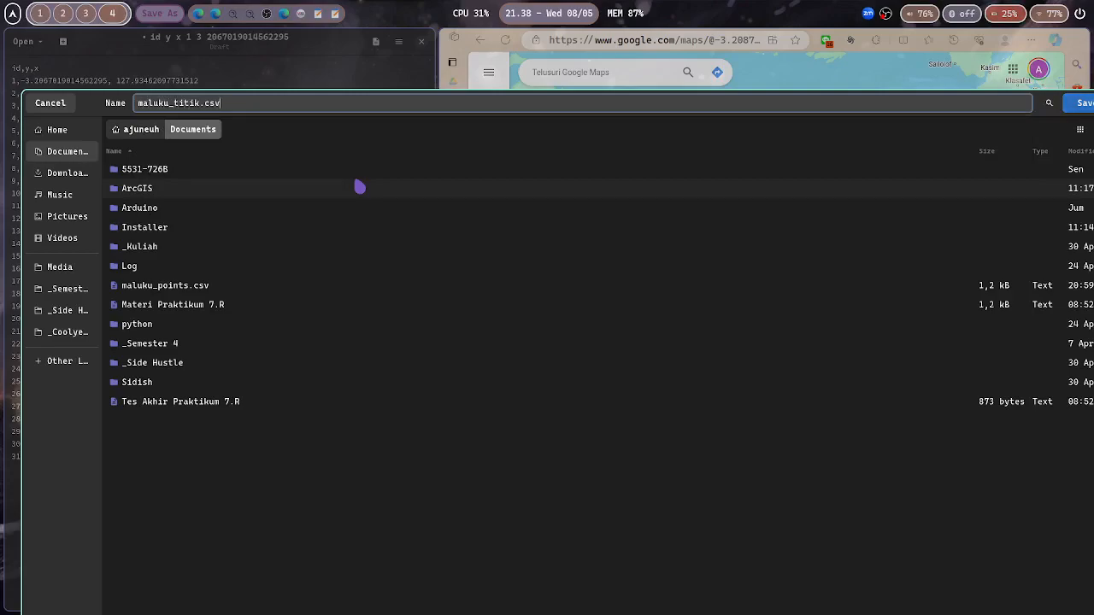
key("Return")
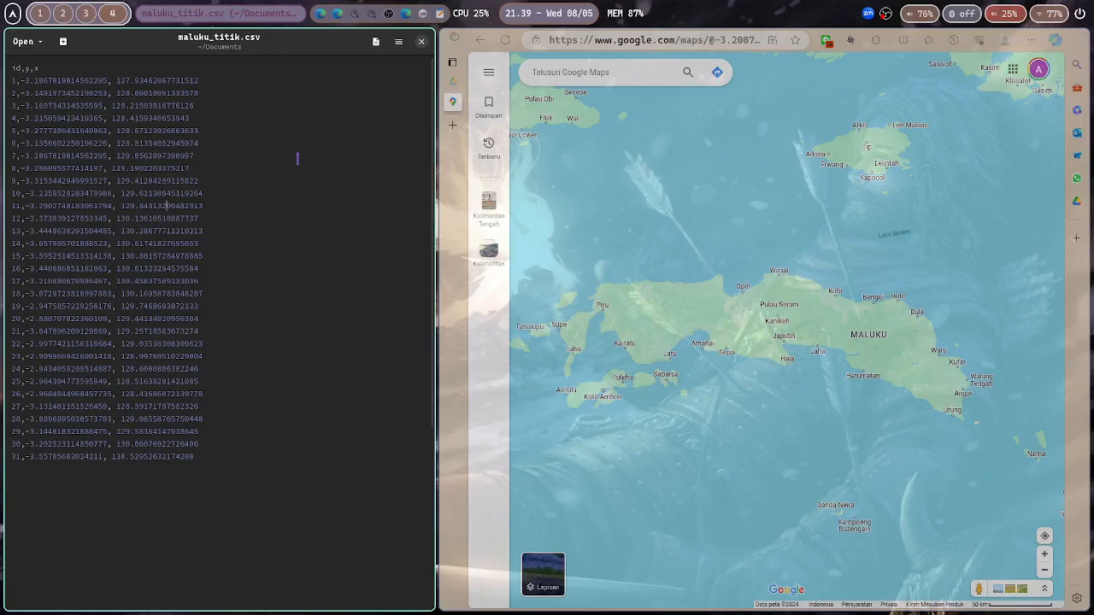
Switch to the Windows virtual machine and open Google Drive in Firefox
key("super+5")
left_click(467, 73)
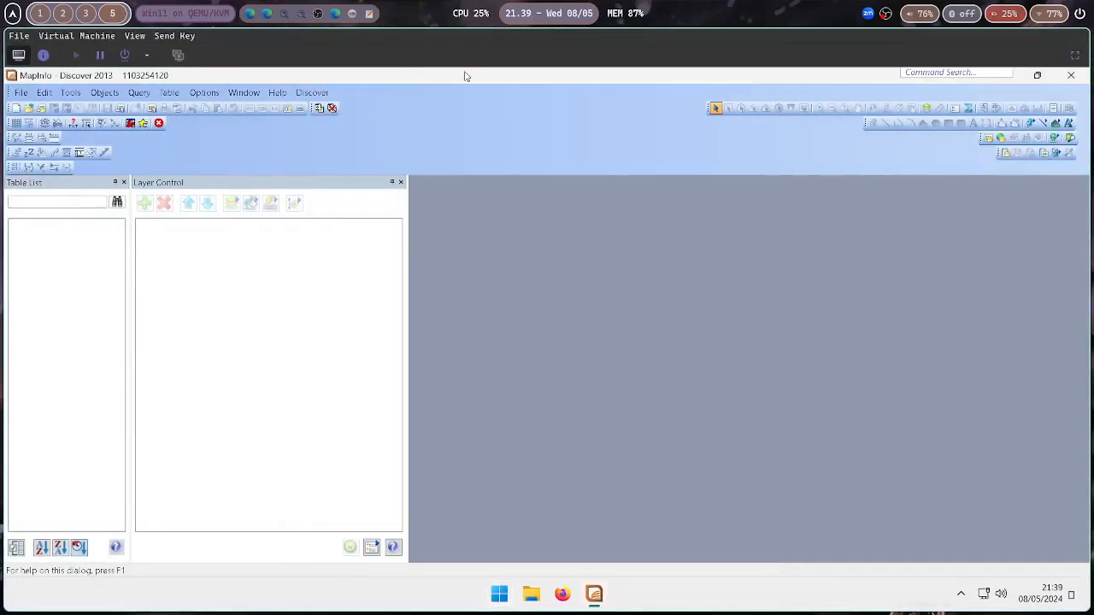
left_click(561, 595)
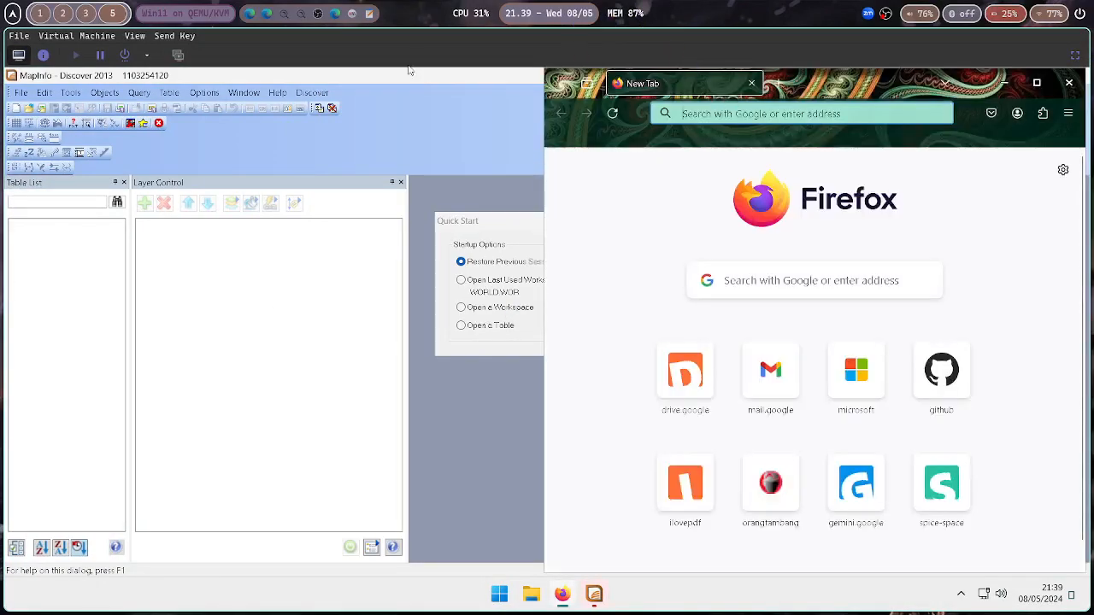
left_click(784, 112)
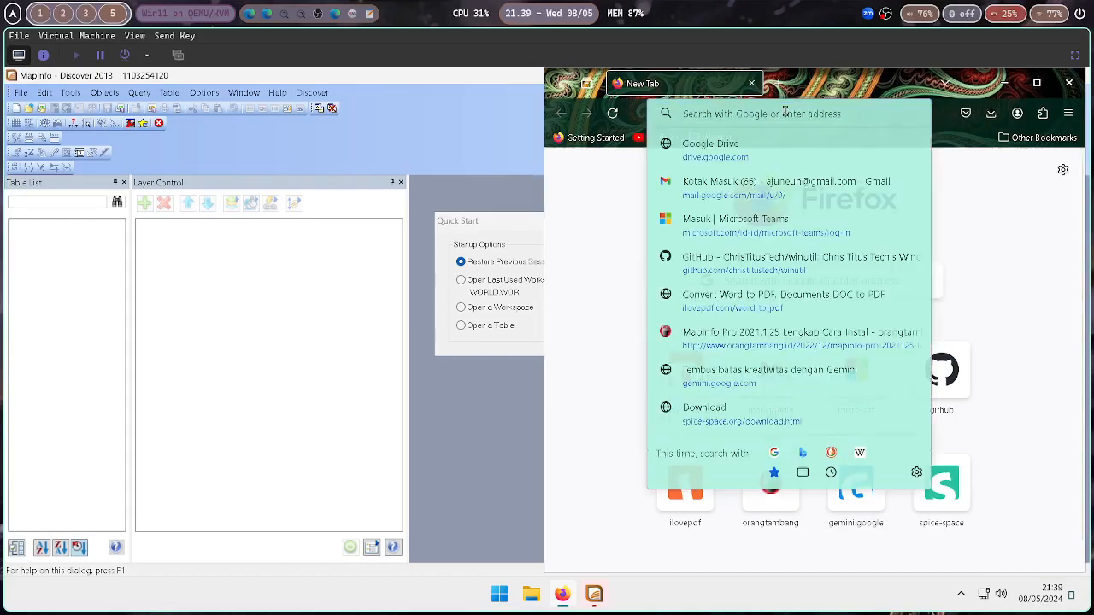
type("d")
key("Return")
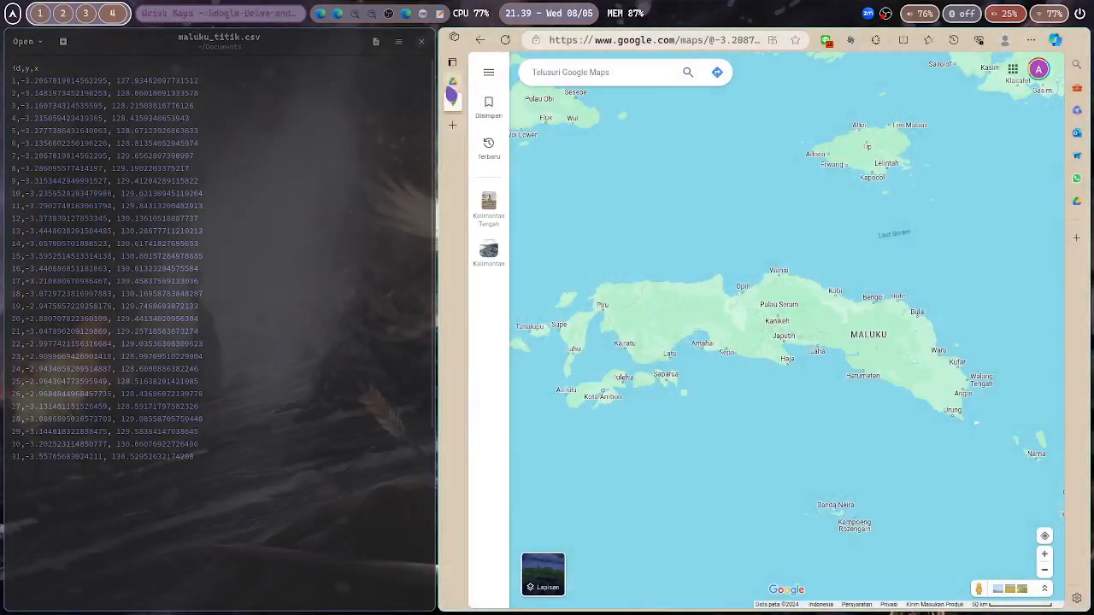
Upload maluku_titik.csv from Documents to Google Drive on the host browser
left_click(453, 85)
left_click(492, 112)
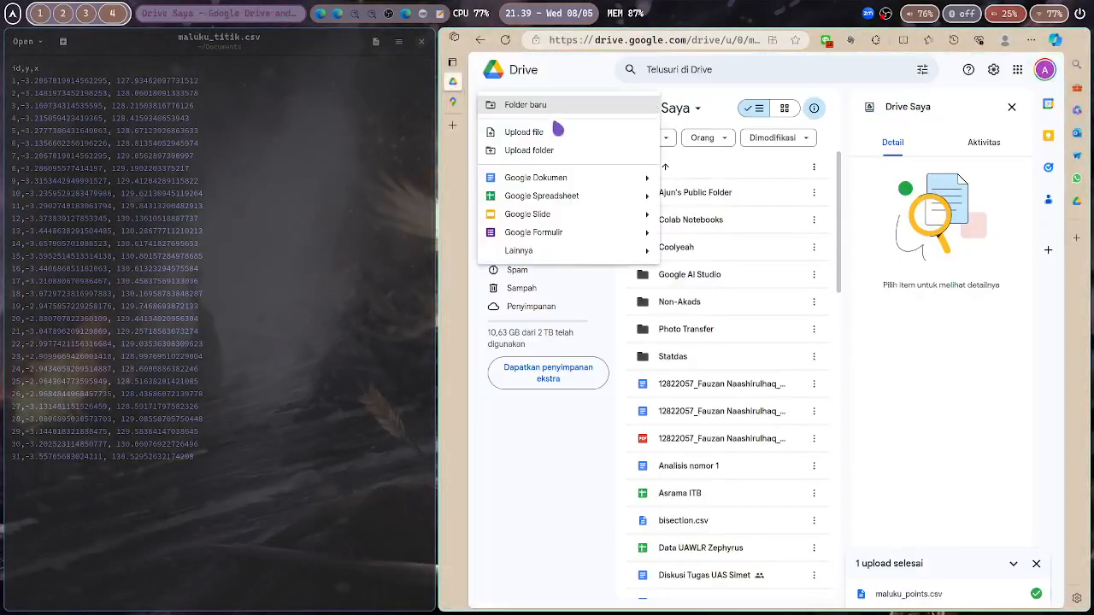
left_click(523, 137)
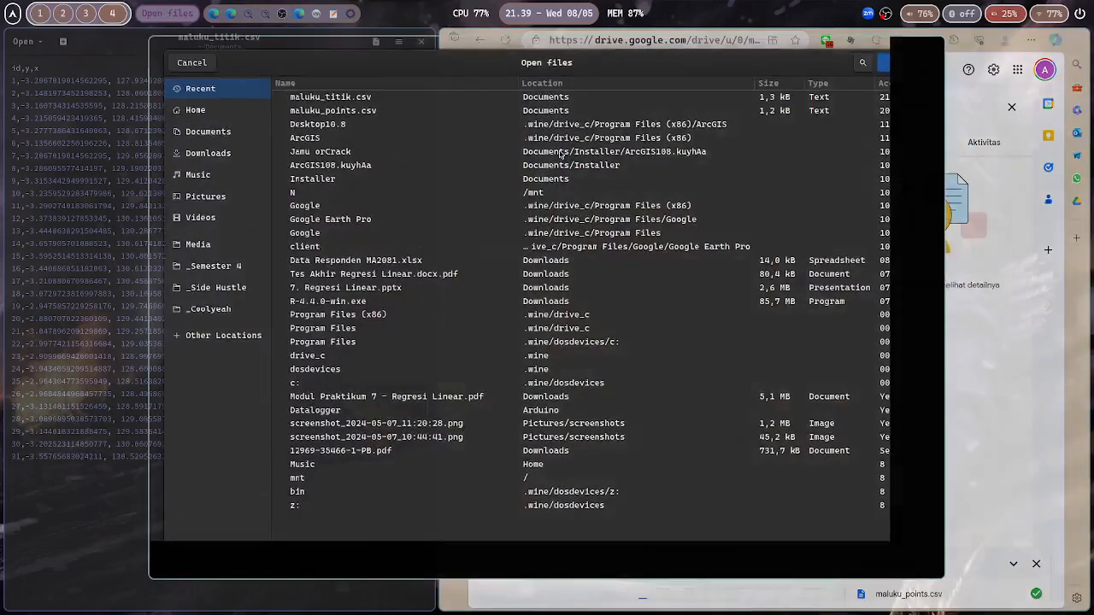
left_click(387, 181)
type("maluku")
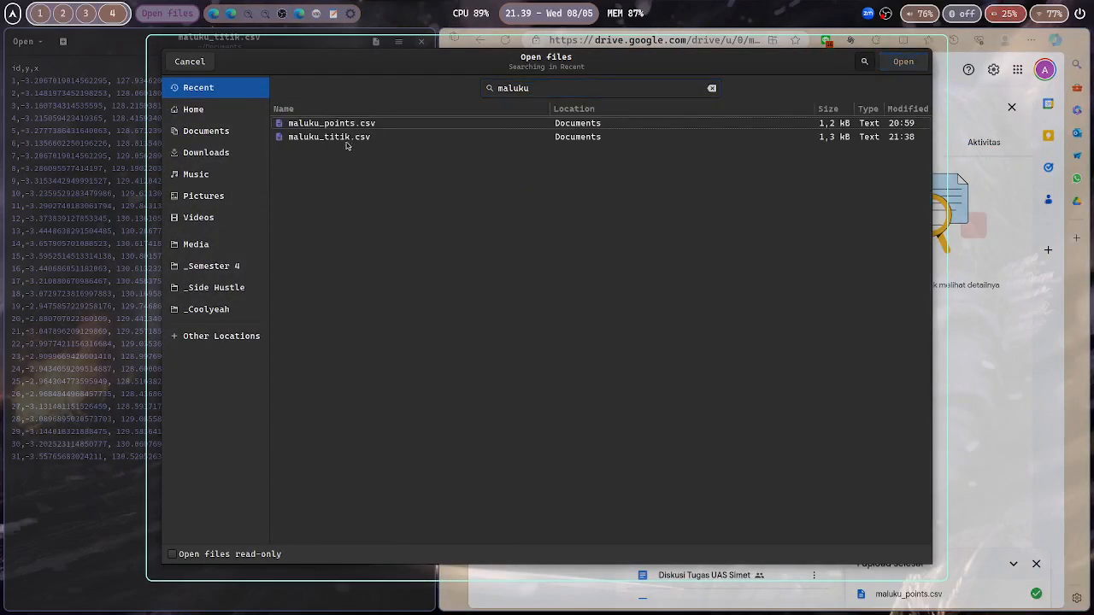
double_click(341, 138)
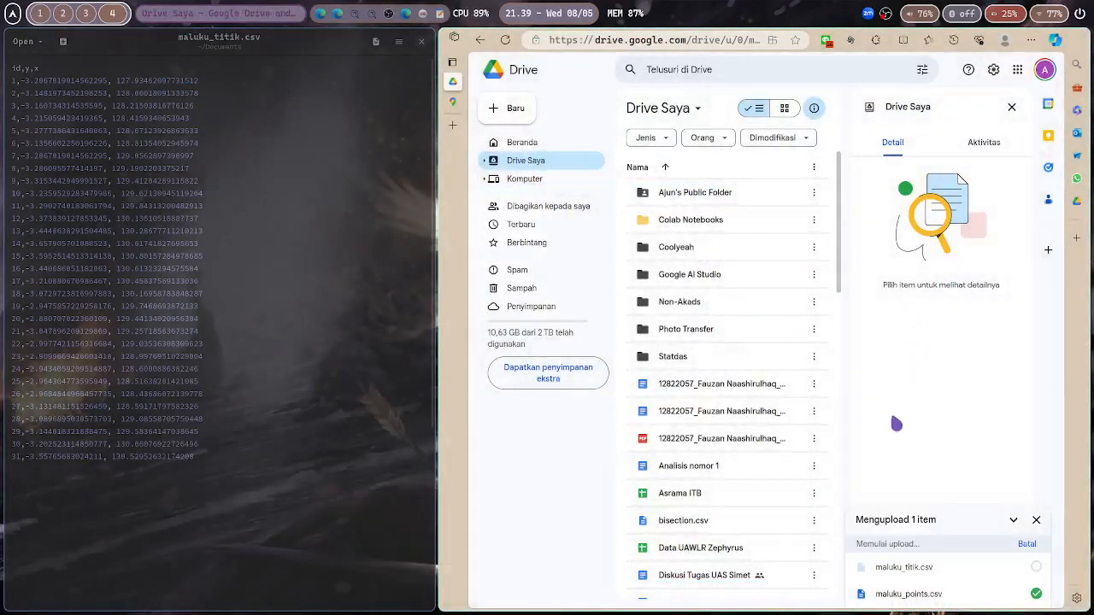
In the virtual machine's browser, widen the window, locate maluku_titik.csv in Drive and download it
key("super+5")
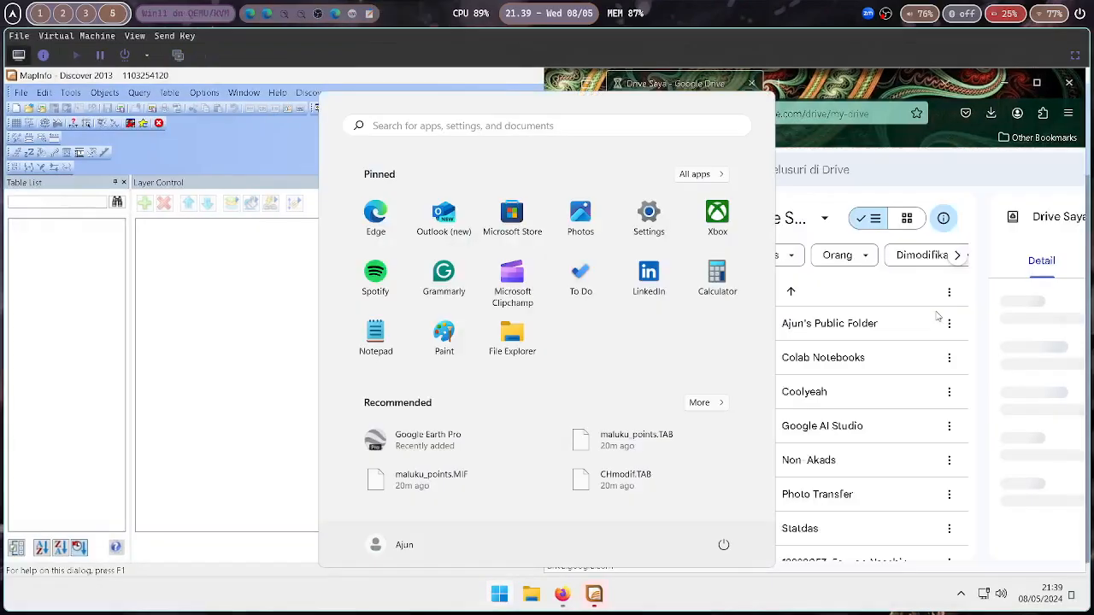
left_click(902, 101)
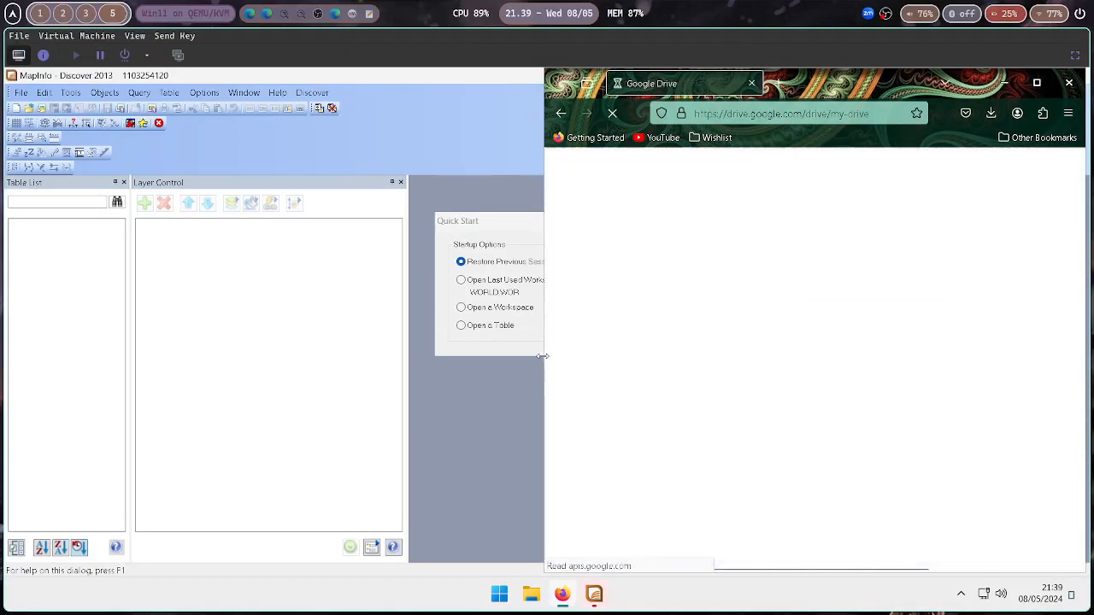
left_click_drag(542, 356, 343, 350)
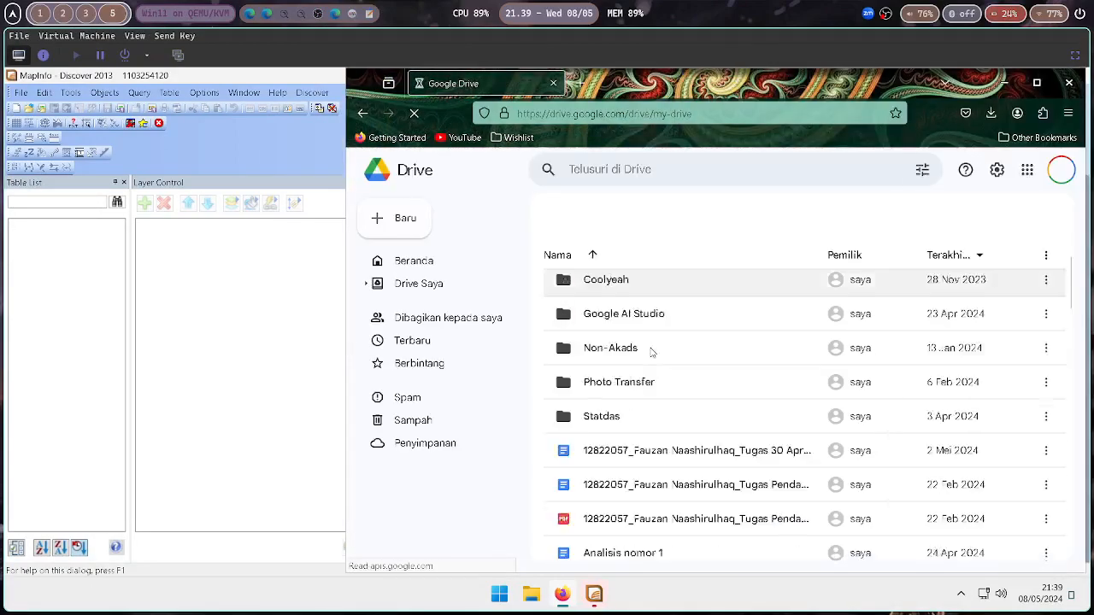
scroll(652, 352, "down", 10)
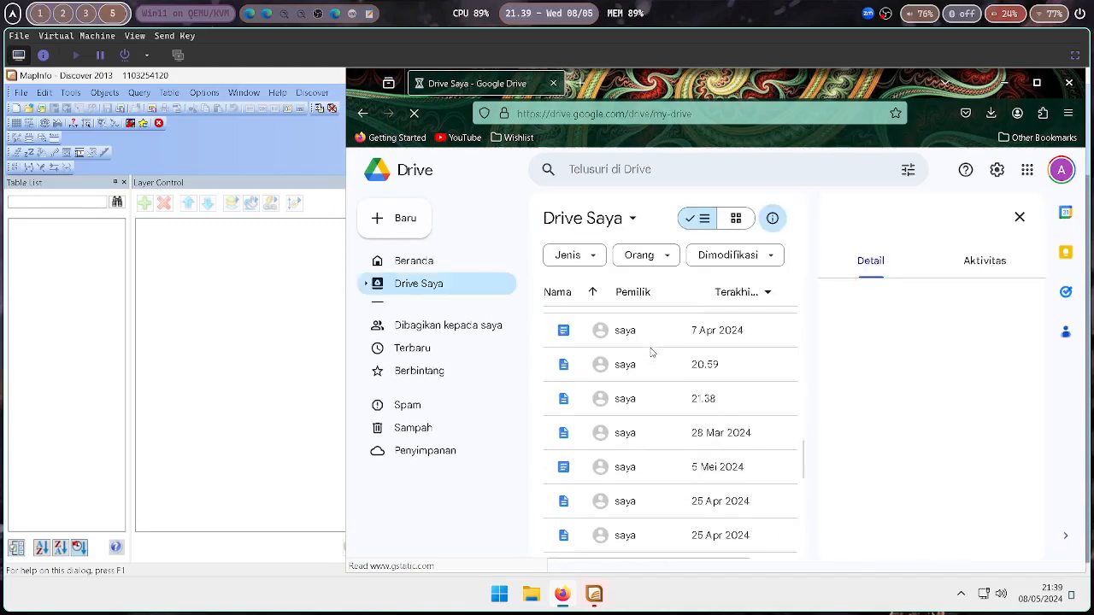
scroll(652, 352, "down", 5)
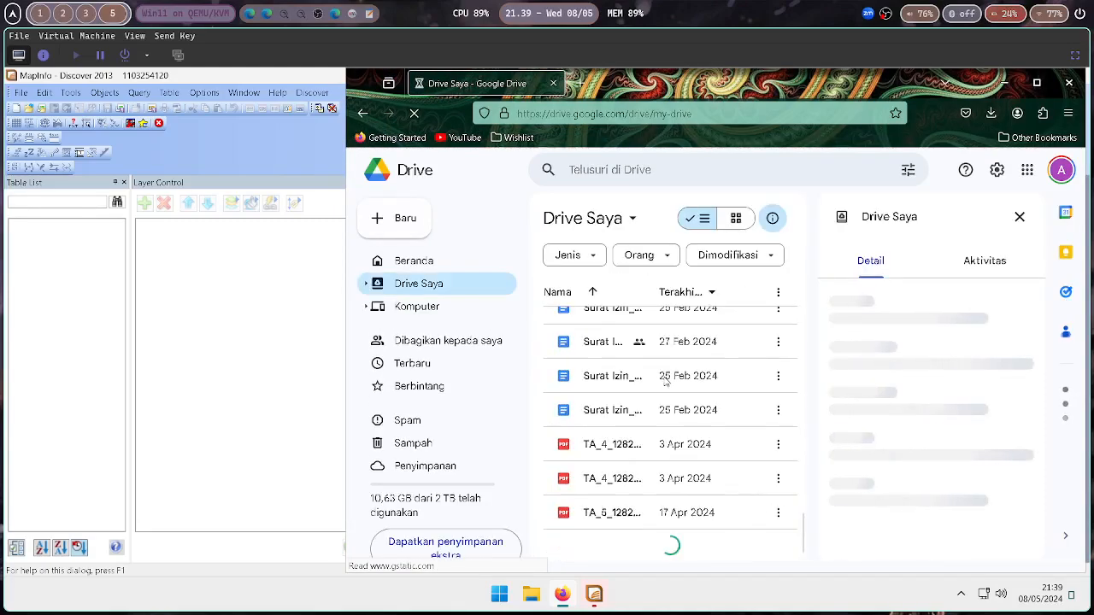
scroll(665, 382, "up", 3)
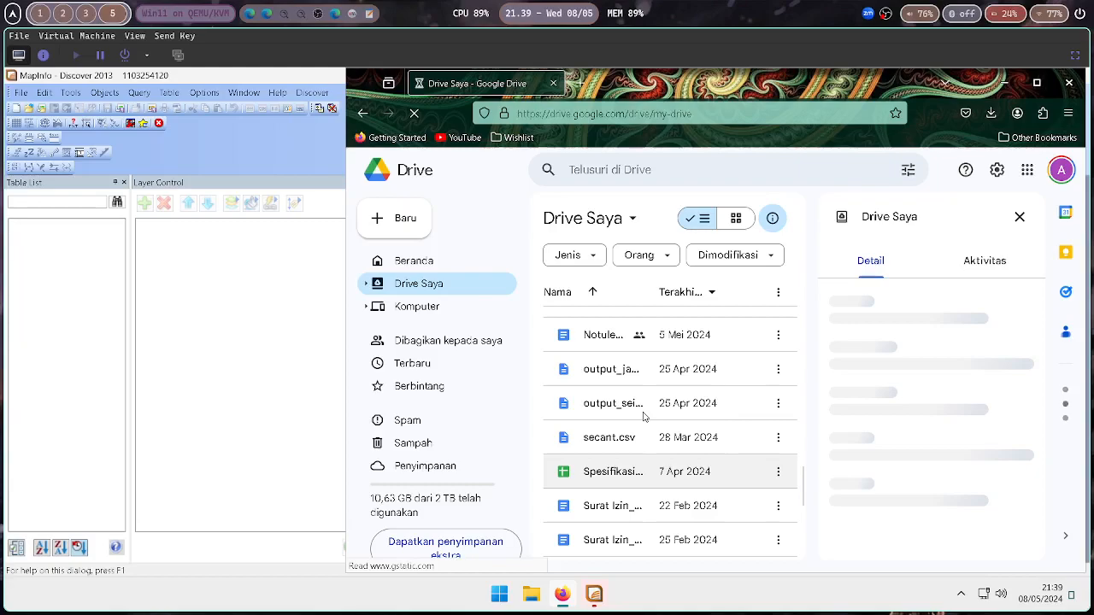
scroll(645, 416, "up", 3)
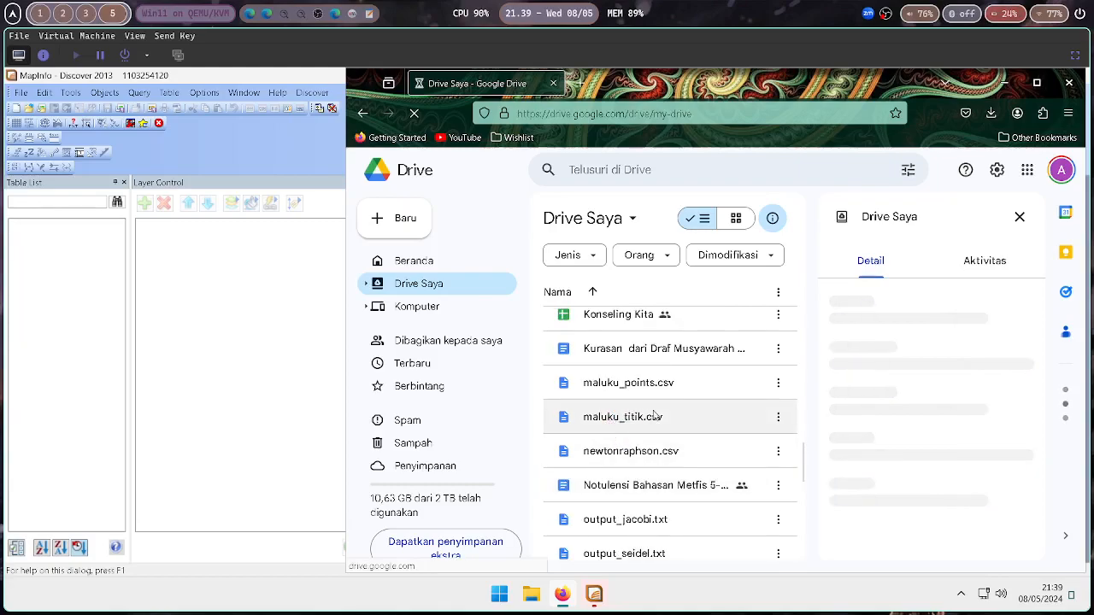
left_click(650, 418)
left_click(778, 425)
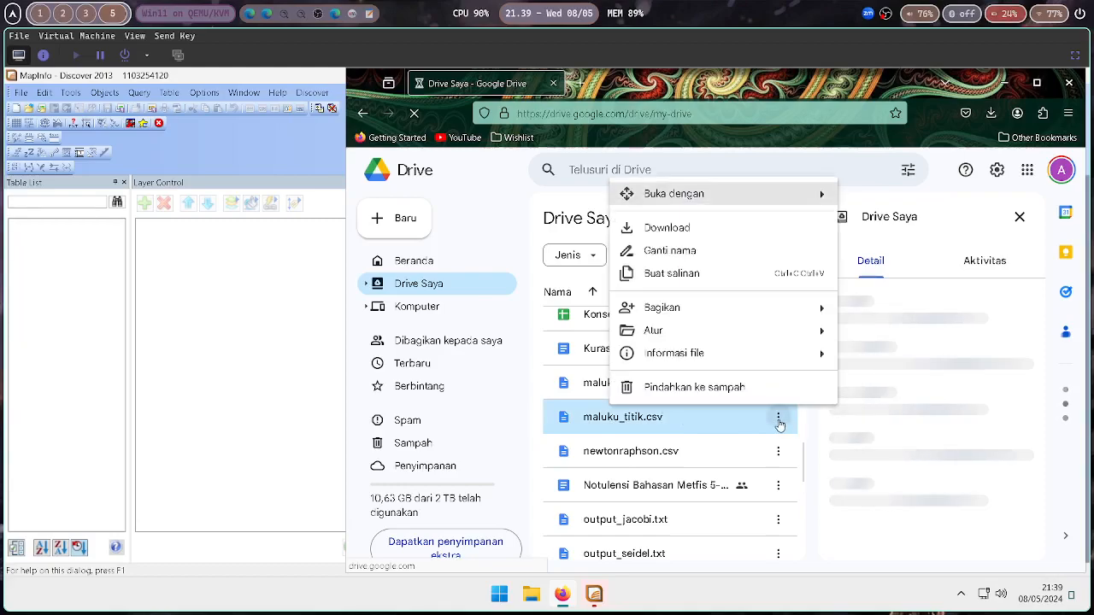
left_click(779, 421)
left_click(778, 419)
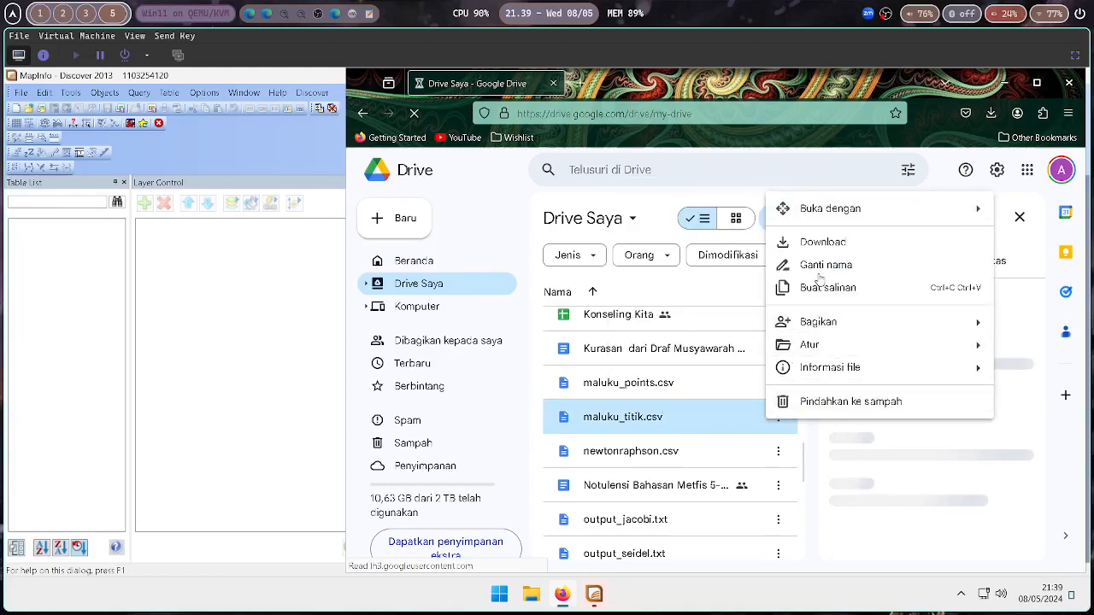
left_click(823, 243)
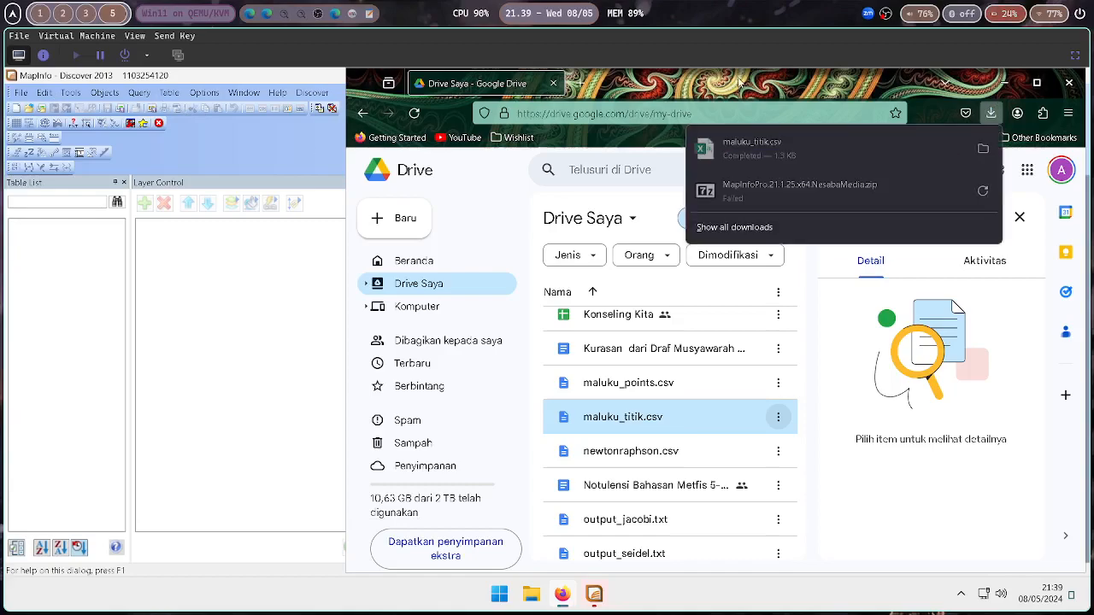
Close the browser and the MapInfo Quick Start dialog, and expand the virtual machine view
left_click(1070, 83)
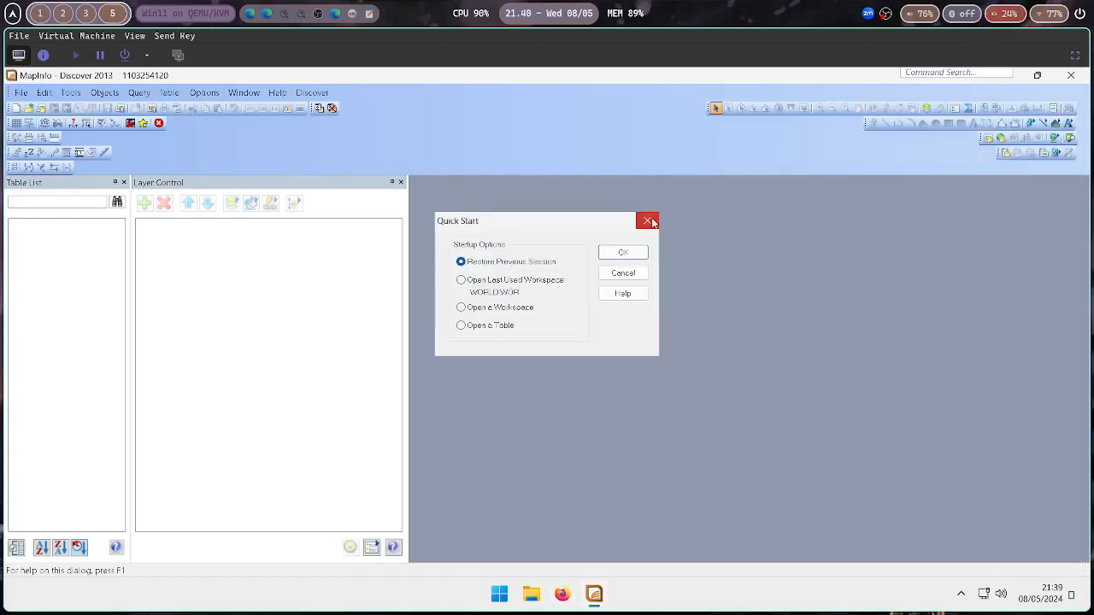
left_click(651, 221)
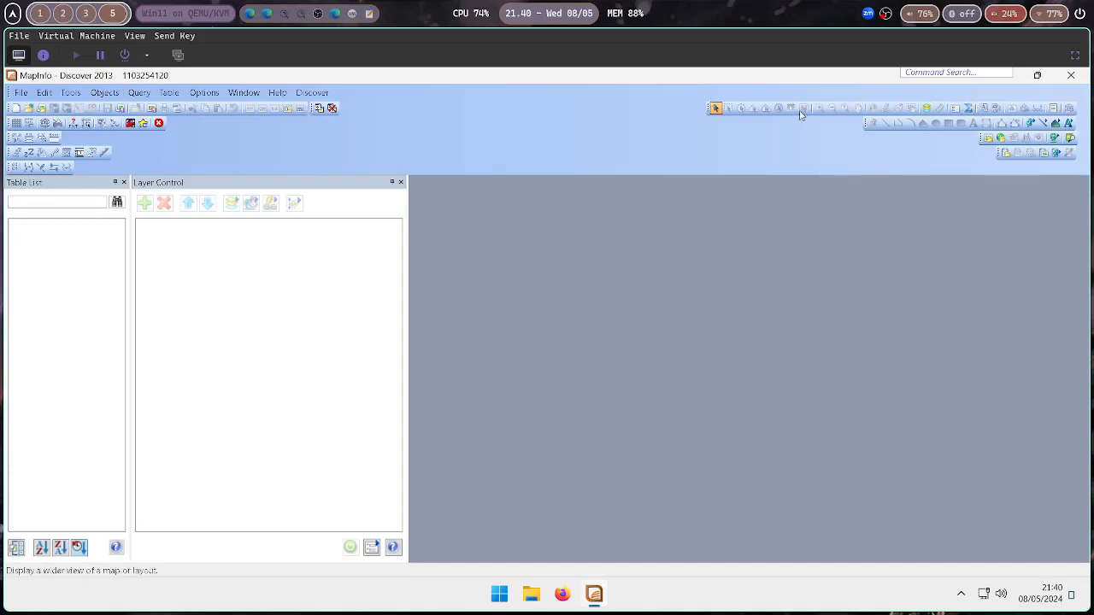
left_click(1075, 55)
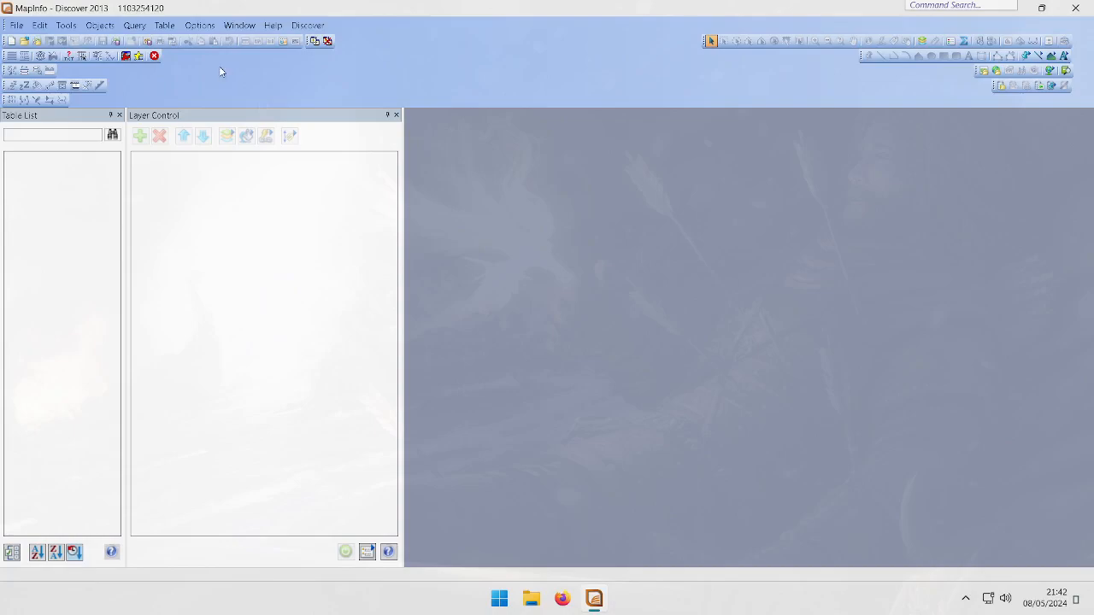
Open the WORLD.WOR workspace from the MapInfo WORKSPCS folder
left_click(17, 26)
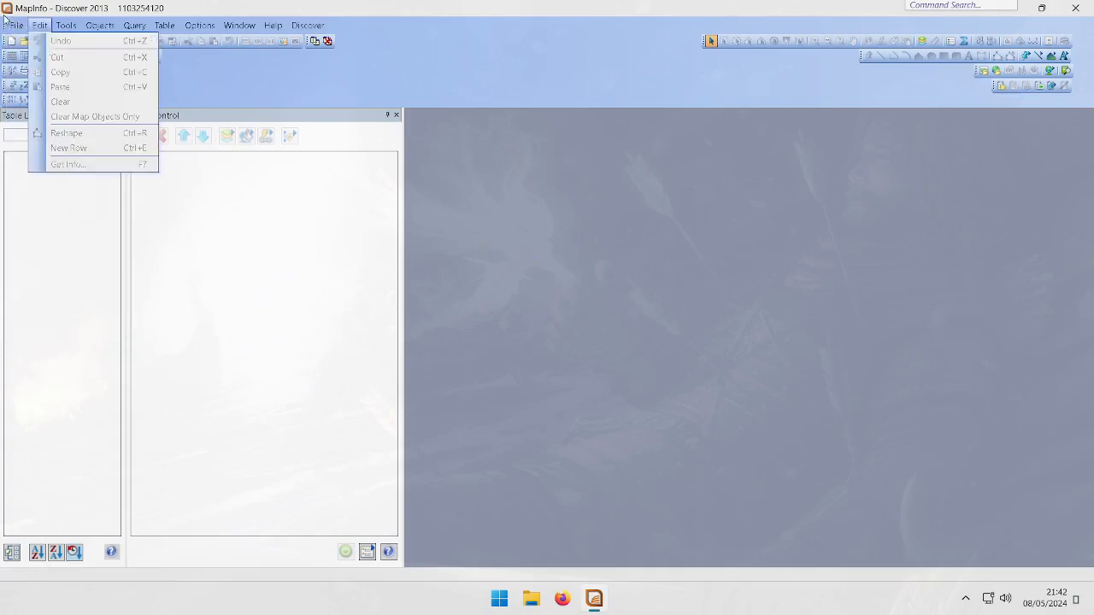
left_click(31, 55)
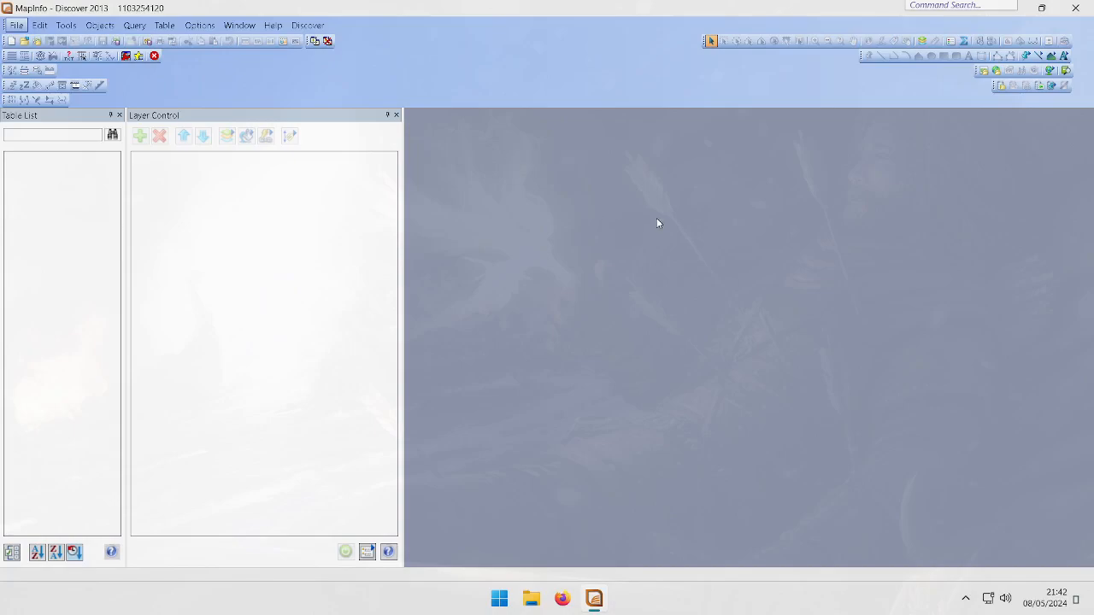
left_click(503, 377)
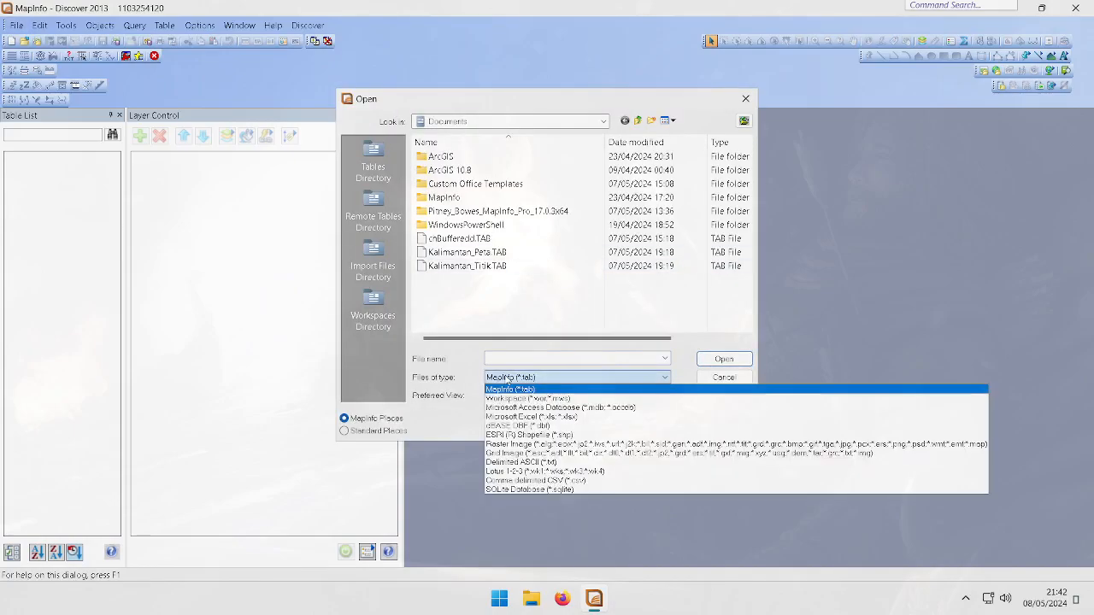
left_click(513, 399)
double_click(478, 199)
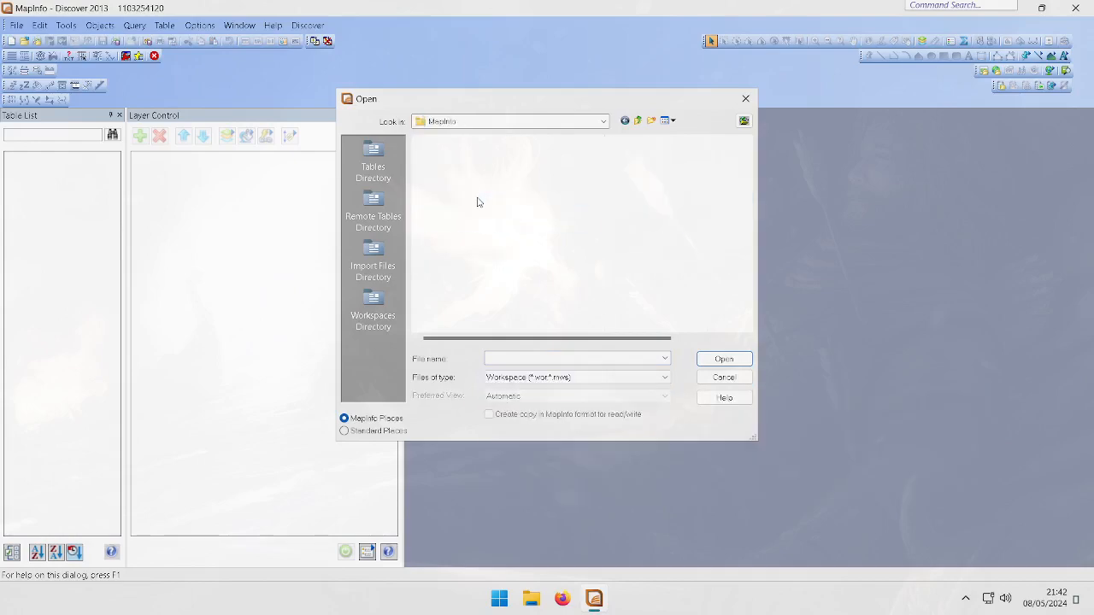
double_click(457, 159)
double_click(442, 156)
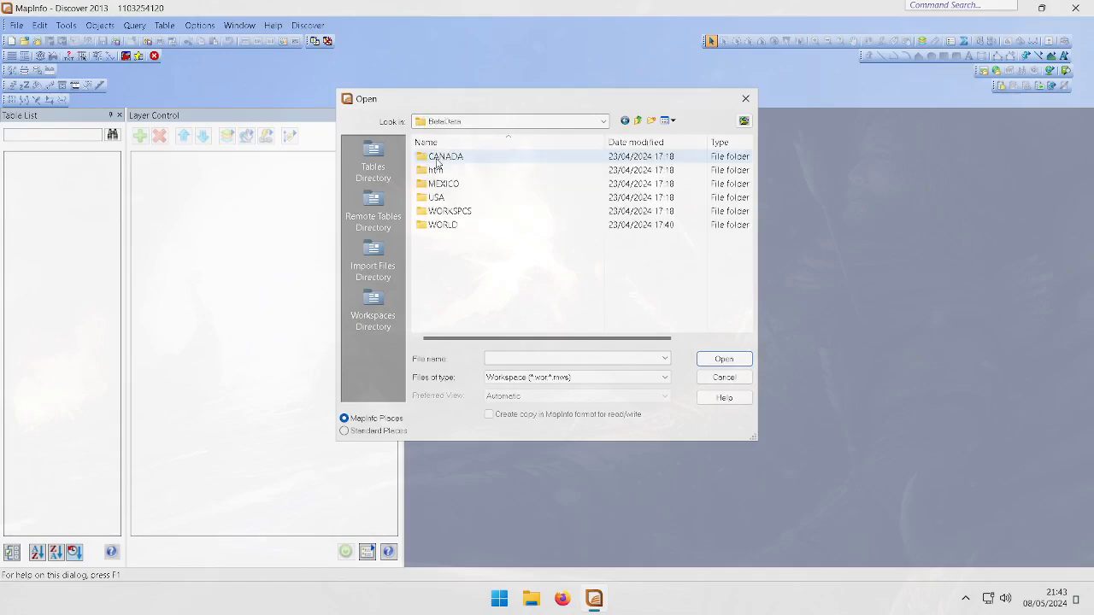
double_click(438, 212)
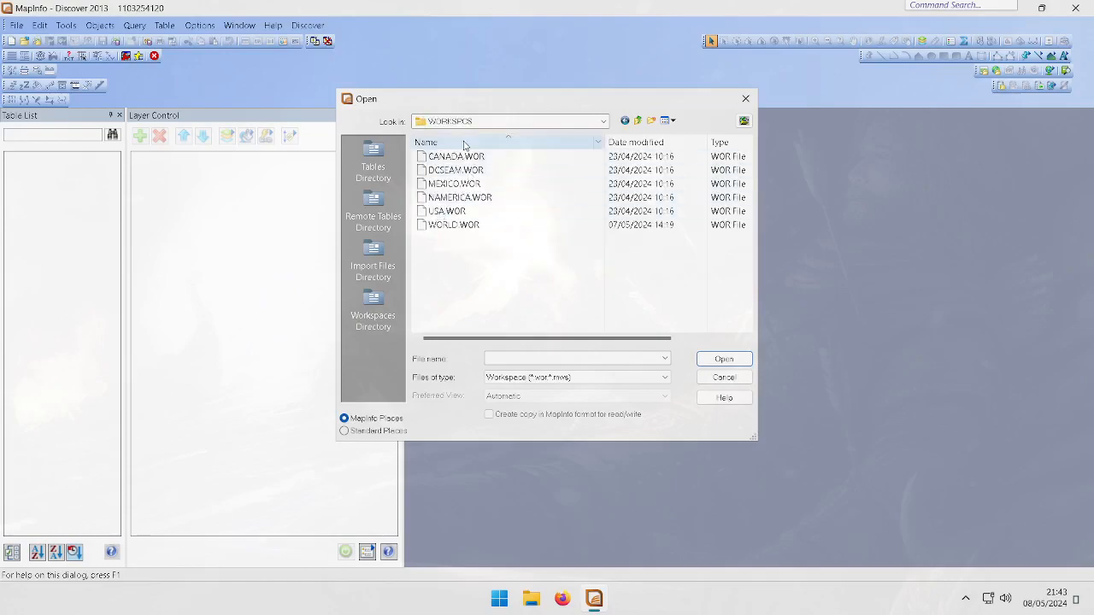
left_click(447, 226)
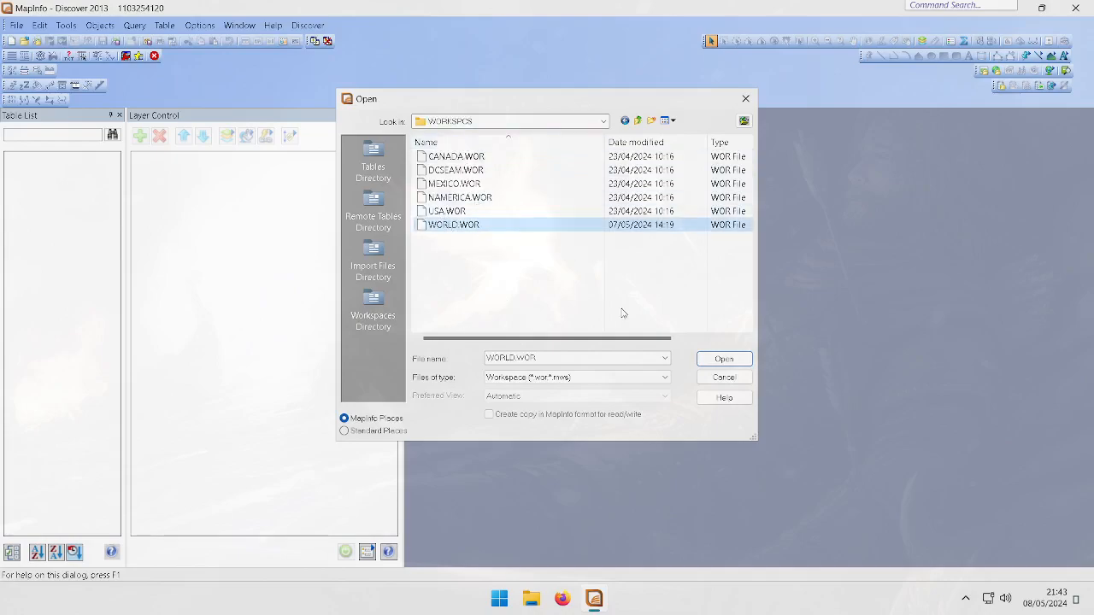
left_click(727, 360)
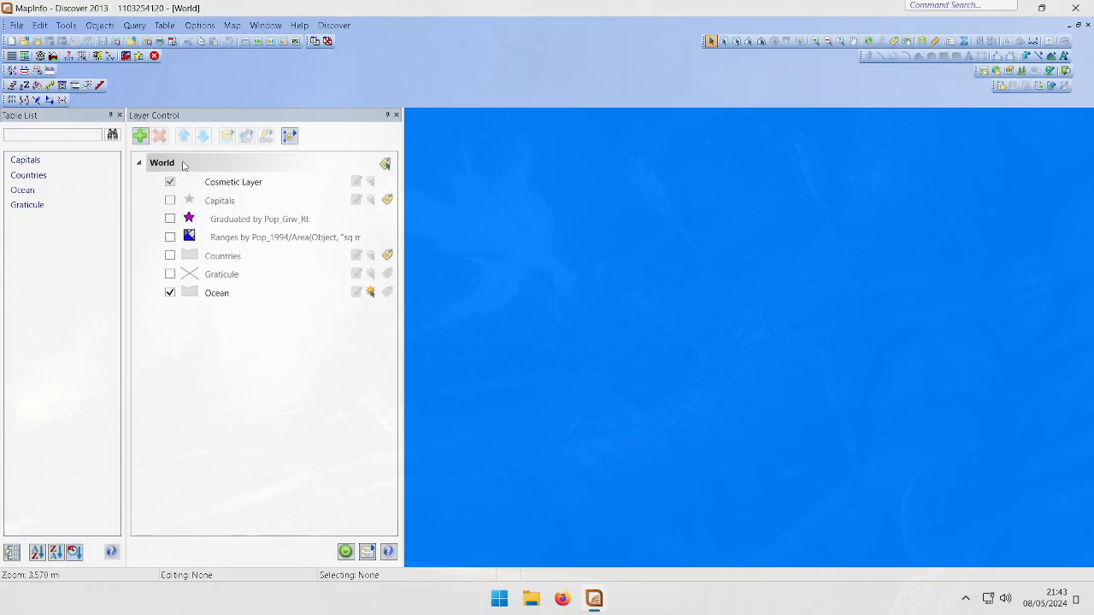
Display the Countries layer in the World map alongside the Ocean layer
left_click(138, 163)
left_click(138, 163)
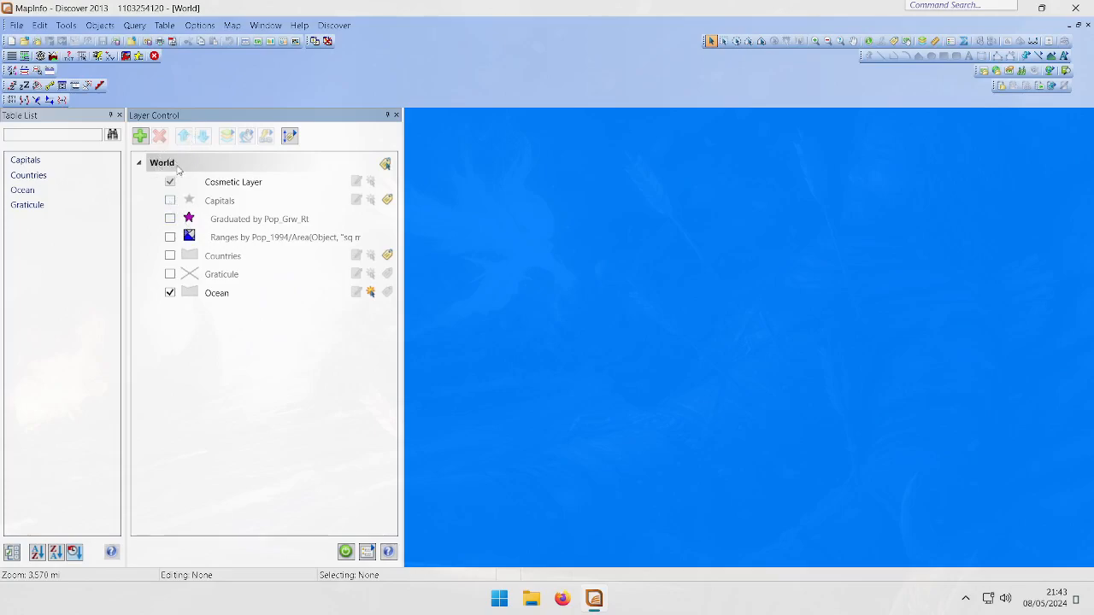
left_click(170, 293)
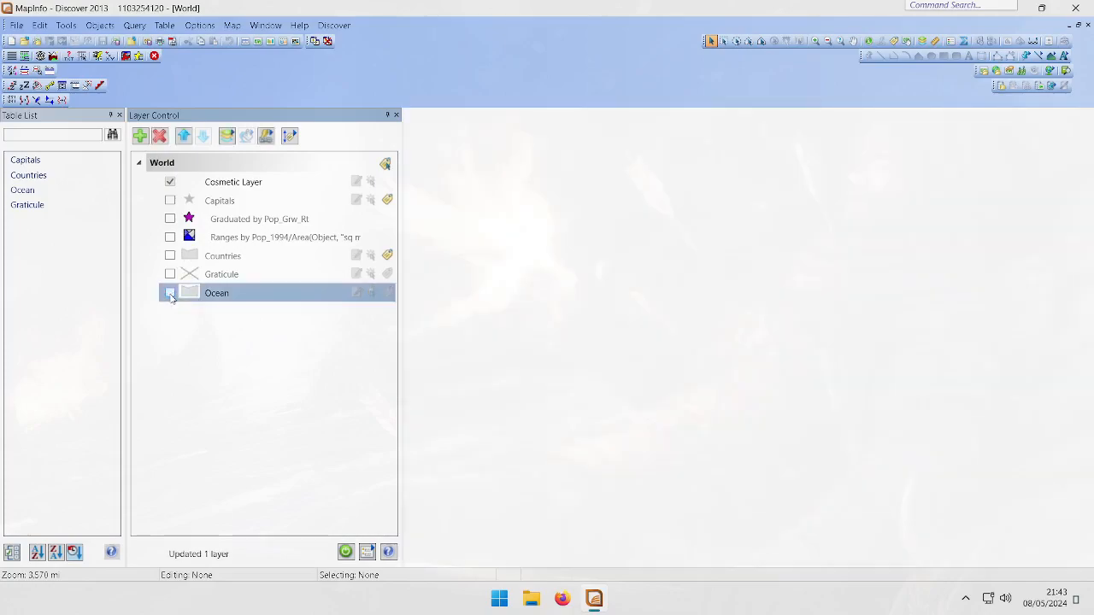
left_click(170, 294)
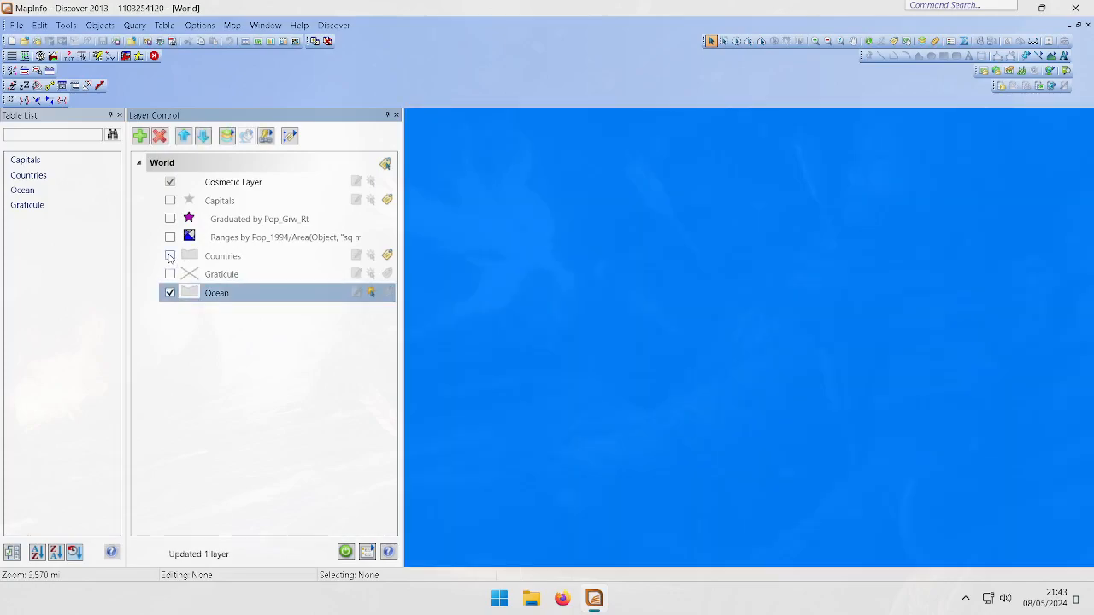
left_click(171, 255)
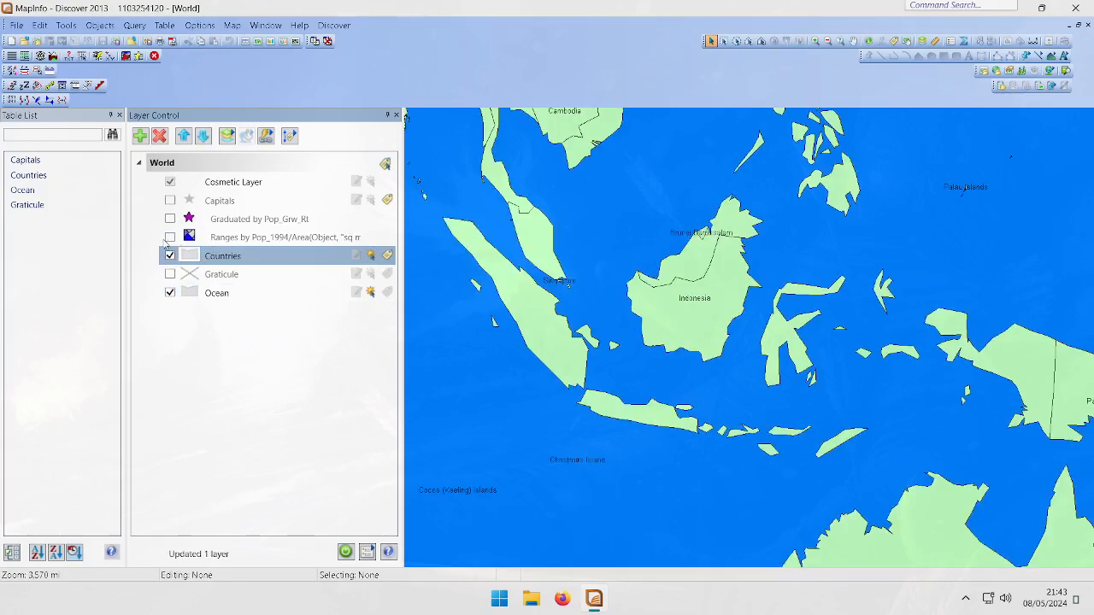
Briefly show and hide the Graduated and Capitals layers
left_click(170, 219)
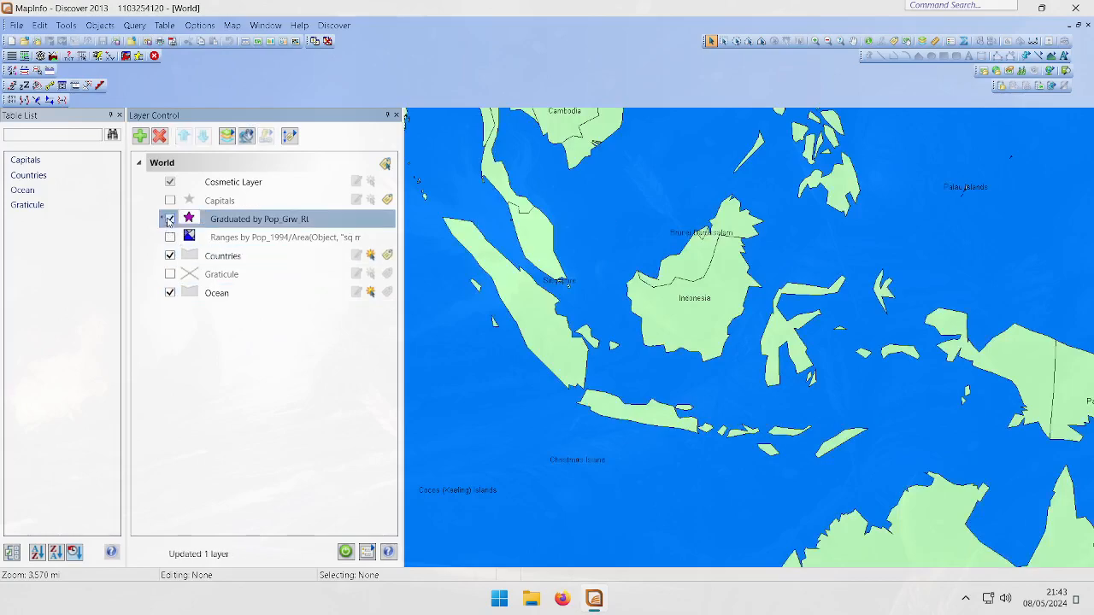
left_click(170, 219)
left_click(169, 201)
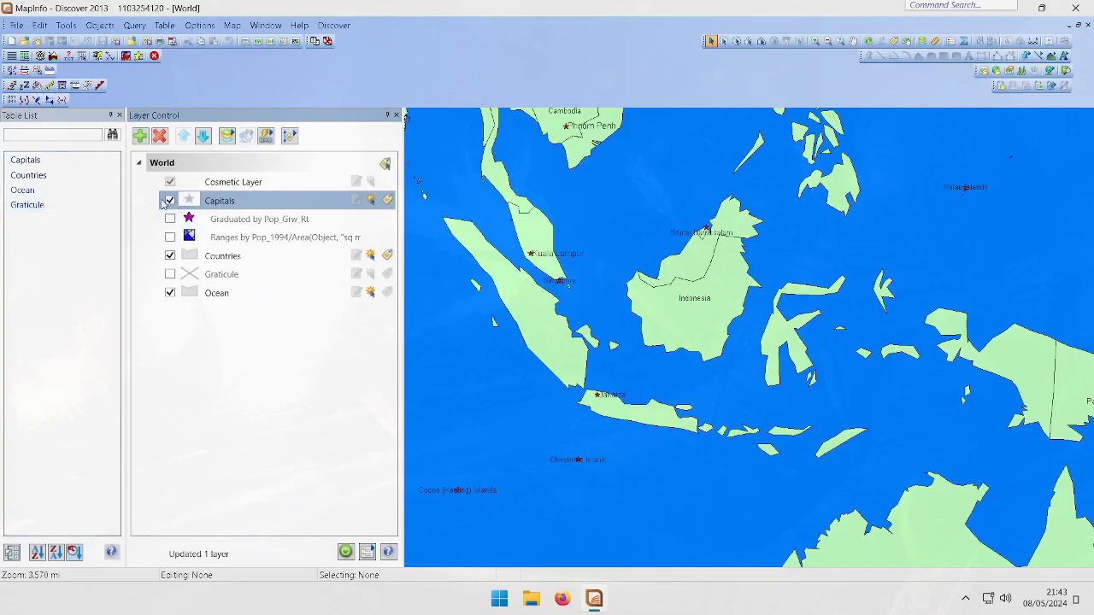
left_click(169, 200)
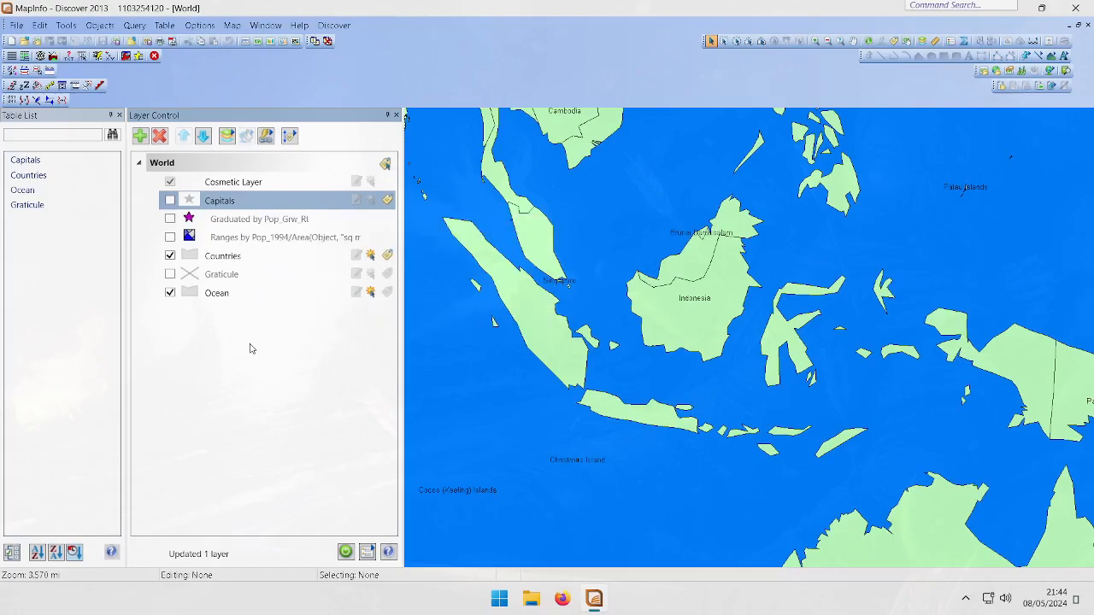
Open maluku_titik.csv from the Downloads folder as a comma delimited CSV table
left_click(16, 26)
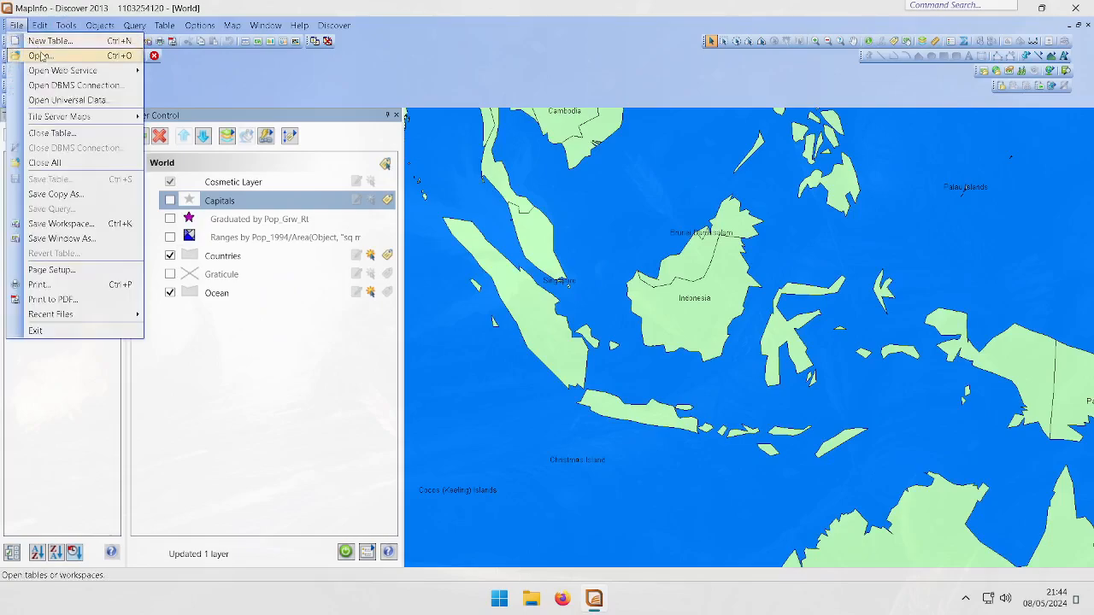
left_click(38, 55)
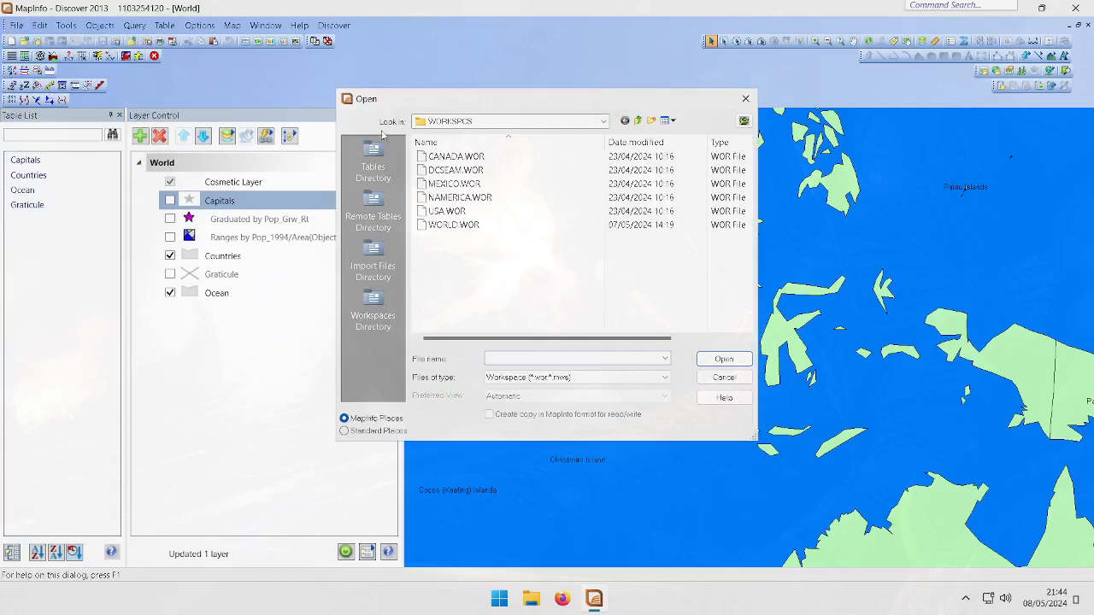
left_click(511, 383)
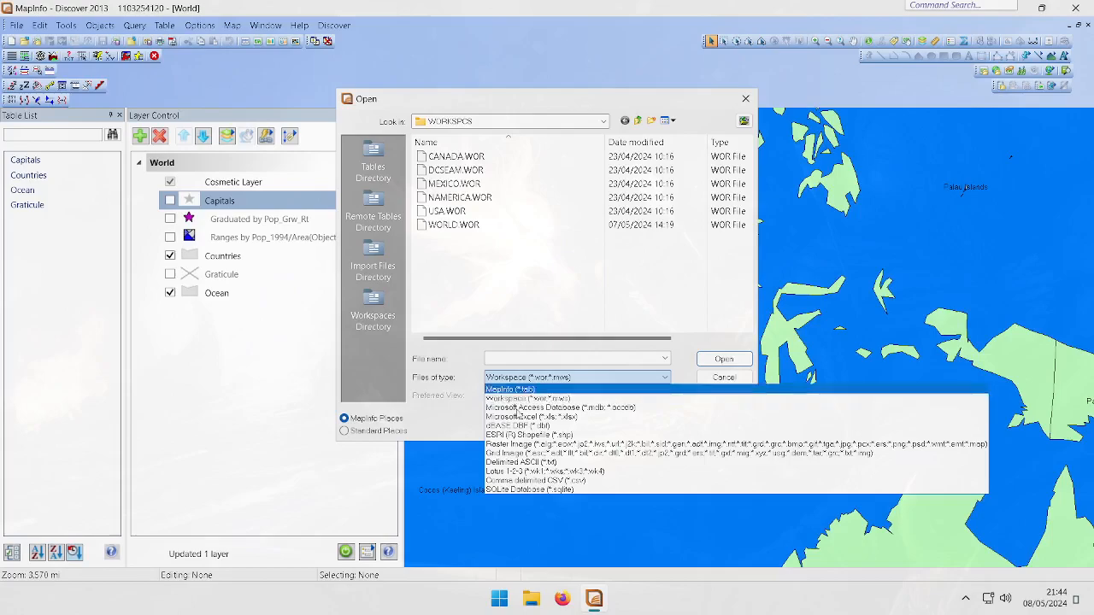
left_click(566, 481)
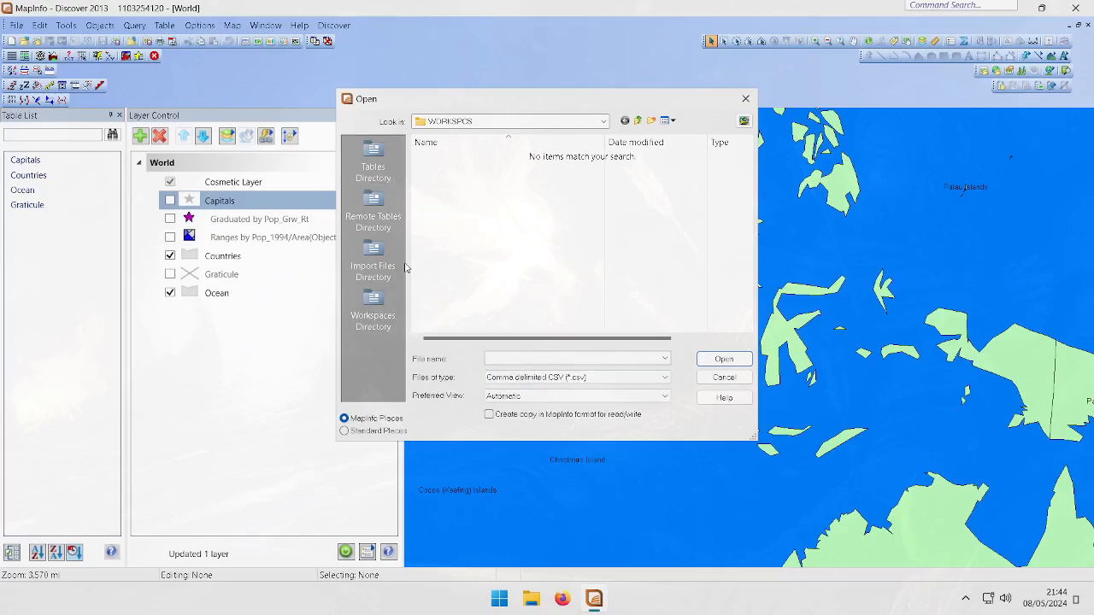
left_click(367, 197)
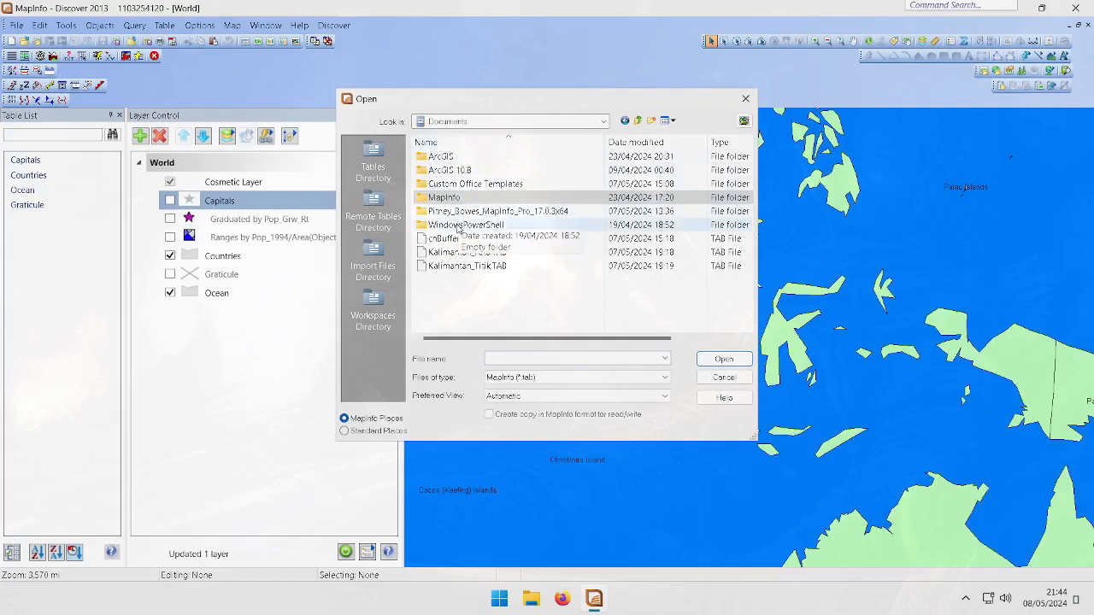
left_click(382, 323)
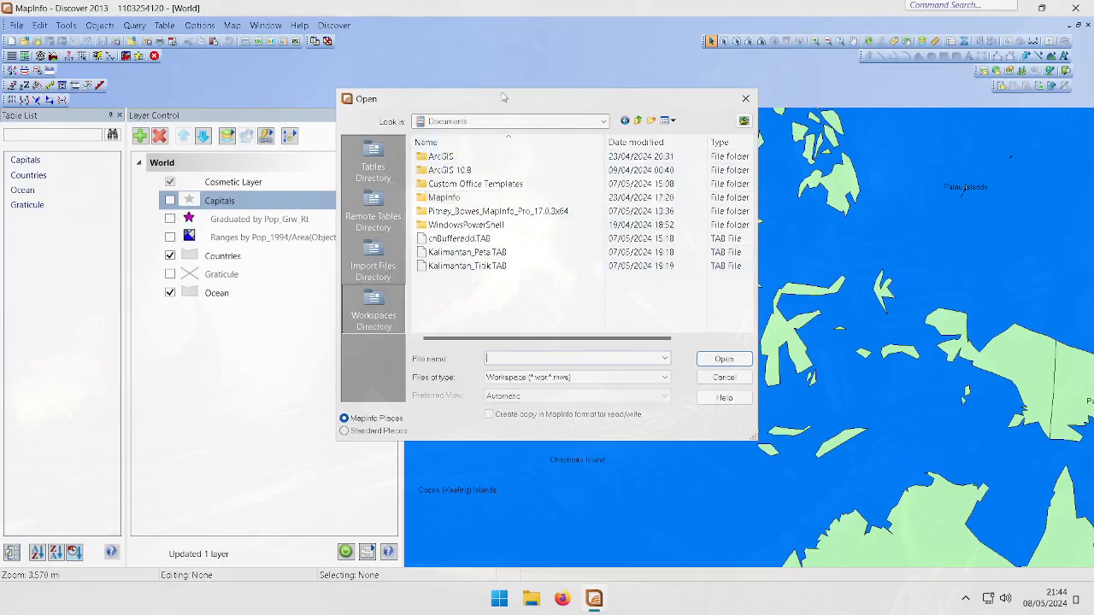
left_click(603, 123)
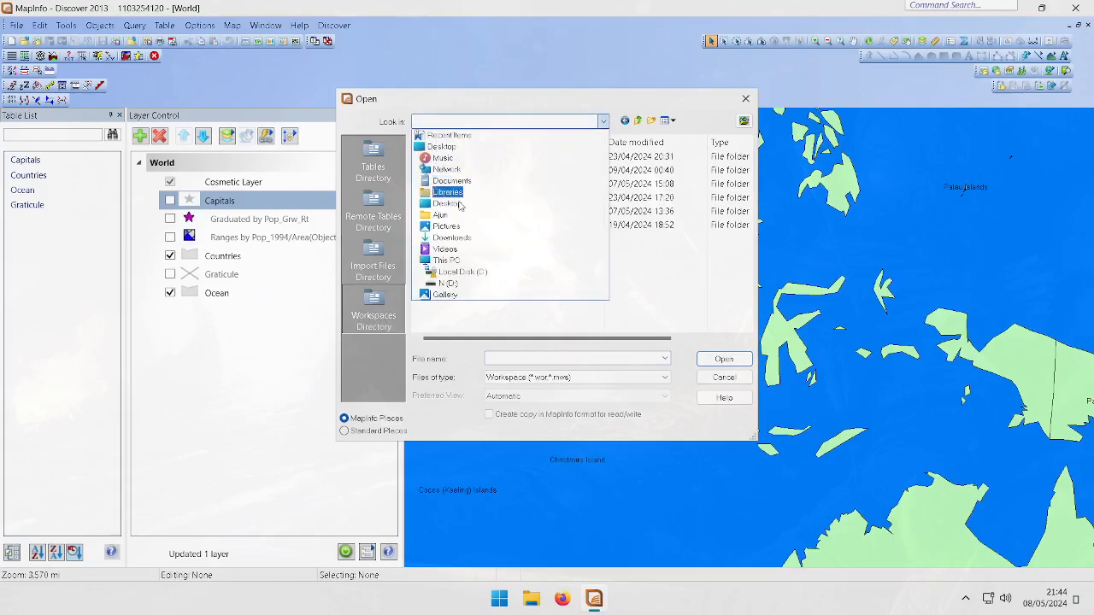
left_click(453, 238)
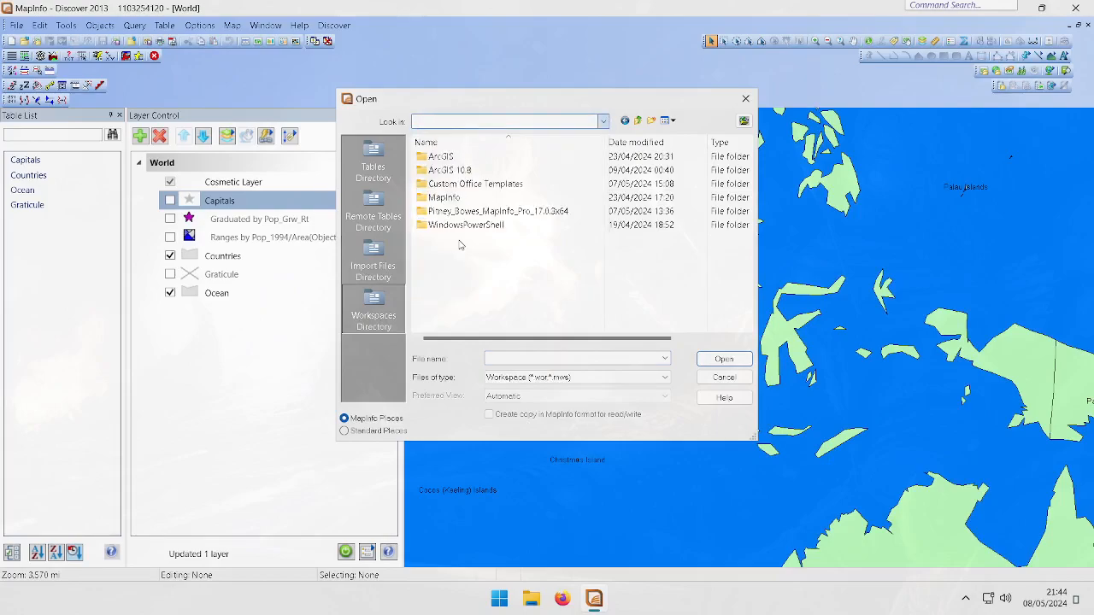
left_click(565, 377)
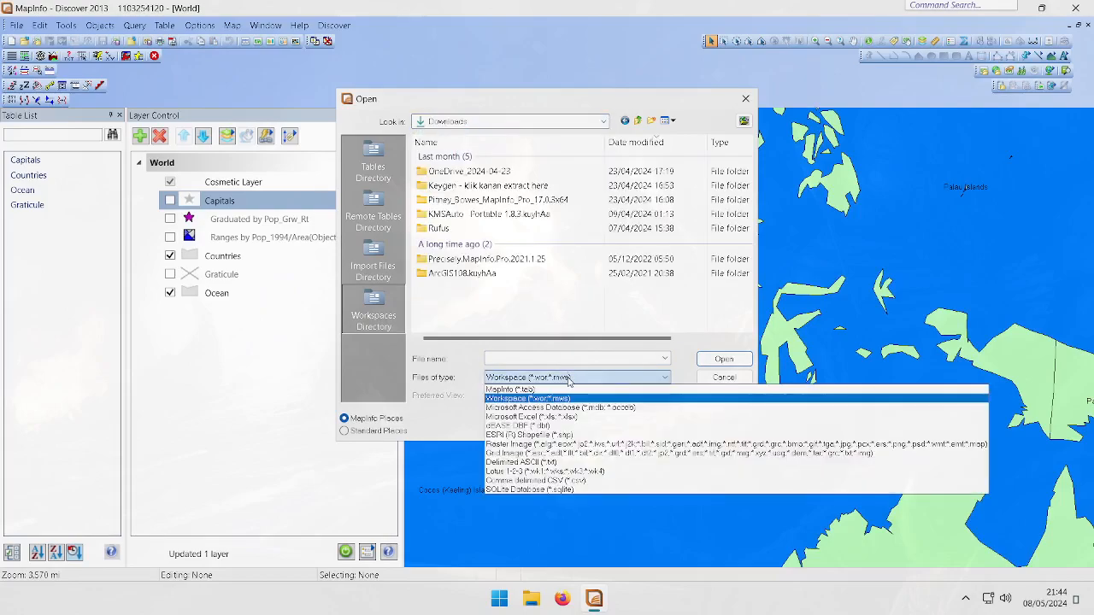
left_click(547, 480)
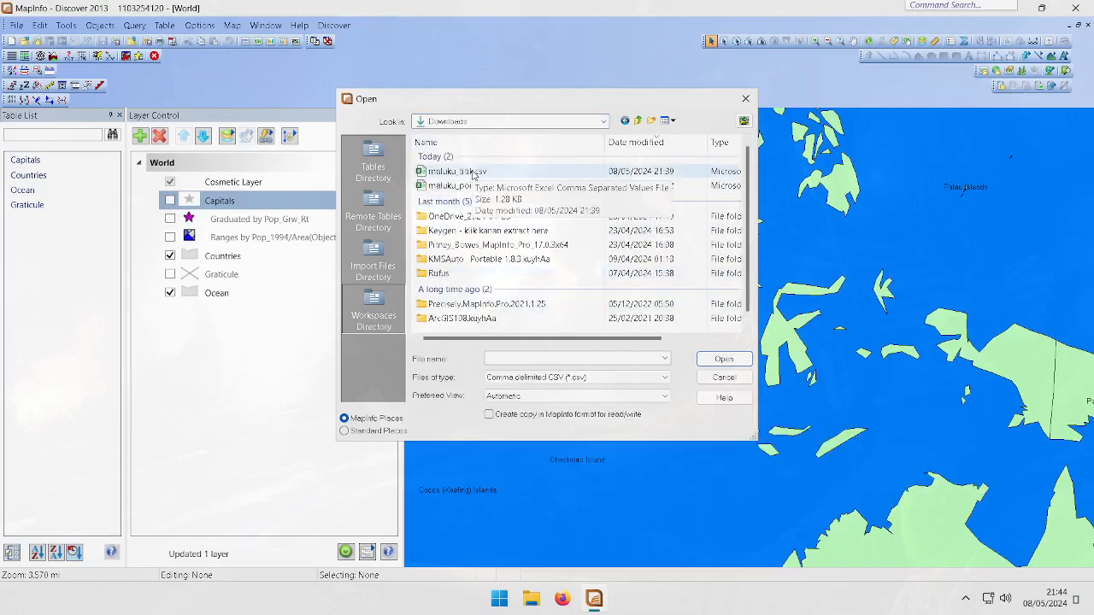
left_click(510, 174)
double_click(513, 179)
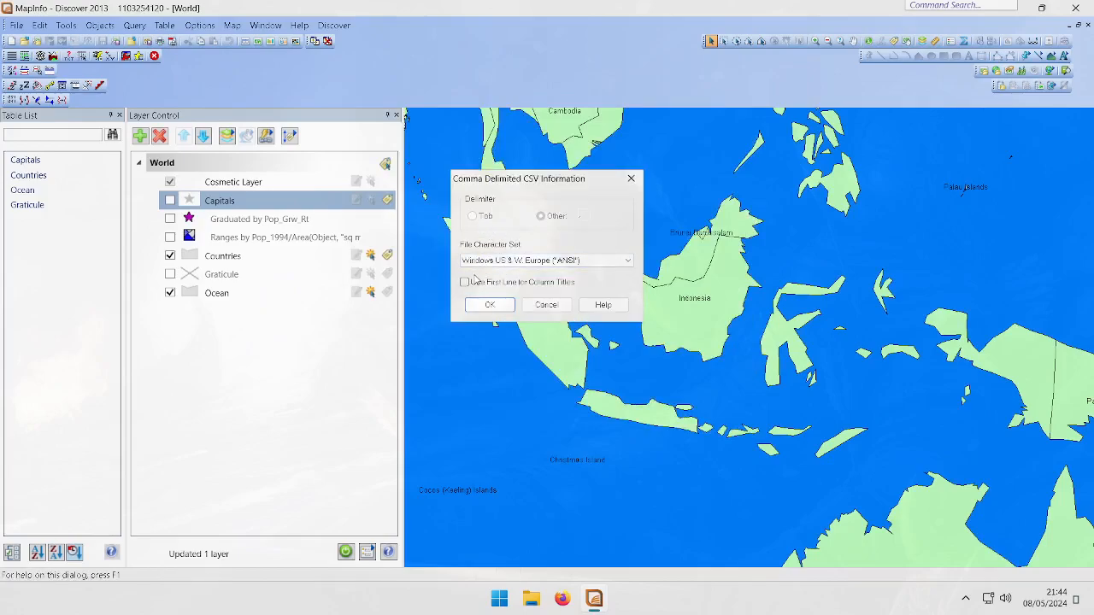
Open maluku_titik.csv from Downloads in a text editor to inspect its header and coordinates, and close it
left_click(534, 604)
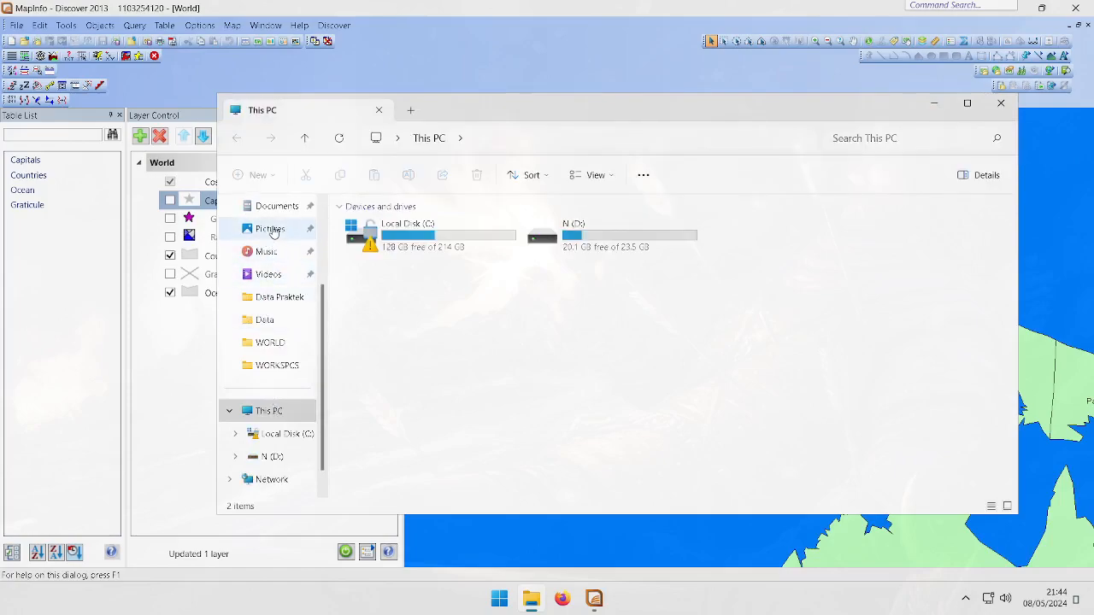
scroll(271, 241, "up", 2)
left_click(281, 304)
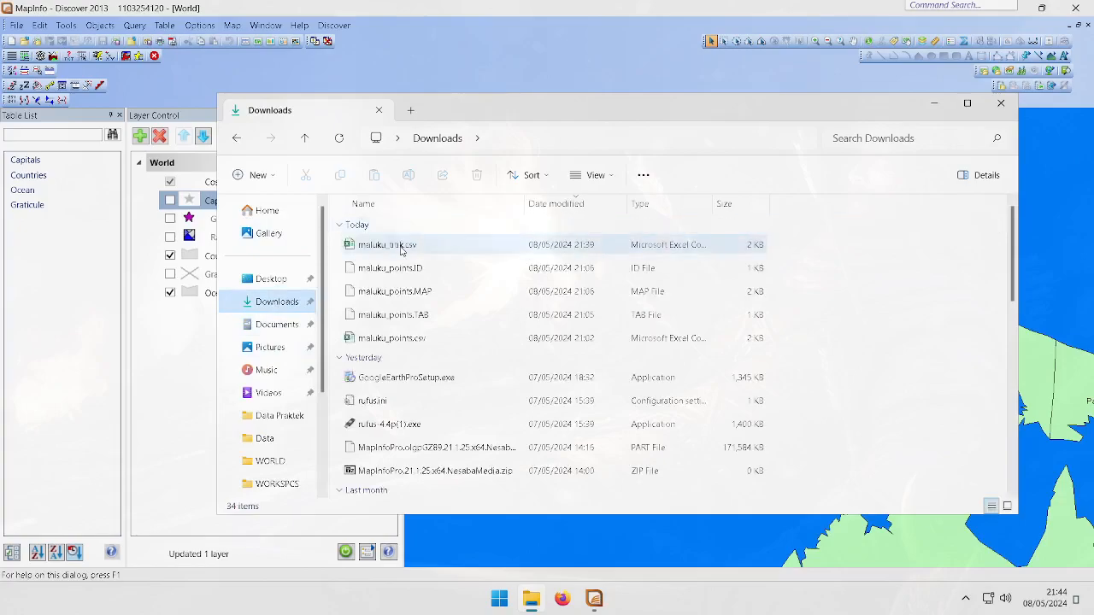
left_click(401, 247)
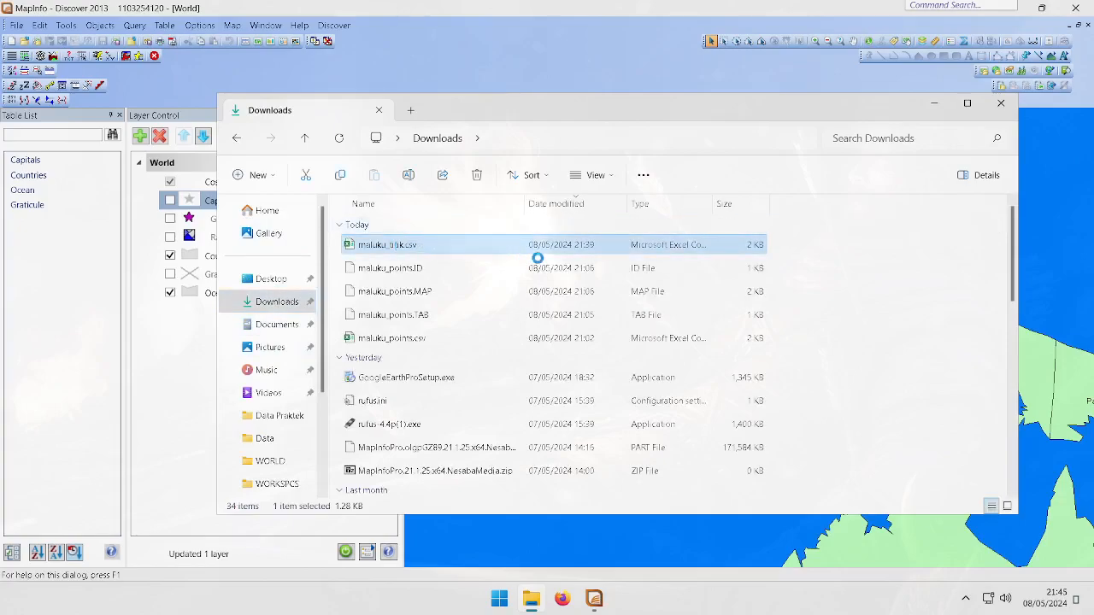
right_click(401, 248)
left_click(542, 309)
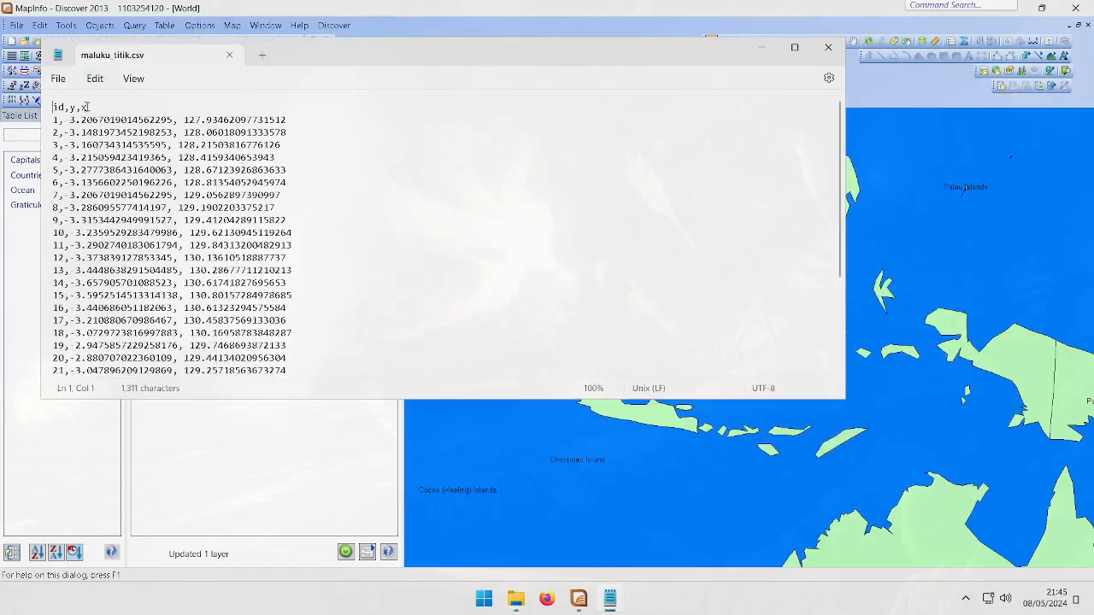
left_click(88, 109)
left_click(760, 53)
left_click(607, 601)
left_click(828, 47)
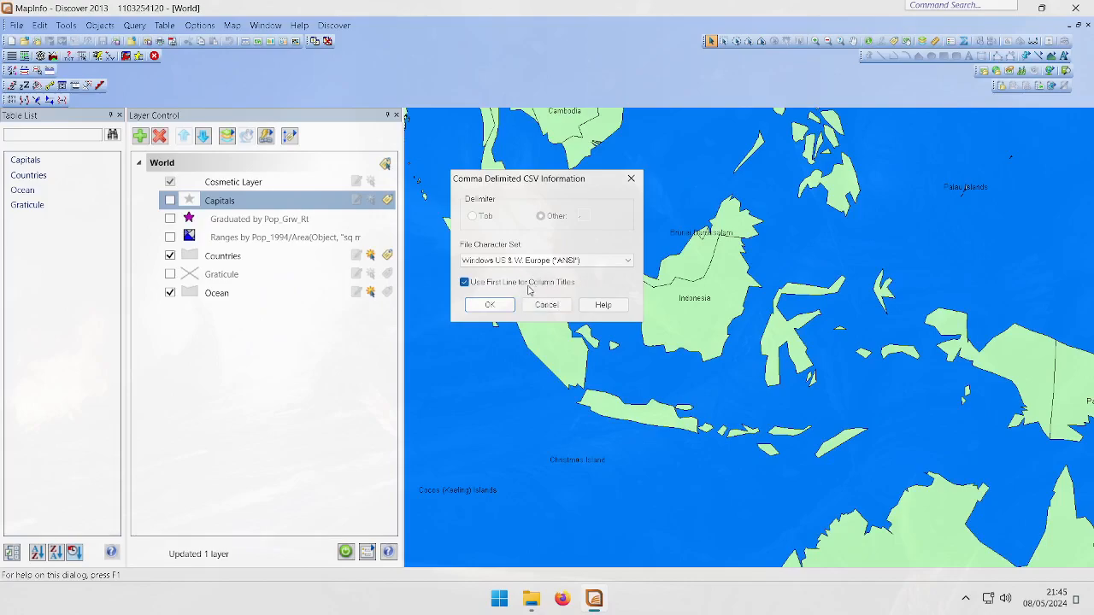
Import the CSV using its first line as column titles and tile the browser and map windows side by side
left_click(490, 305)
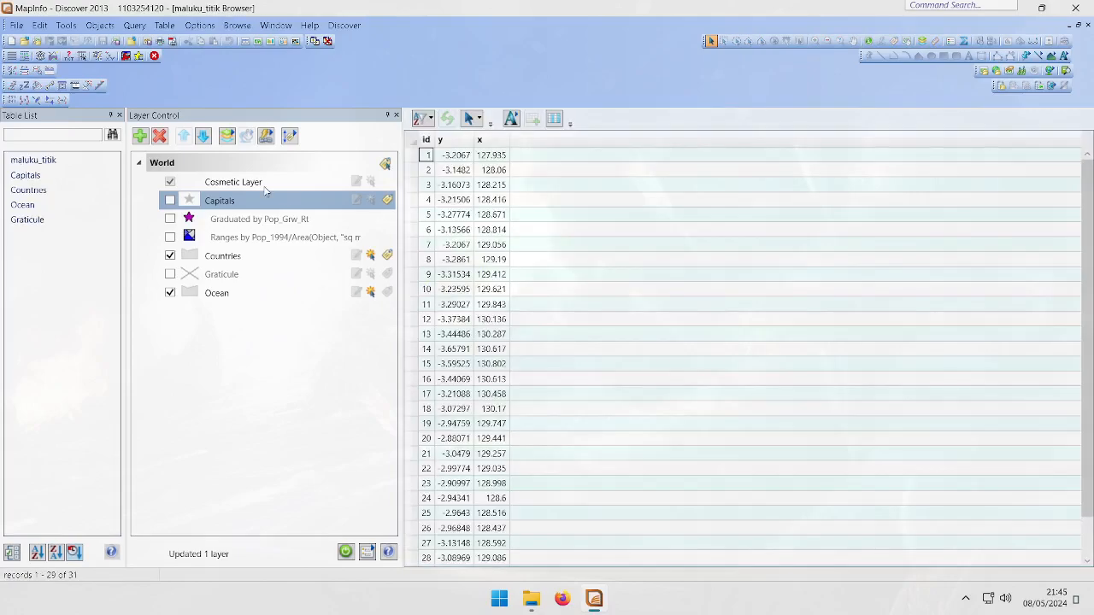
left_click(26, 161)
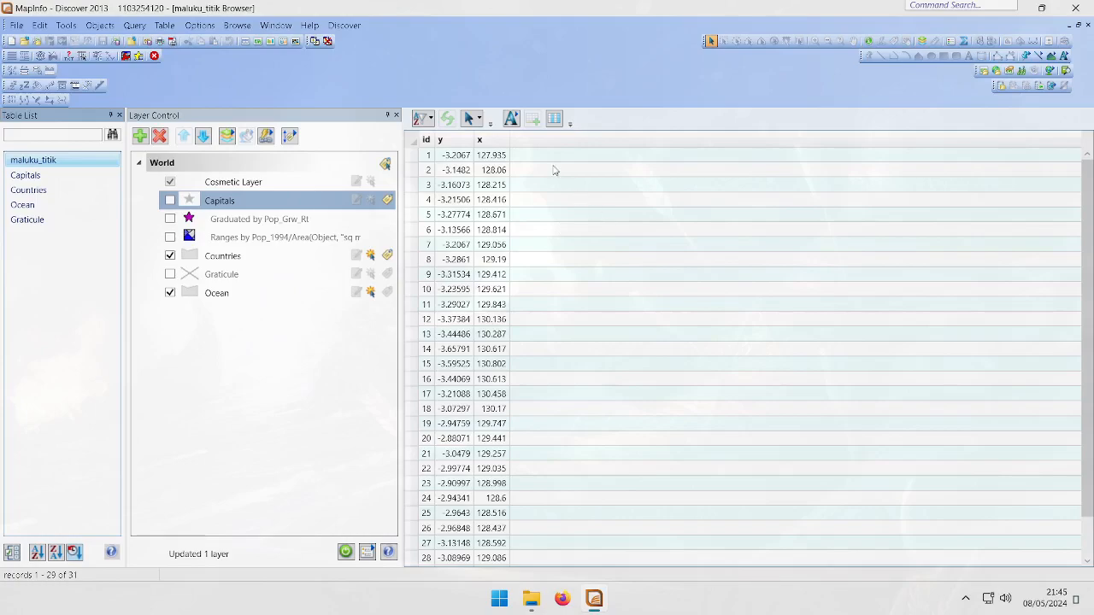
left_click(280, 26)
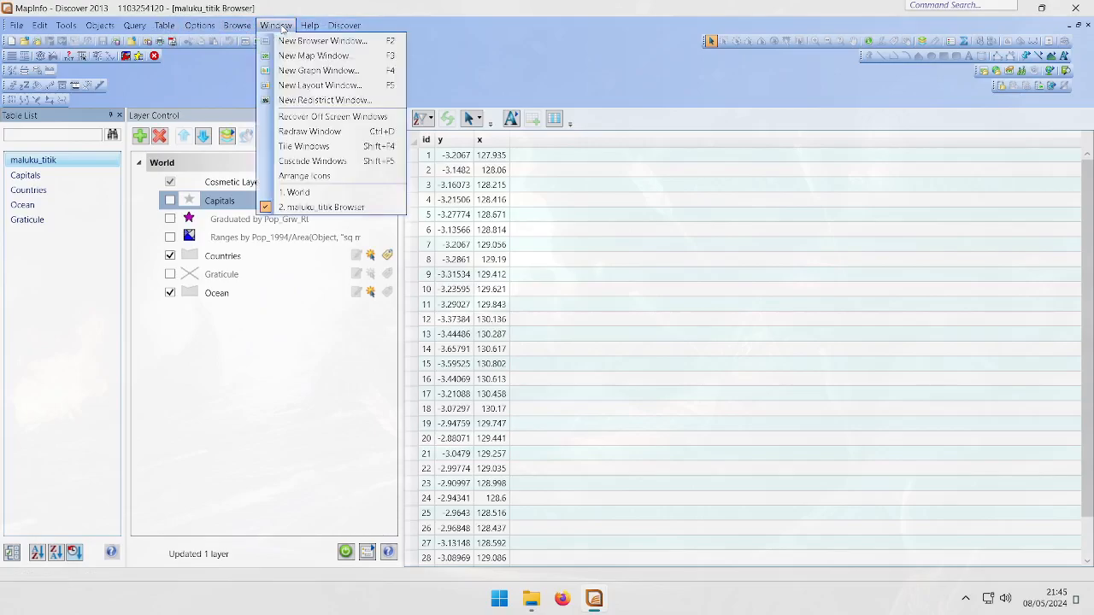
left_click(309, 146)
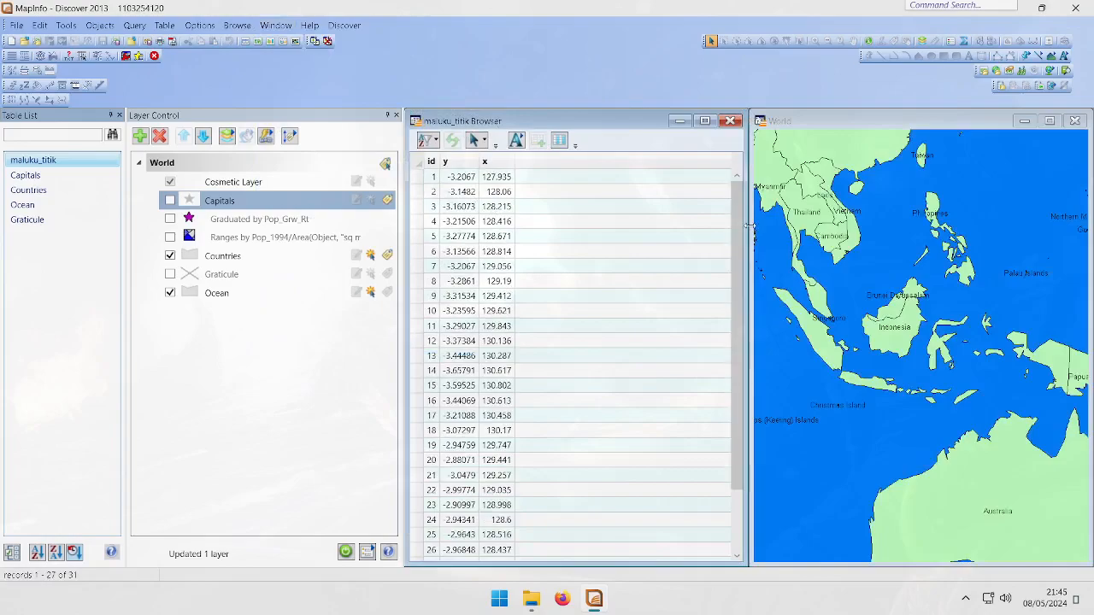
Resize the maluku_titik browser narrower and widen the World map window beside it
left_click_drag(745, 233, 548, 236)
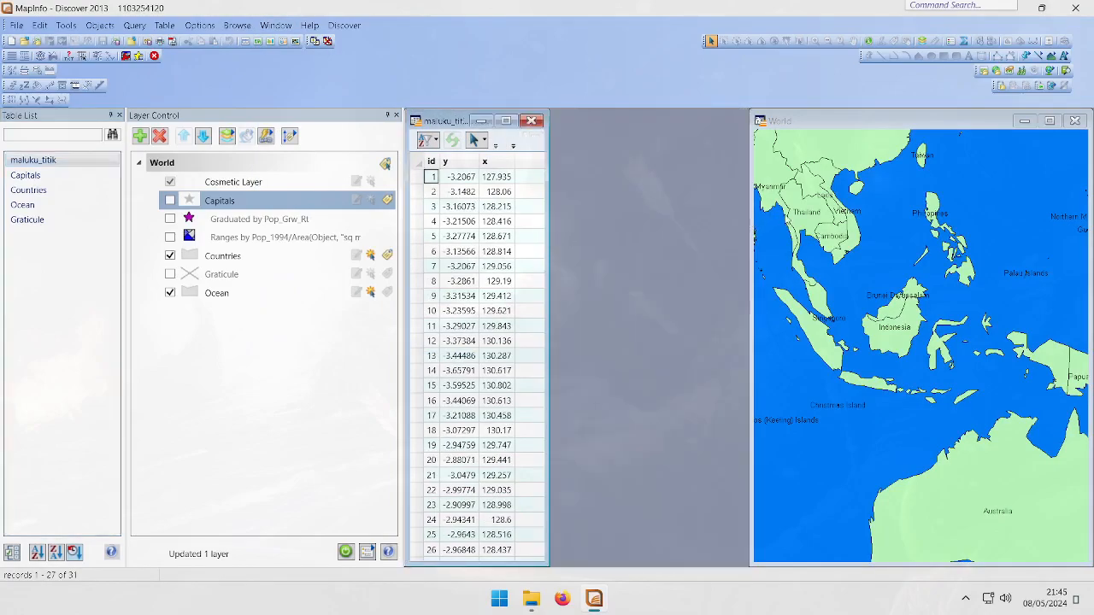
left_click_drag(752, 228, 571, 231)
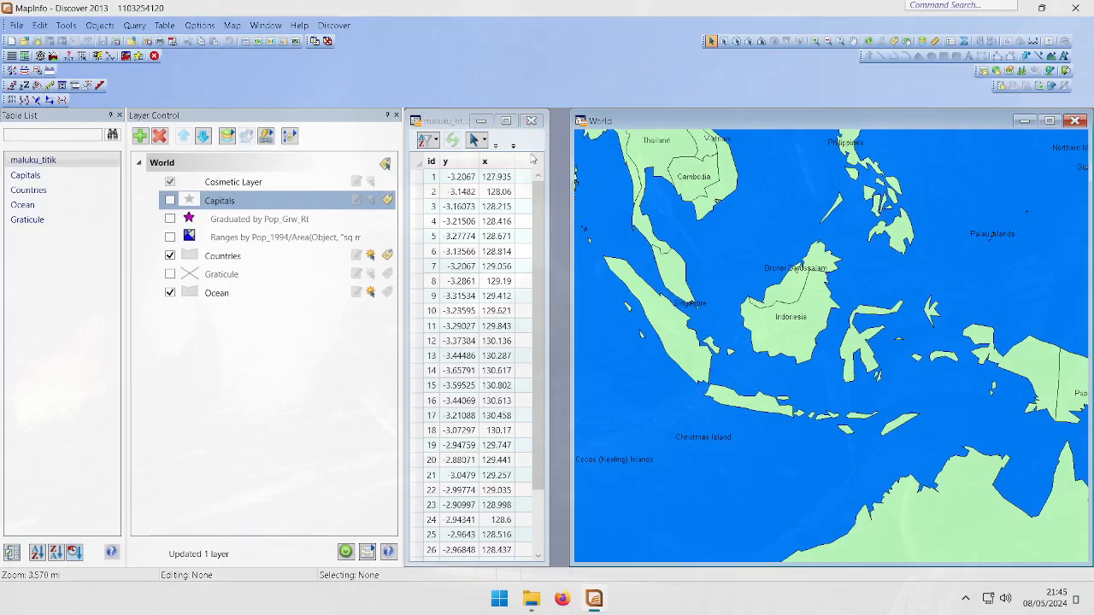
left_click_drag(545, 165, 568, 165)
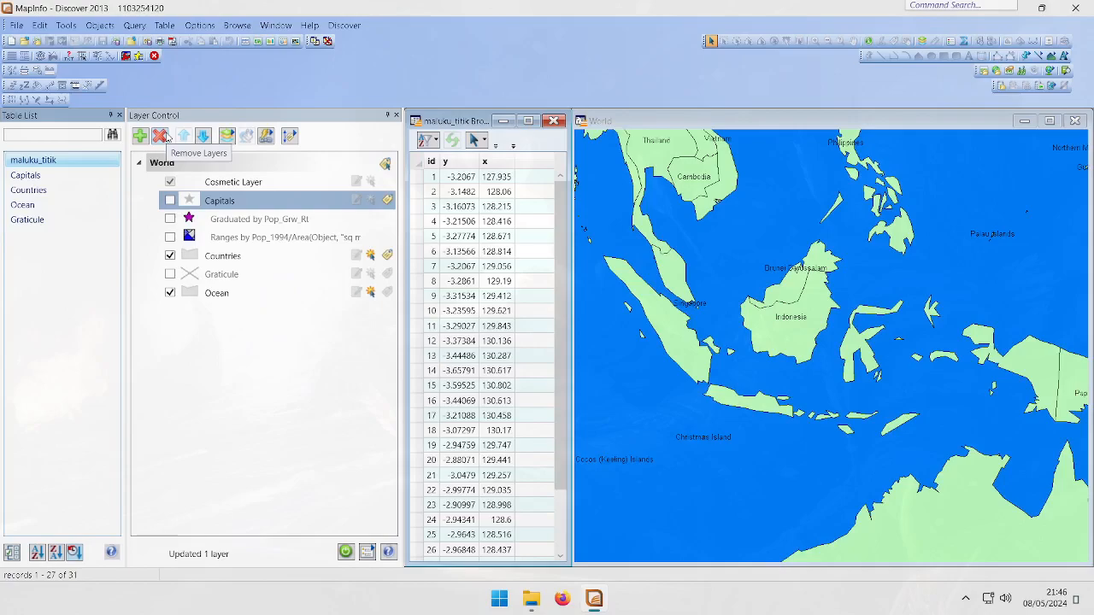
right_click(68, 160)
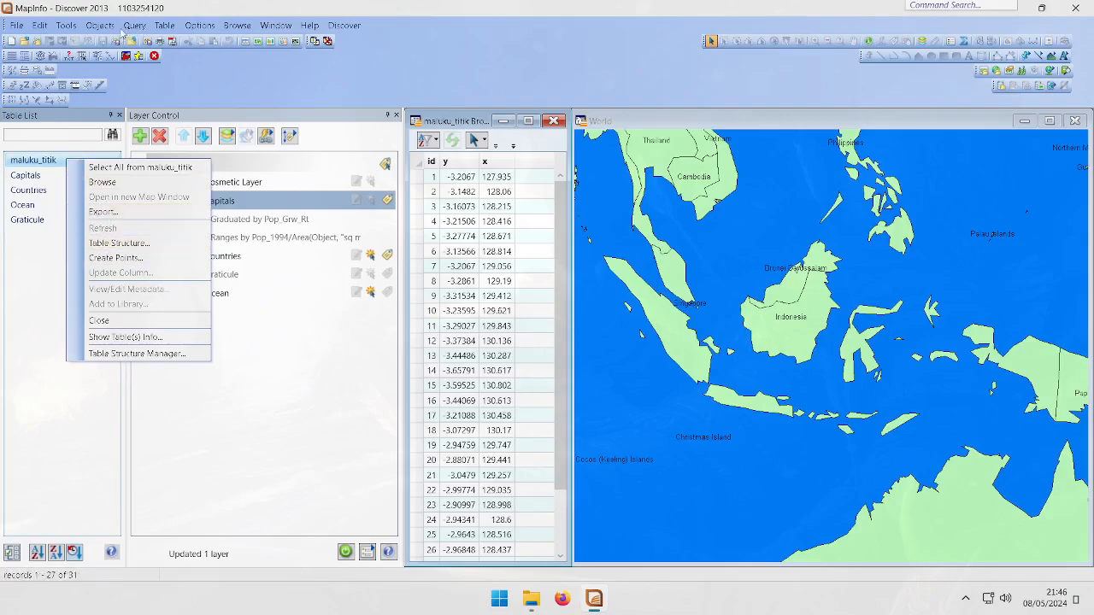
left_click(165, 26)
mouse_move(137, 27)
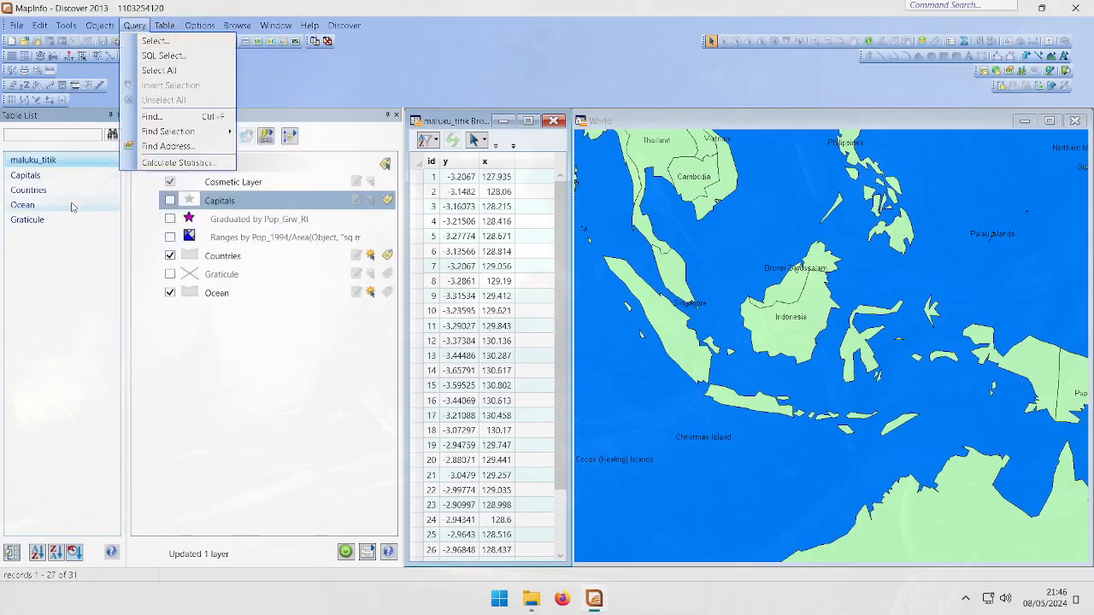
left_click(65, 255)
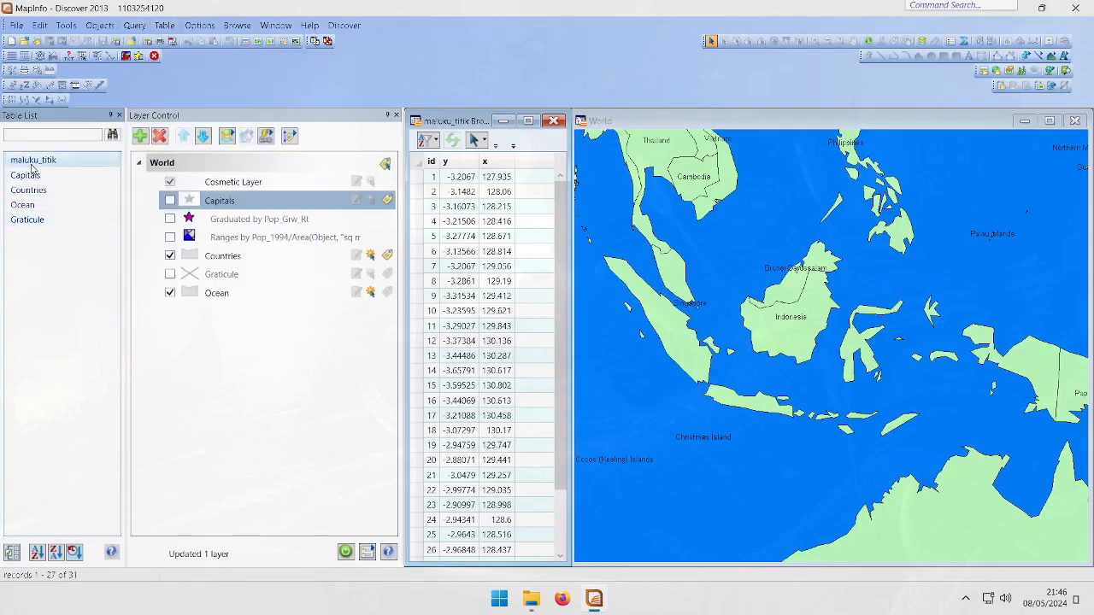
Export the maluku_titik table as MapInfo Interchange maluku_titik.MIF into the MapInfo tables directory
right_click(32, 169)
left_click(94, 220)
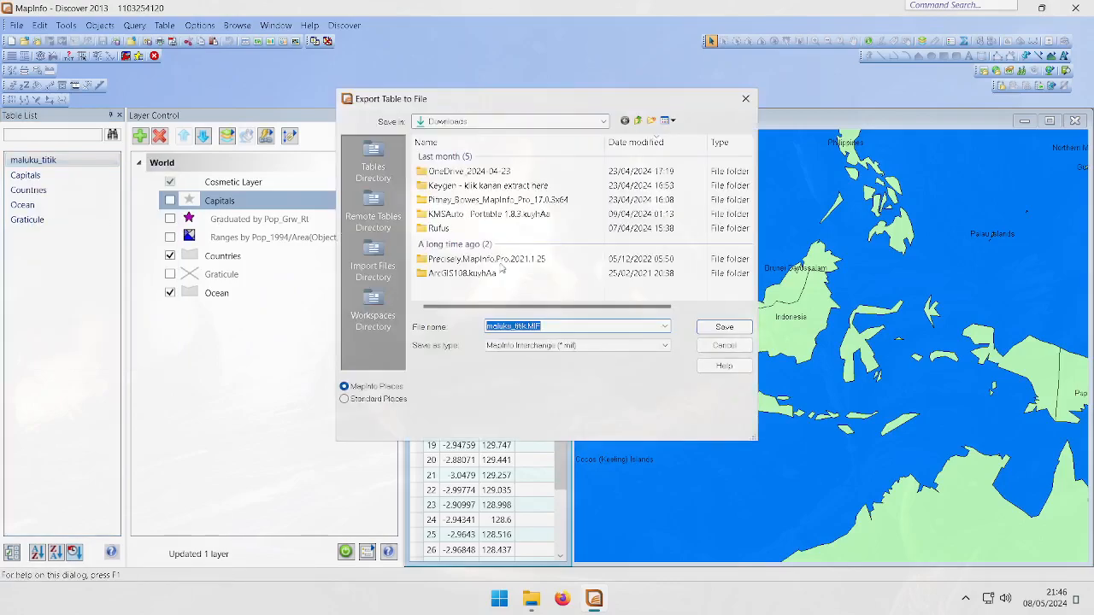
left_click(590, 346)
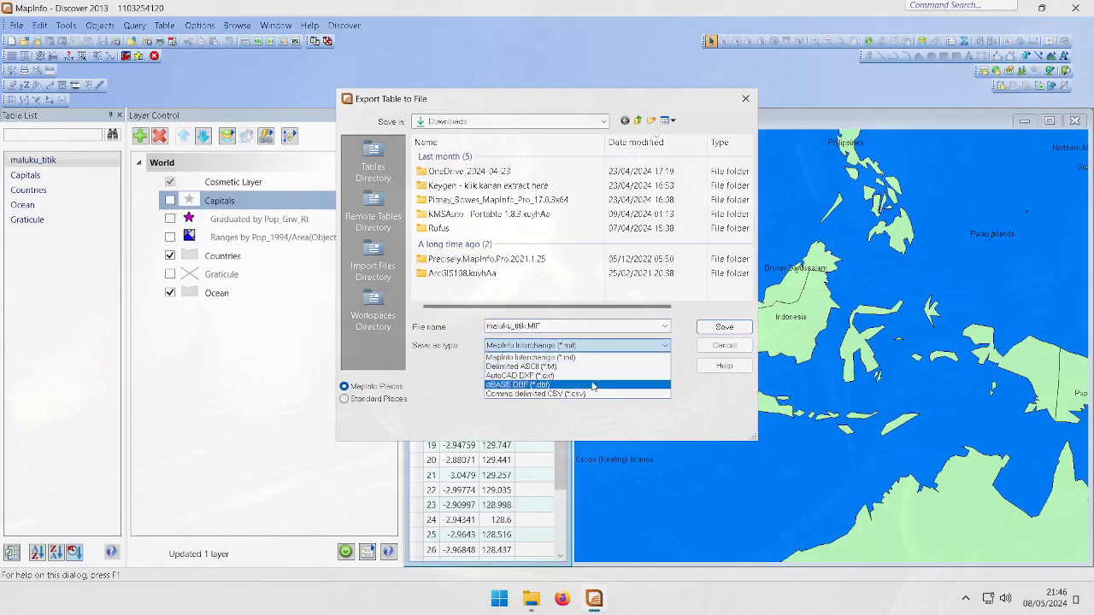
left_click(587, 358)
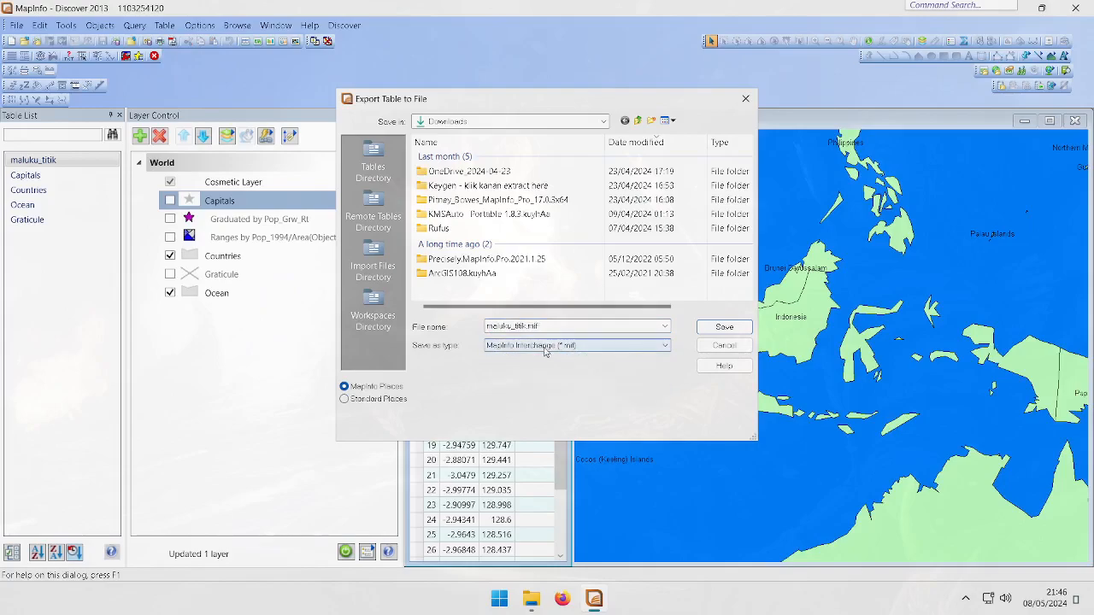
left_click(365, 176)
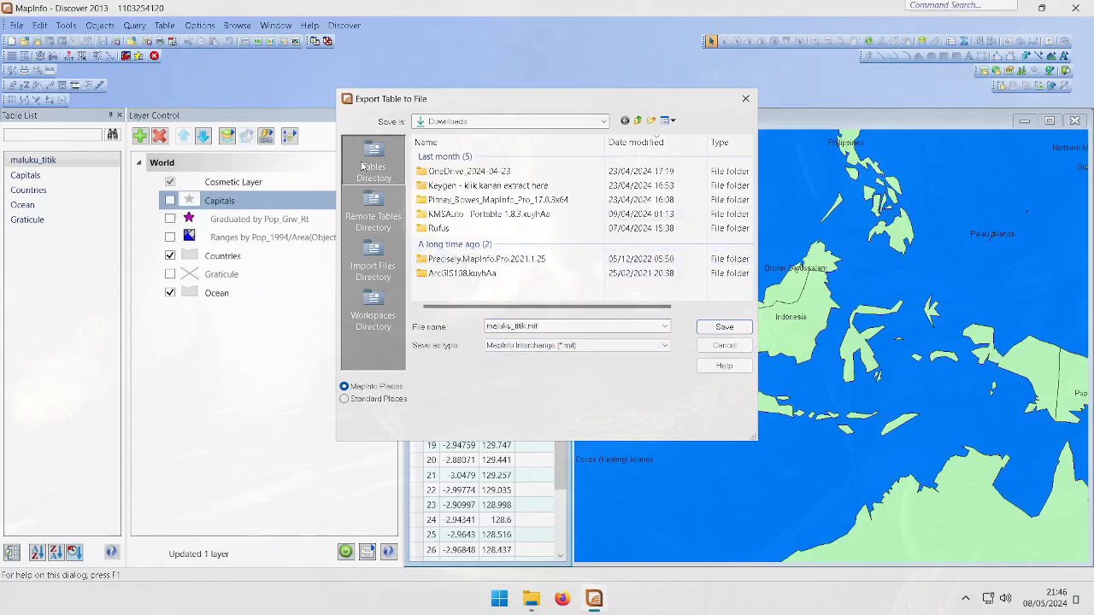
double_click(453, 198)
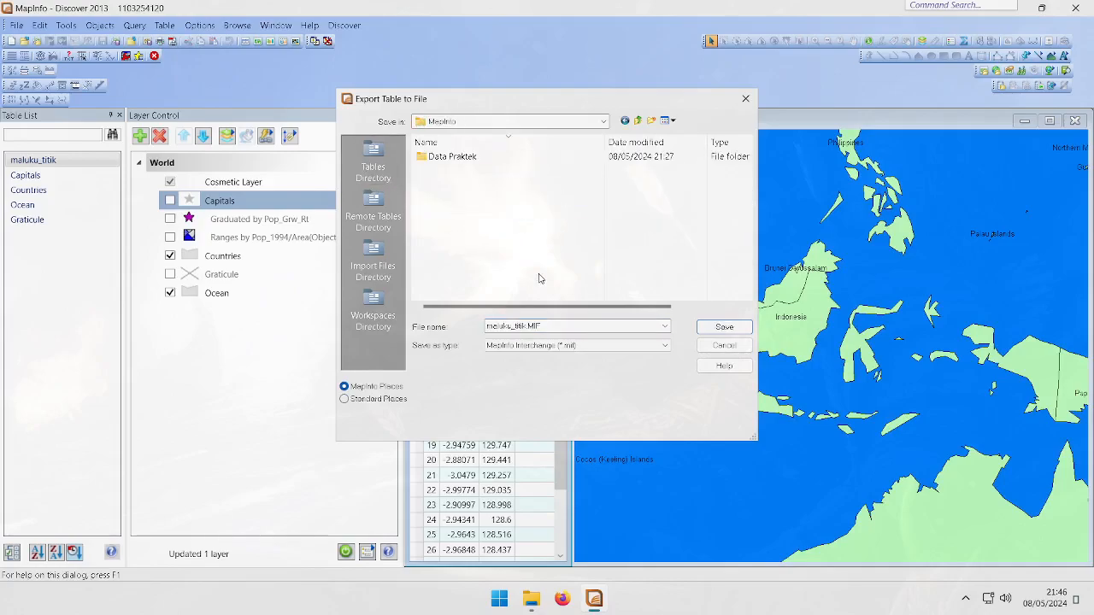
left_click(723, 328)
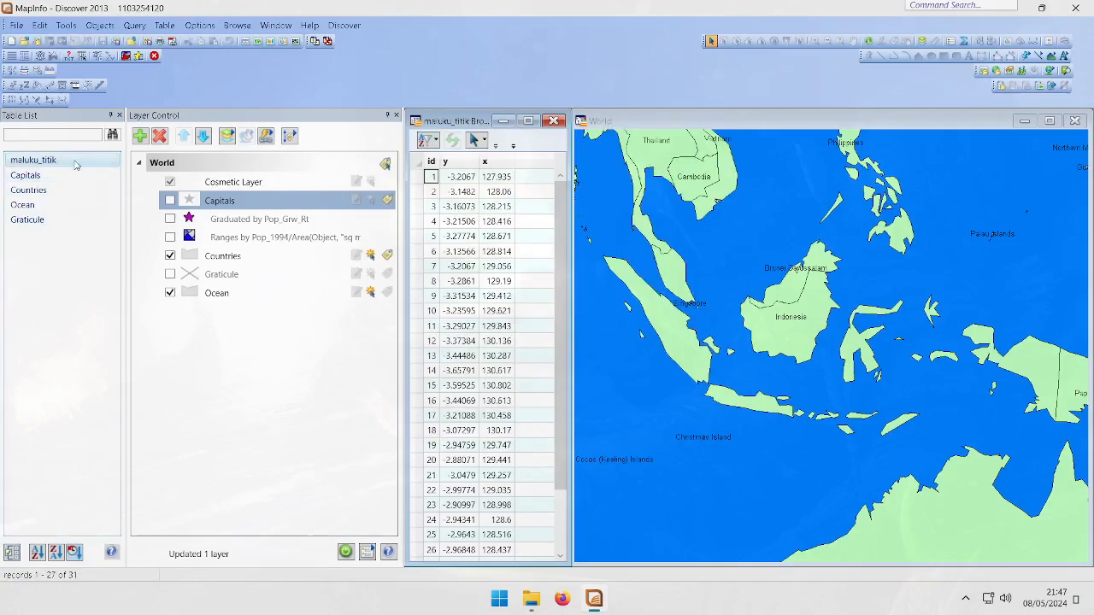
Close the maluku_titik table and import maluku_titik.MIF from the MapInfo folder as maluku_titik.TAB
right_click(84, 163)
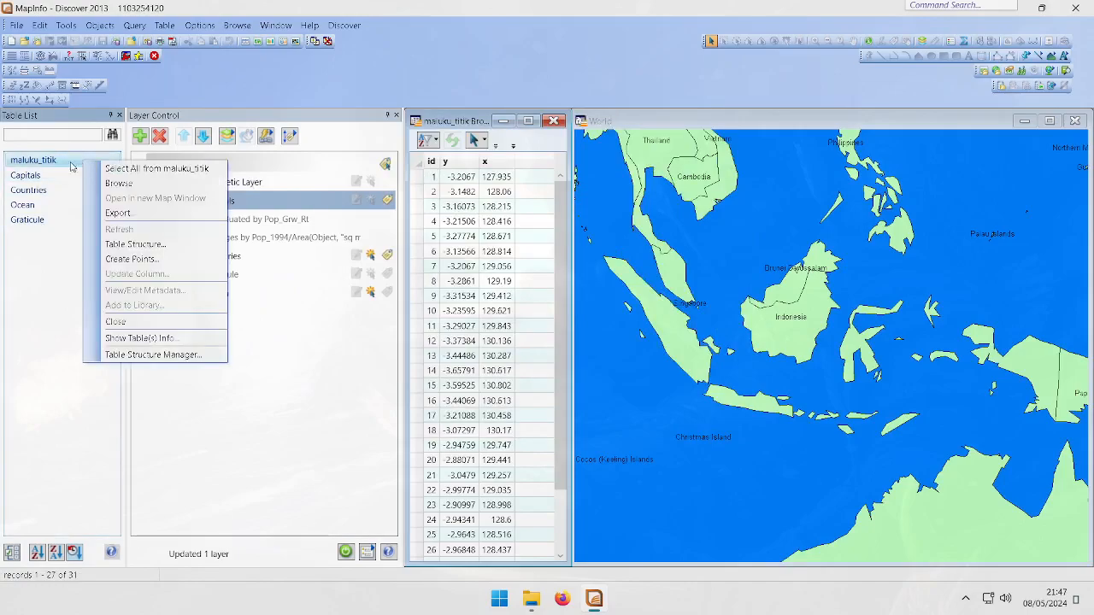
left_click(128, 323)
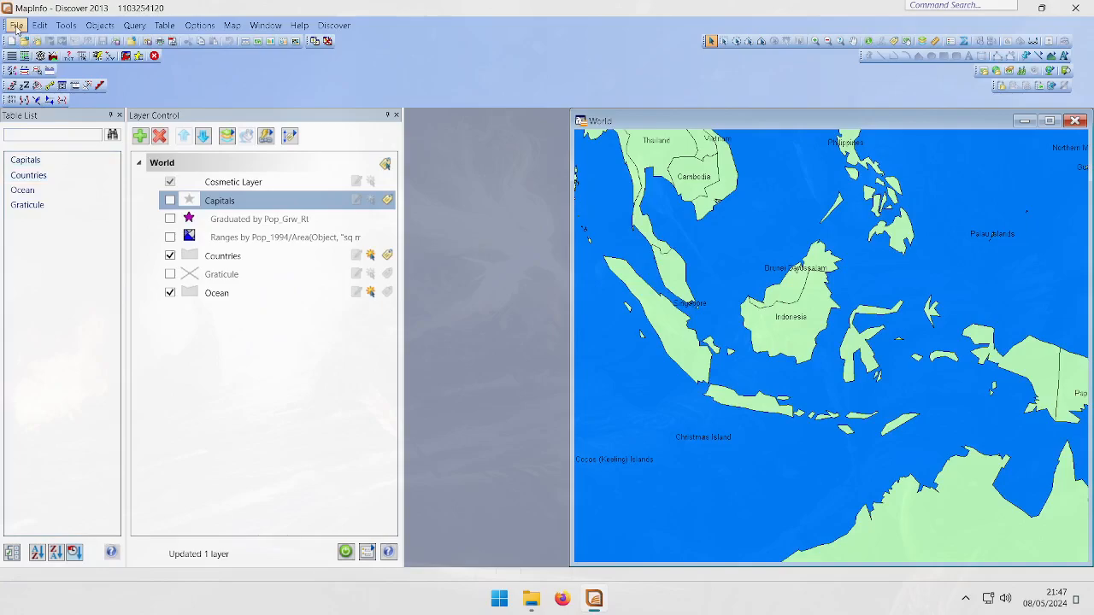
left_click(169, 25)
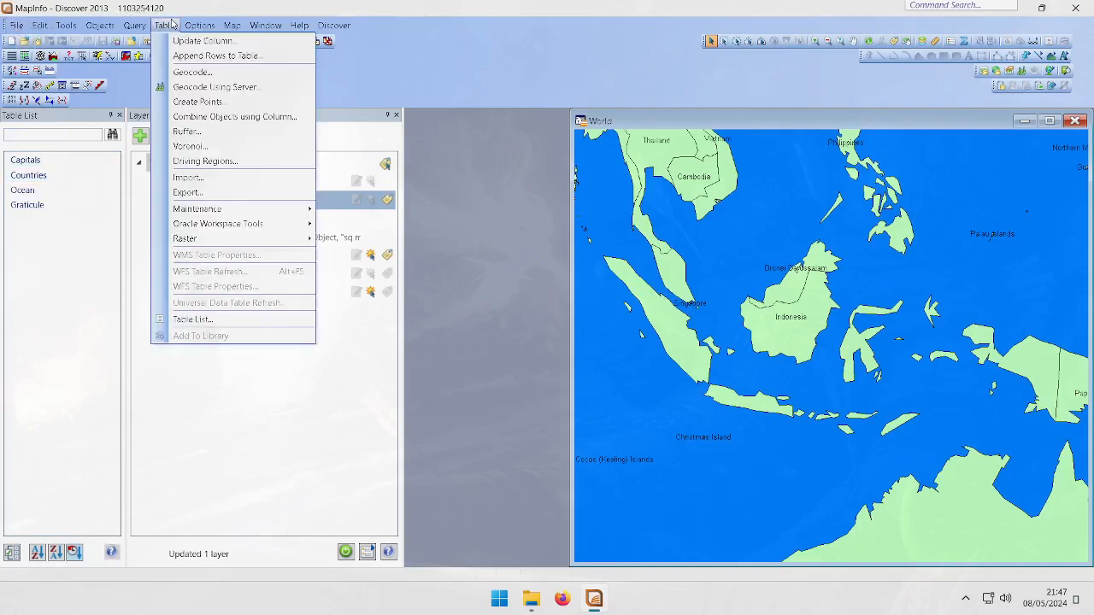
left_click(188, 177)
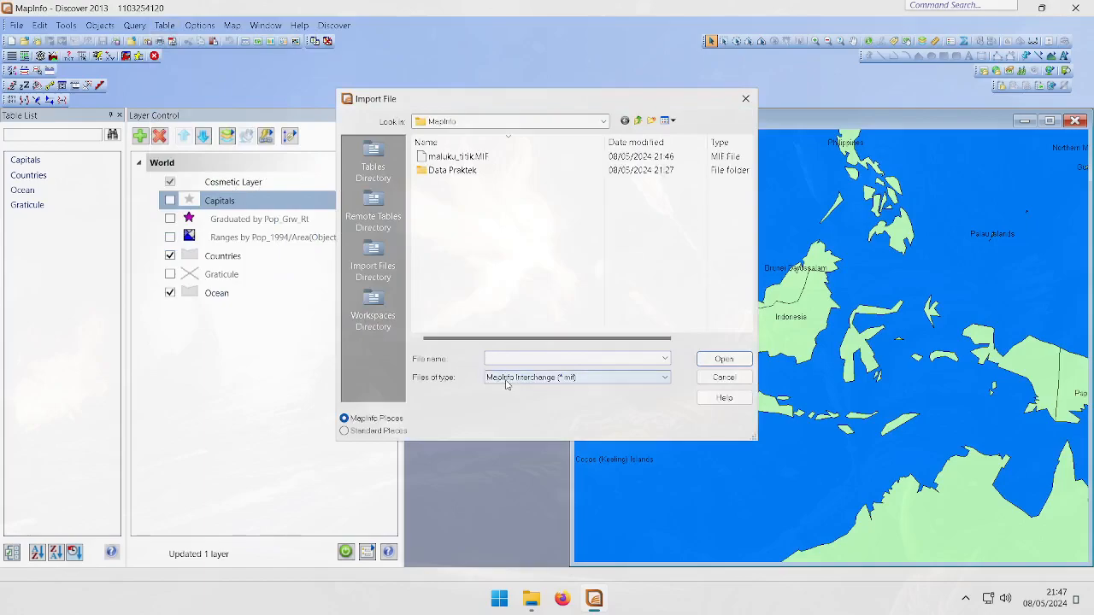
double_click(451, 158)
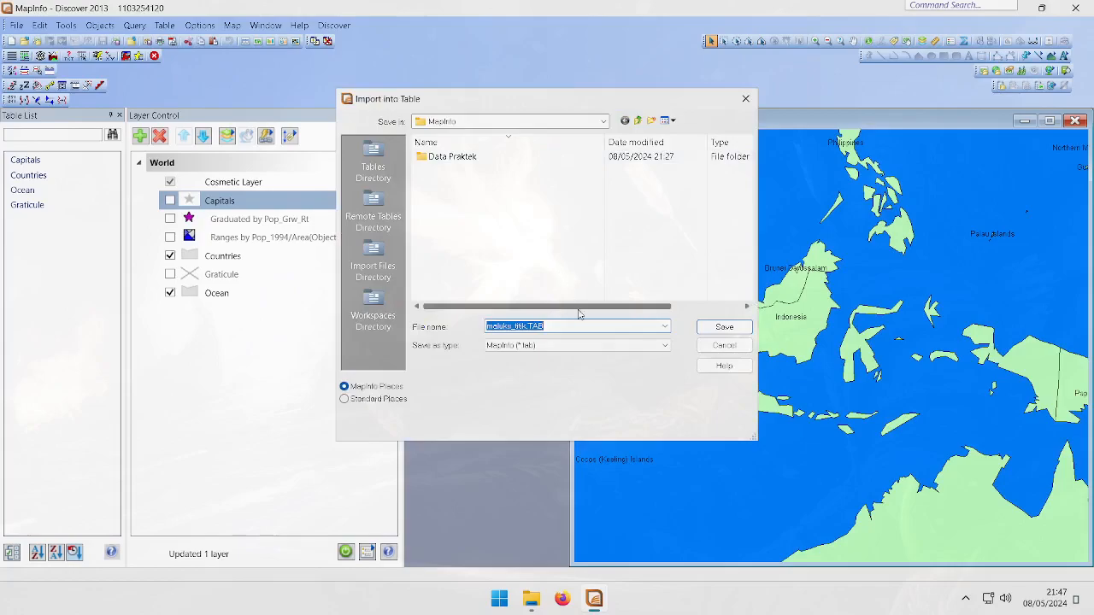
left_click_drag(489, 102, 384, 127)
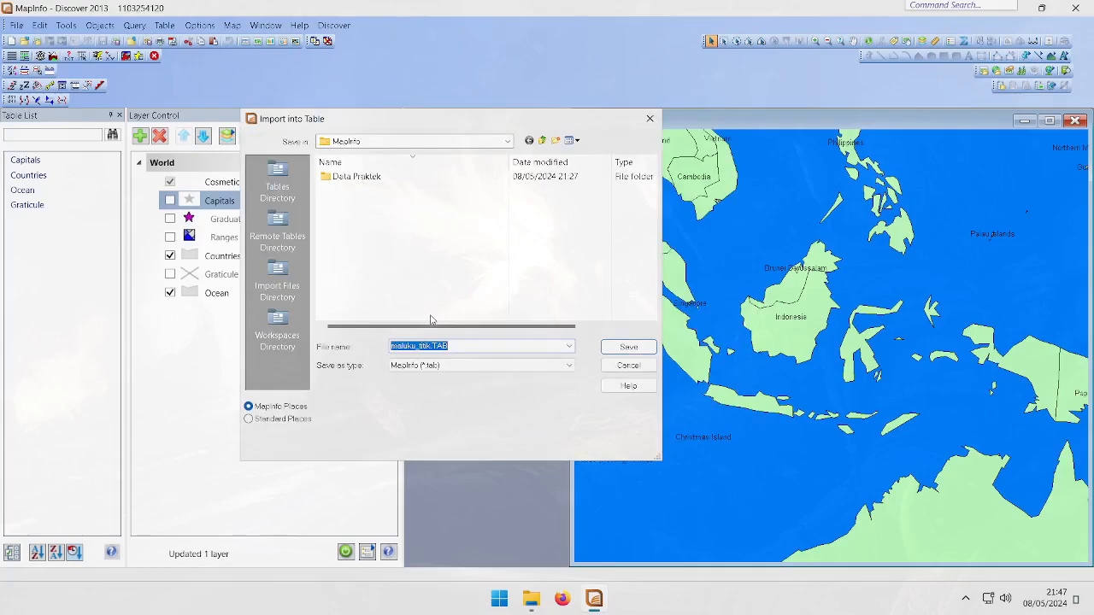
left_click(407, 344)
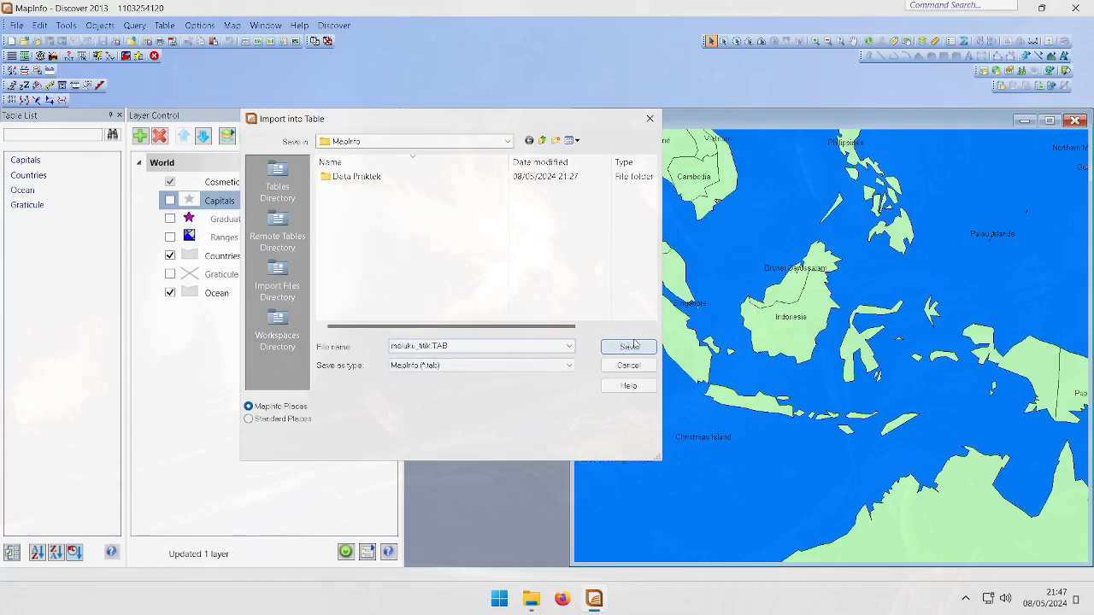
left_click(617, 350)
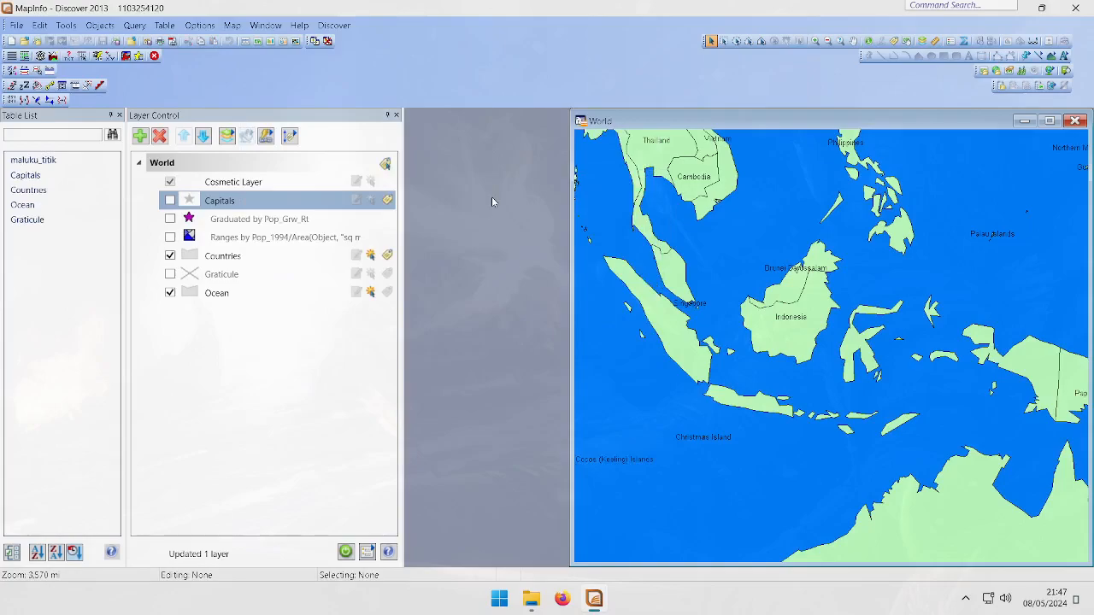
Browse the re-imported maluku_titik table, scroll through all its coordinate records, and close the browser
left_click(66, 162)
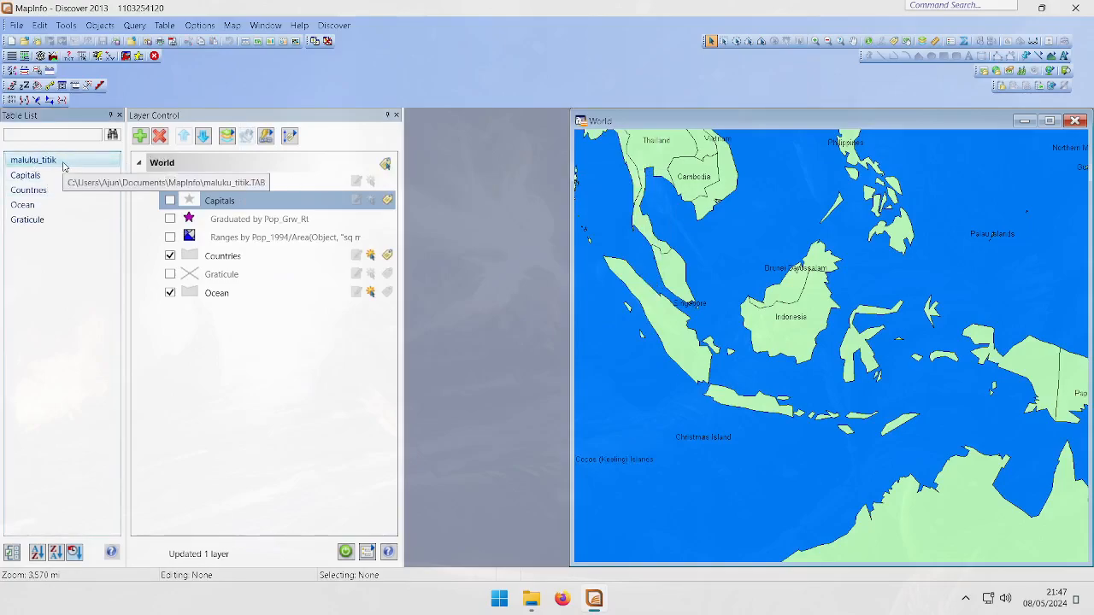
right_click(43, 162)
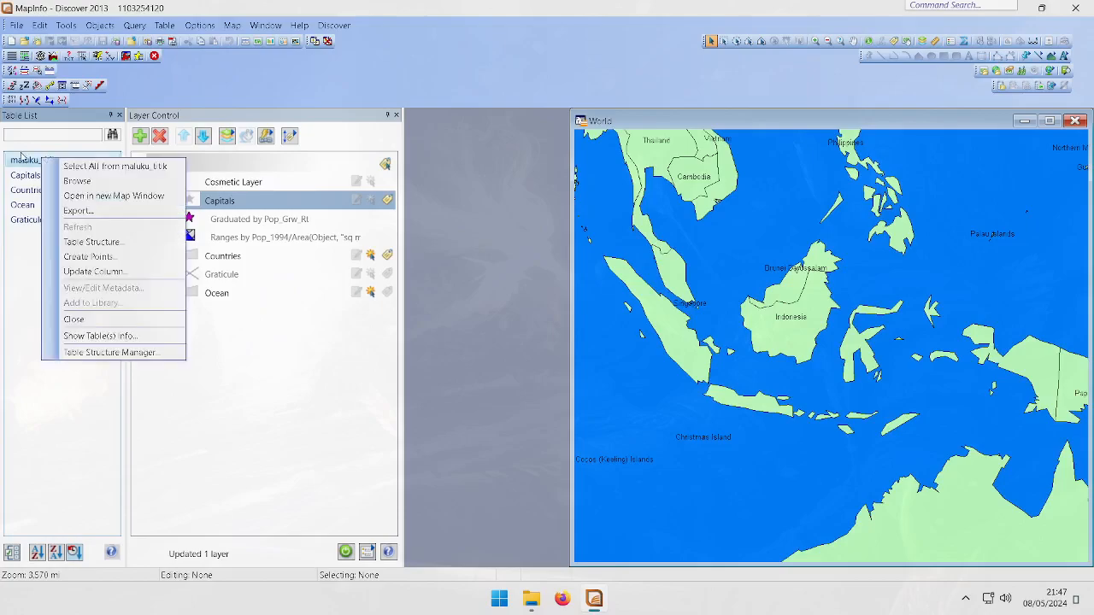
left_click(168, 114)
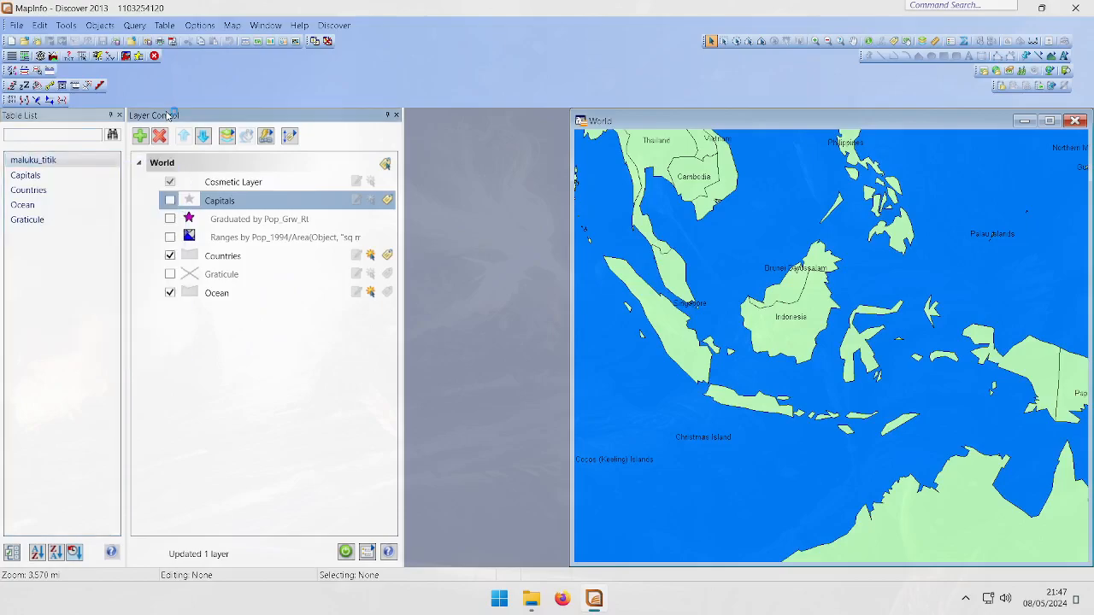
right_click(92, 161)
left_click(129, 183)
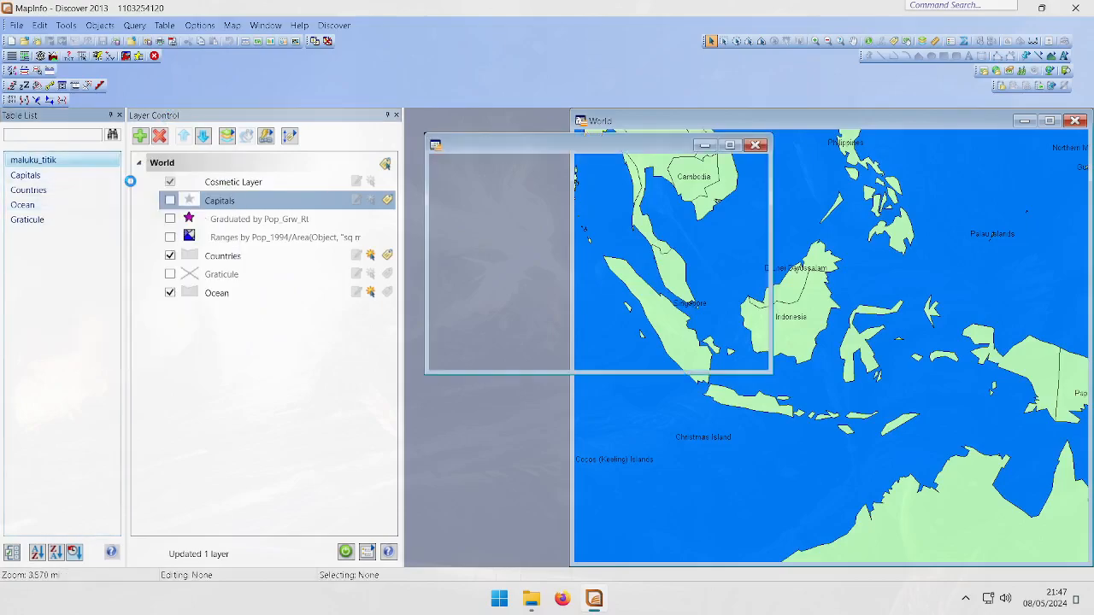
scroll(514, 209, "down", 7)
scroll(514, 209, "up", 7)
scroll(515, 209, "down", 7)
scroll(511, 274, "up", 4)
scroll(512, 274, "down", 4)
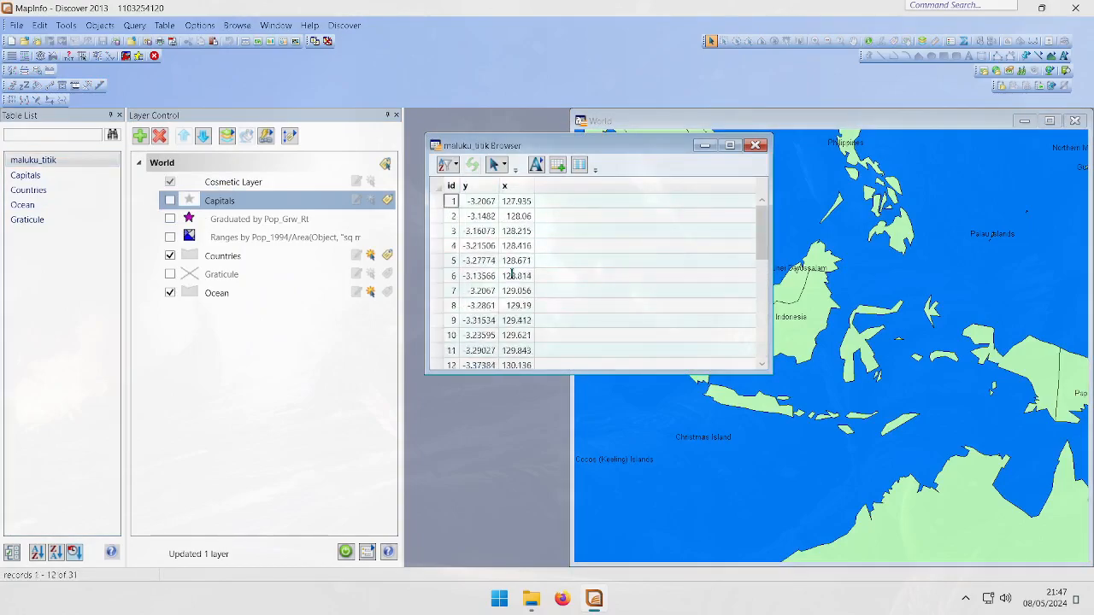
scroll(504, 320, "up", 7)
scroll(558, 277, "down", 7)
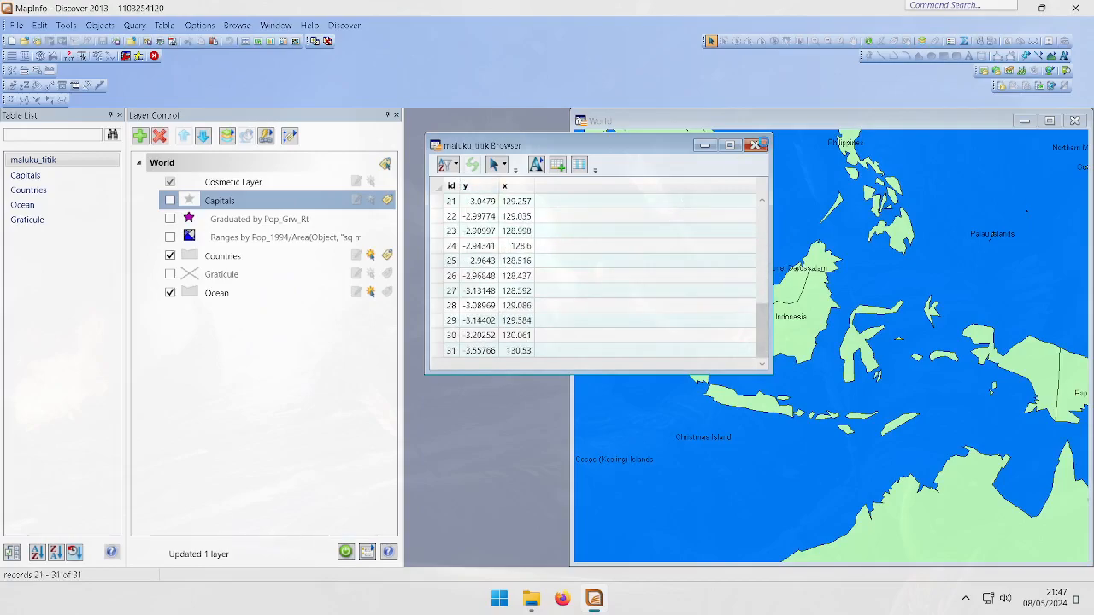
left_click(756, 146)
Add the maluku_titik table as a layer to the World map and select it
left_click(141, 137)
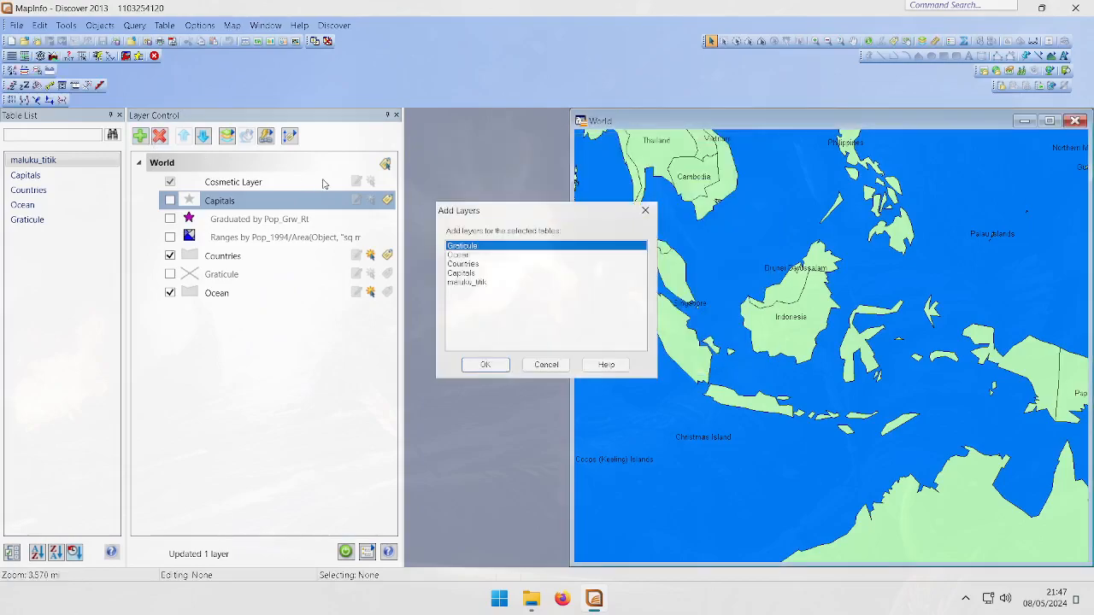
left_click(487, 283)
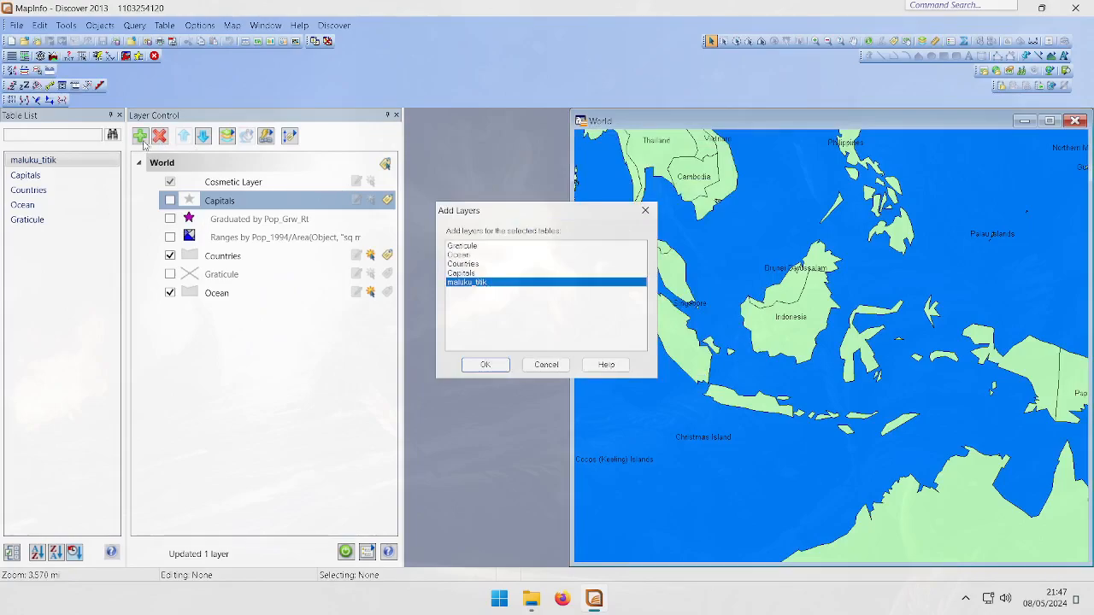
left_click(485, 364)
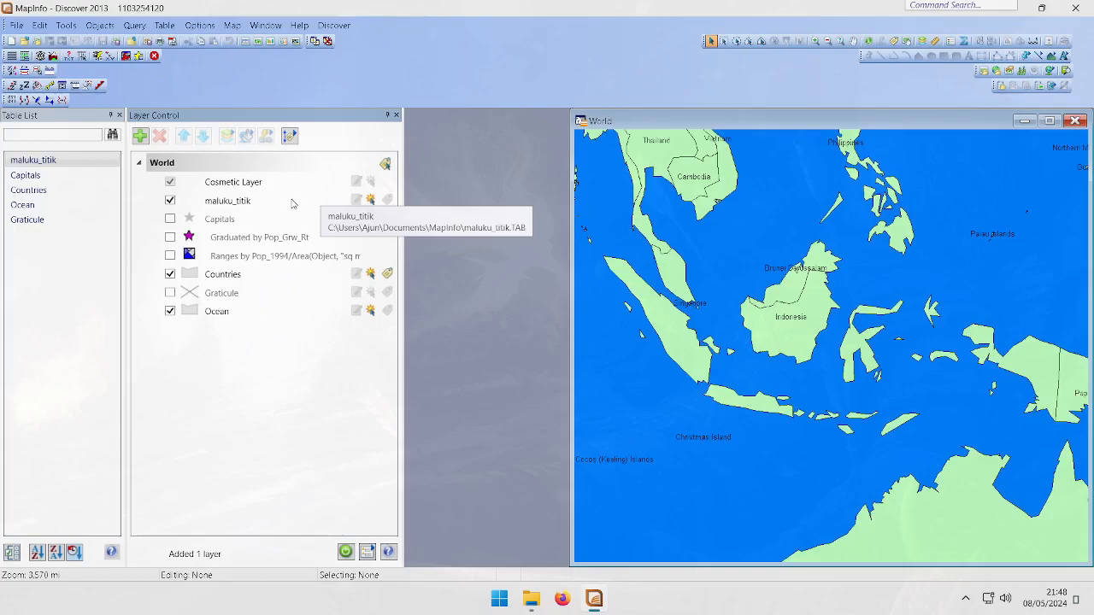
left_click(292, 204)
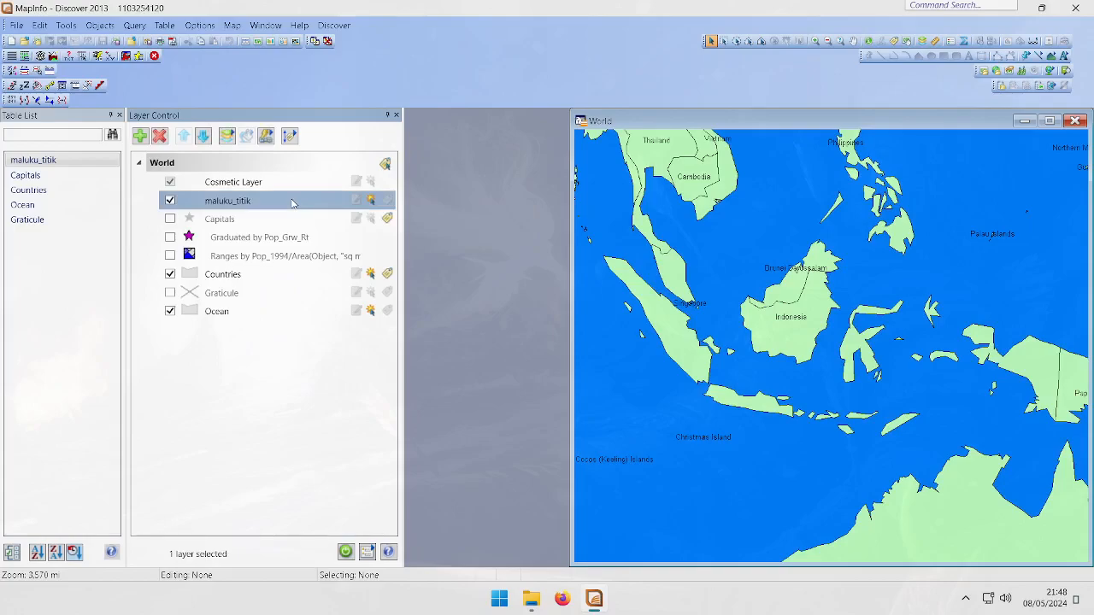
right_click(292, 204)
left_click(258, 208)
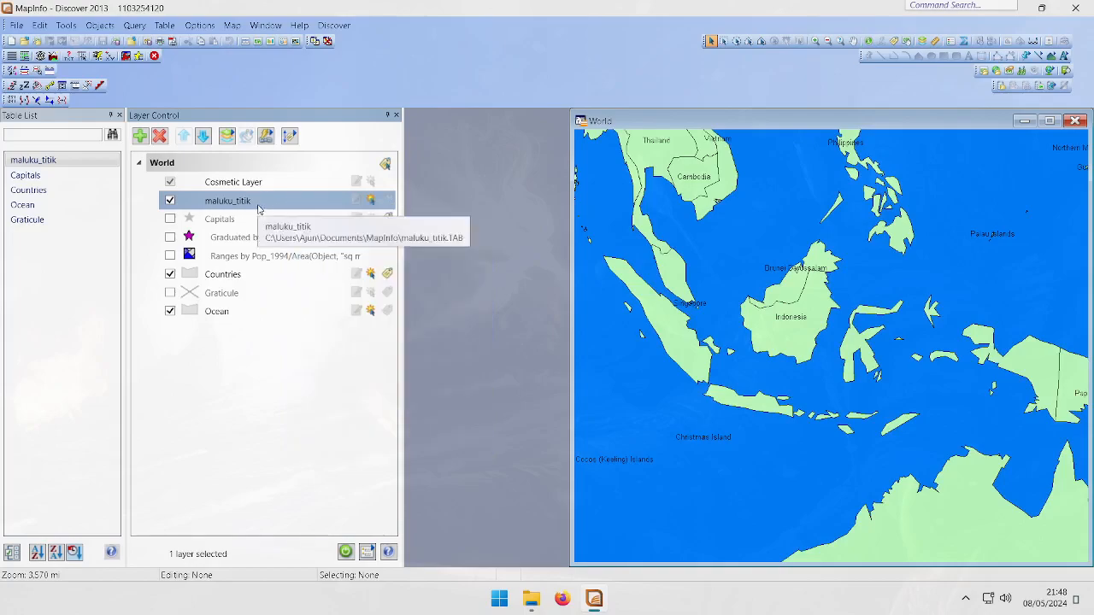
right_click(258, 207)
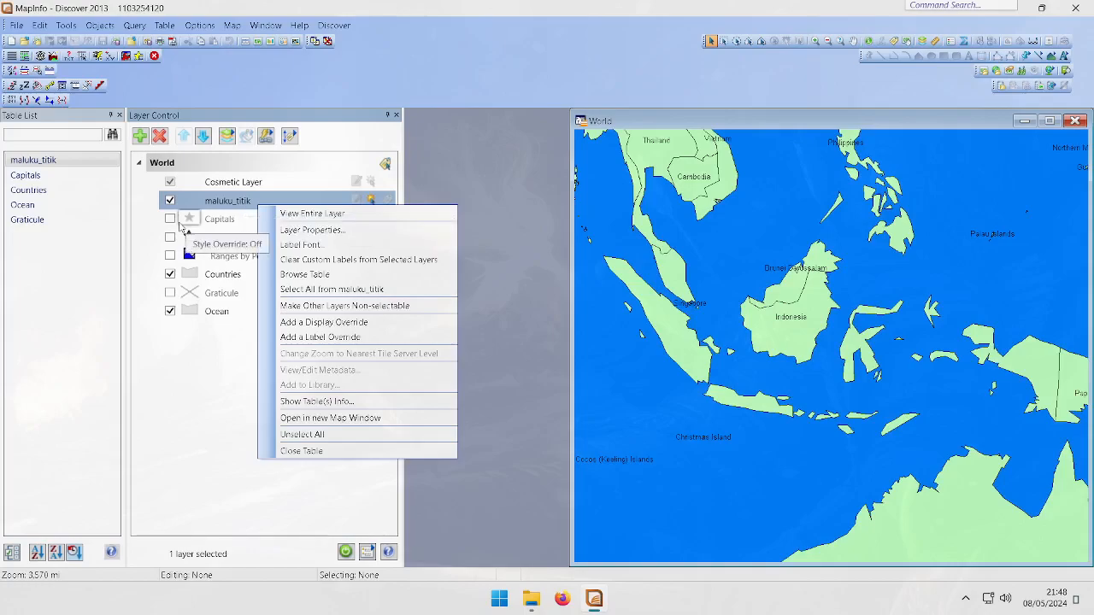
Create points for the maluku_titik table from its x and y columns using a red filled circle symbol
left_click(49, 162)
right_click(51, 166)
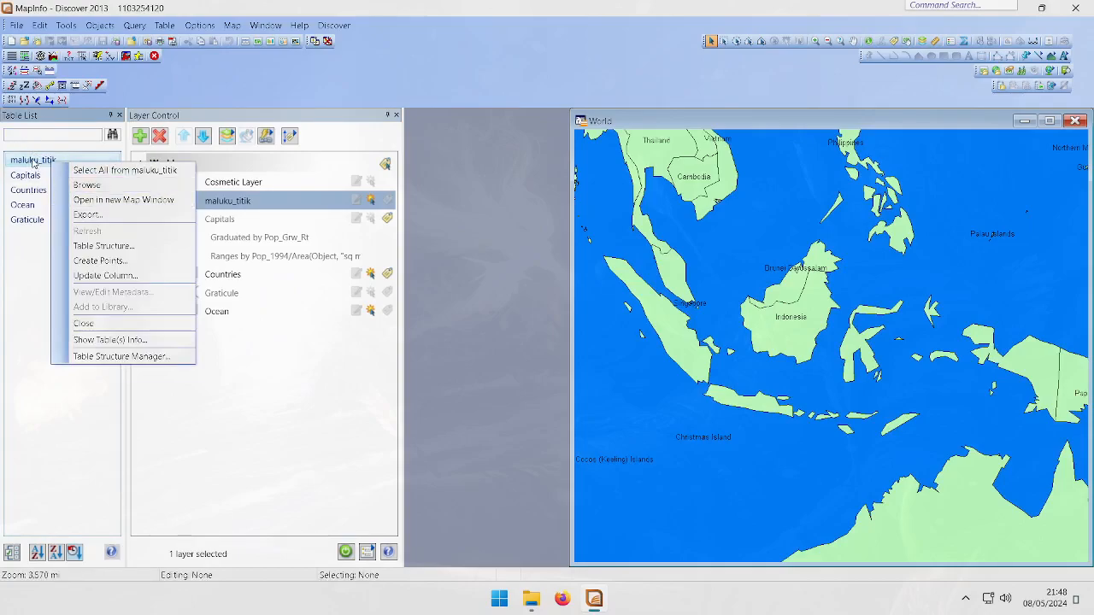
left_click(93, 261)
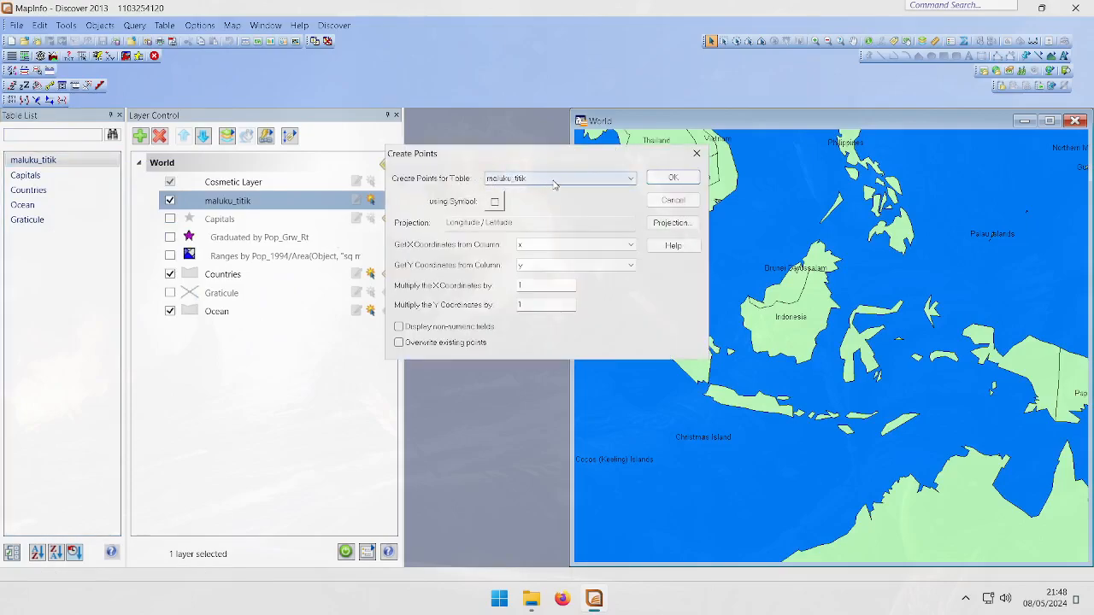
left_click(496, 202)
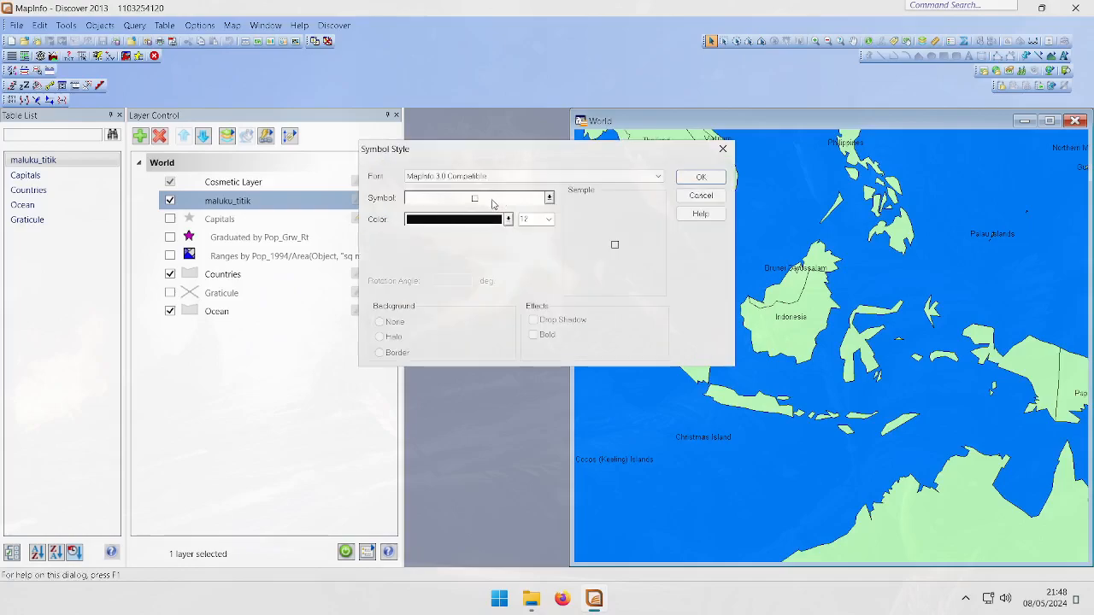
left_click(493, 203)
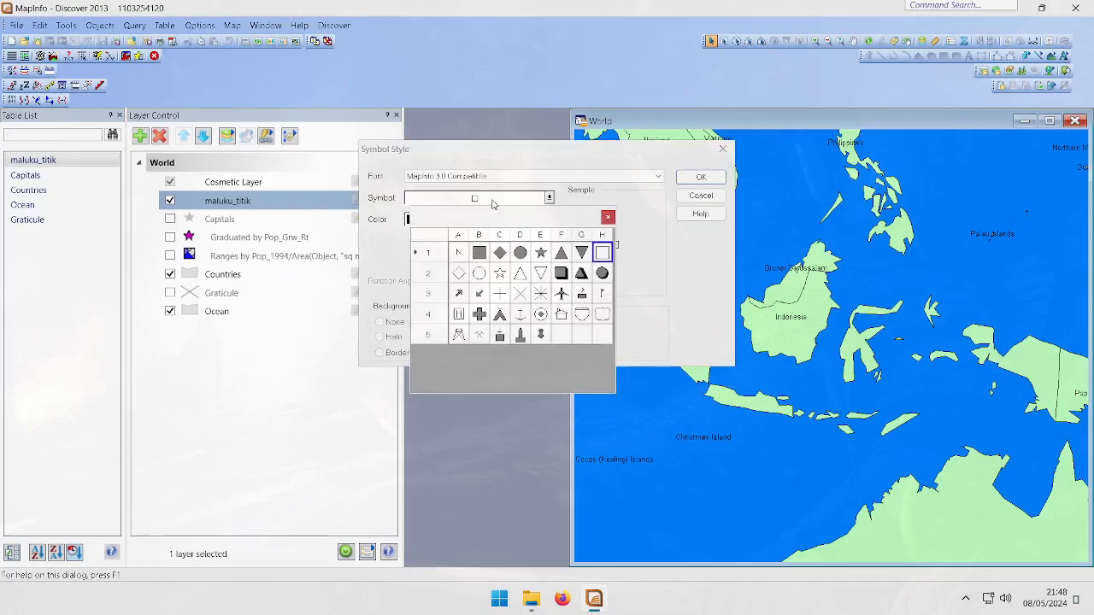
left_click(602, 275)
left_click(508, 219)
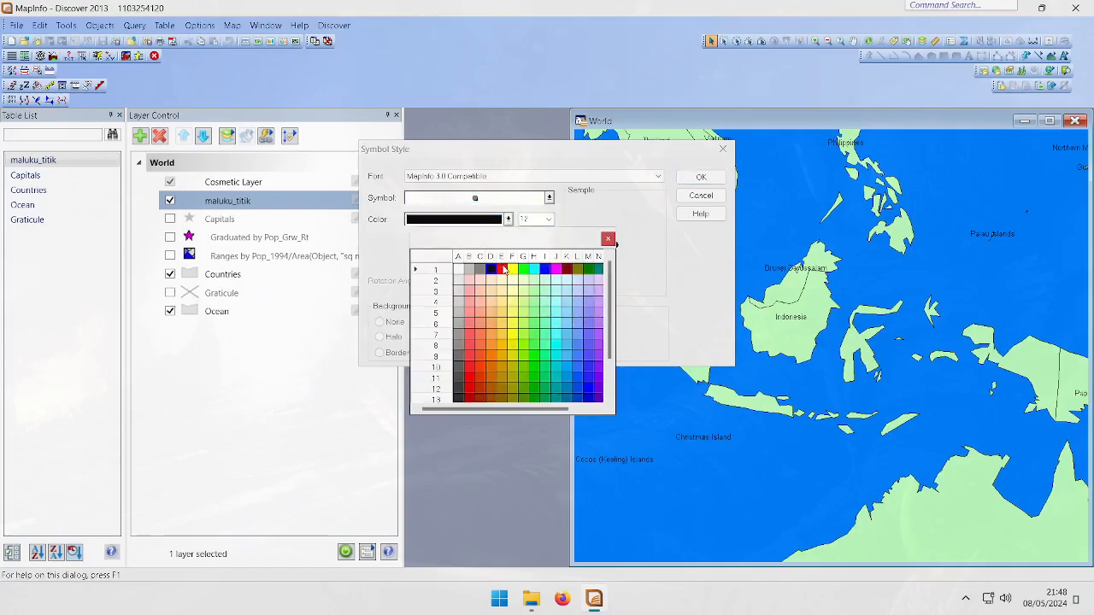
left_click(500, 266)
left_click(701, 178)
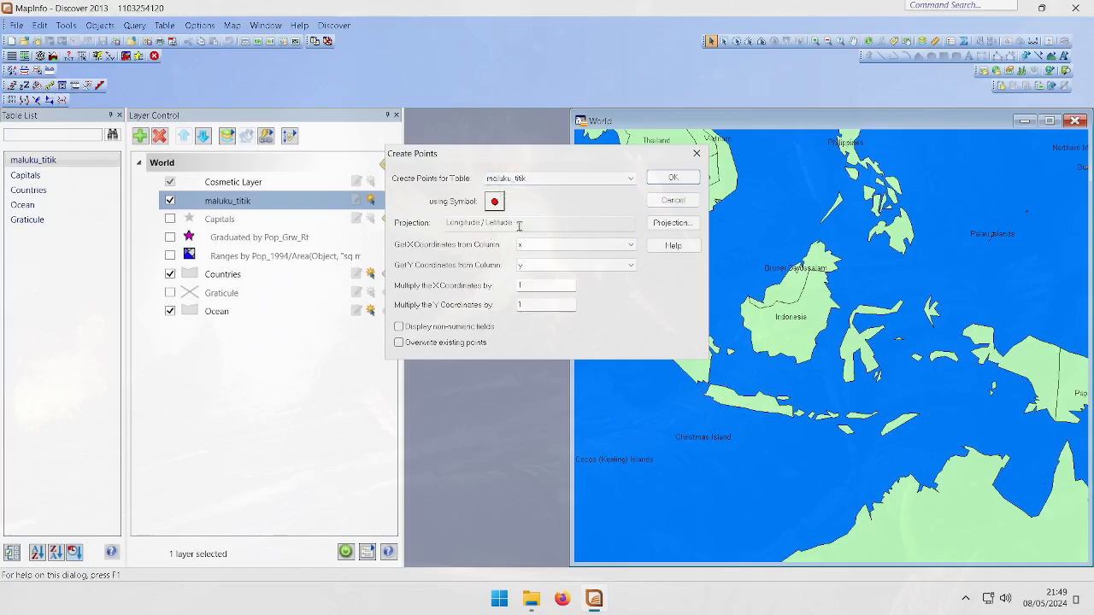
left_click(675, 178)
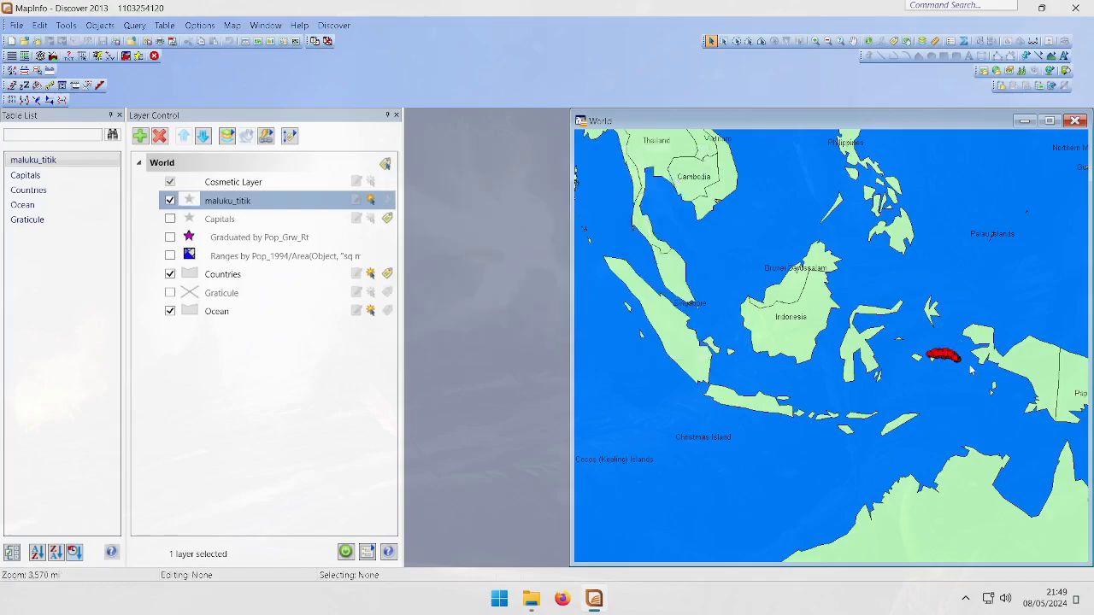
Zoom in on Seram to examine the plotted maluku_titik points against the Countries layer
scroll(953, 363, "down", 1)
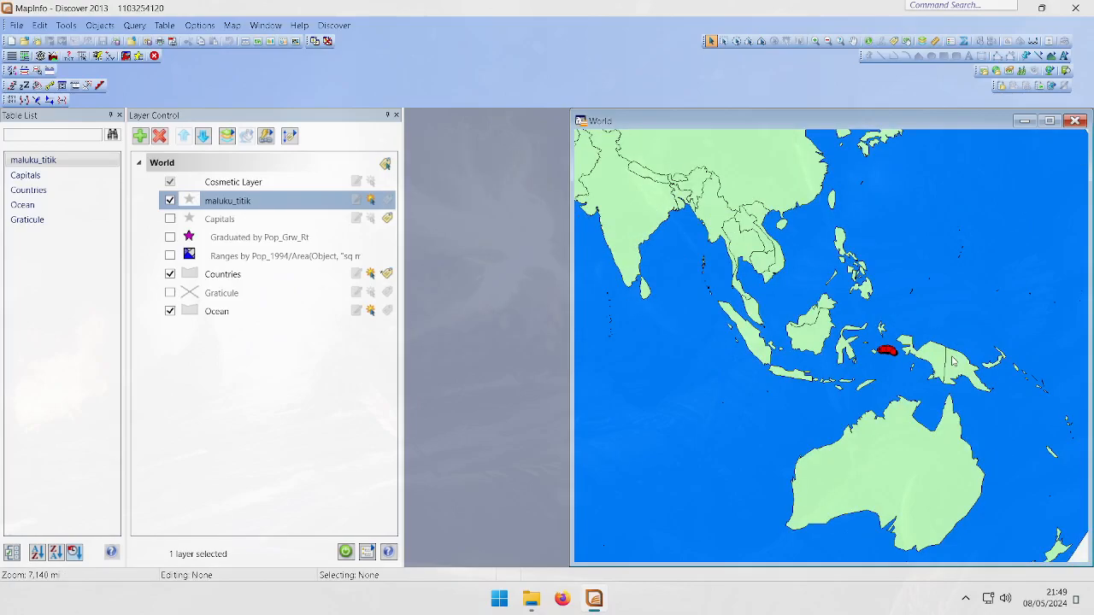
scroll(924, 359, "up", 2)
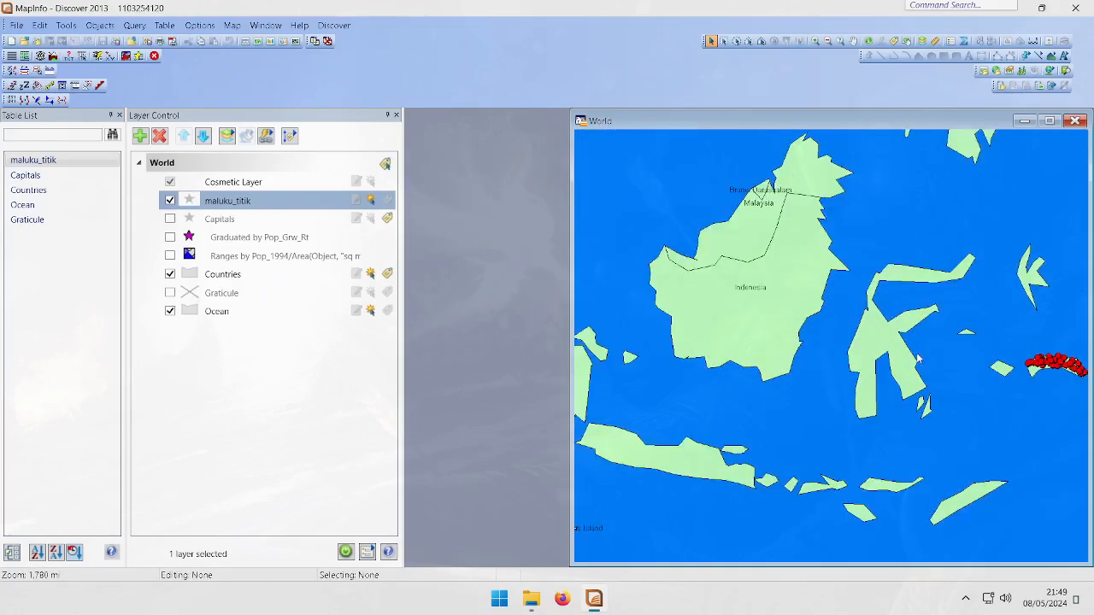
left_click(853, 41)
left_click_drag(960, 296, 855, 342)
scroll(816, 357, "up", 2)
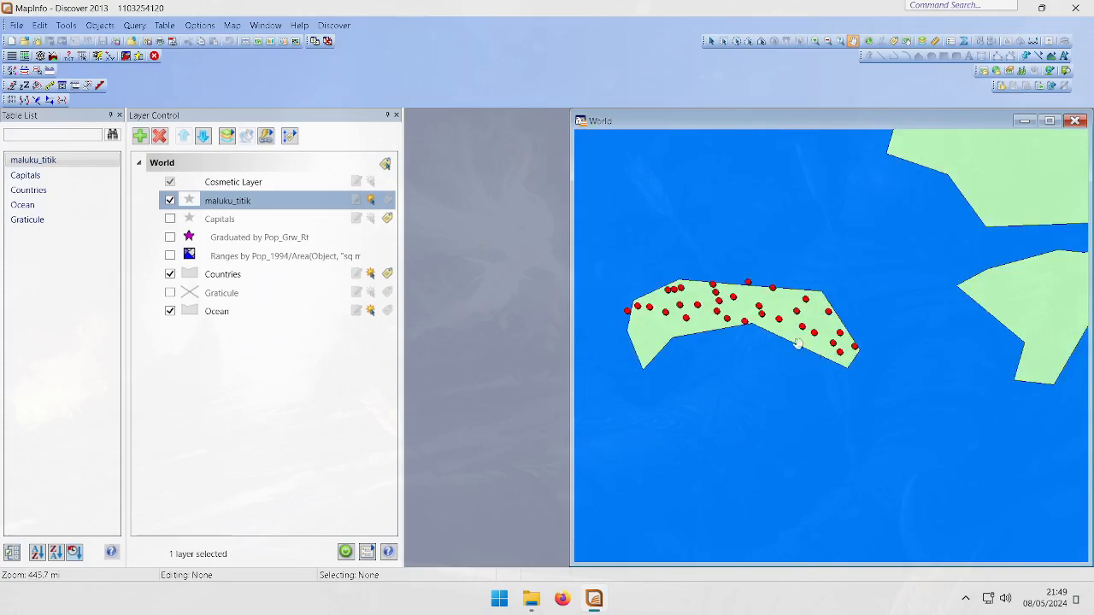
scroll(812, 328, "up", 2)
scroll(770, 299, "down", 2)
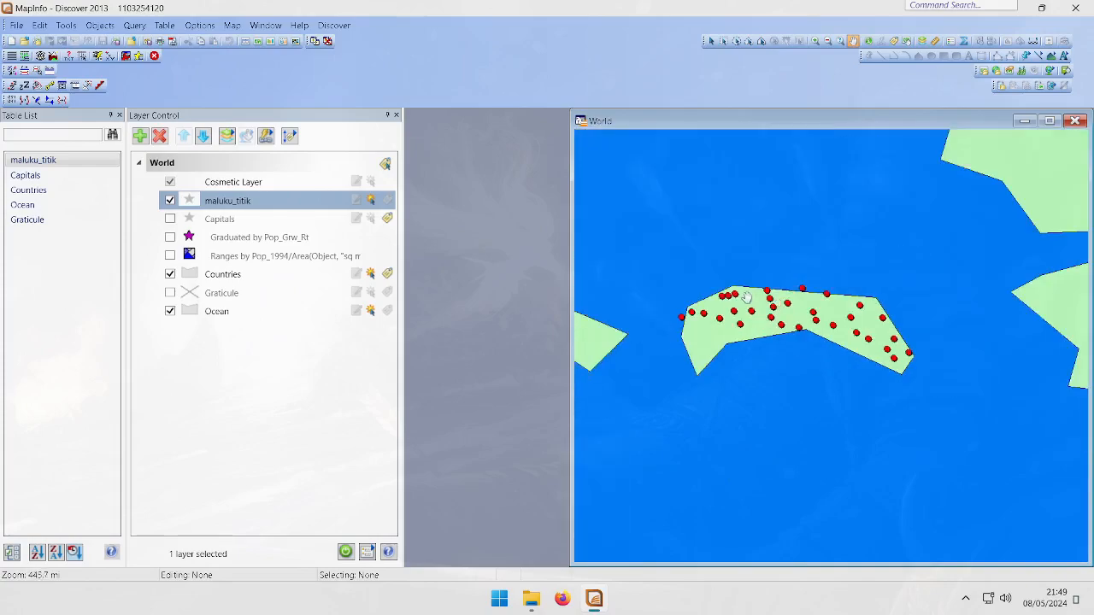
scroll(771, 295, "up", 1)
mouse_move(765, 301)
left_mouse_down()
mouse_move(837, 317)
mouse_move(769, 310)
left_mouse_up()
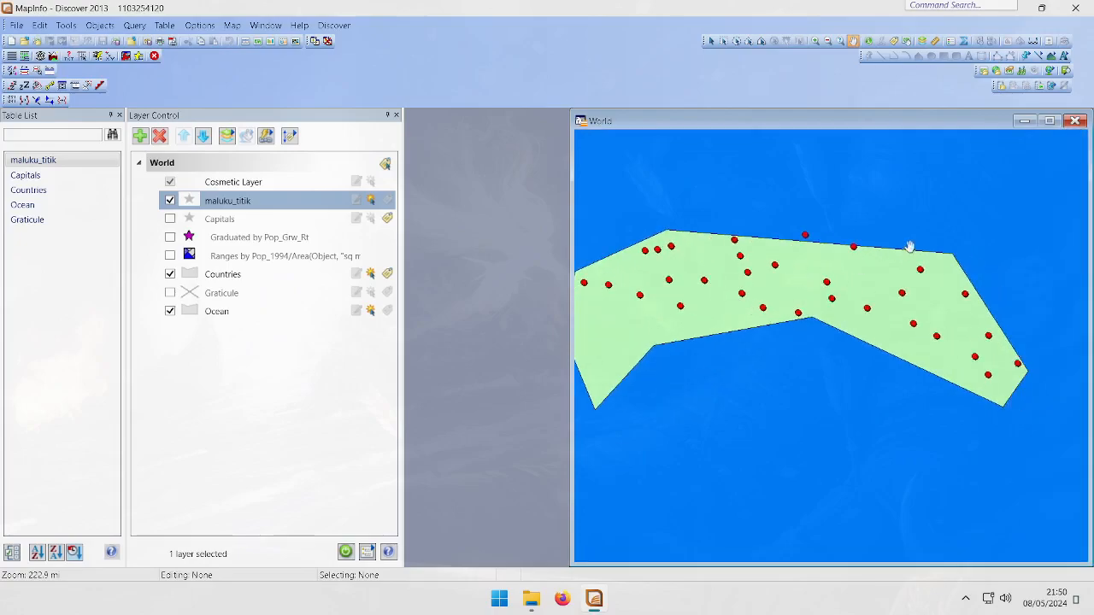
scroll(812, 244, "up", 2)
left_click_drag(820, 191, 828, 420)
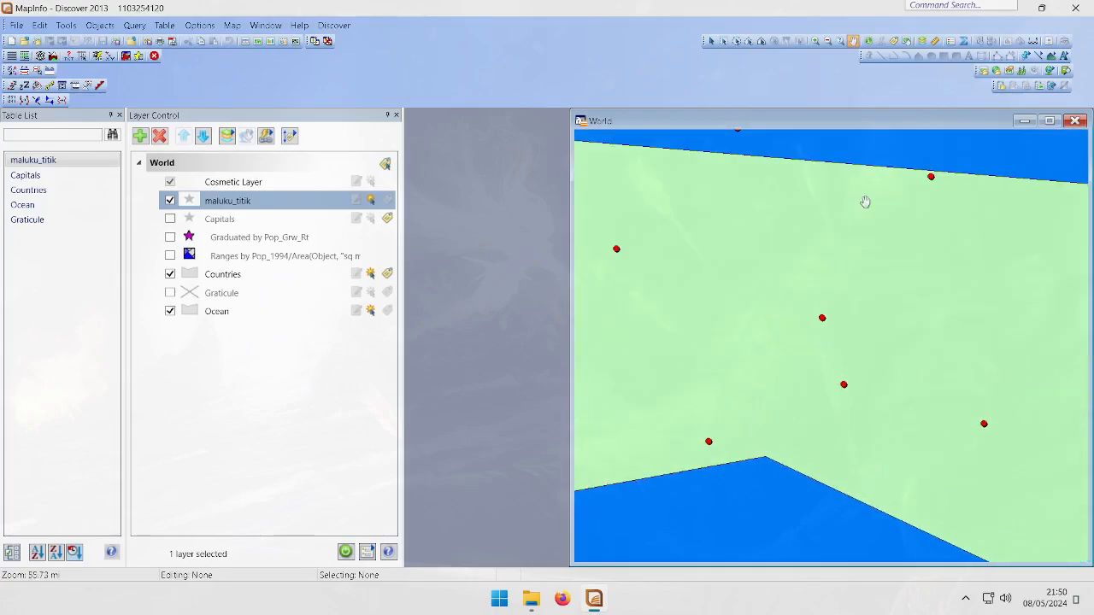
left_click_drag(864, 200, 889, 262)
scroll(821, 242, "down", 2)
left_click_drag(796, 334, 825, 298)
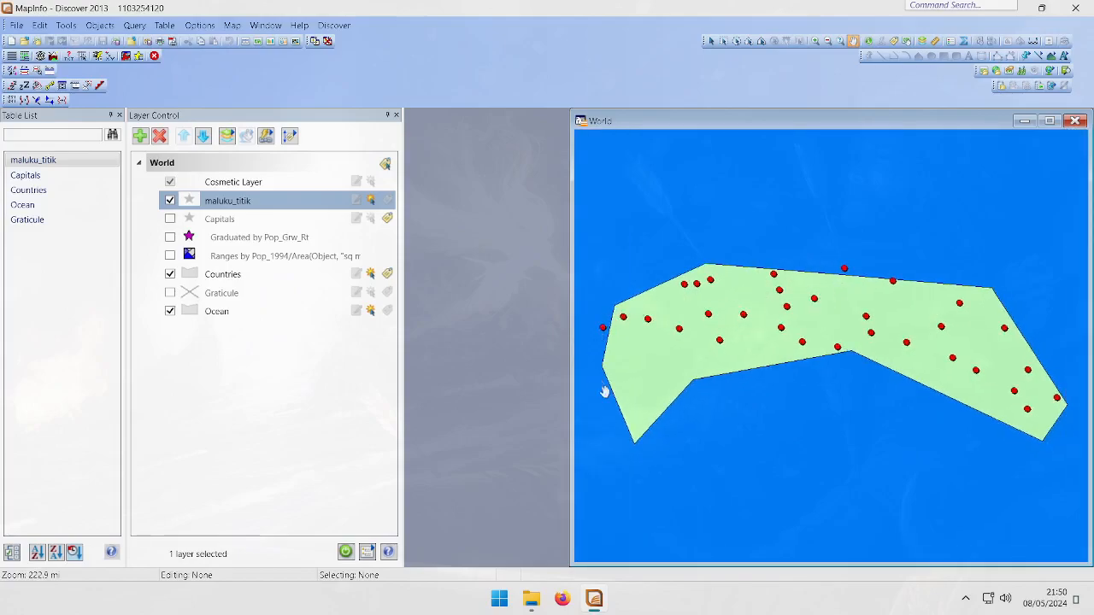
left_click(170, 274)
left_click(171, 274)
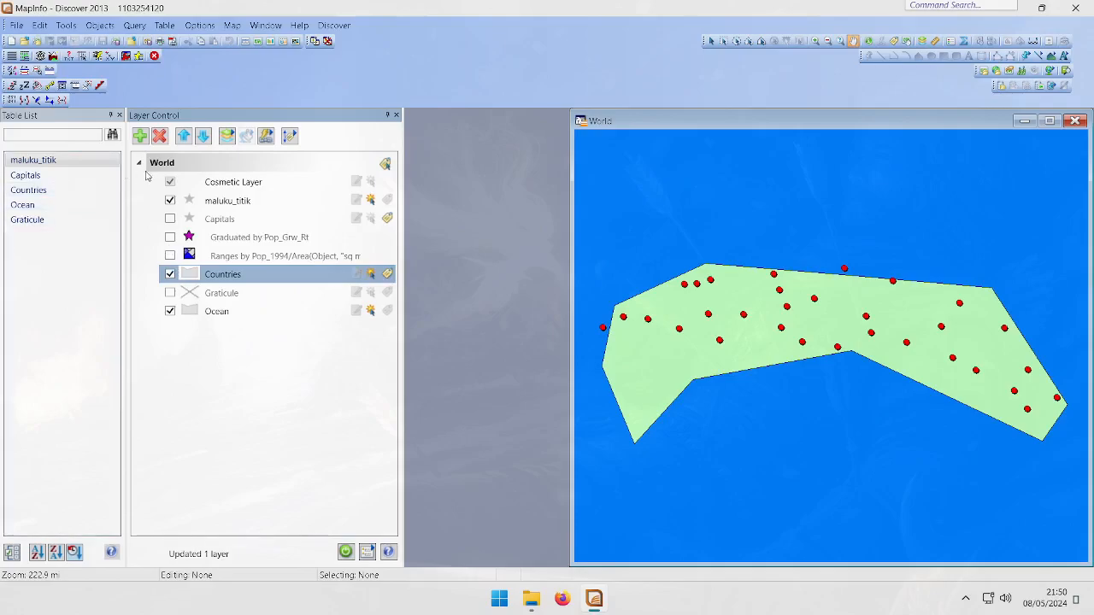
Browse the maluku_titik table's records and close the browser
right_click(92, 163)
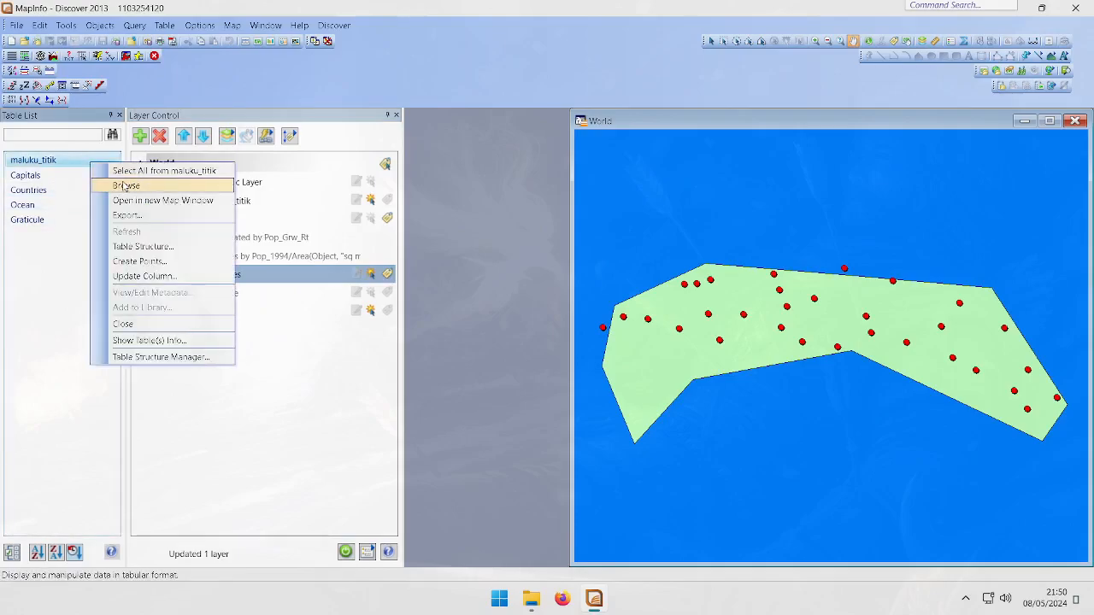
left_click(125, 186)
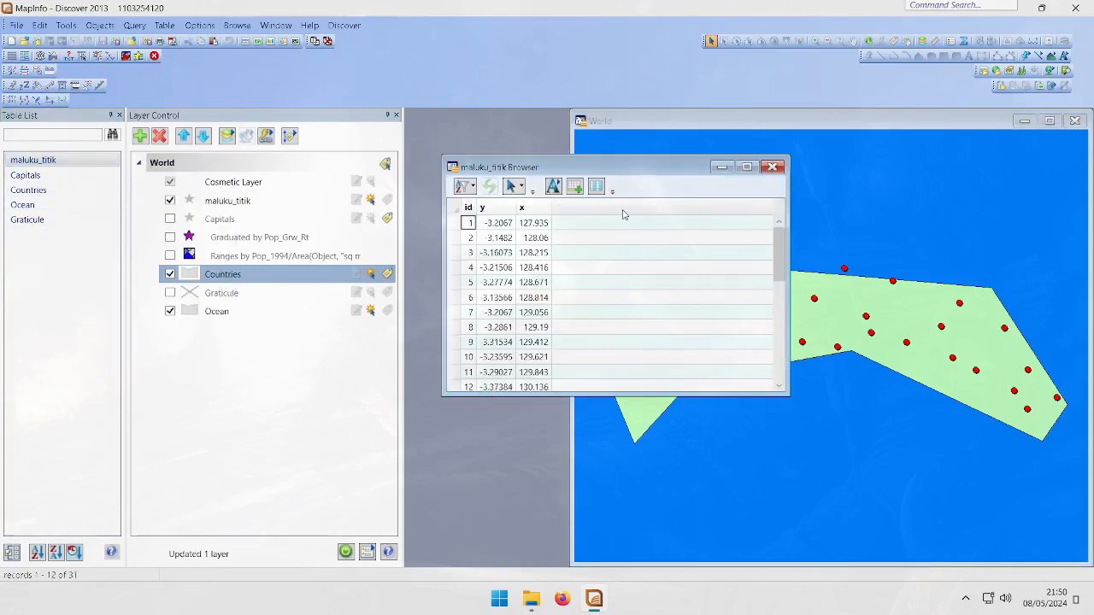
left_click(773, 167)
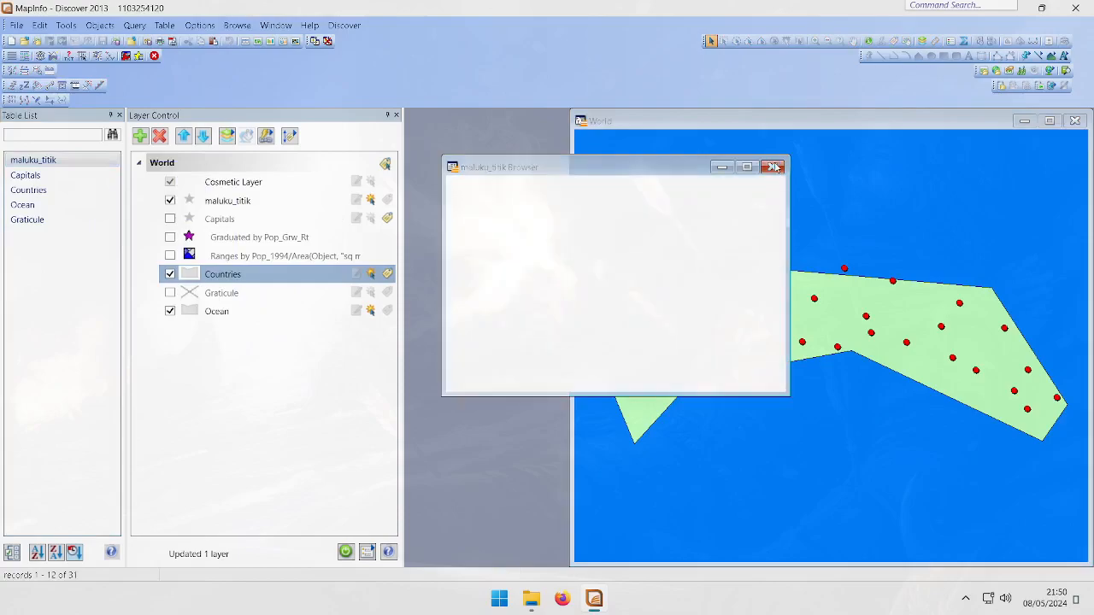
left_click(531, 599)
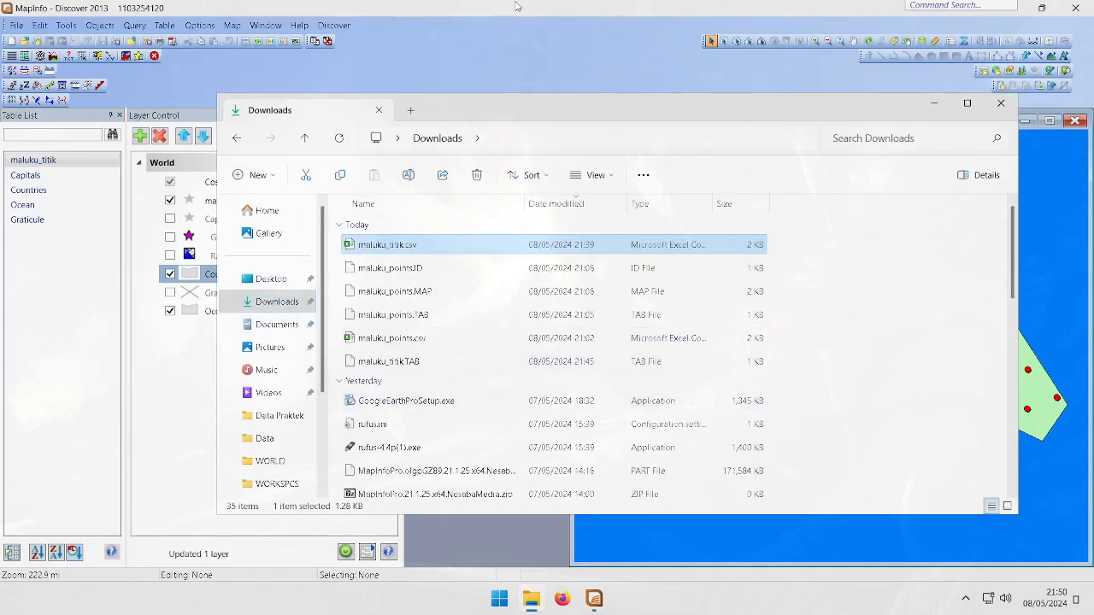
left_click(491, 5)
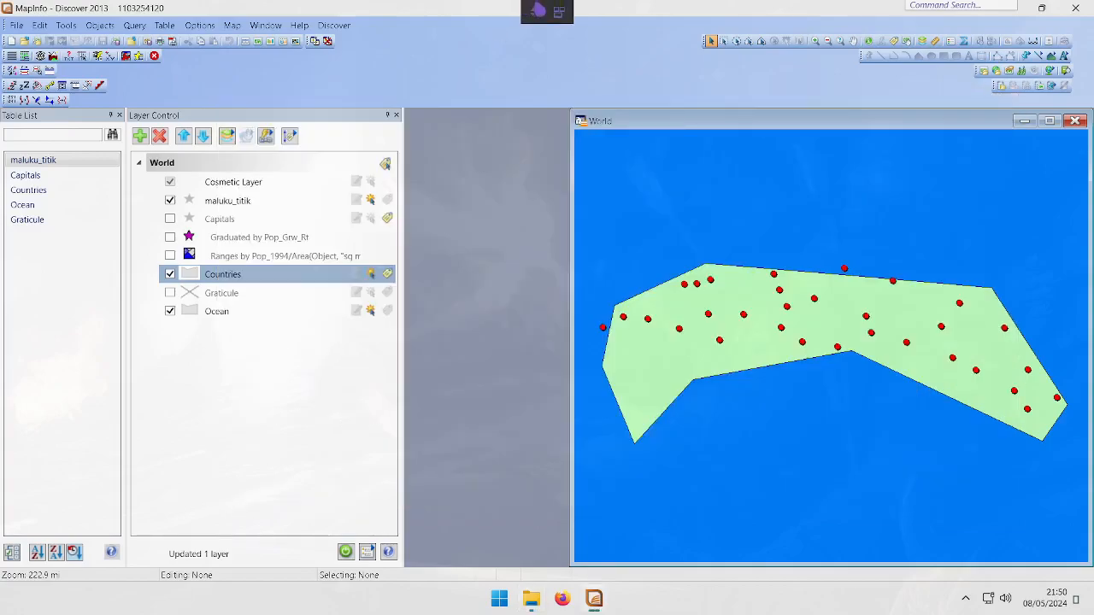
left_click(533, 12)
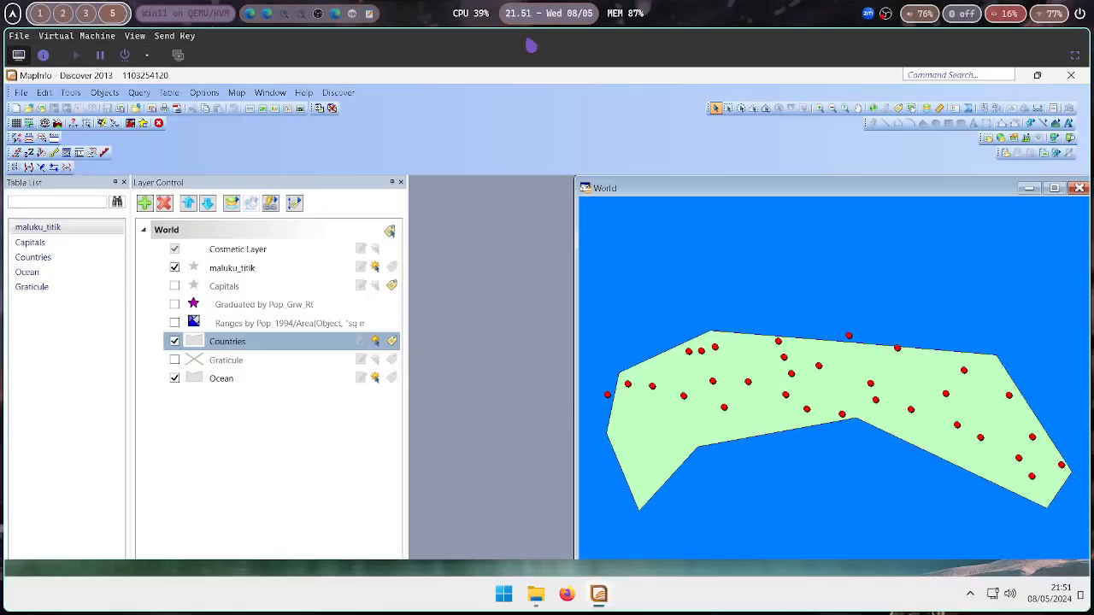
key("super+3")
left_click(1071, 519)
left_click(1071, 520)
key("super+5")
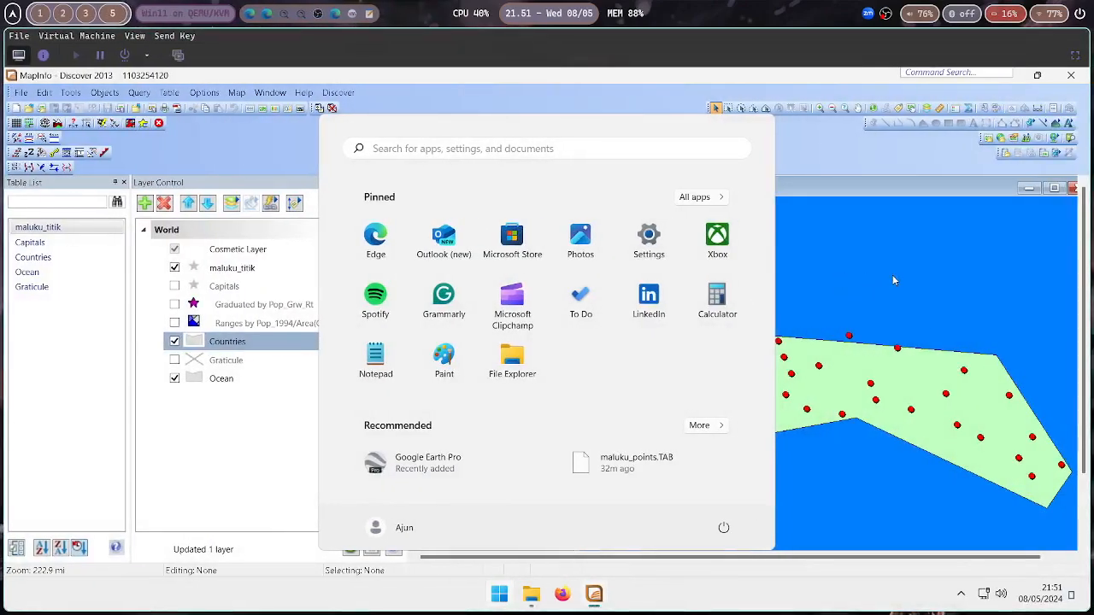
left_click(892, 275)
left_click(1076, 54)
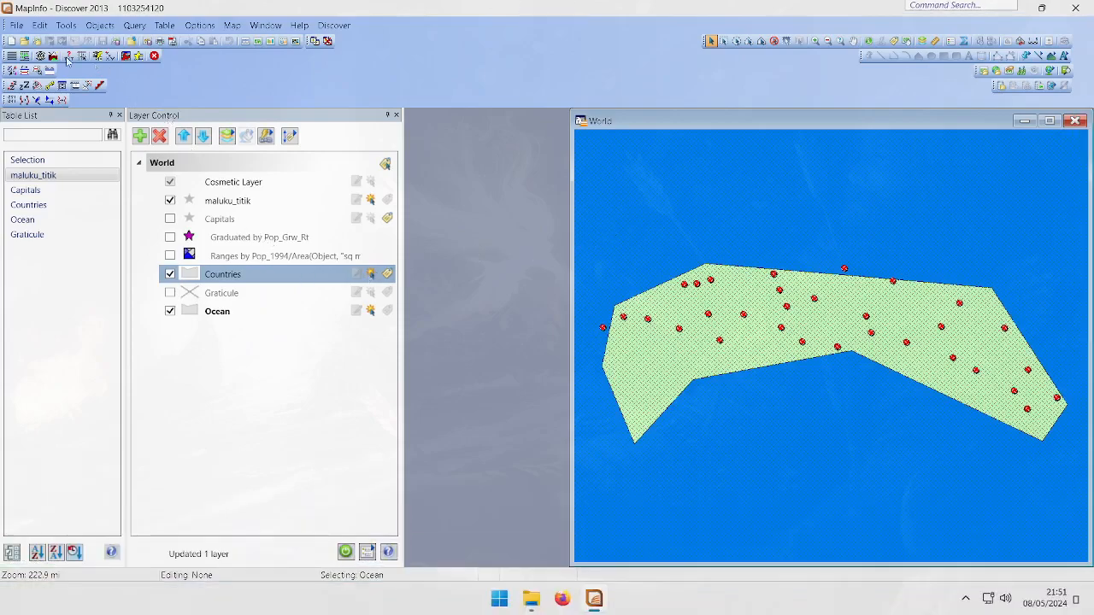
In the Documents\MapInfo\Data Praktek folder, make a copy of CHJabar.xlsx
left_click(531, 599)
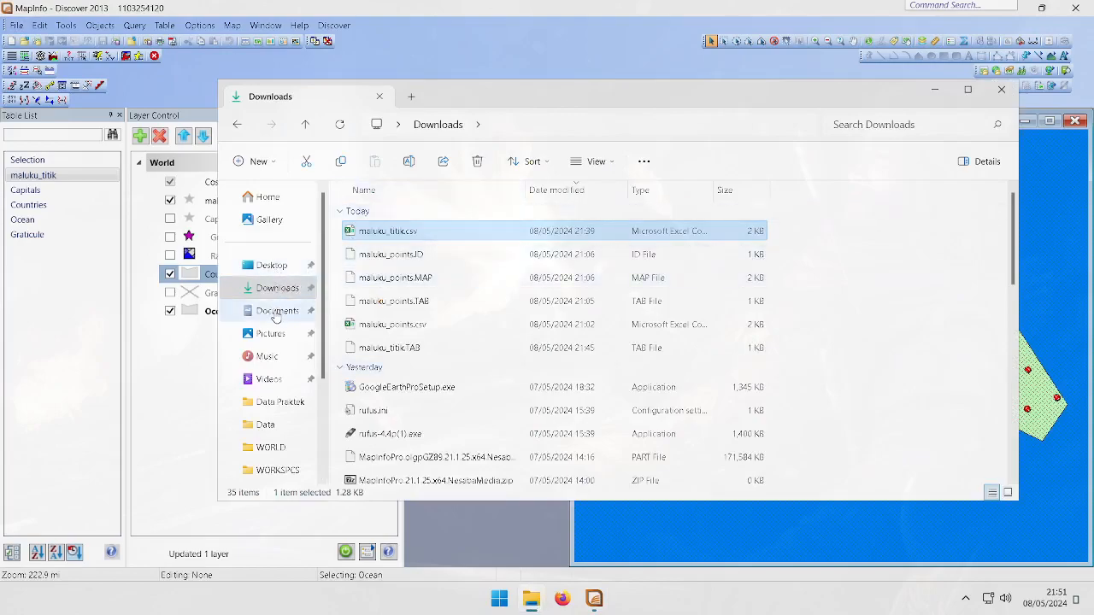
left_click(278, 311)
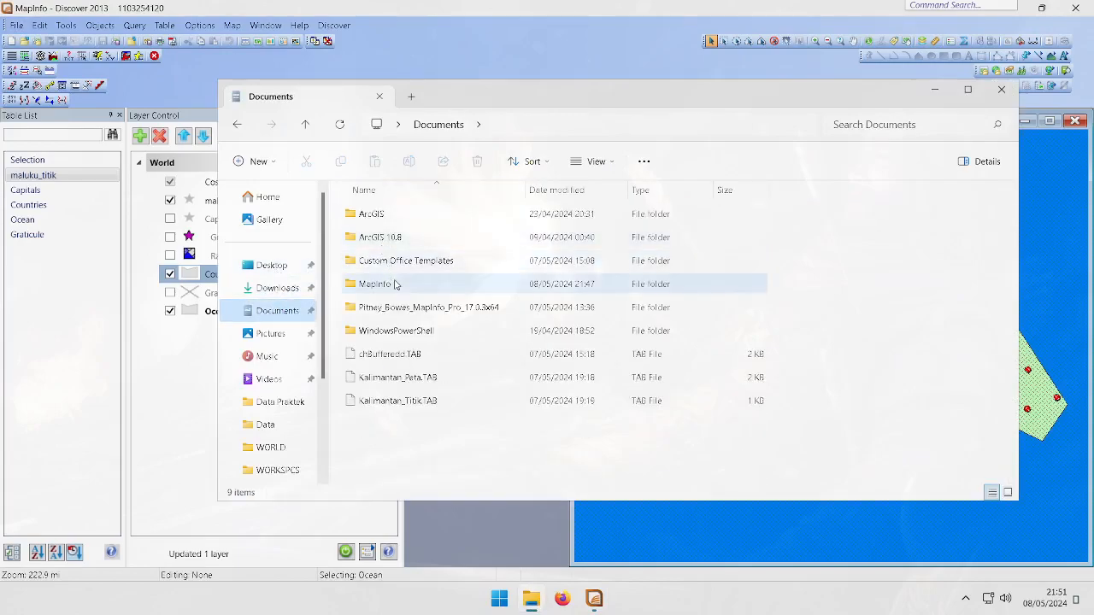
double_click(393, 284)
left_click(373, 215)
double_click(373, 218)
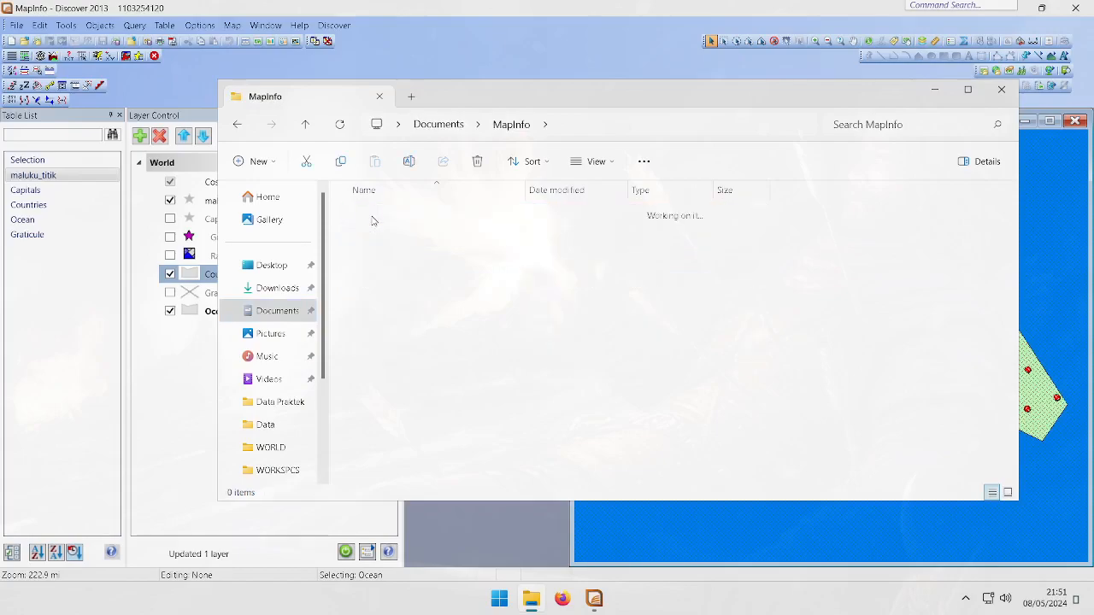
left_click(373, 216)
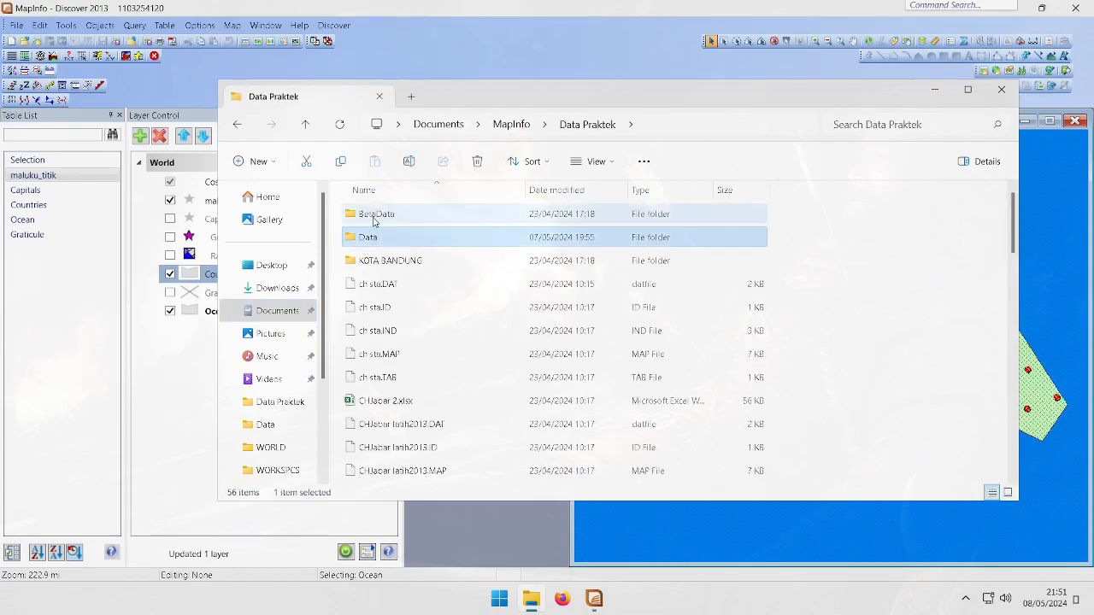
double_click(373, 217)
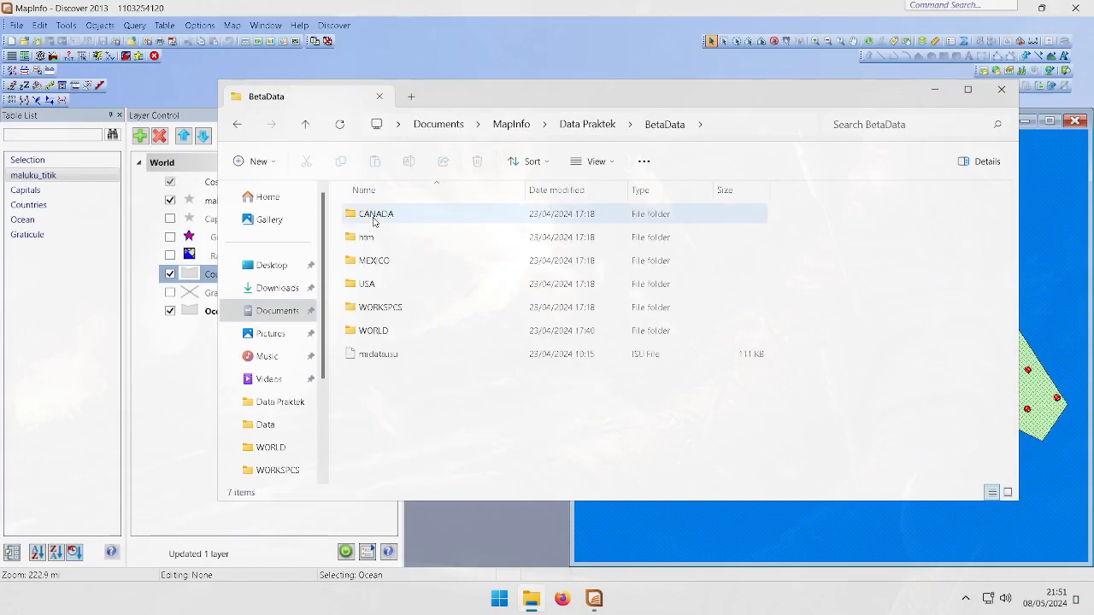
key("alt+Left")
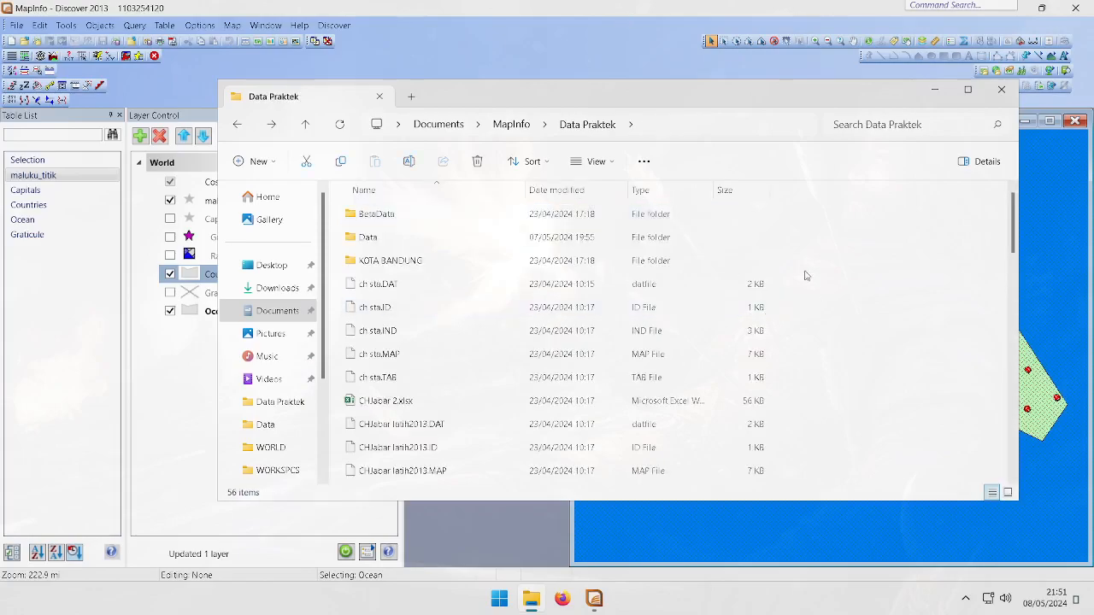
scroll(479, 248, "down", 5)
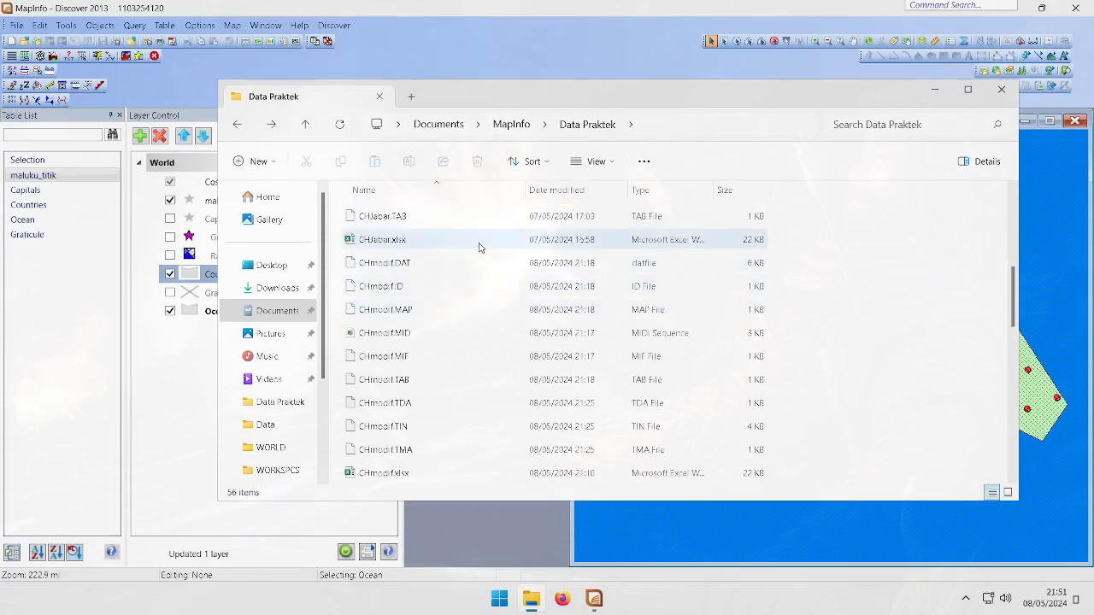
left_click(444, 247)
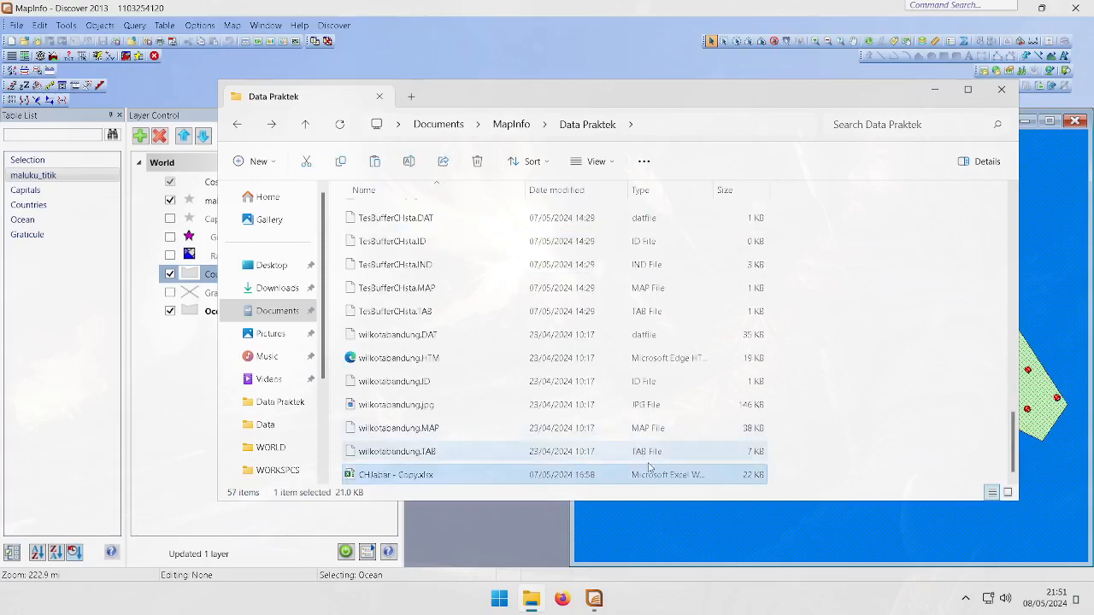
Rename the copied workbook as CHtugas.xlsx
right_click(650, 480)
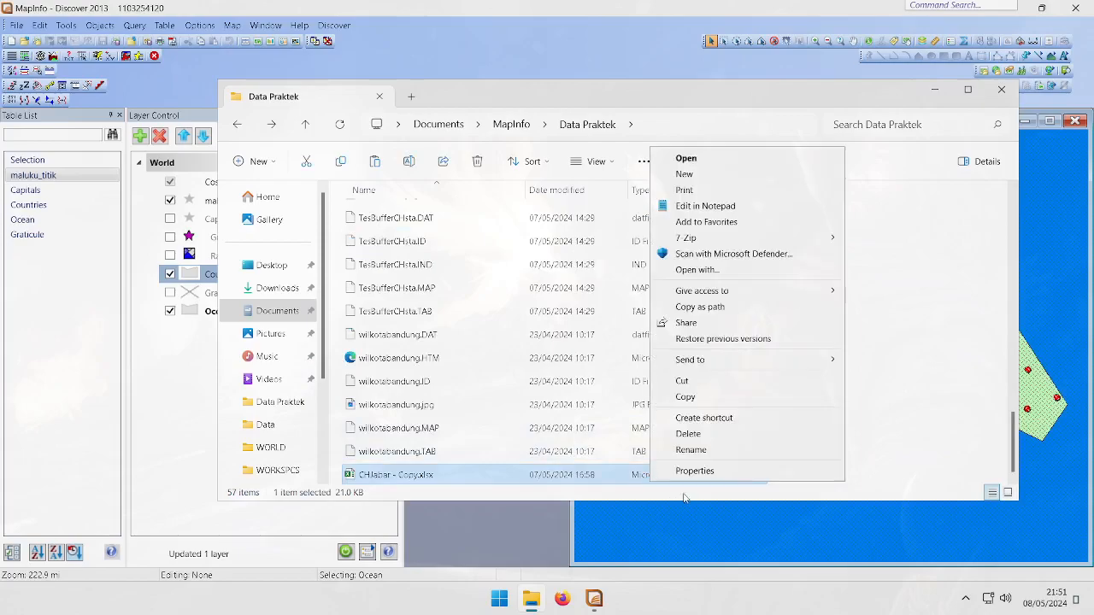
left_click(689, 450)
type("CH")
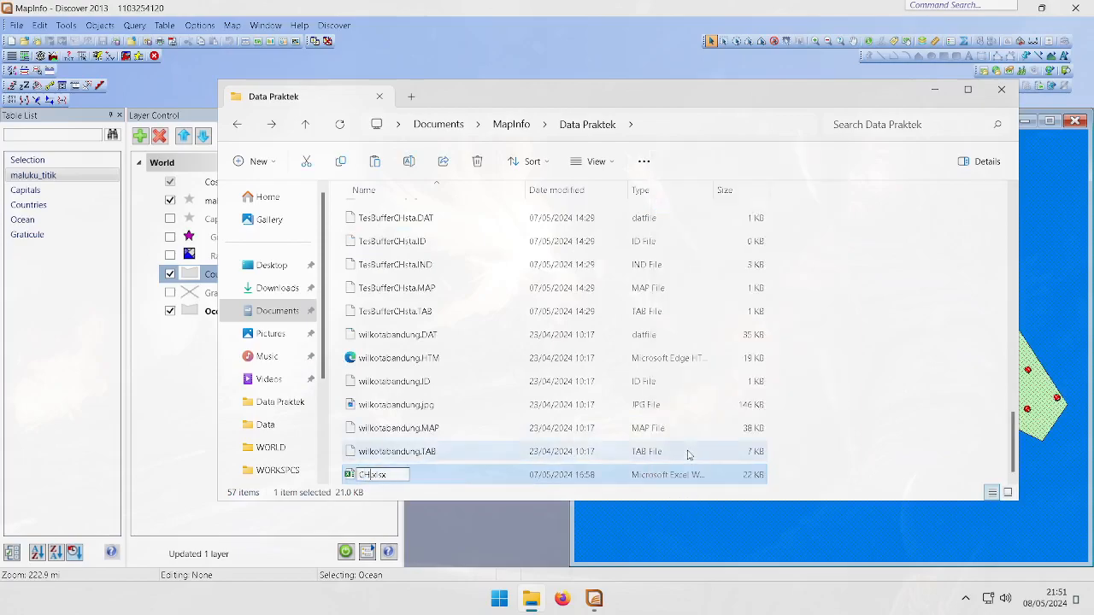
type("tugas")
key("Return")
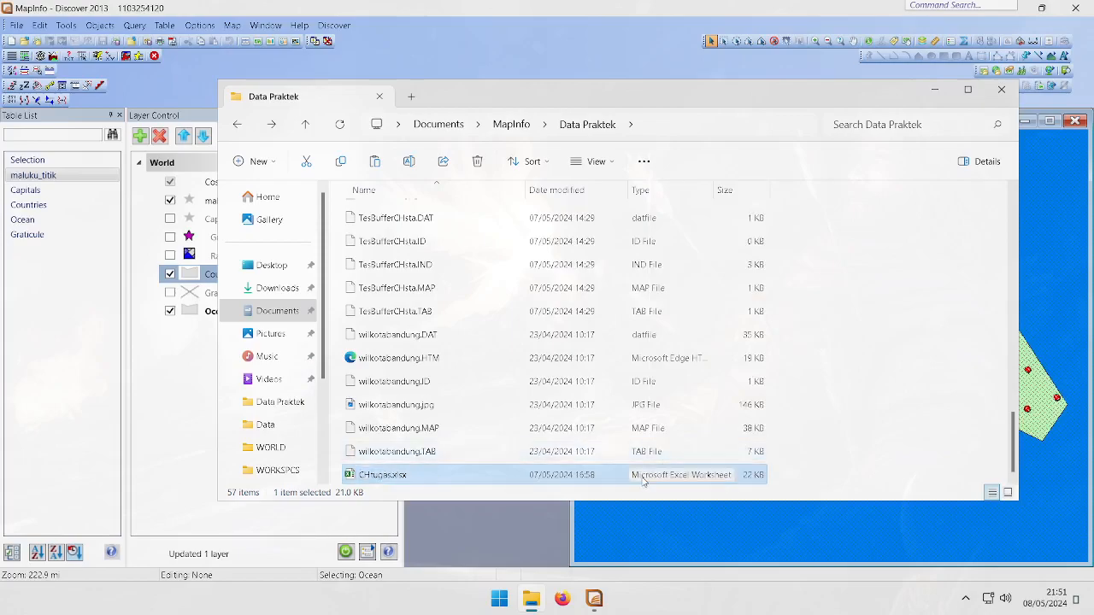
Open CHtugas.xlsx and examine the station rainfall columns and the annual total formulas
left_click(930, 92)
left_click_drag(528, 217, 714, 157)
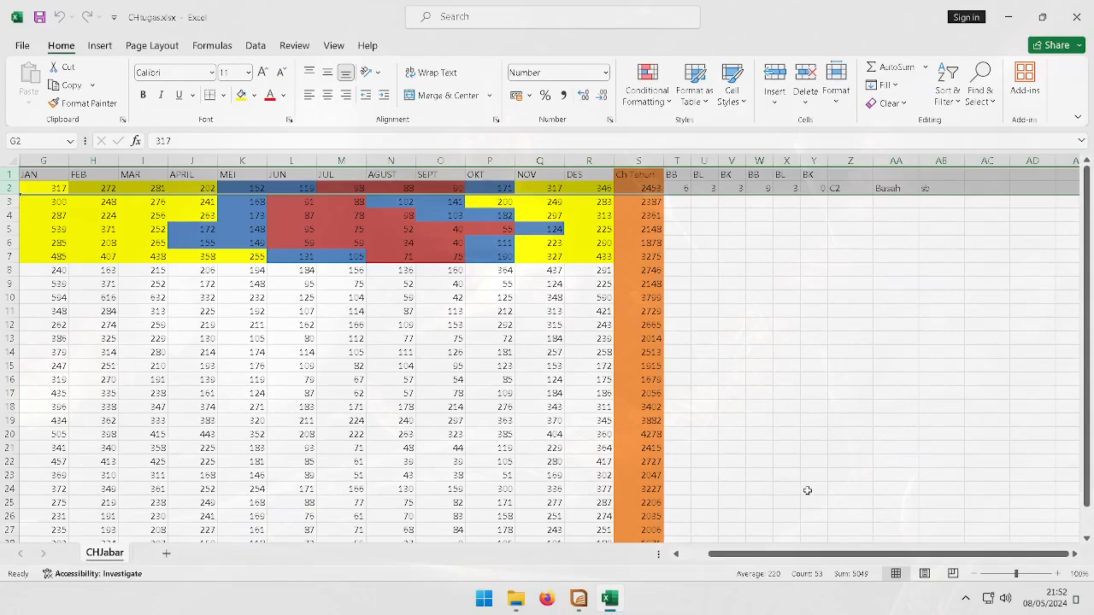
left_click_drag(790, 554, 676, 539)
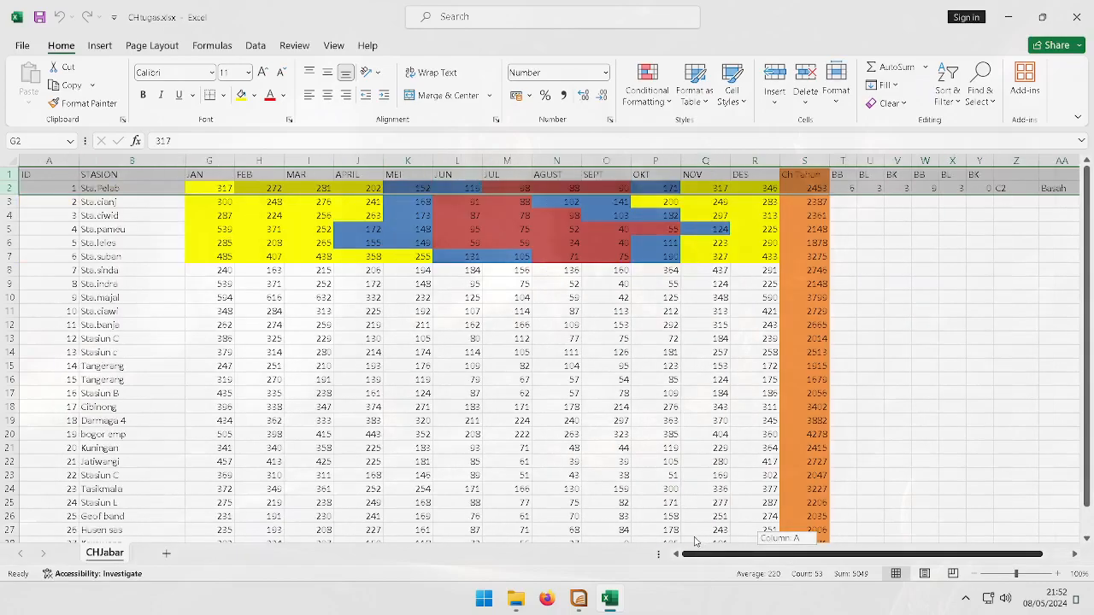
left_click(544, 452)
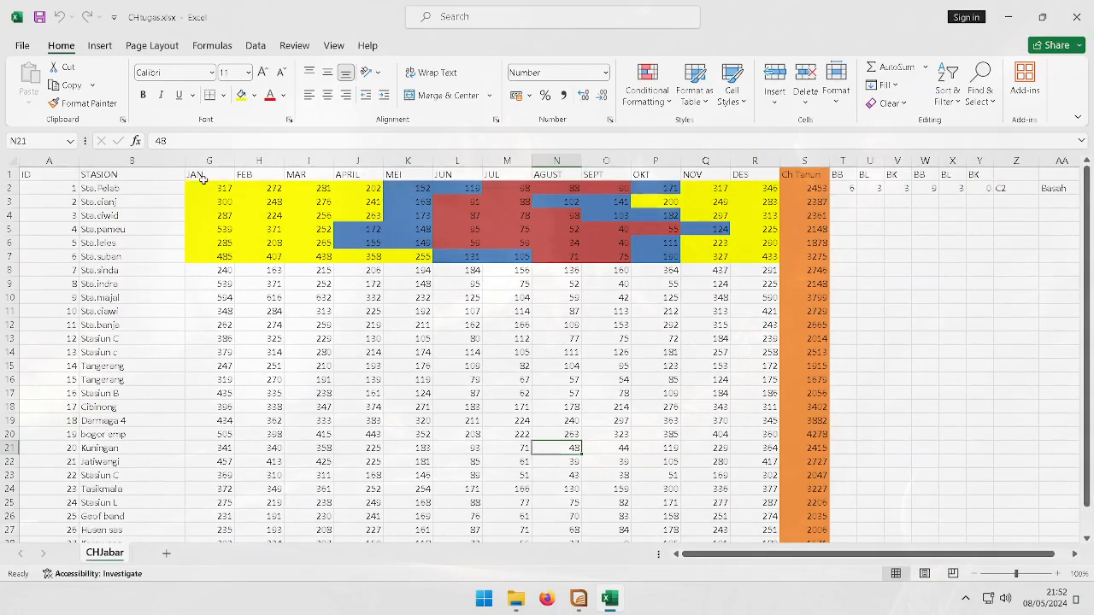
left_click(803, 185)
scroll(635, 245, "down", 15)
scroll(535, 323, "up", 15)
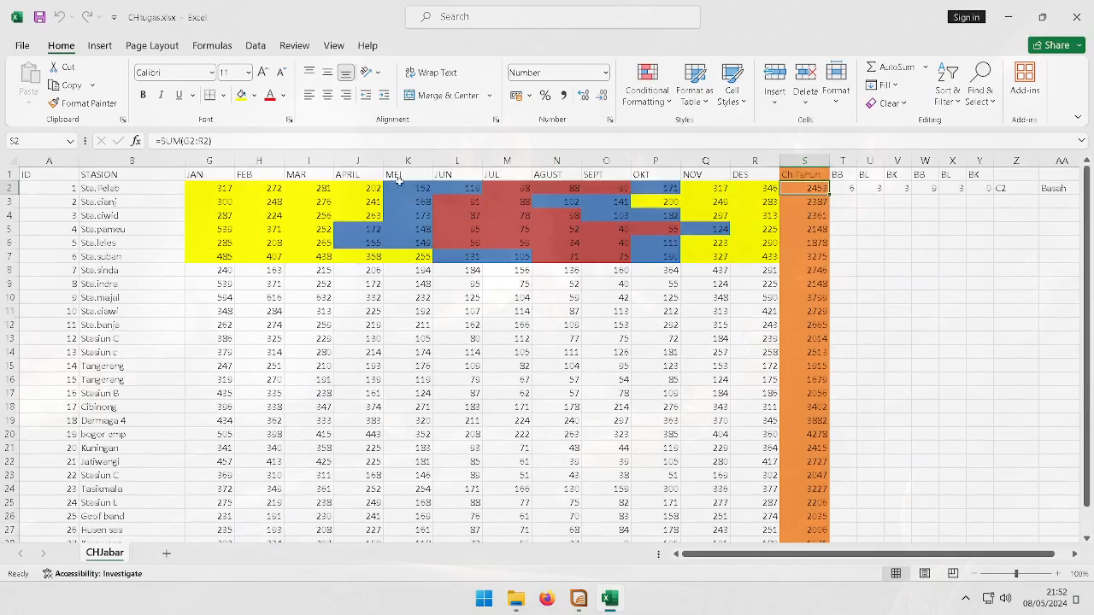
left_click(782, 232)
scroll(781, 235, "down", 5)
scroll(698, 230, "up", 1)
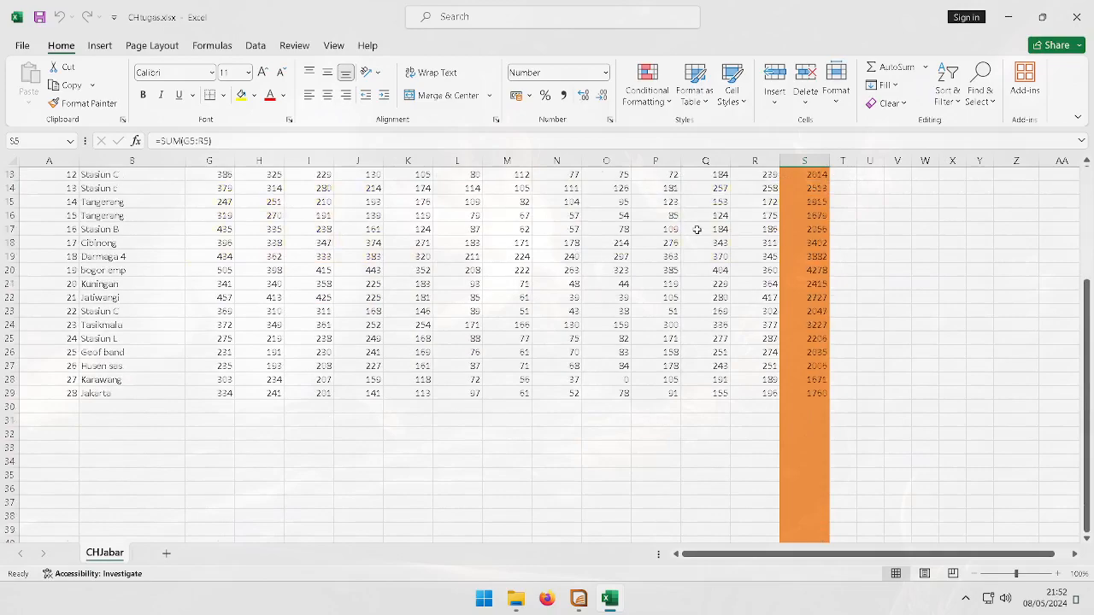
scroll(698, 230, "up", 4)
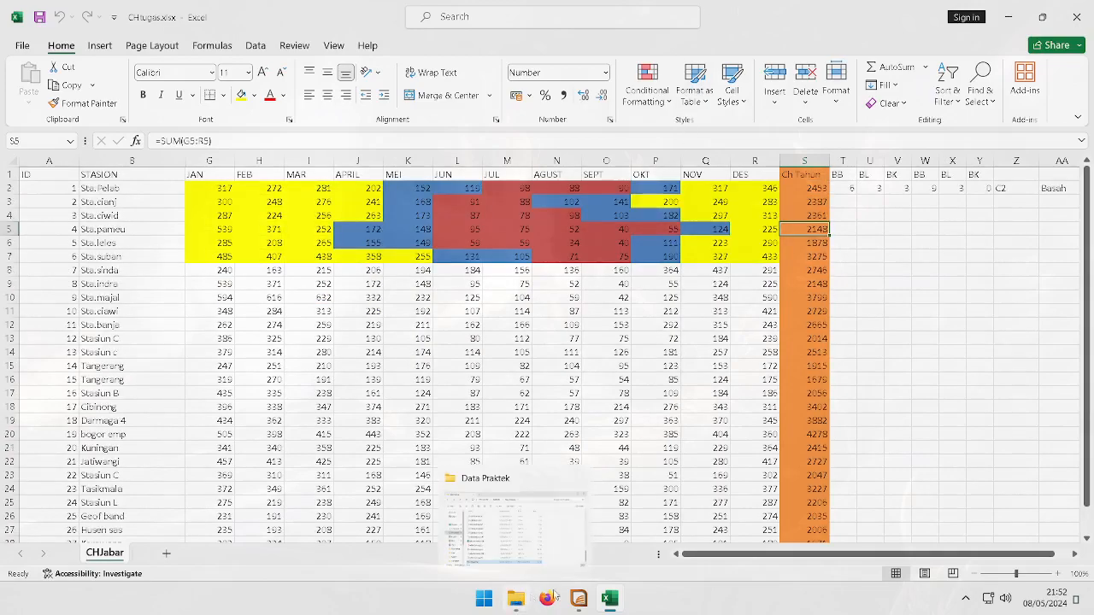
Open a browser of the maluku_titik table and scroll through its point records
left_click(579, 598)
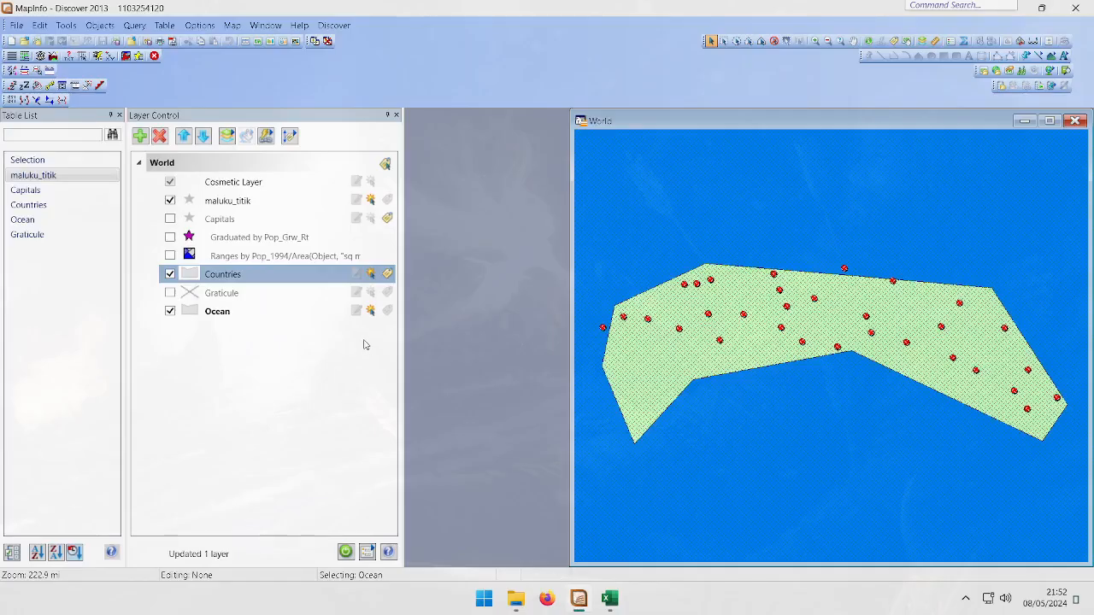
right_click(47, 176)
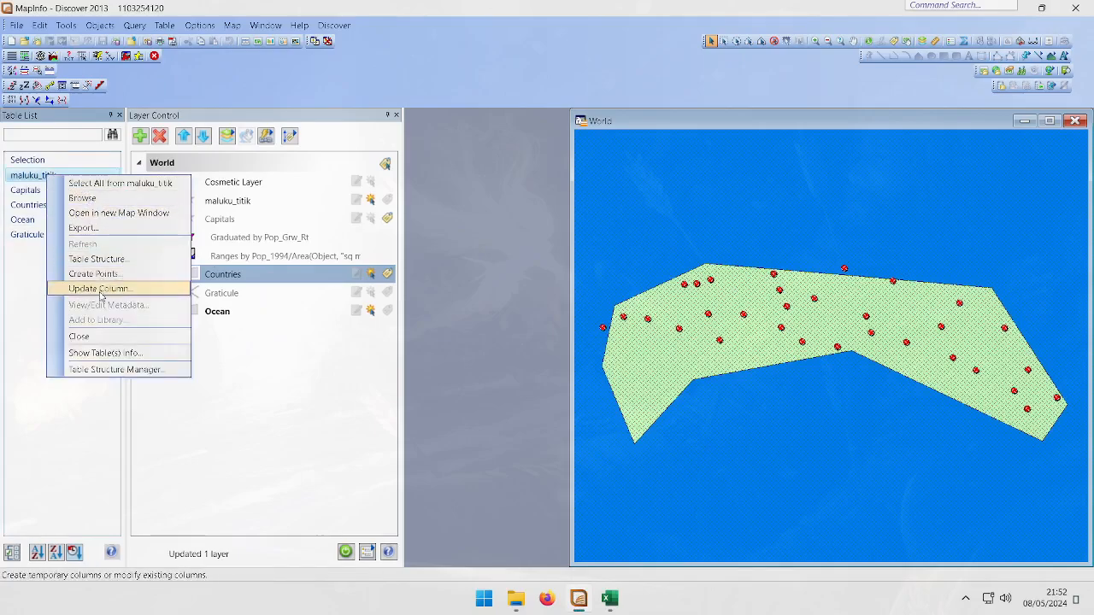
left_click(82, 199)
scroll(481, 359, "down", 7)
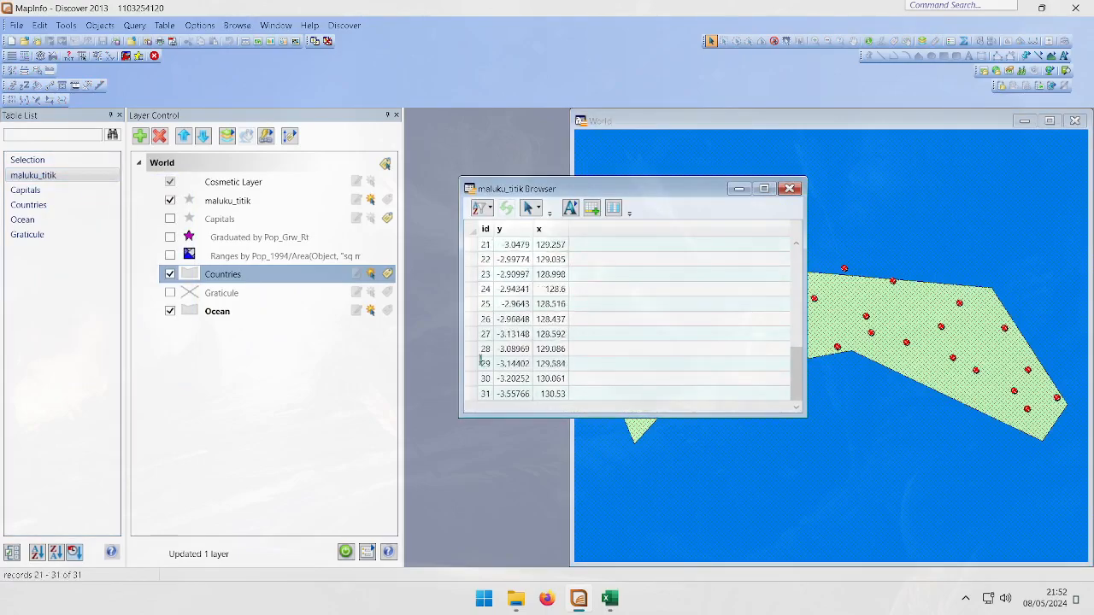
scroll(488, 393, "up", 7)
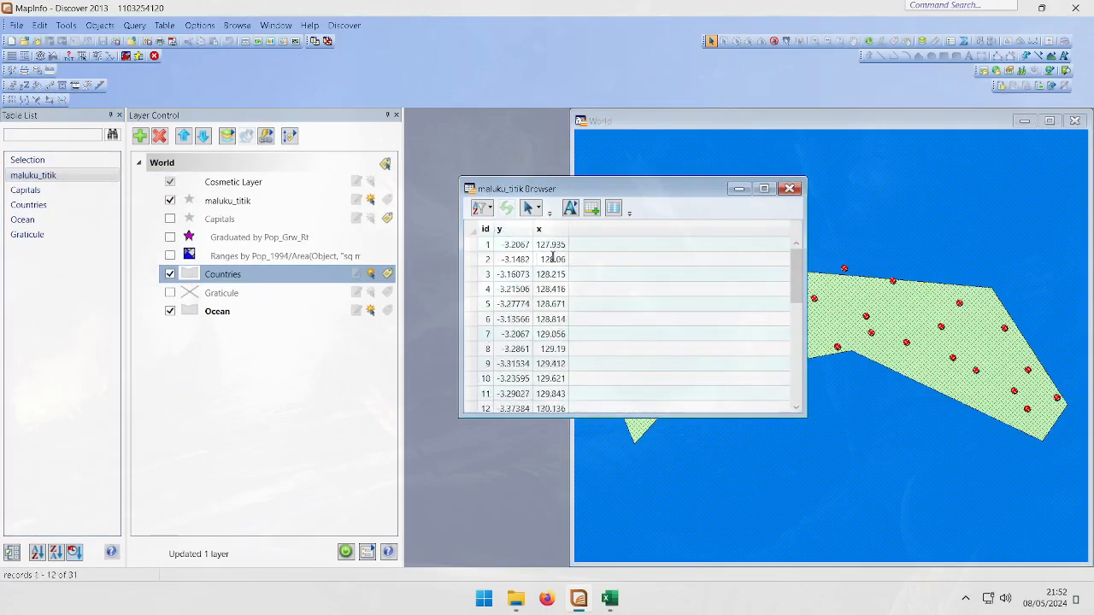
Examine the worksheet's station rows and annual totals down to the end of the table
left_click(610, 600)
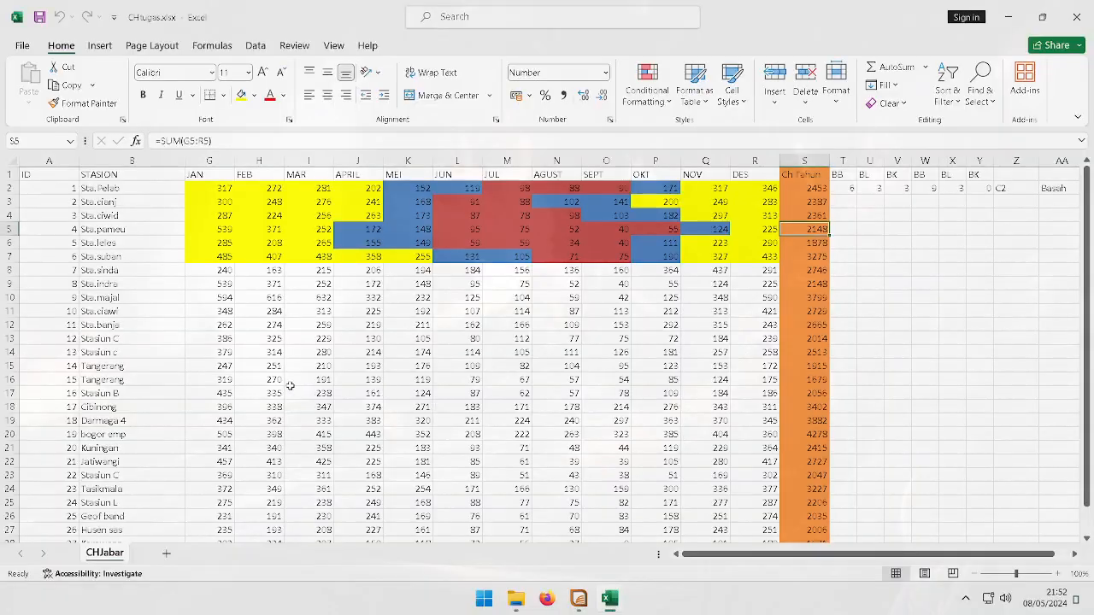
scroll(289, 386, "down", 8)
left_click(47, 229)
scroll(47, 231, "up", 5)
scroll(47, 229, "down", 4)
scroll(69, 255, "up", 7)
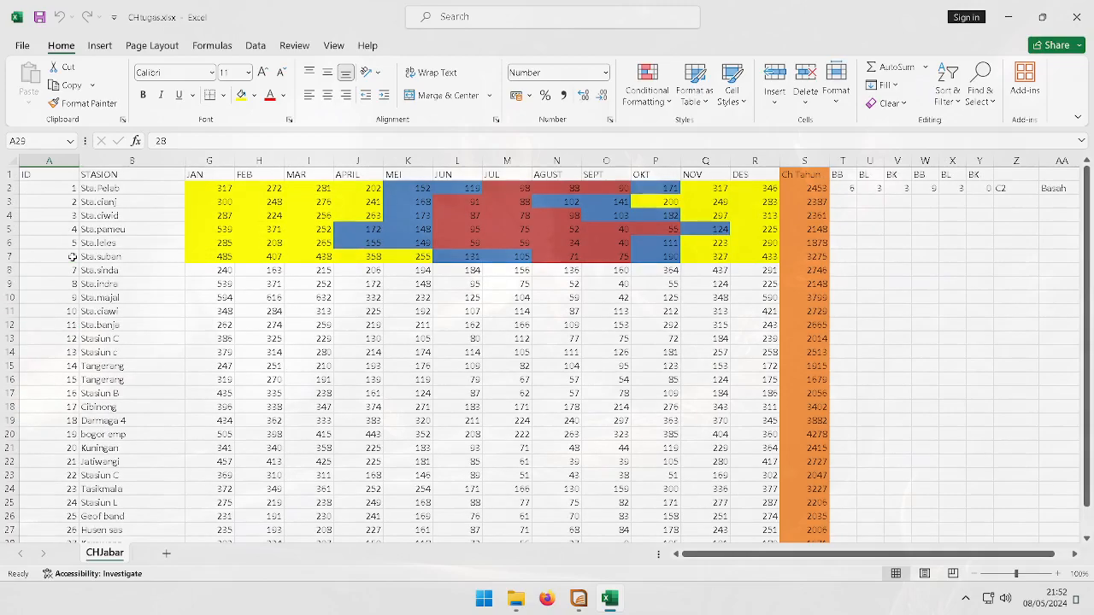
left_click(134, 254)
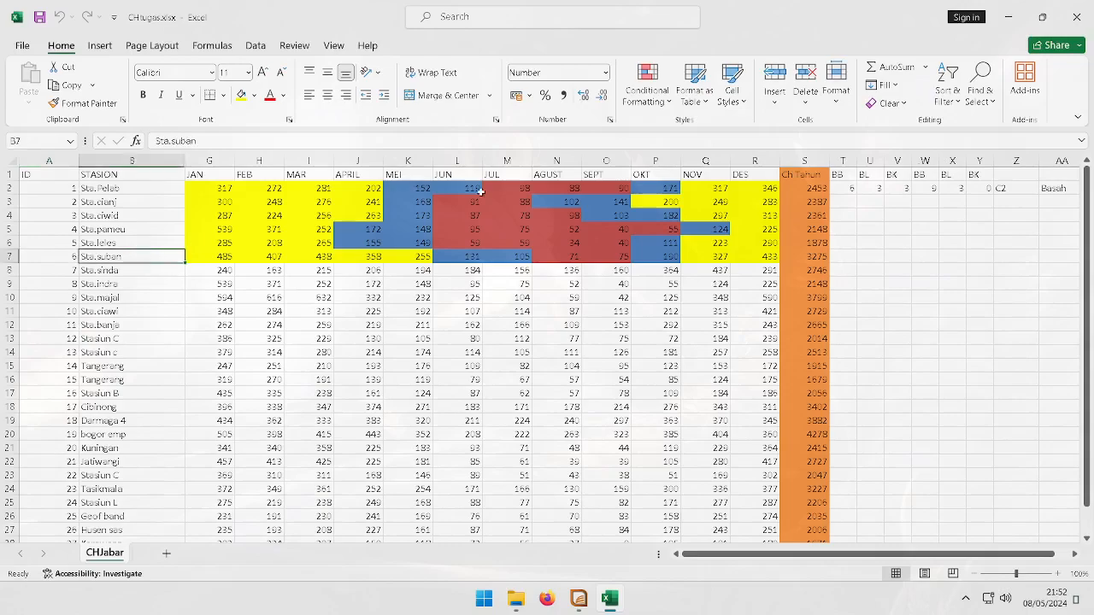
left_click(845, 189)
left_click(808, 202)
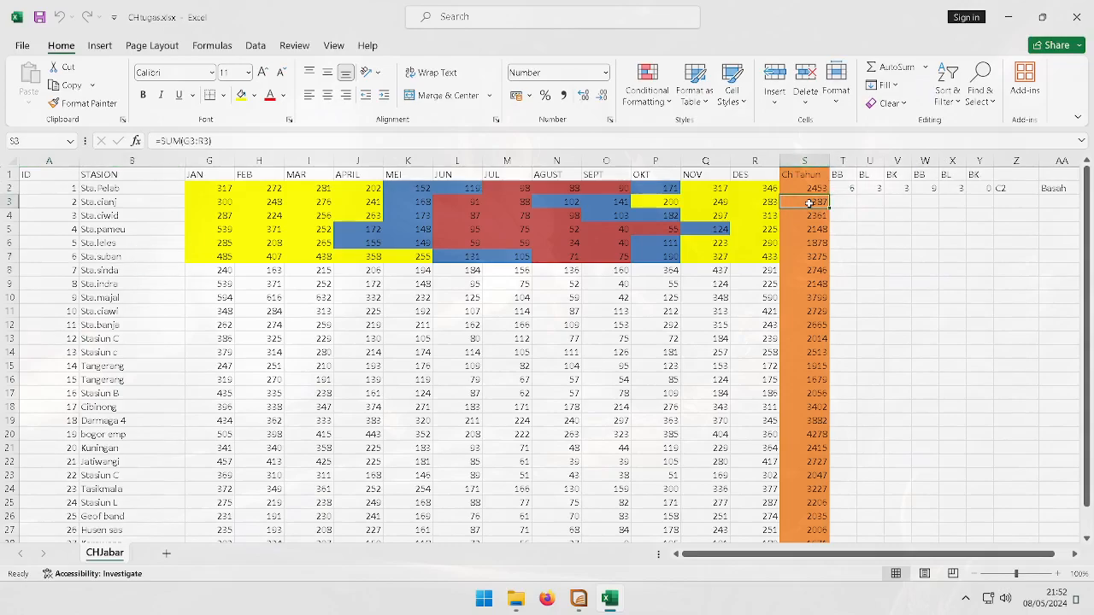
scroll(809, 203, "down", 8)
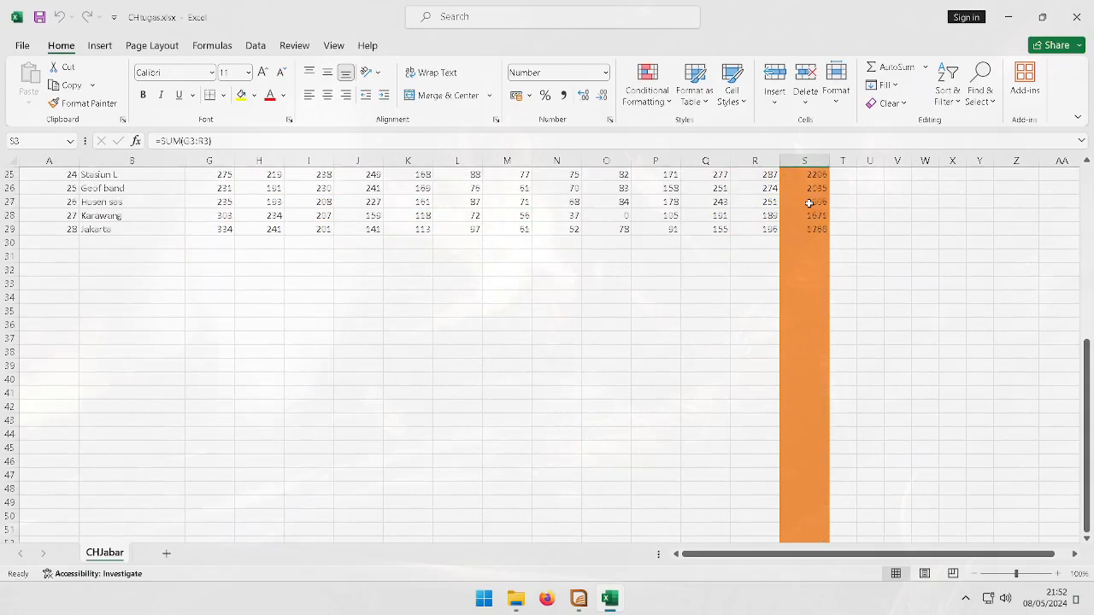
scroll(604, 308, "up", 1)
Autofill the last three station rows down to add rows 30 to 32 with IDs 29 to 31
left_click_drag(49, 283, 610, 308)
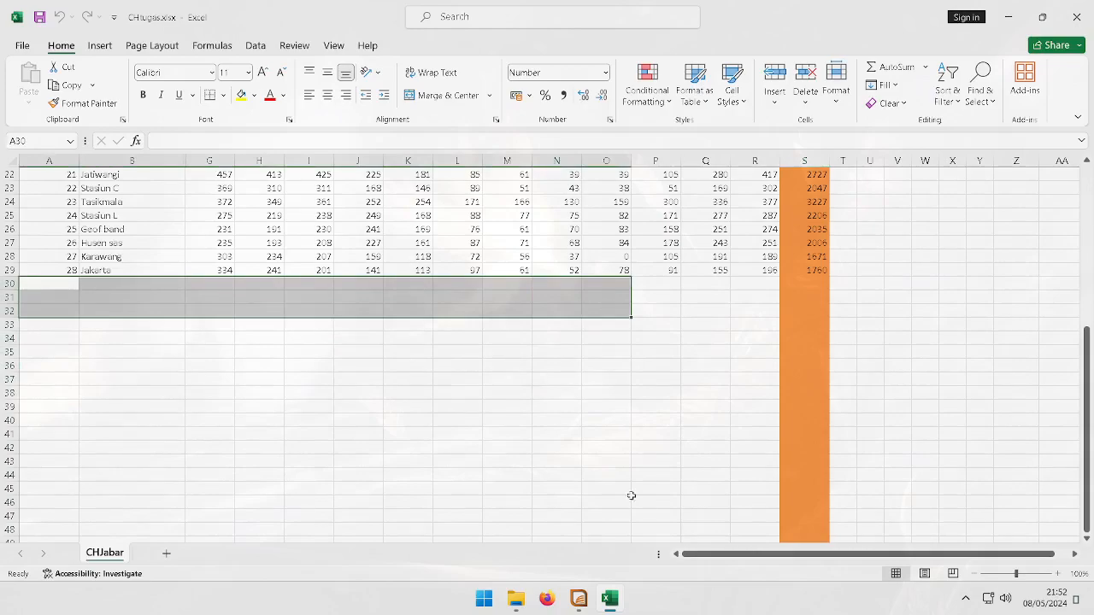
left_click(209, 310)
scroll(72, 295, "up", 3)
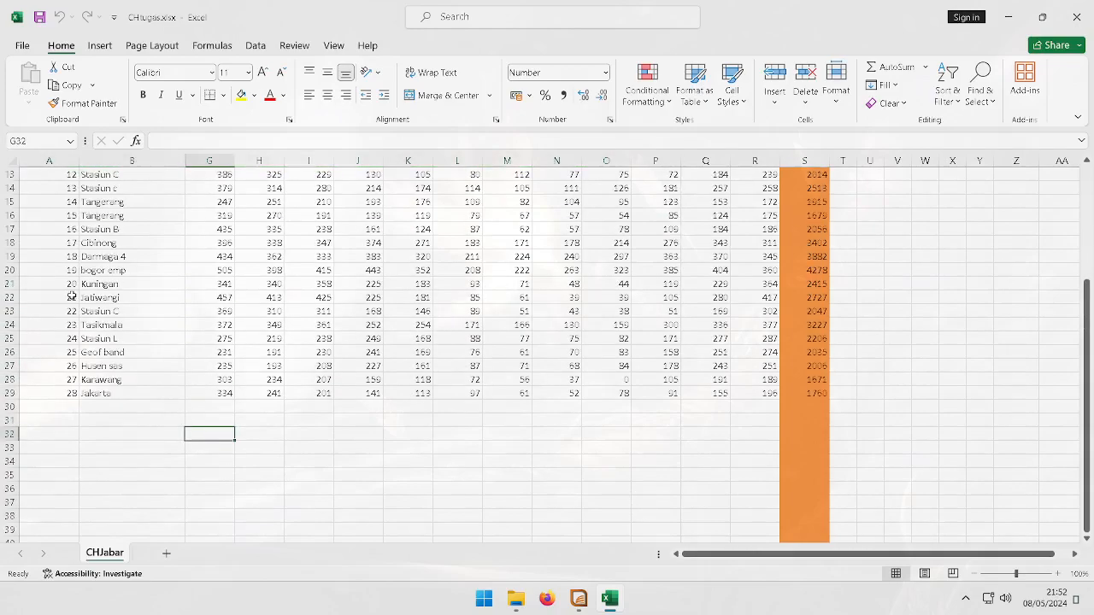
left_click_drag(61, 367, 807, 393)
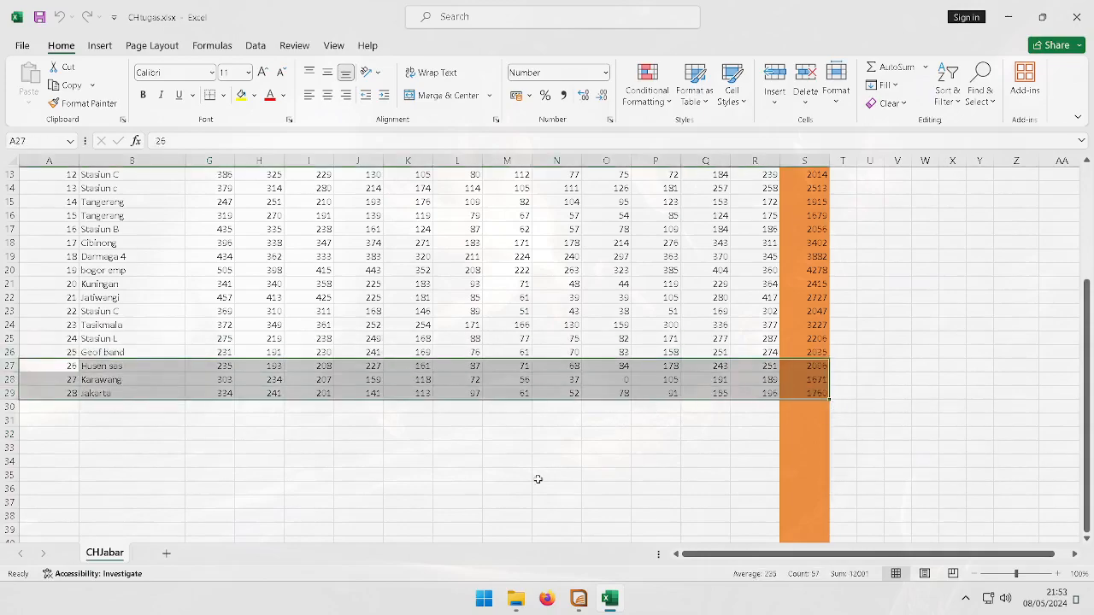
scroll(537, 480, "down", 2)
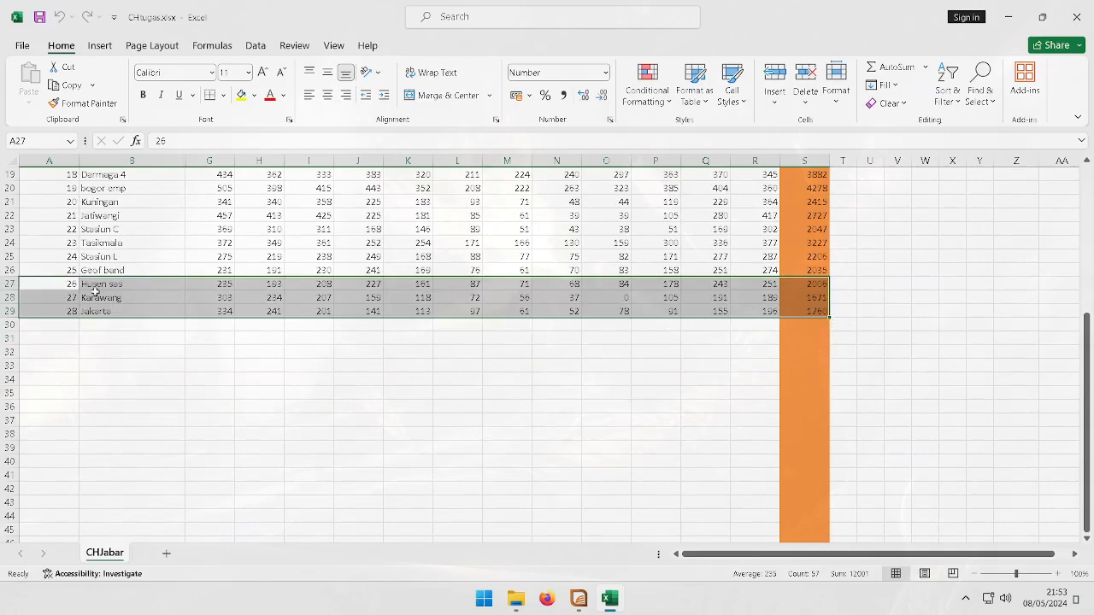
left_click_drag(828, 317, 825, 357)
left_click(209, 392)
left_click(72, 340)
left_click_drag(124, 328, 123, 257)
left_click(145, 393)
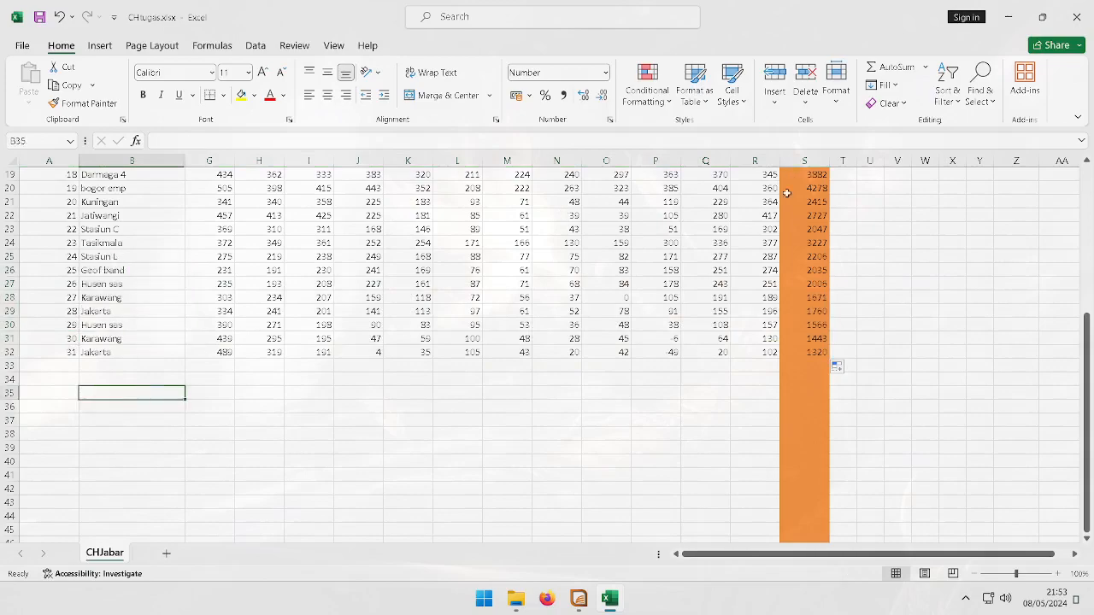
Set the OKT rainfall values of the two last new rows to 6 and 49
left_click_drag(357, 328, 637, 359)
left_click(683, 353)
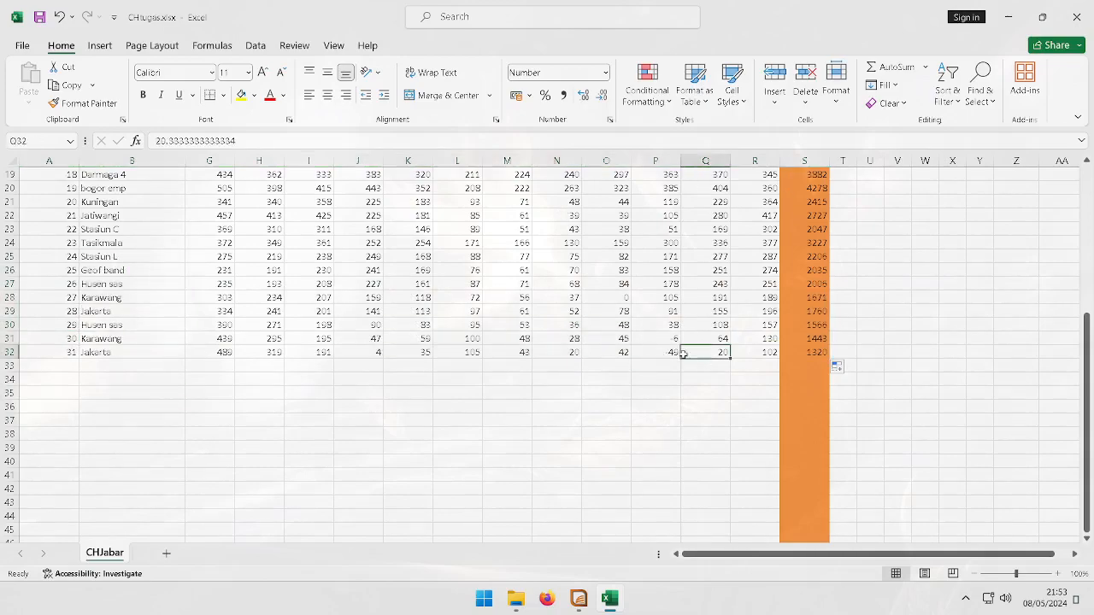
left_click(652, 340)
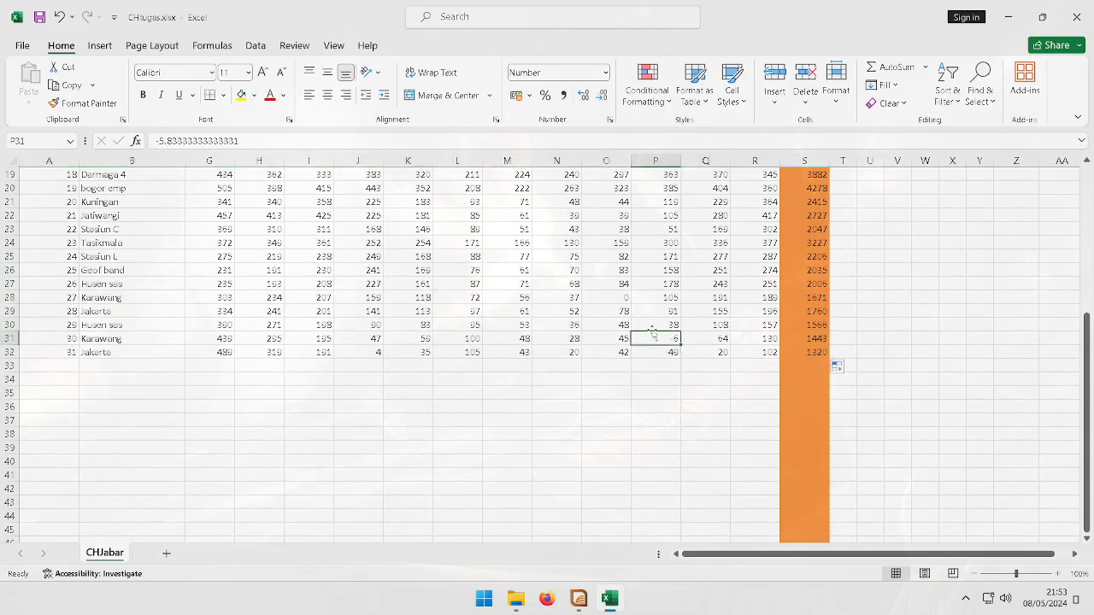
left_click_drag(657, 302, 673, 336)
left_click(715, 311)
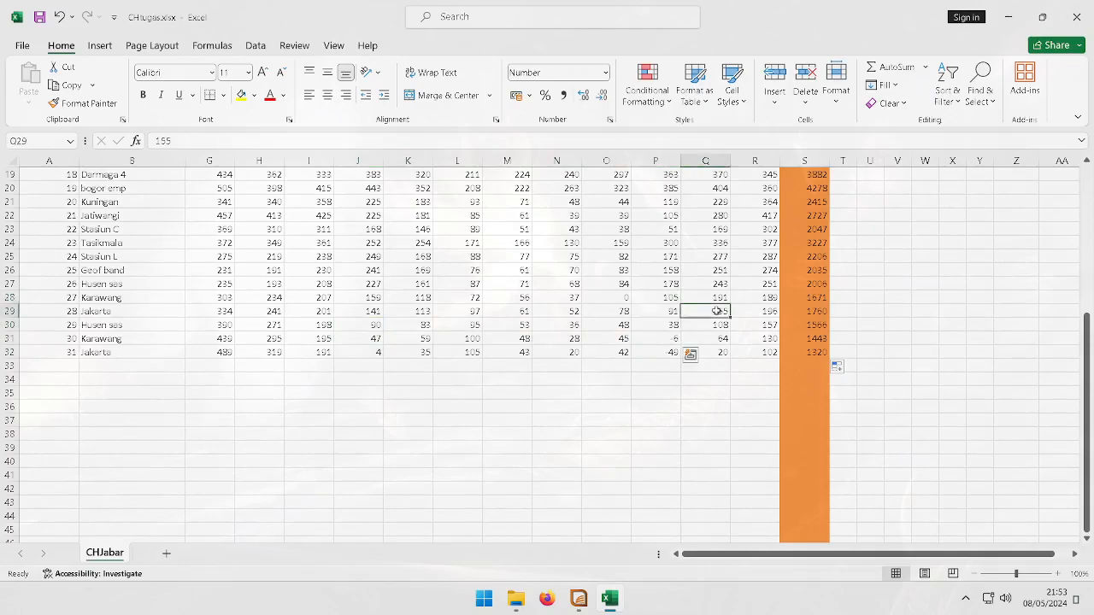
left_click(668, 340)
type("6")
key("Return")
type("49")
key("Return")
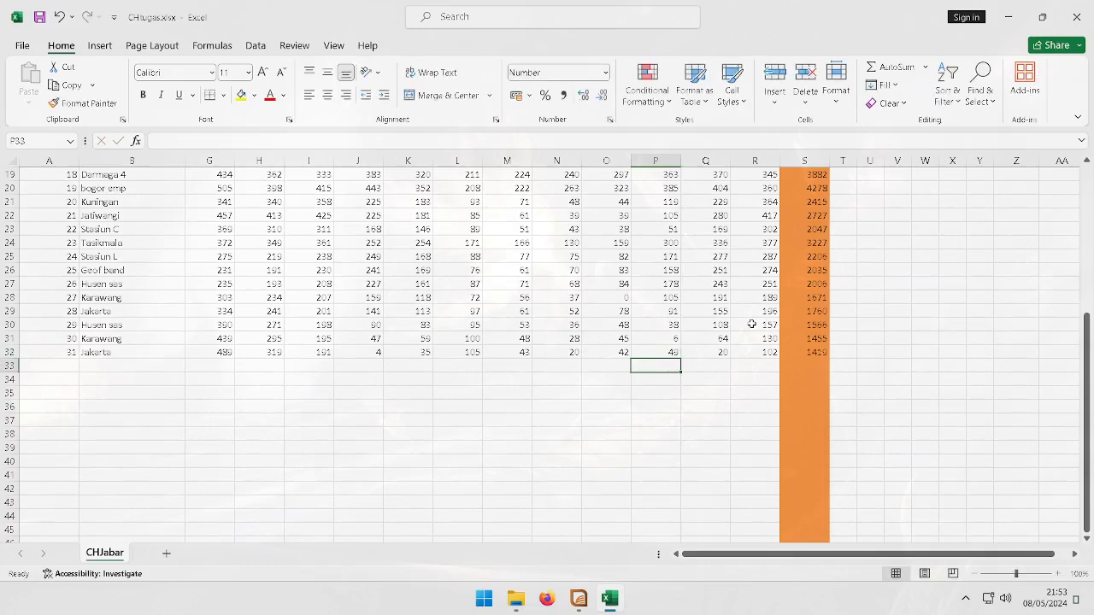
Review the updated annual totals and compare the worksheet rows with the maluku_titik browser
left_click(726, 427)
left_click(802, 342)
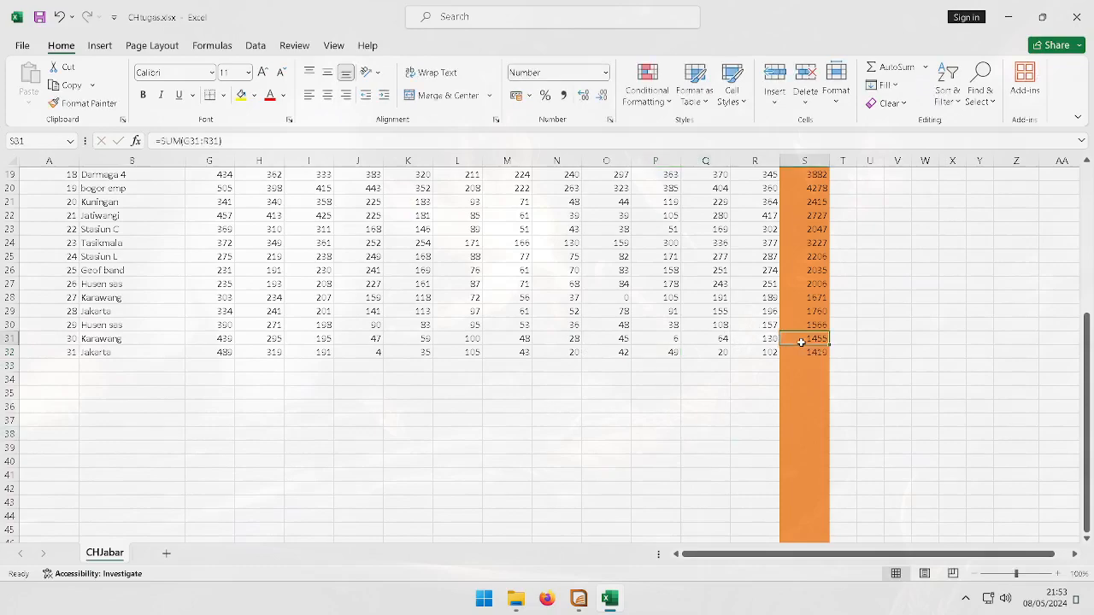
key("Up")
key("Up")
key("Up")
key("Up")
key("Up")
left_click(684, 460)
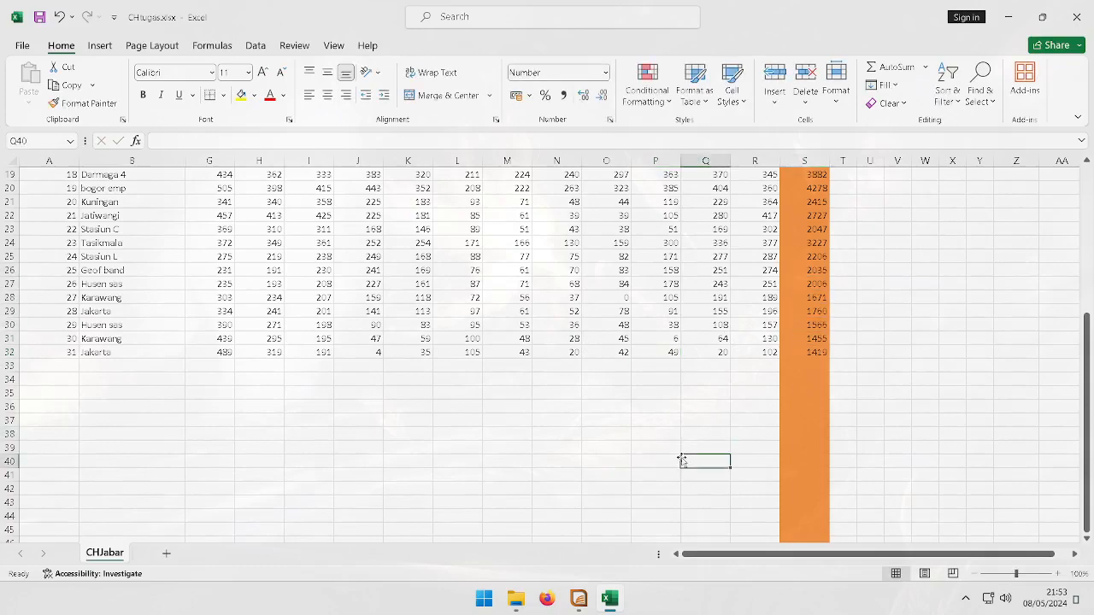
scroll(453, 409, "up", 3)
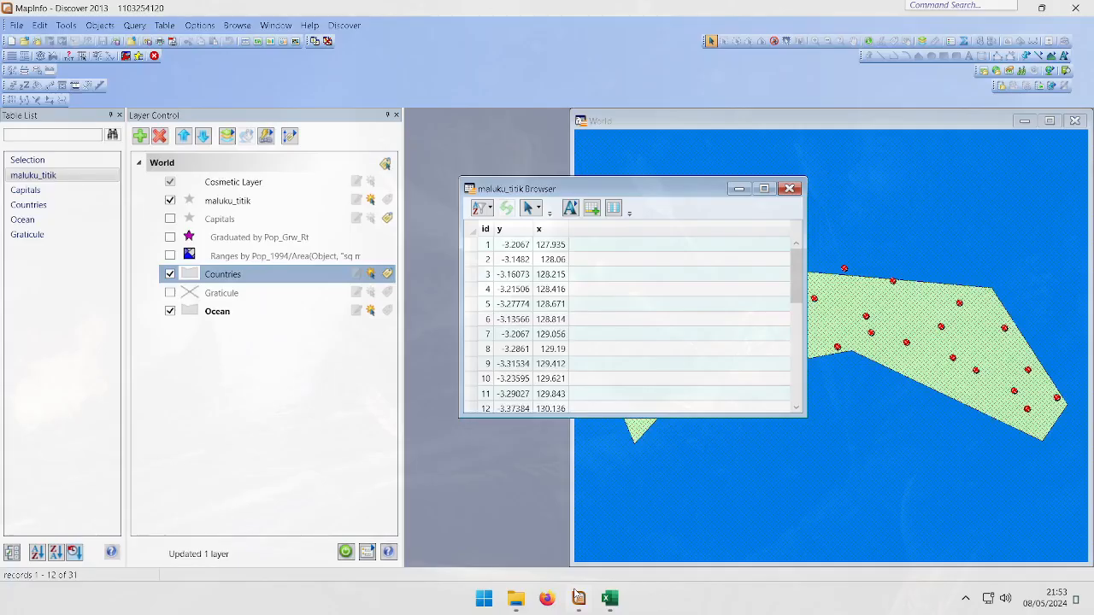
left_click(579, 599)
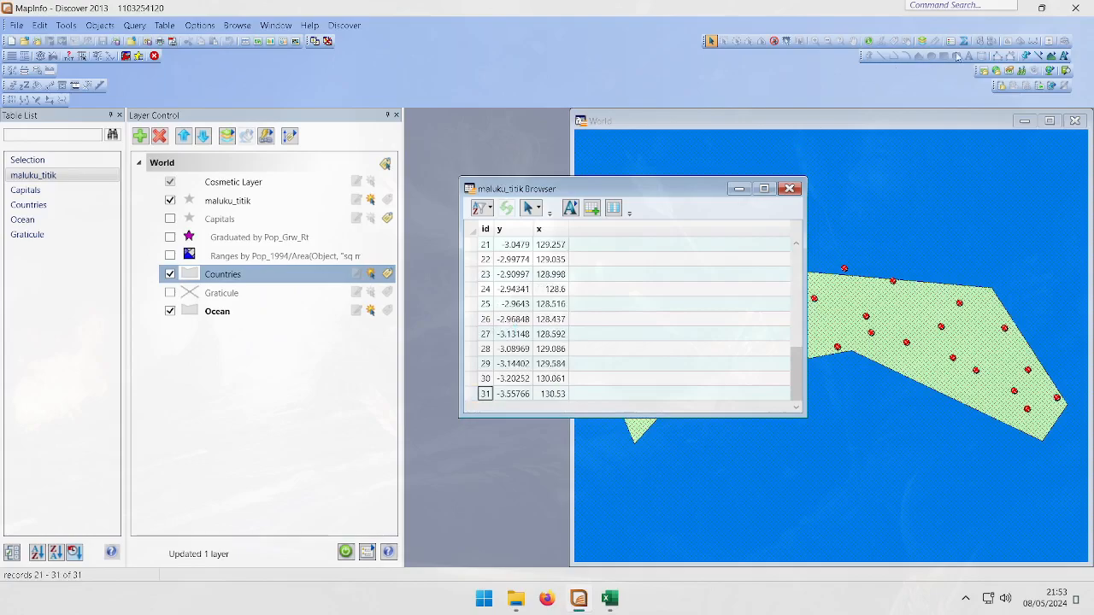
left_click(610, 598)
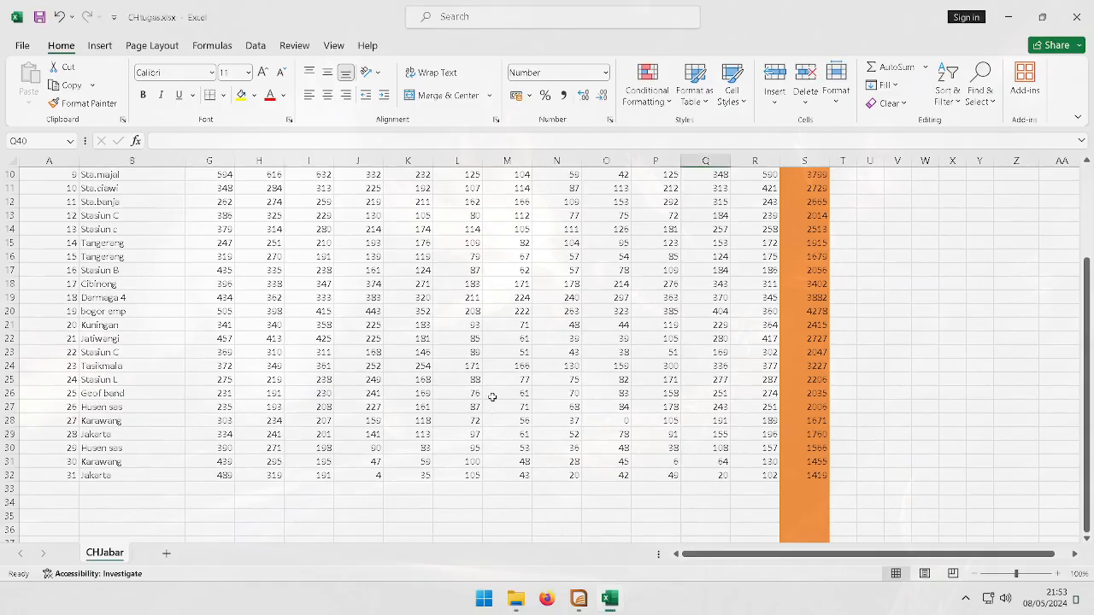
left_click(407, 384)
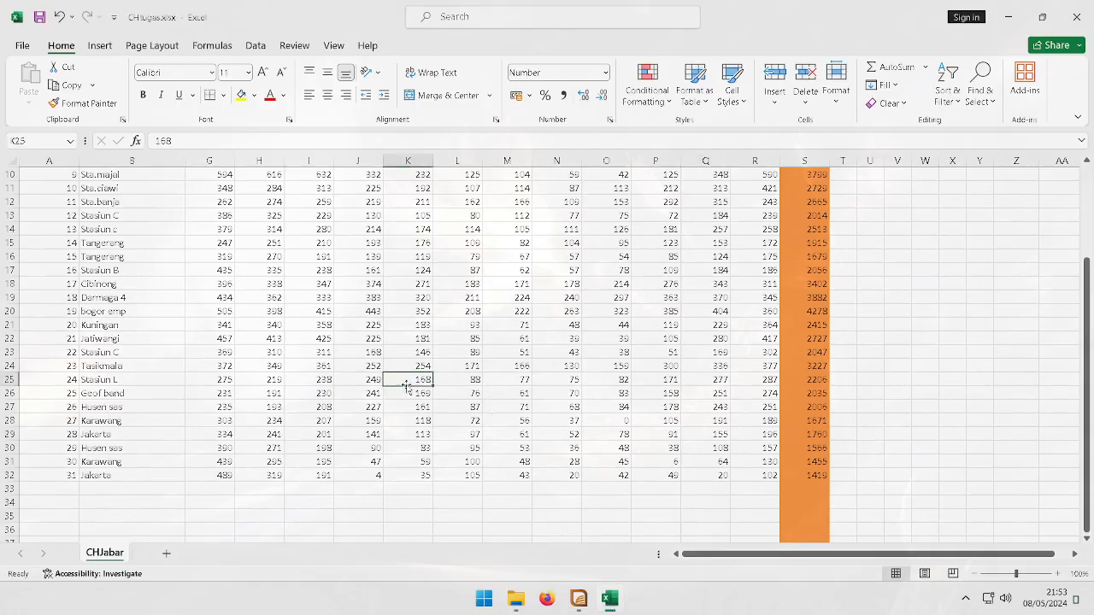
scroll(407, 384, "up", 3)
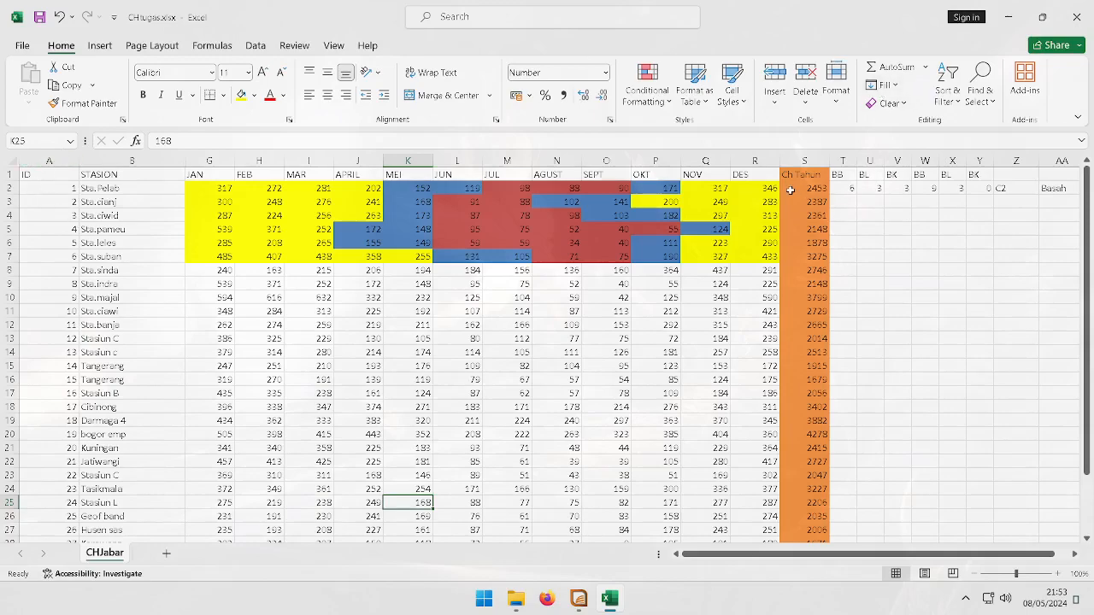
Inspect the worksheet's ID and annual total columns and the header row across all station rows
left_click(49, 161)
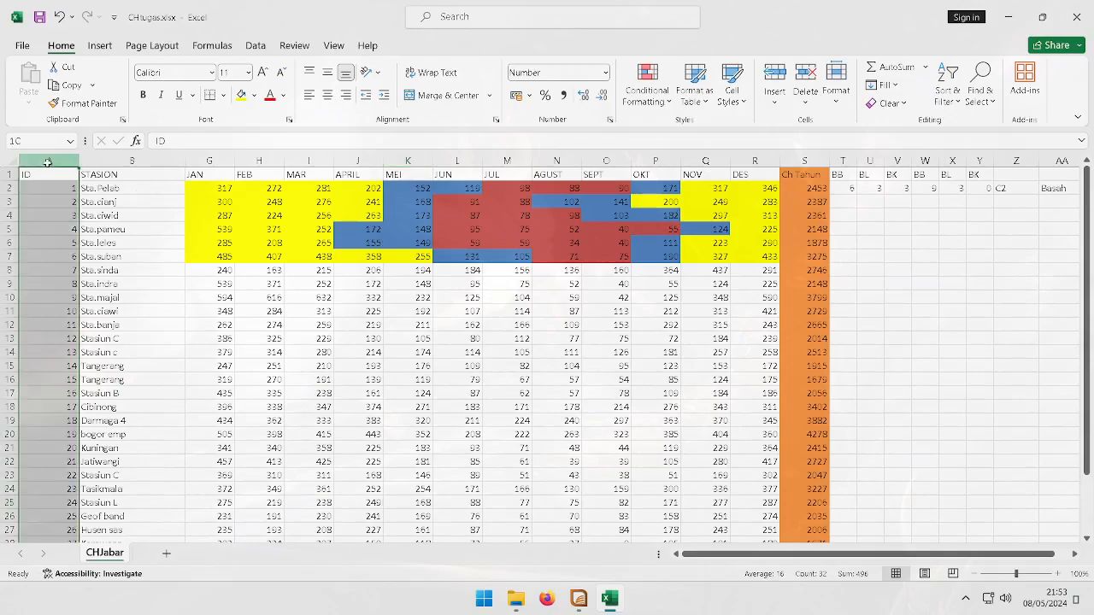
left_click(805, 162)
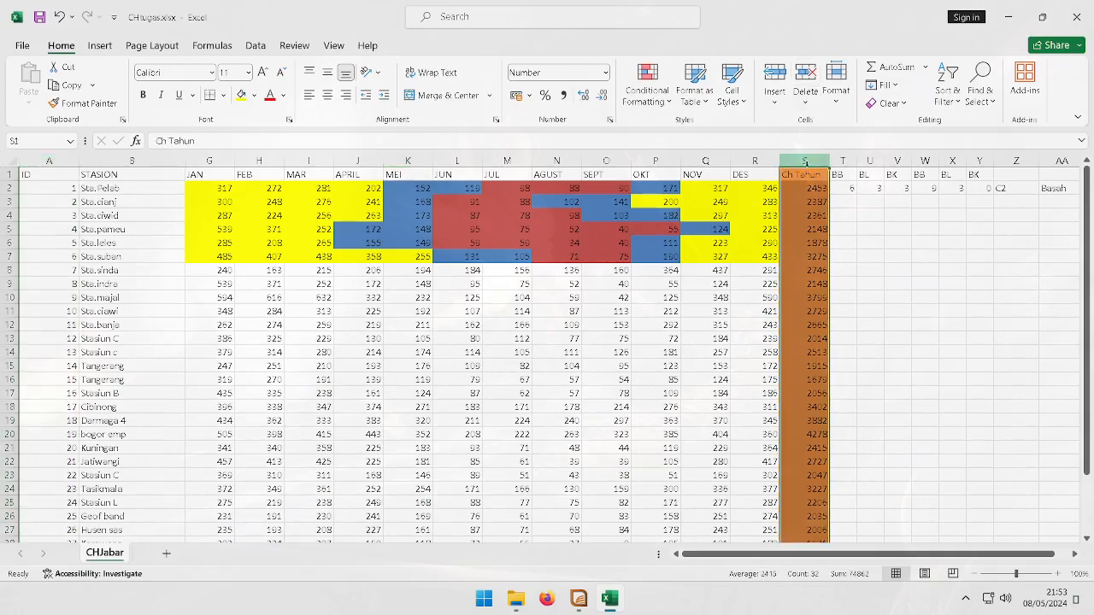
scroll(625, 238, "down", 5)
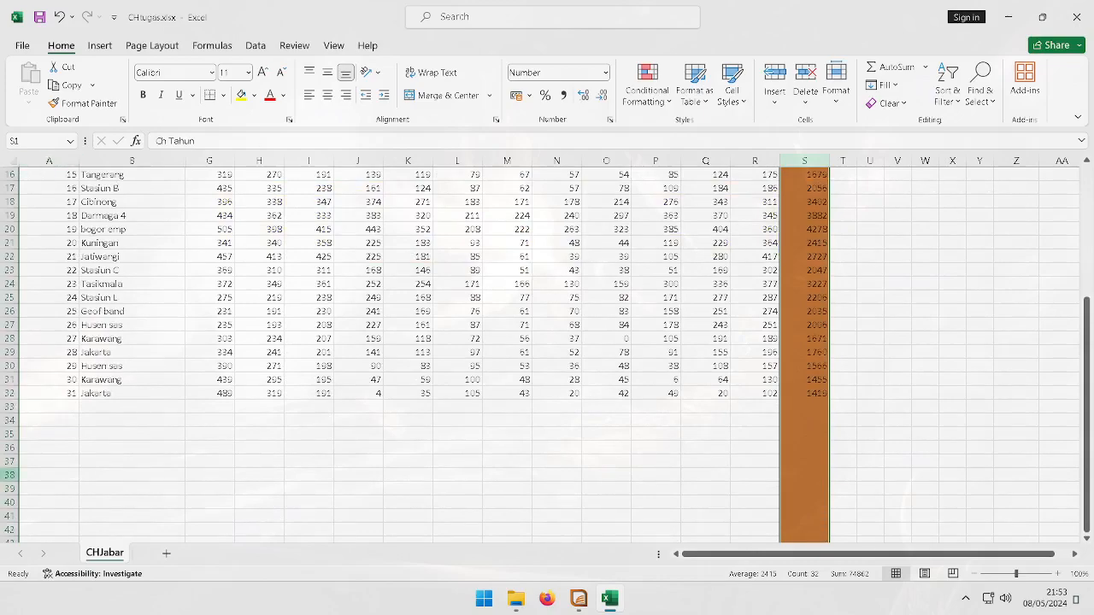
scroll(22, 228, "up", 5)
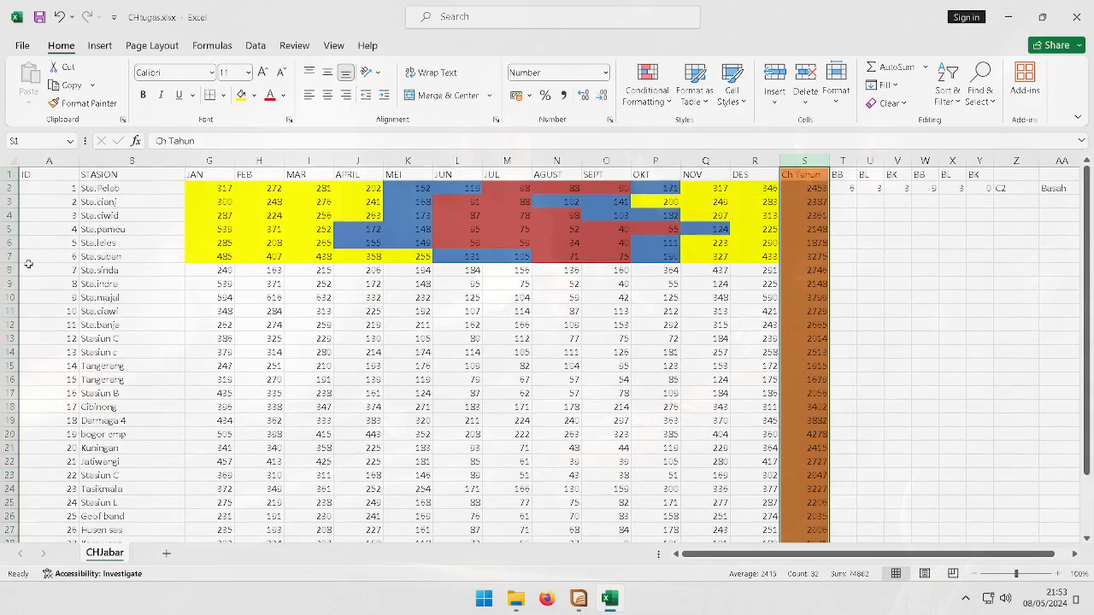
scroll(28, 264, "down", 8)
scroll(60, 276, "up", 8)
left_click(29, 174)
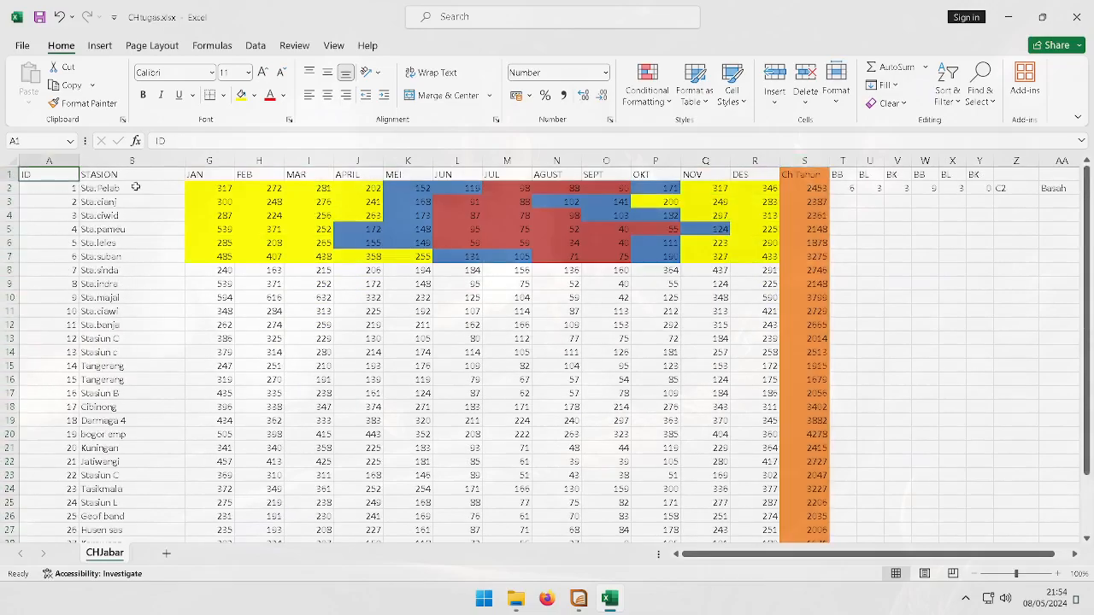
double_click(41, 180)
scroll(73, 224, "up", 6)
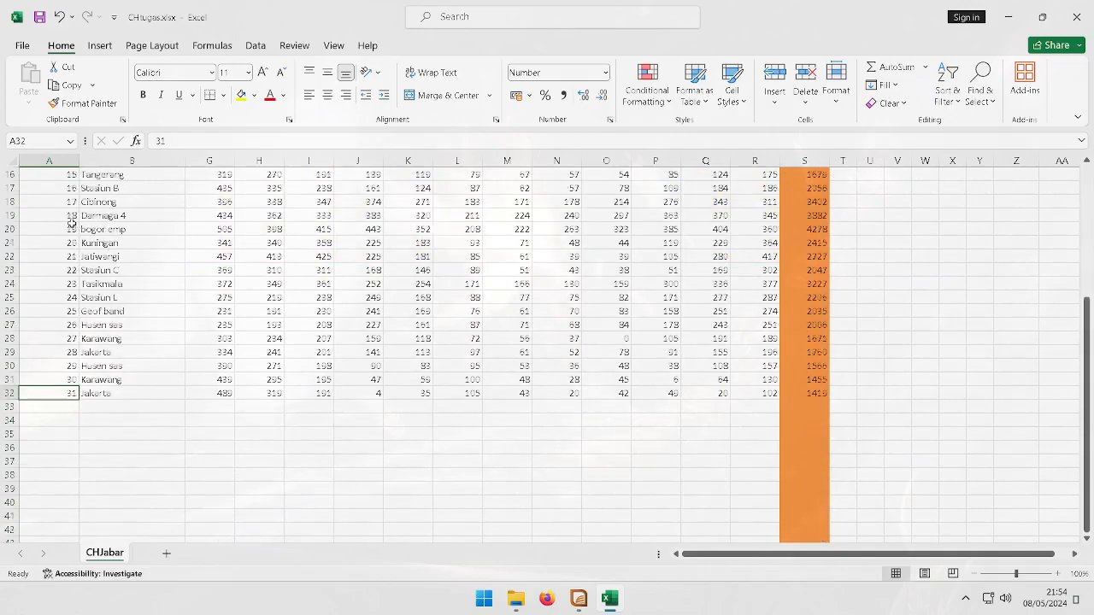
left_click_drag(43, 177, 799, 172)
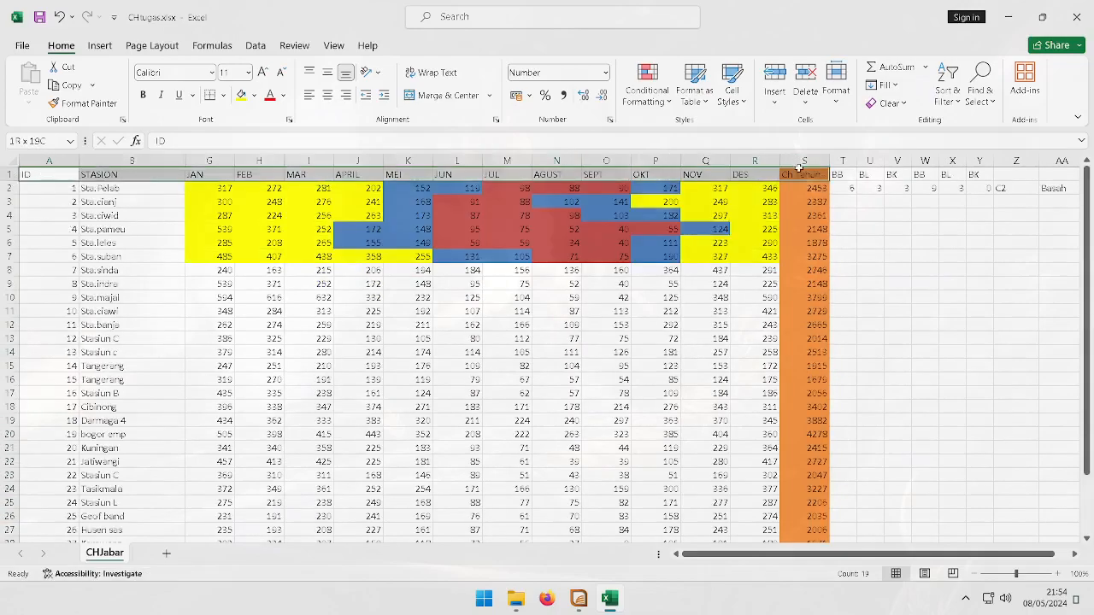
scroll(83, 223, "down", 10)
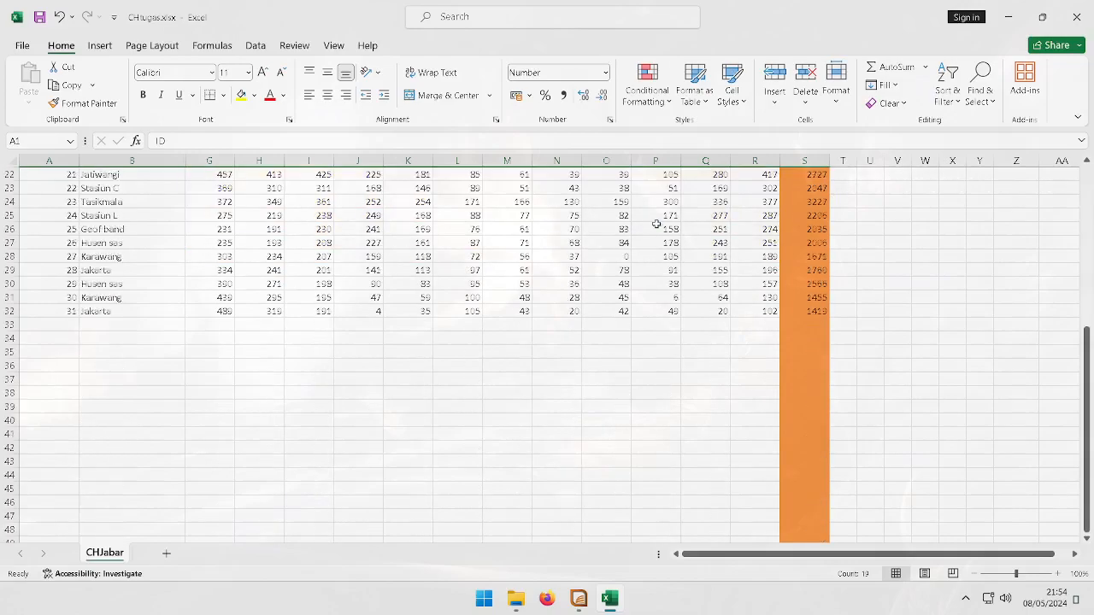
Close the CHtugas.xlsx workbook and return to the MapInfo session with the maluku_titik browser
left_click(118, 254)
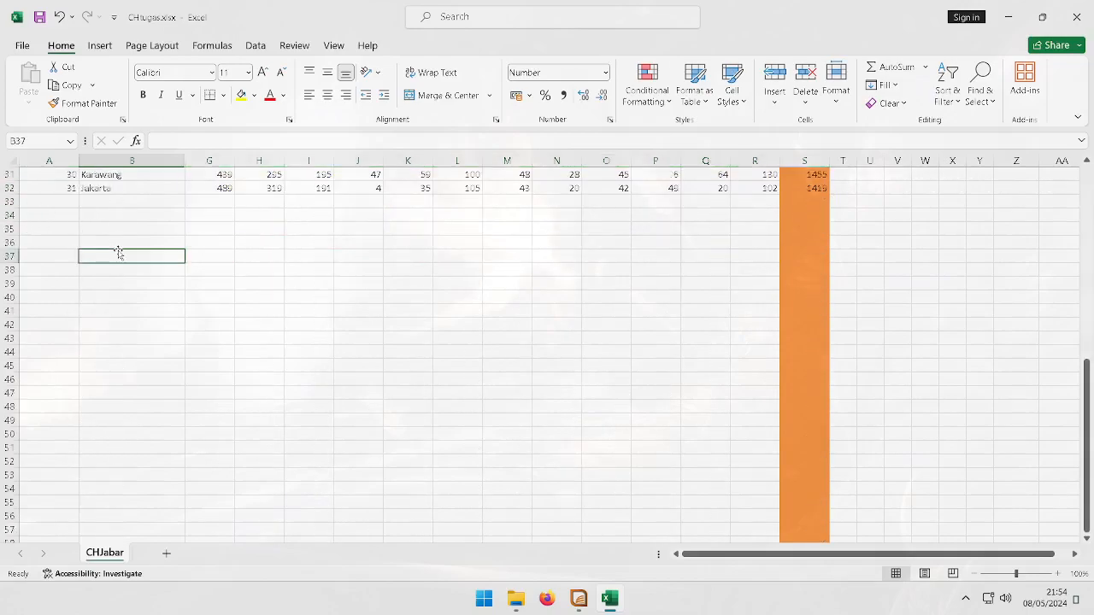
scroll(119, 253, "up", 10)
left_click(210, 351)
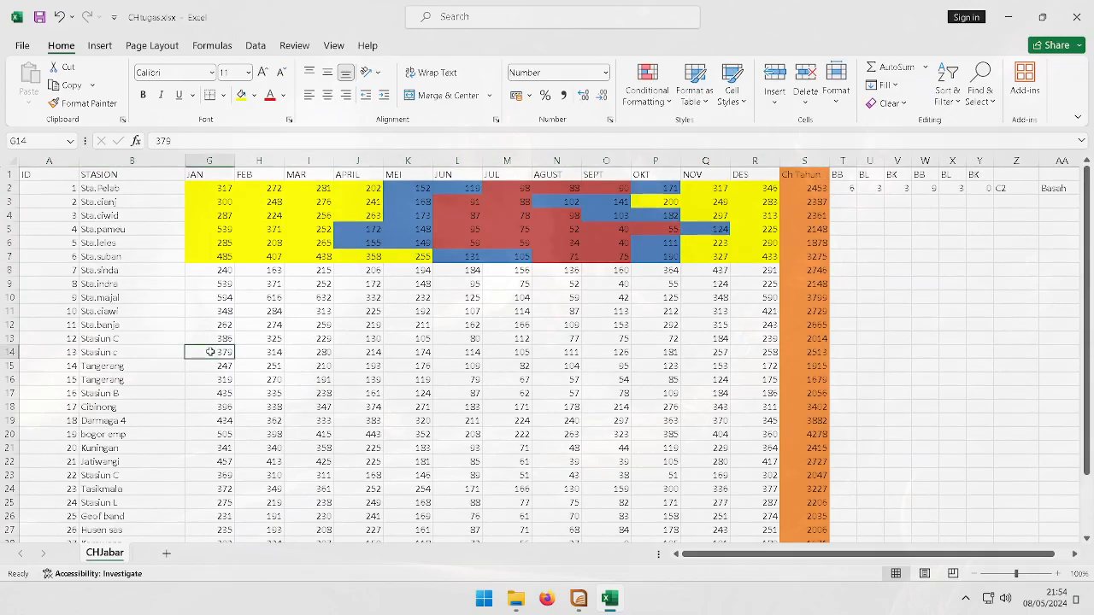
left_click(1076, 17)
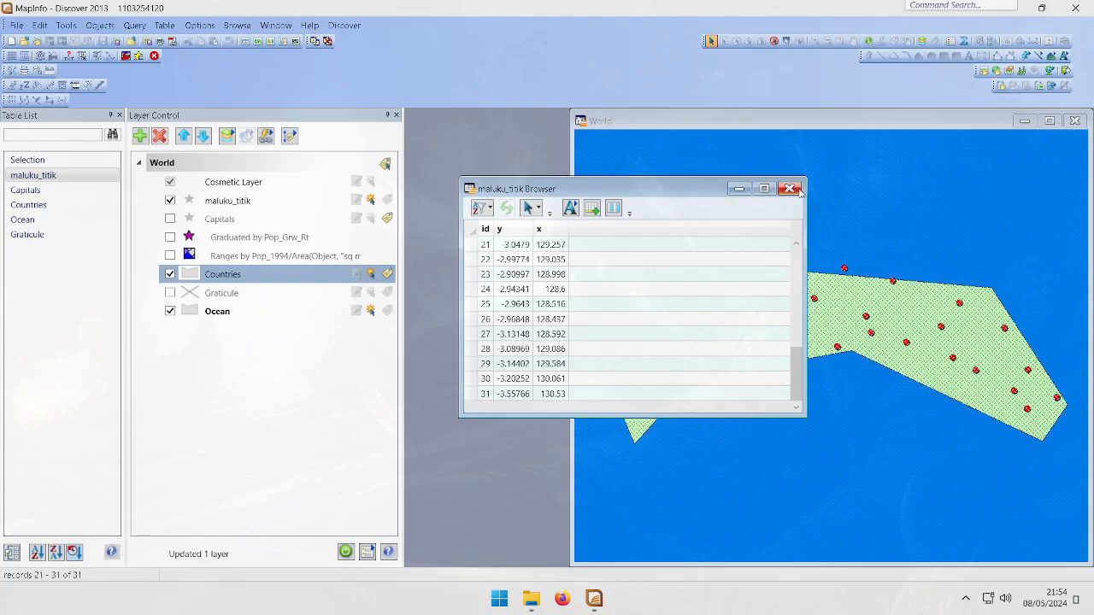
Close the maluku_titik browser and open the CHtugas Excel workbook from the MapInfo Data Praktek folder
left_click(794, 190)
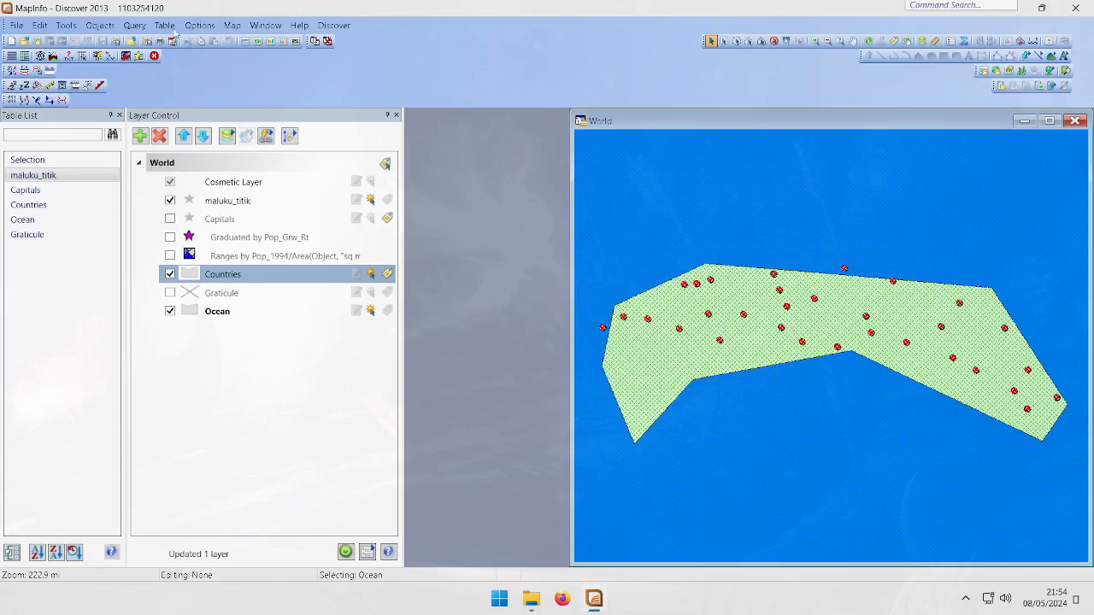
left_click(16, 26)
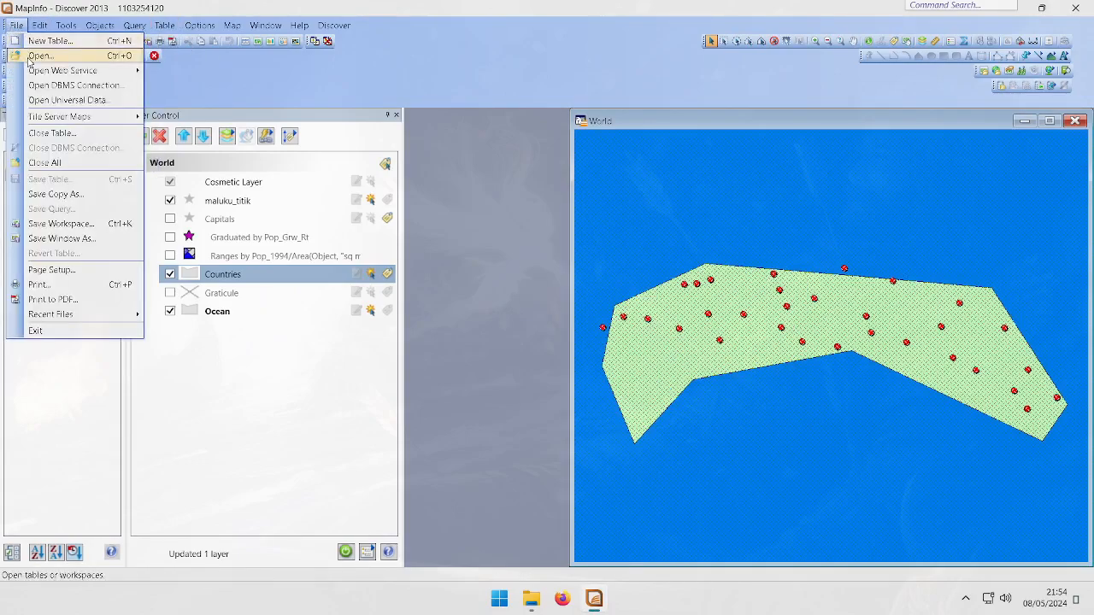
left_click(30, 58)
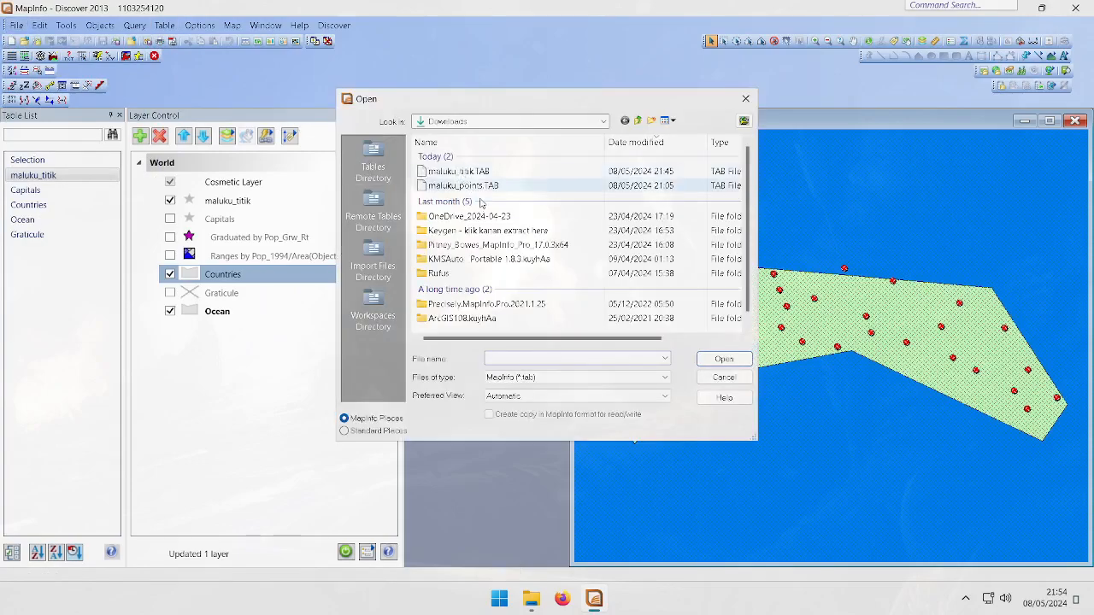
left_click(367, 171)
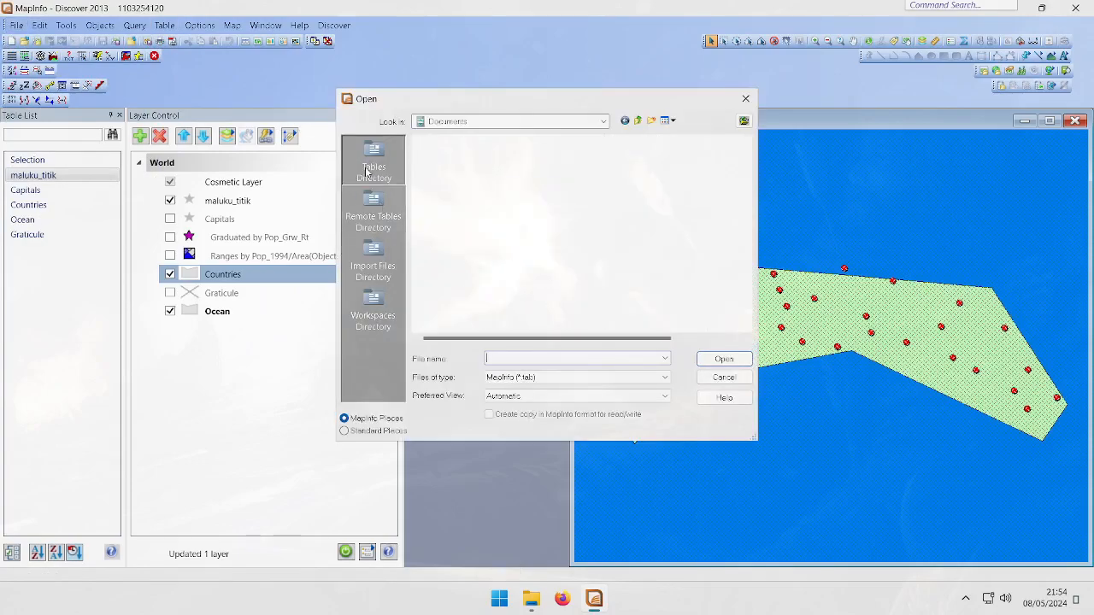
left_click(612, 378)
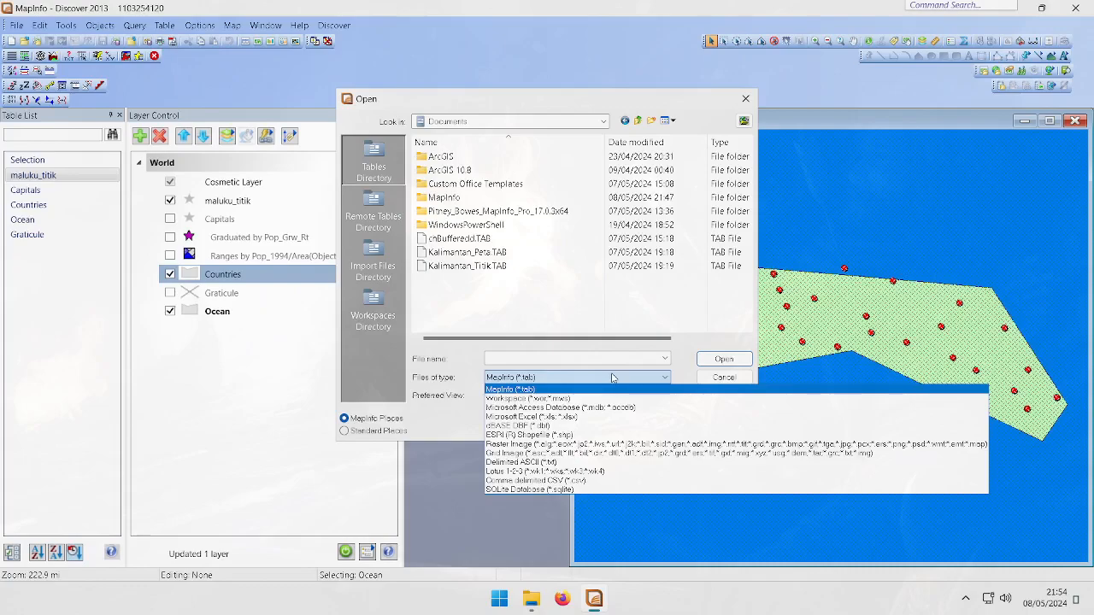
left_click(596, 310)
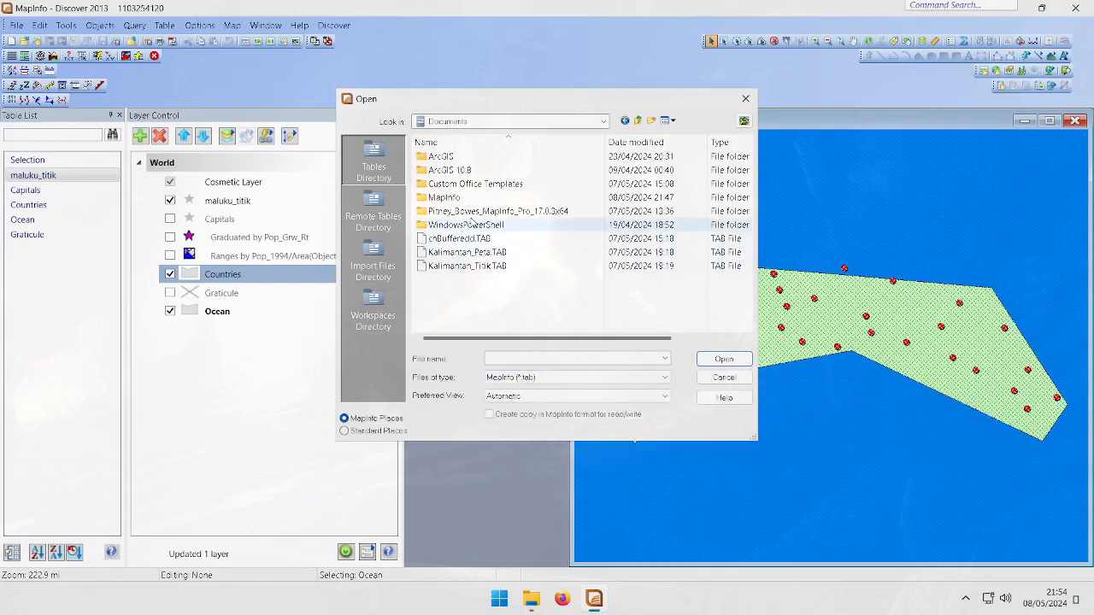
left_click(528, 383)
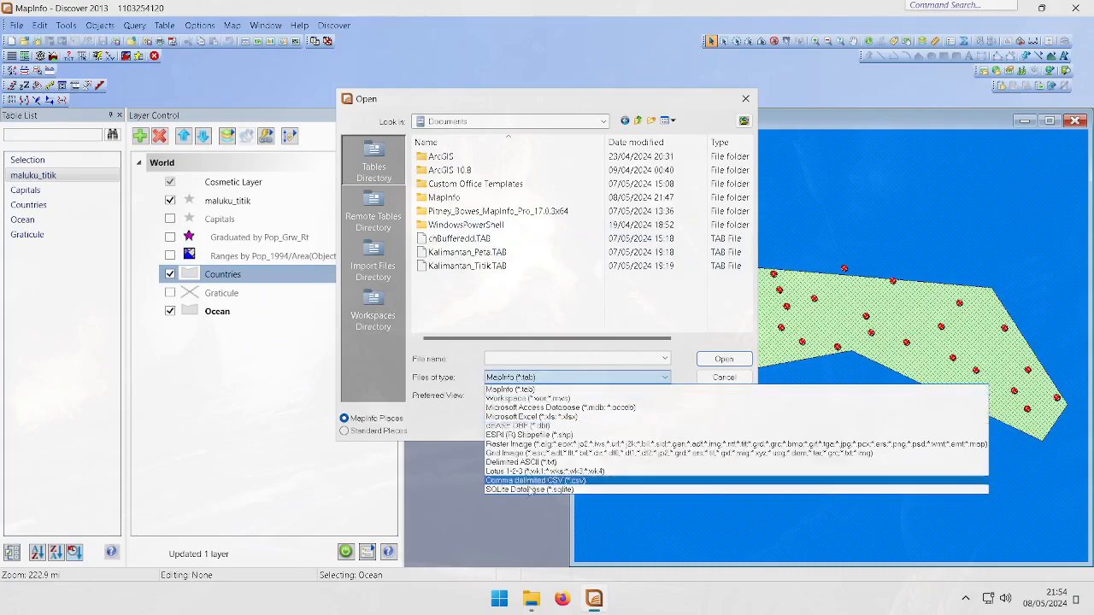
left_click(538, 418)
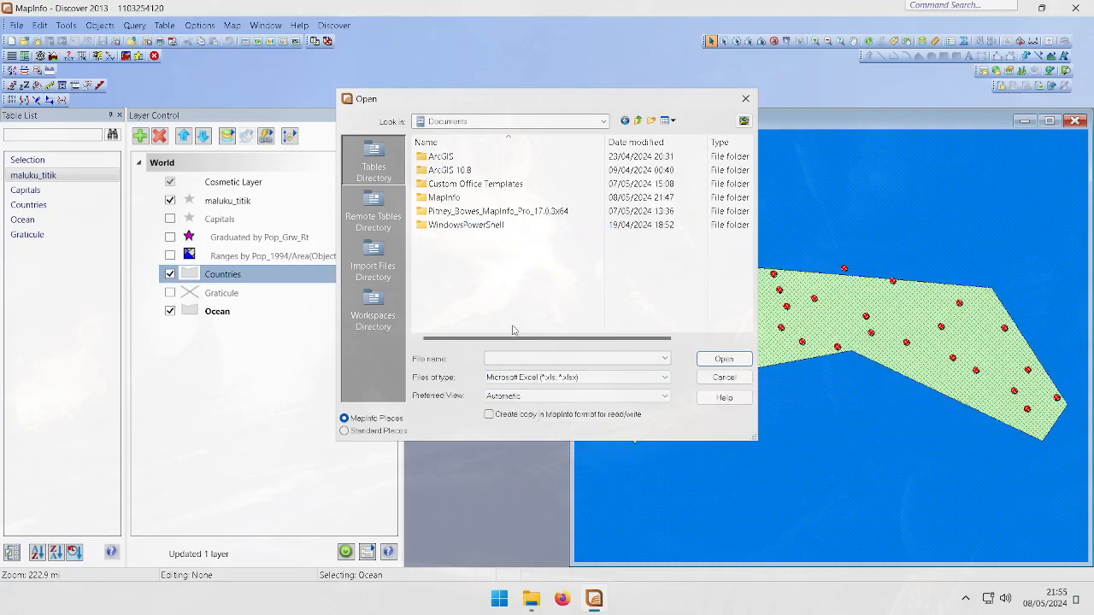
left_click(372, 164)
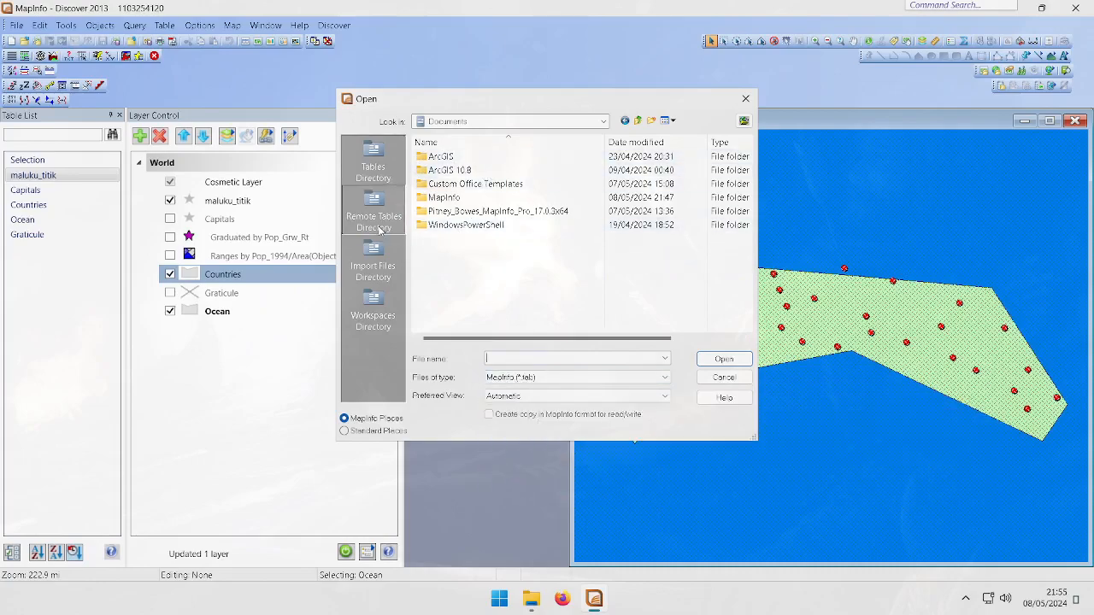
double_click(461, 198)
left_click(551, 377)
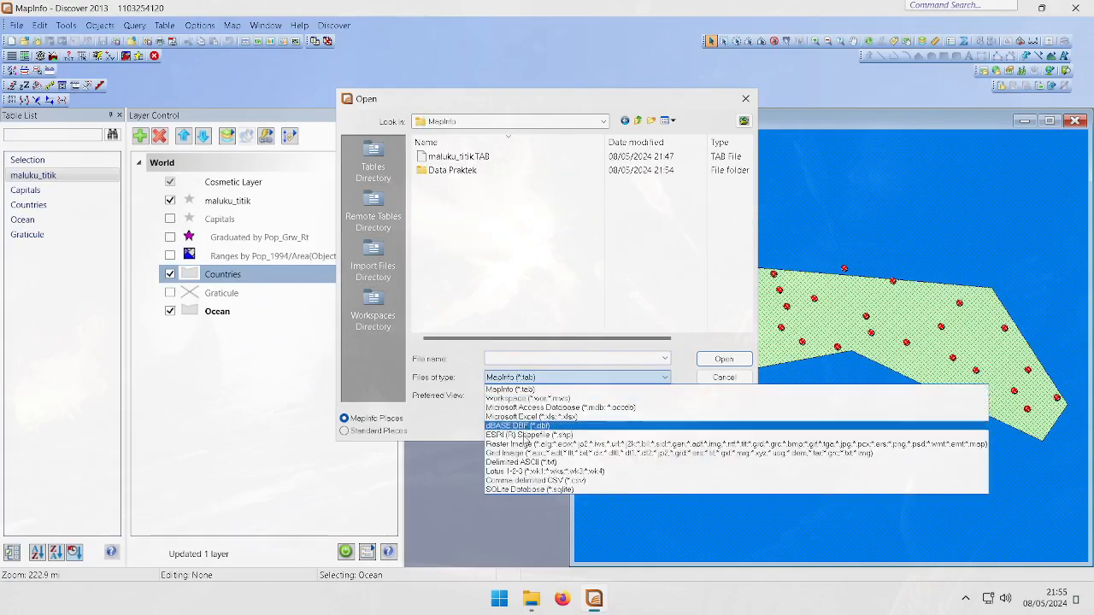
left_click(552, 417)
double_click(466, 161)
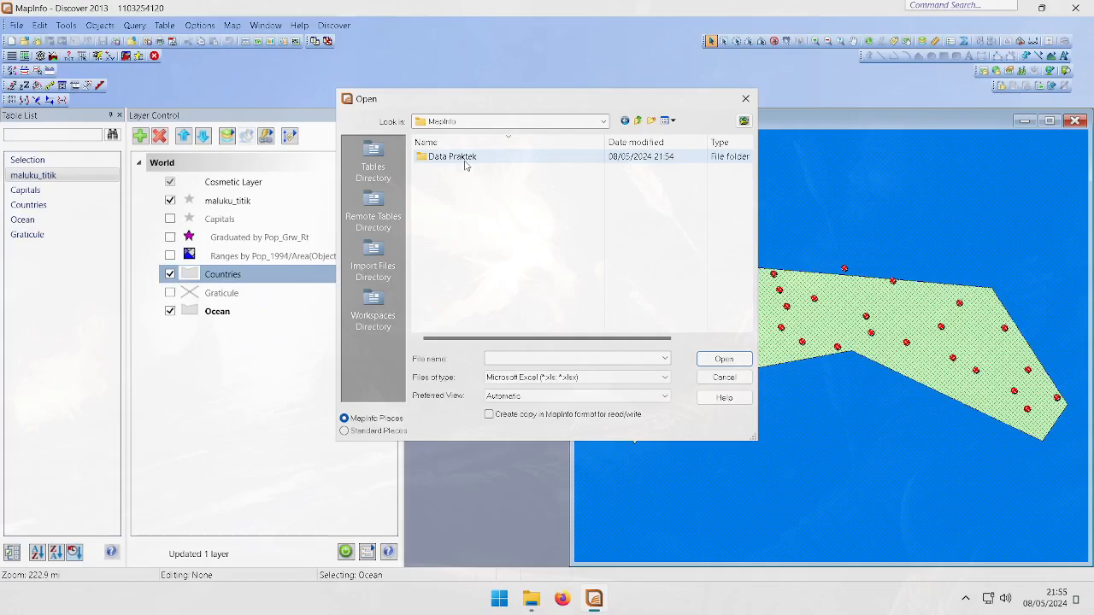
double_click(451, 238)
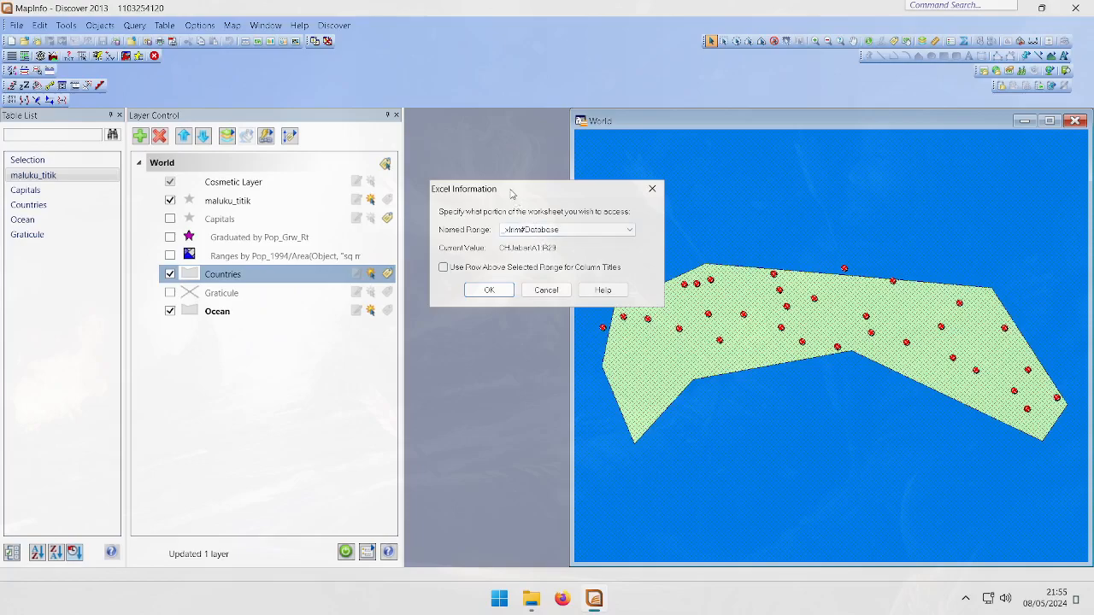
Set the worksheet range to CHJabar!A2:S32, using the row above as column titles, and accept the Excel import settings
left_click_drag(511, 193, 491, 101)
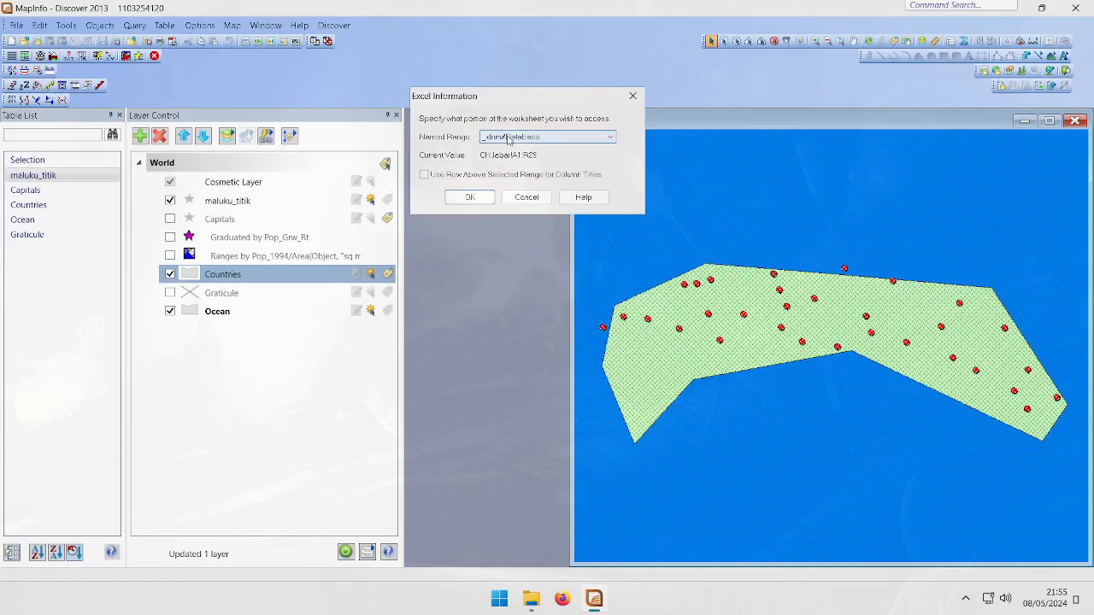
left_click(509, 138)
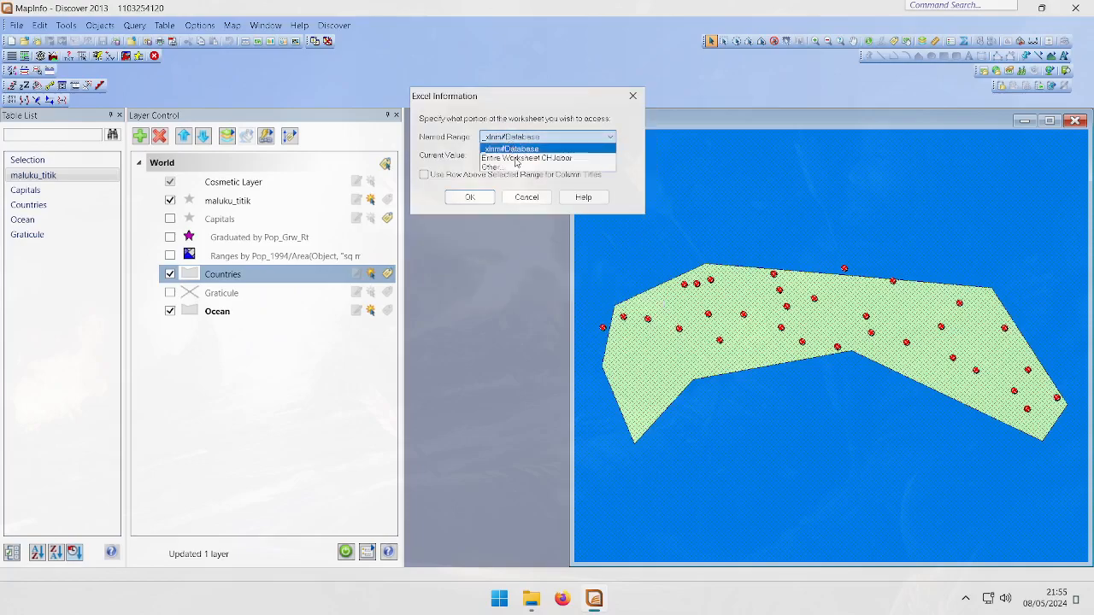
left_click(519, 169)
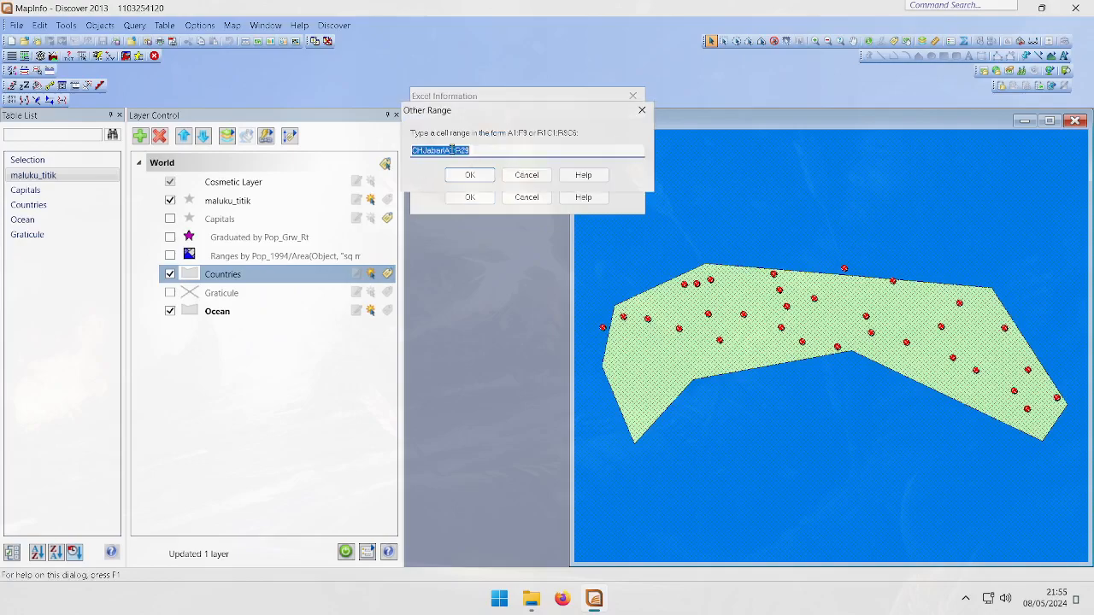
left_click(411, 152)
left_click_drag(412, 151, 456, 150)
left_click(437, 151)
left_click_drag(483, 111, 553, 69)
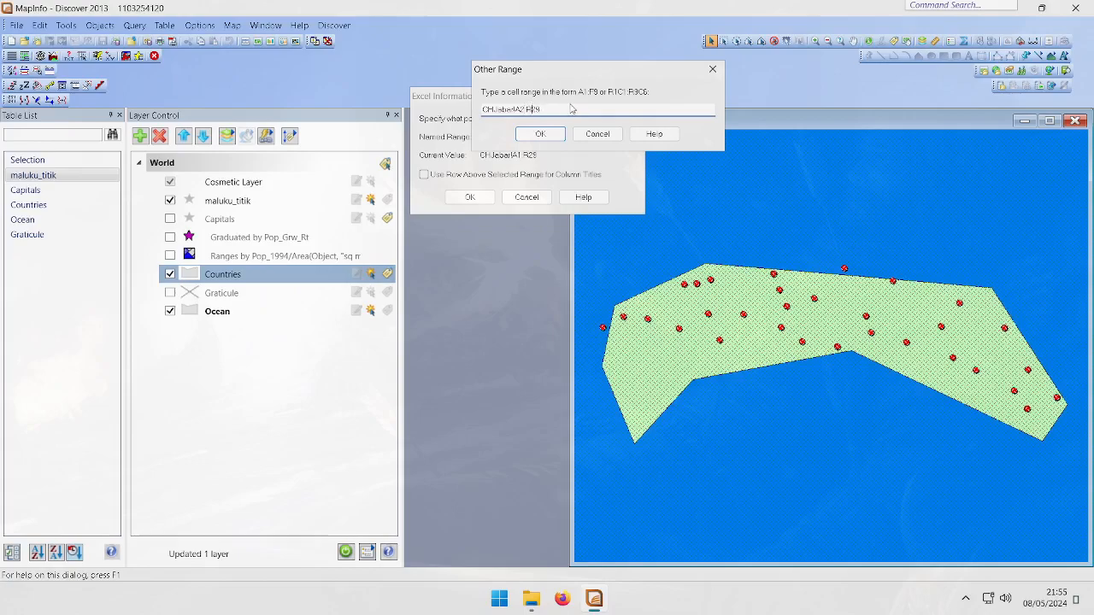
key("BackSpace")
type("S3")
left_click(542, 134)
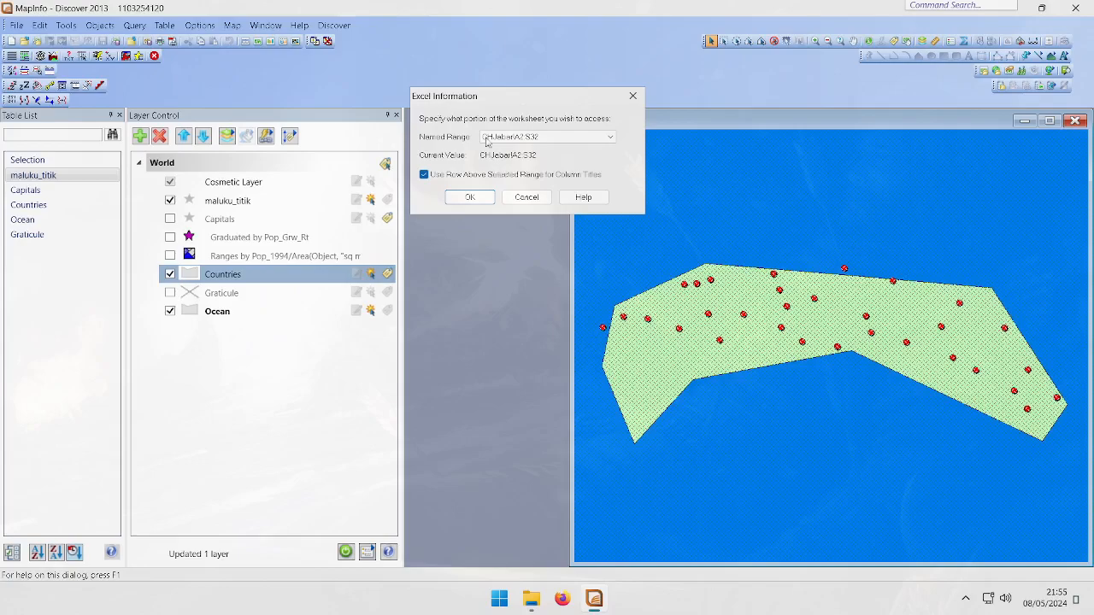
left_click(471, 198)
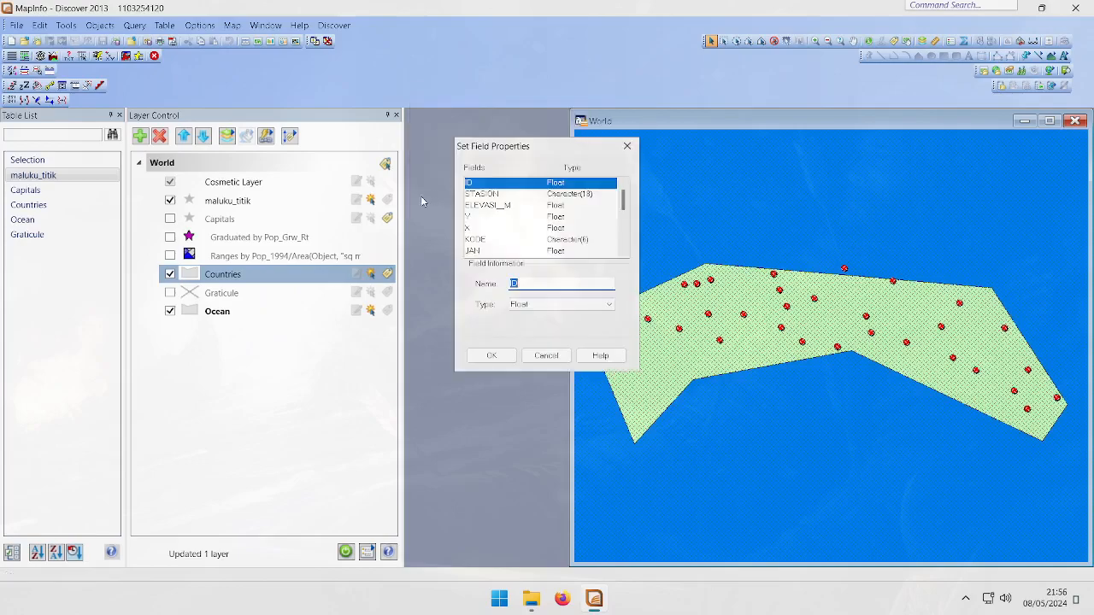
Review the imported field names and types such as STASION, KODE and NOV, and accept the field properties
scroll(565, 217, "down", 4)
left_click(564, 251)
left_click(563, 195)
left_click(545, 184)
scroll(571, 189, "down", 5)
left_click(561, 229)
left_click(554, 303)
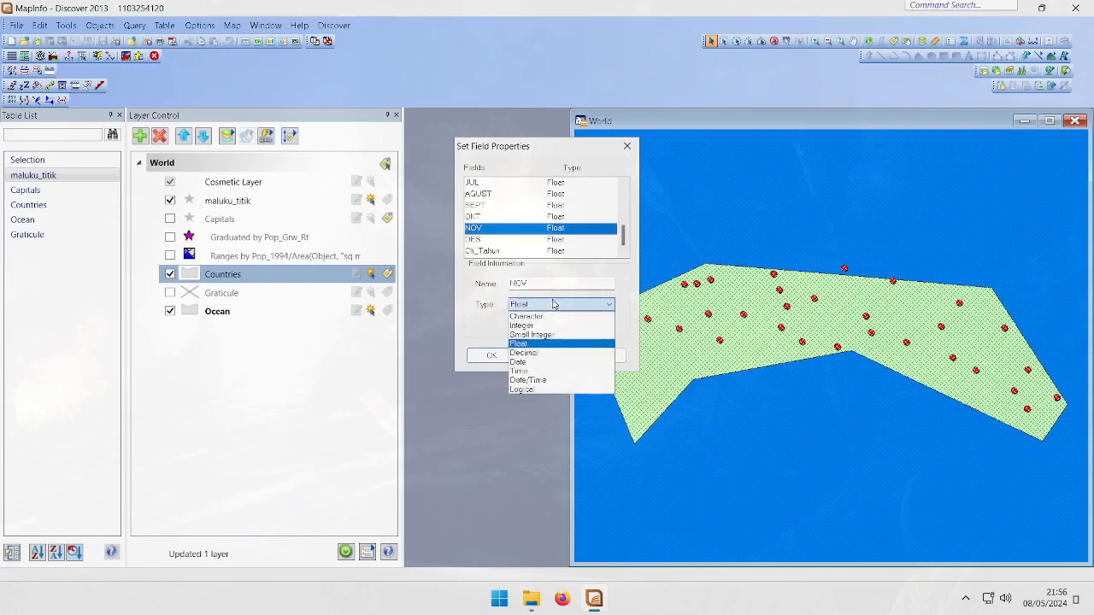
left_click(554, 303)
scroll(551, 238, "up", 5)
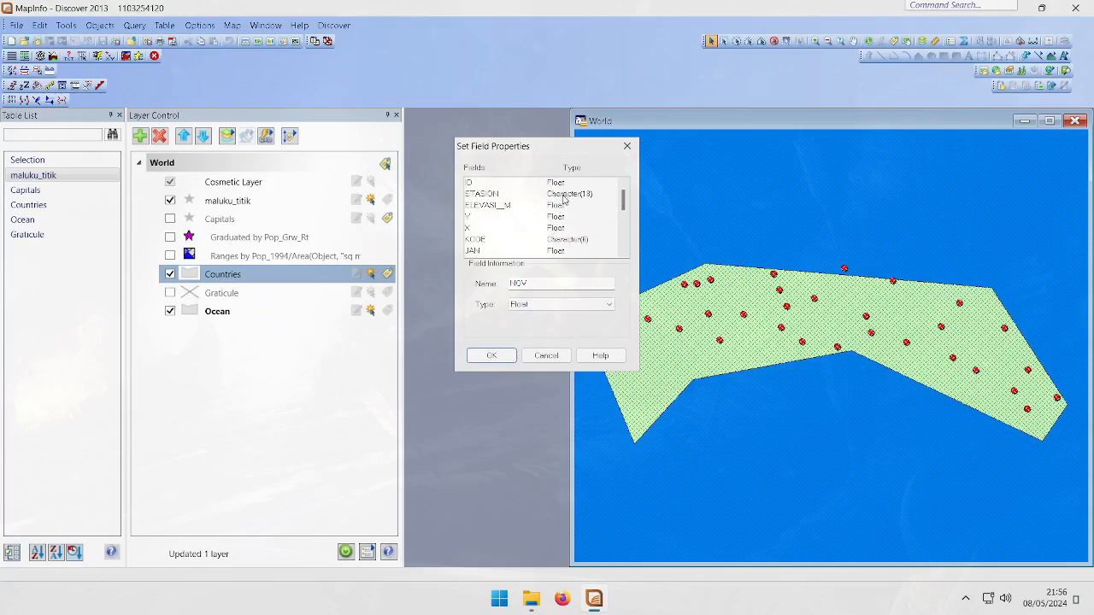
left_click(566, 194)
left_click(560, 242)
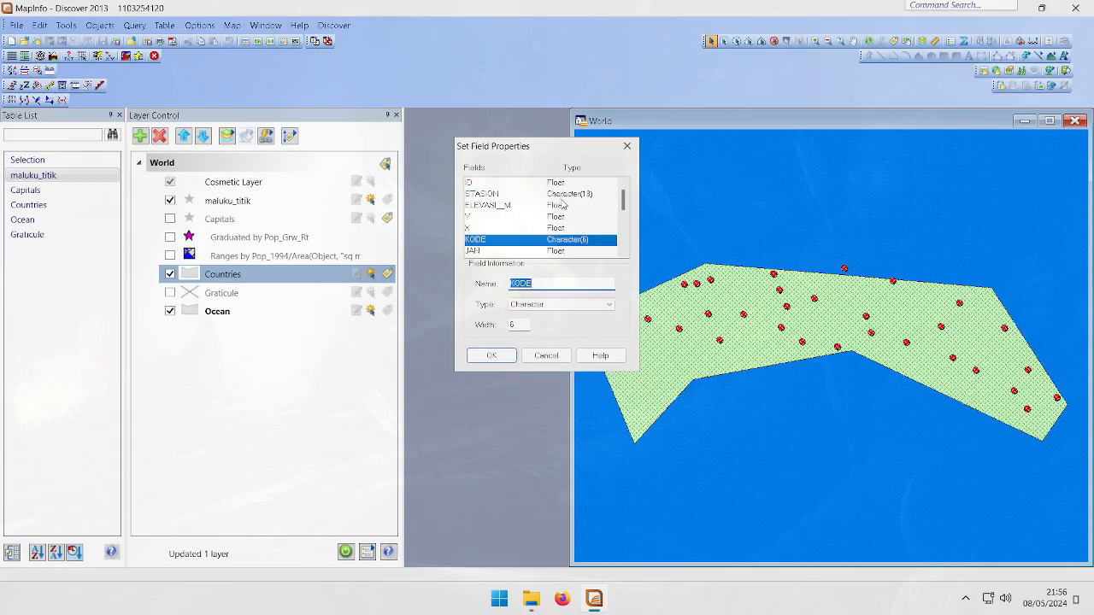
scroll(564, 204, "down", 5)
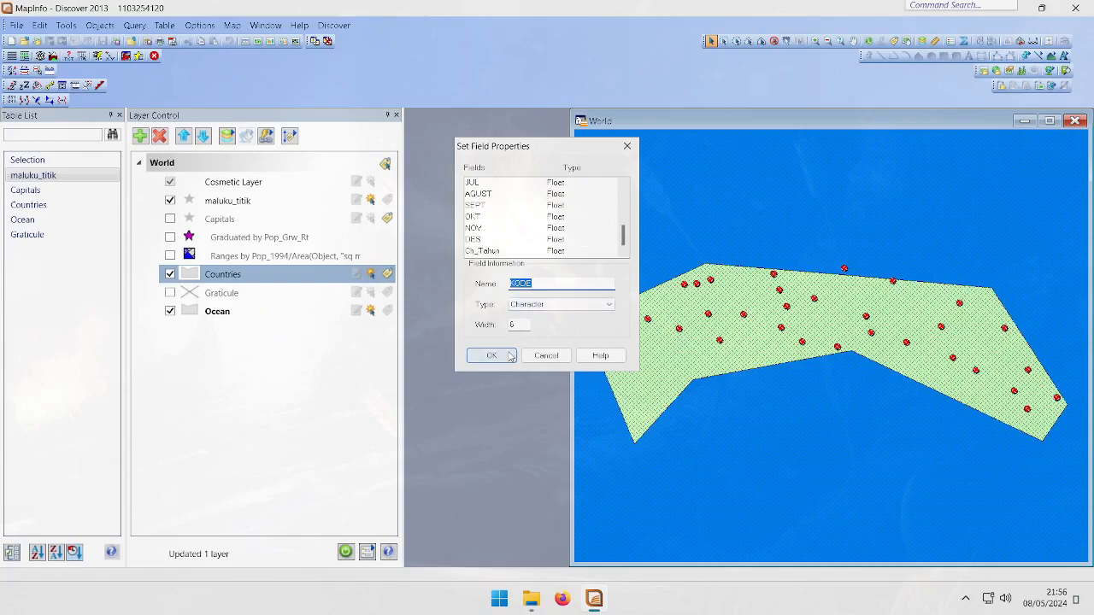
left_click(491, 355)
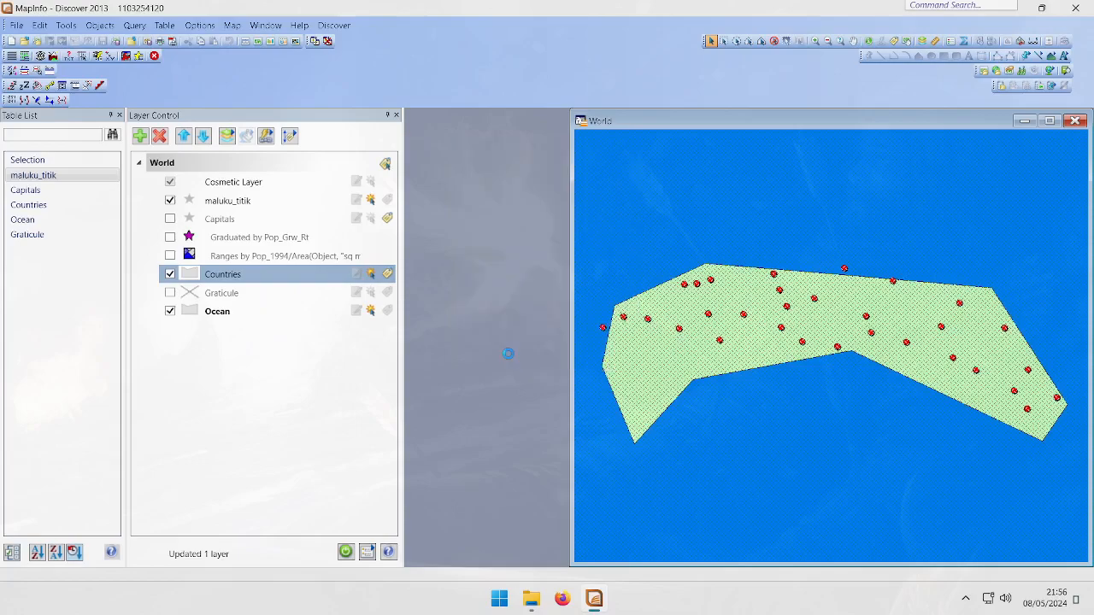
mouse_move(611, 213)
left_mouse_down()
mouse_move(547, 191)
mouse_move(498, 191)
mouse_move(709, 196)
mouse_move(605, 204)
left_mouse_up()
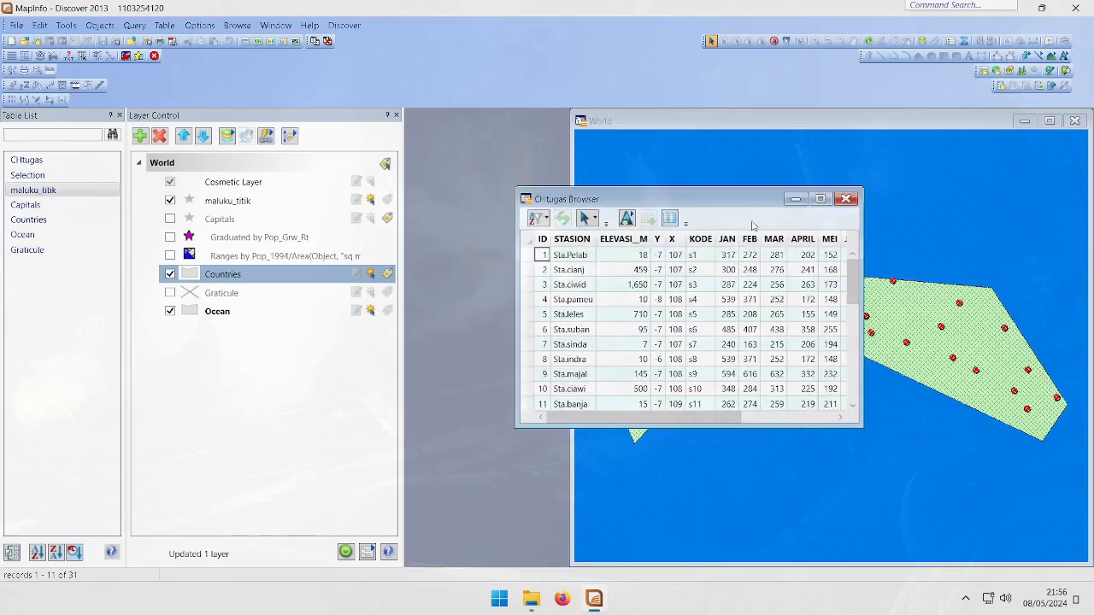
Close the CHtugas browser and export the CHtugas table as CHtugas.MIF into the MapInfo folder
left_click(846, 199)
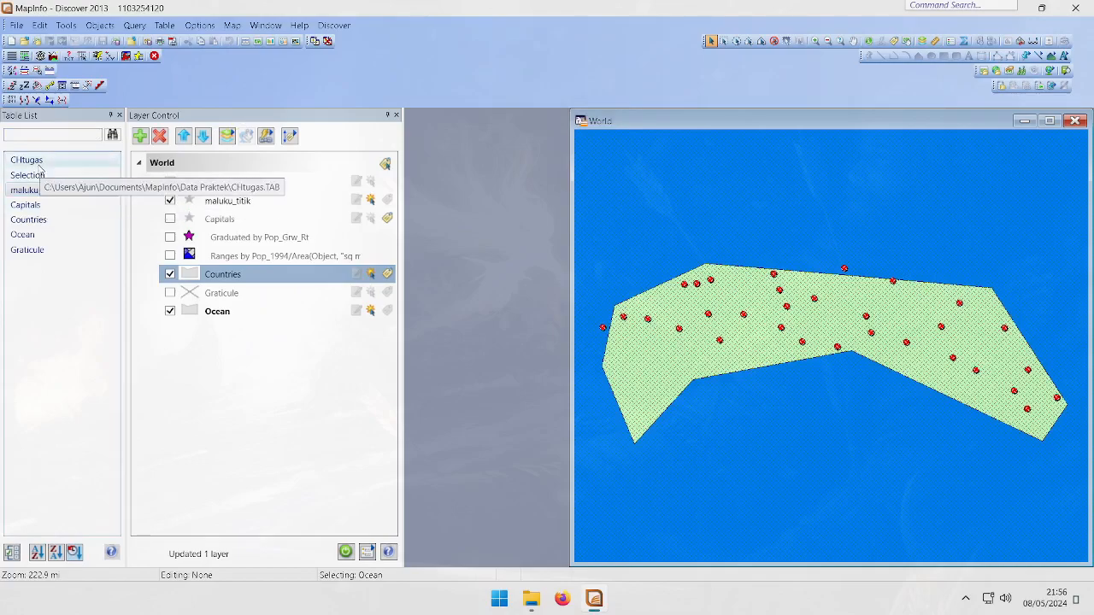
right_click(60, 165)
left_click(103, 216)
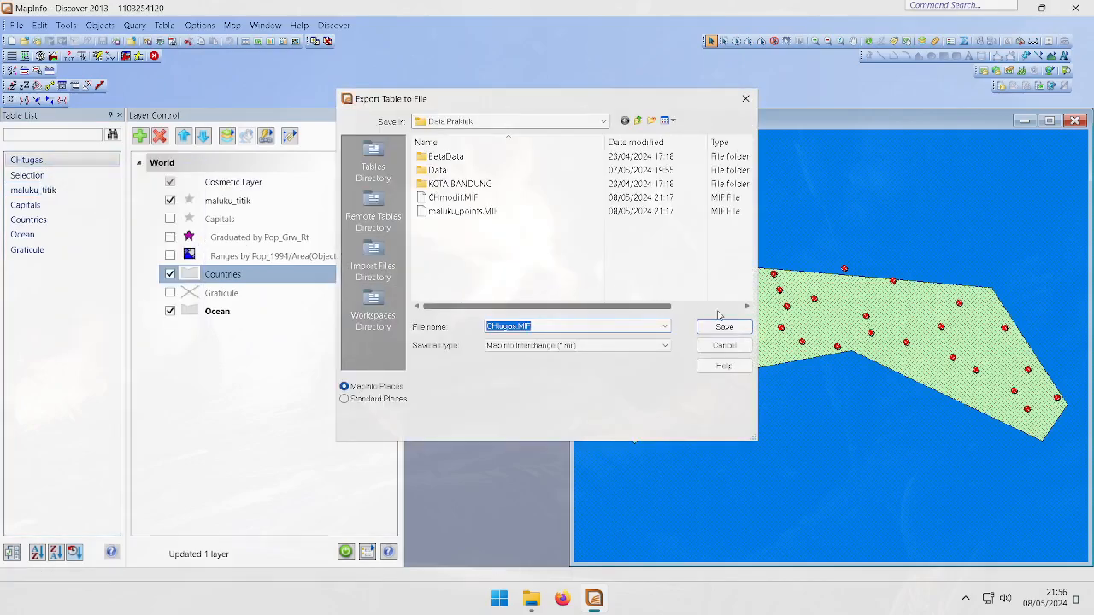
left_click(638, 120)
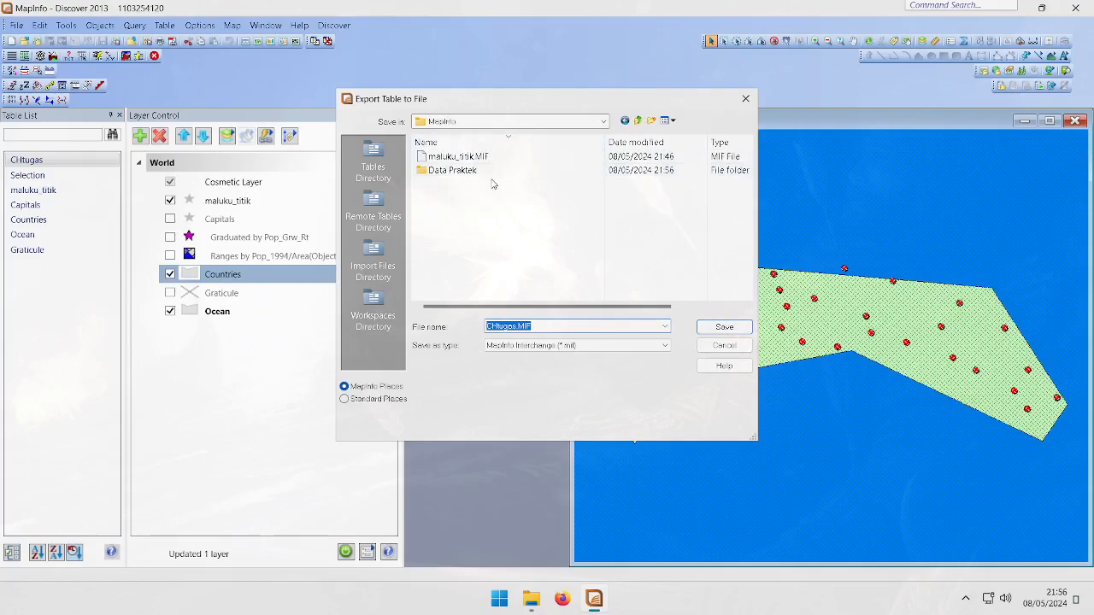
left_click(493, 209)
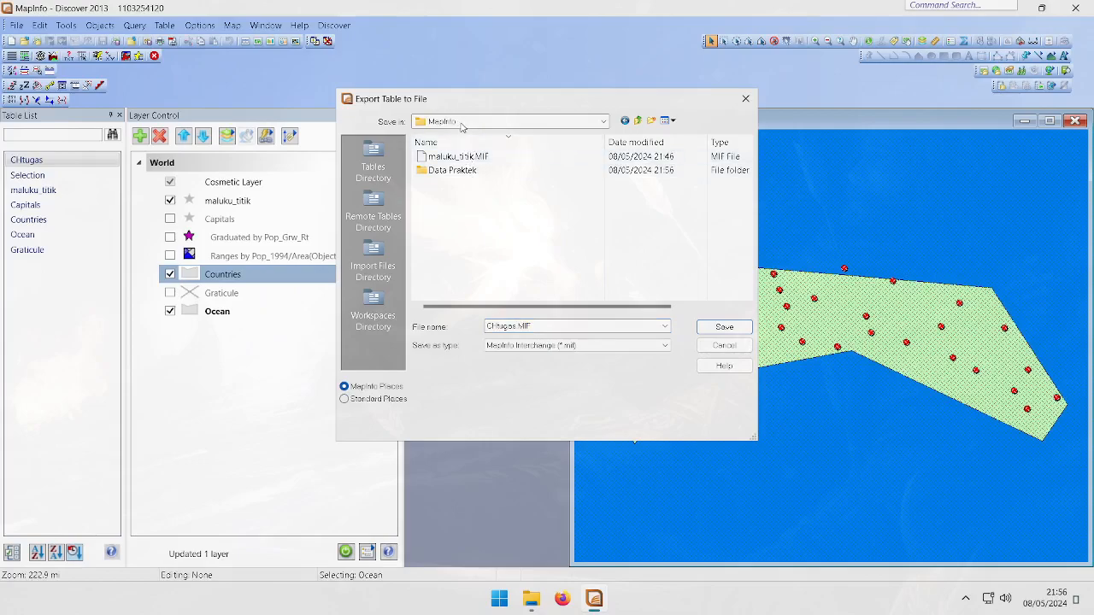
left_click(725, 332)
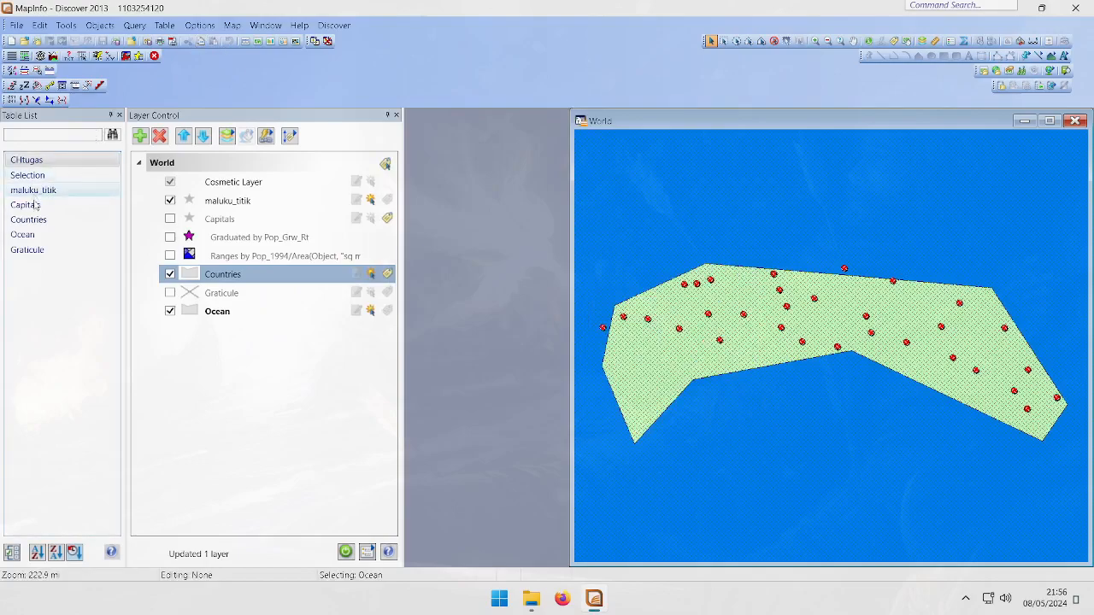
Close the CHtugas table and import CHtugas.MIF back as CHtugas.TAB in the MapInfo folder
right_click(36, 162)
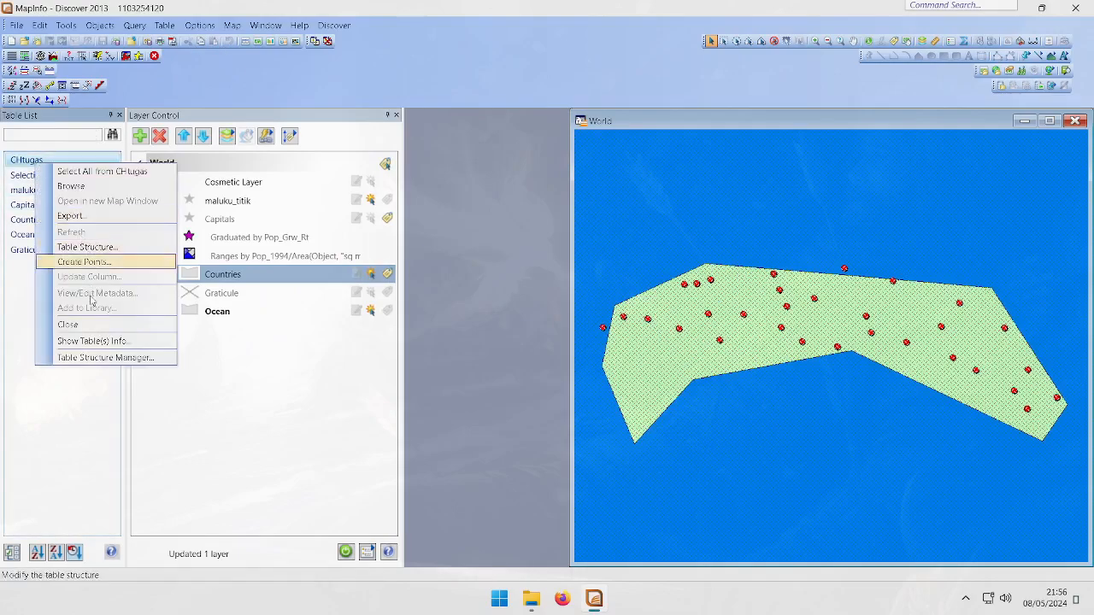
left_click(92, 327)
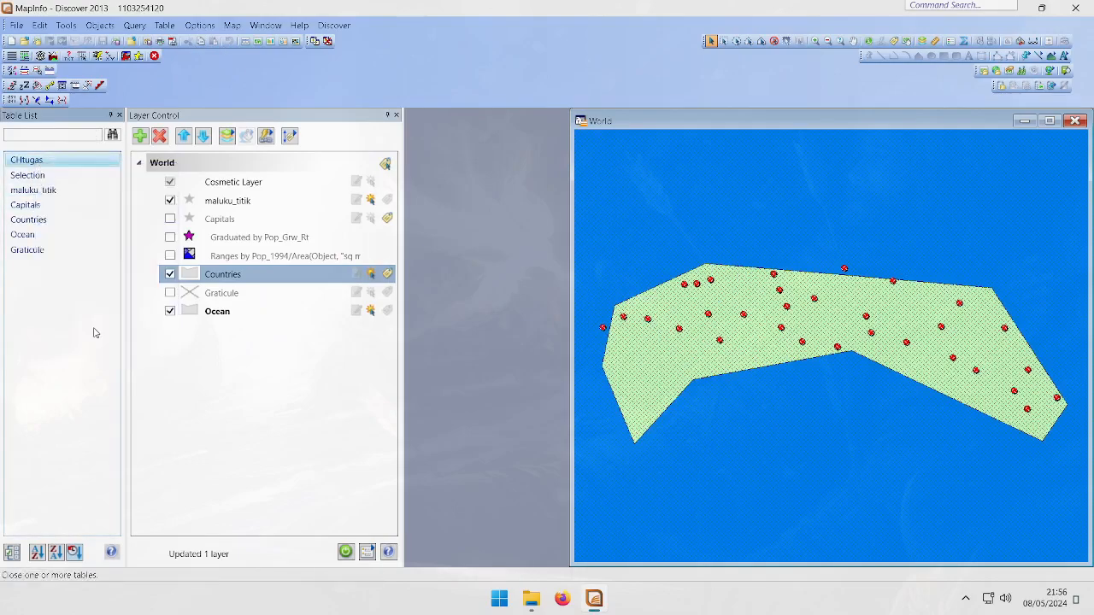
left_click(164, 25)
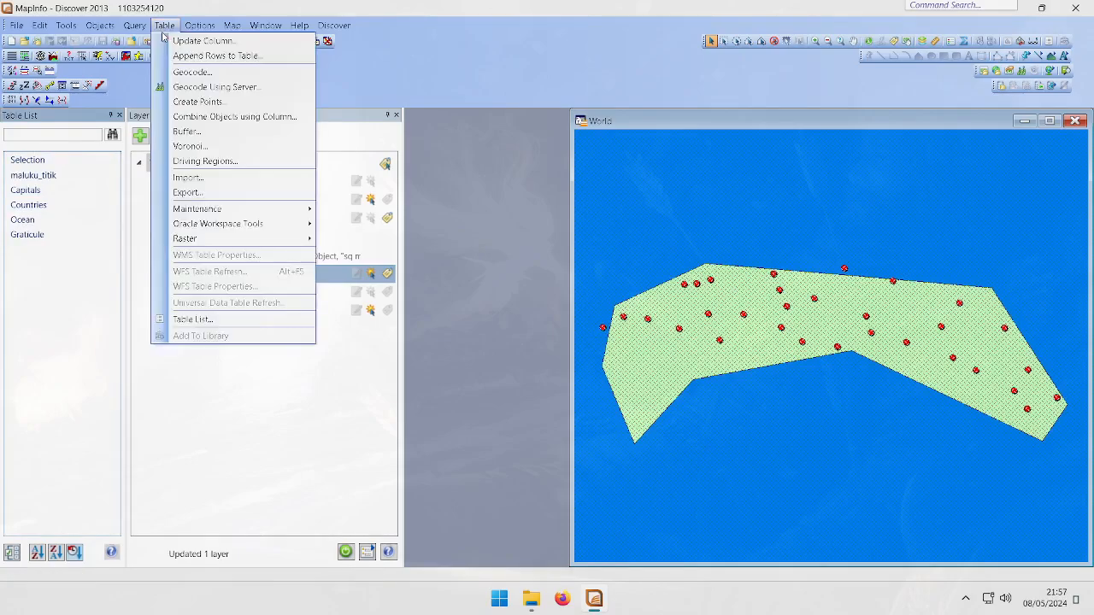
left_click(188, 177)
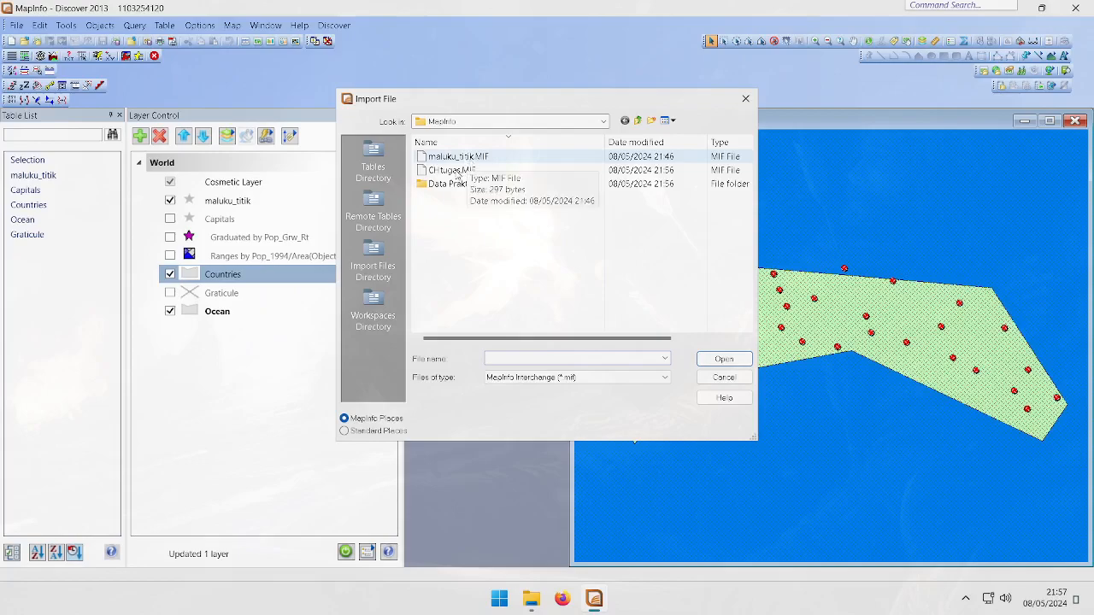
left_click(458, 171)
double_click(482, 174)
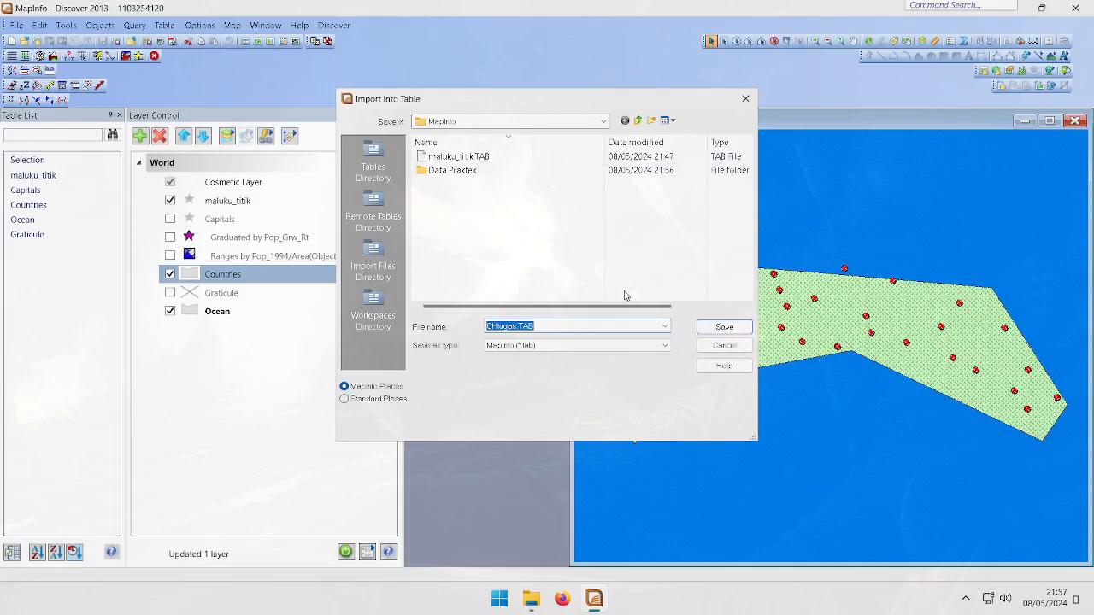
left_click(725, 327)
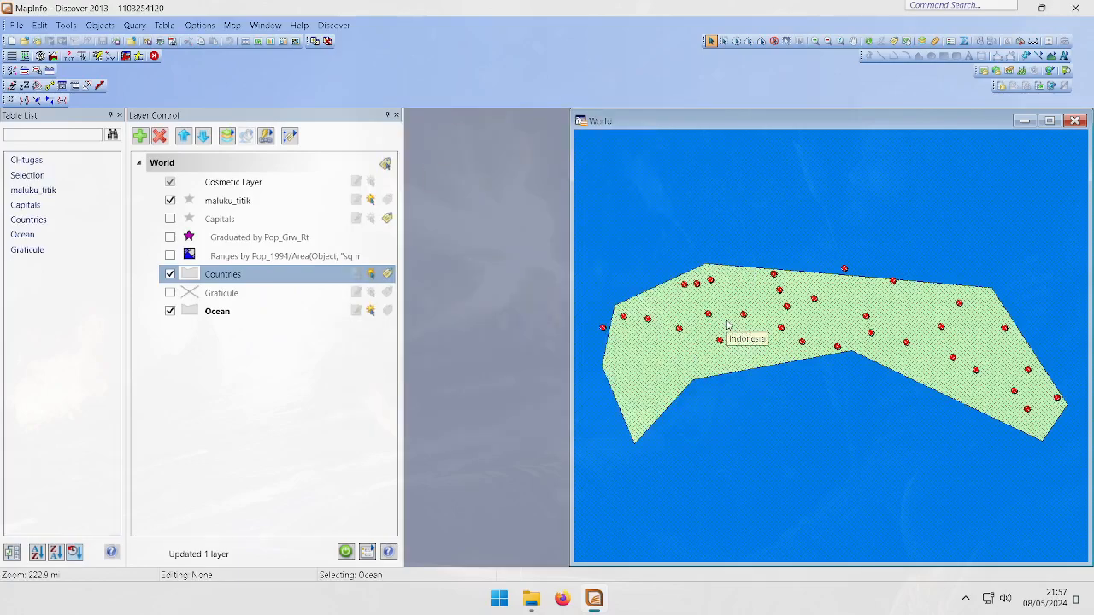
Open the CHtugas table in a browser, scroll through its records and columns, and close it
right_click(48, 166)
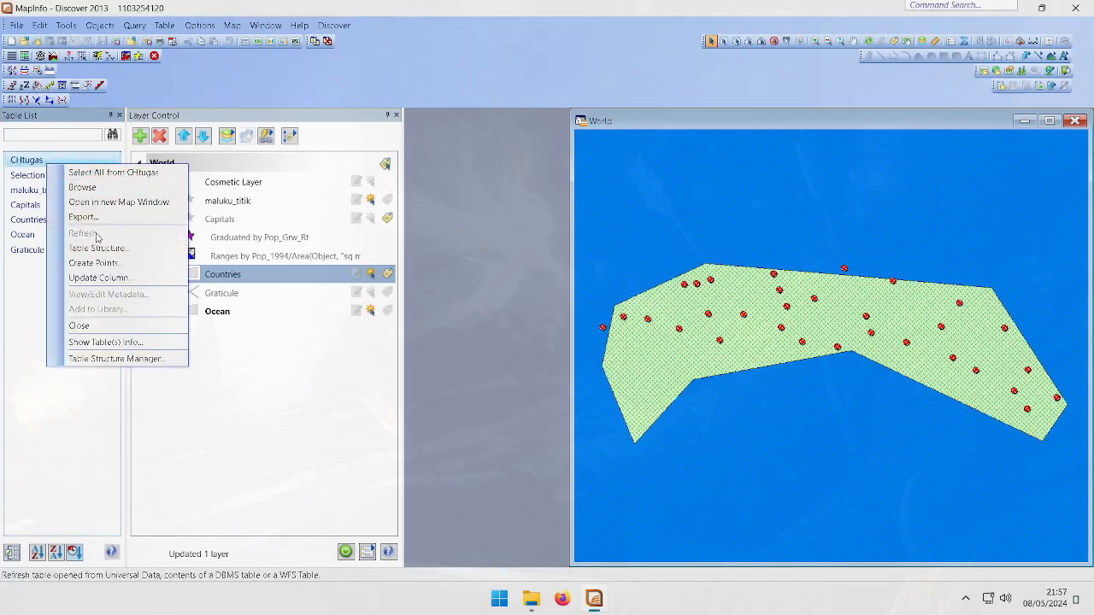
left_click(79, 188)
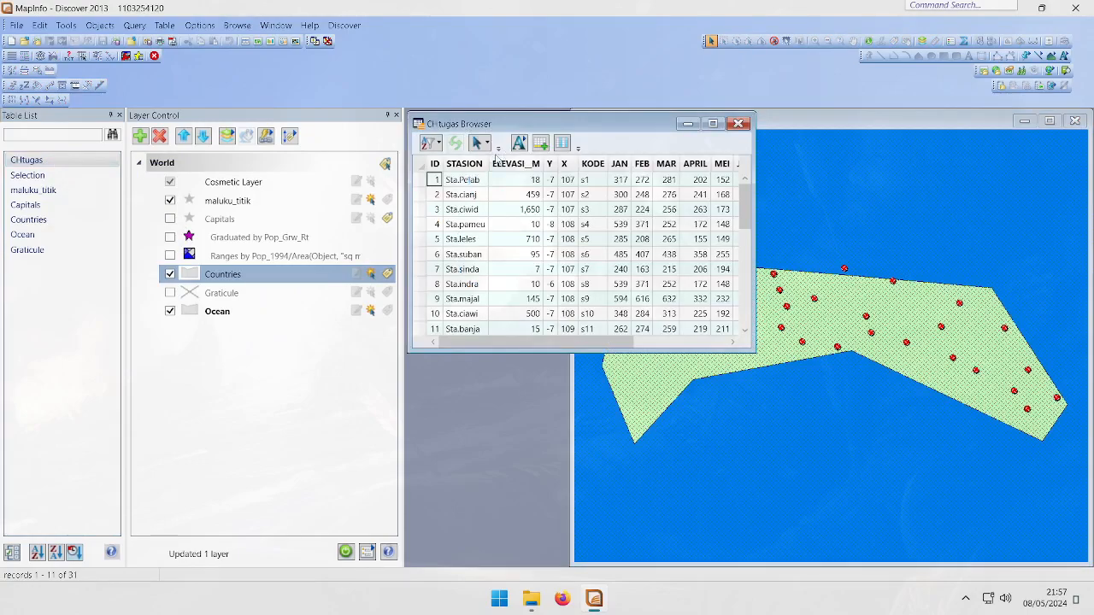
scroll(510, 197, "down", 7)
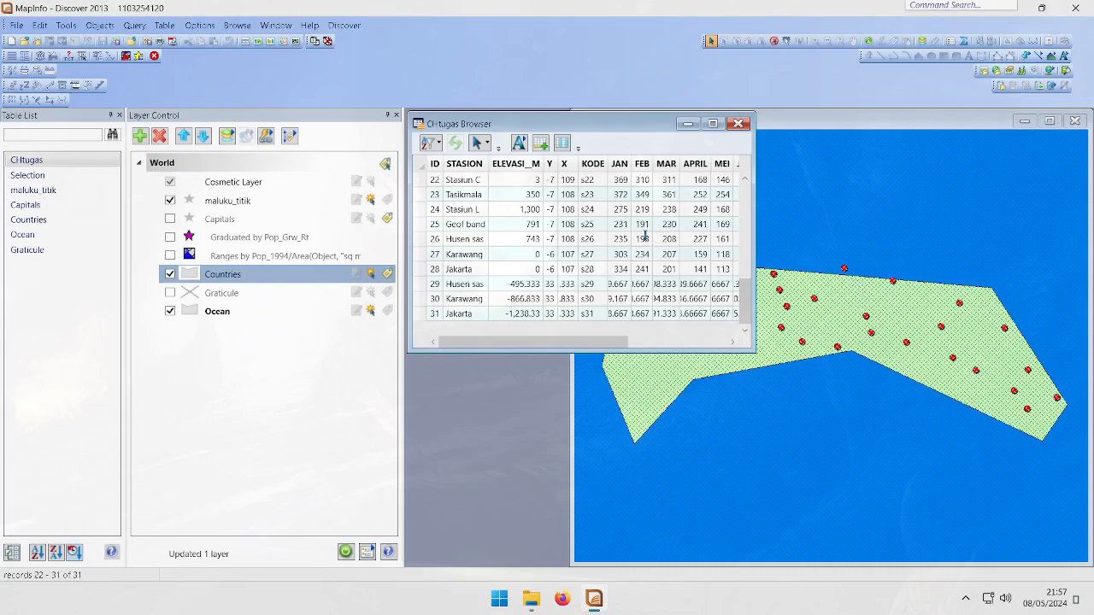
scroll(645, 237, "up", 7)
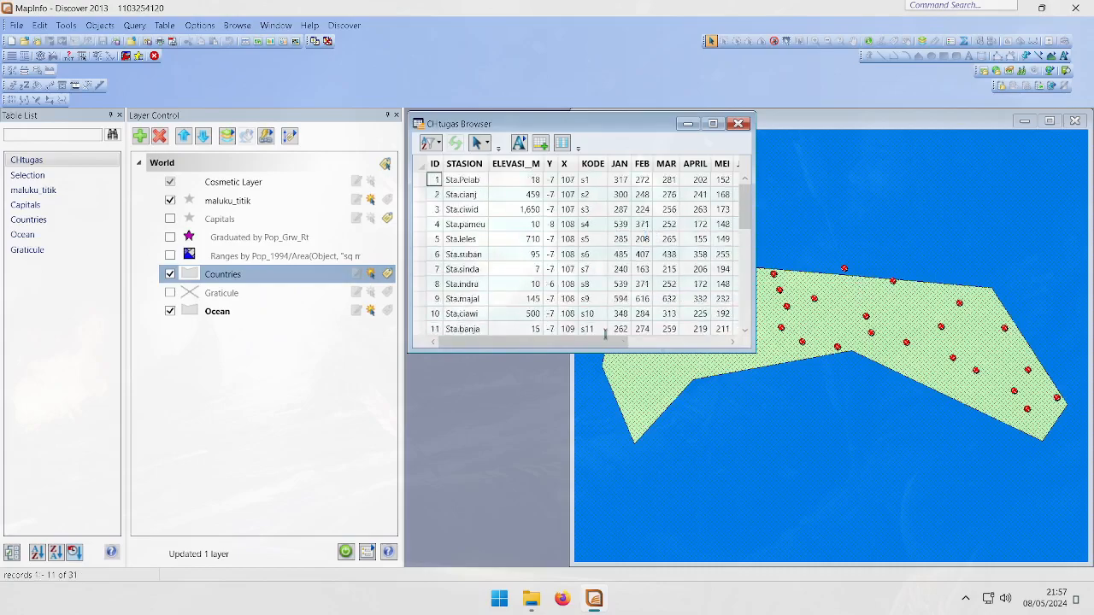
left_click_drag(530, 342, 747, 341)
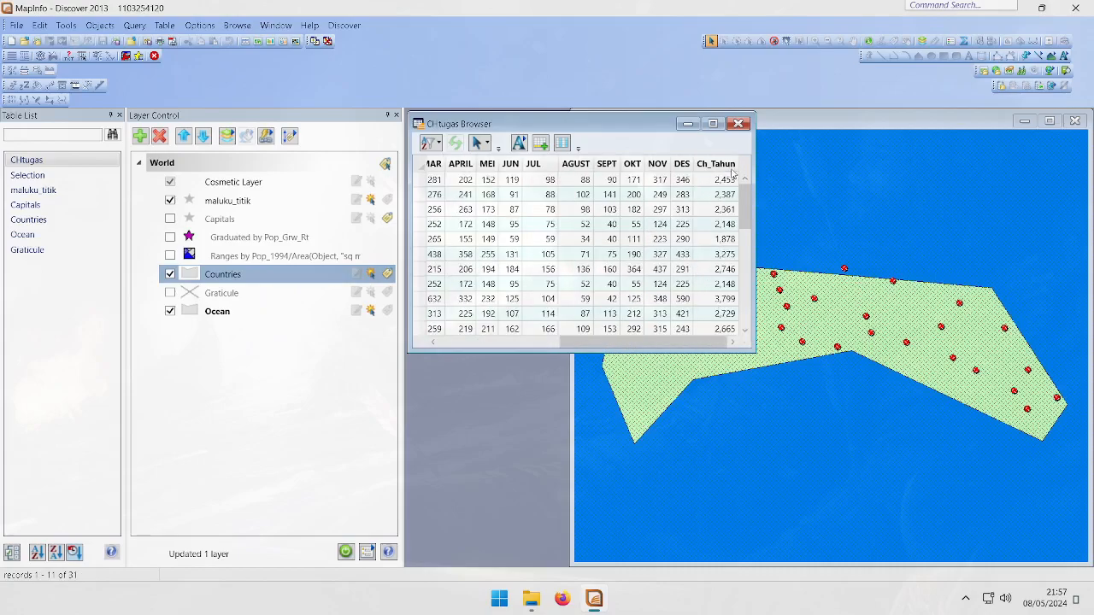
scroll(678, 228, "down", 7)
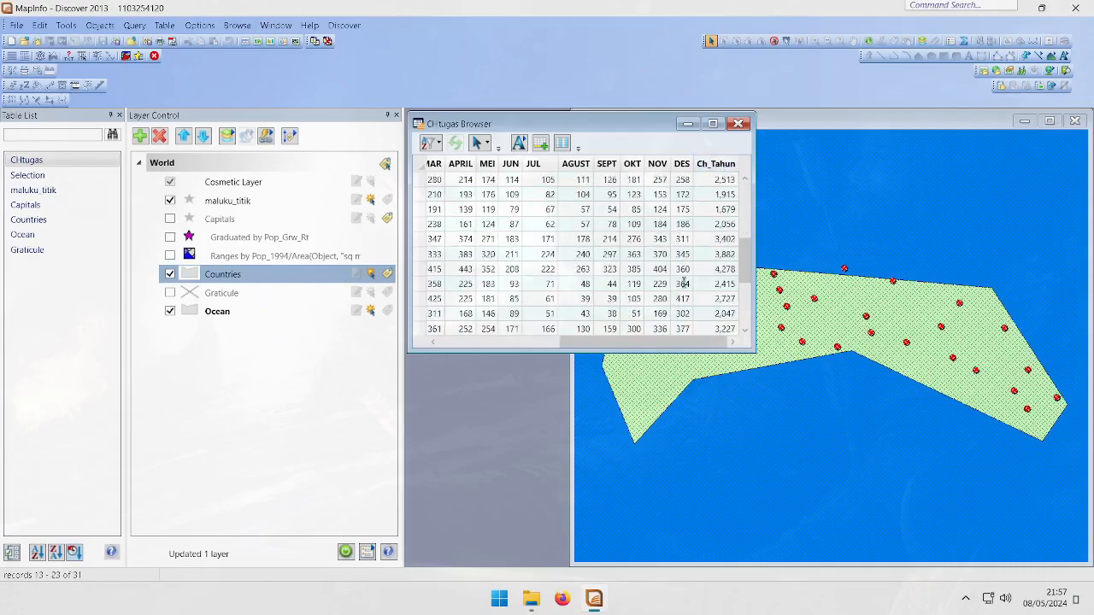
left_click_drag(666, 344, 543, 344)
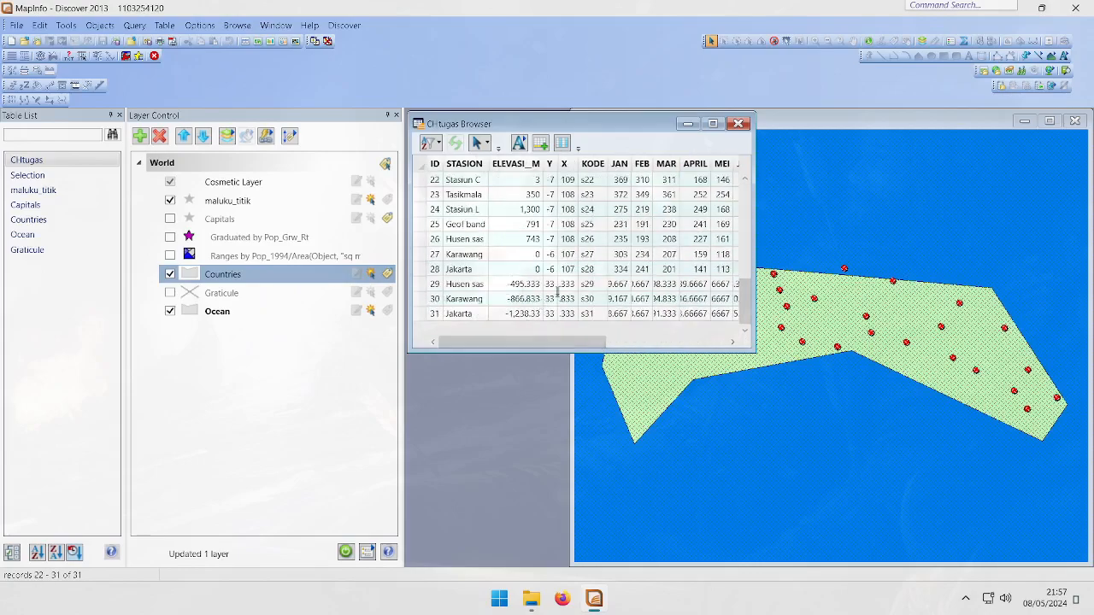
left_click(739, 124)
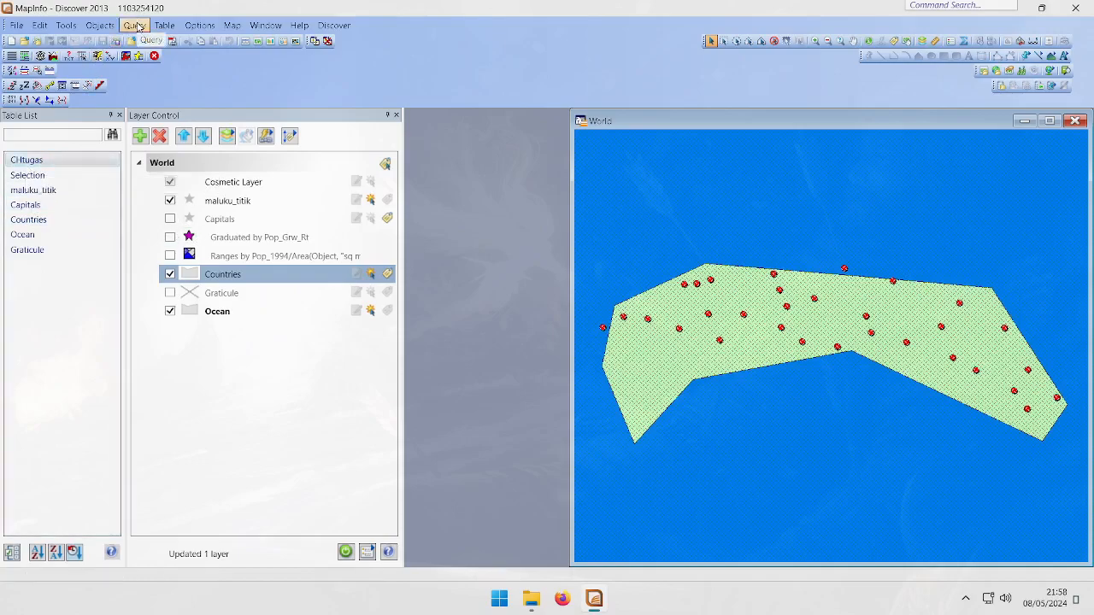
left_click(163, 26)
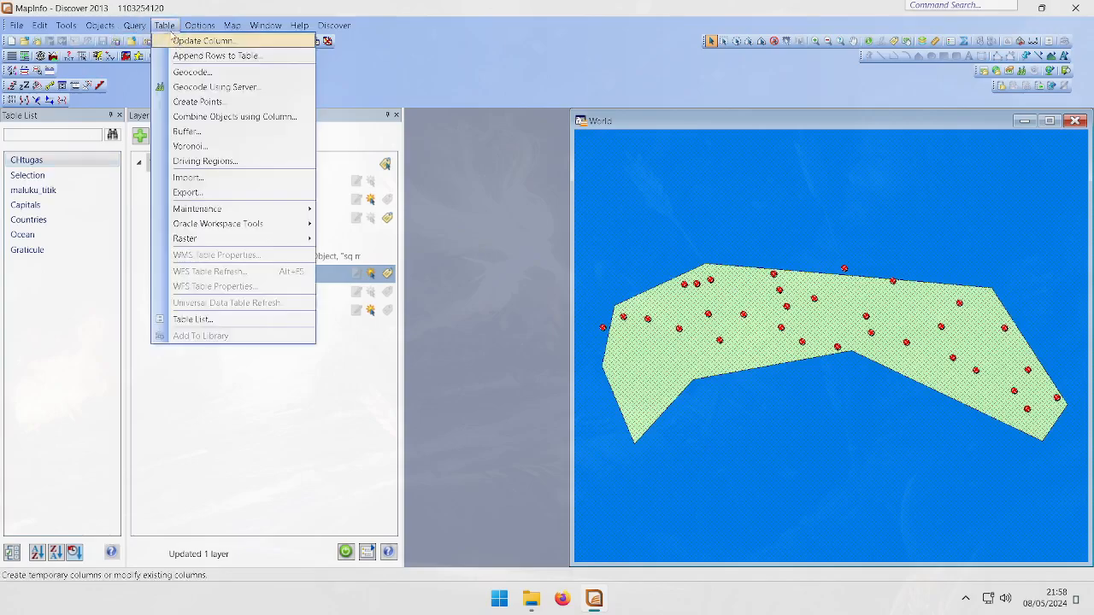
left_click(181, 43)
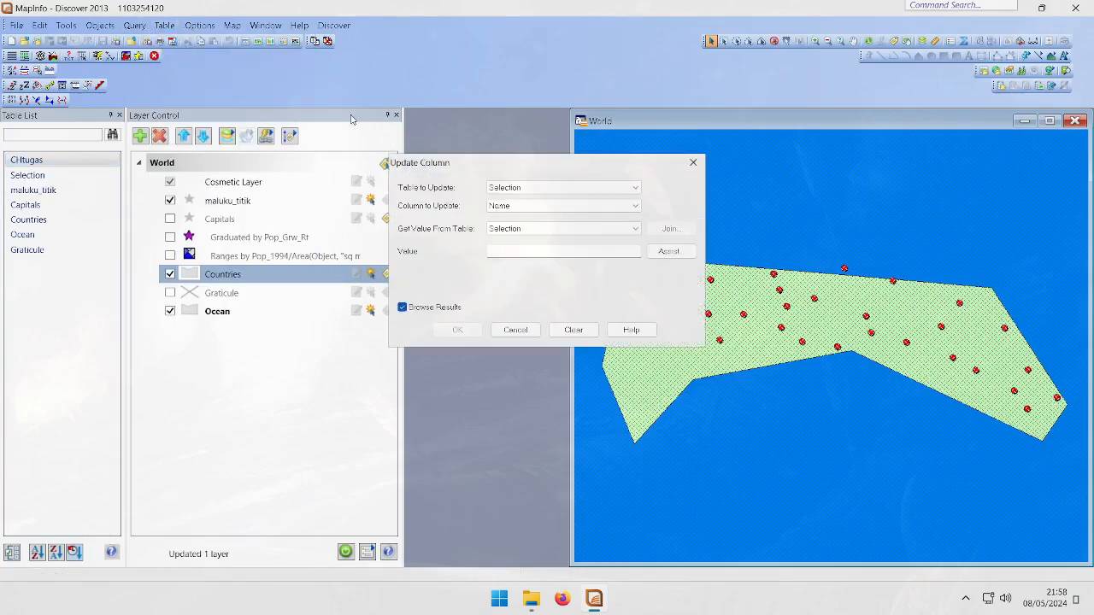
left_click(542, 187)
left_click(454, 189)
left_click(691, 164)
Open the SQL Select dialog and clear the asterisk from the Select Columns field
left_click(136, 27)
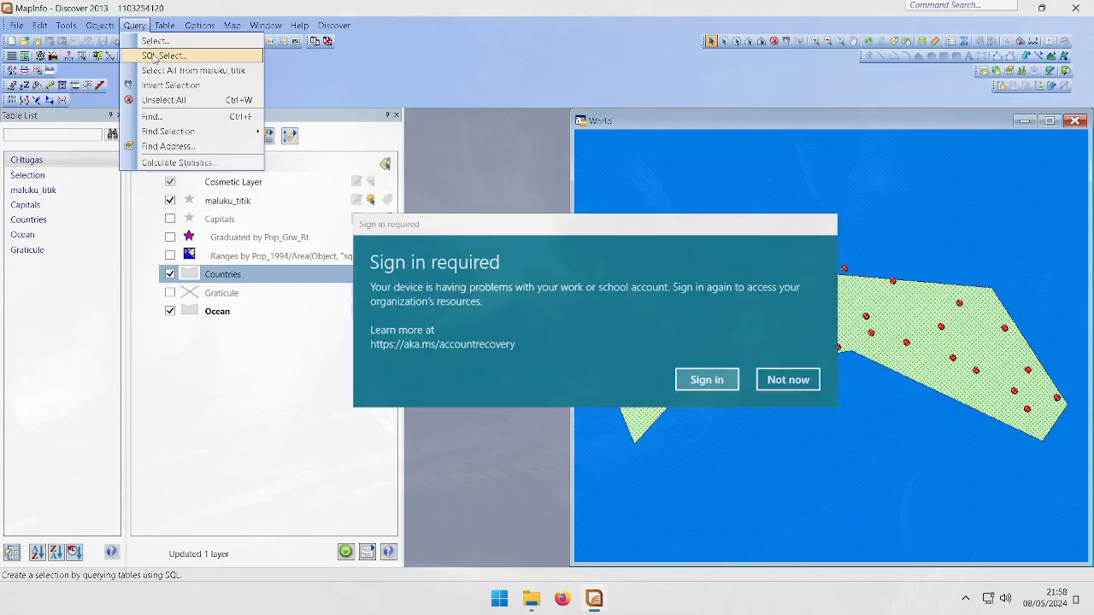
left_click(788, 380)
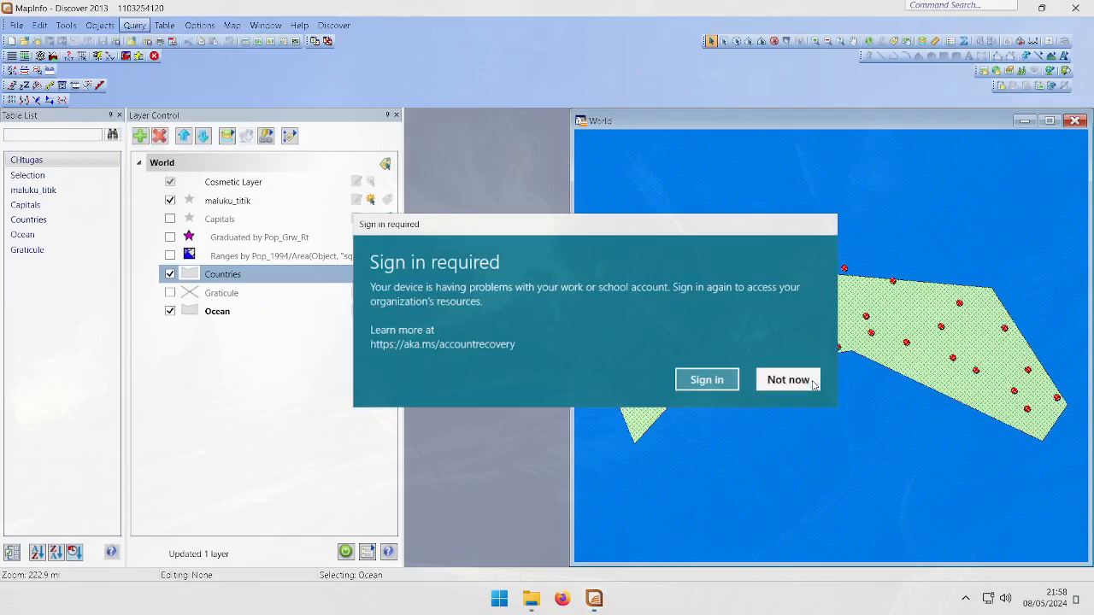
left_click(135, 25)
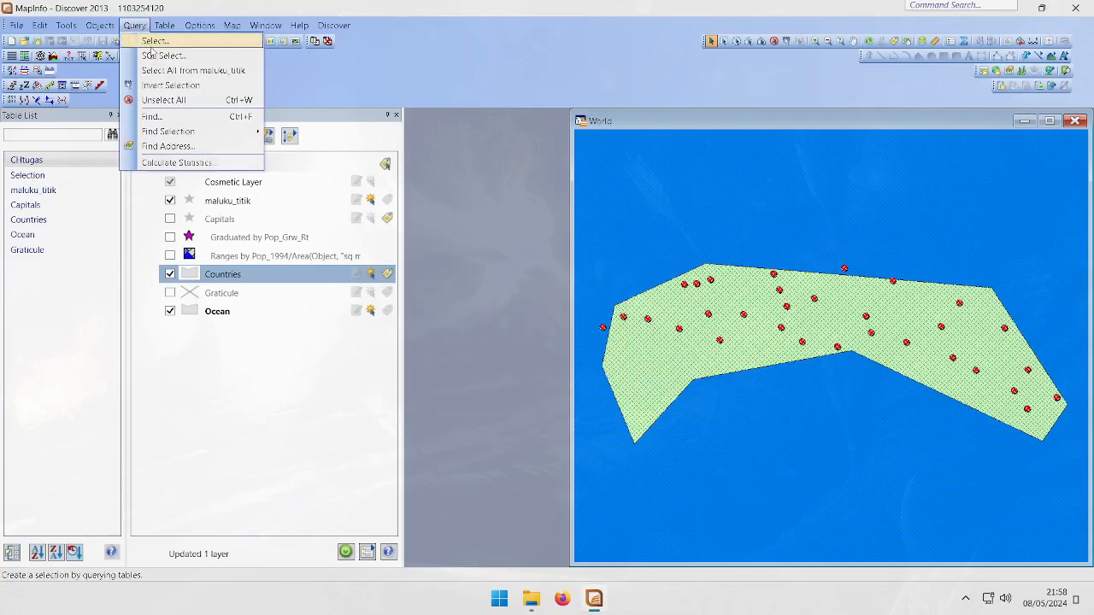
left_click(161, 56)
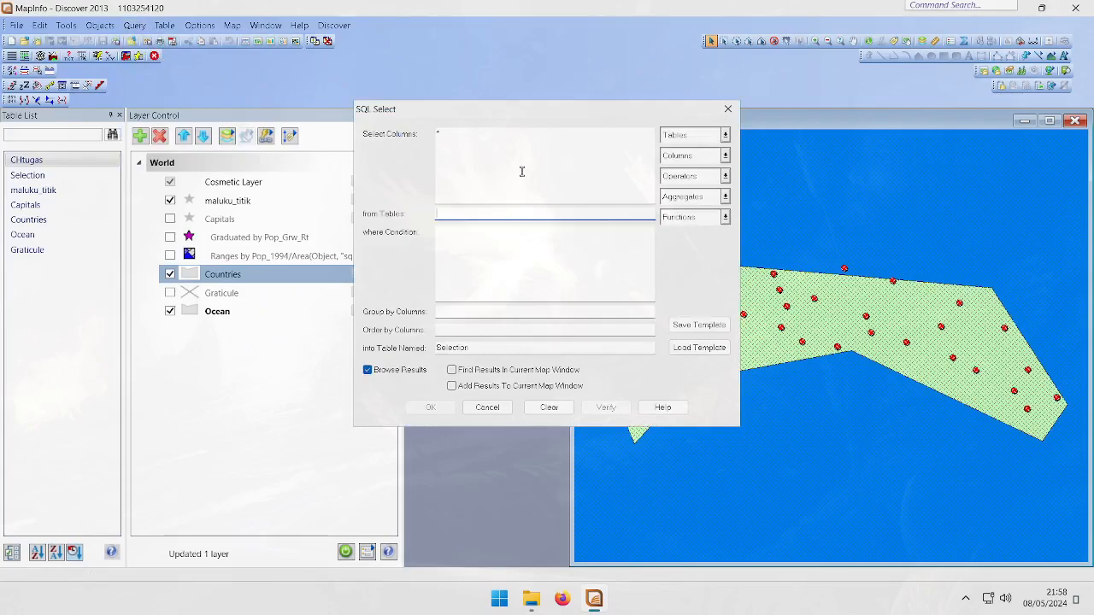
left_click(559, 150)
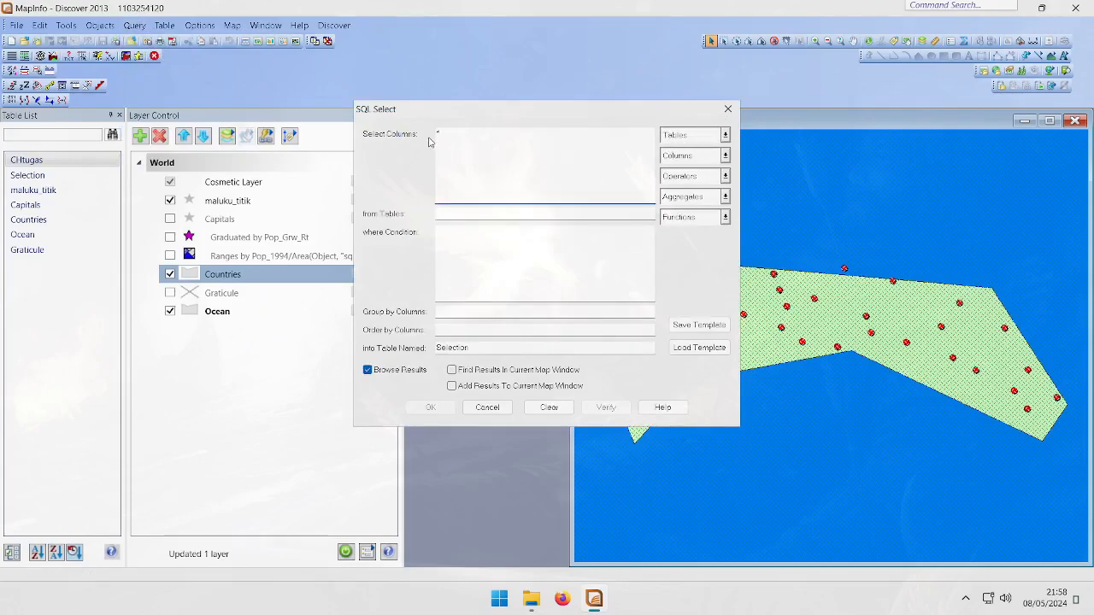
left_click_drag(423, 116, 426, 62)
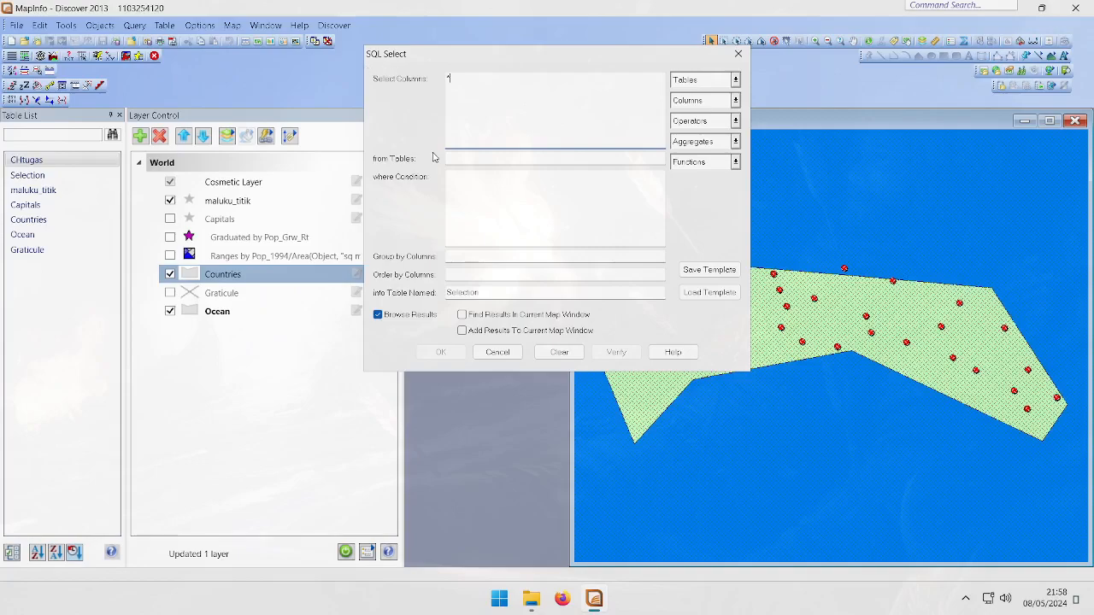
left_click_drag(531, 292, 442, 295)
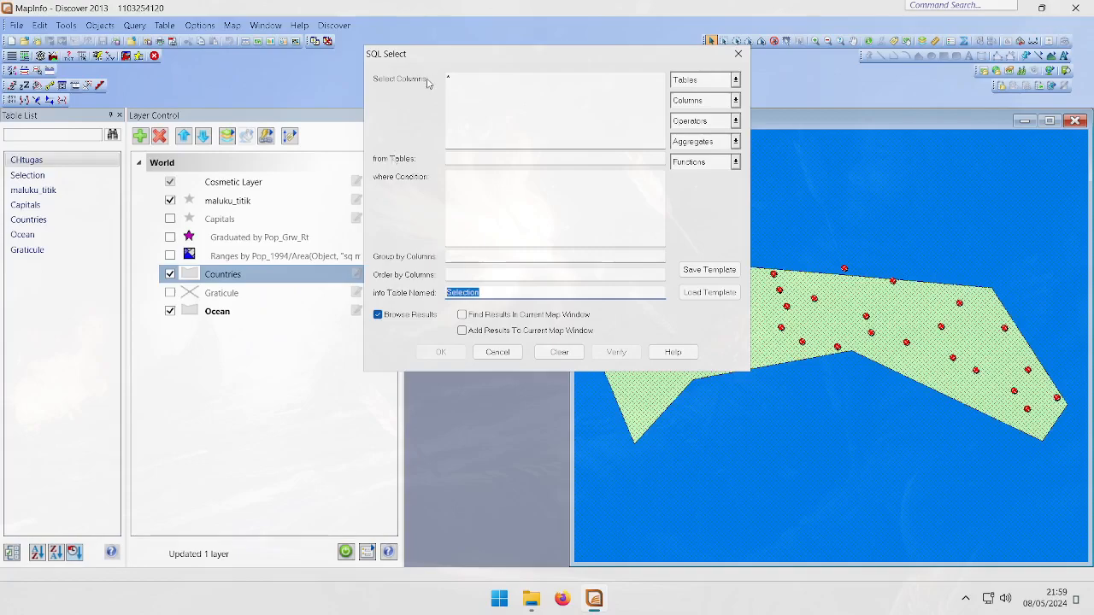
left_click(482, 90)
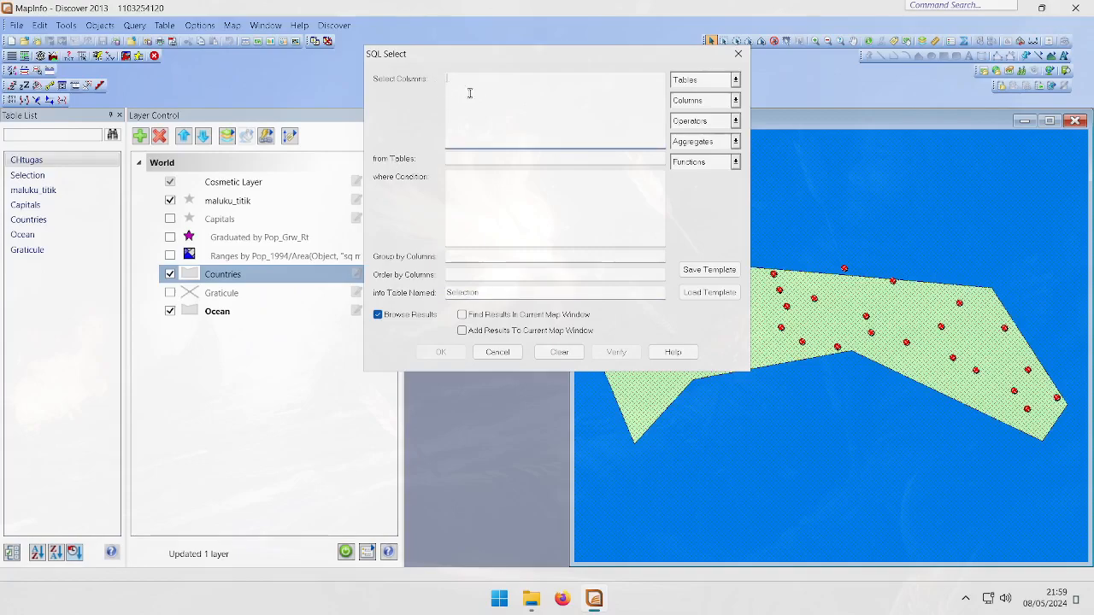
left_click(685, 104)
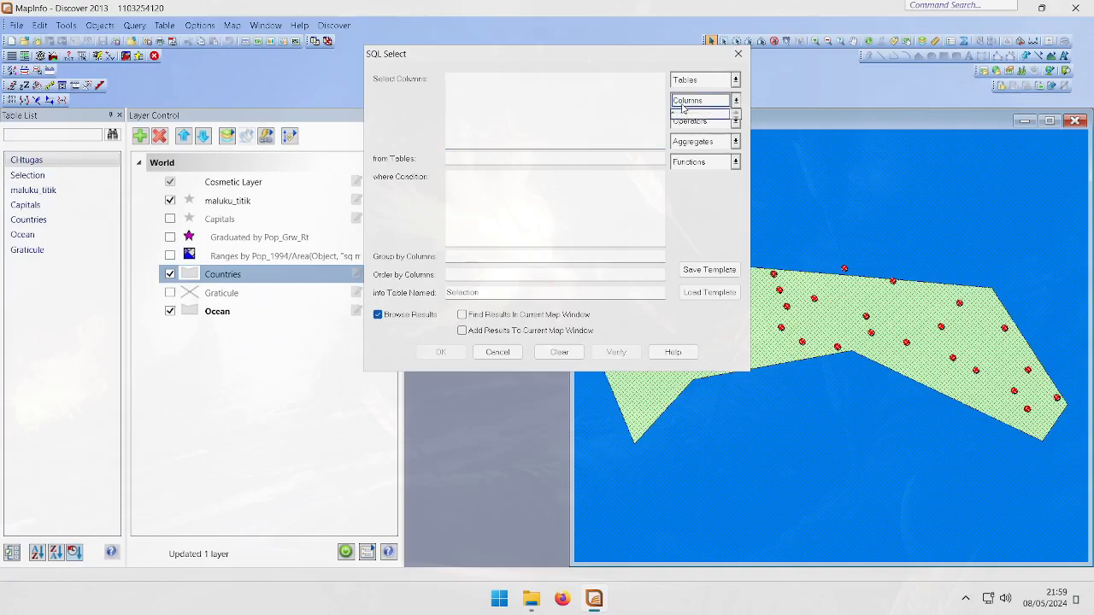
left_click(728, 104)
left_click(598, 114)
key("BackSpace")
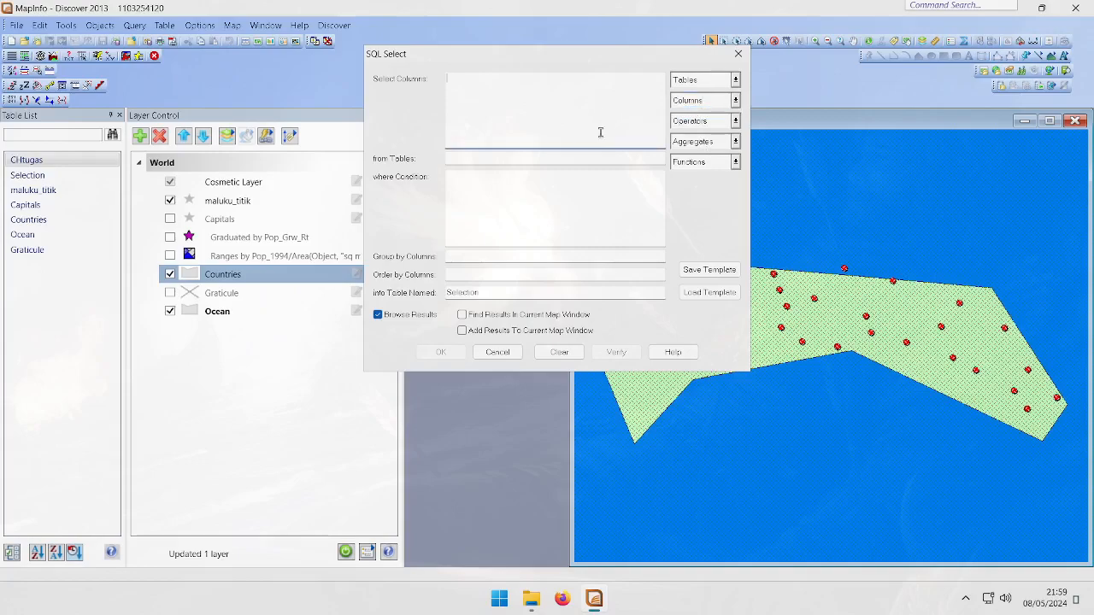
Set the query's source tables to maluku_titik and CHtugas
left_click(514, 162)
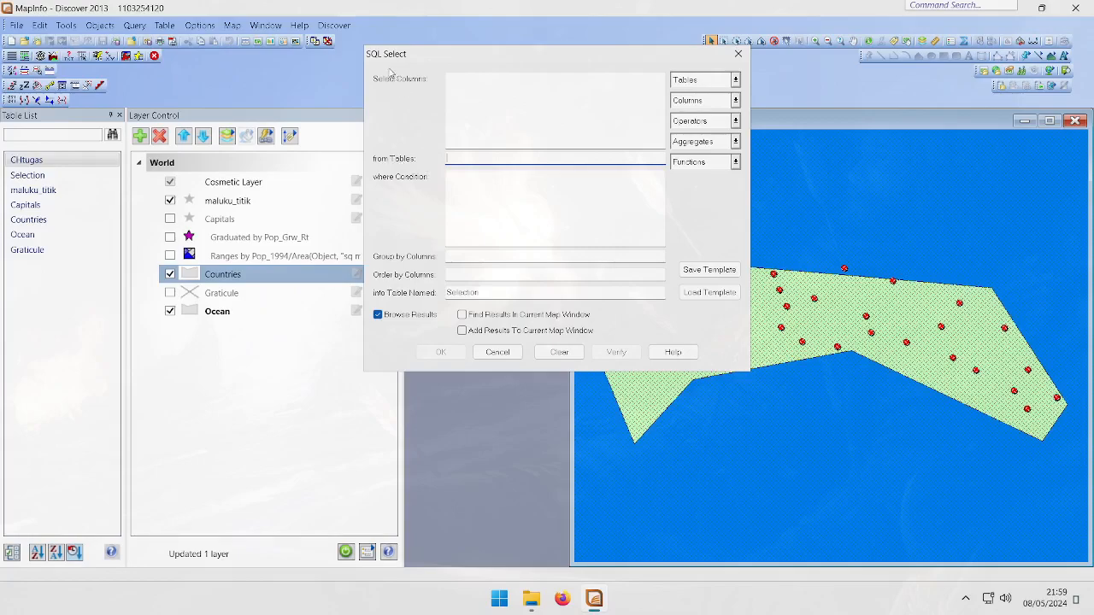
left_click(700, 80)
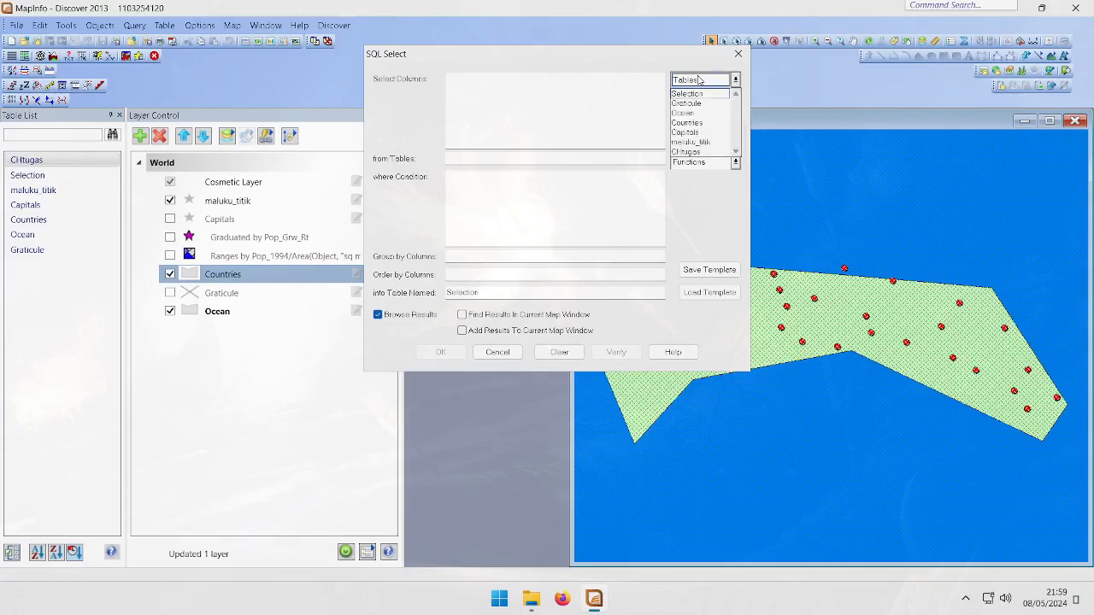
left_click(694, 143)
left_click(691, 86)
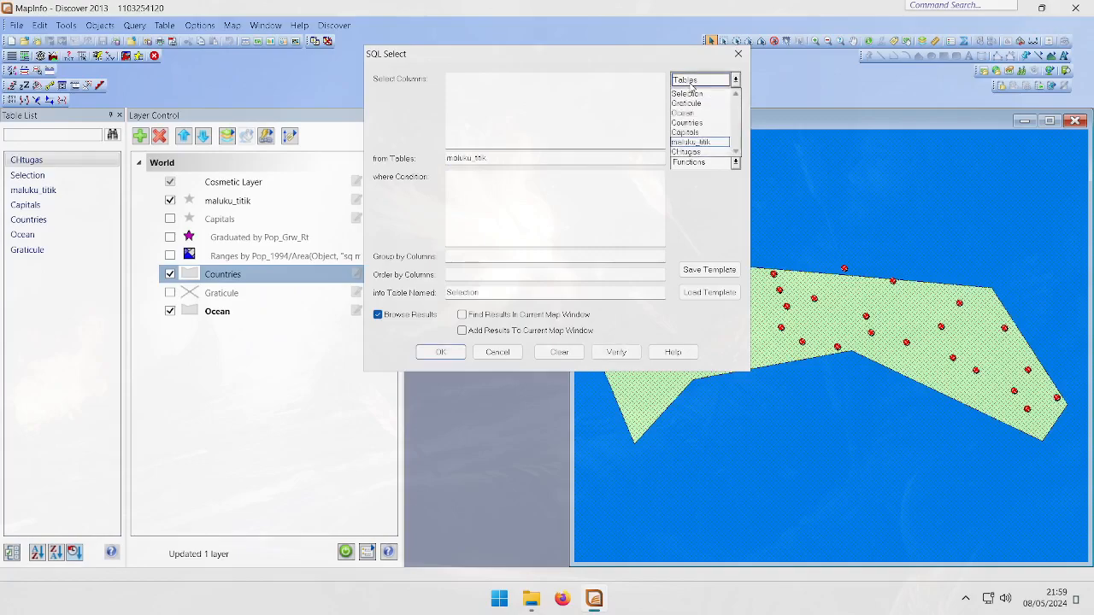
left_click(698, 156)
Add maluku_titik.x, maluku_titik.y and CHtugas.Ch_Tahun as the query's selected columns
left_click(616, 135)
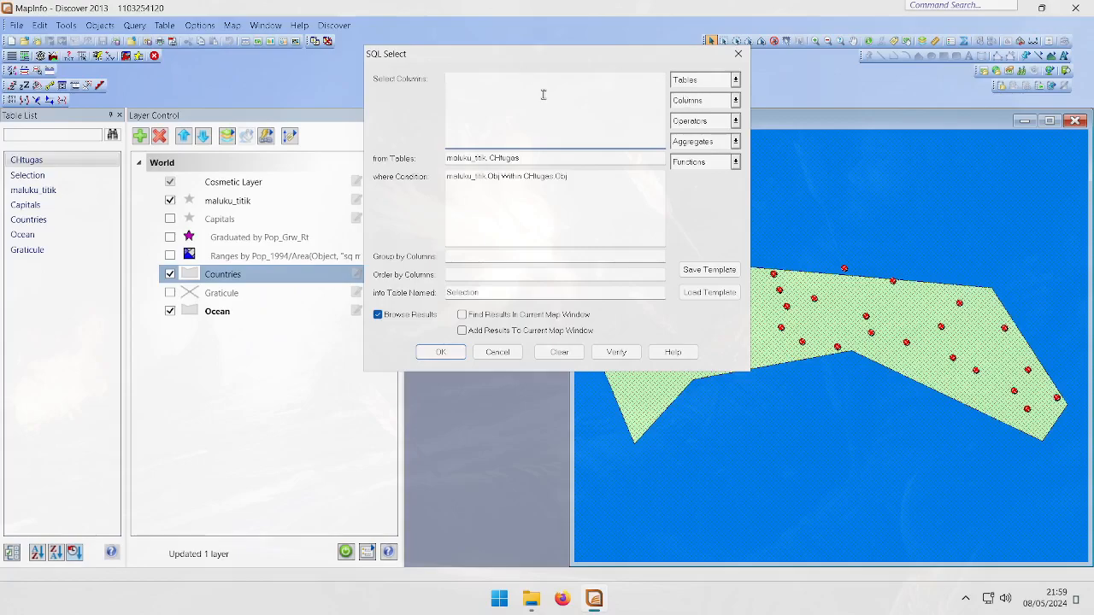
left_click(719, 104)
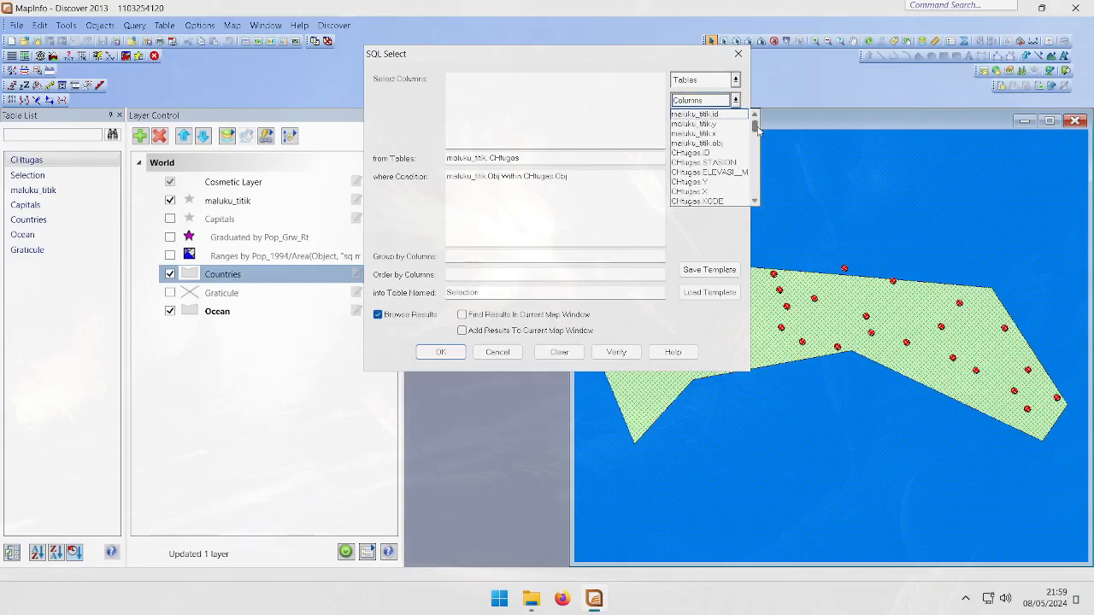
scroll(709, 149, "down", 5)
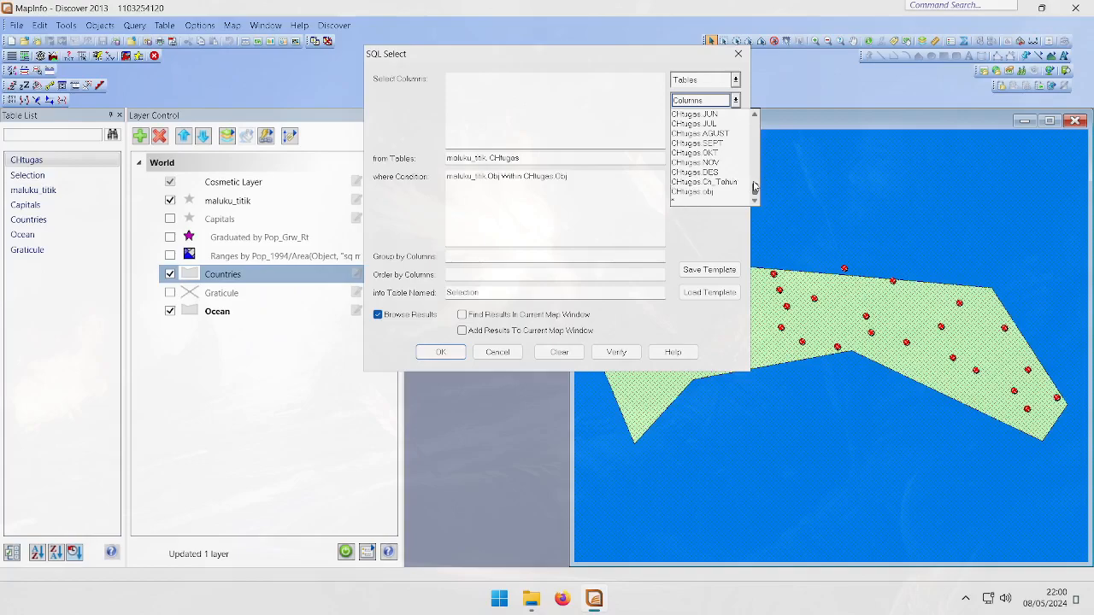
left_click_drag(755, 186, 758, 126)
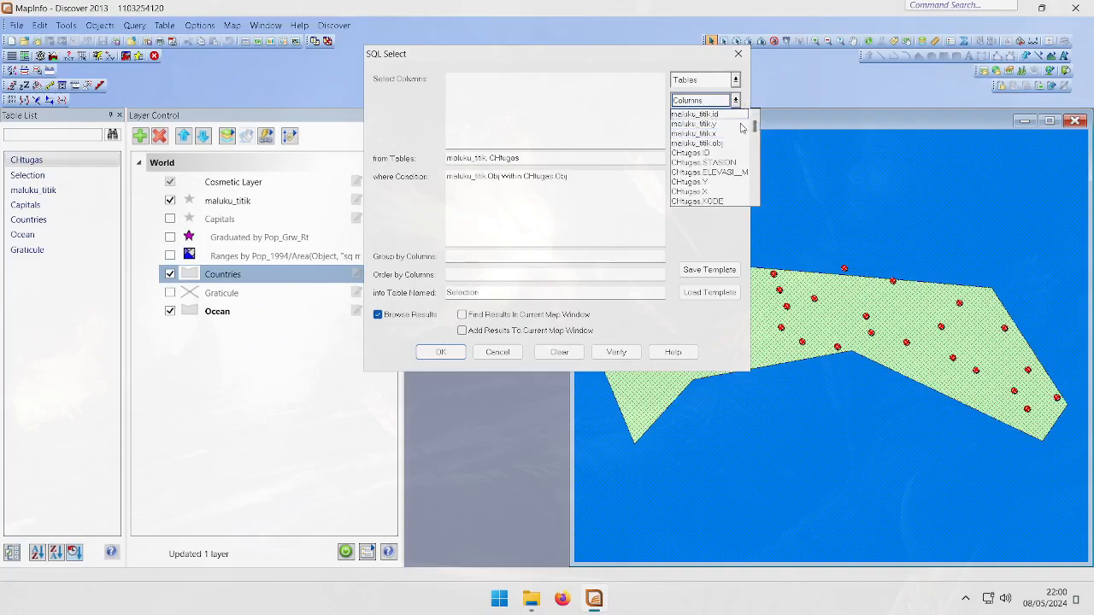
left_click(732, 134)
left_click(722, 103)
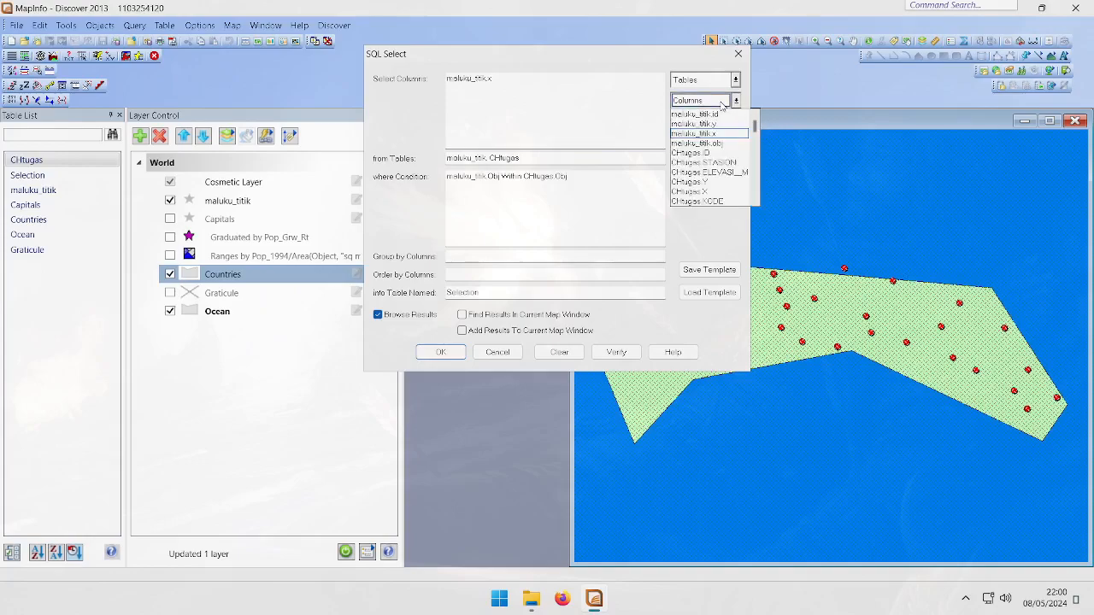
left_click(723, 124)
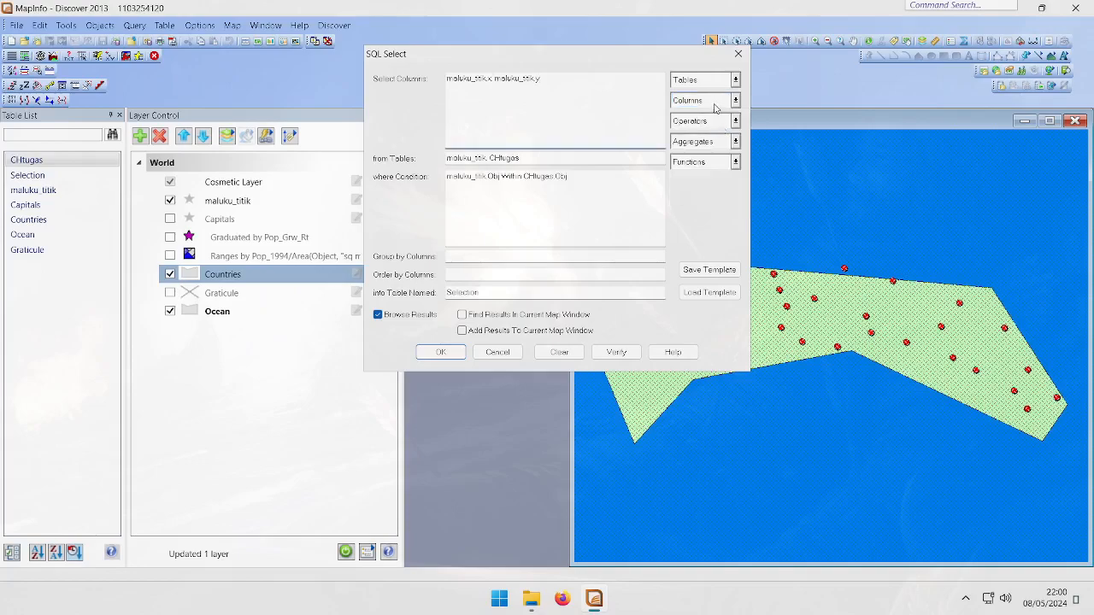
left_click(715, 107)
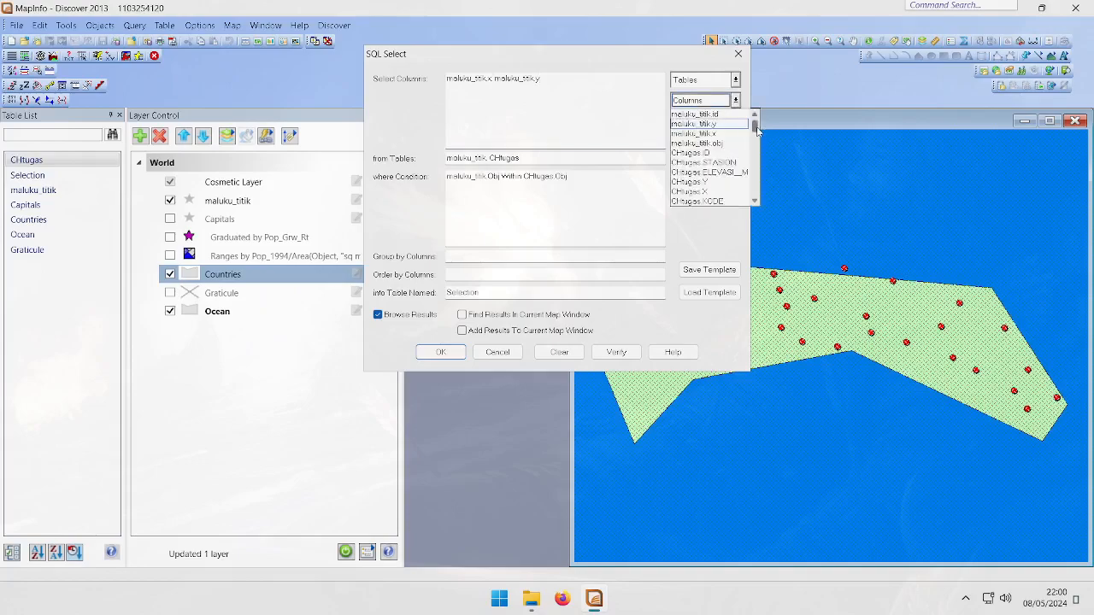
left_click_drag(755, 126, 756, 201)
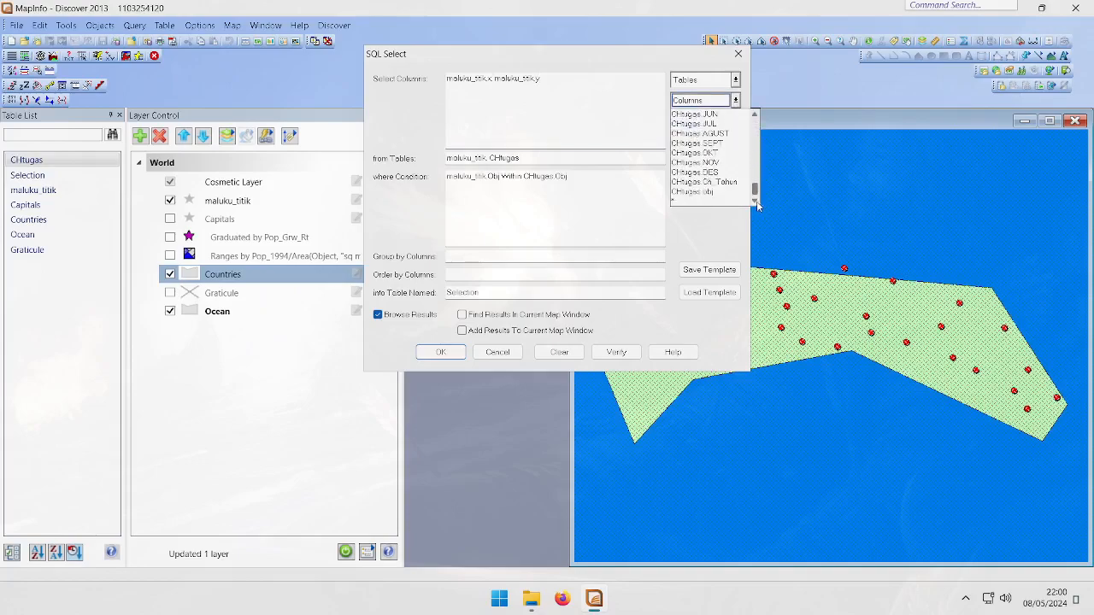
left_click(721, 185)
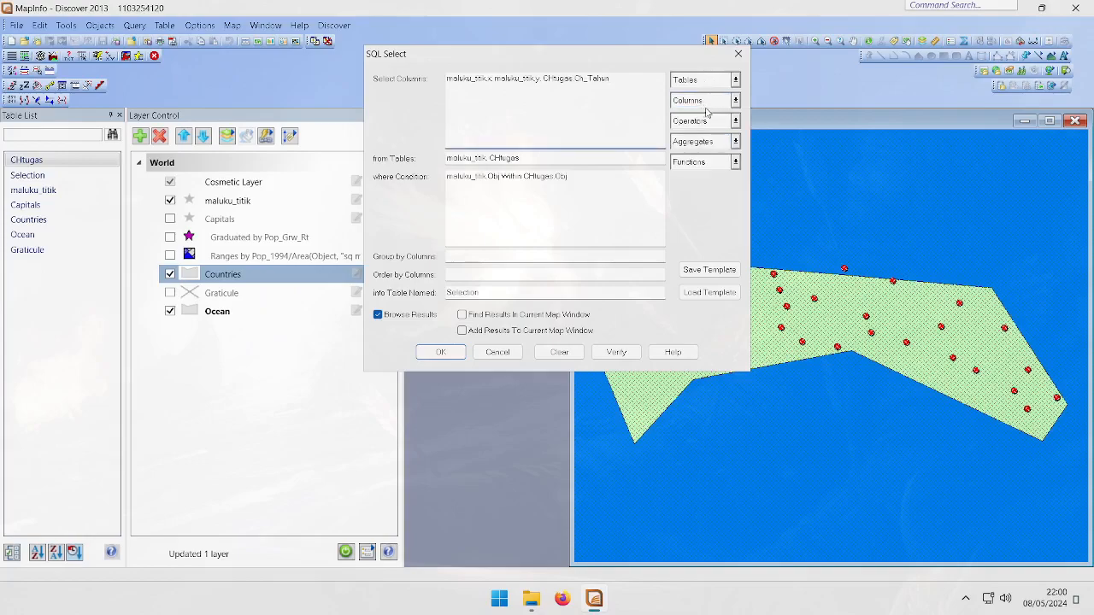
Clear the existing spatial condition from the Where Condition field
left_click(609, 194)
left_click_drag(567, 177, 439, 184)
key("Delete")
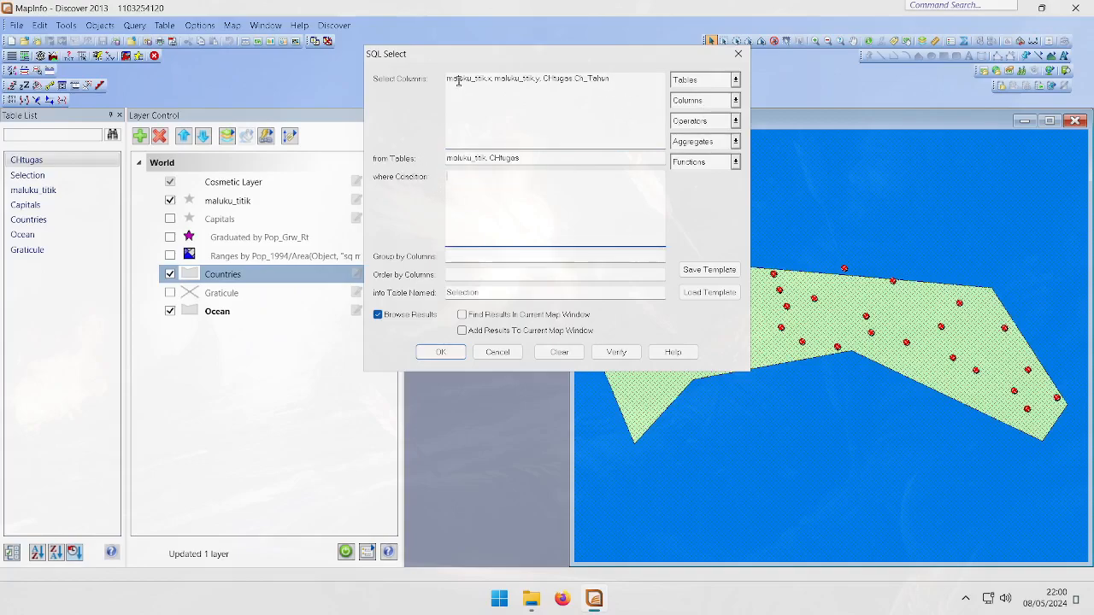
left_click_drag(631, 85, 442, 83)
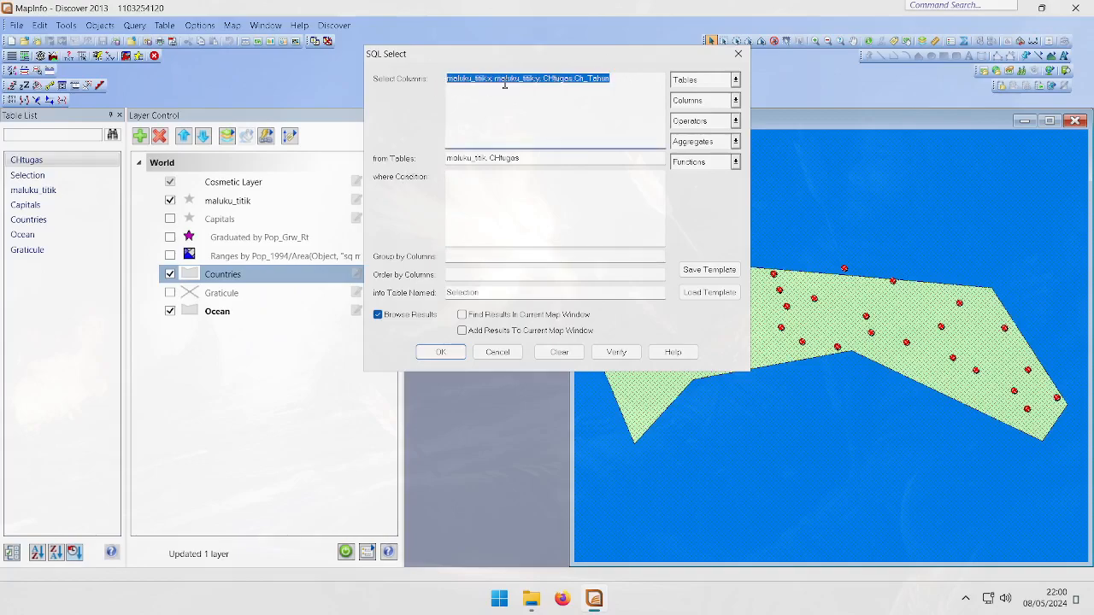
left_click(548, 196)
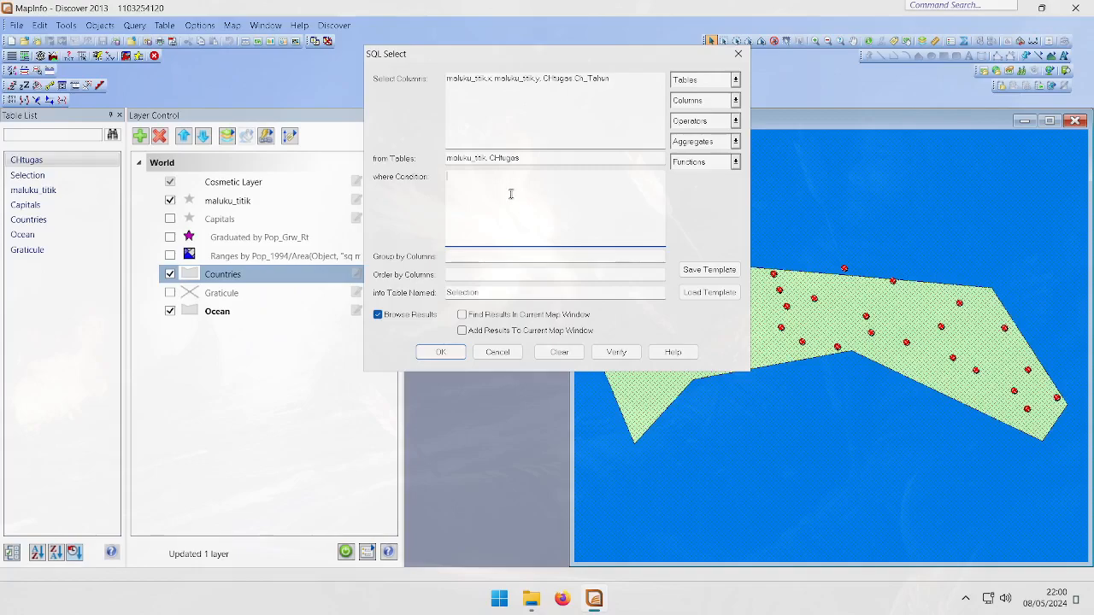
Start the Where Condition with the CHtugas.ID column followed by an equals sign
left_click(501, 160)
double_click(501, 161)
double_click(460, 160)
left_click(489, 201)
left_click(689, 104)
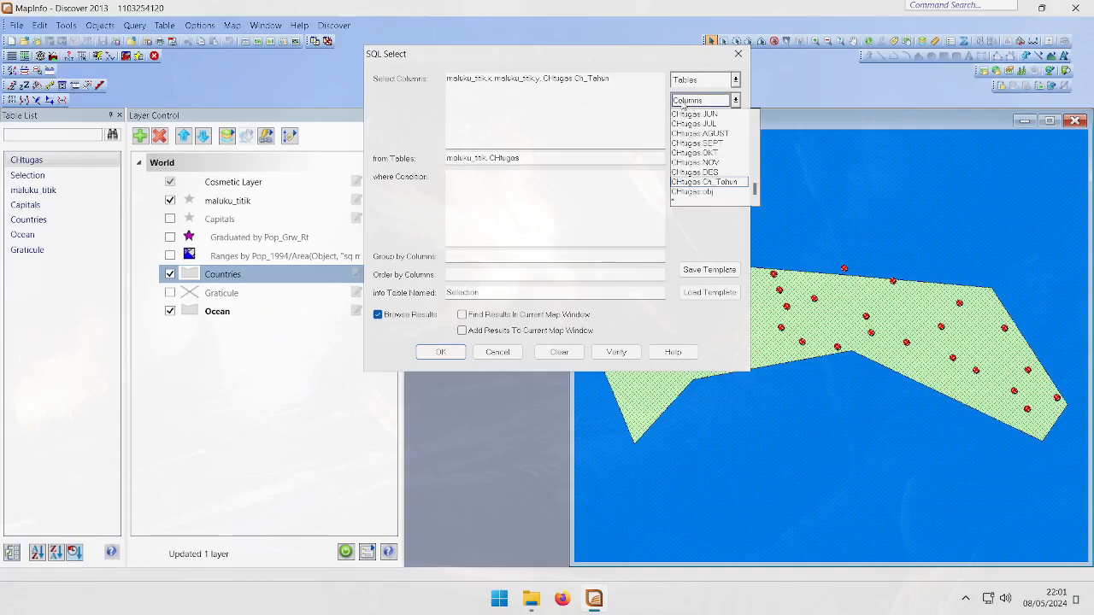
left_click(689, 104)
left_click(529, 199)
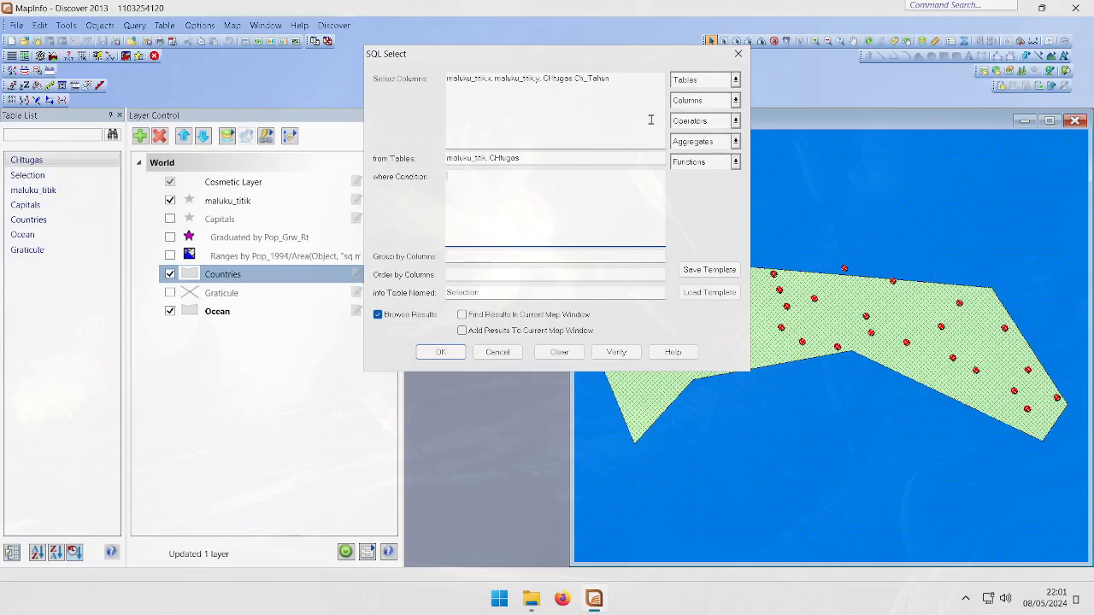
left_click(678, 102)
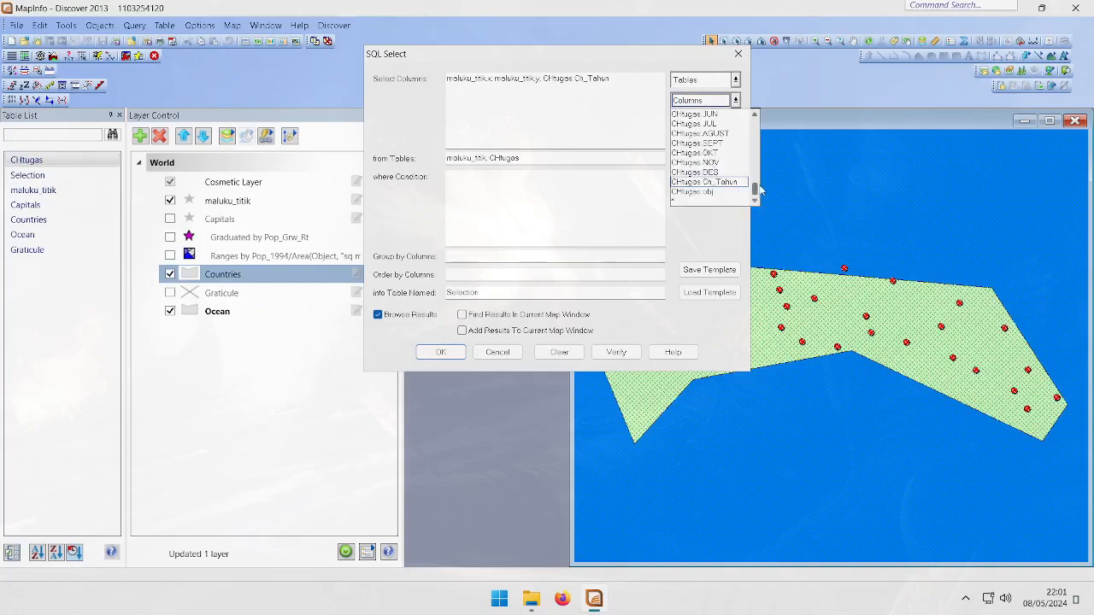
left_click_drag(755, 189, 758, 141)
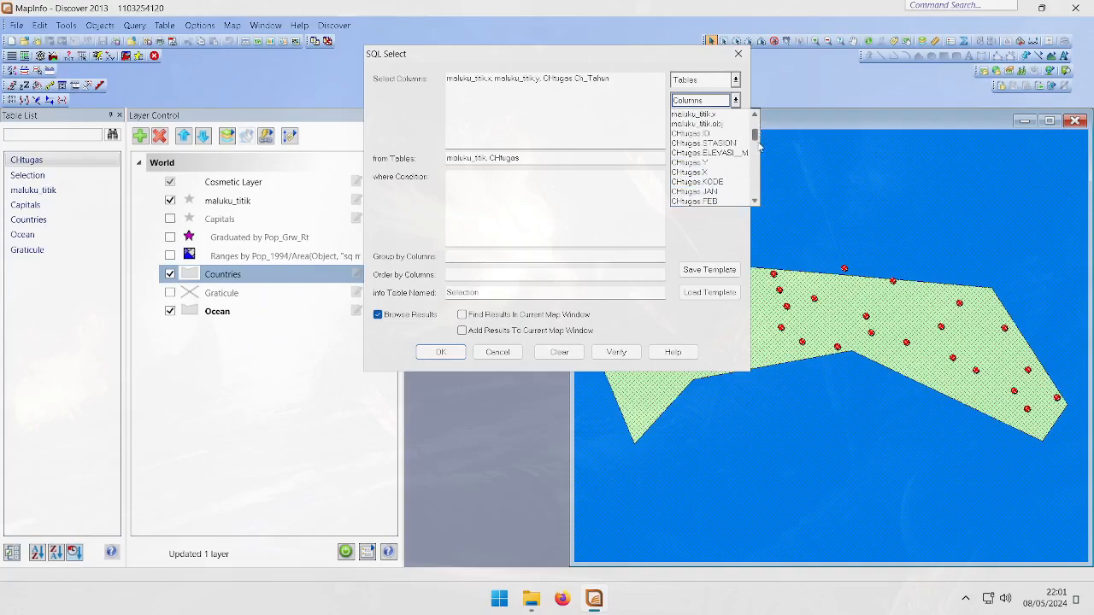
left_click(730, 135)
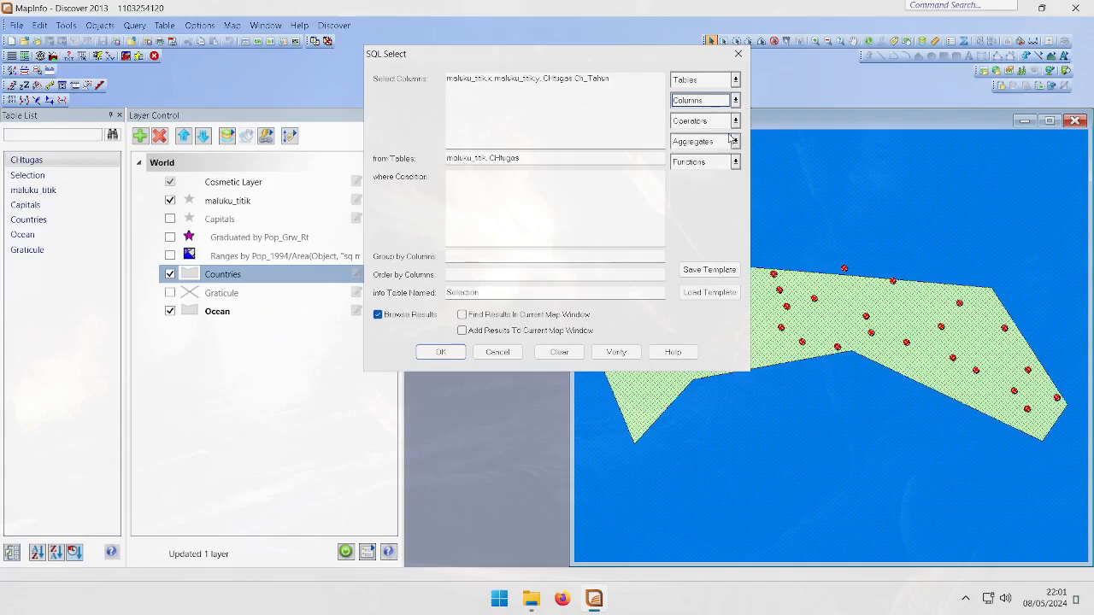
type("=")
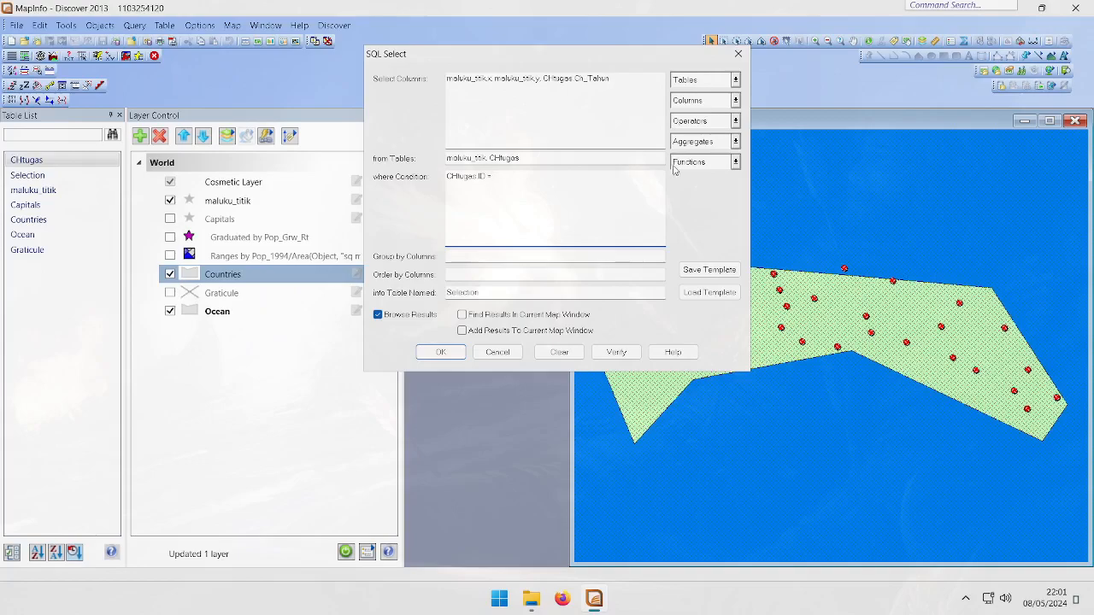
Complete the Where Condition as CHtugas.ID = maluku_titik.id
left_click(707, 106)
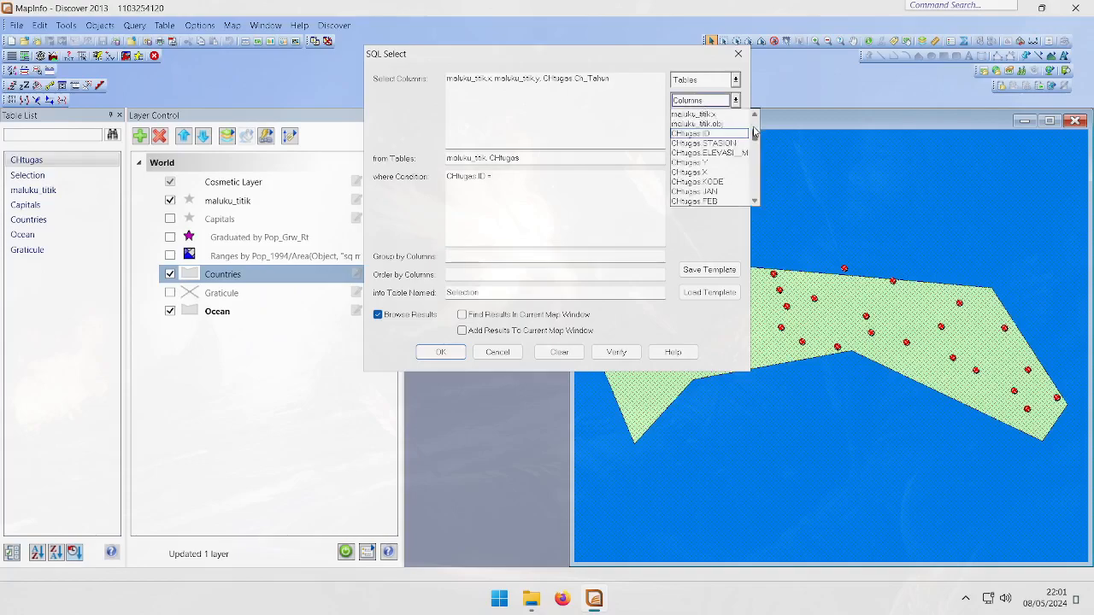
scroll(756, 135, "up", 2)
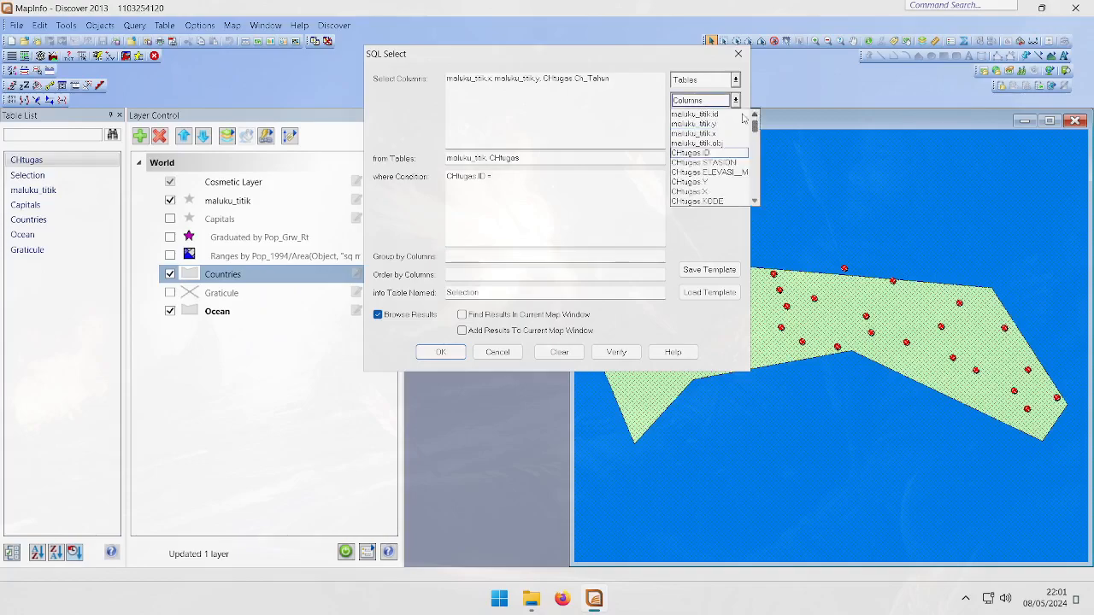
left_click(723, 121)
left_click(647, 110)
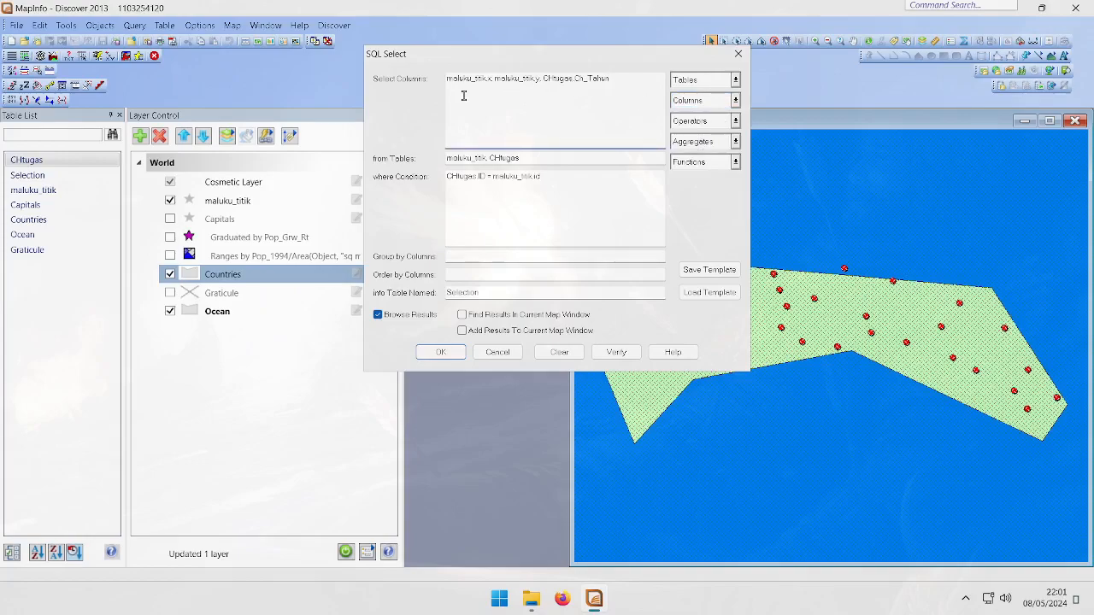
left_click_drag(559, 180, 446, 176)
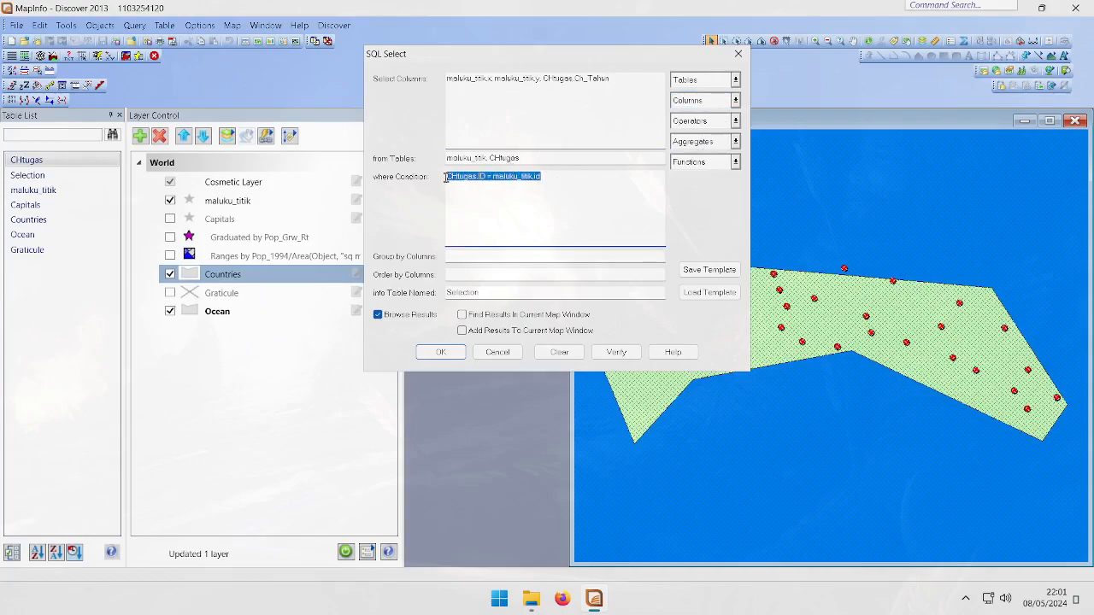
left_click(548, 179)
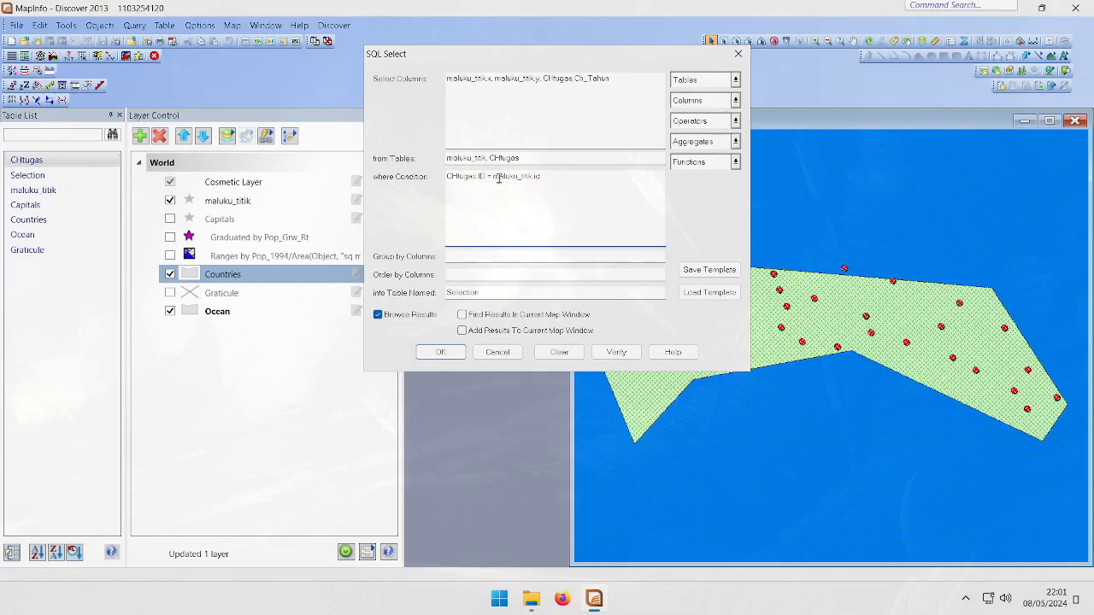
Insert maluku_titik.id at the start of the query's selected columns
mouse_move(487, 178)
left_mouse_down()
mouse_move(449, 178)
mouse_move(473, 181)
left_mouse_up()
left_click_drag(569, 179, 493, 179)
left_click(640, 120)
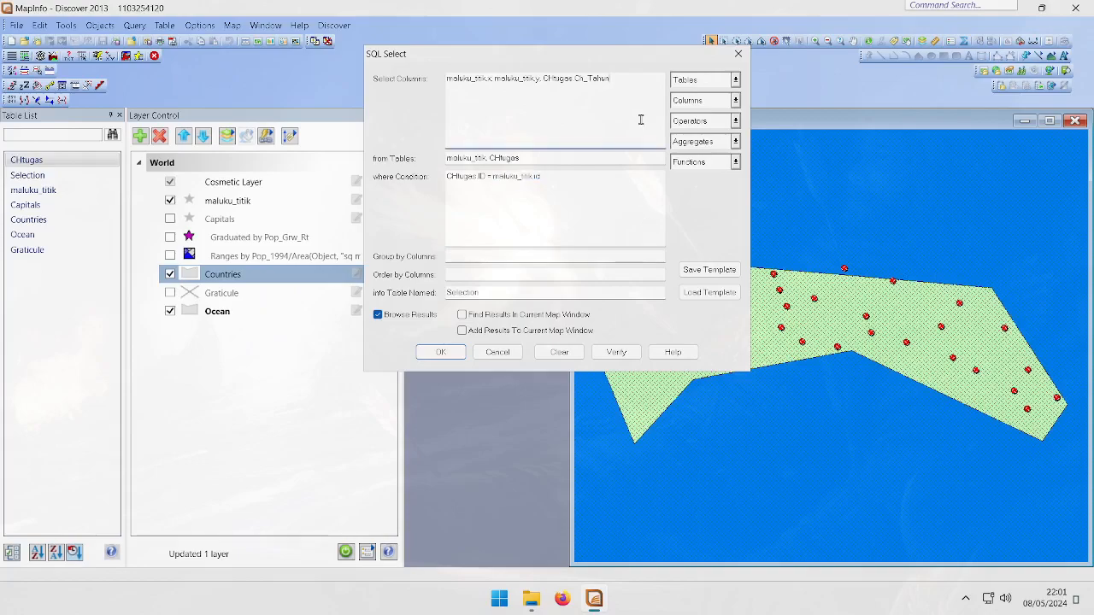
left_click(523, 186)
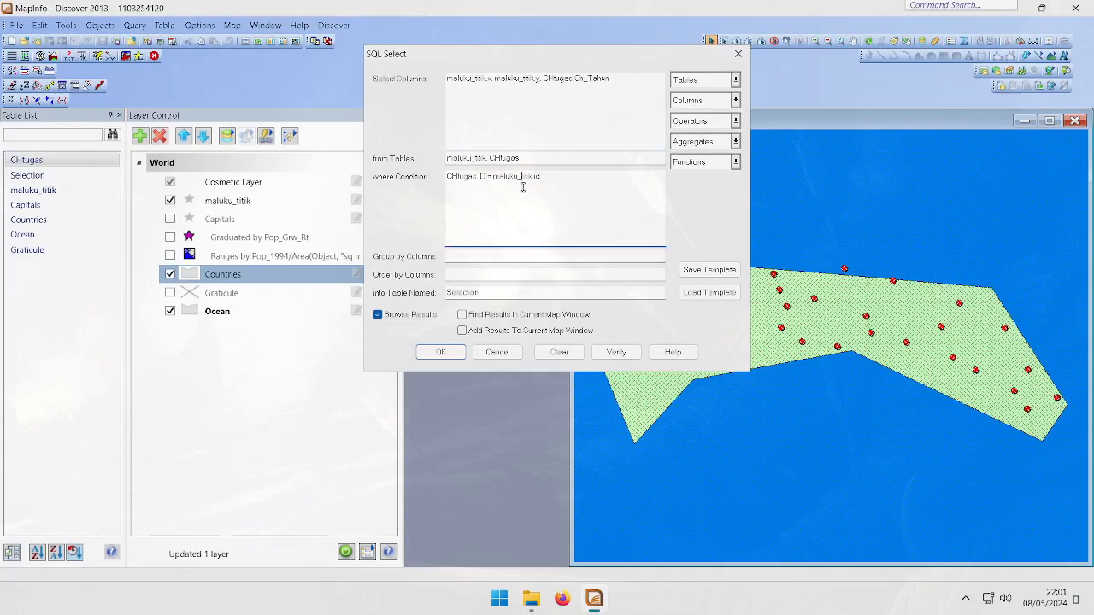
left_click(448, 81)
left_click(715, 101)
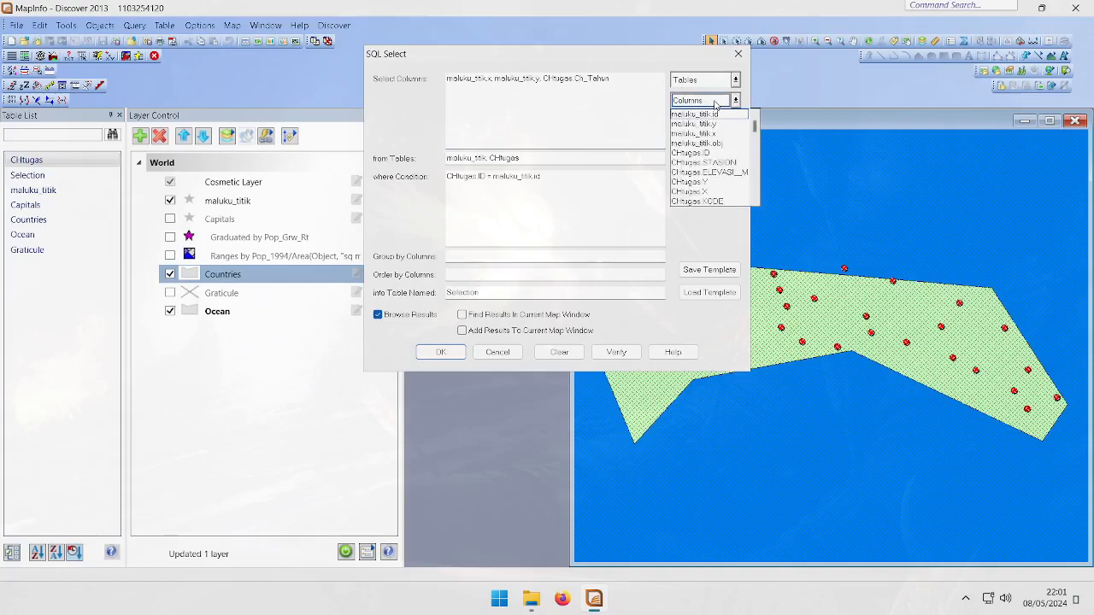
left_click(731, 119)
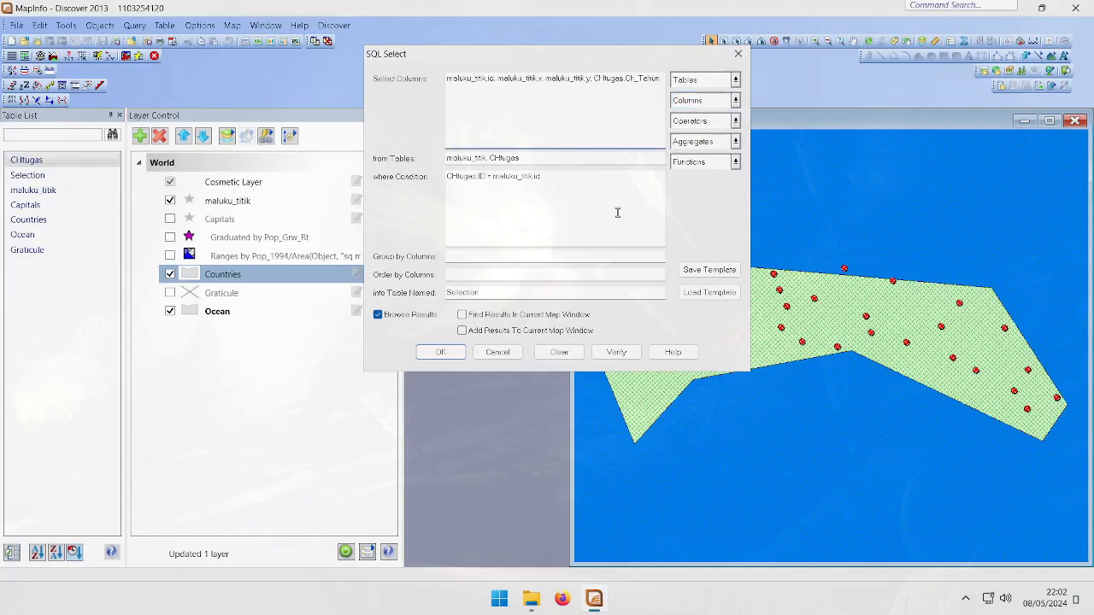
Verify the SQL query syntax
left_click(547, 157)
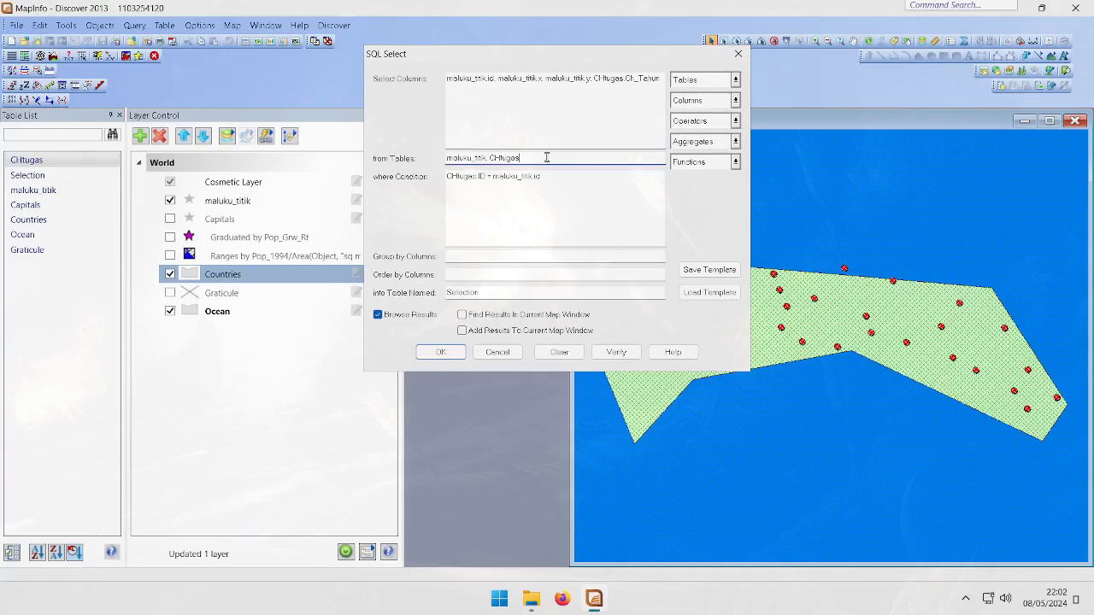
left_click(570, 188)
left_click(617, 351)
left_click(572, 346)
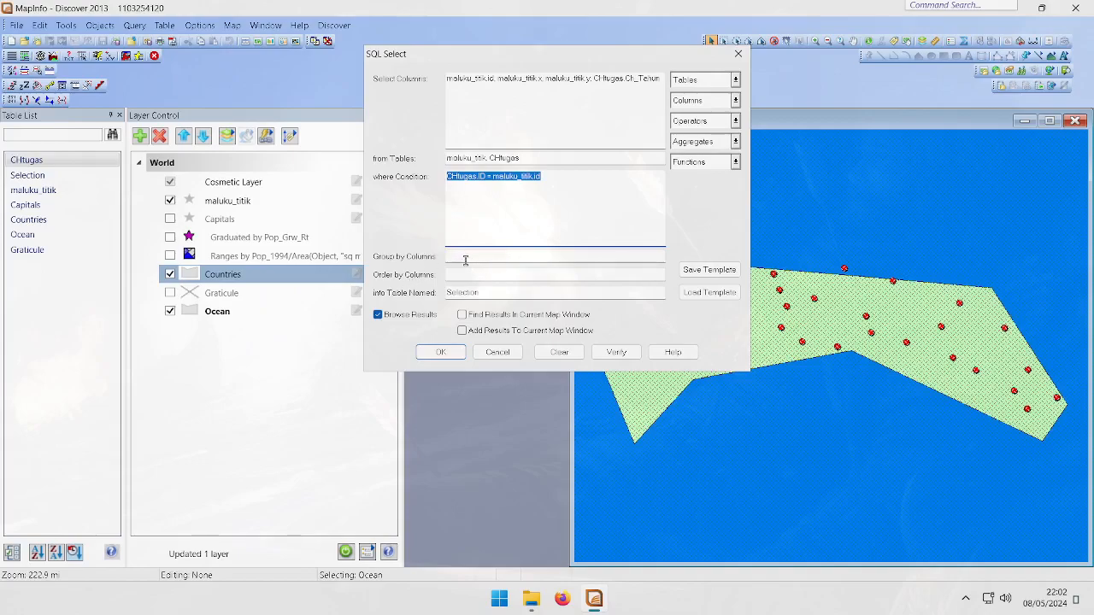
Name the result table Maluku_CH and run the query
double_click(462, 293)
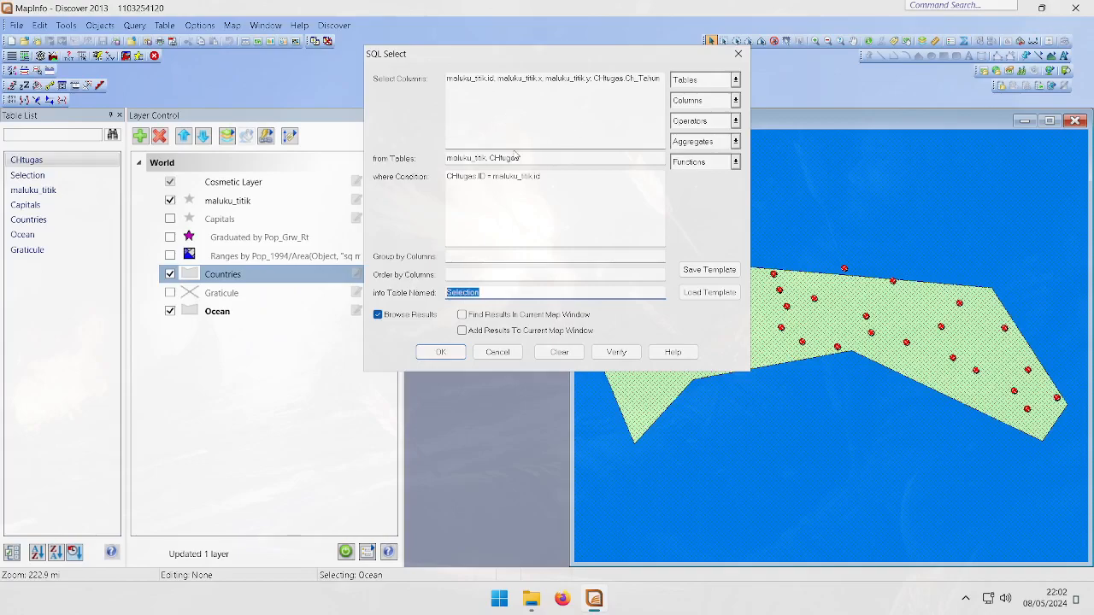
double_click(473, 291)
type("Maluku_CH")
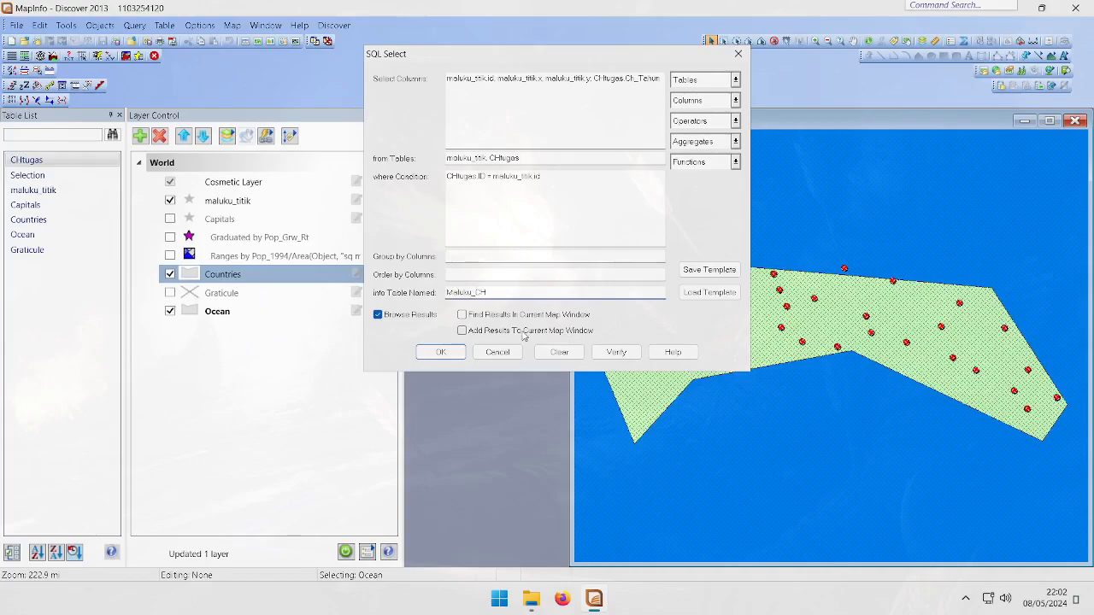
left_click(450, 352)
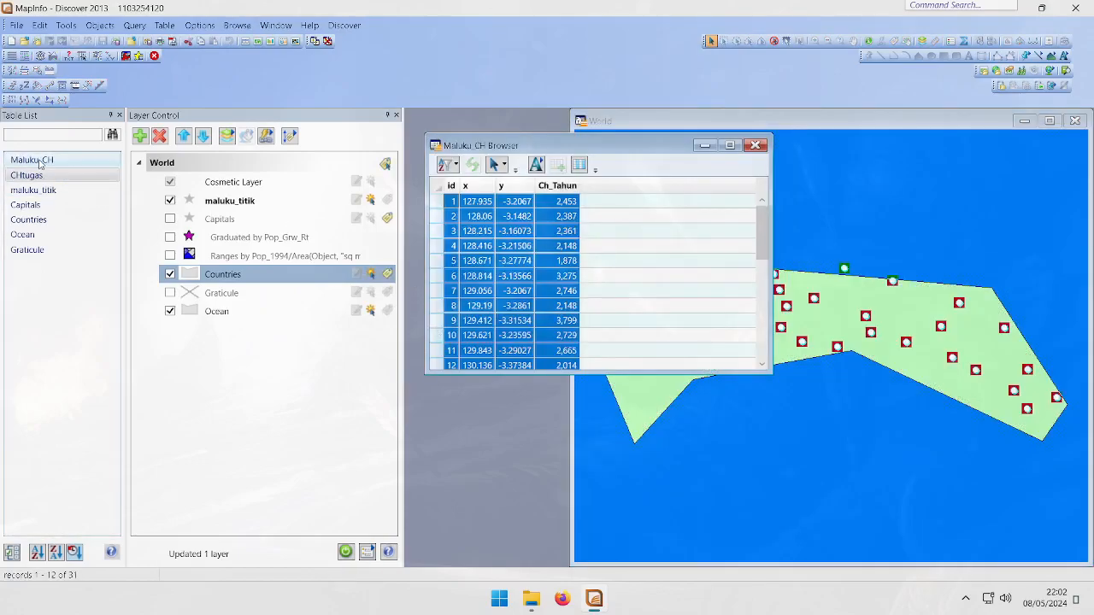
Review the Maluku_CH result browser and close it
left_click(38, 161)
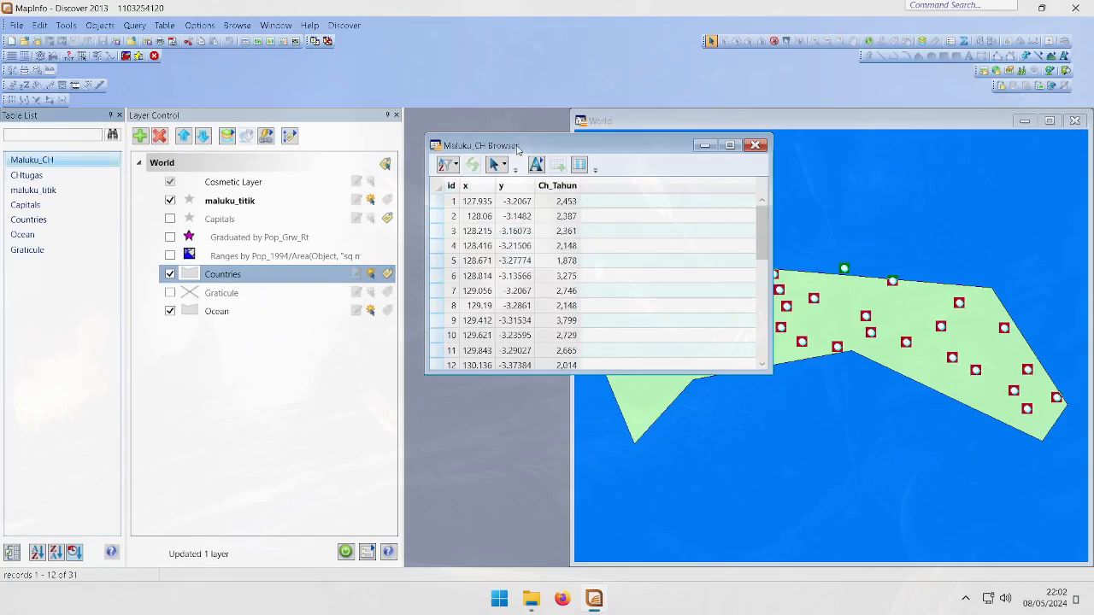
left_click_drag(518, 143, 514, 132)
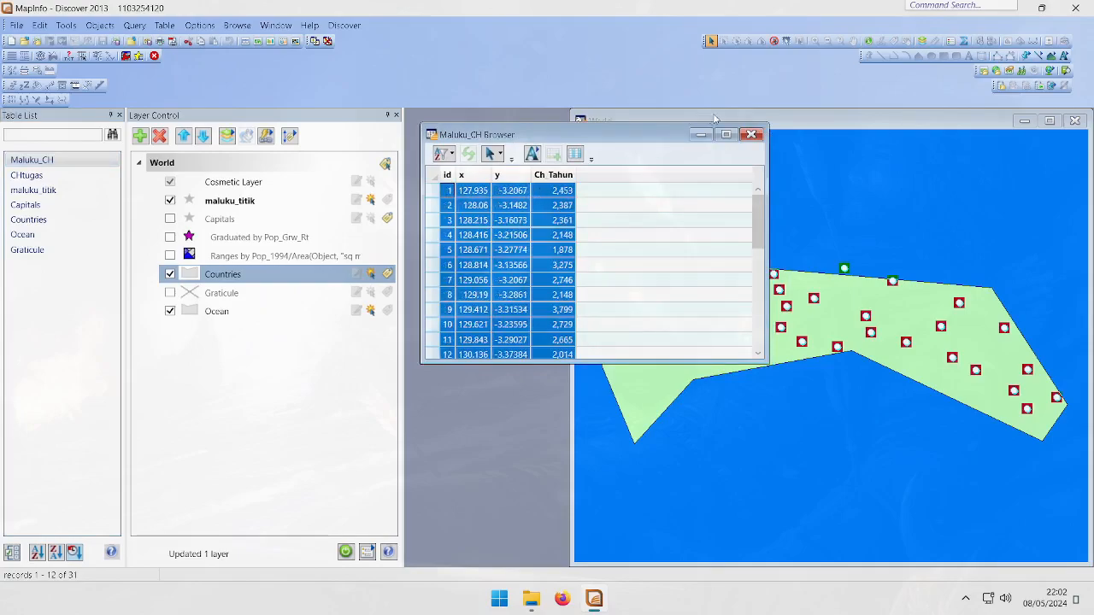
left_click(751, 134)
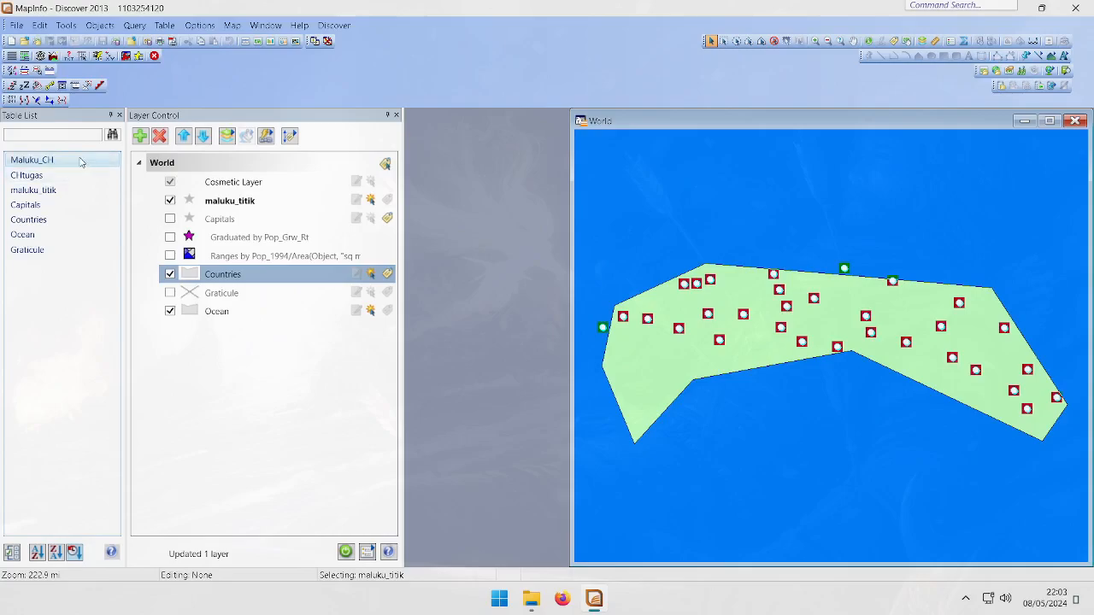
Export the Maluku_CH table as Maluku_CH.MIF in MapInfo Interchange format, then close the table
right_click(49, 162)
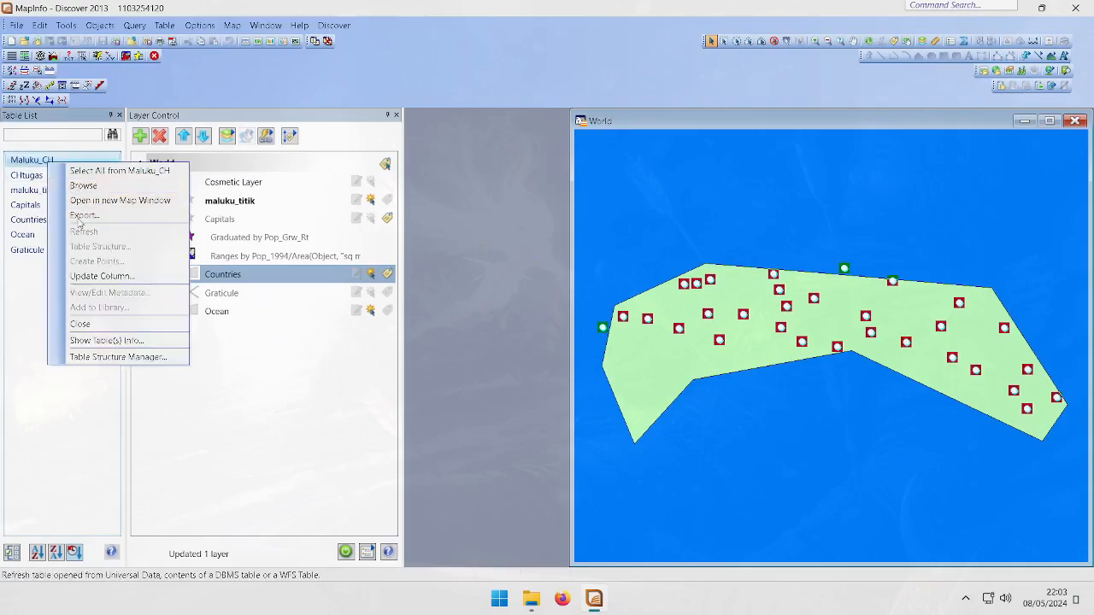
left_click(82, 215)
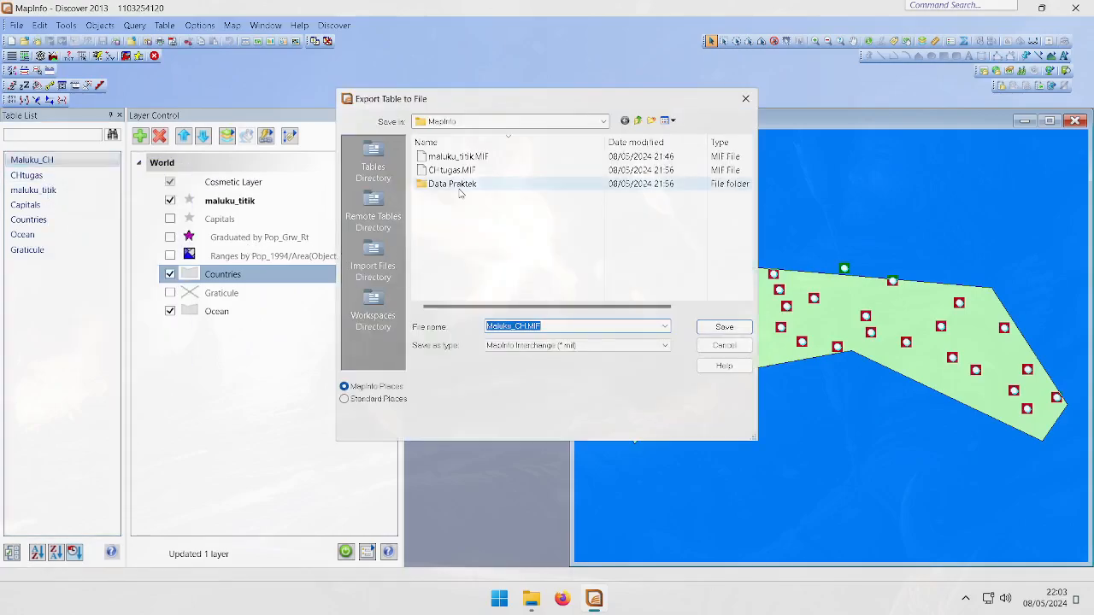
left_click(716, 327)
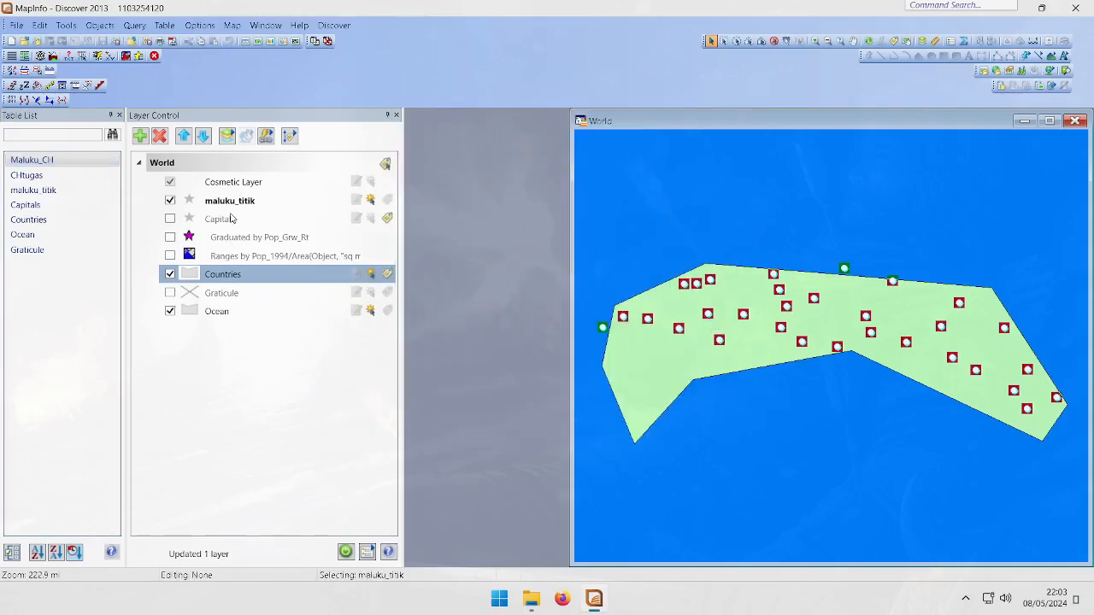
right_click(53, 159)
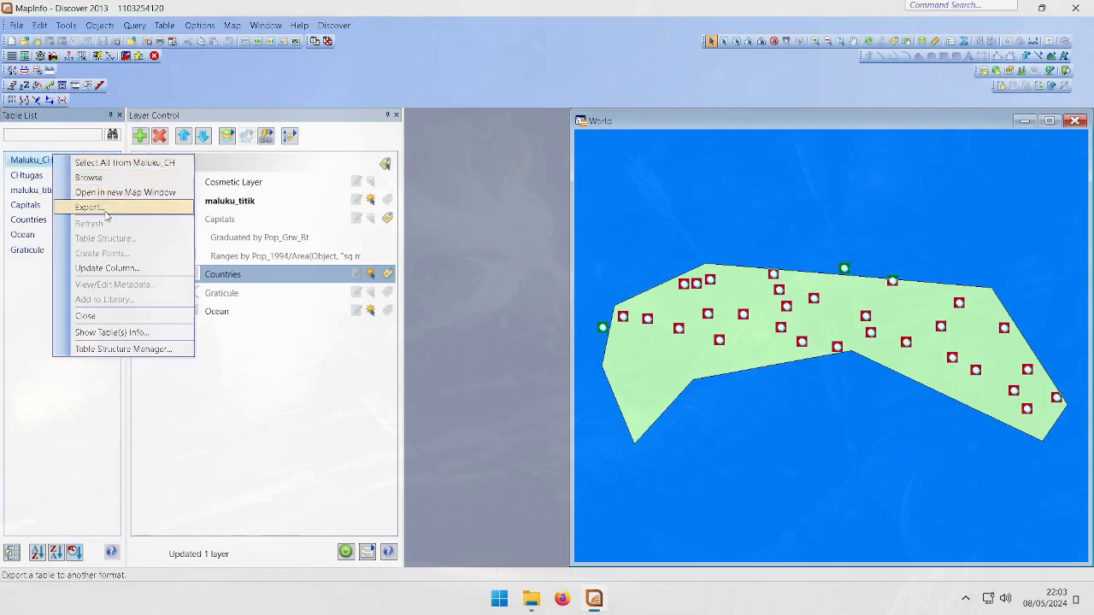
left_click(128, 321)
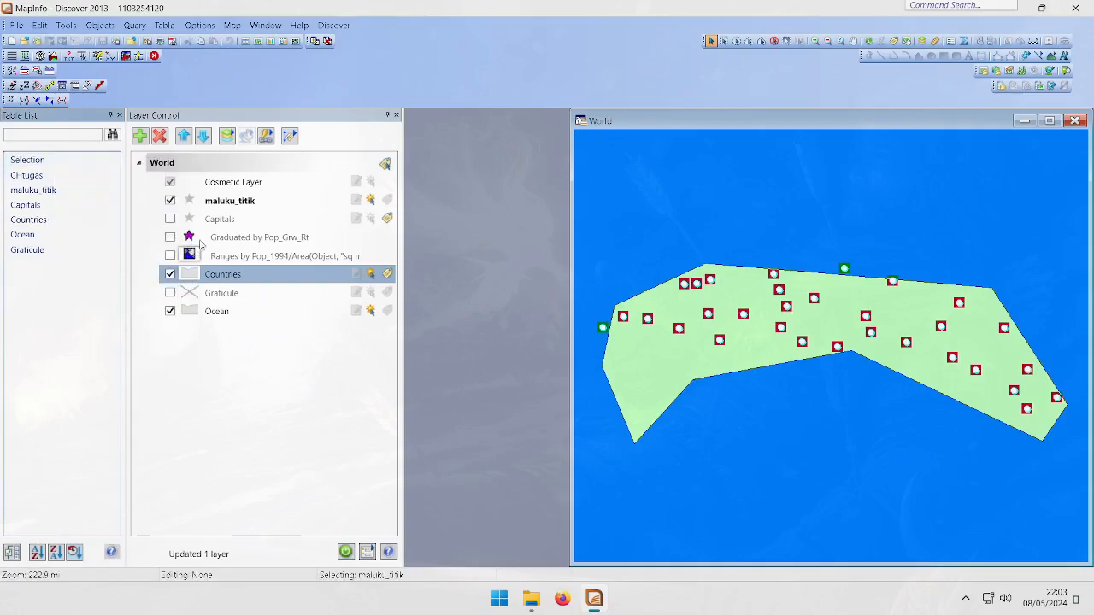
Close the maluku_titik table
left_click(243, 205)
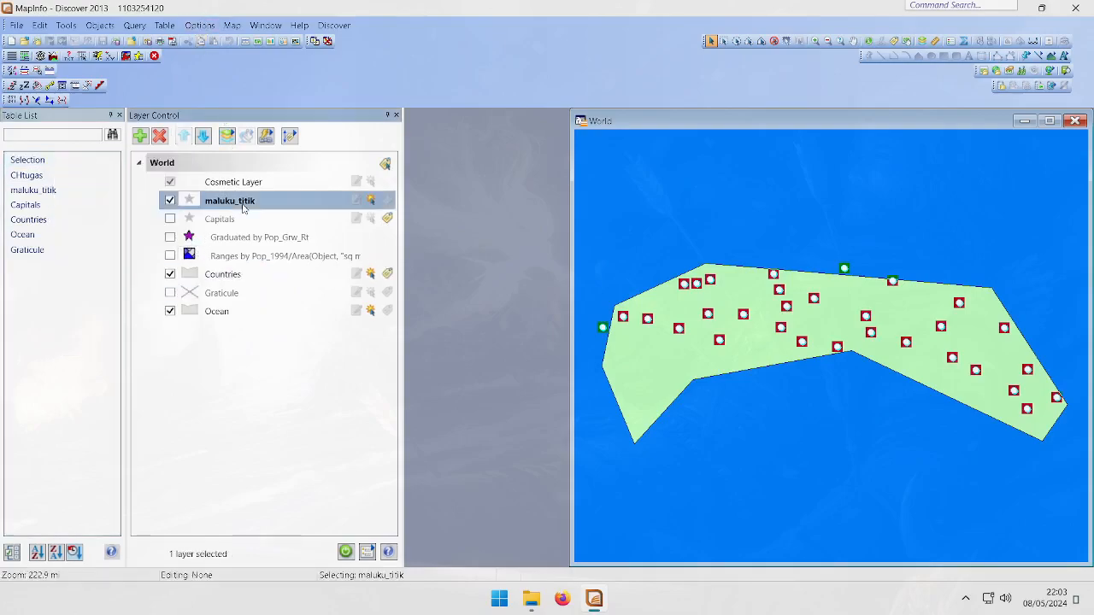
right_click(242, 207)
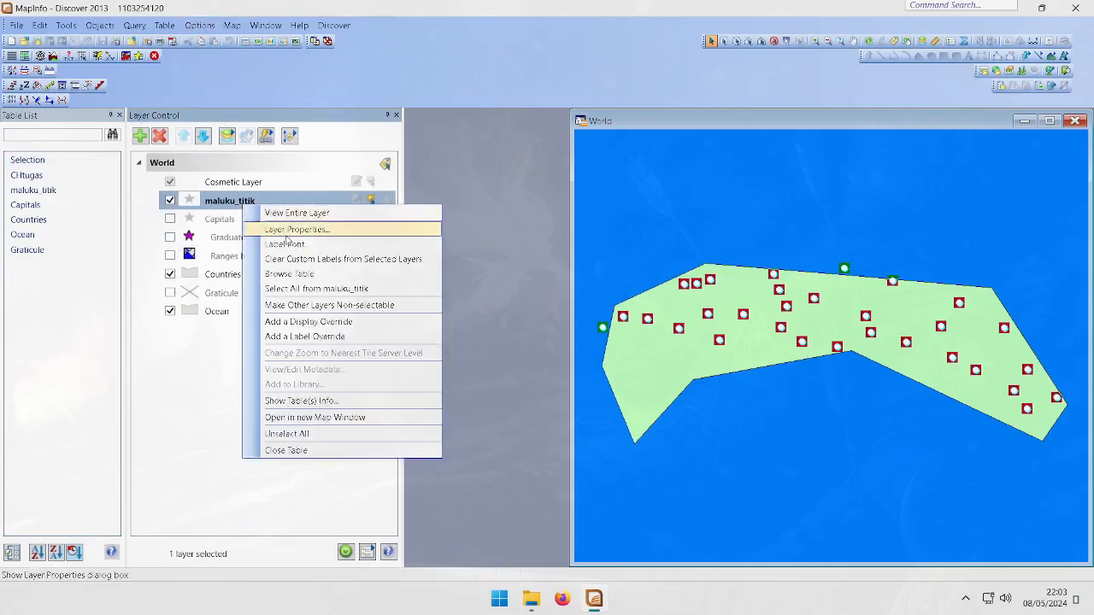
left_click(287, 450)
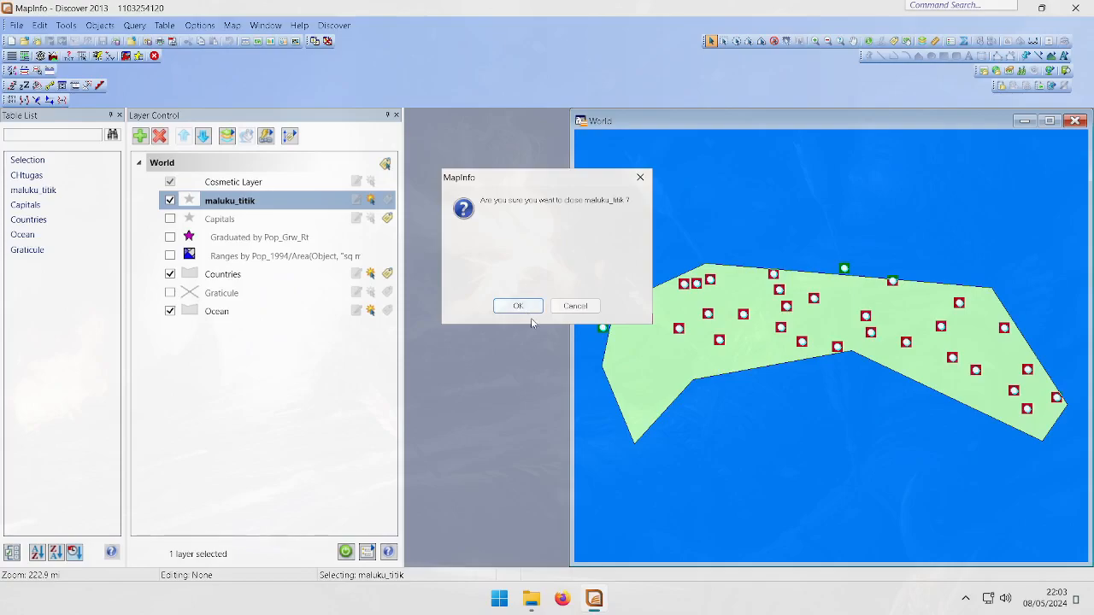
left_click_drag(503, 180, 206, 251)
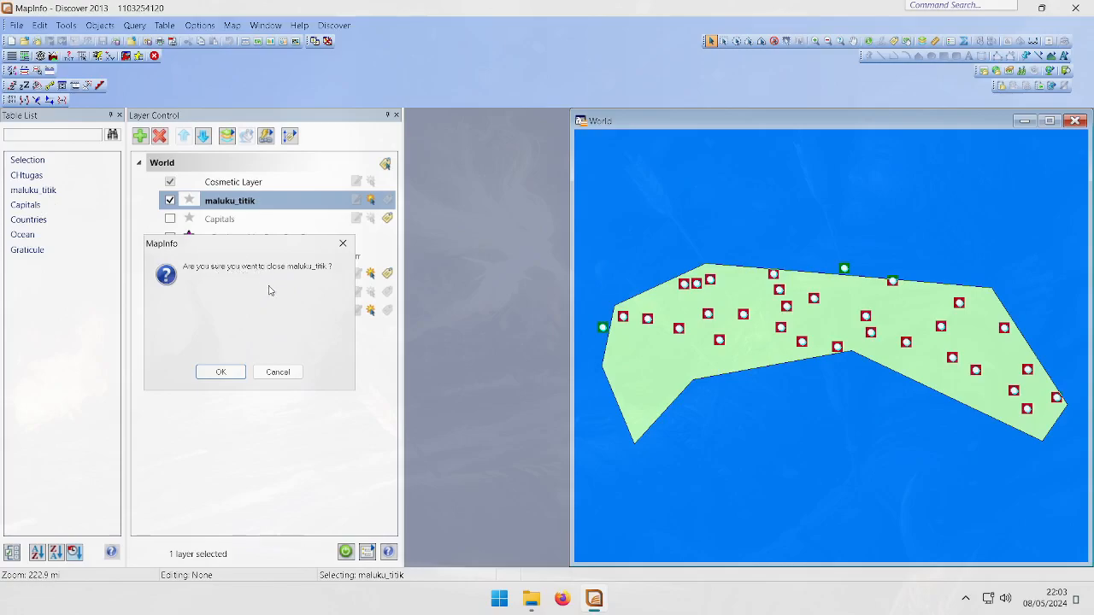
left_click(215, 371)
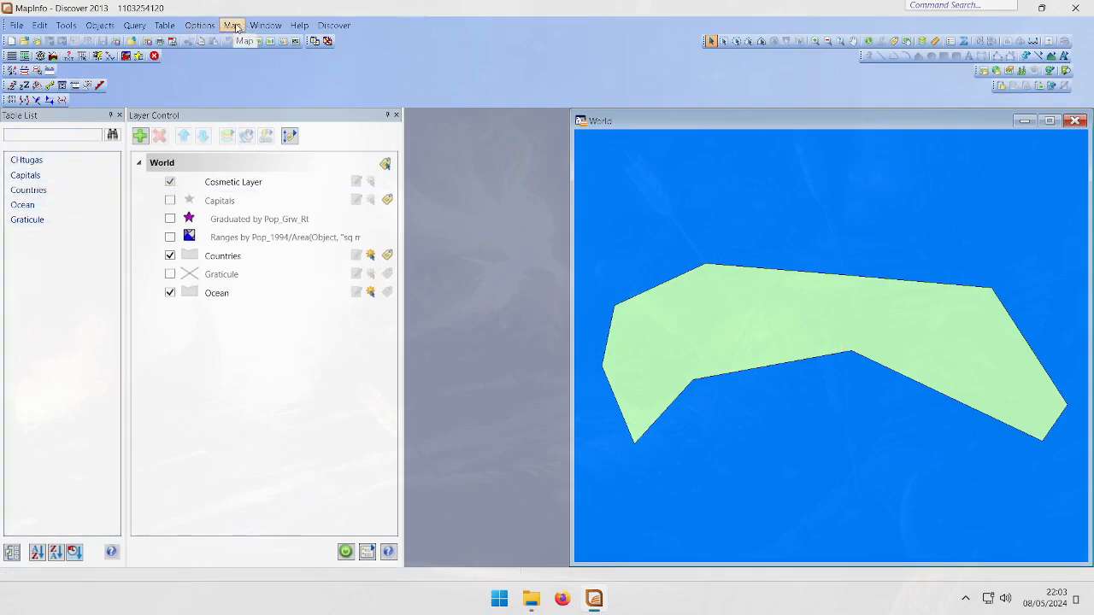
Import Maluku_CH.MIF from the MapInfo folder and save it as the table Maluku_CH.TAB
left_click(167, 25)
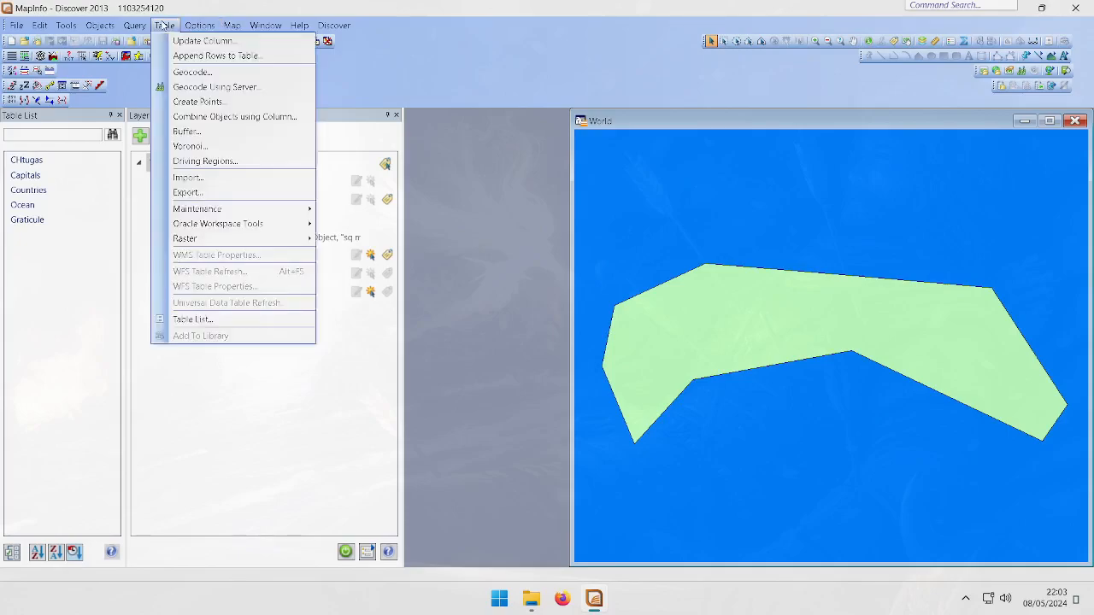
left_click(215, 178)
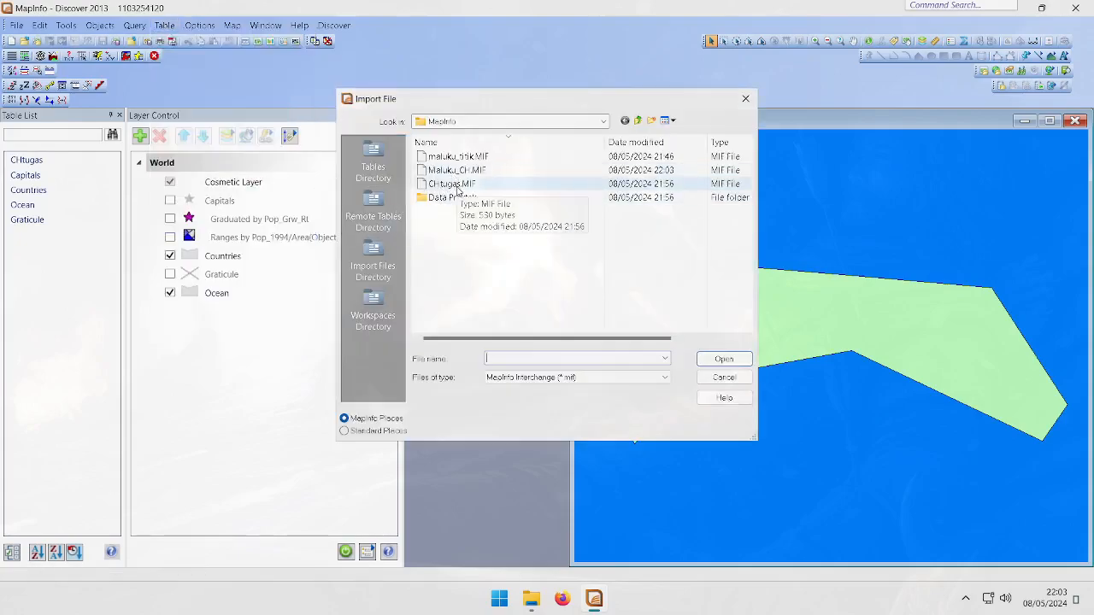
double_click(467, 170)
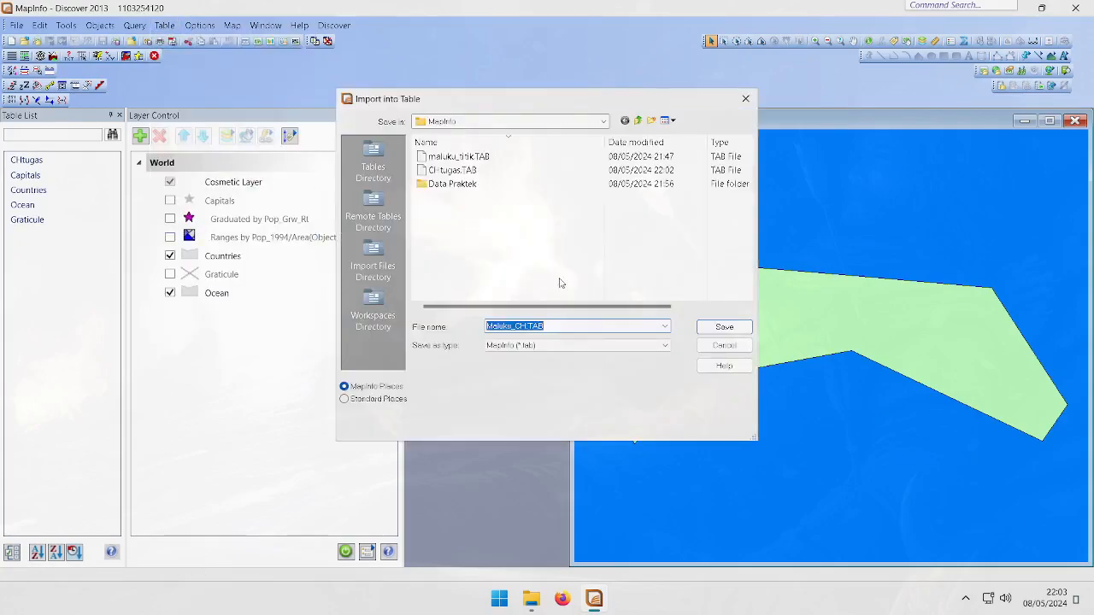
left_click(724, 328)
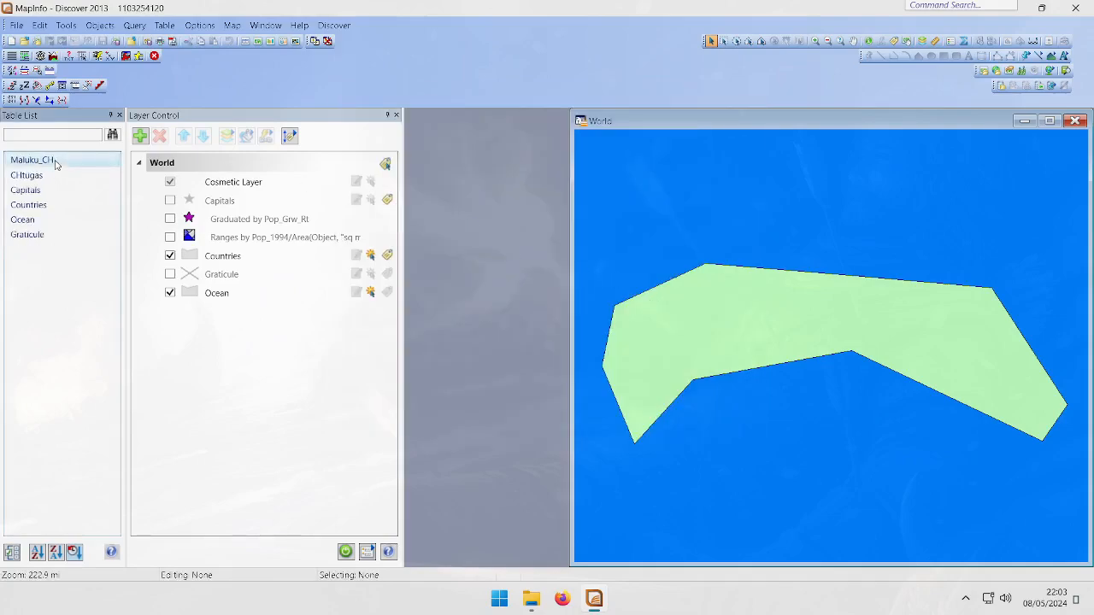
Add the Maluku_CH table as a layer to the World map
right_click(93, 164)
left_click(146, 136)
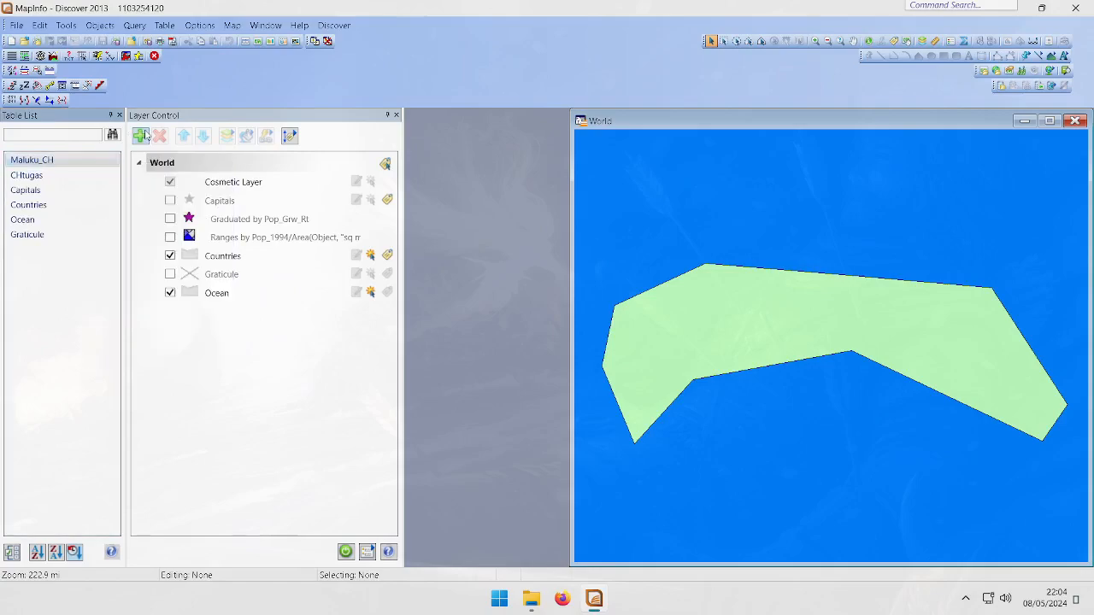
double_click(485, 291)
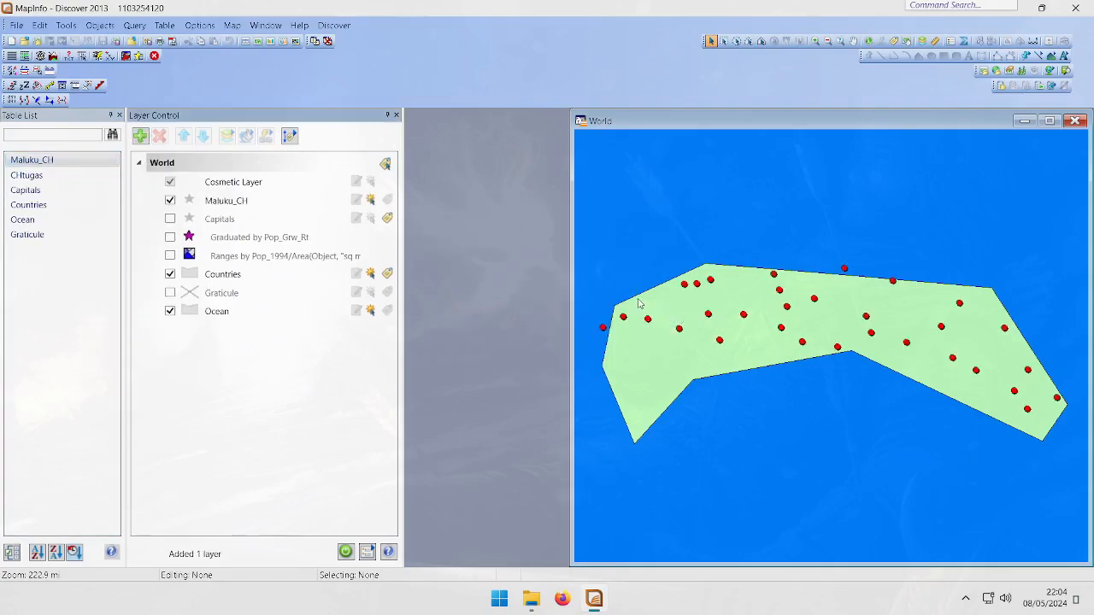
Browse the Maluku_CH table, sort its records by the id column, and close the browser
right_click(288, 201)
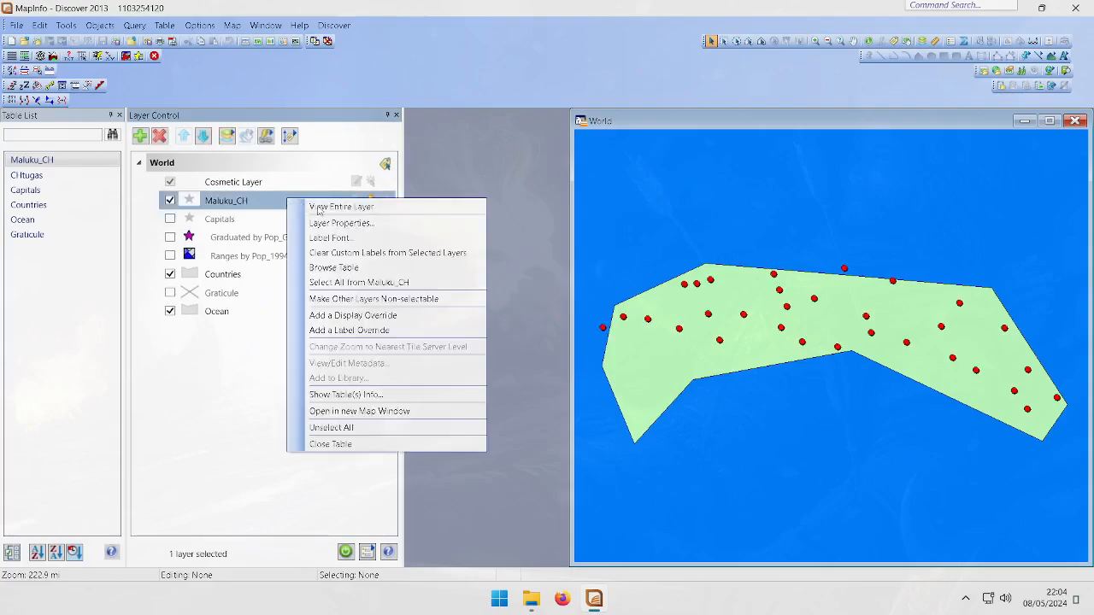
left_click(338, 267)
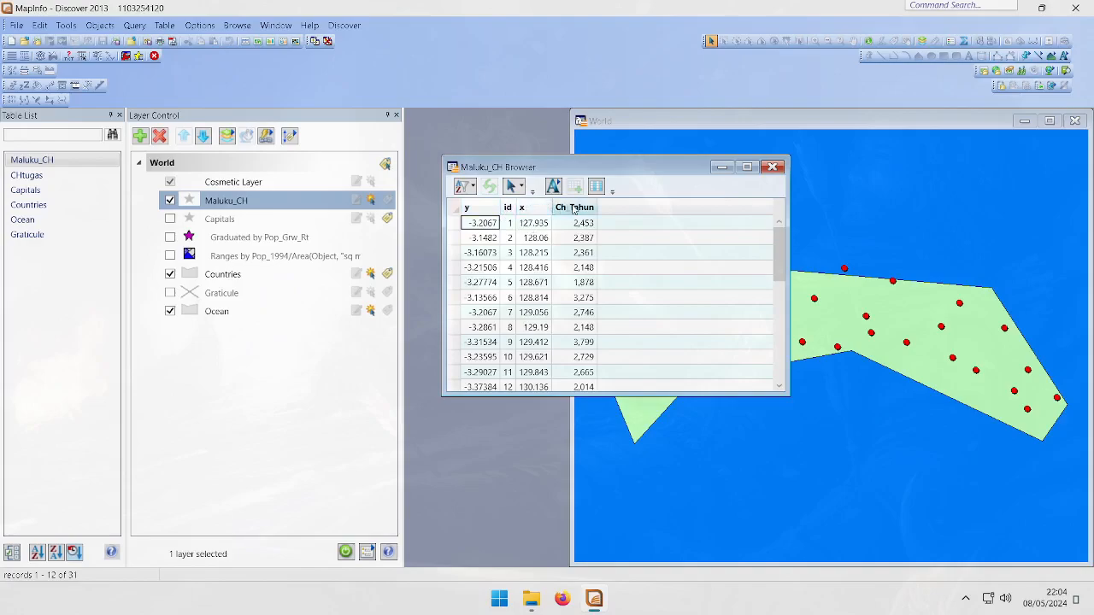
left_click(523, 208)
left_click(510, 209)
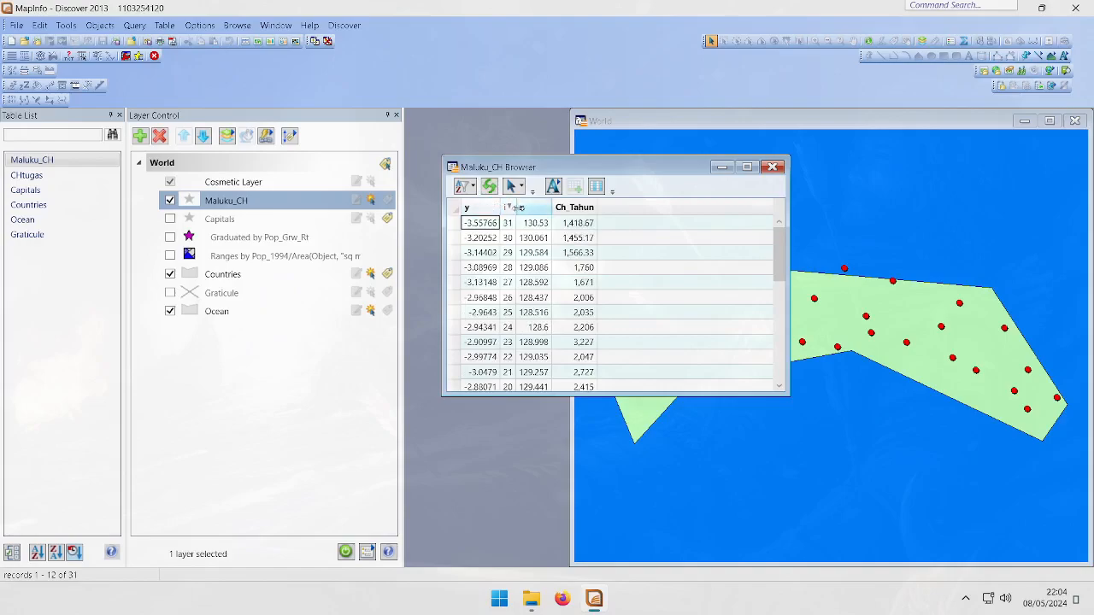
left_click(509, 209)
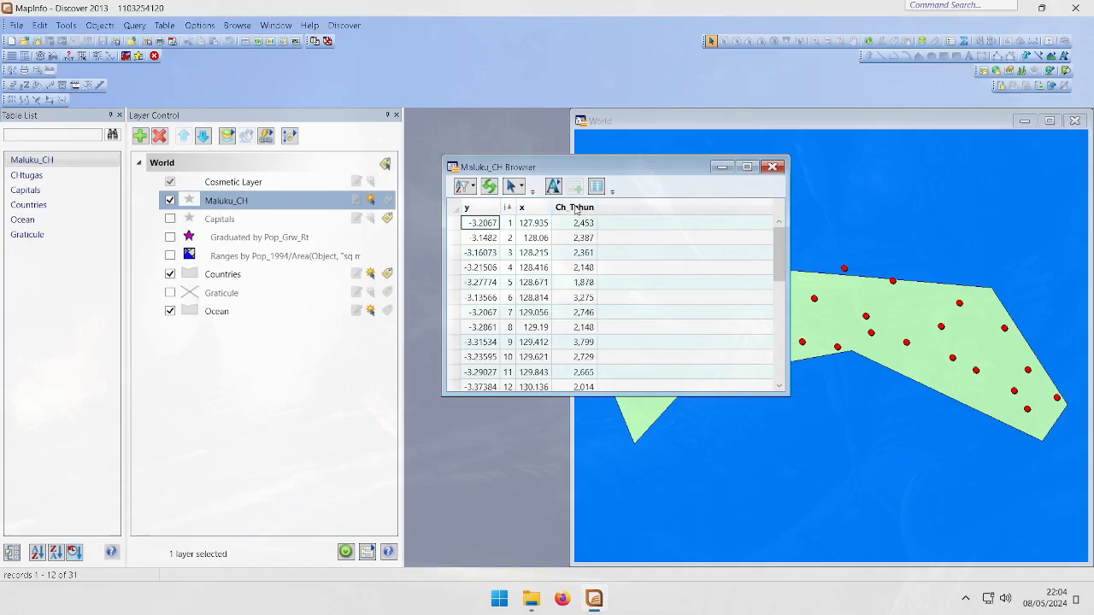
left_click(774, 167)
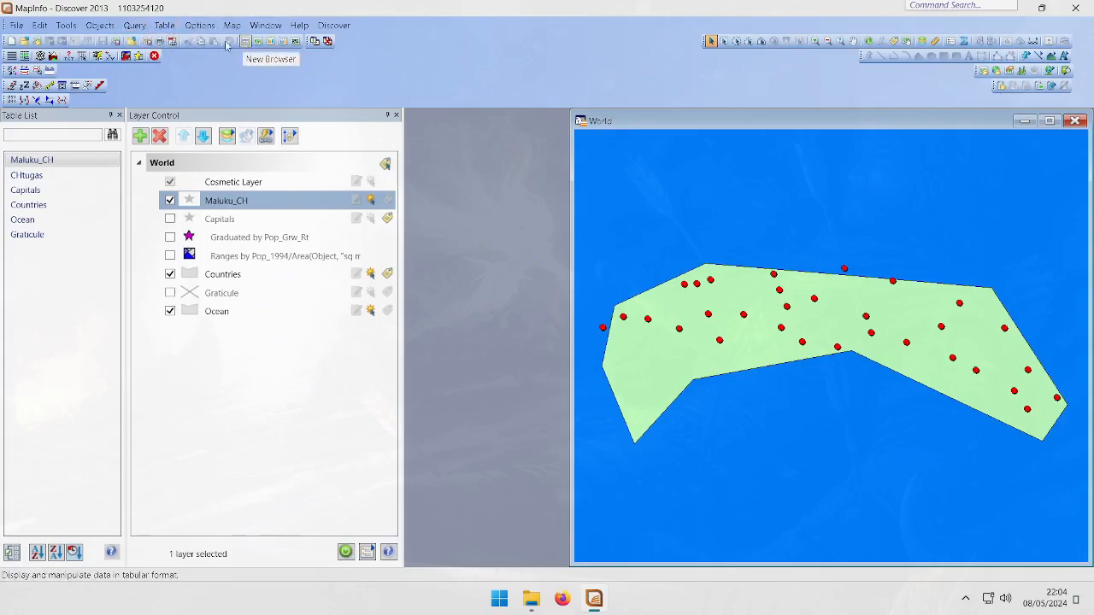
Try to buffer the objects of the Maluku_CH table, storing the results in a new table
left_click(169, 28)
left_click(168, 27)
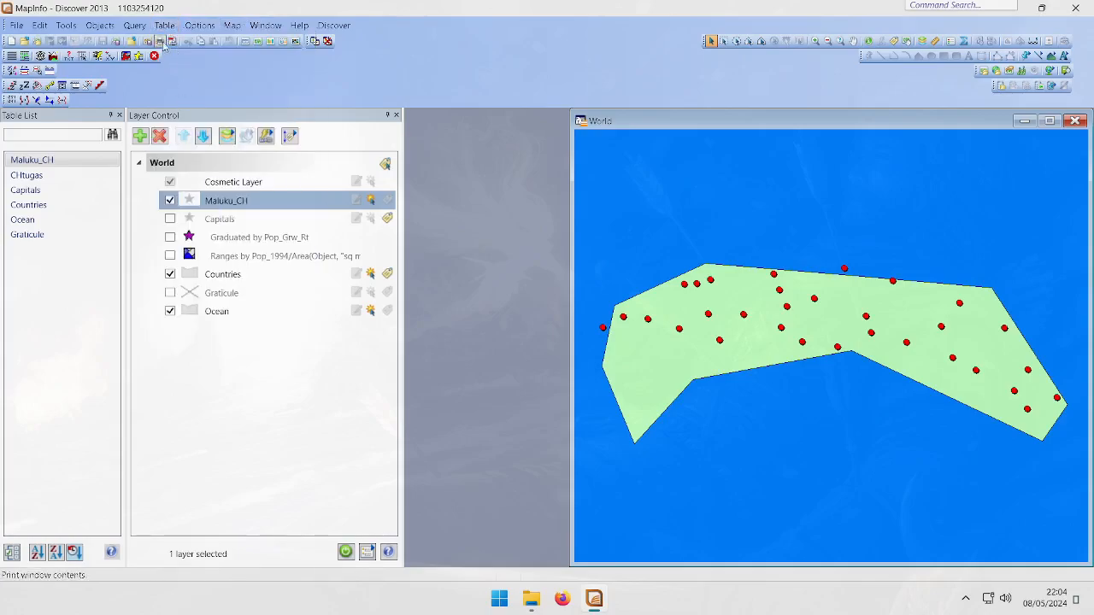
left_click(163, 27)
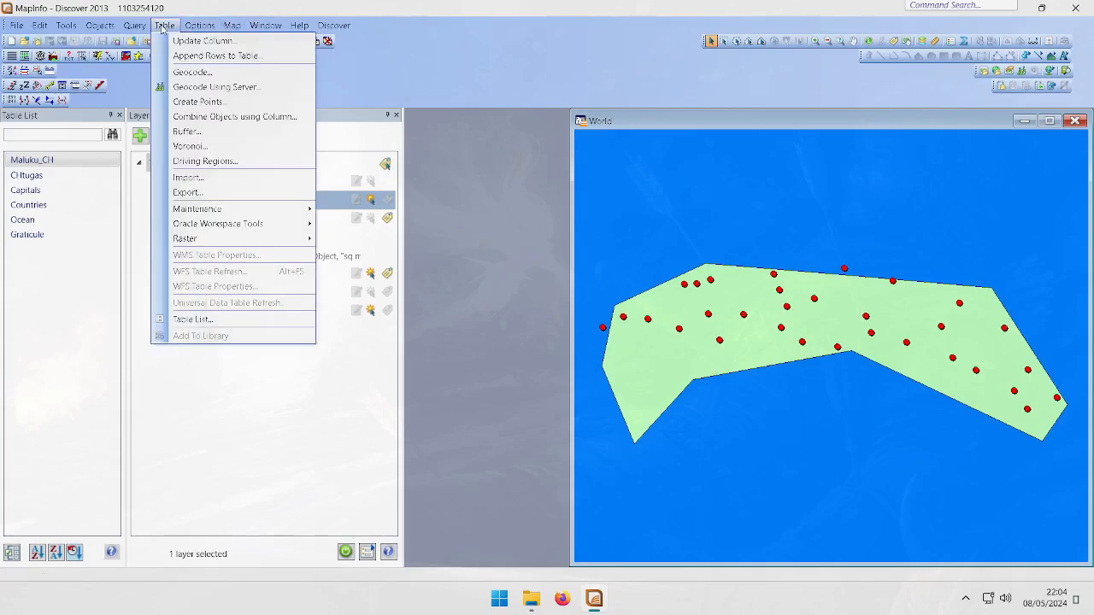
left_click(188, 132)
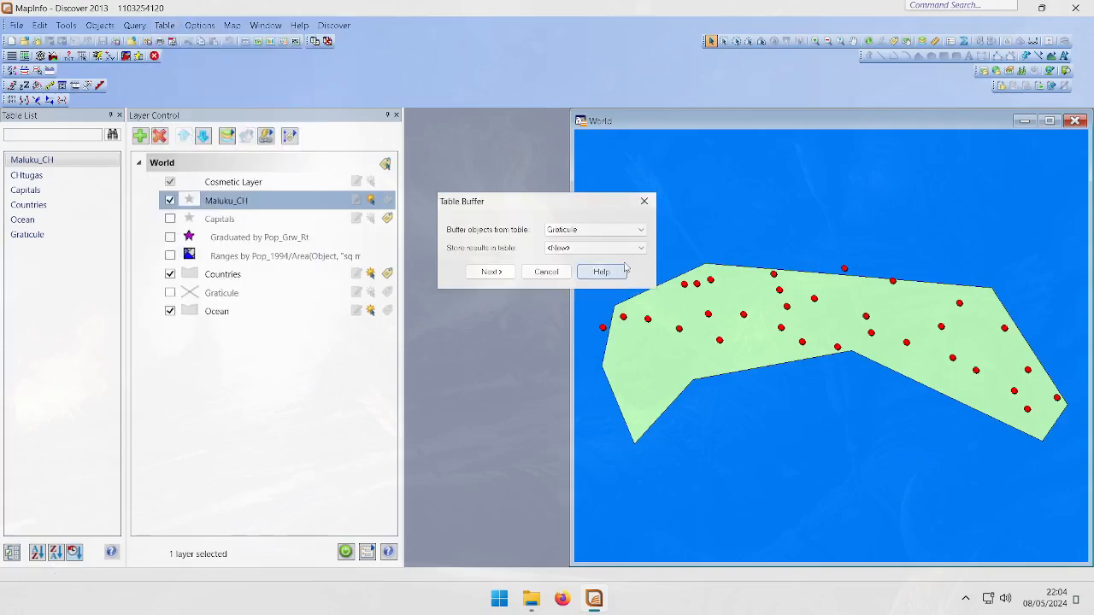
left_click_drag(565, 203, 537, 248)
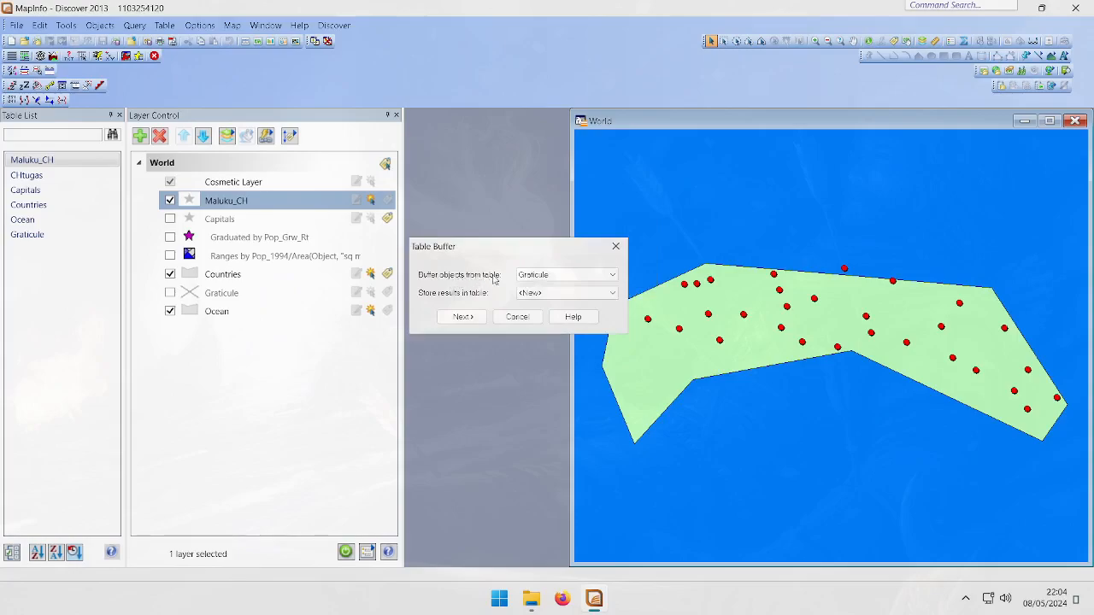
left_click(545, 276)
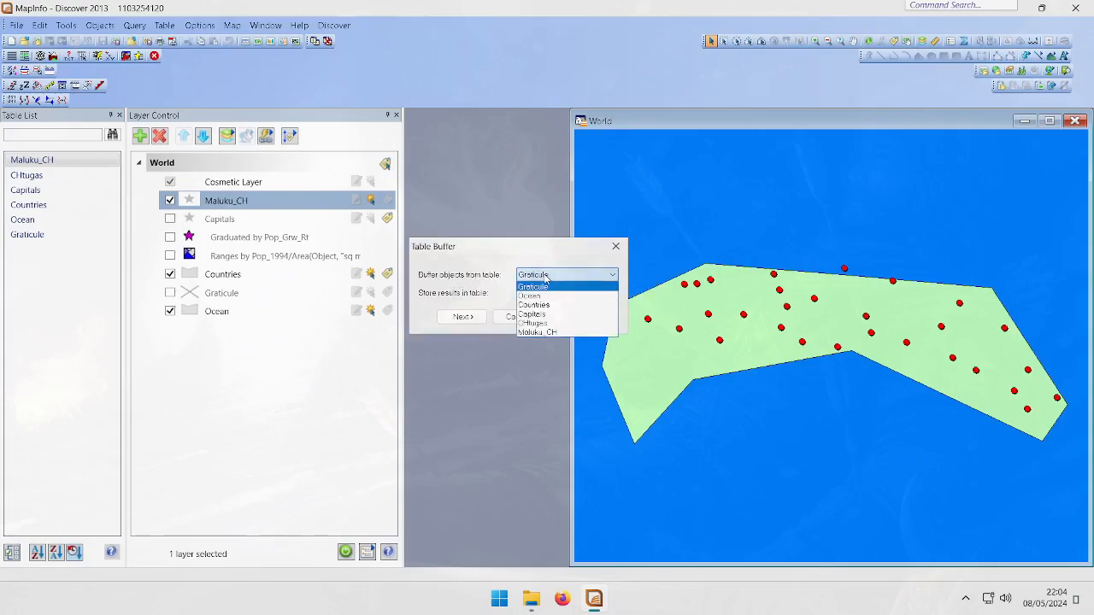
left_click(555, 332)
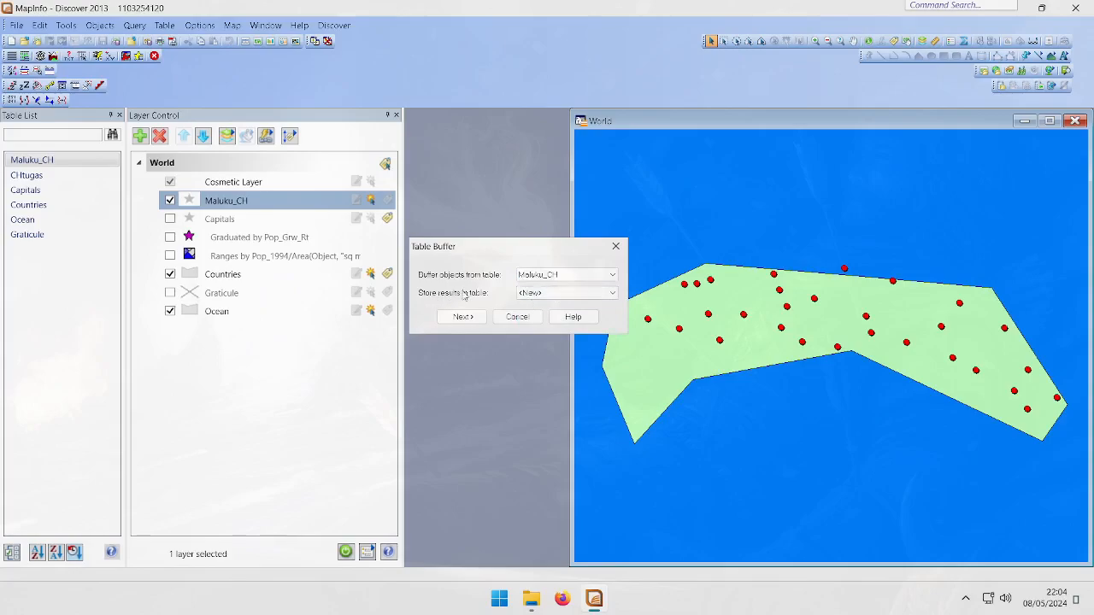
left_click(526, 294)
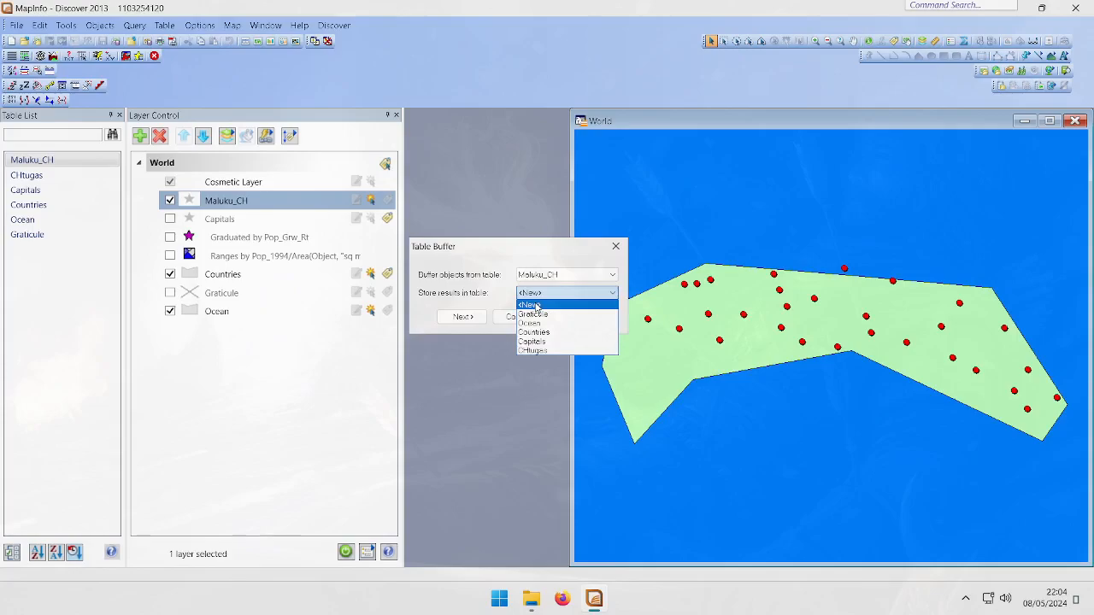
left_click(531, 305)
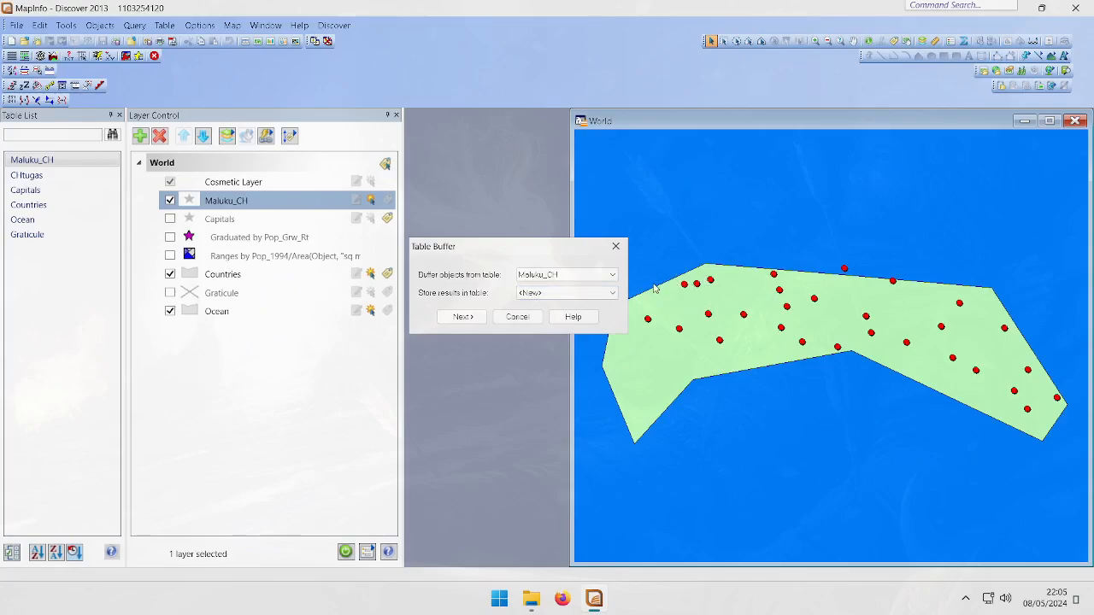
left_click(462, 318)
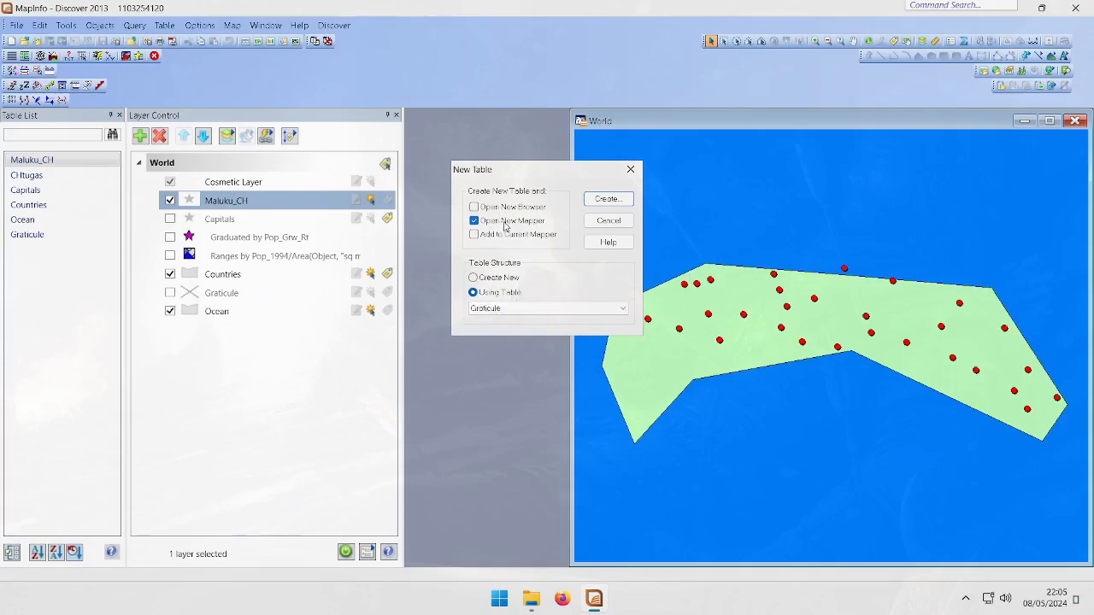
Try to create the new buffer table from scratch with one added field, then cancel
left_click_drag(564, 172, 252, 308)
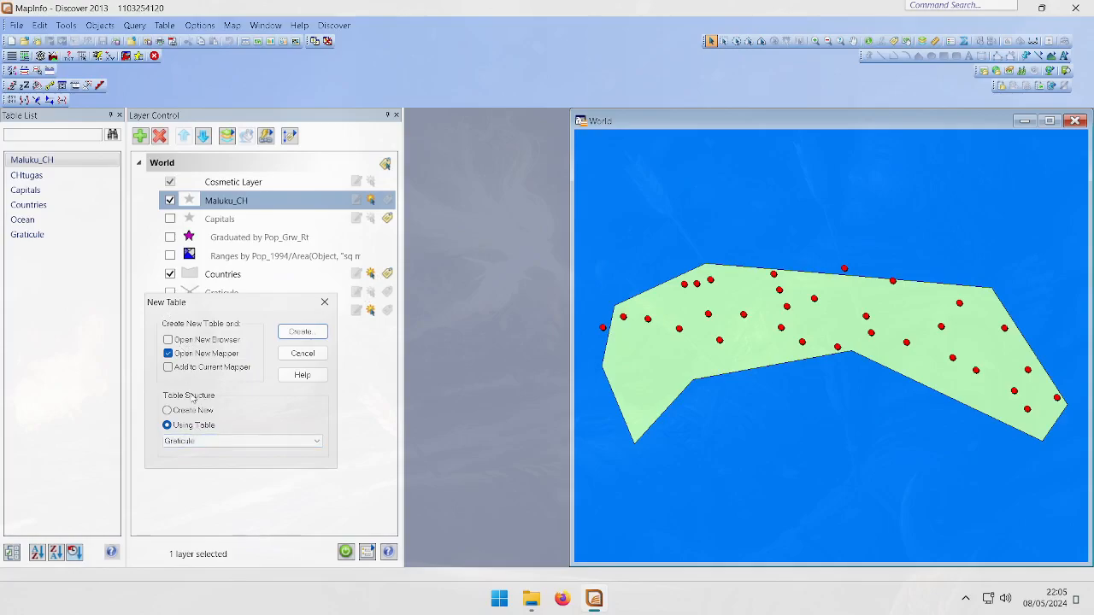
left_click(198, 441)
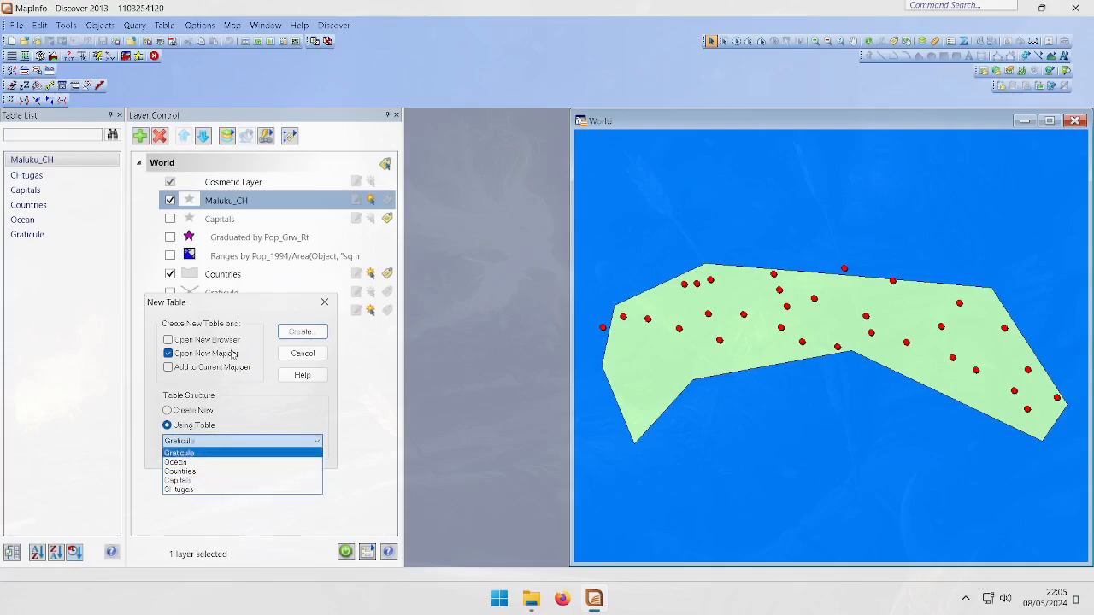
left_click(207, 439)
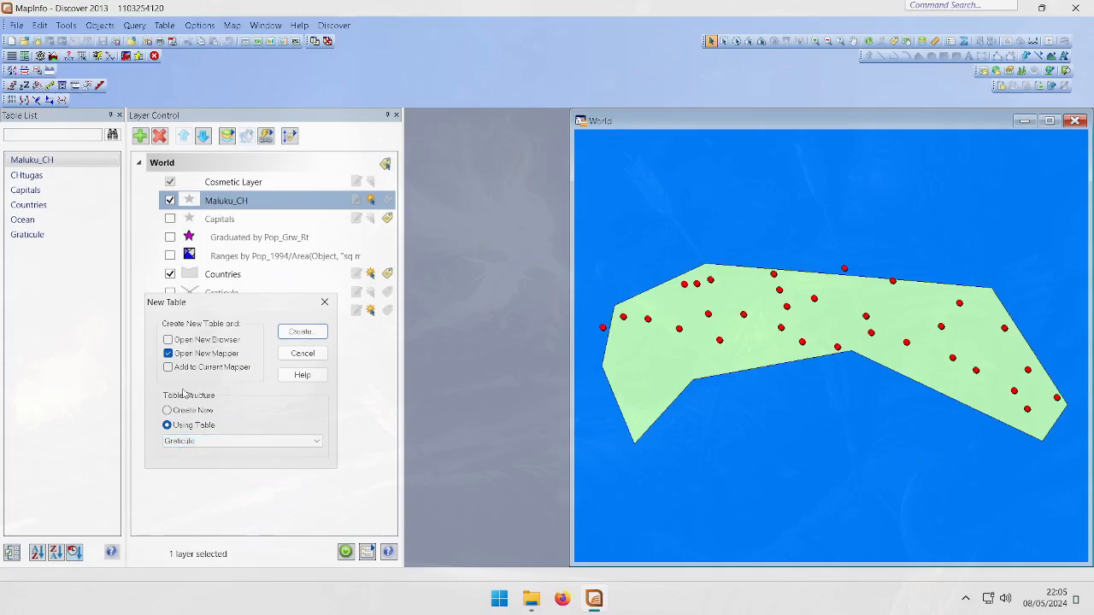
left_click(202, 413)
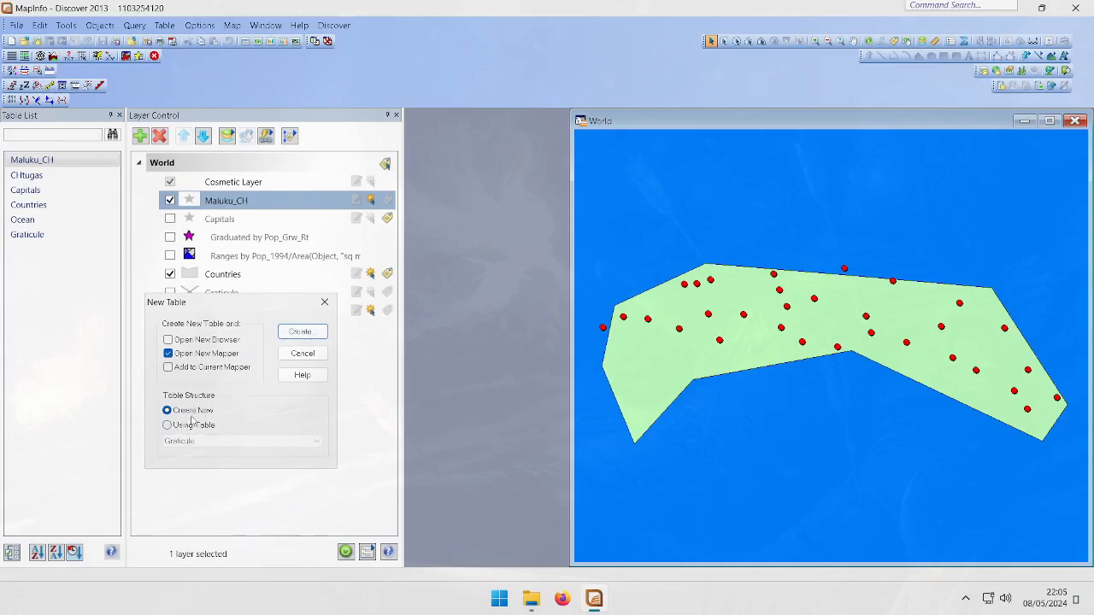
left_click(292, 336)
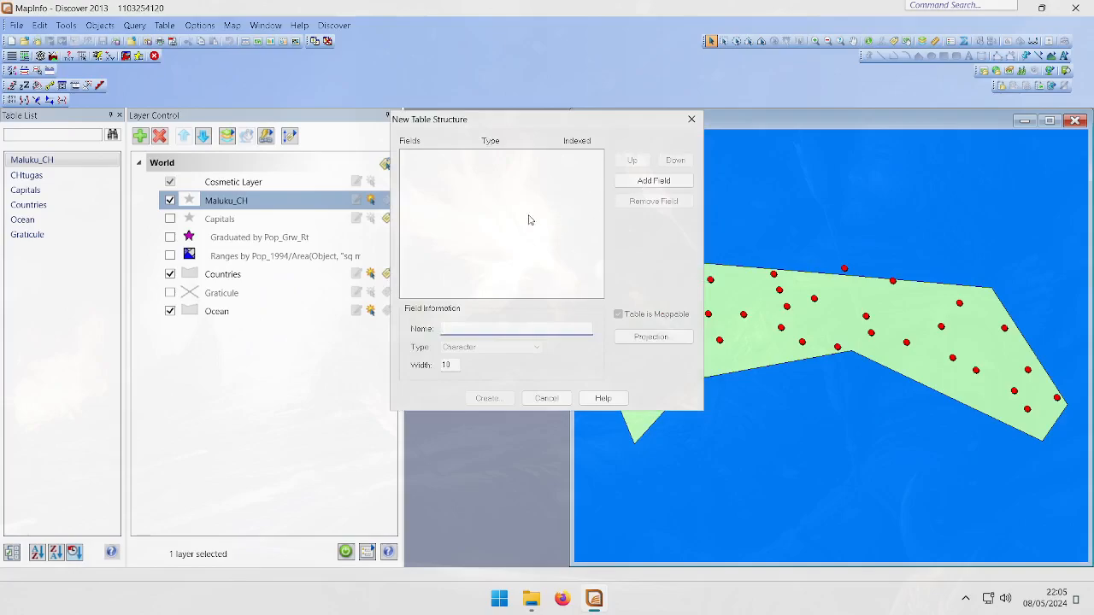
left_click(656, 181)
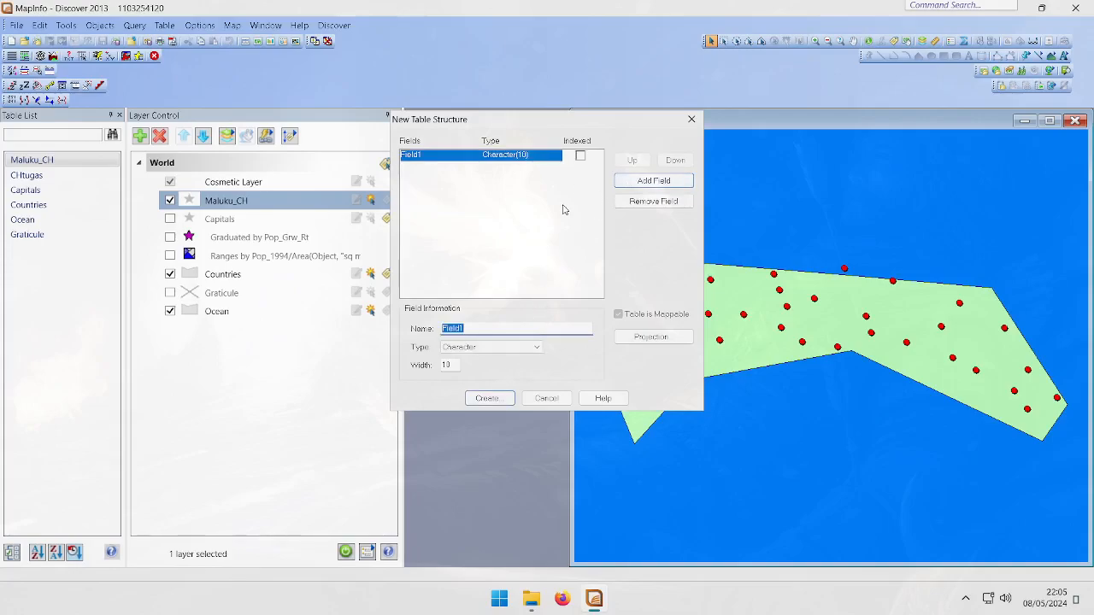
left_click_drag(576, 117, 635, 156)
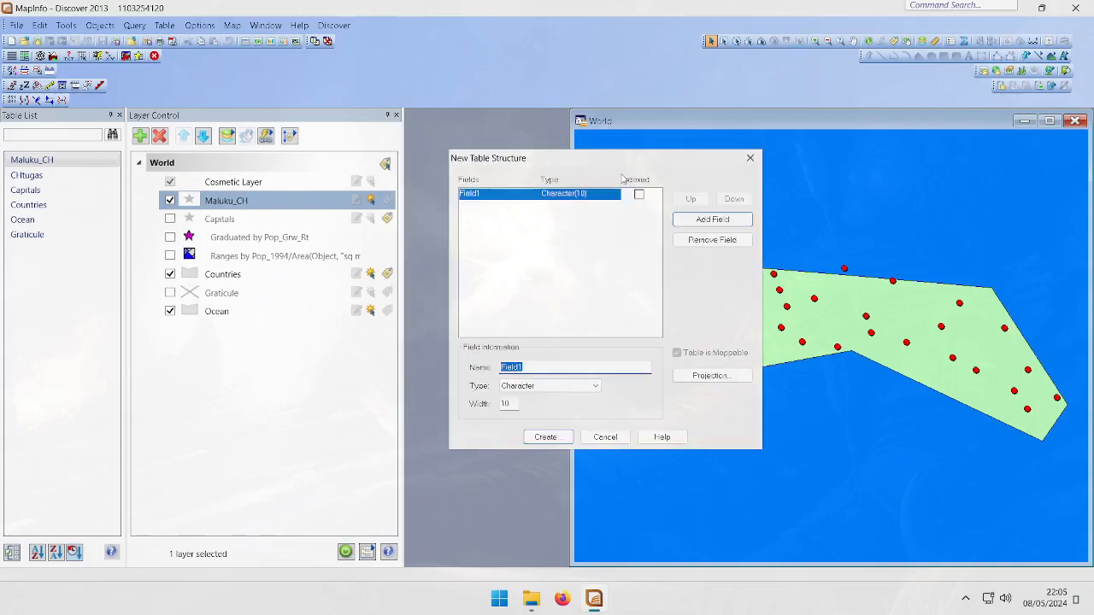
left_click(559, 364)
left_click(540, 228)
left_click(605, 437)
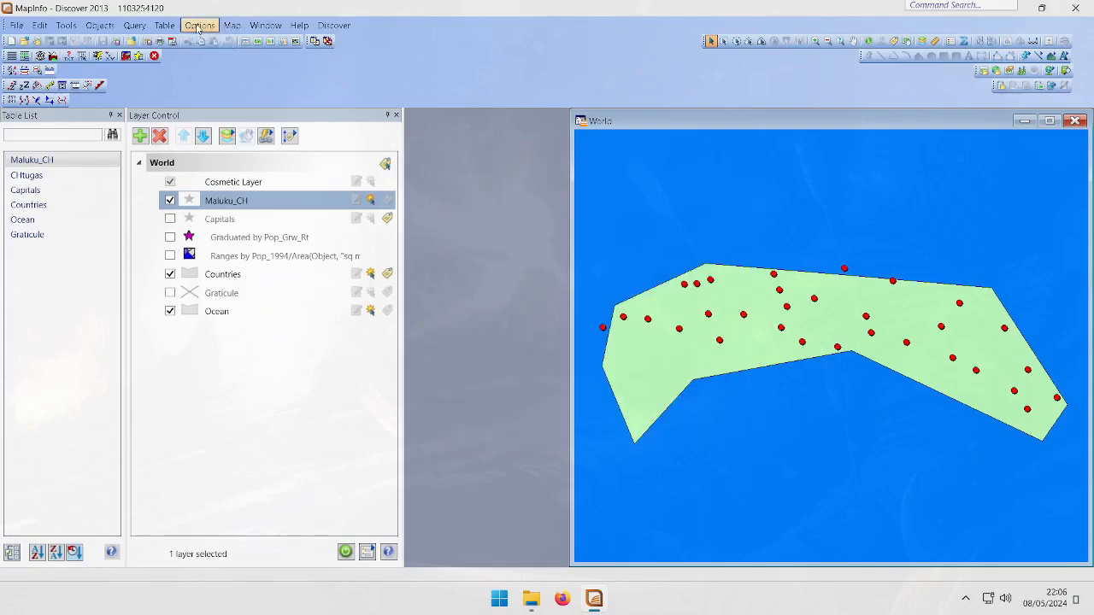
Start buffering the objects of the Maluku_CH table, storing the results in a new table
left_click(164, 24)
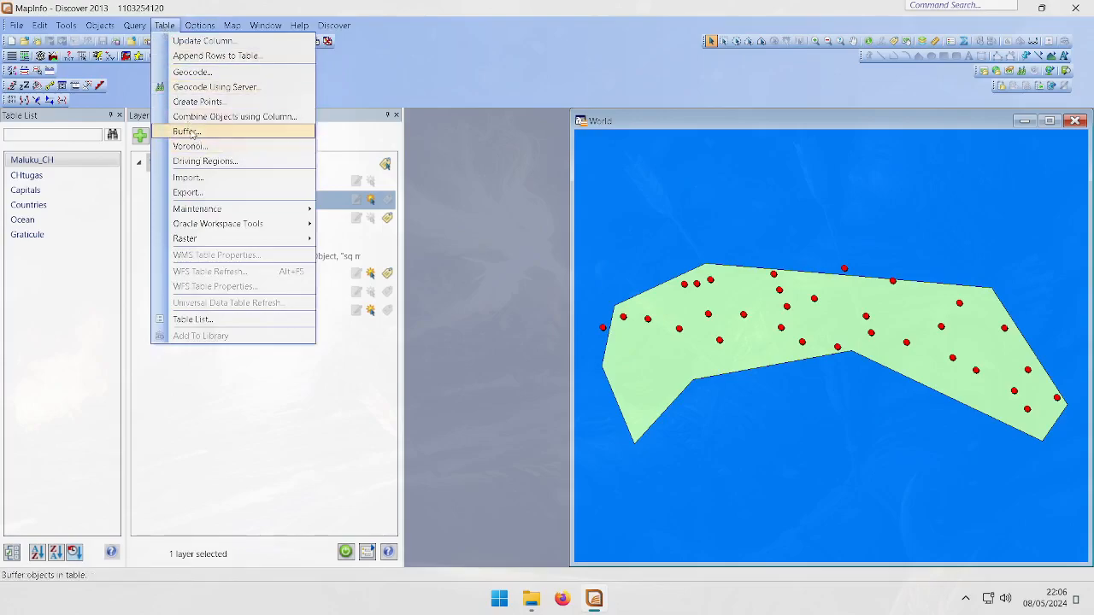
left_click(186, 132)
left_click(567, 231)
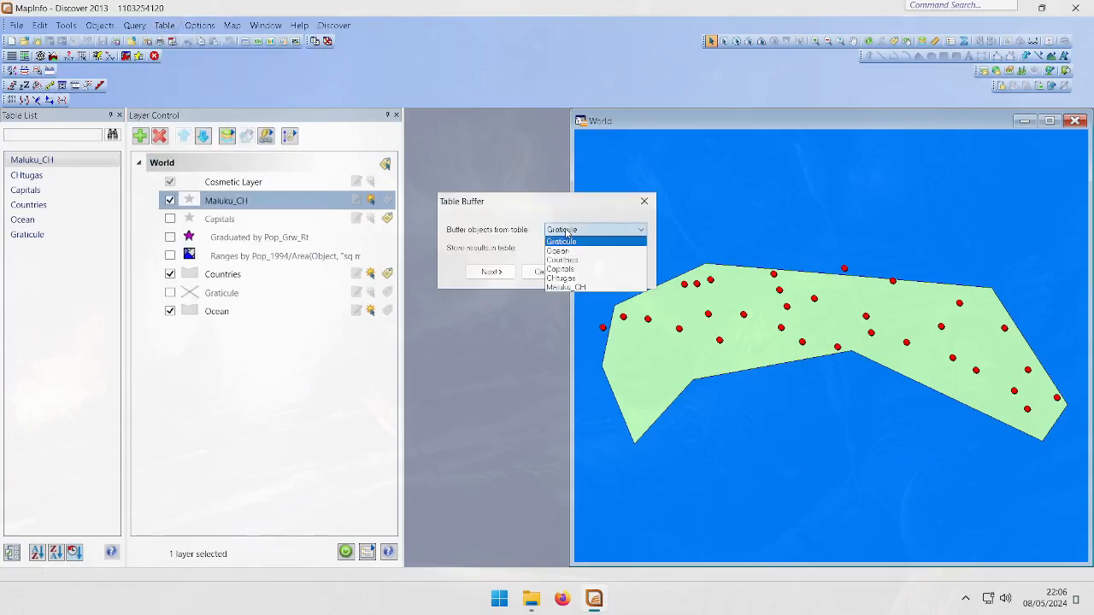
left_click(565, 287)
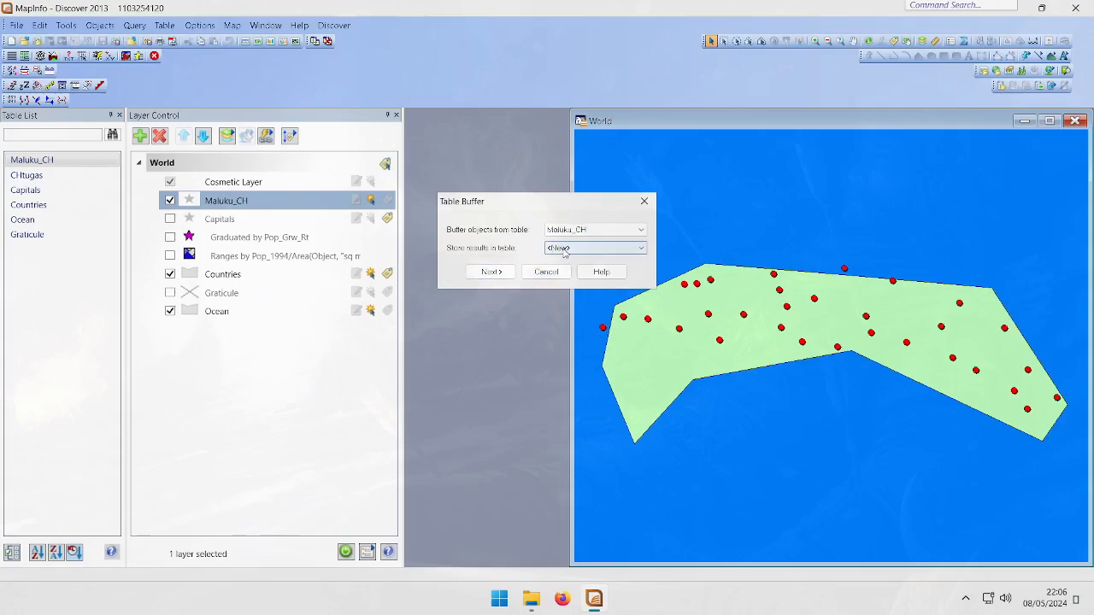
left_click(489, 272)
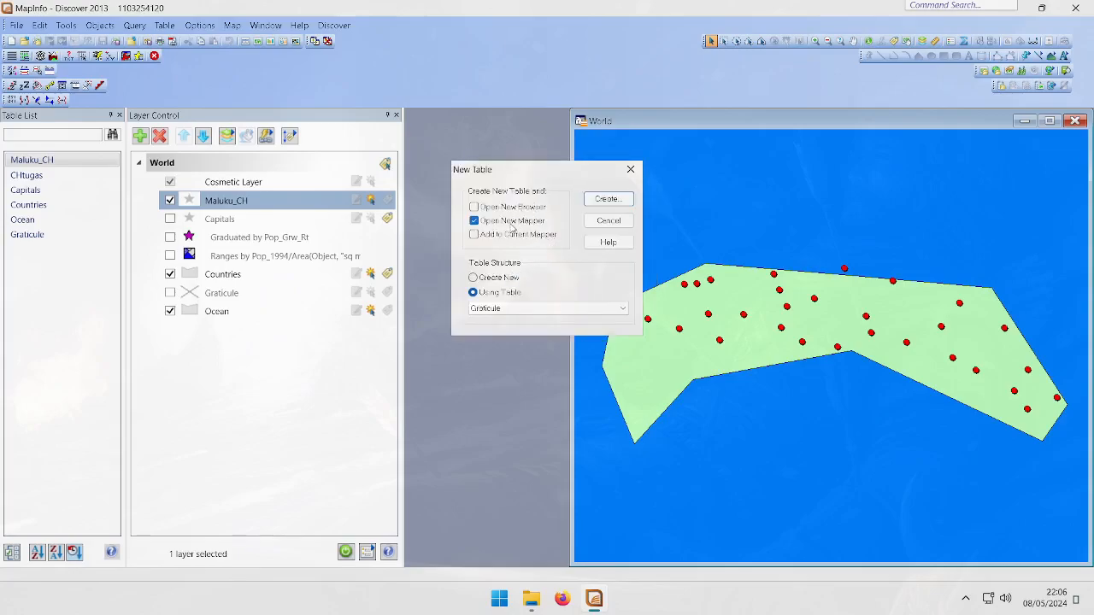
Base the new buffer table's structure on the CHtugas table, review its fields, and create it
left_click(520, 308)
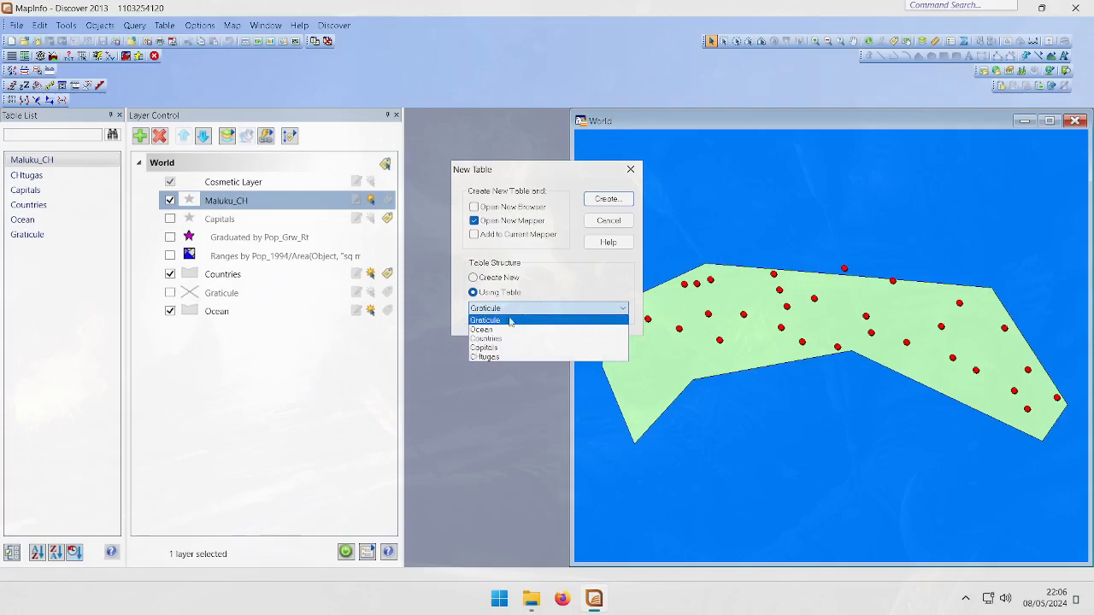
left_click(498, 357)
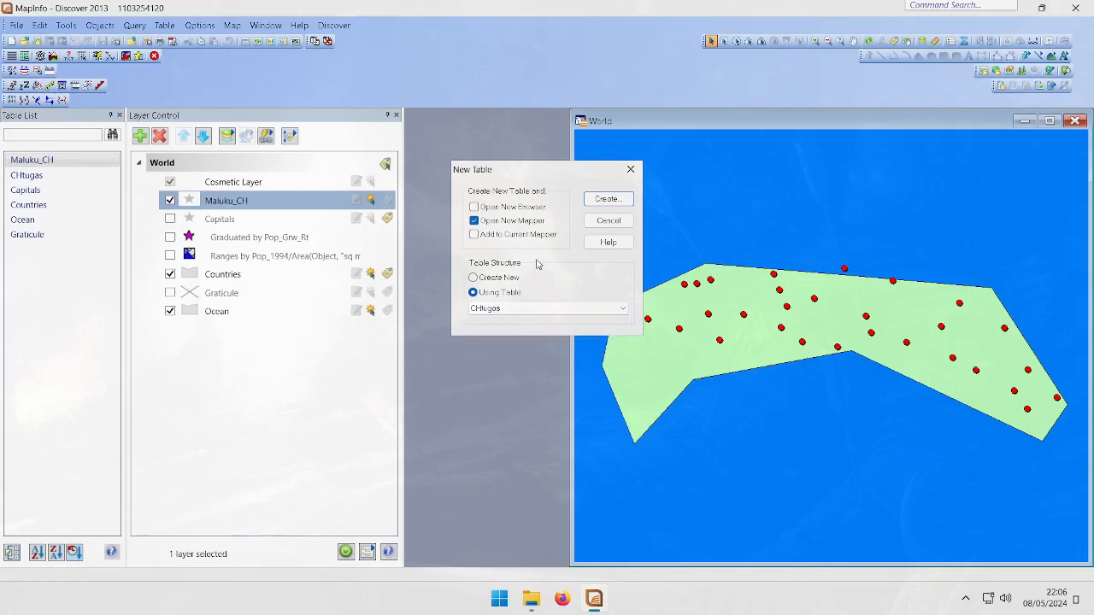
left_click(571, 308)
left_click(571, 313)
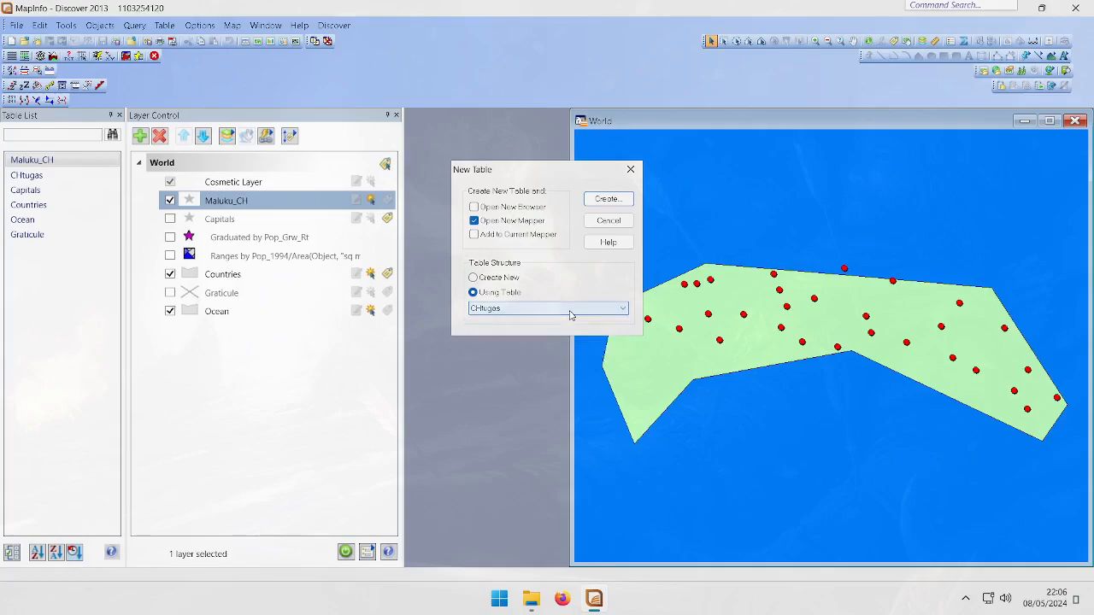
left_click(599, 199)
scroll(527, 174, "down", 3)
scroll(534, 171, "up", 3)
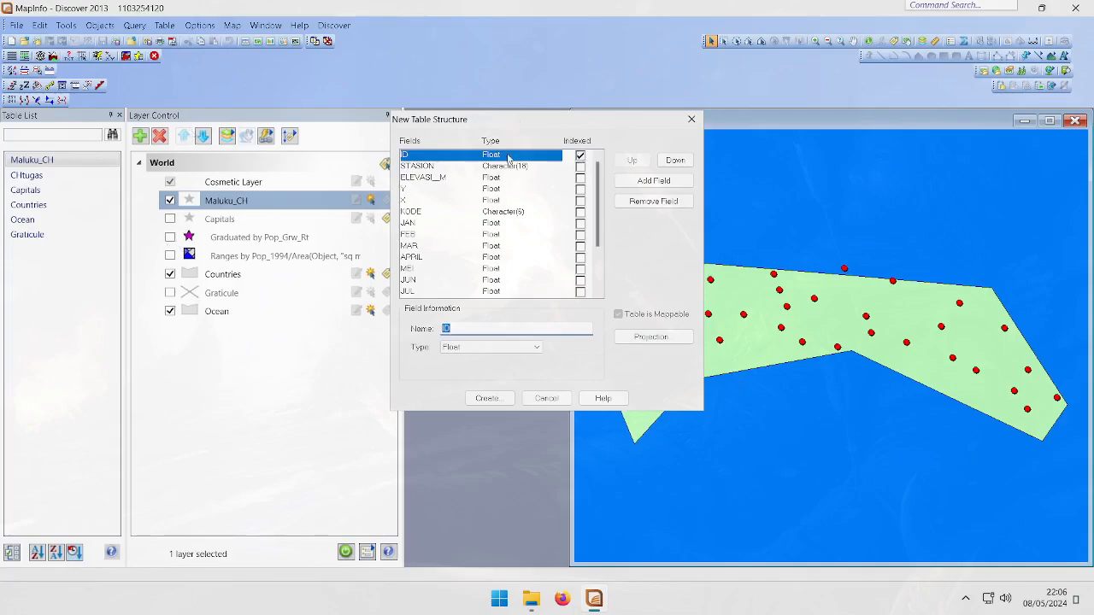
scroll(463, 186, "down", 3)
scroll(463, 186, "up", 3)
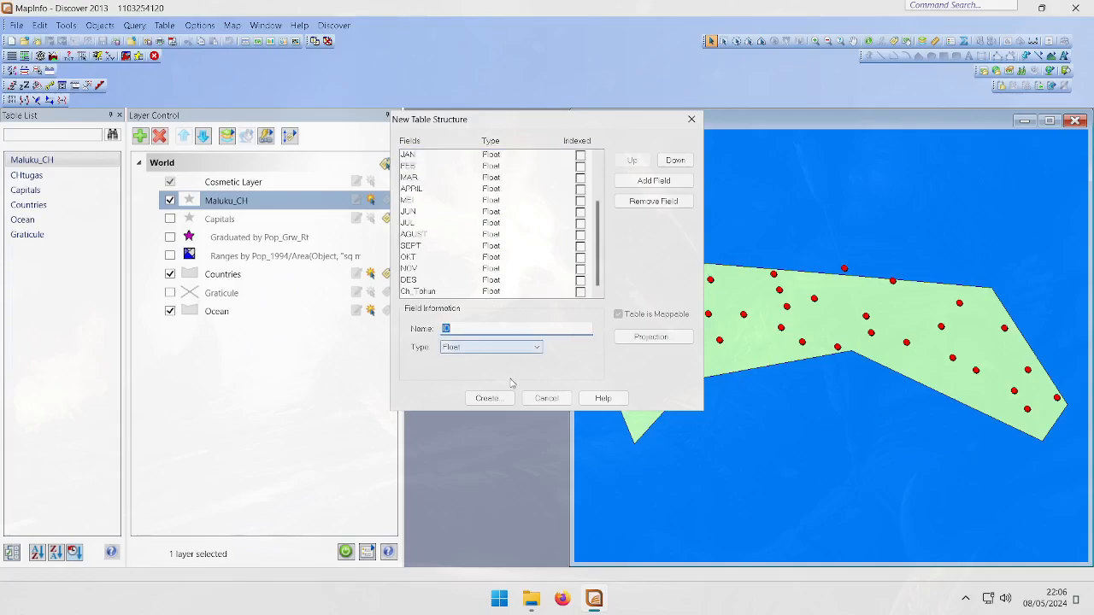
left_click(494, 400)
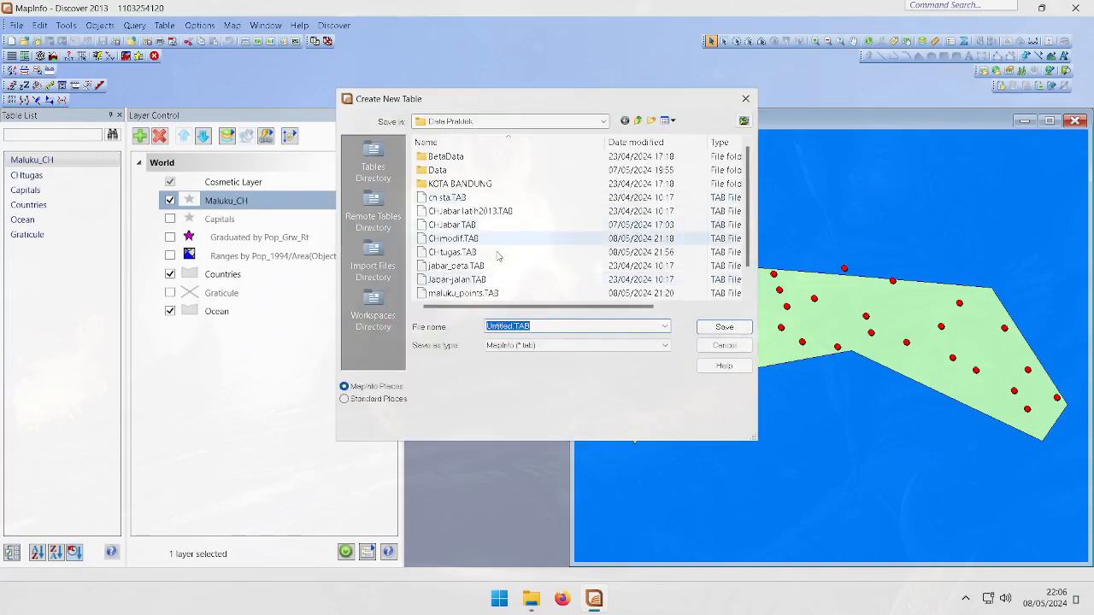
Save the new buffer table as Maluku_CH_Buffer.TAB
left_click(513, 328)
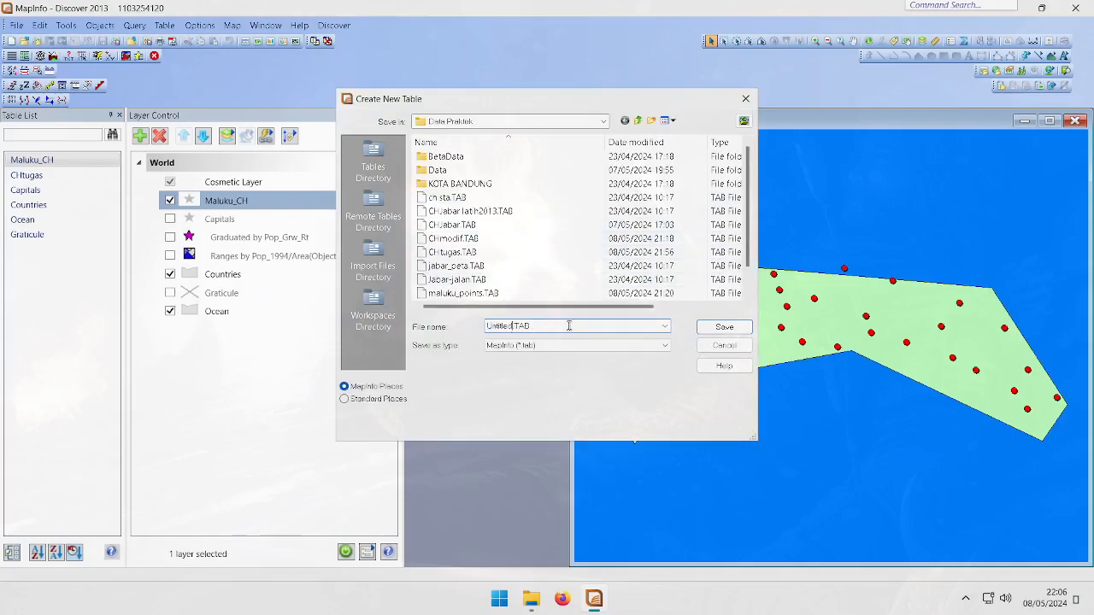
key("BackSpace")
key("BackSpace")
key("BackSpace")
key("BackSpace")
key("BackSpace")
key("BackSpace")
key("BackSpace")
key("BackSpace")
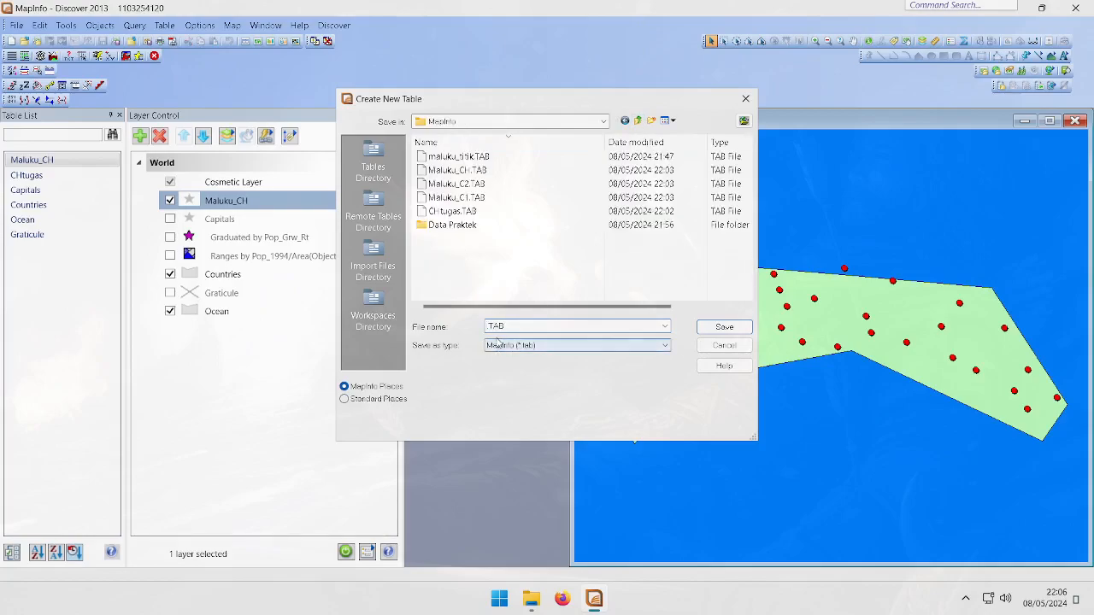
type("Maluku_lBuffer")
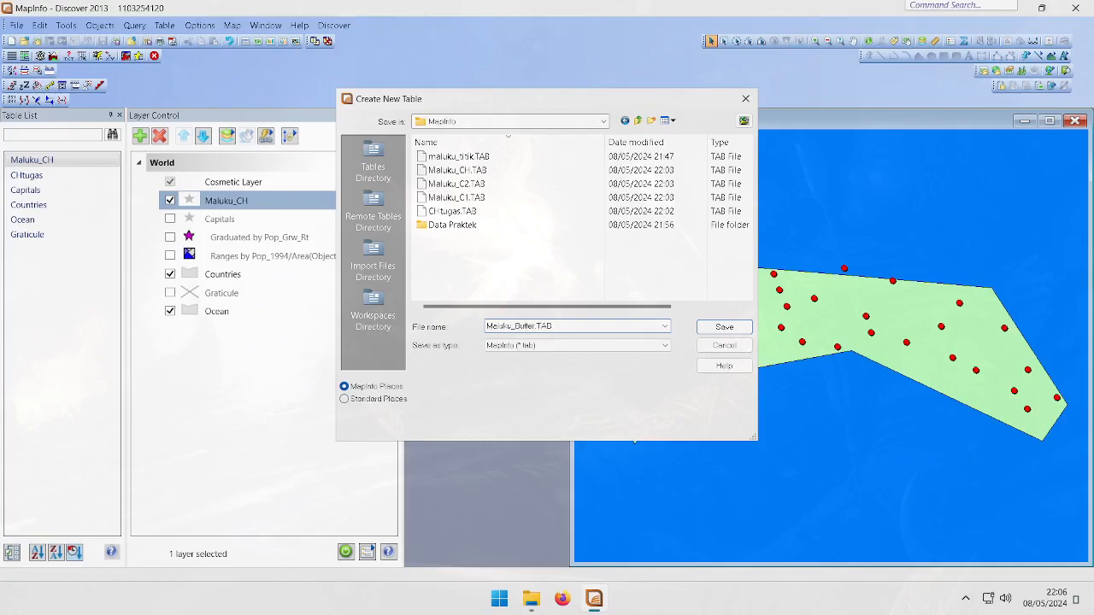
type("CH_")
left_click(724, 328)
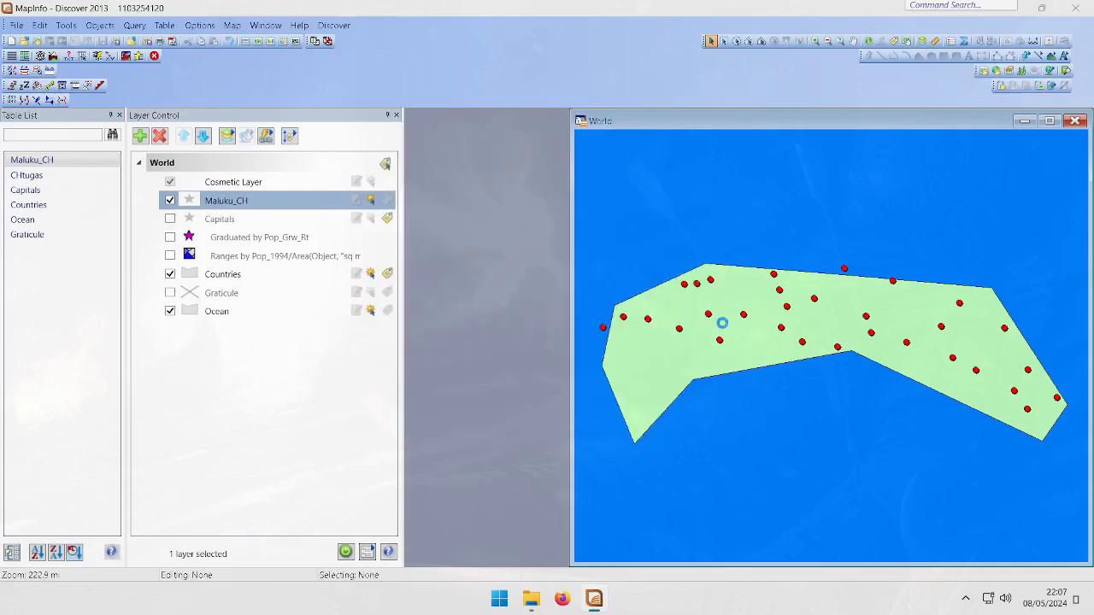
Try setting the buffer radius from the Ch_Tahun column in kilometres
left_click_drag(546, 128, 269, 245)
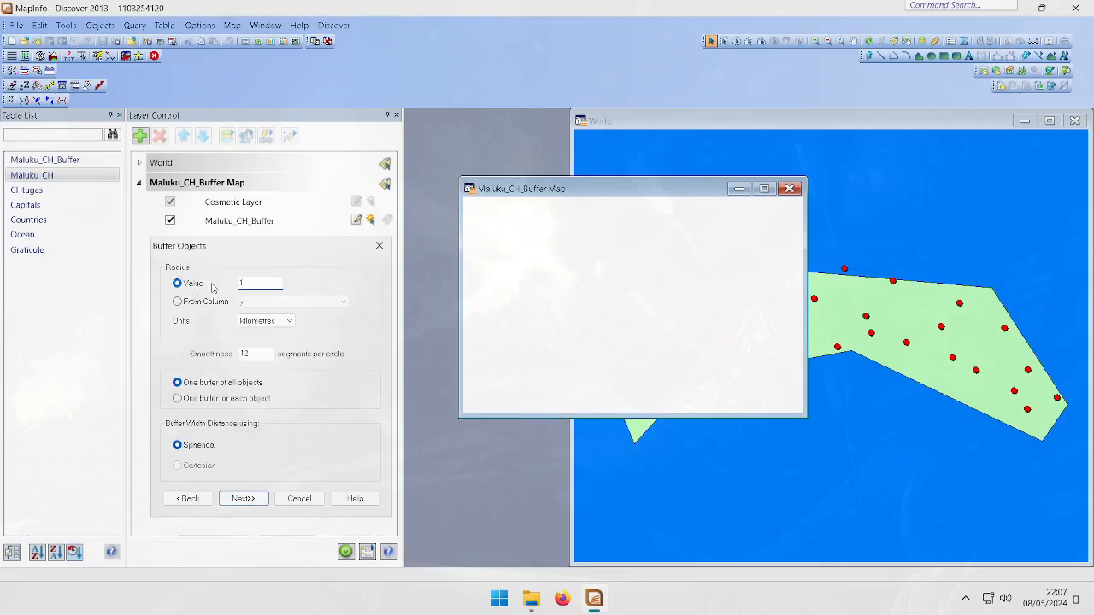
left_click_drag(248, 283, 232, 283)
left_click(270, 322)
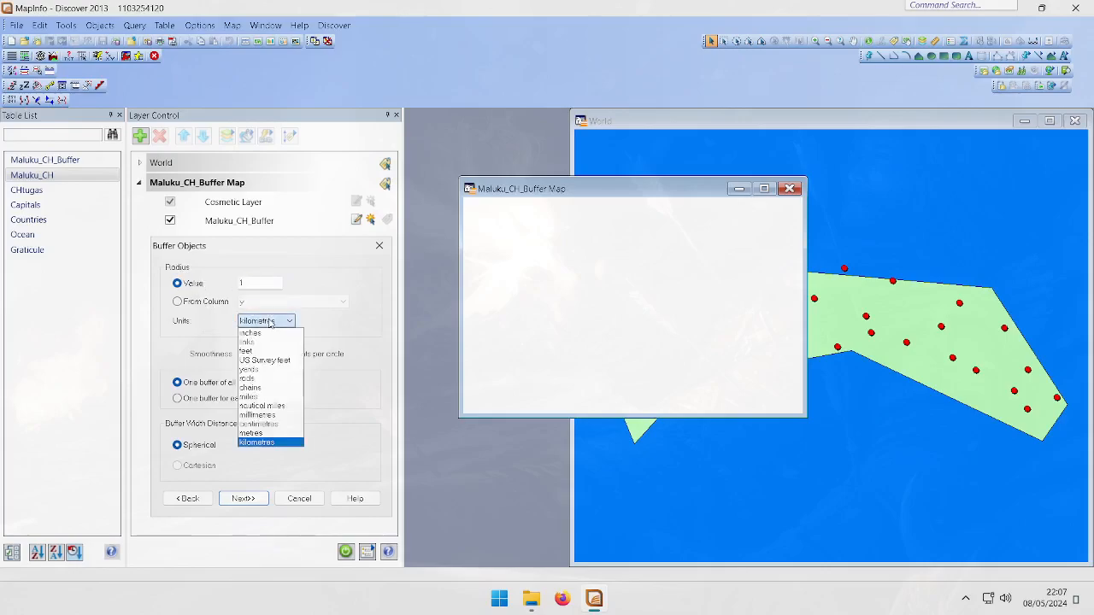
left_click(267, 442)
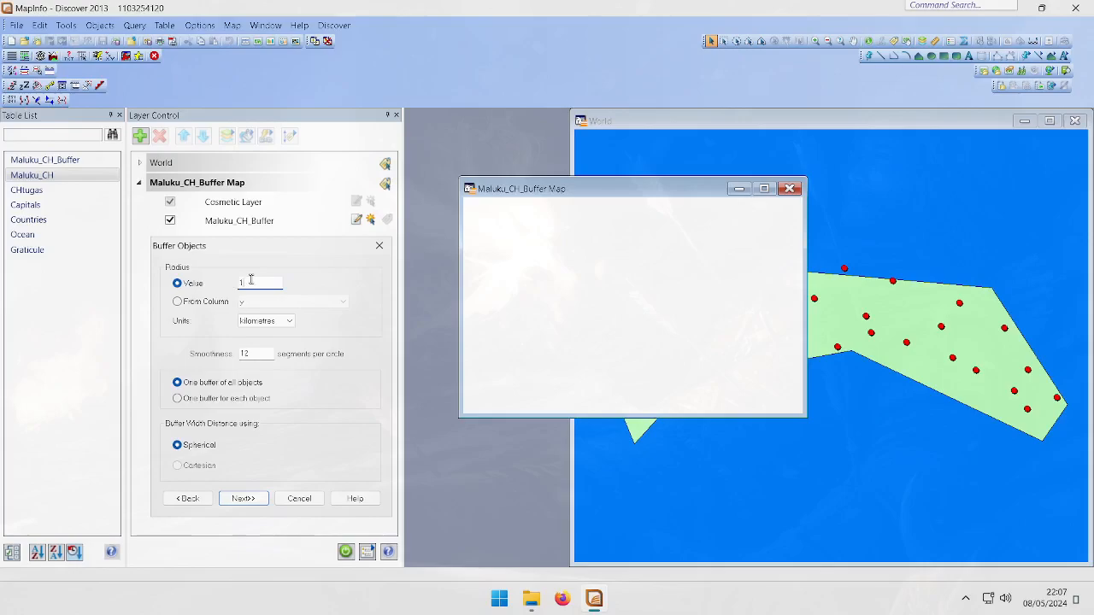
left_click(202, 306)
left_click(279, 302)
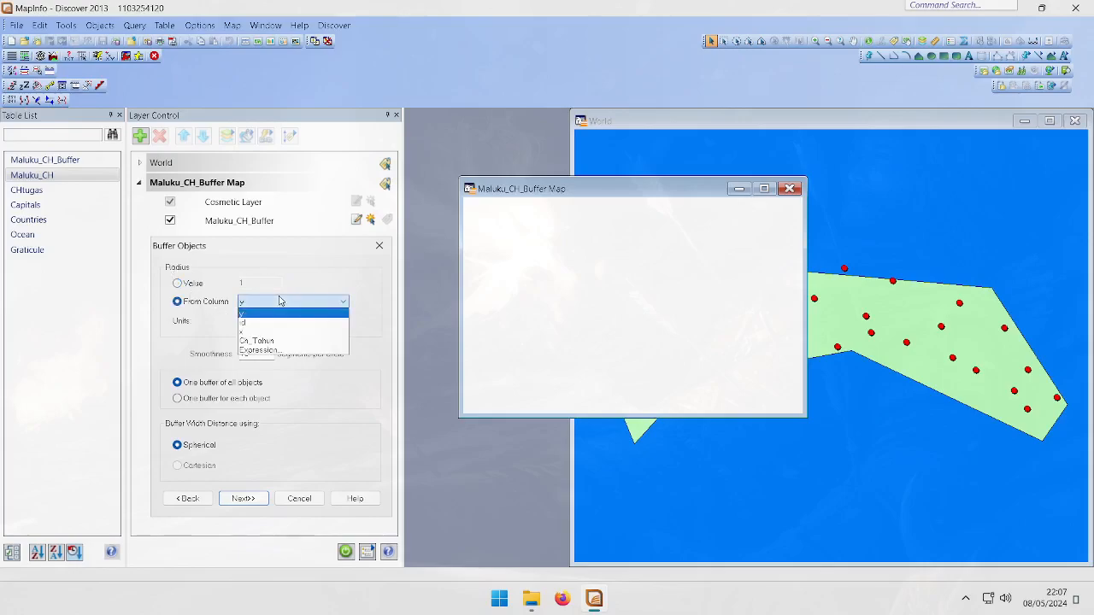
left_click(276, 341)
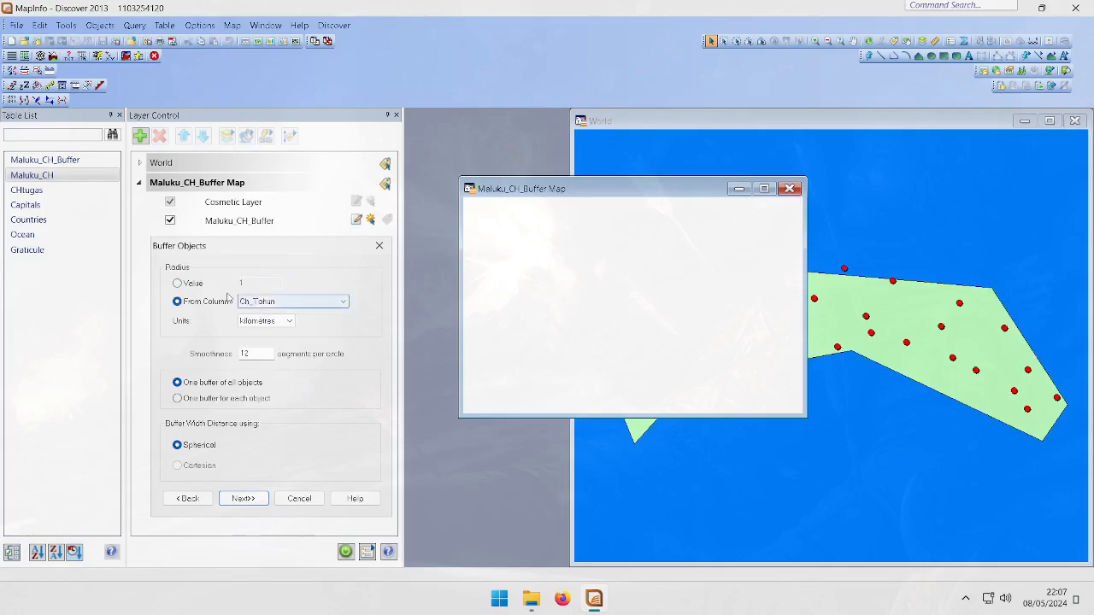
left_click(277, 304)
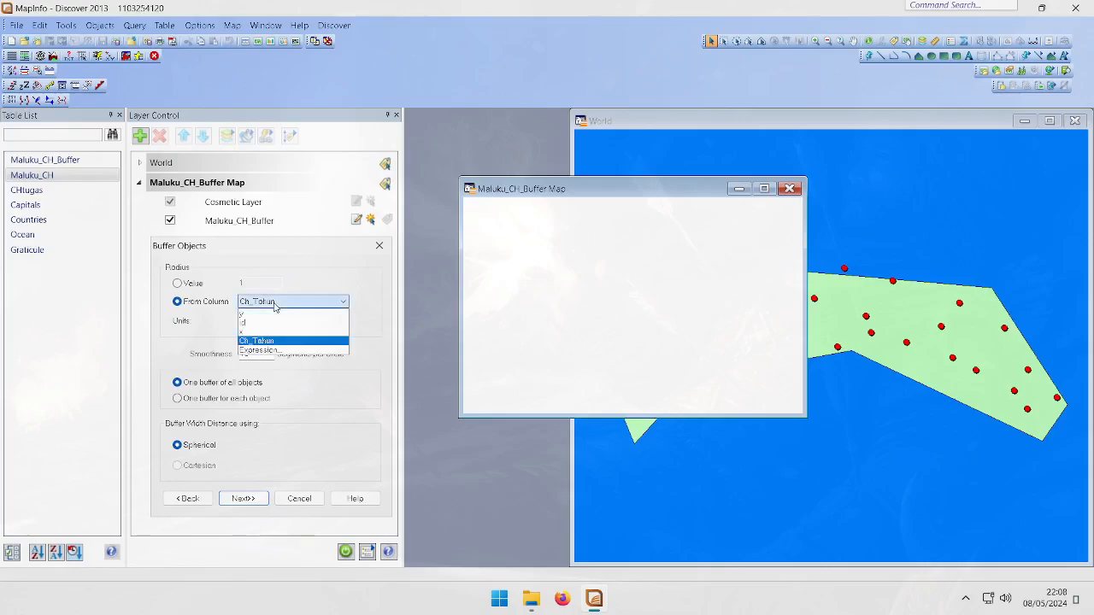
left_click(258, 303)
left_click(258, 304)
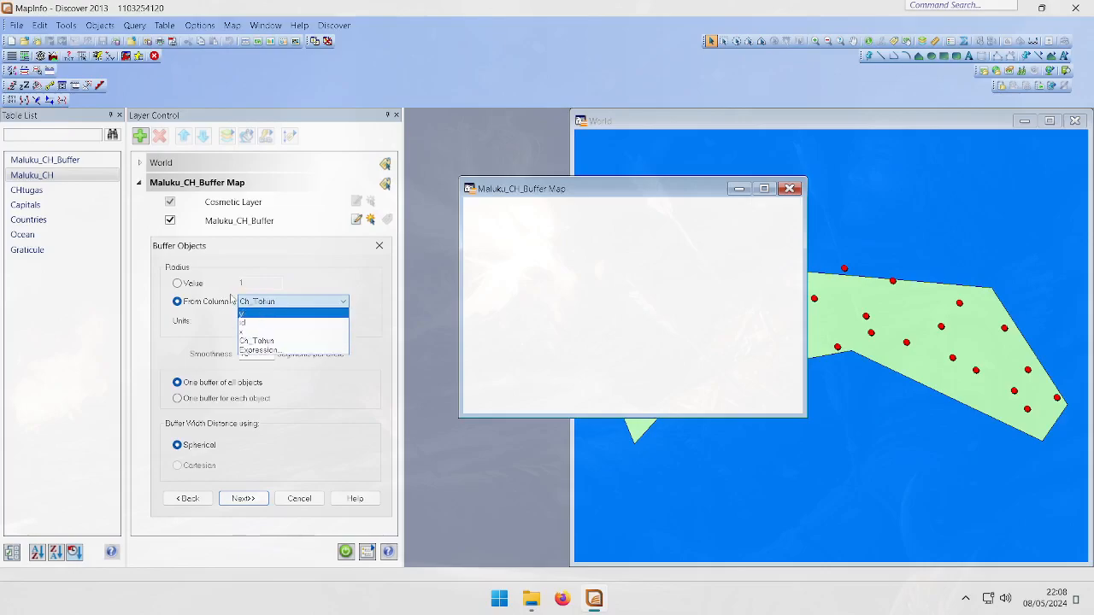
left_click(258, 341)
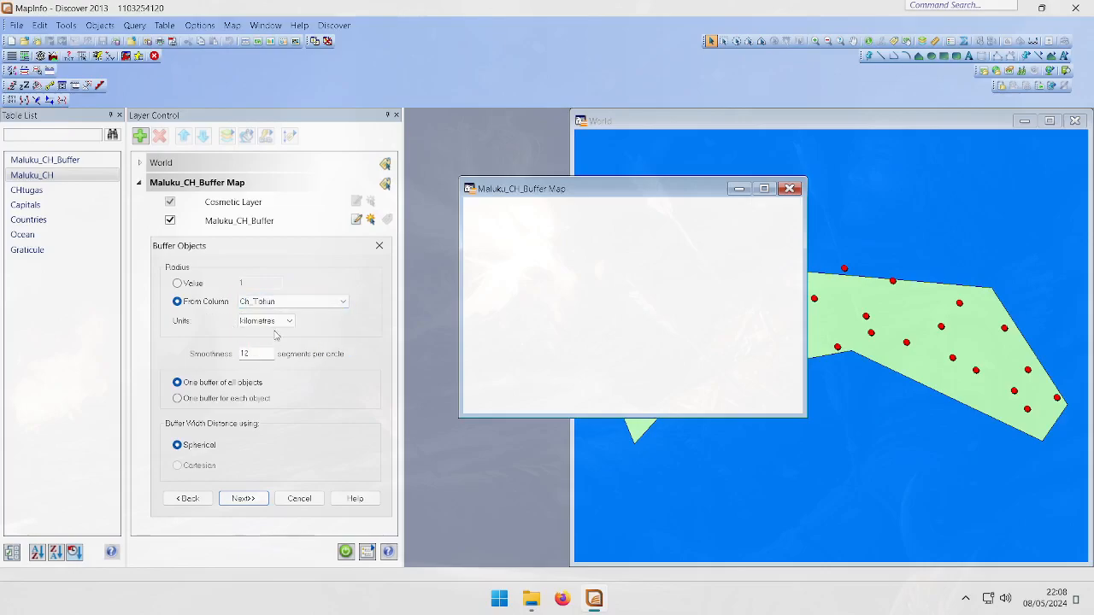
Set the buffer radius to a value of 50 kilometres with one buffer for each object, and continue
left_click(179, 284)
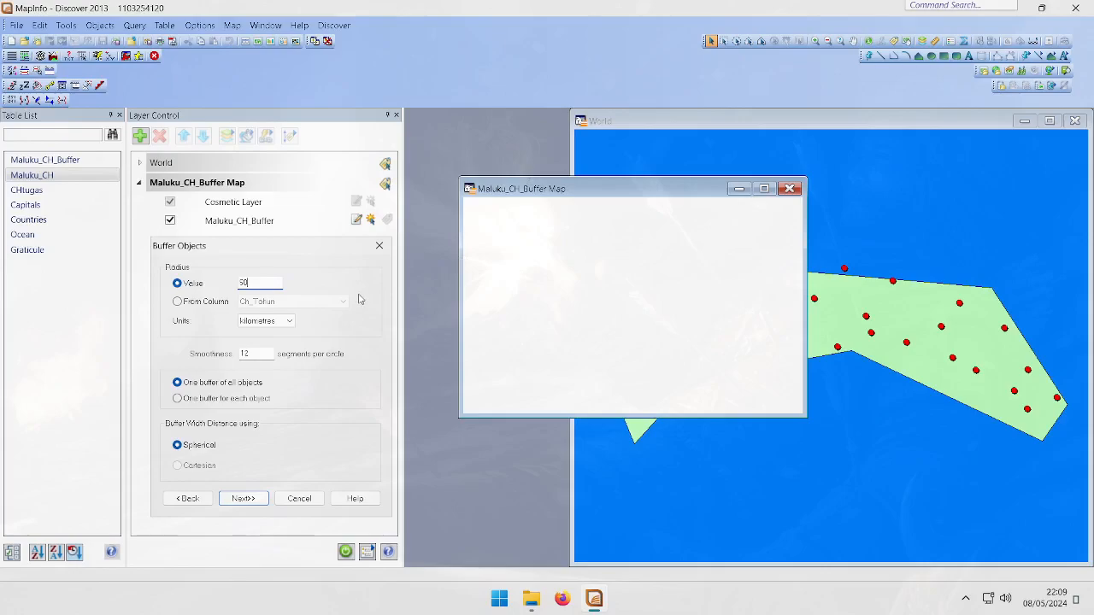
left_click(215, 384)
left_click(205, 400)
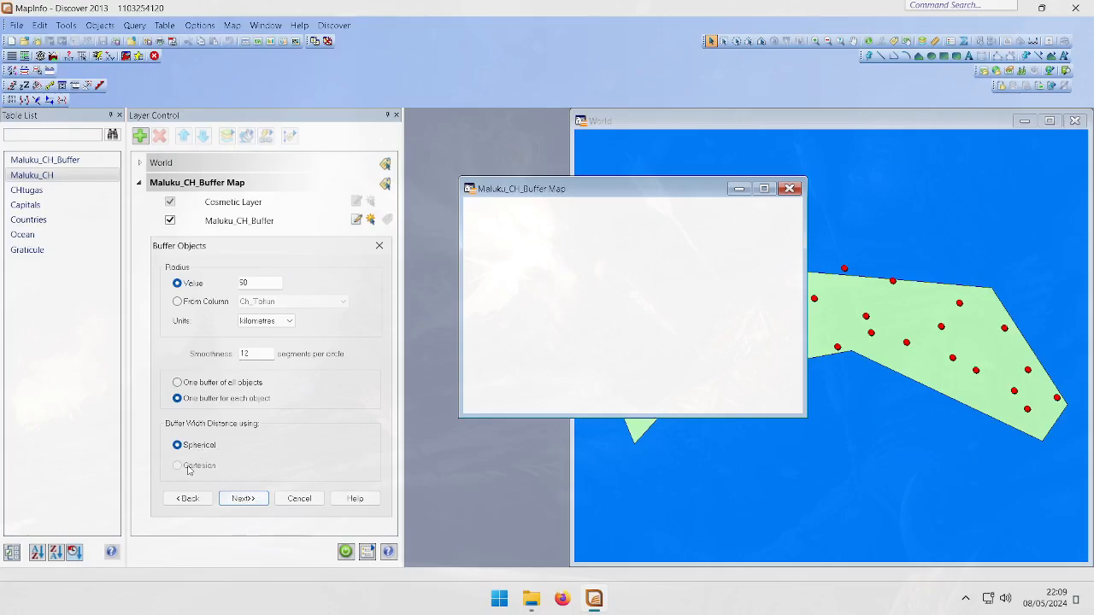
left_click(243, 498)
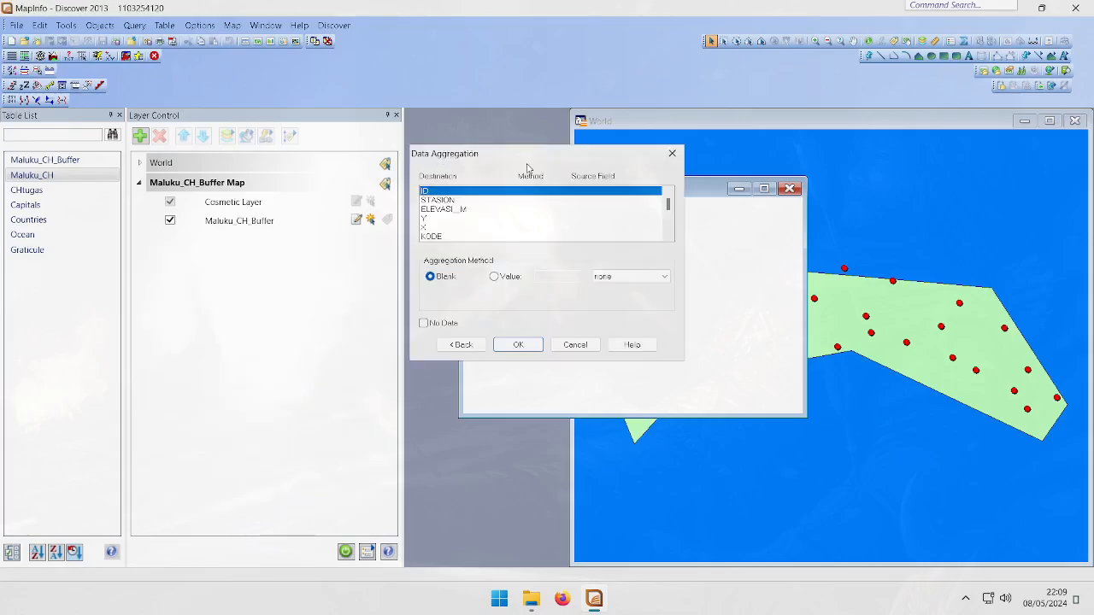
Aggregate the ID field as a value taken from the source id column and confirm the buffer
left_click_drag(526, 164, 457, 272)
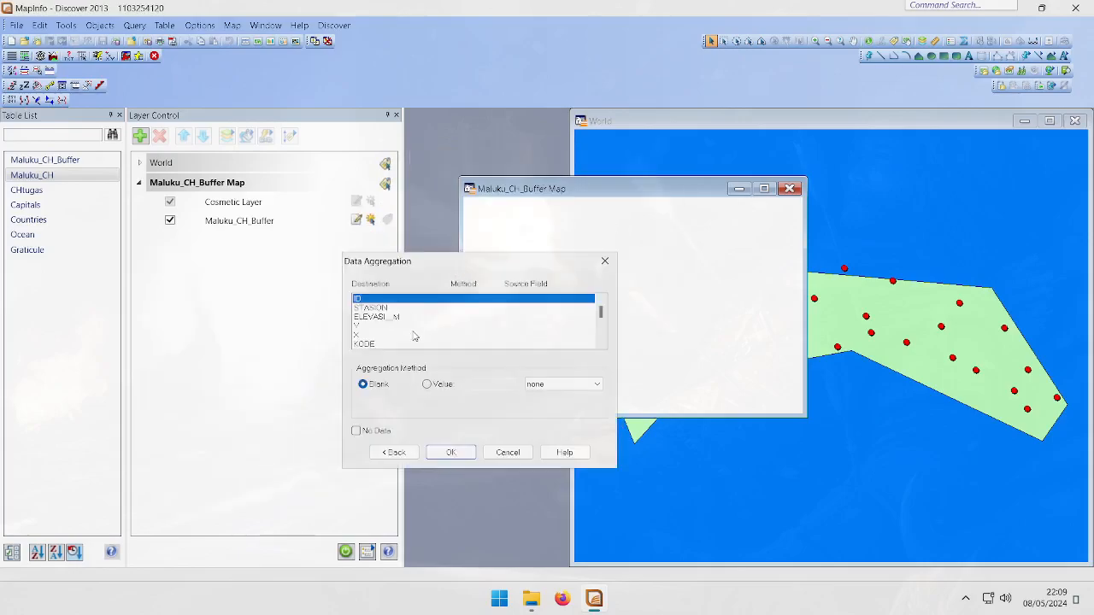
scroll(393, 336, "down", 5)
scroll(393, 336, "up", 5)
left_click(438, 387)
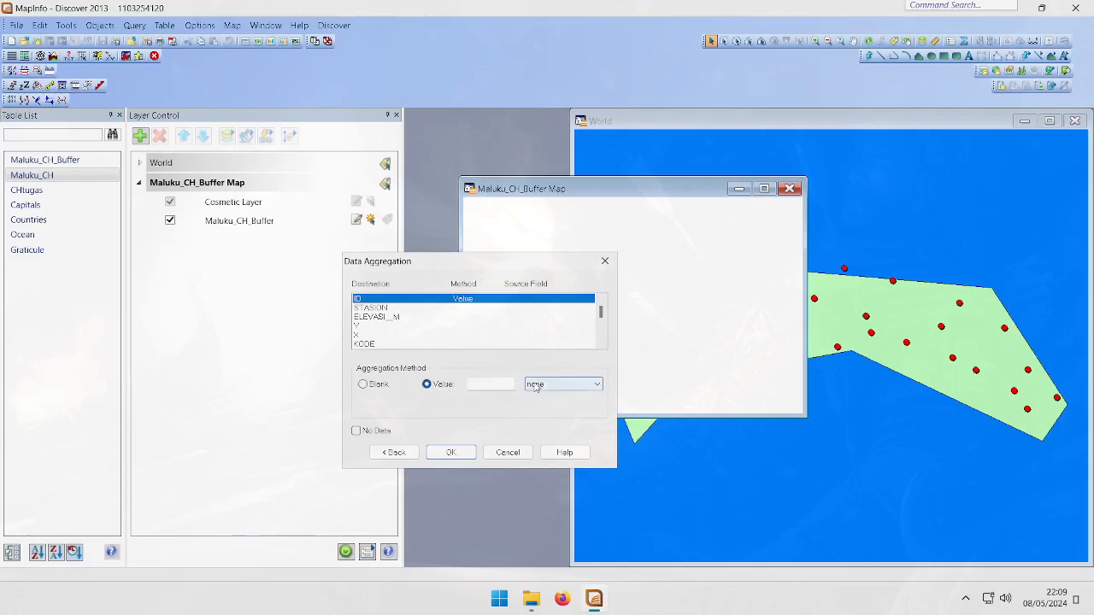
left_click(564, 384)
left_click(498, 408)
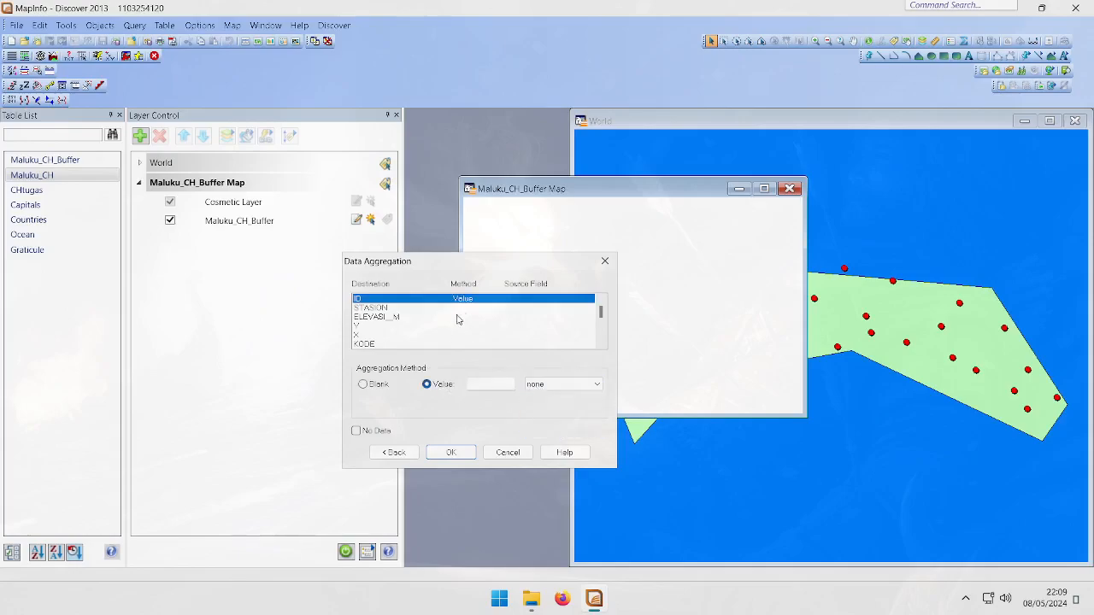
left_click(356, 431)
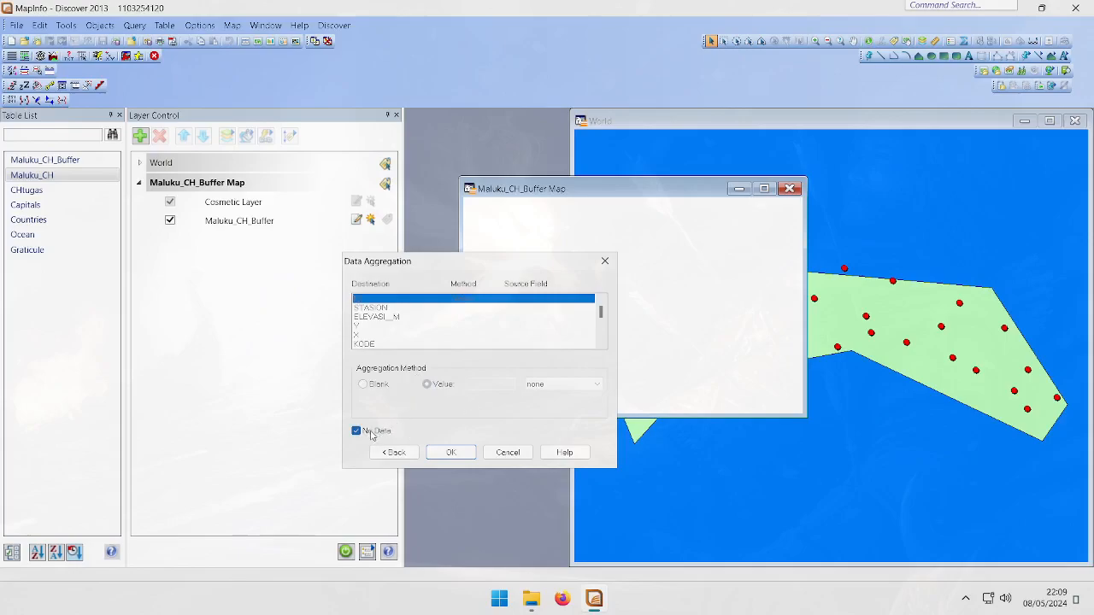
left_click(370, 434)
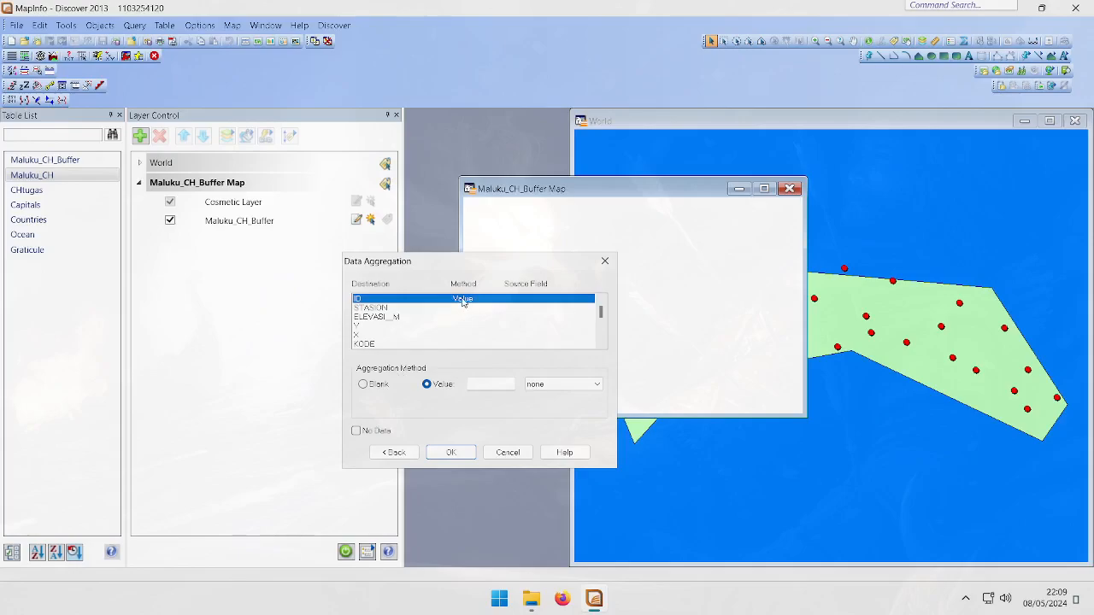
left_click(545, 385)
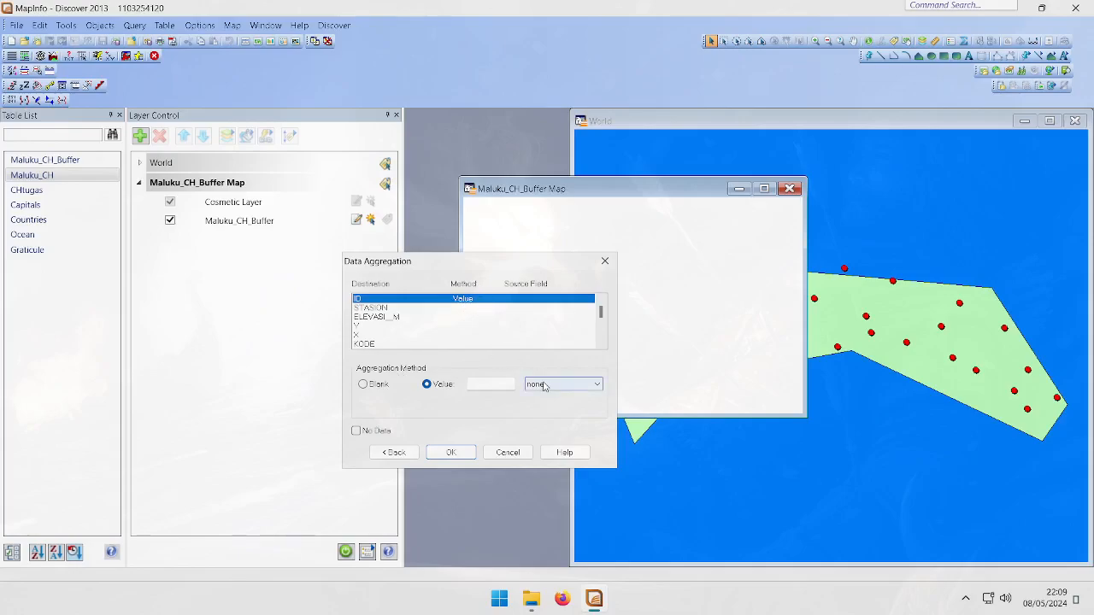
left_click(542, 405)
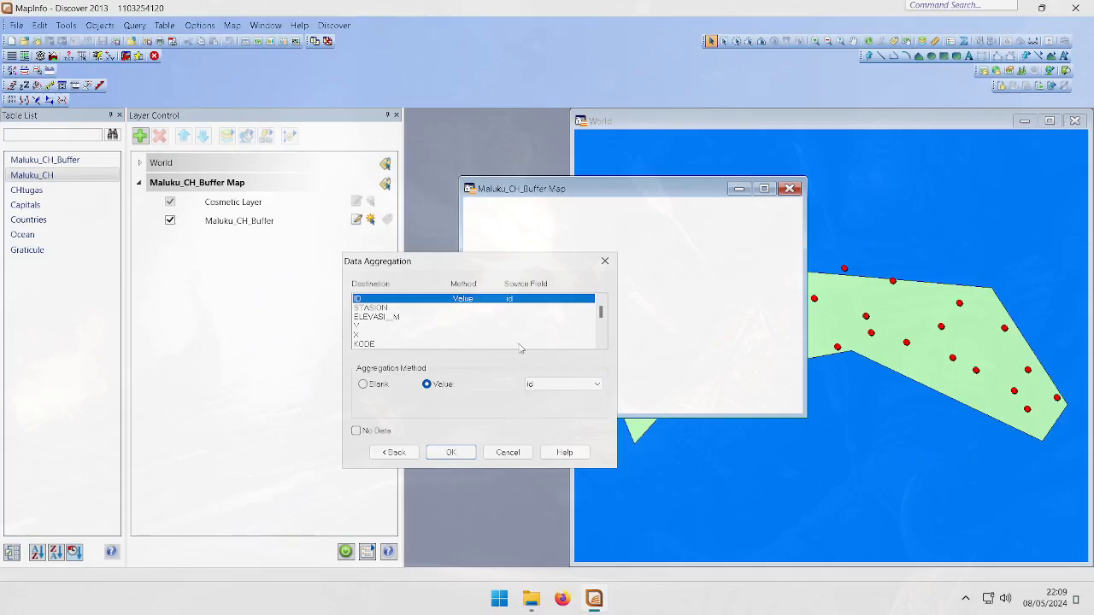
left_click_drag(460, 265, 262, 293)
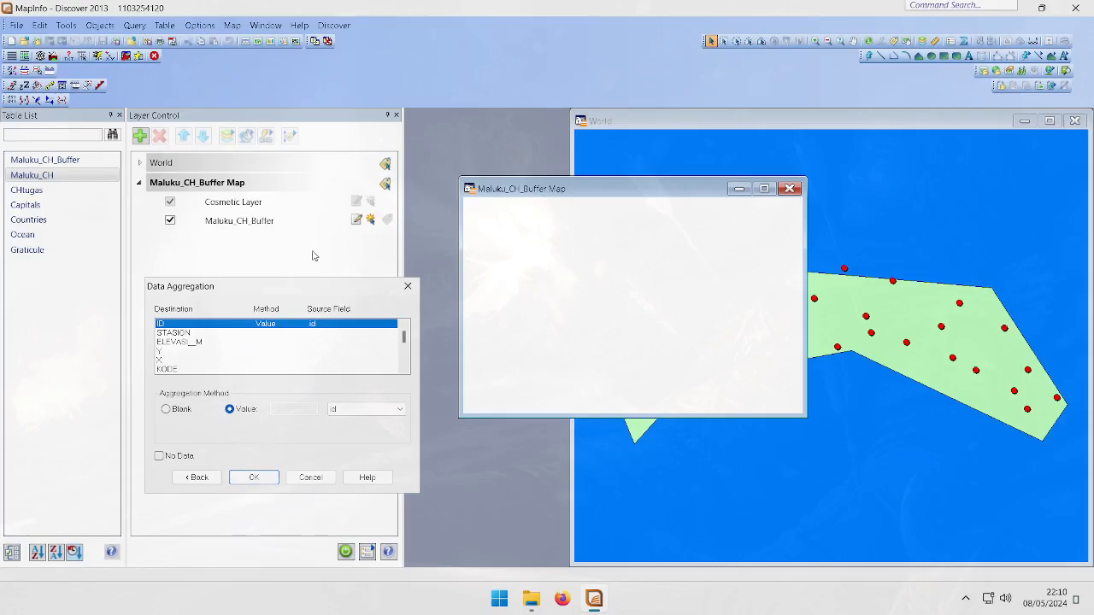
left_click(254, 477)
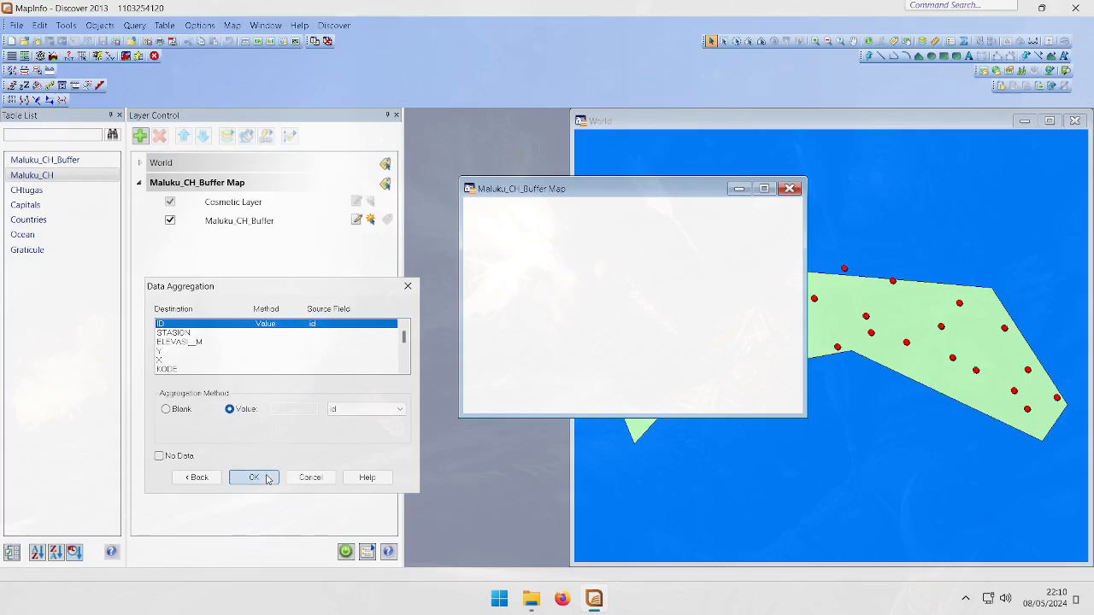
left_click_drag(606, 190, 535, 181)
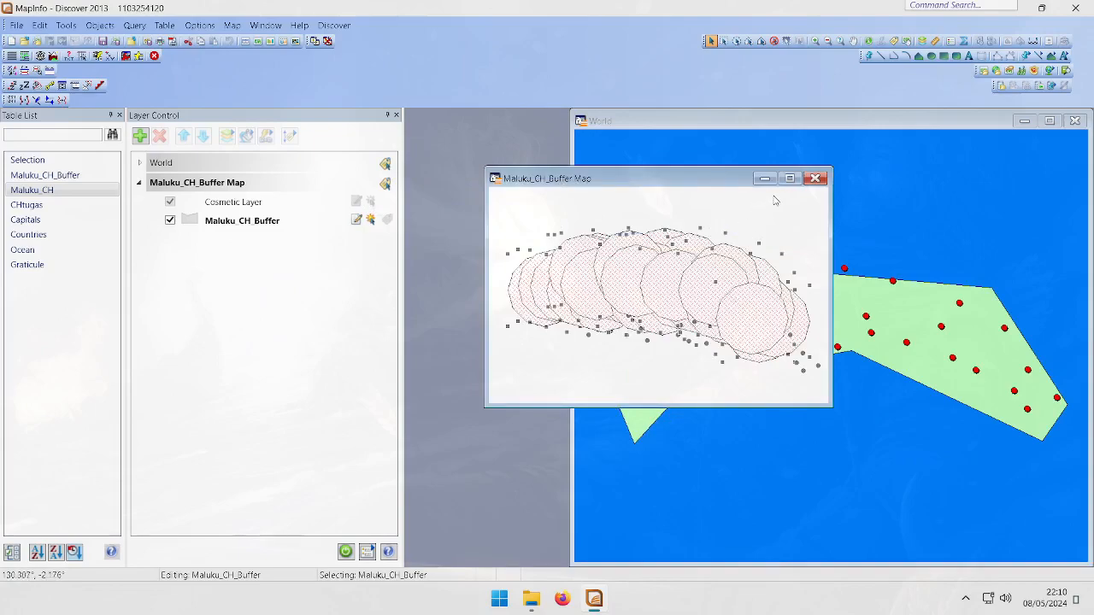
Close the separate buffer map and add the Maluku_CH_Buffer layer to the World map
left_click(815, 177)
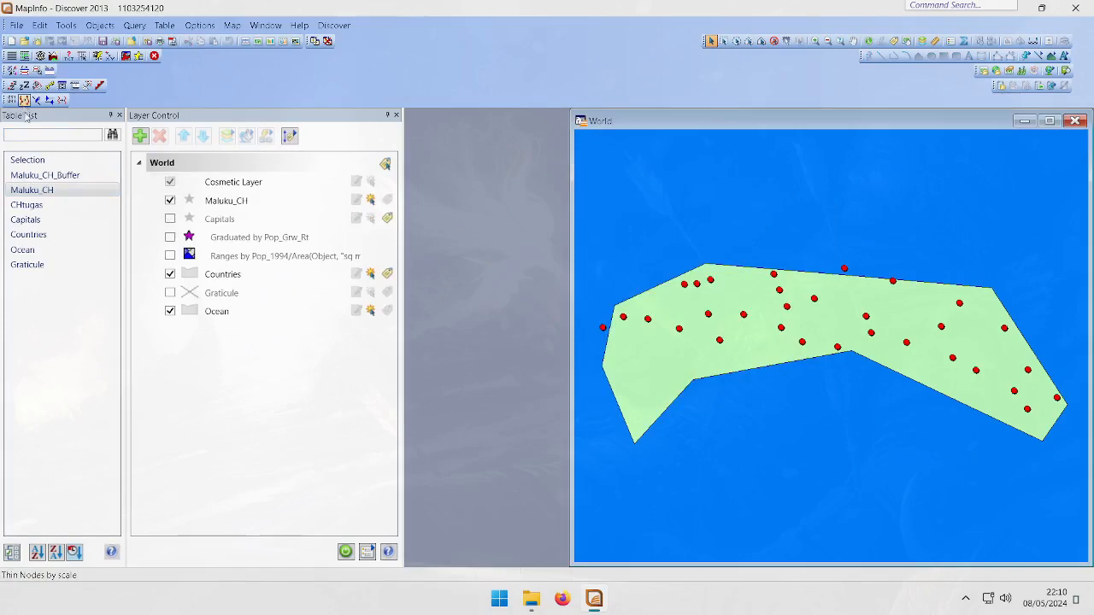
right_click(38, 176)
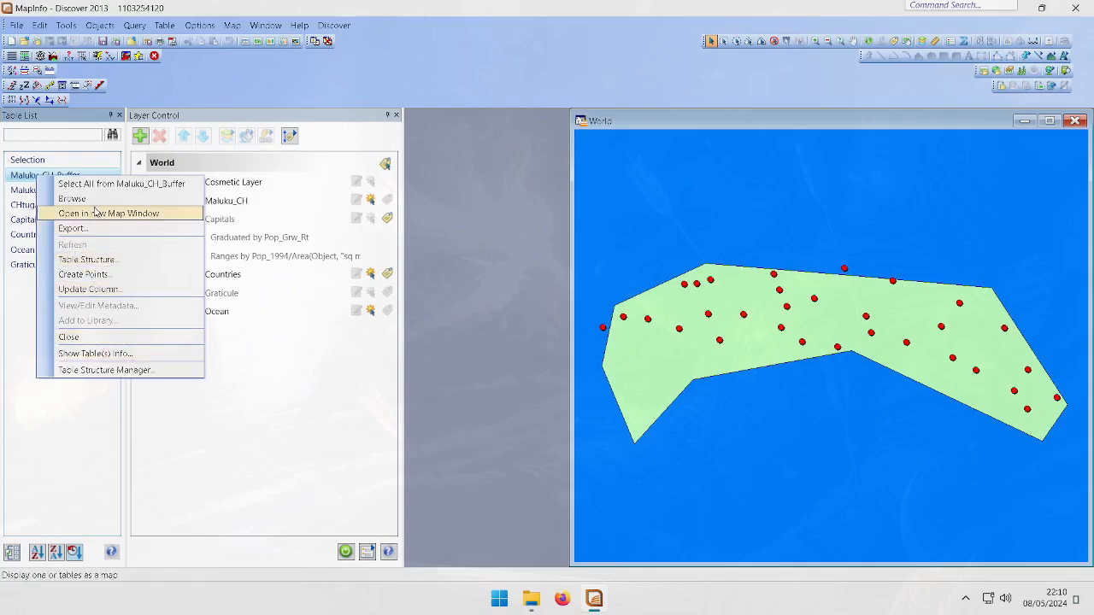
left_click(145, 141)
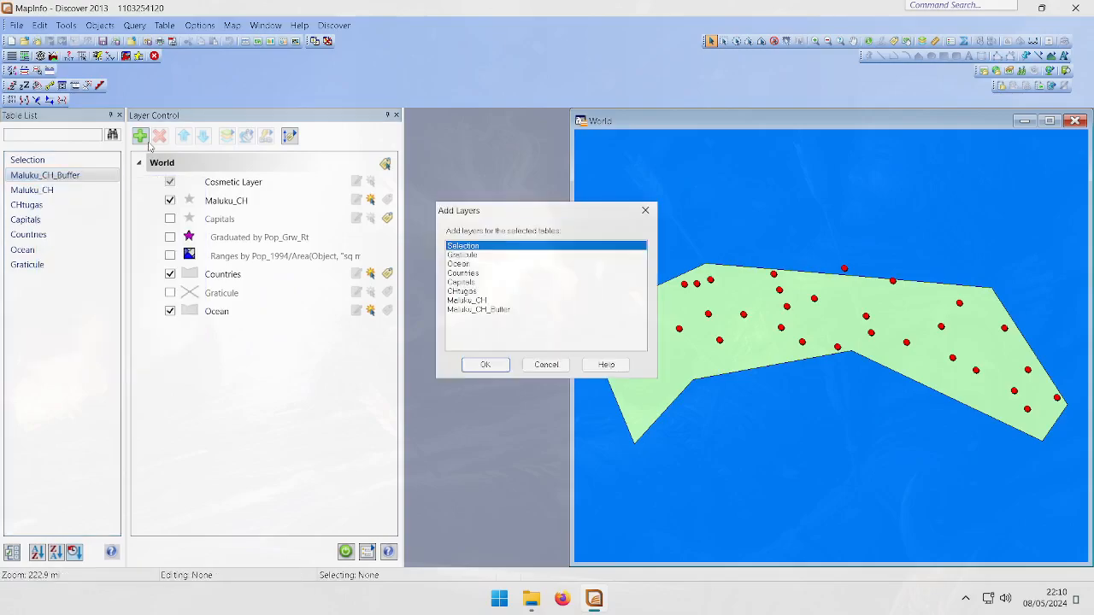
double_click(488, 310)
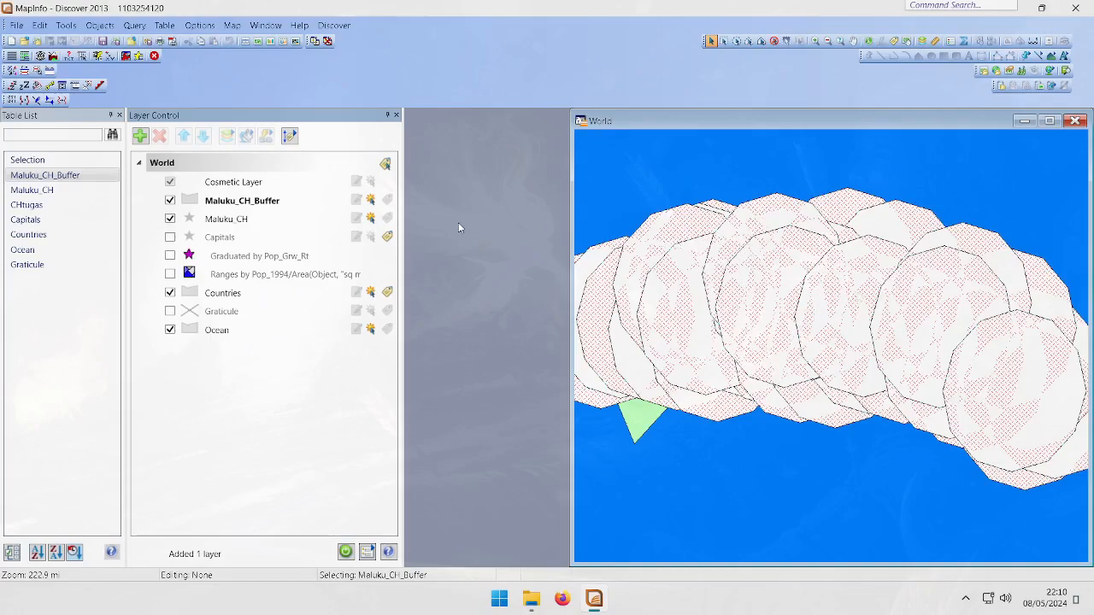
Move the Maluku_CH point layer above Maluku_CH_Buffer in the layer order
left_click(237, 224)
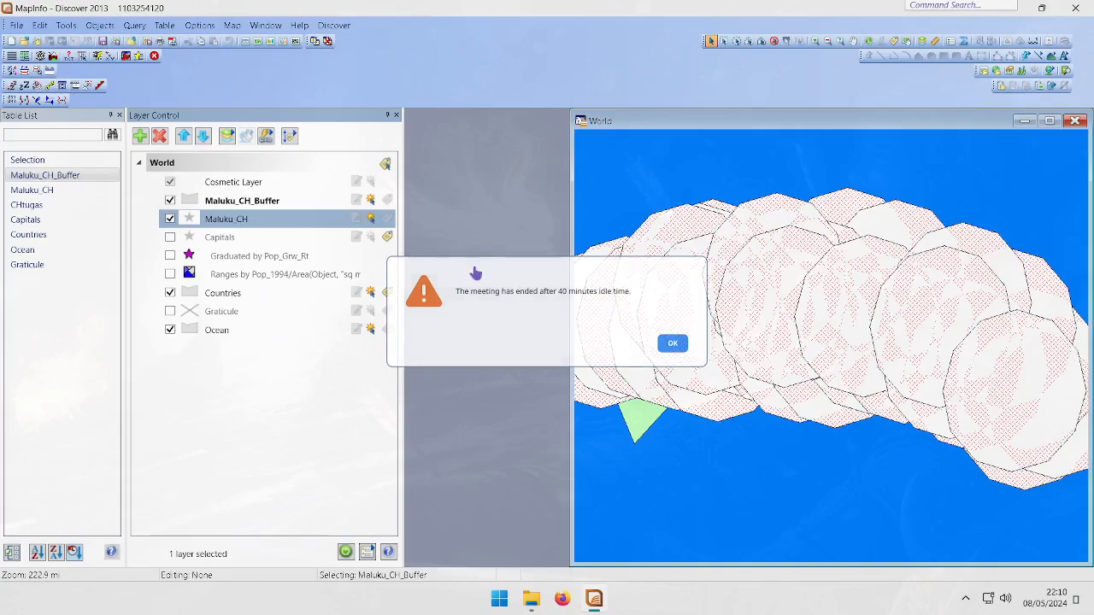
left_click(675, 343)
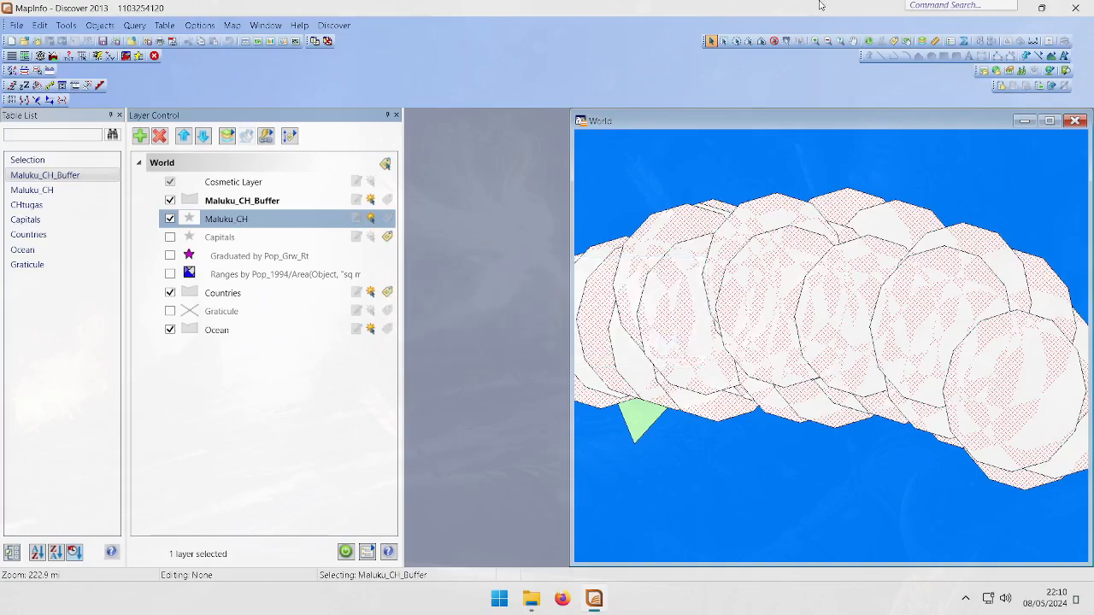
left_click(532, 13)
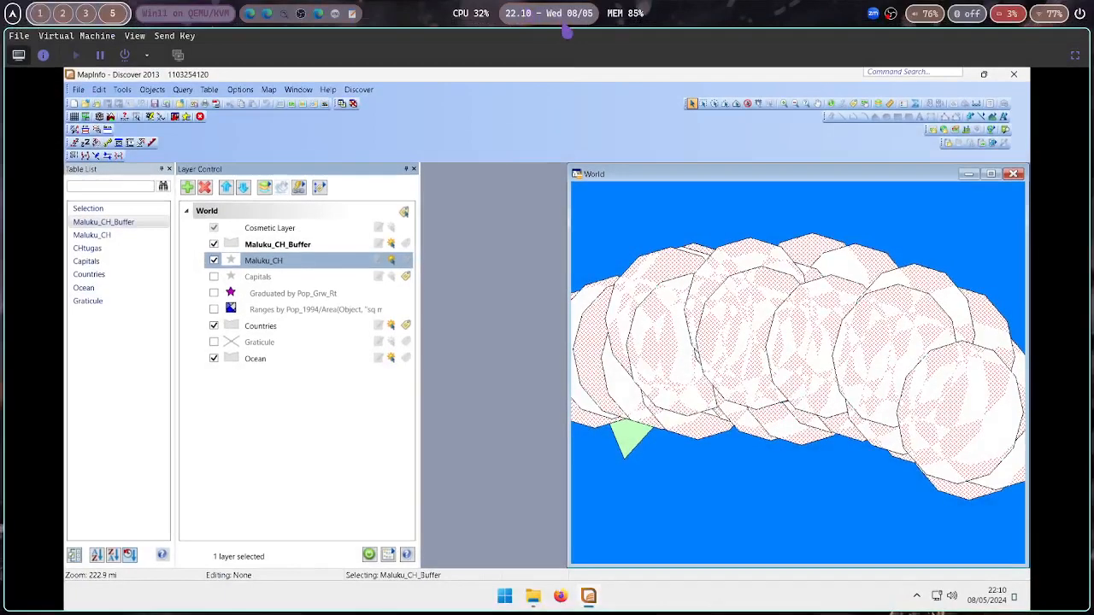
mouse_move(566, 32)
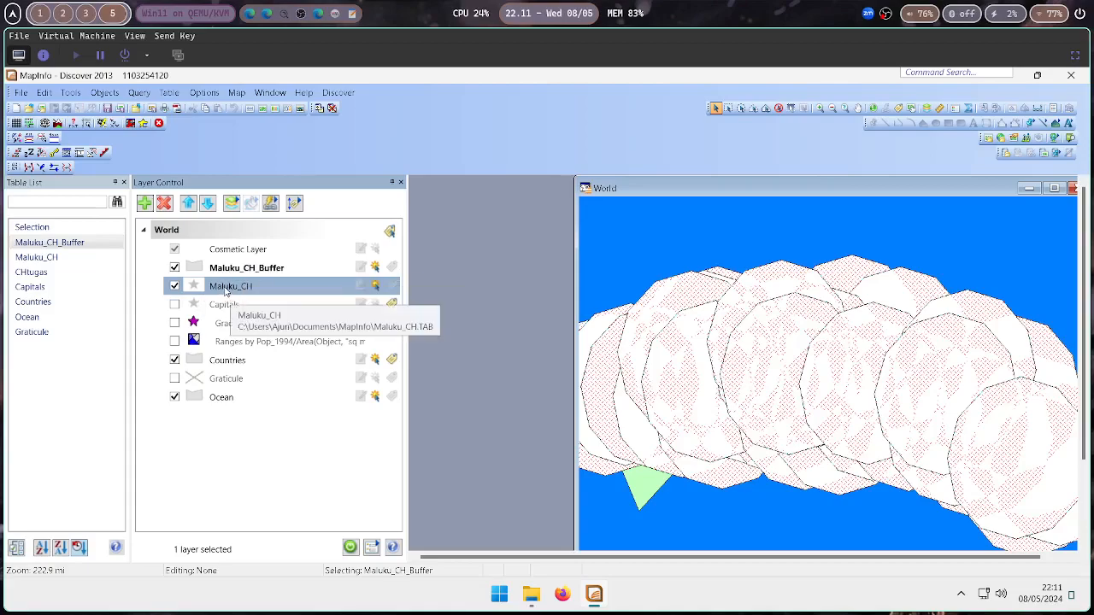
left_click_drag(224, 290, 219, 267)
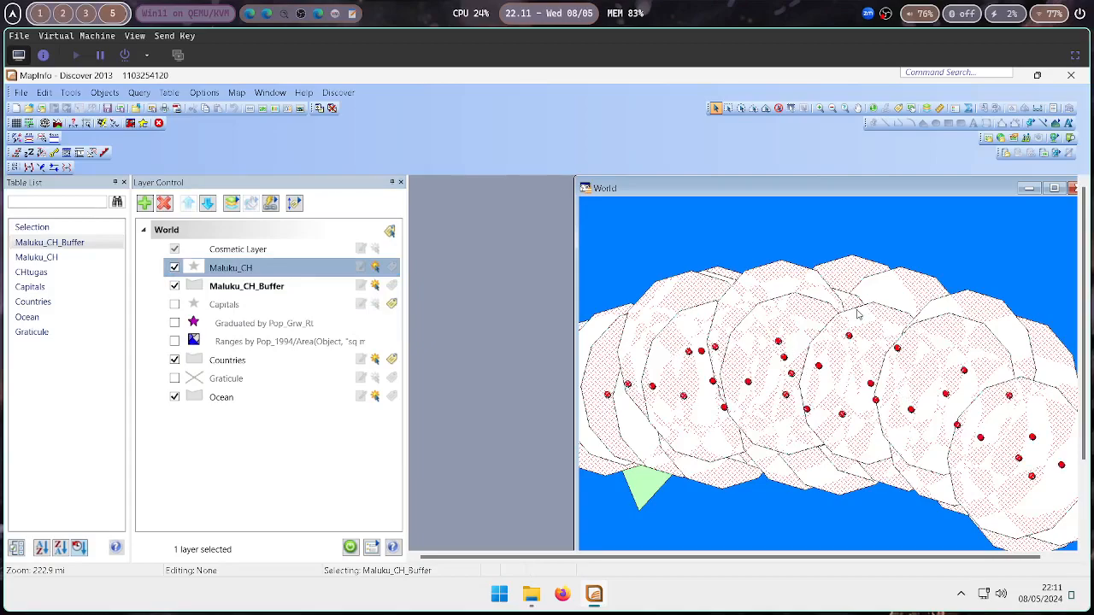
Set the Maluku_CH_Buffer region fill pattern to None and preview the style
left_click(194, 286)
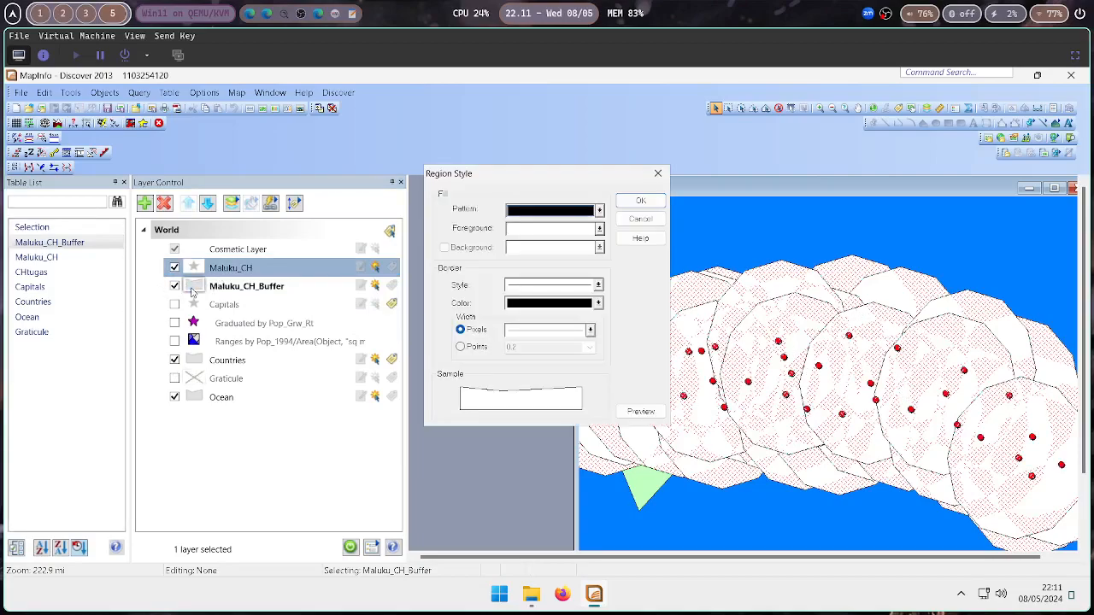
left_click(523, 210)
left_click(709, 229)
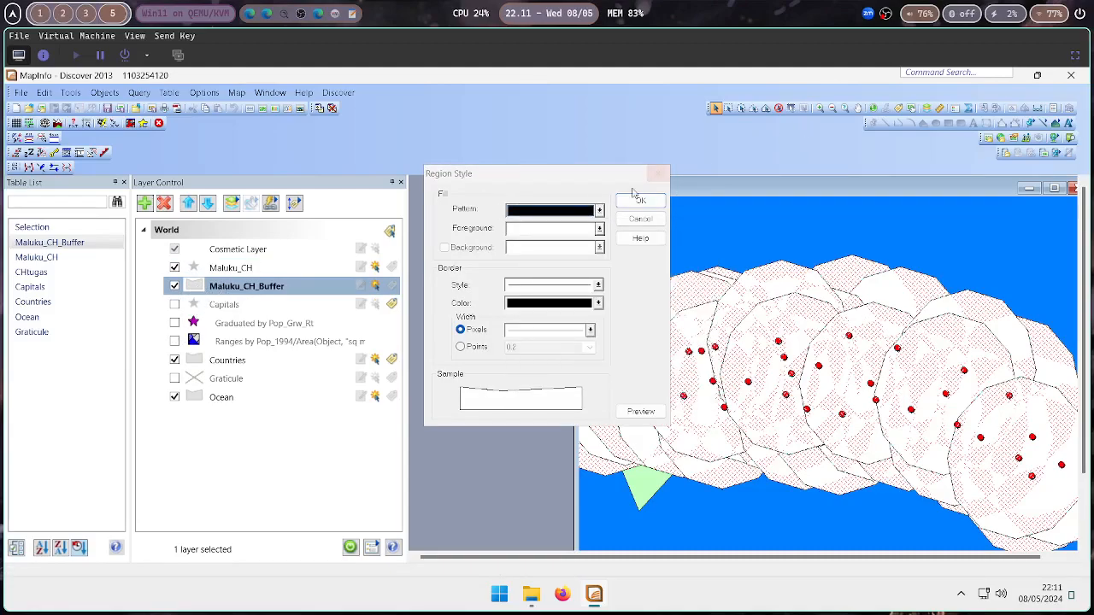
left_click(581, 210)
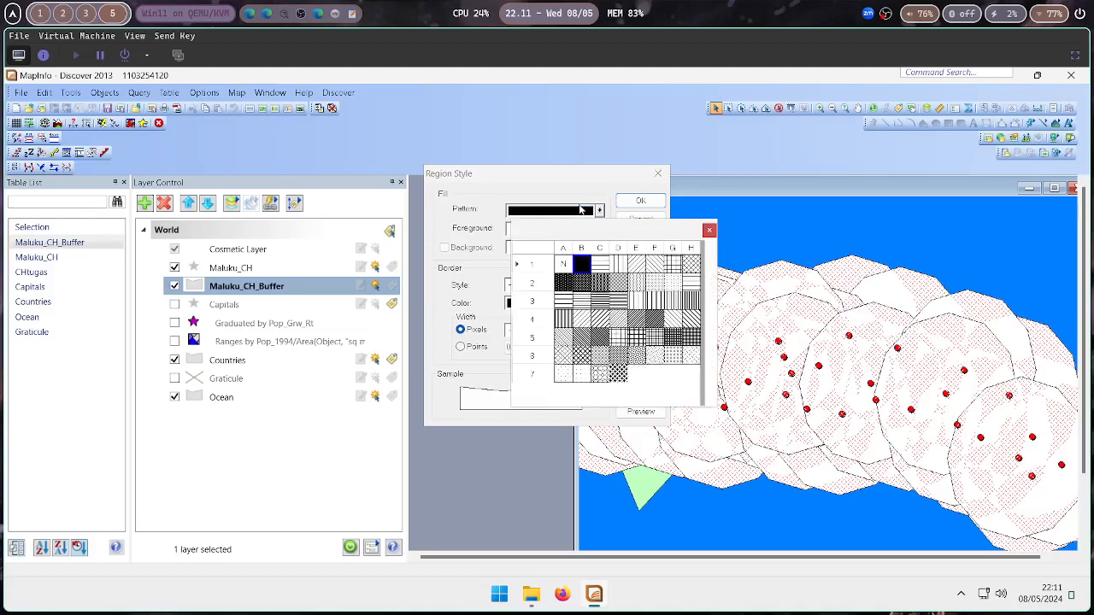
left_click(564, 264)
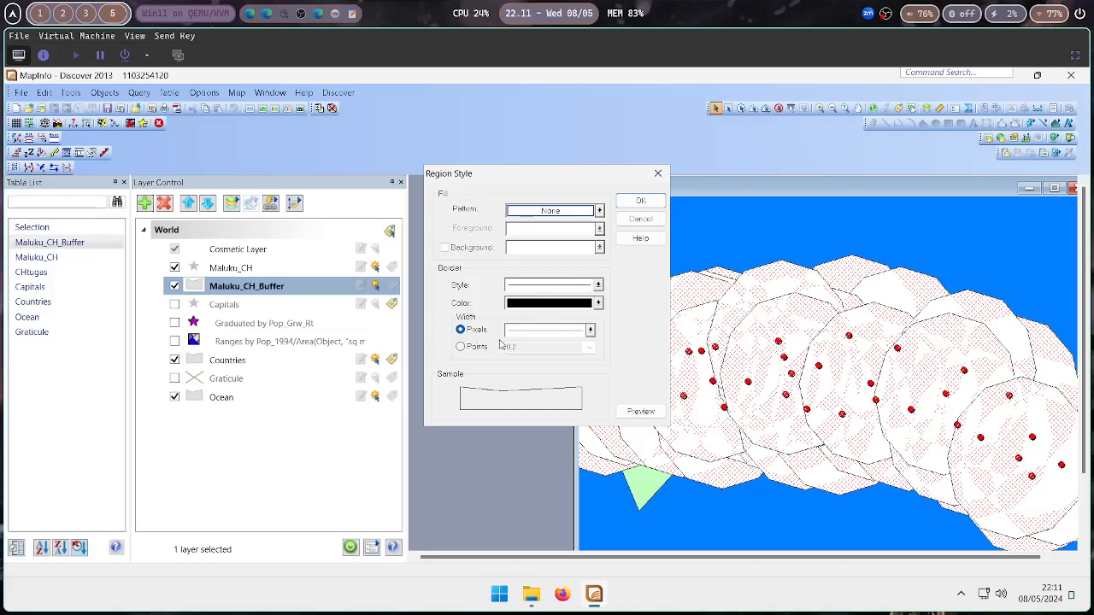
left_click(640, 411)
Preview a thicker border width for the buffer regions
left_click_drag(564, 180, 402, 199)
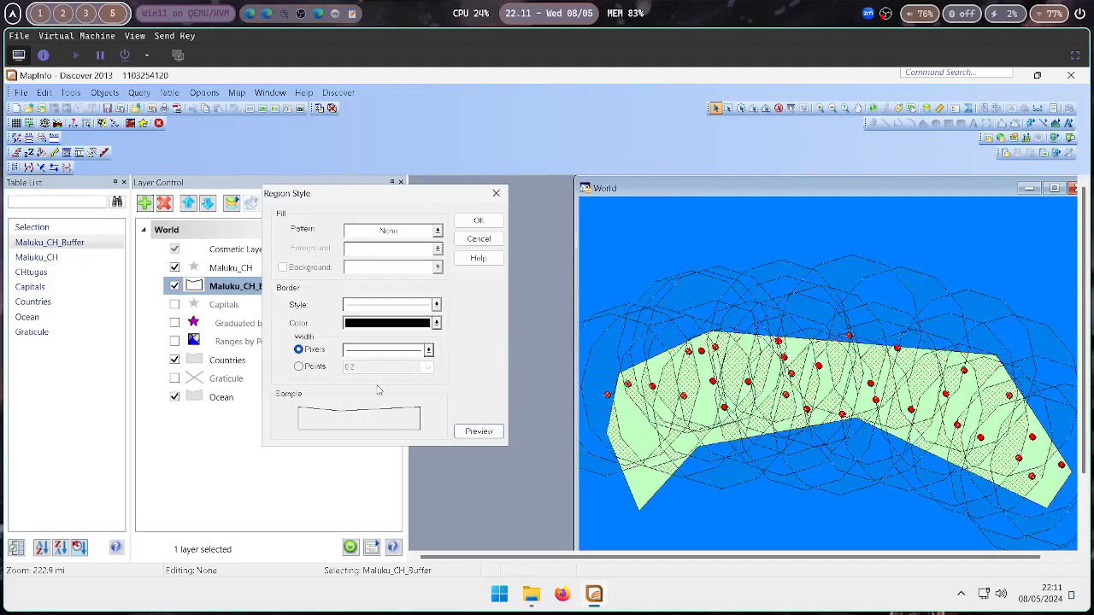
left_click(379, 353)
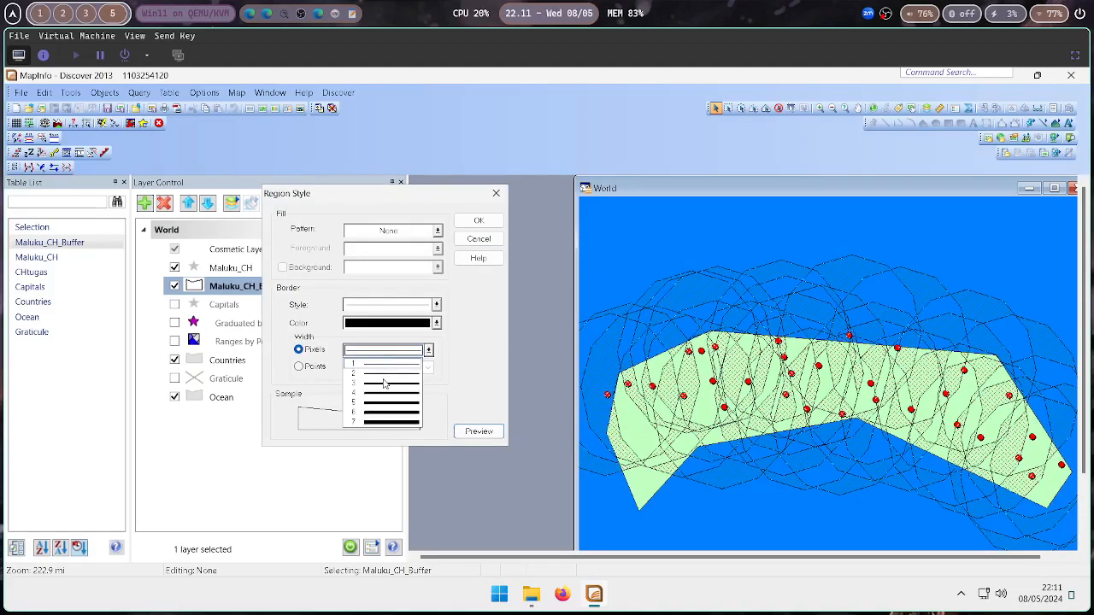
left_click(386, 395)
left_click(479, 431)
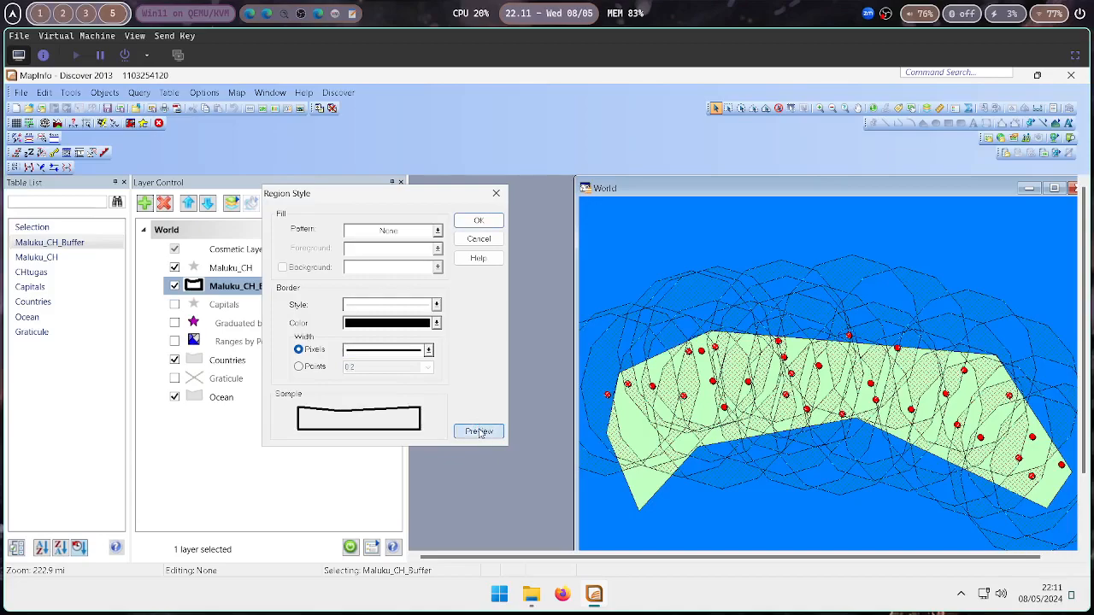
Set the buffer border to a thin pixel width and apply the region style
left_click(389, 353)
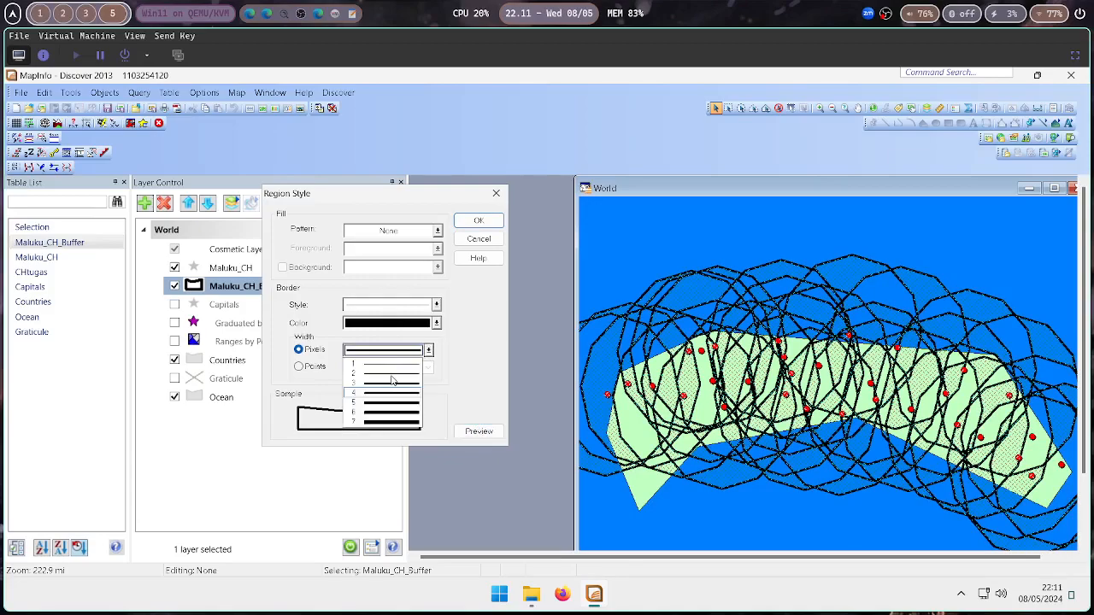
left_click(389, 368)
left_click(489, 431)
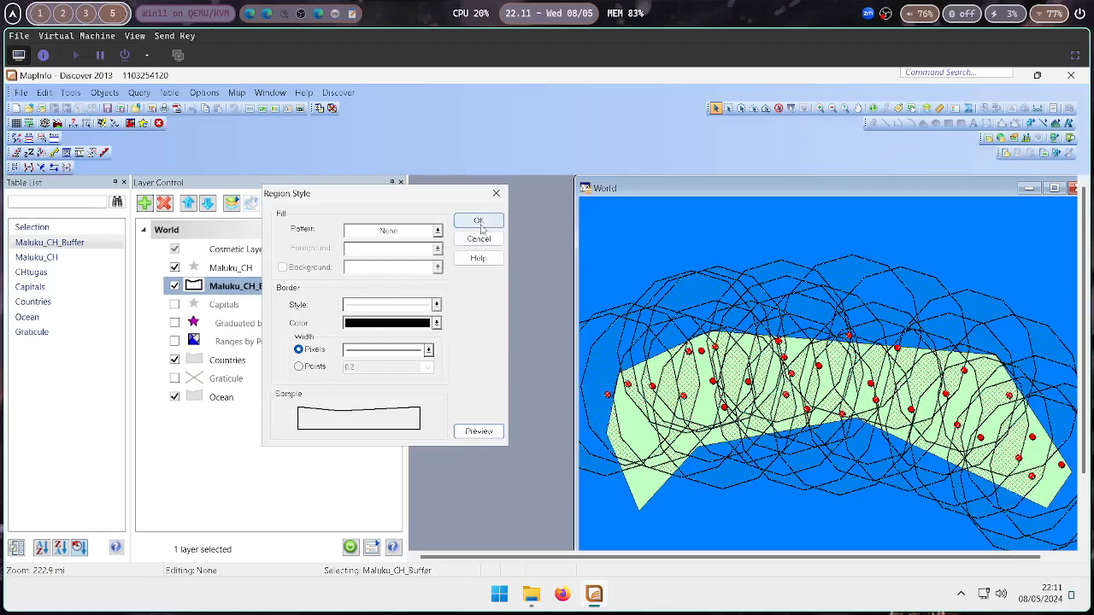
left_click(478, 221)
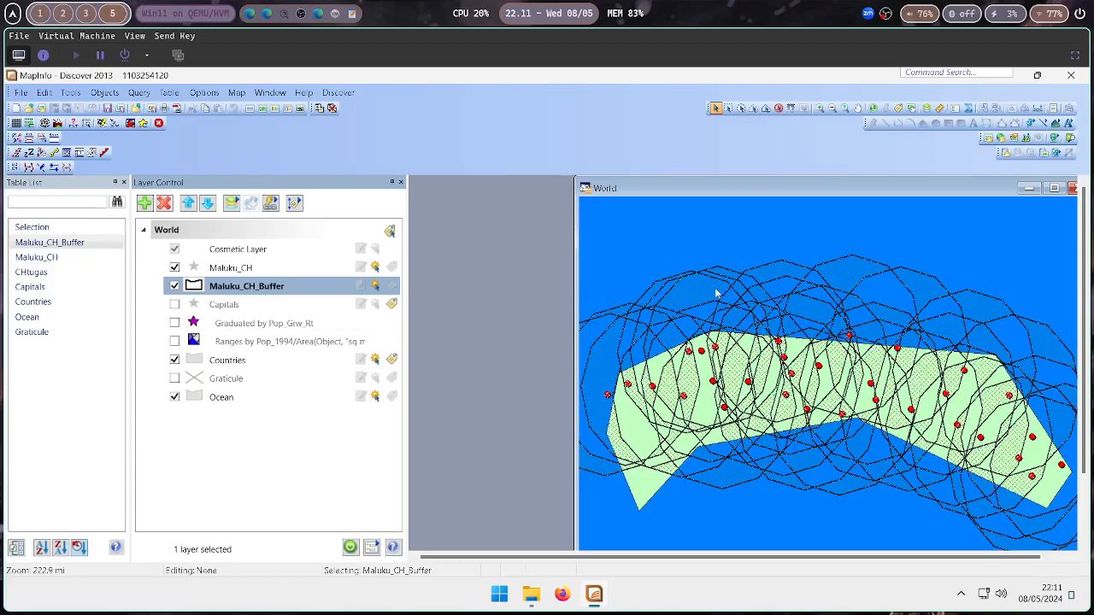
Close the Maluku_CH_Buffer table, saving its changes
right_click(58, 243)
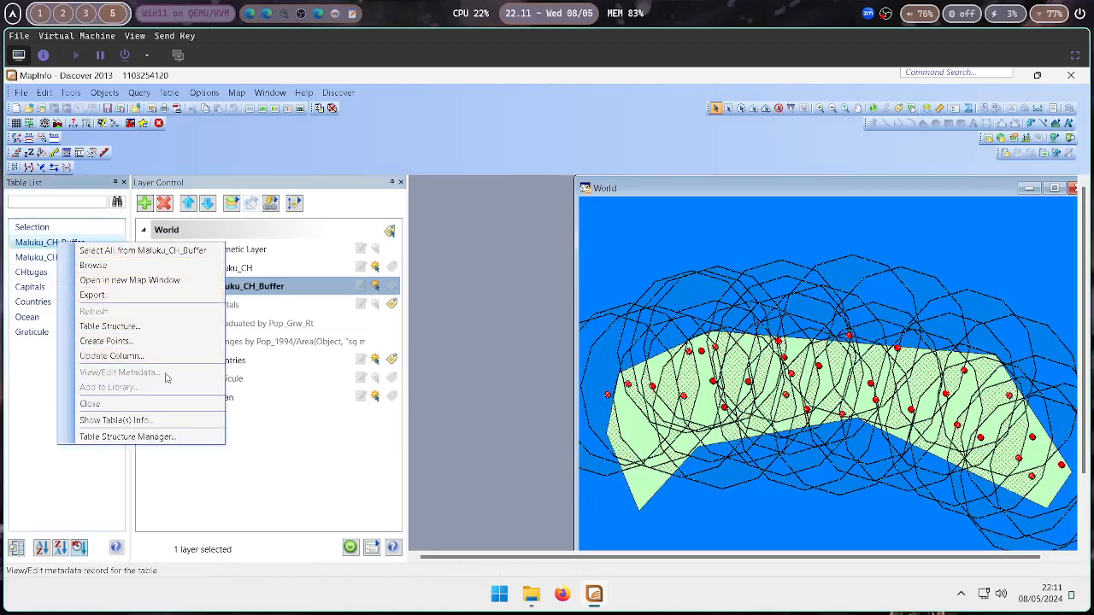
left_click(159, 404)
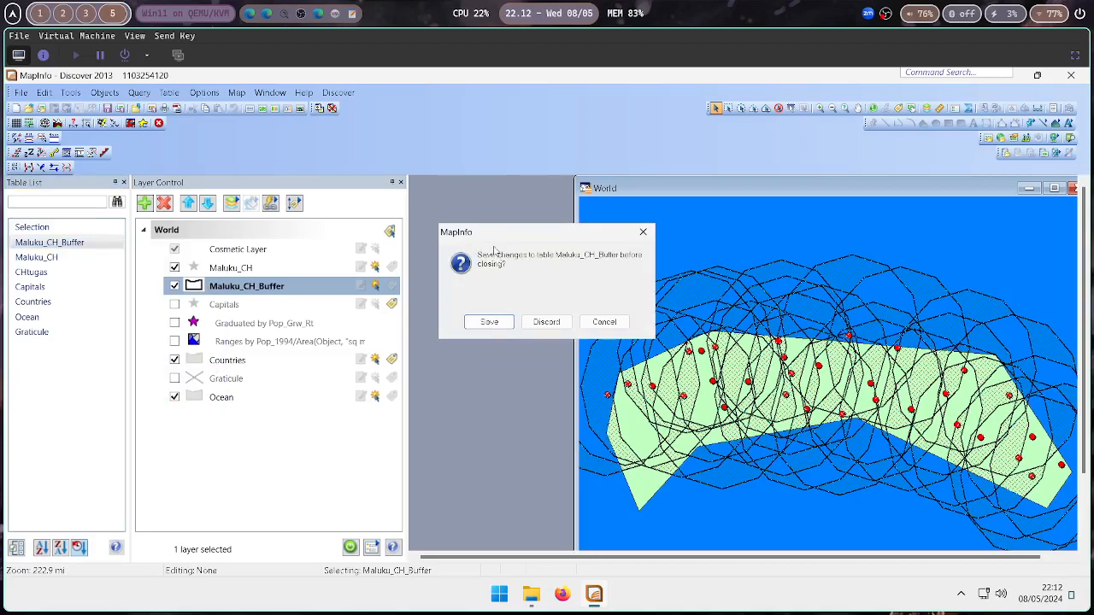
left_click(490, 321)
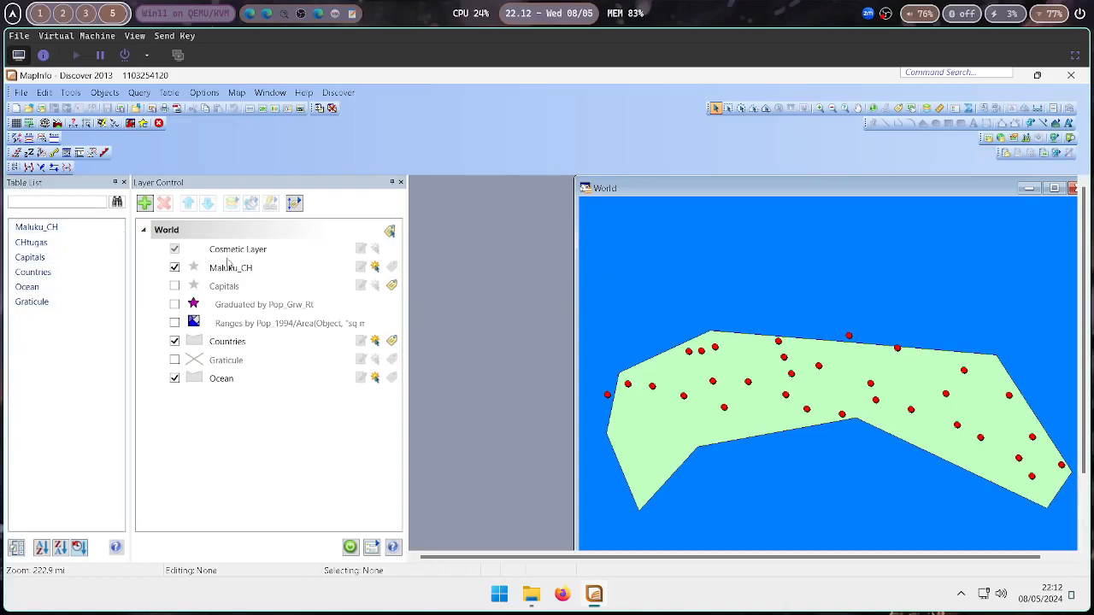
Buffer Maluku_CH into a new table added to the current map, using the CHtugas table structure
left_click(170, 92)
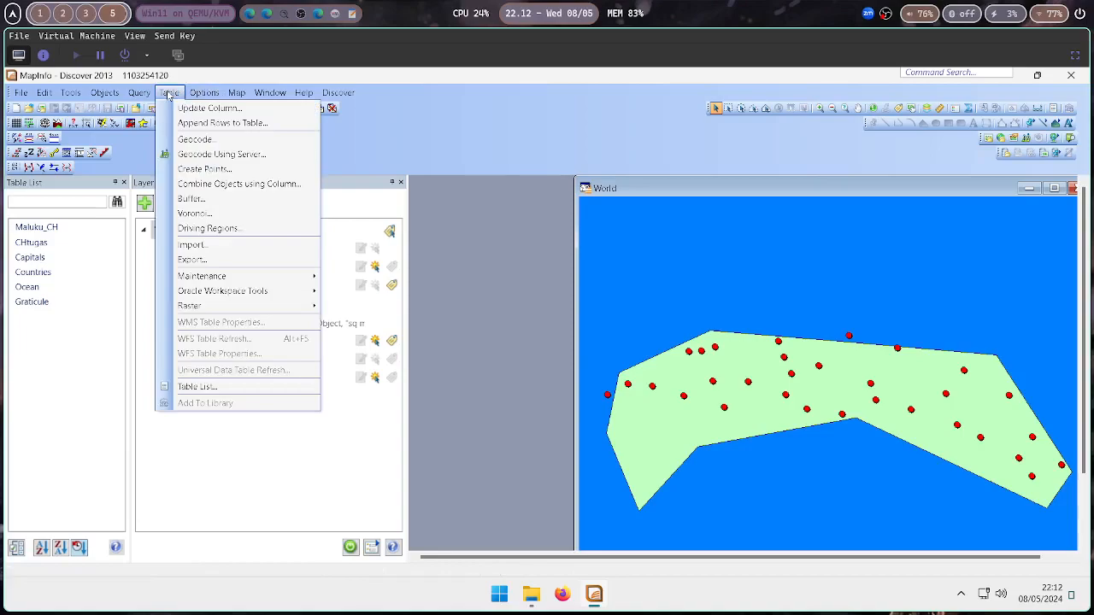
left_click(206, 203)
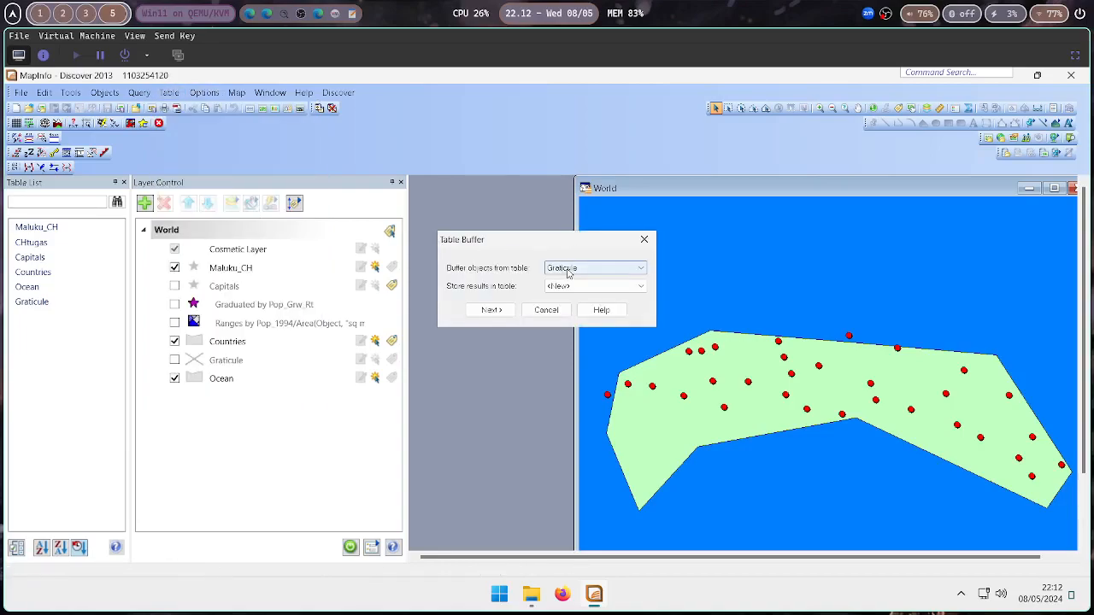
left_click(570, 270)
left_click(581, 327)
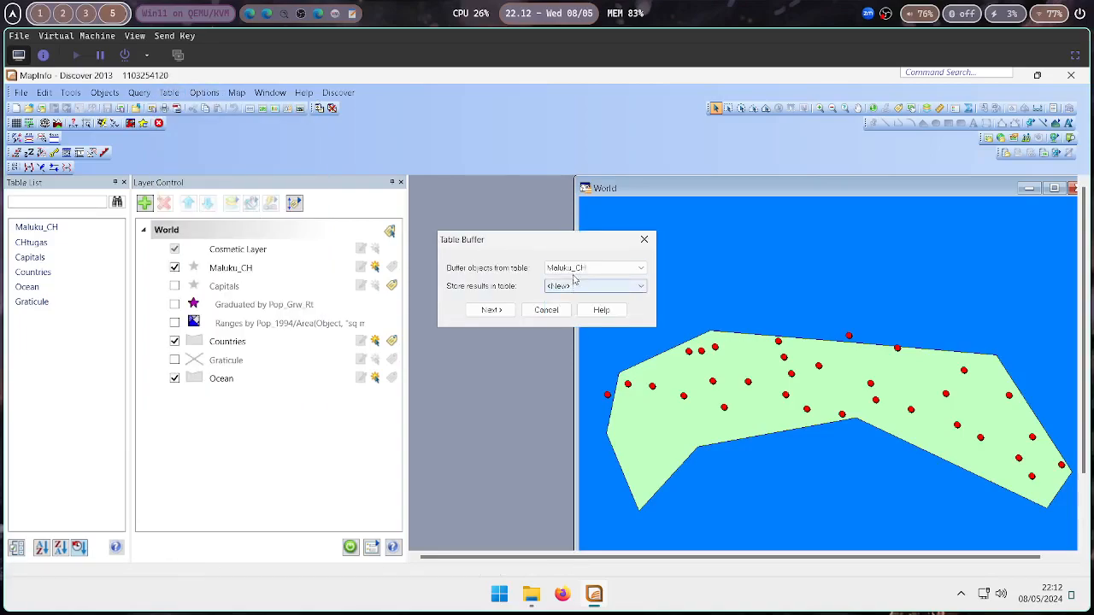
left_click(502, 315)
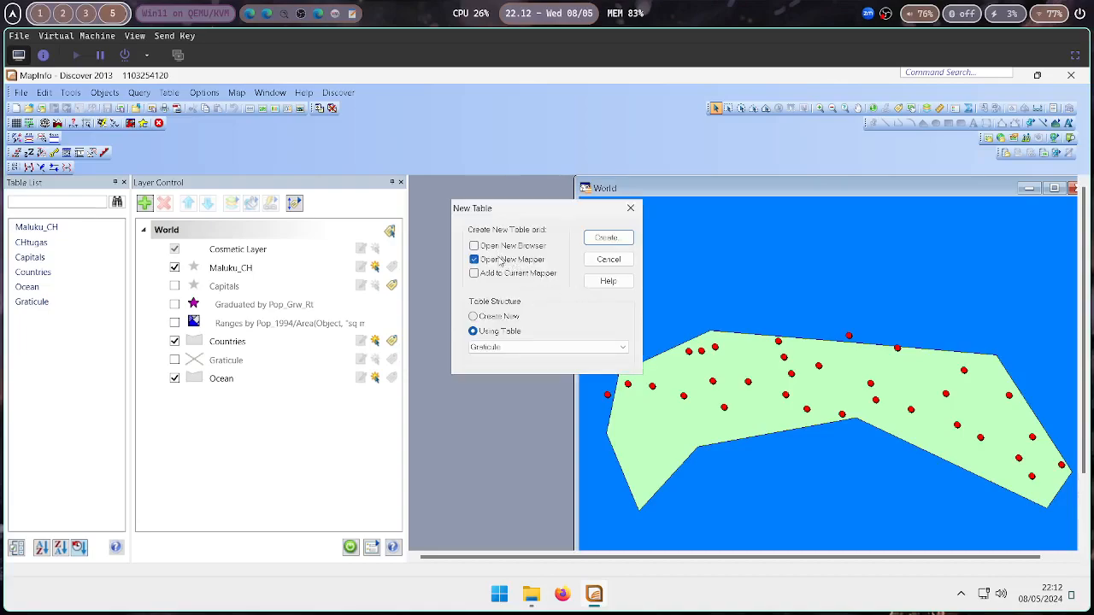
left_click(502, 275)
left_click(494, 350)
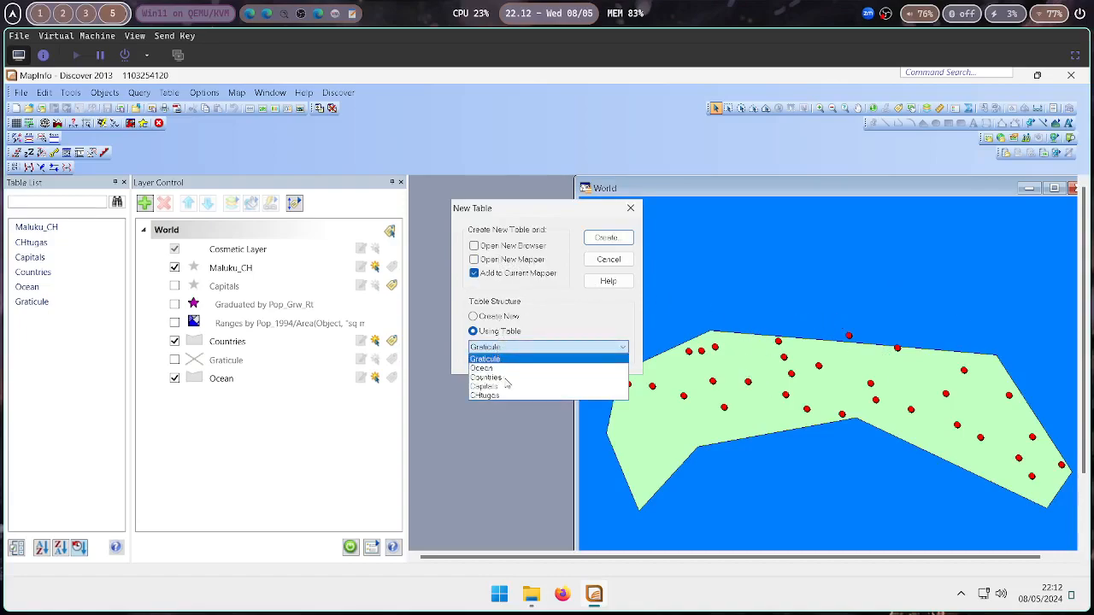
left_click(506, 400)
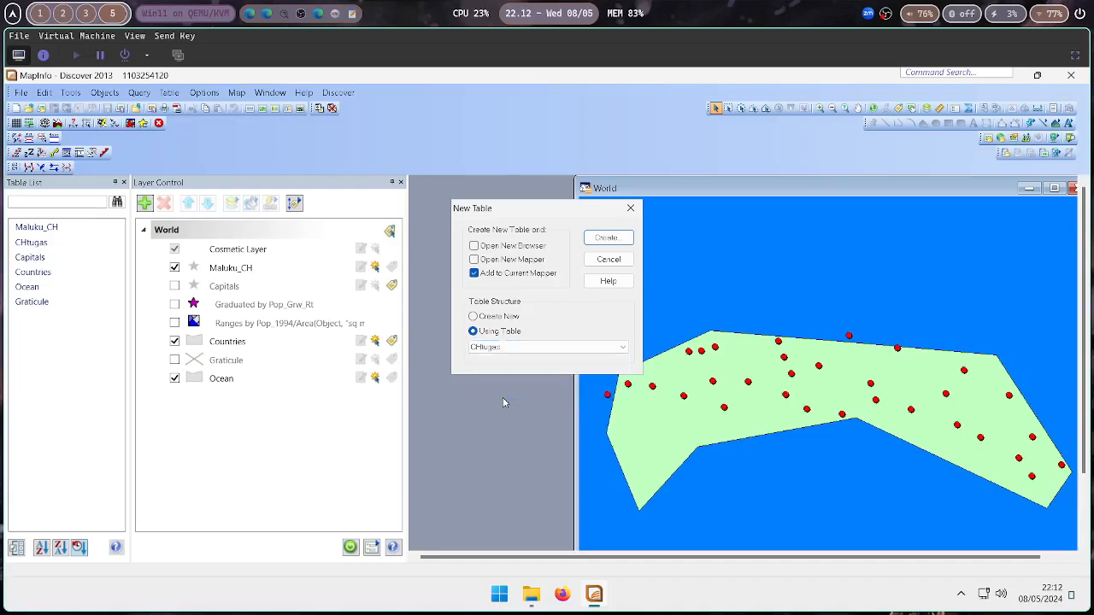
Create the new table structure and save it over Maluku_CH_Buffer.TAB
left_click(608, 237)
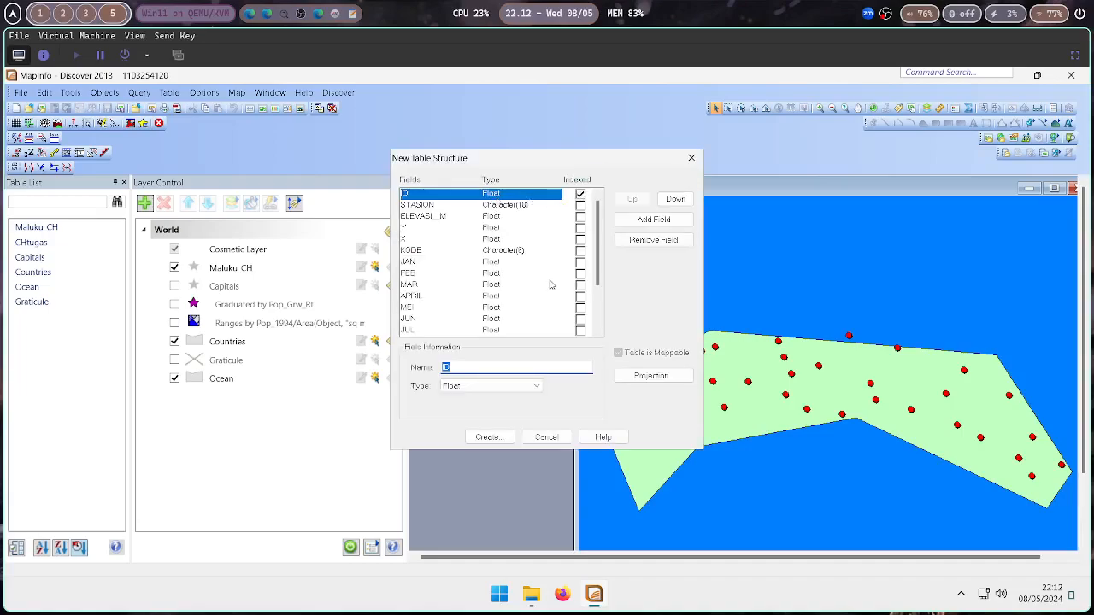
left_click(497, 441)
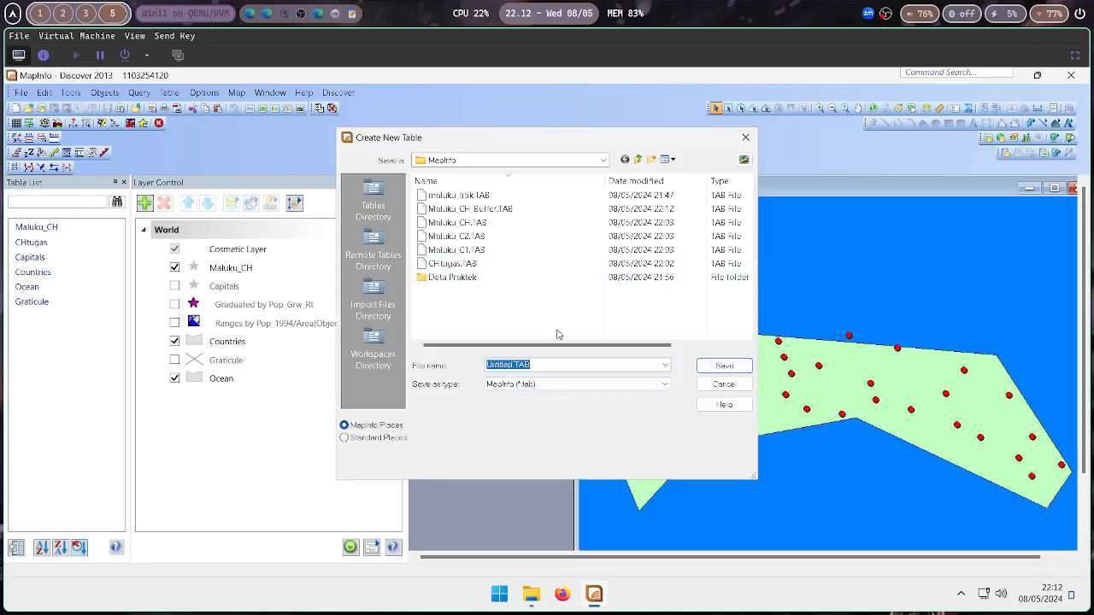
left_click(462, 215)
left_click(722, 366)
left_click(518, 344)
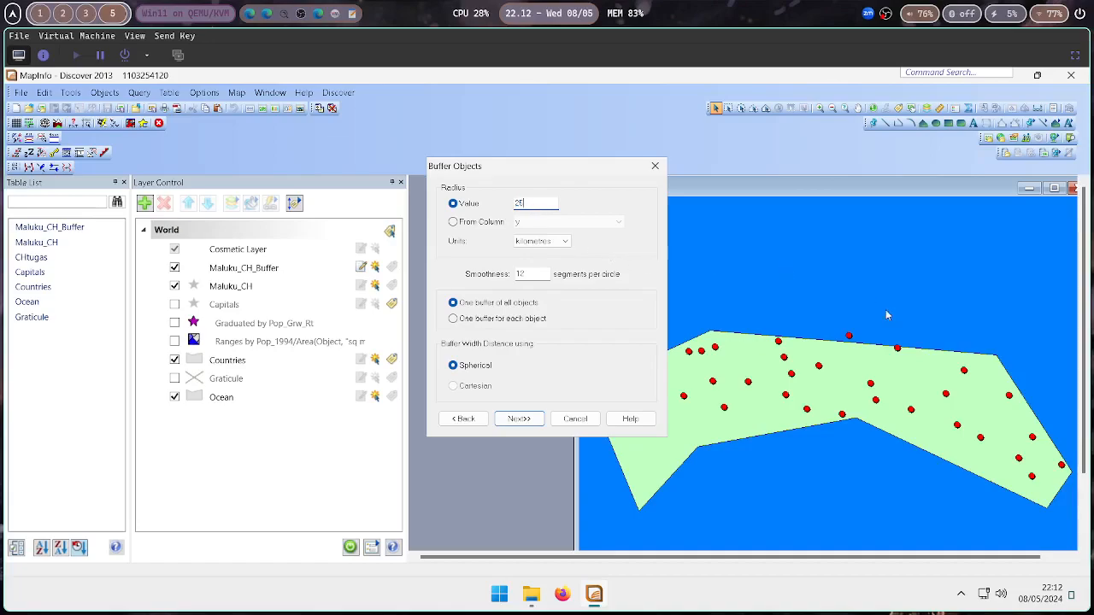
Set the buffer radius to 20 kilometres and try a smoothness of 5000 segments per circle
key("BackSpace")
type("0")
double_click(533, 273)
type("5000")
left_click(519, 419)
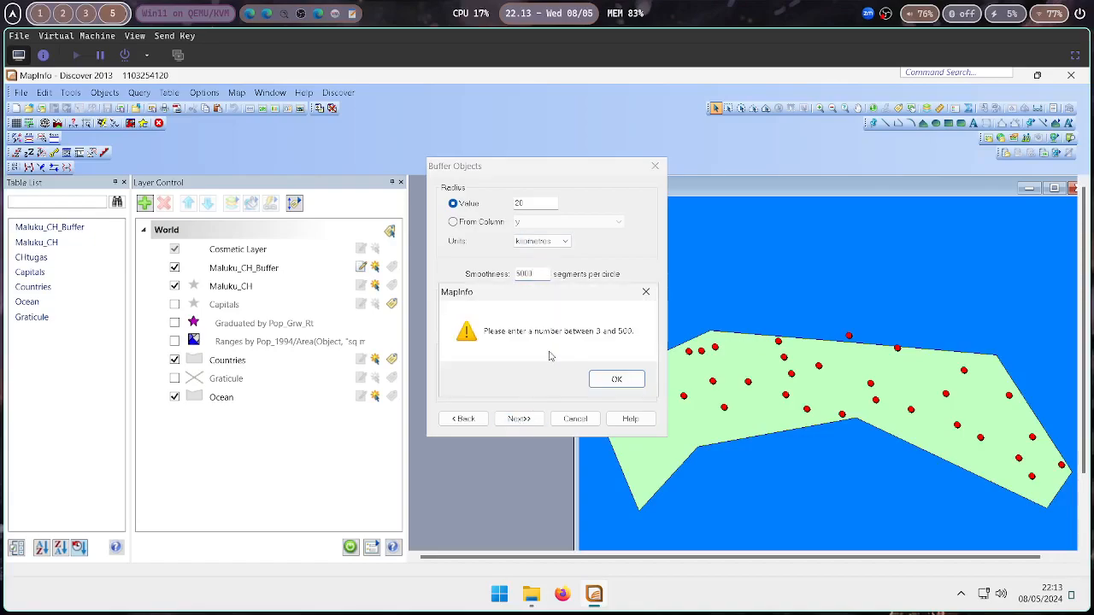
left_click(610, 373)
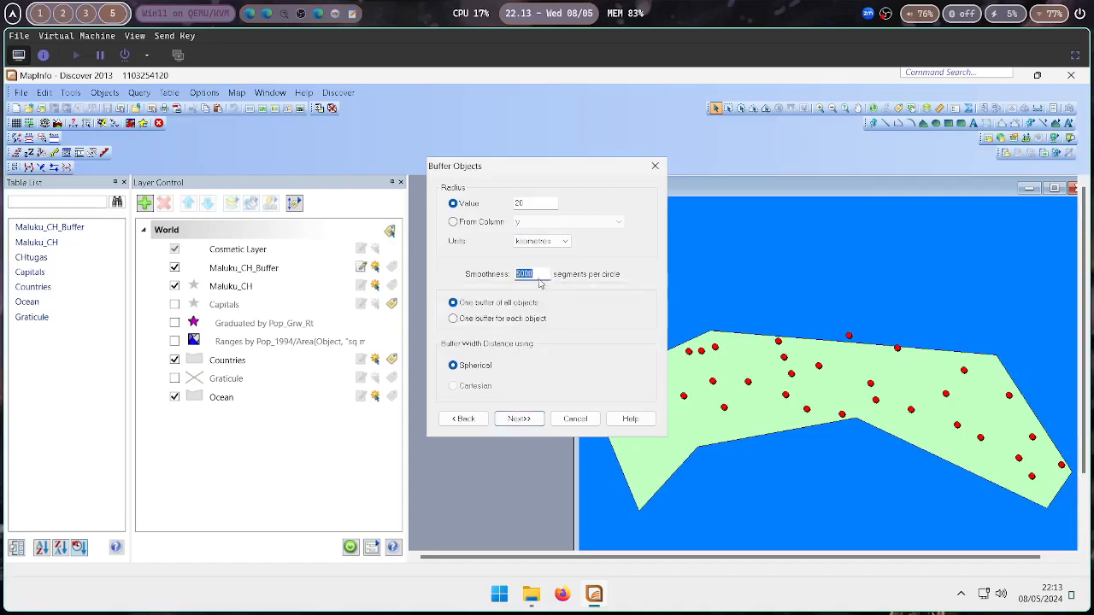
Re-enter a valid smoothness value, choose one buffer for each object, and continue
type("5")
left_click(479, 322)
left_click(538, 420)
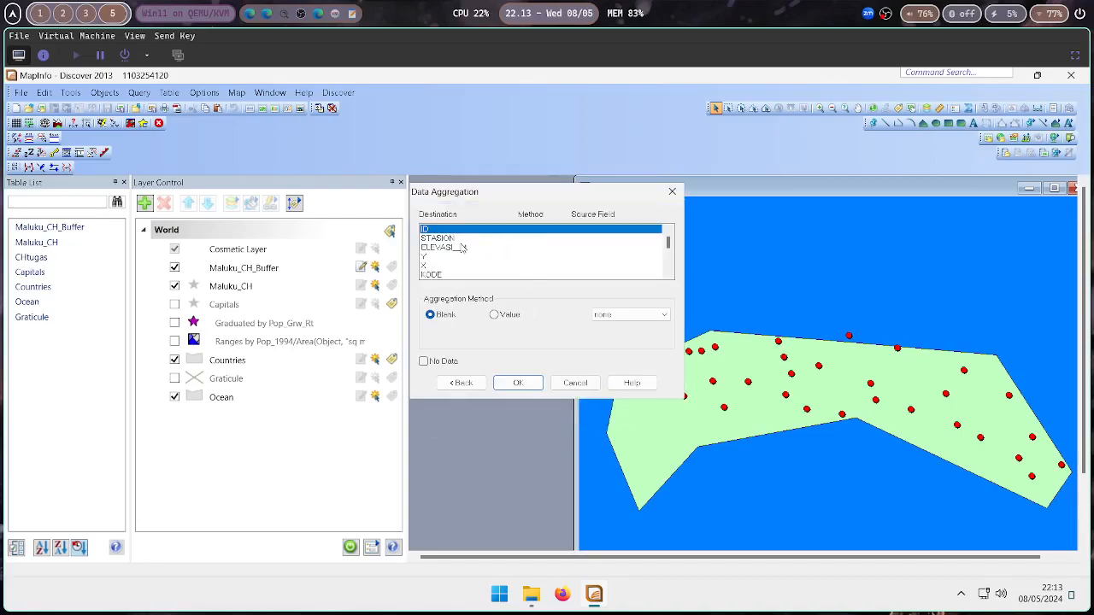
Aggregate the ID field by value from the source id field and finish the buffer
left_click(495, 316)
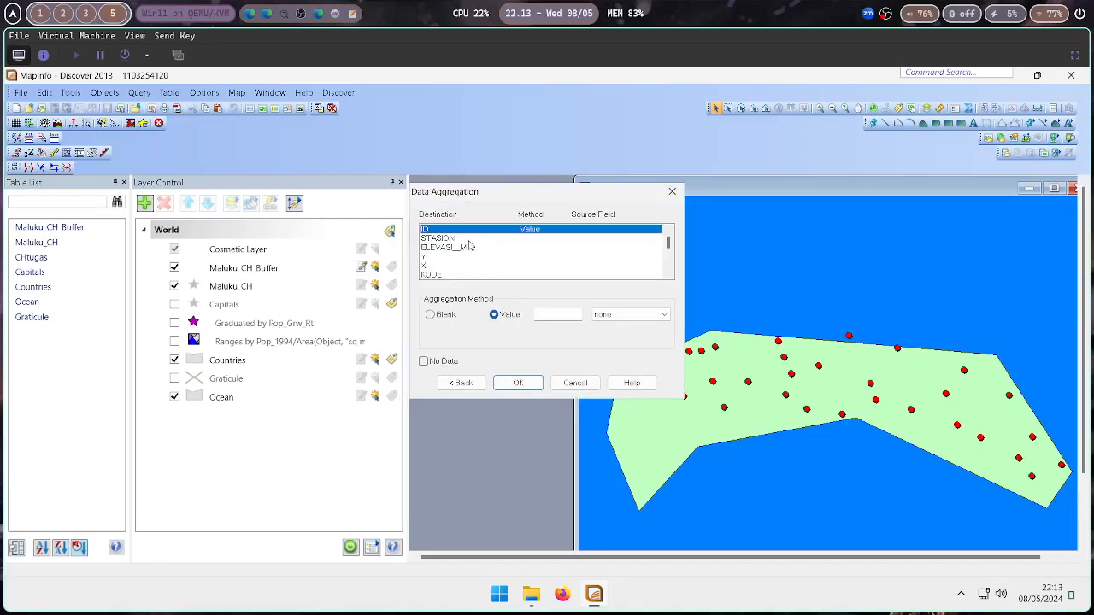
left_click(610, 318)
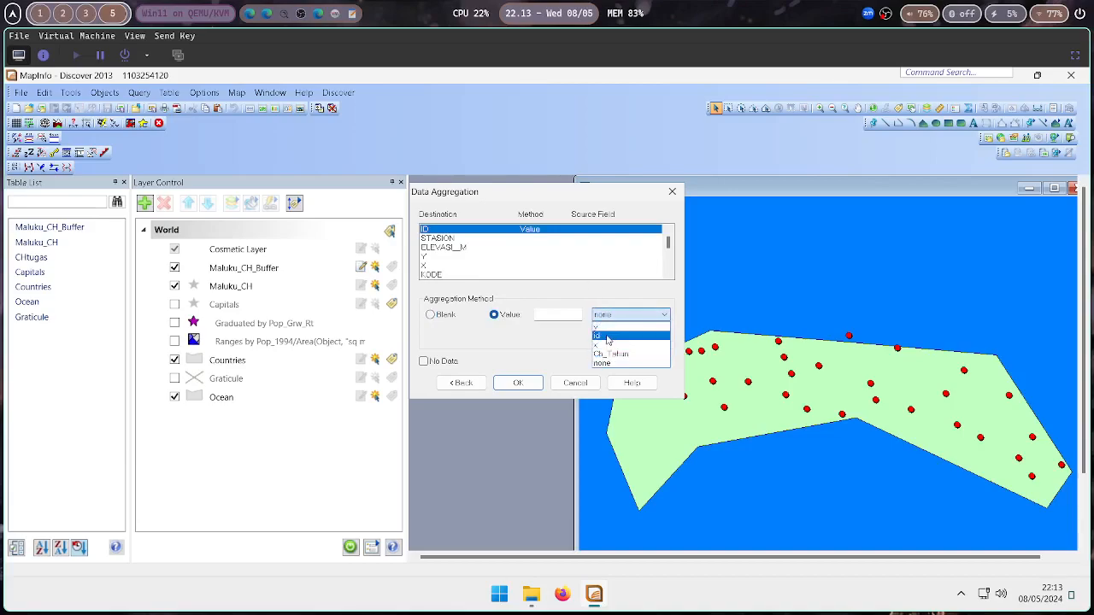
left_click(607, 337)
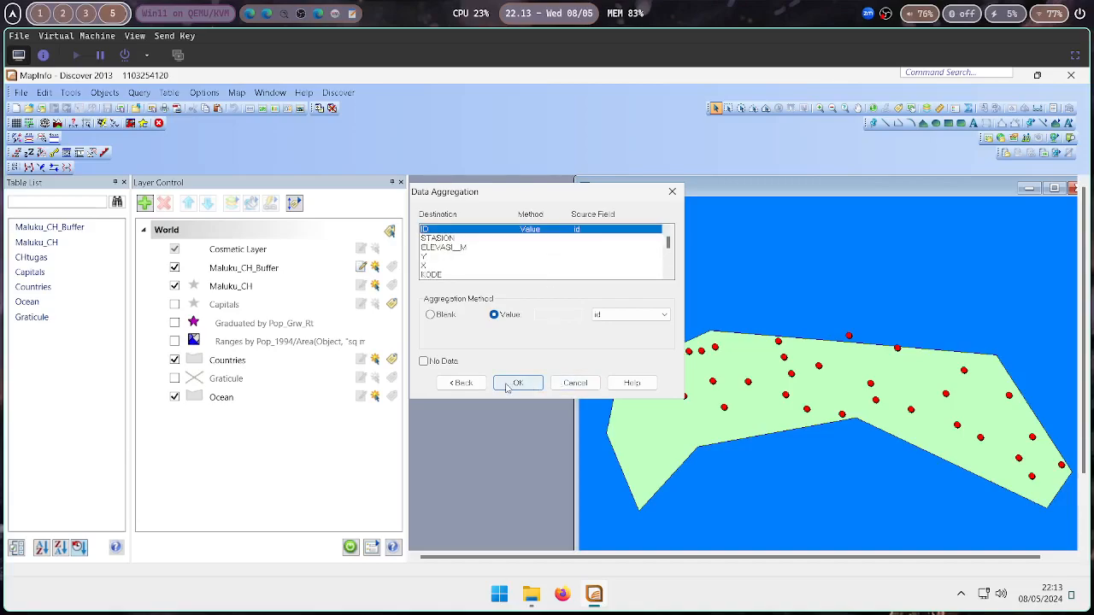
left_click(518, 383)
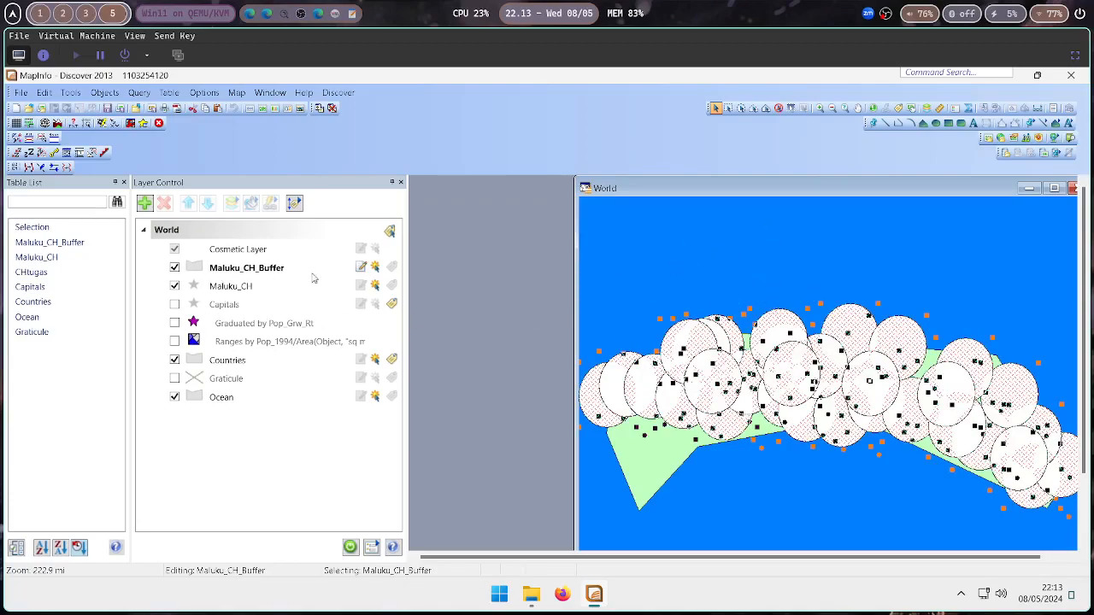
Set the Maluku_CH_Buffer layer's region fill pattern to none
left_click(192, 270)
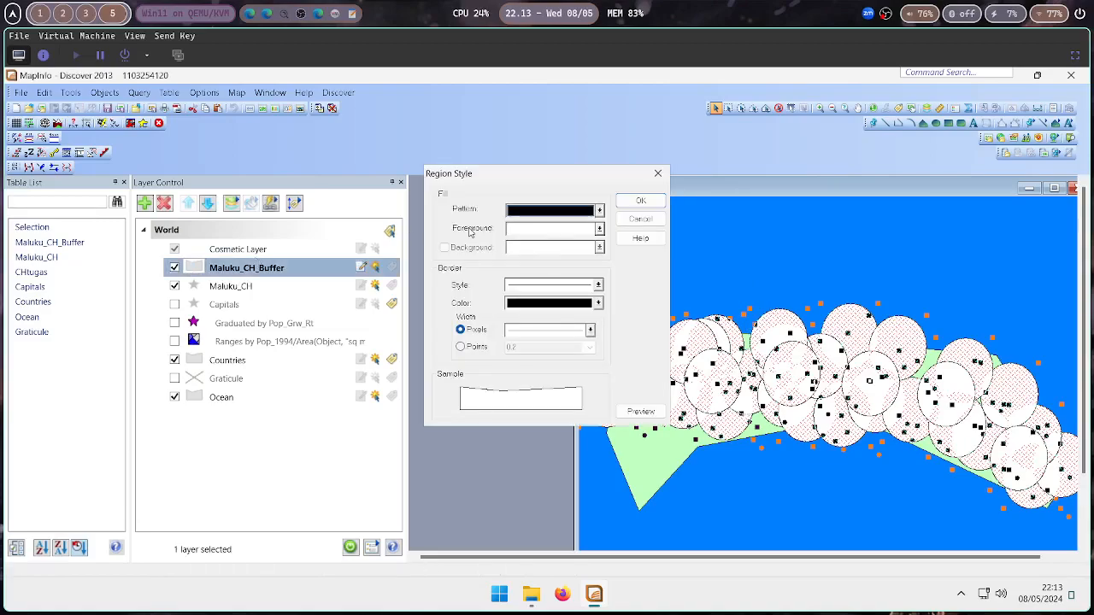
left_click(541, 211)
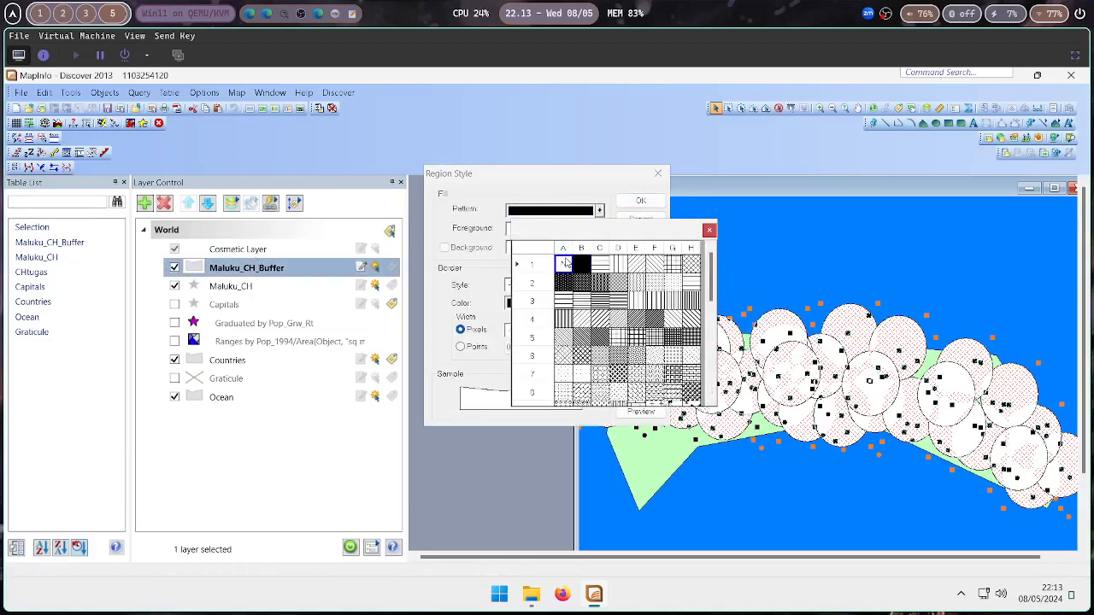
left_click(568, 263)
left_click(637, 201)
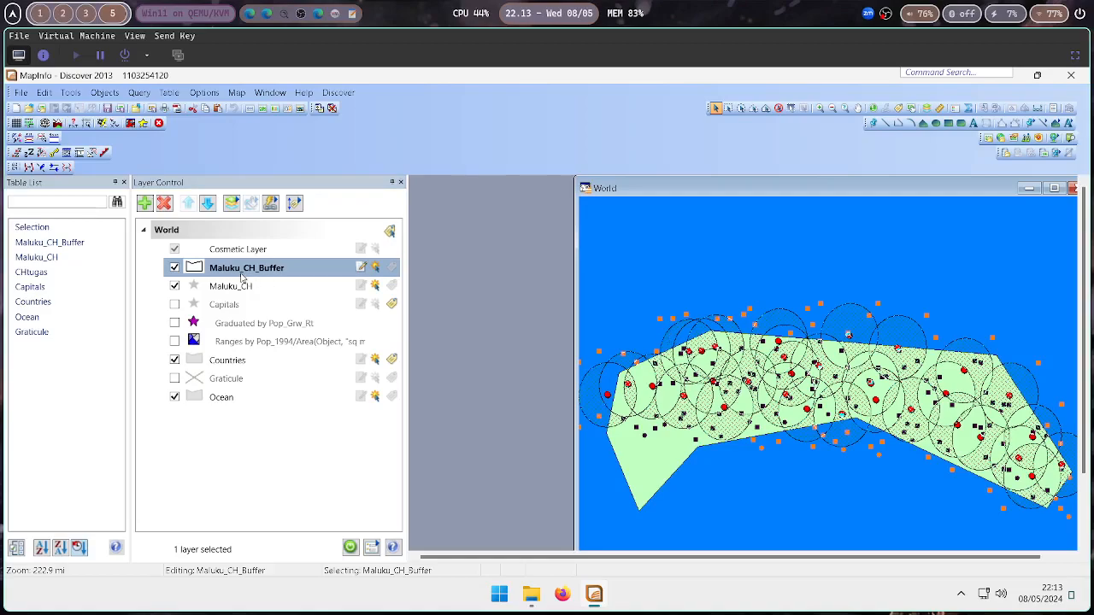
Toggle the Maluku_CH and Maluku_CH_Buffer layers off and on to compare them on the map
left_click(175, 286)
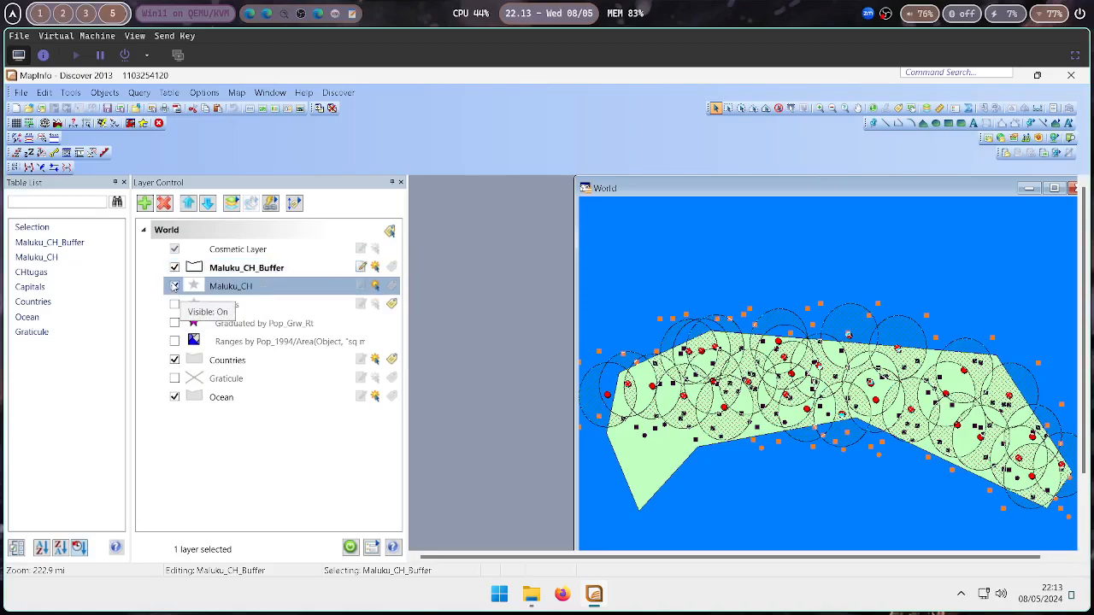
left_click(175, 286)
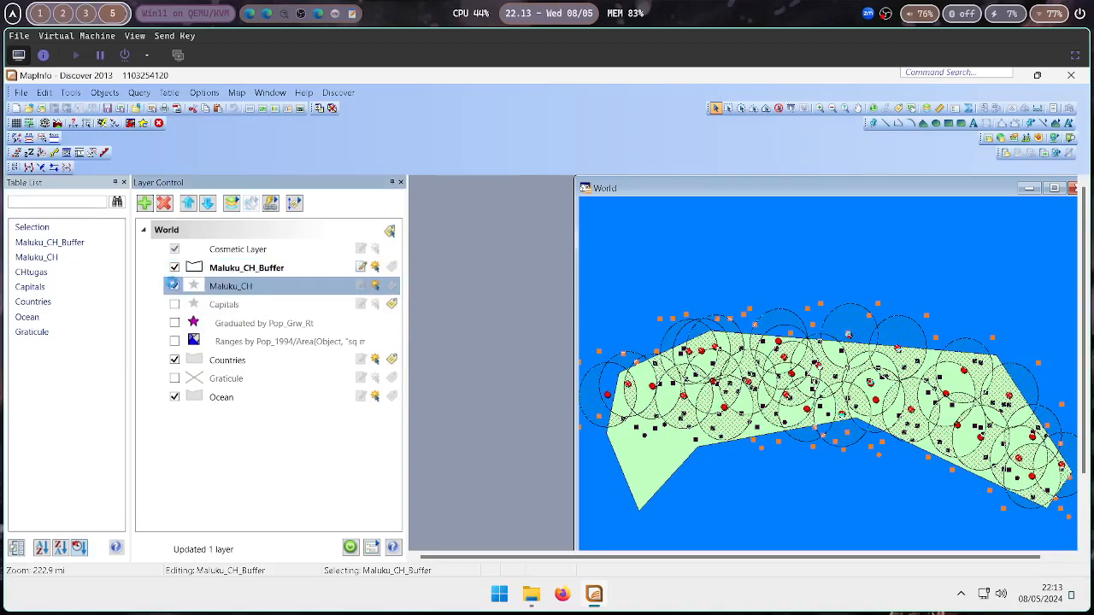
left_click(175, 269)
left_click(174, 268)
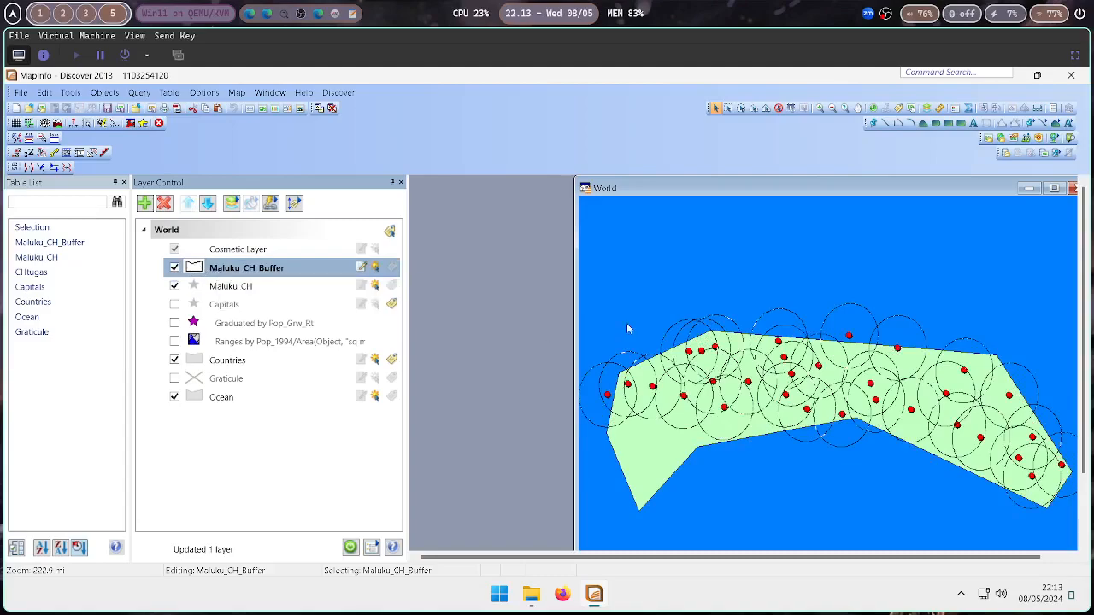
left_click(174, 268)
left_click(175, 269)
Browse the Maluku_CH_Buffer table to inspect its attribute records, then close the browser
right_click(221, 273)
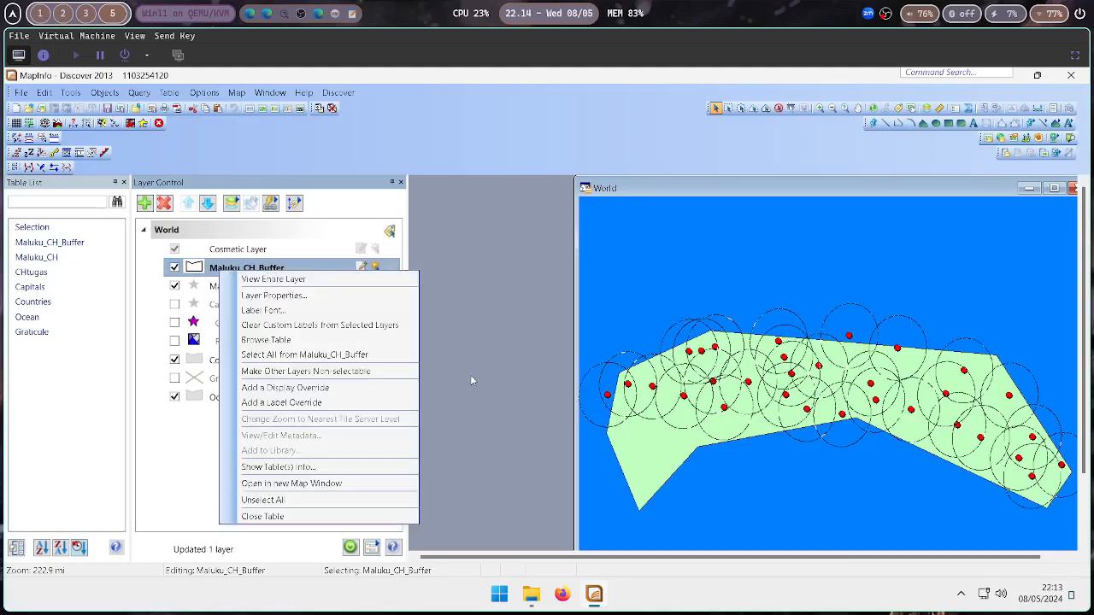
left_click(268, 340)
left_click_drag(683, 275, 624, 209)
left_click_drag(755, 399, 864, 446)
left_click_drag(616, 425, 646, 440)
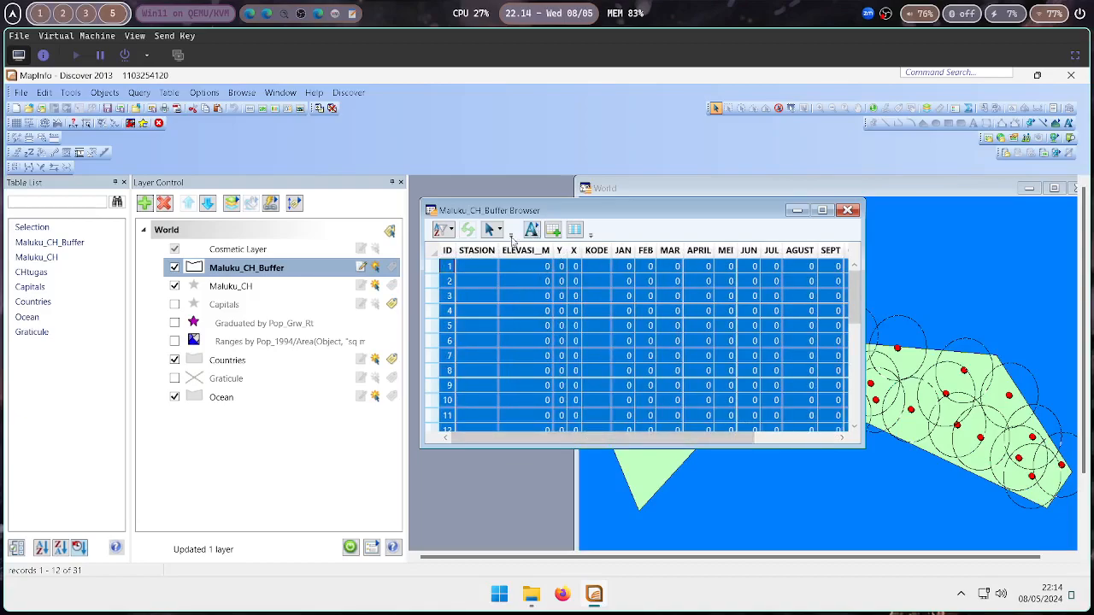
left_click_drag(504, 212, 500, 182)
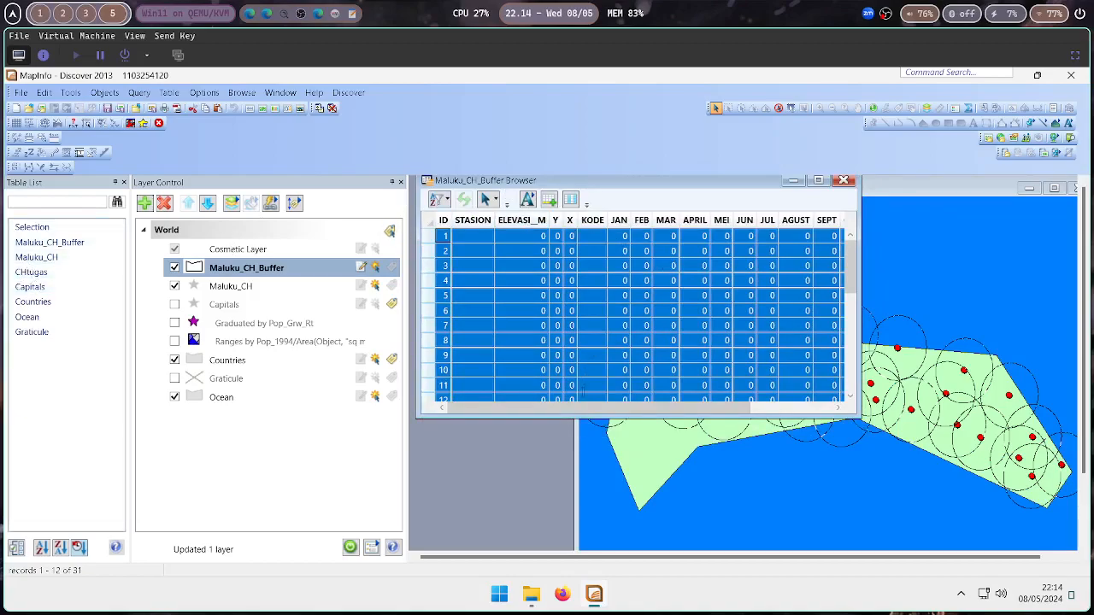
mouse_move(583, 411)
left_mouse_down()
mouse_move(667, 410)
mouse_move(566, 408)
left_mouse_up()
left_click(570, 399)
left_click_drag(655, 409, 625, 409)
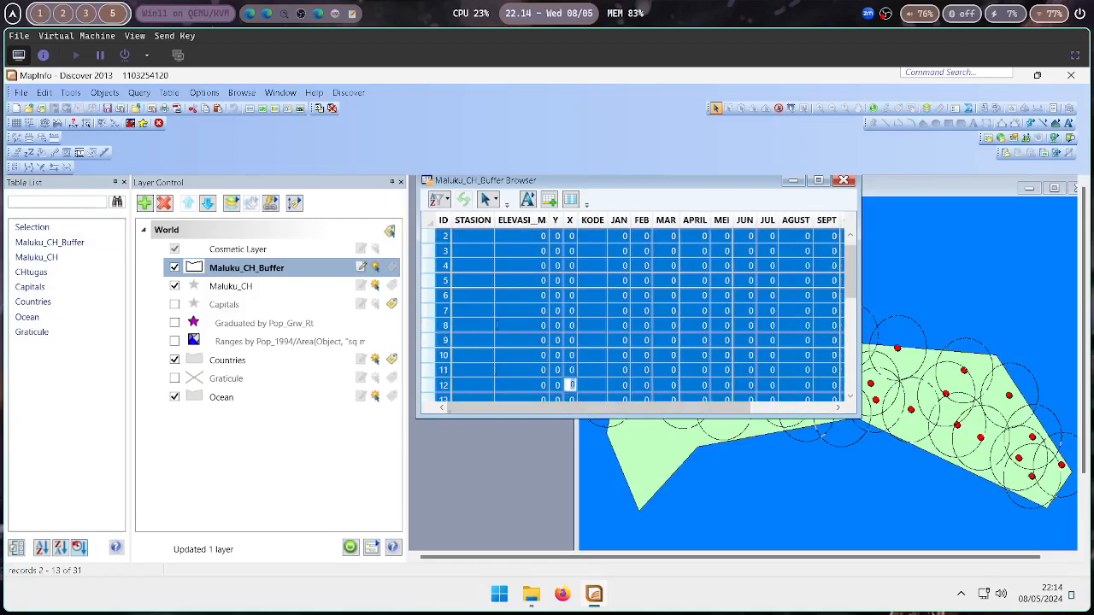
left_click(443, 236)
scroll(461, 250, "up", 1)
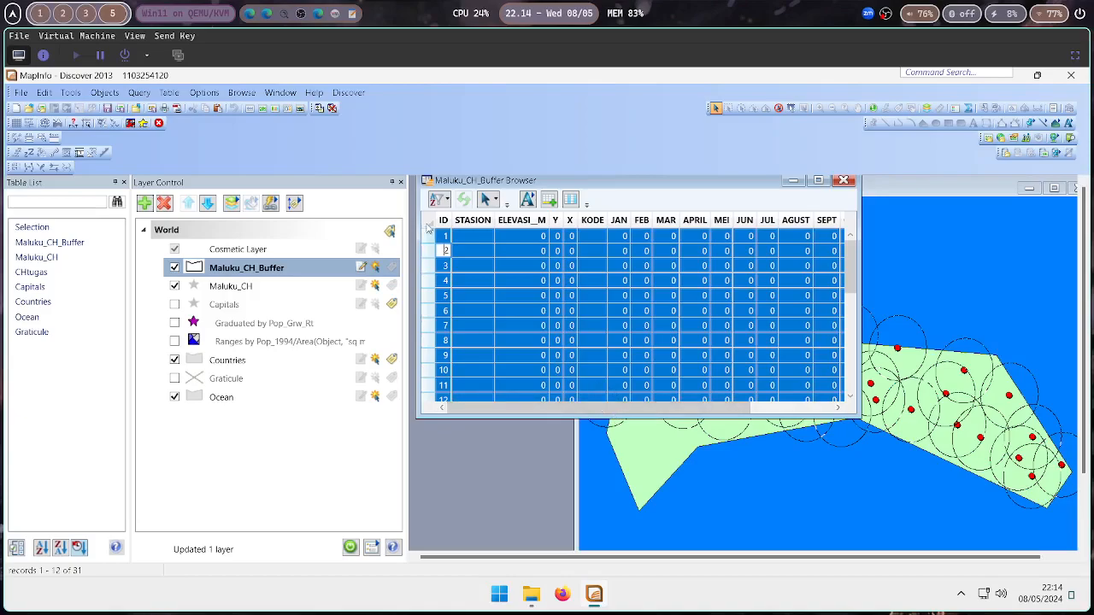
left_click(627, 186)
left_click(844, 181)
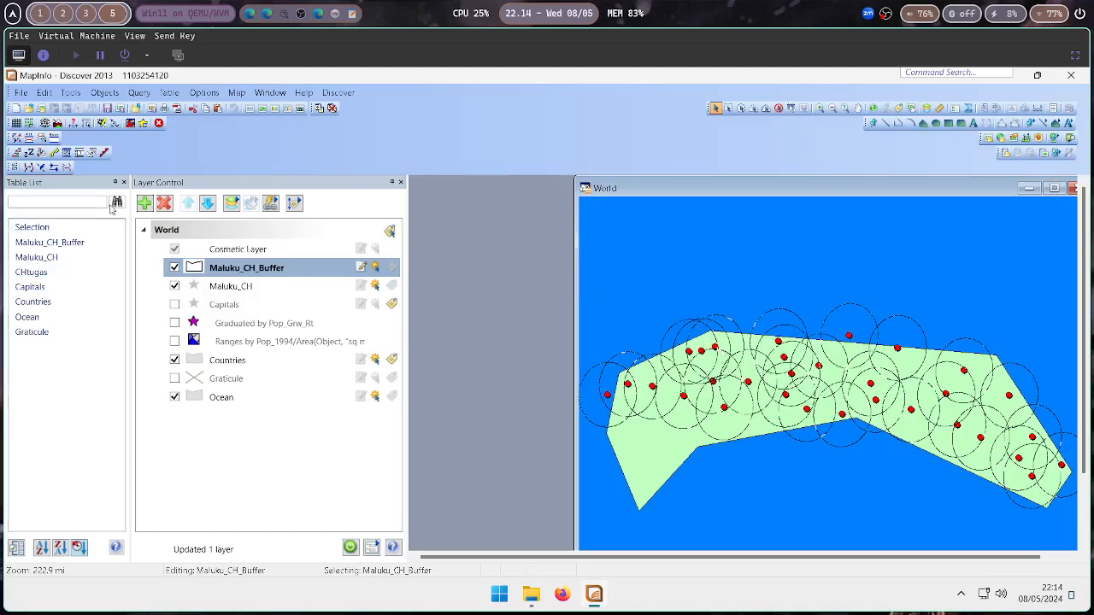
Start a table buffer of the Maluku_CH objects into a new table
left_click(183, 92)
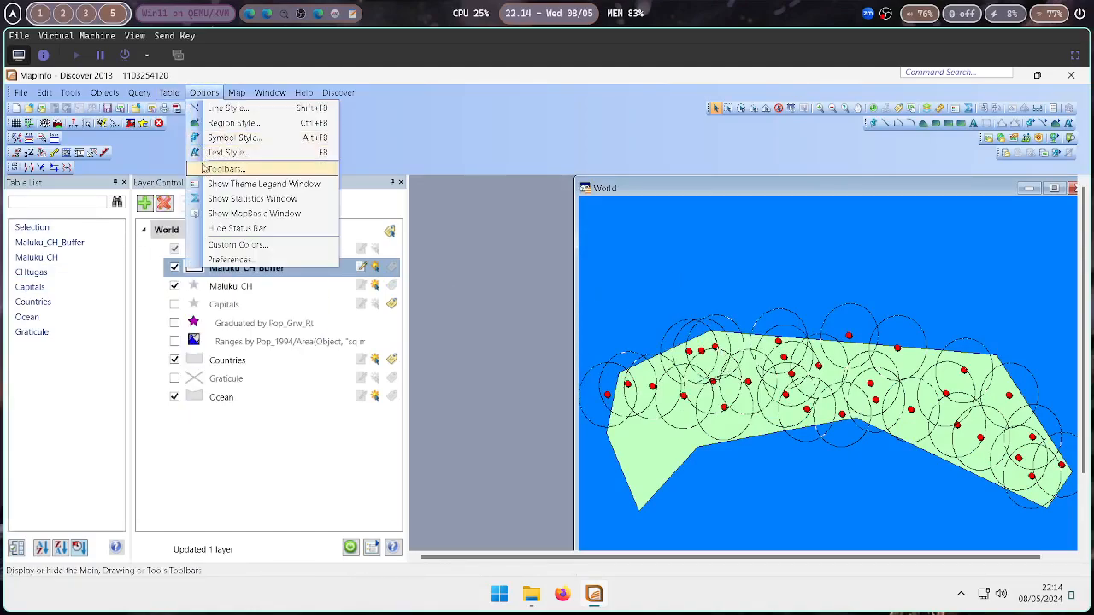
left_click(192, 198)
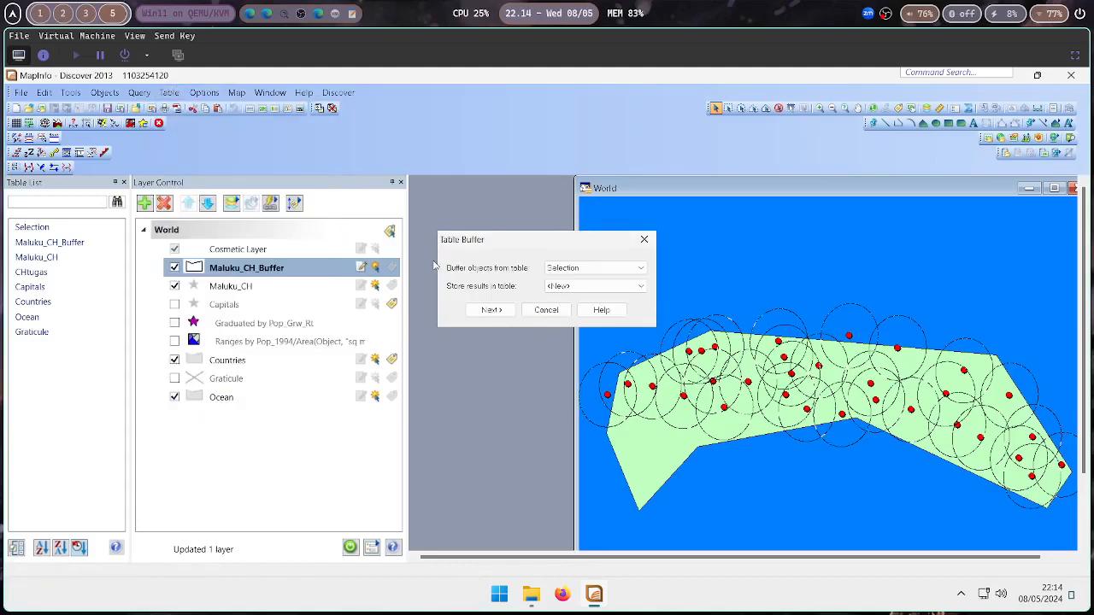
left_click(571, 268)
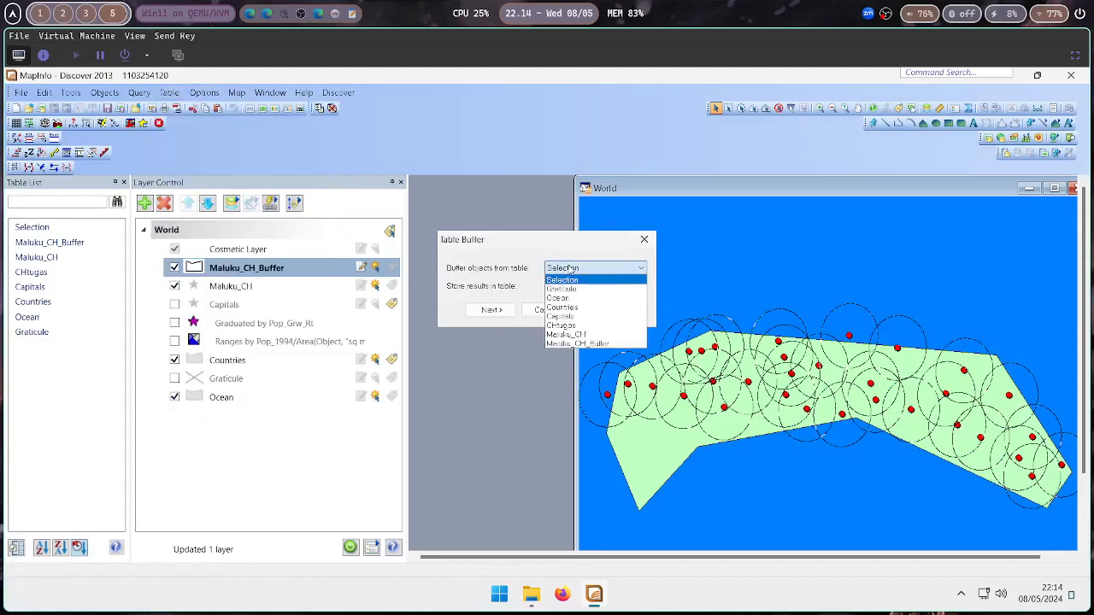
left_click(566, 334)
left_click(491, 310)
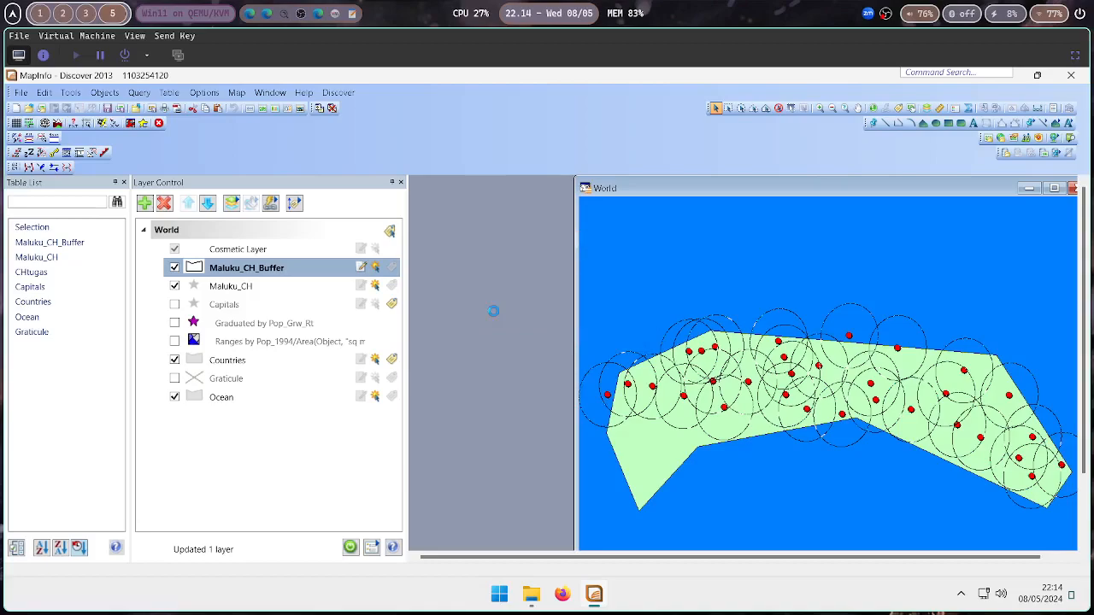
Set the new table to be added to the current map only, using the CHtugas table structure
left_click(504, 274)
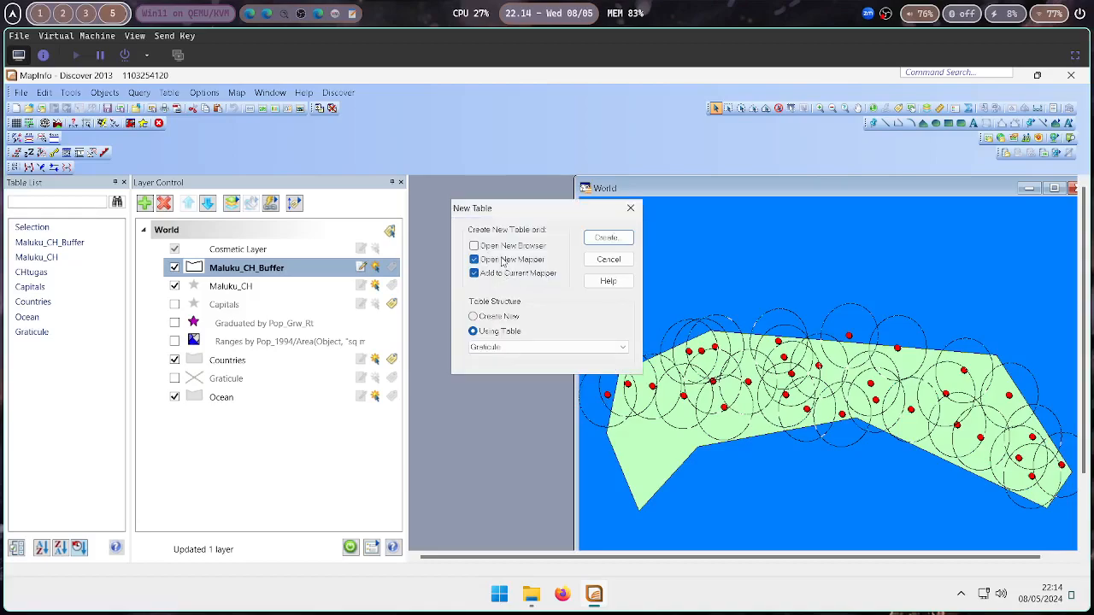
left_click(522, 346)
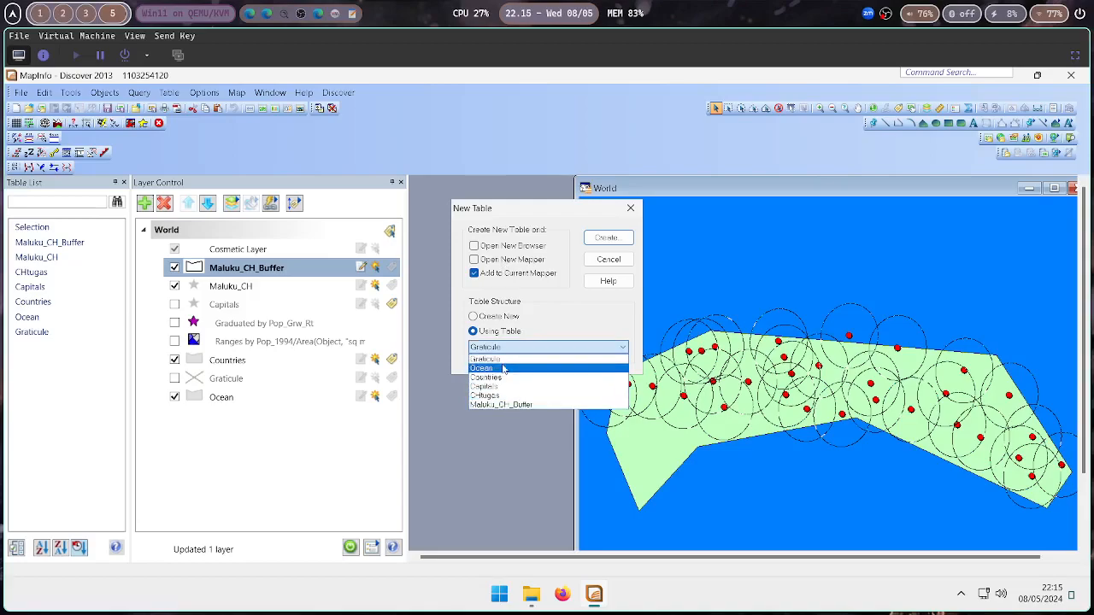
left_click(503, 396)
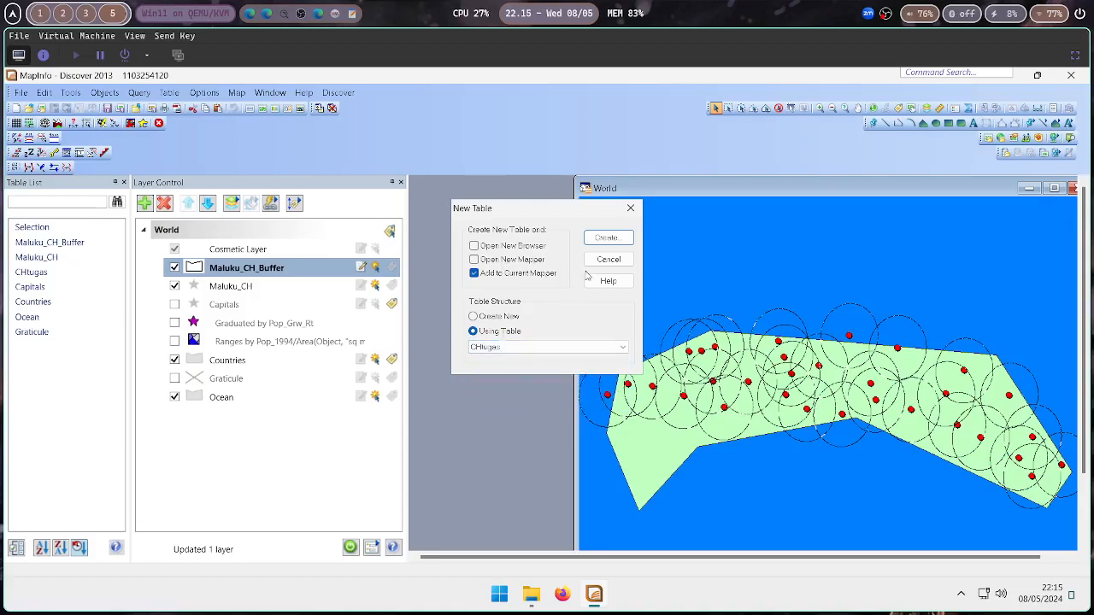
left_click(514, 347)
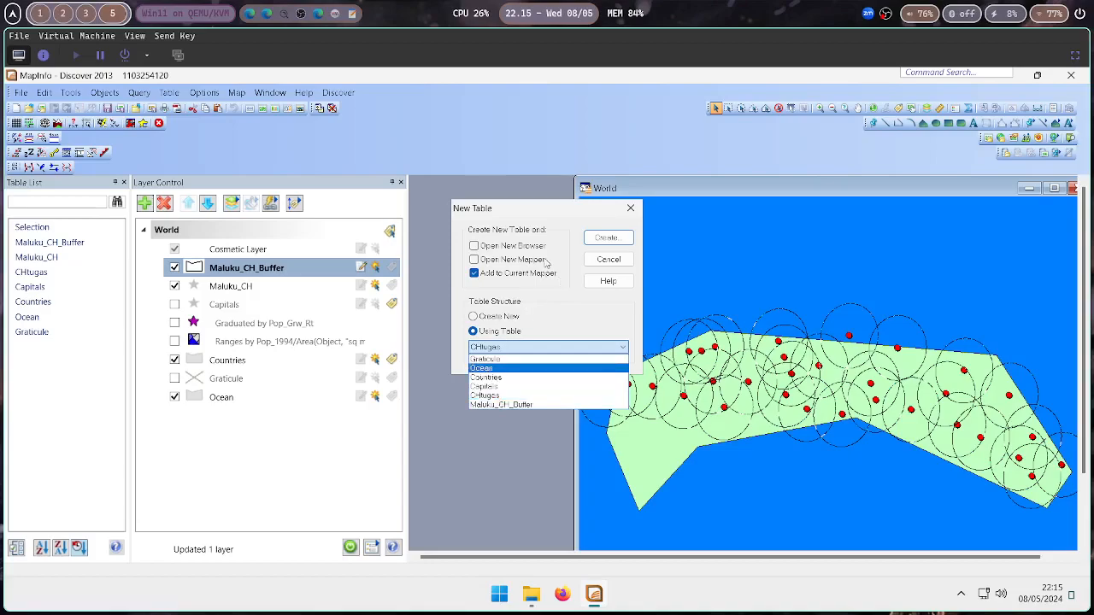
left_click(589, 231)
left_click(606, 241)
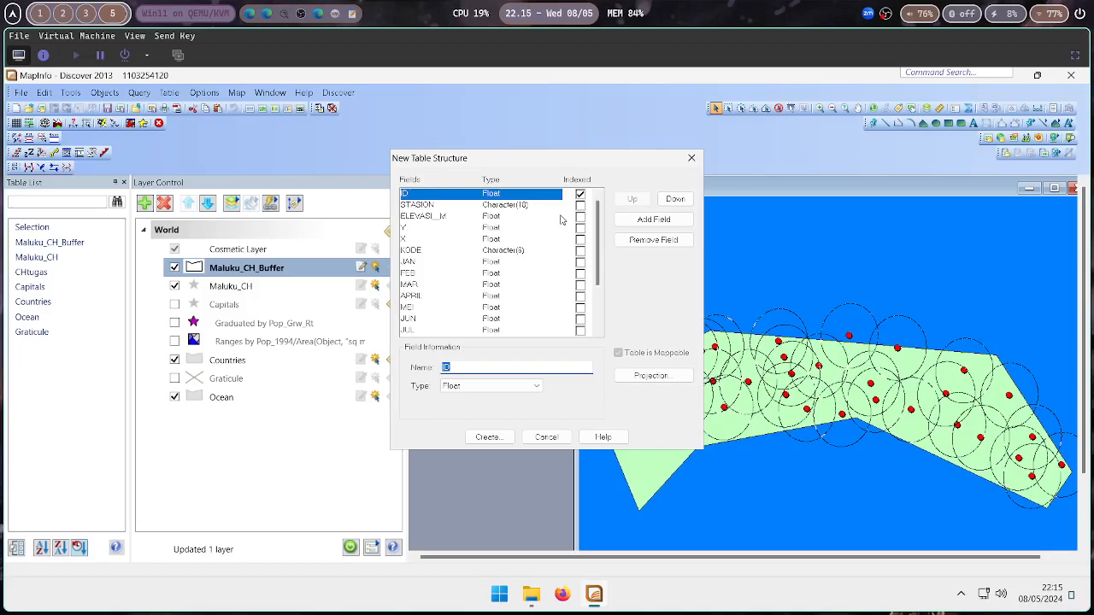
Remove the OKT, NOV and DES fields from the new table structure
scroll(529, 252, "down", 2)
left_click(452, 319)
left_click(454, 229)
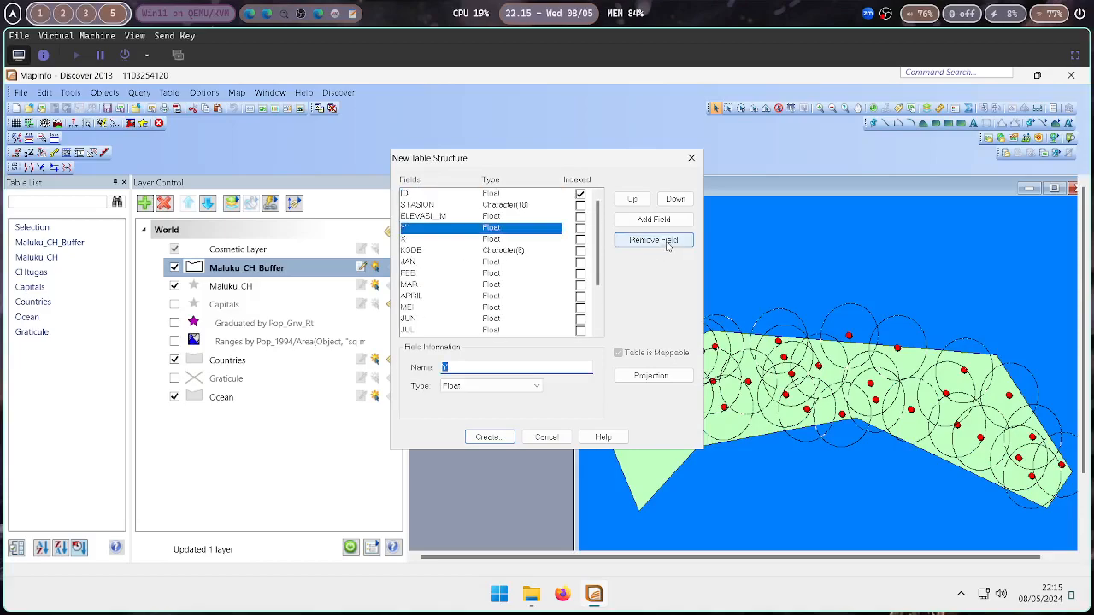
left_click(505, 252)
scroll(496, 272, "down", 2)
left_click(439, 299)
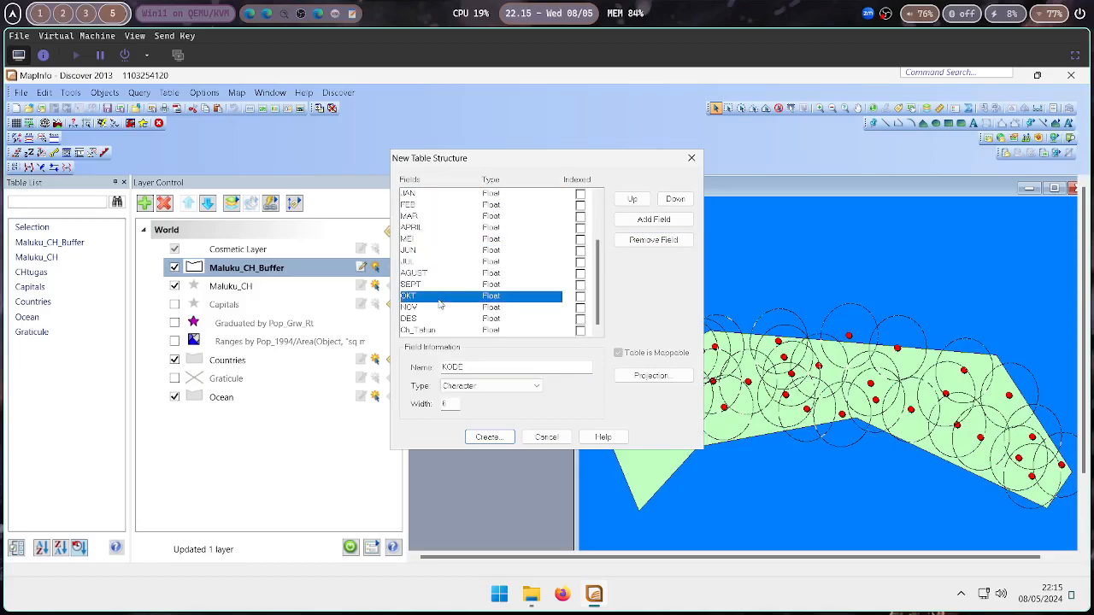
left_click(653, 240)
left_click(653, 241)
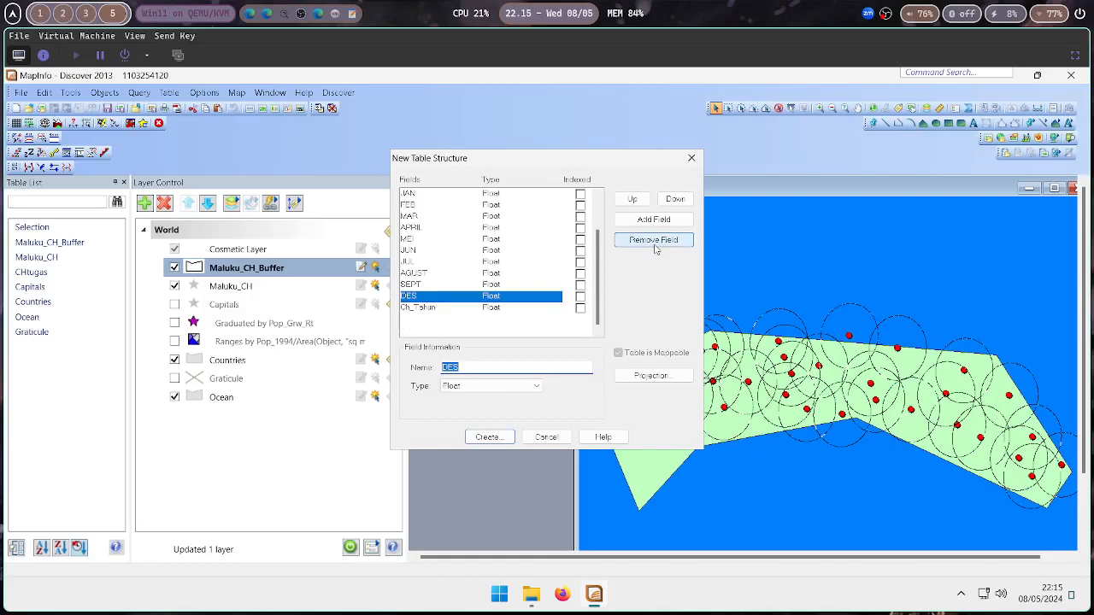
left_click(654, 240)
Remove the KODE field and the remaining monthly rainfall fields from the table structure
scroll(431, 273, "up", 2)
left_click(440, 255)
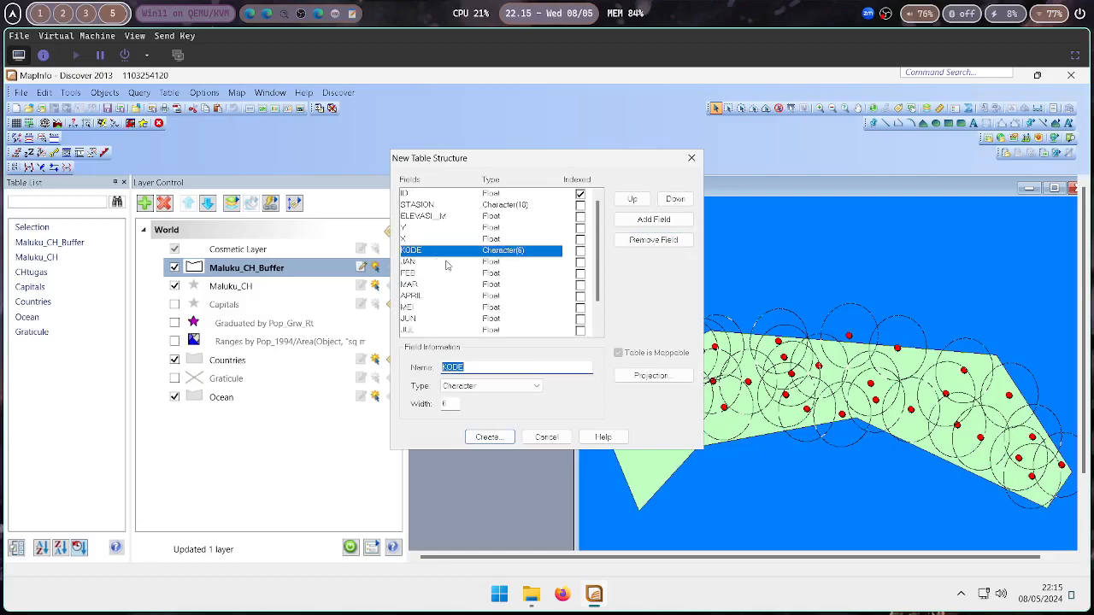
left_click(641, 241)
left_click(640, 242)
left_click(640, 242)
left_click(639, 242)
left_click(639, 242)
left_click(640, 242)
left_click(640, 242)
left_click(639, 242)
left_click(639, 242)
left_click(639, 241)
Remove the ELEVASI_M and STASION fields, leaving ID, Y, X and Ch_Tahun
left_click(462, 217)
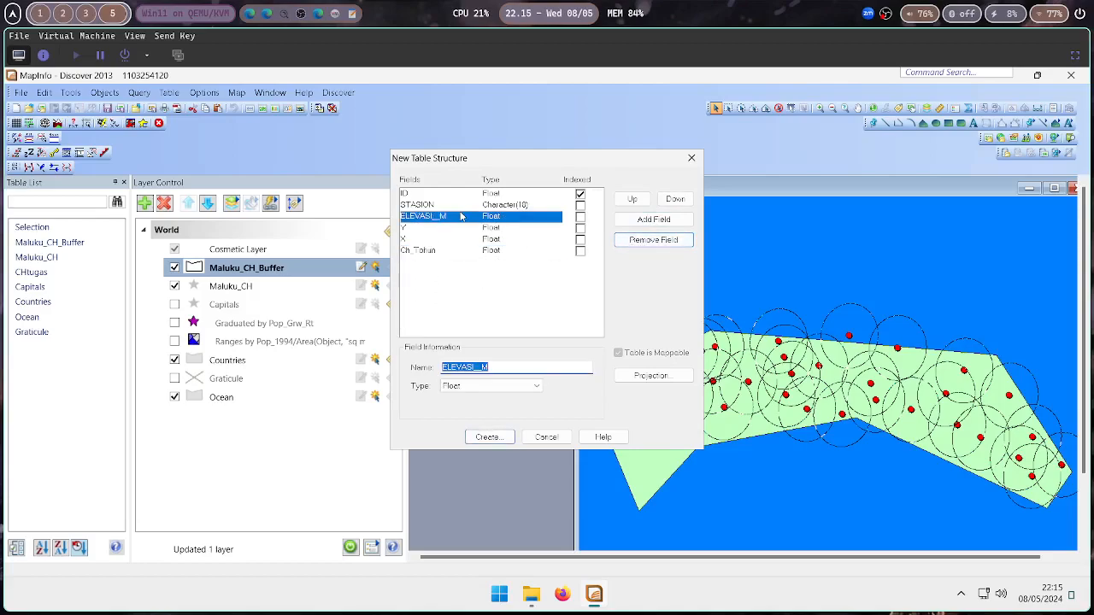
left_click(653, 240)
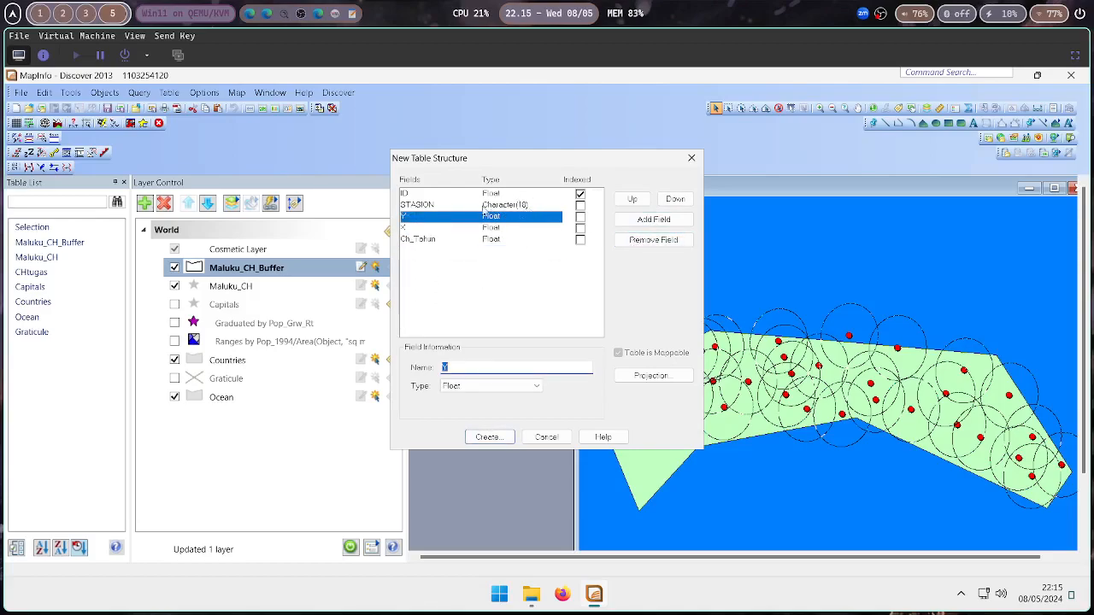
left_click(485, 206)
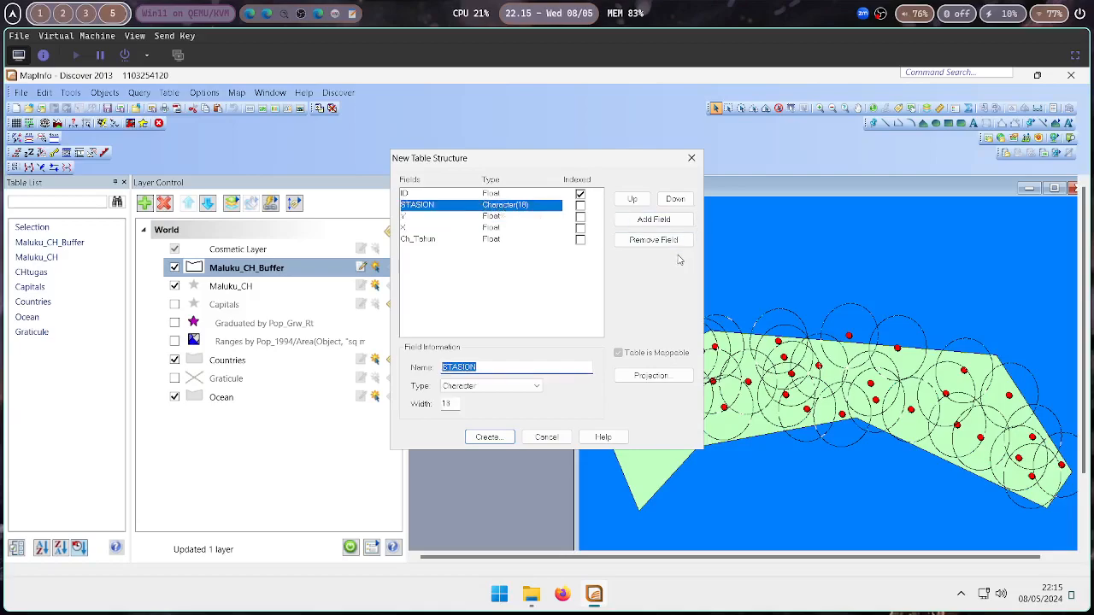
left_click(654, 240)
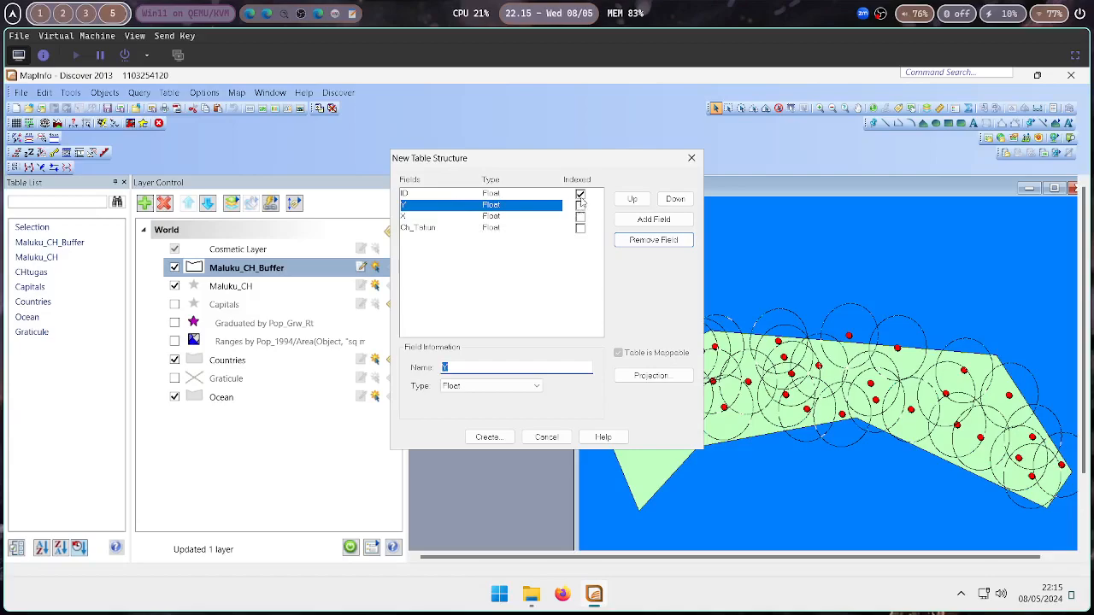
key("Up")
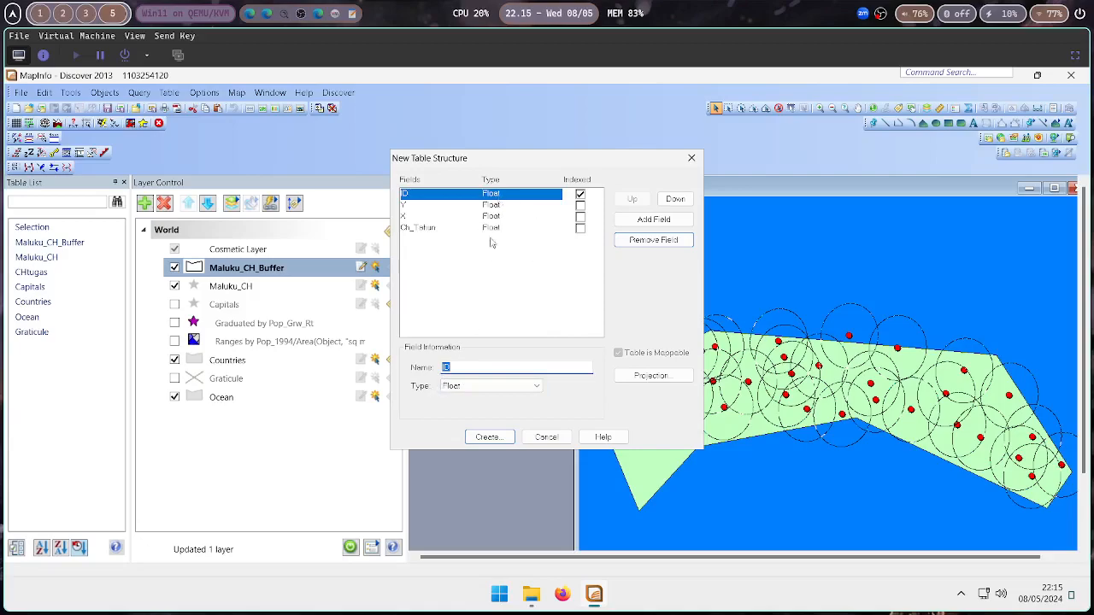
Create the table structure and save the new table as Maluku_CHBuffer_Filled
left_click(488, 437)
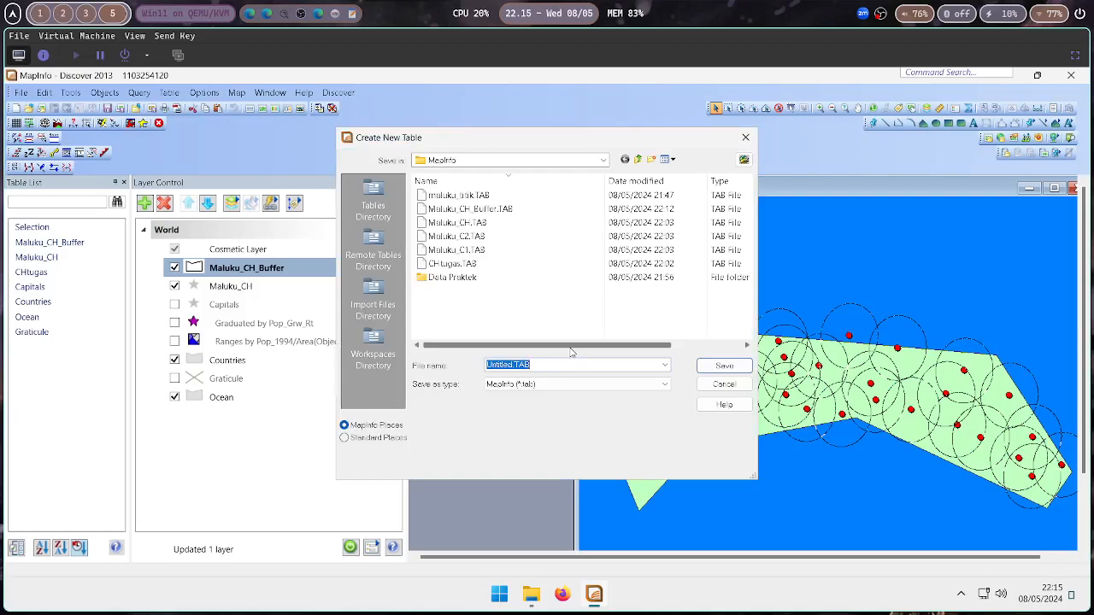
type("Maluku")
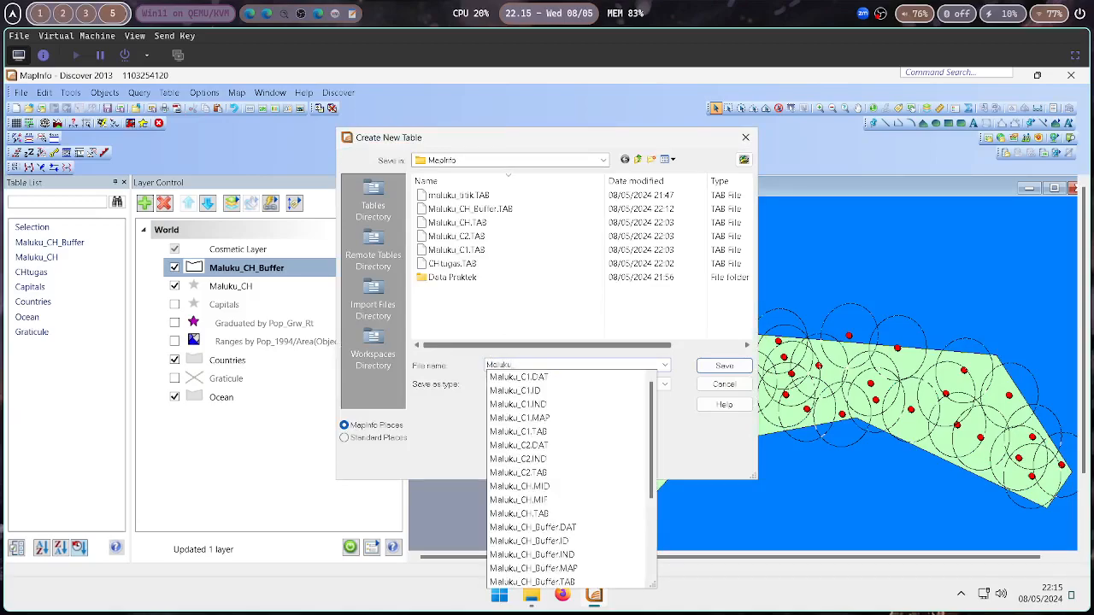
type("_CHBuffer_Filled")
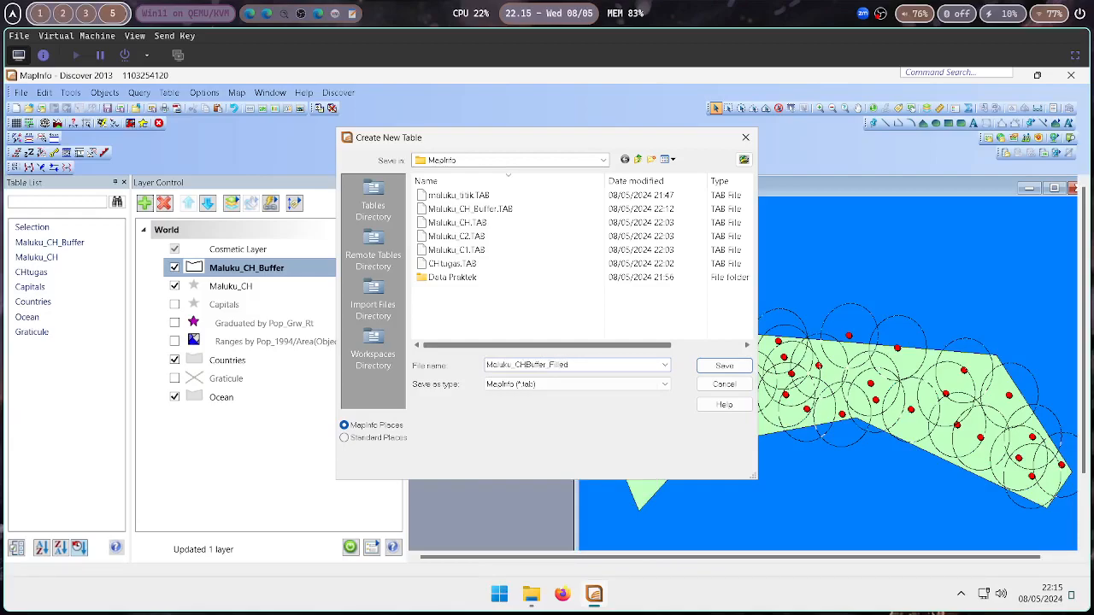
key("Return")
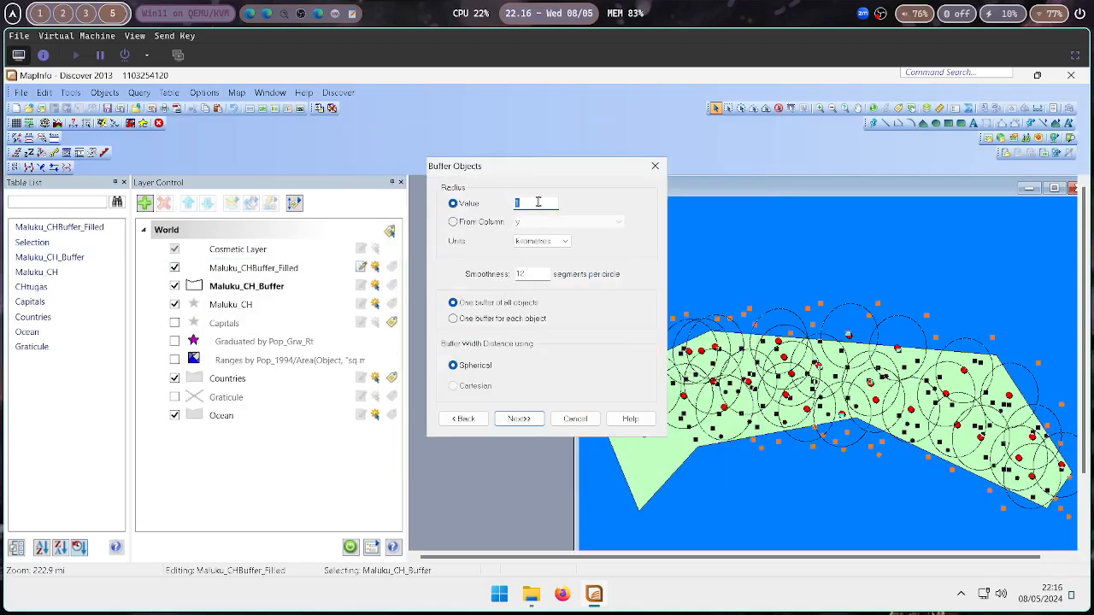
left_click_drag(527, 170, 383, 181)
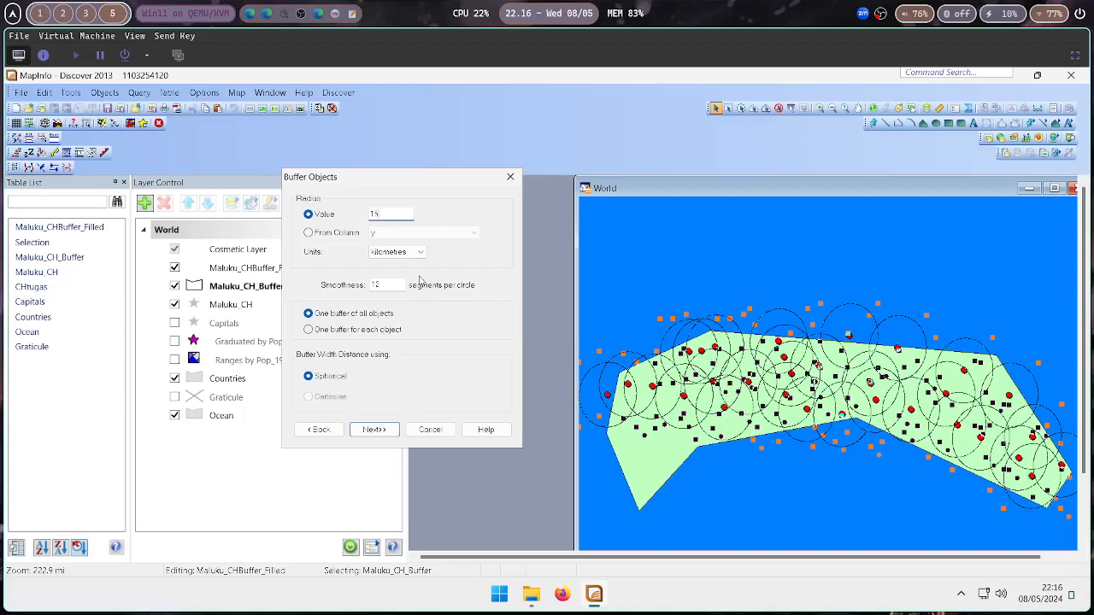
Set the buffer smoothness to 500 segments per circle with one buffer for each object, and continue
left_click(385, 284)
left_click_drag(385, 285, 375, 287)
type("5")
left_click(309, 329)
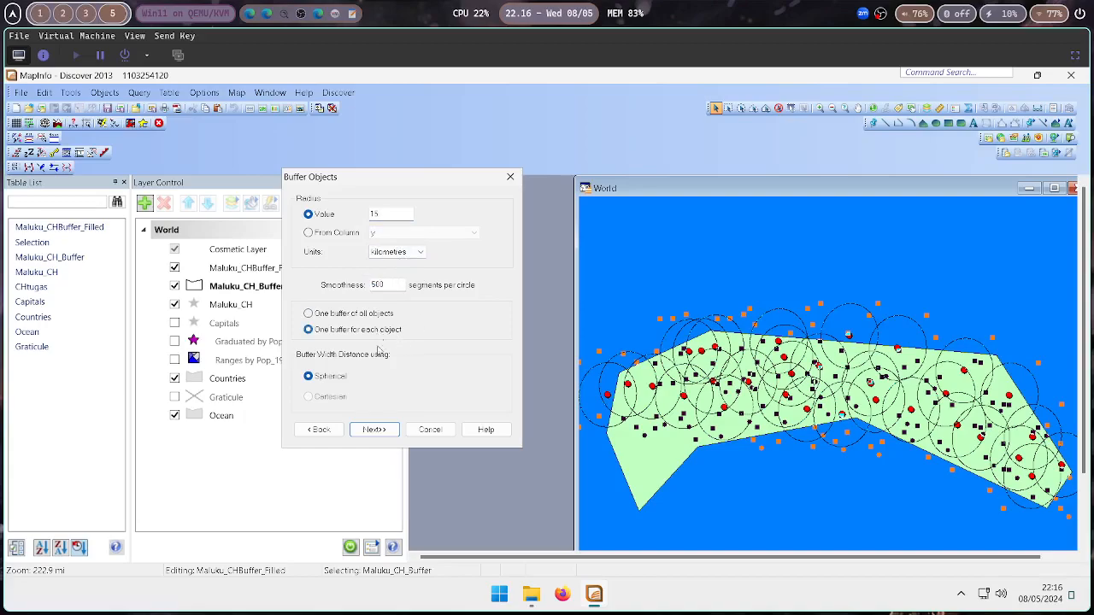
left_click(380, 430)
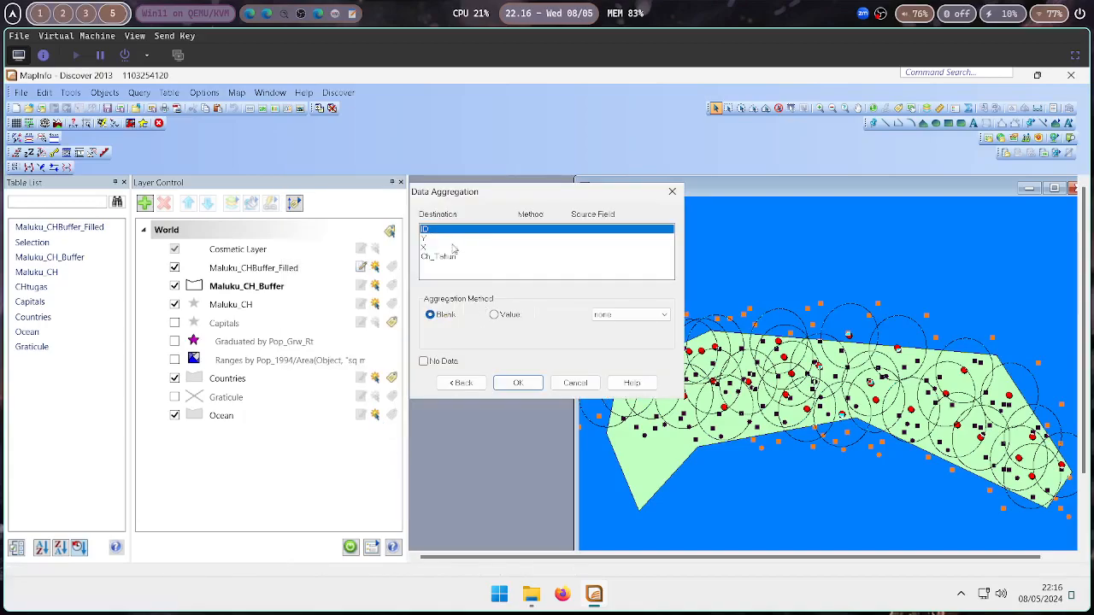
Aggregate the ID and Y fields by Value from the id and y source fields
left_click(503, 317)
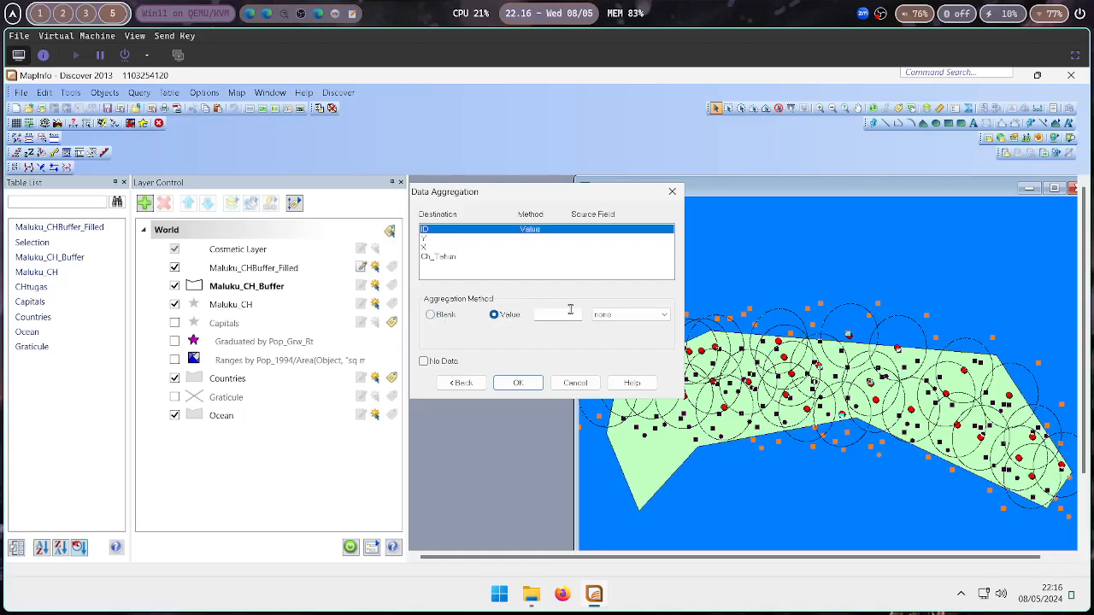
left_click(609, 314)
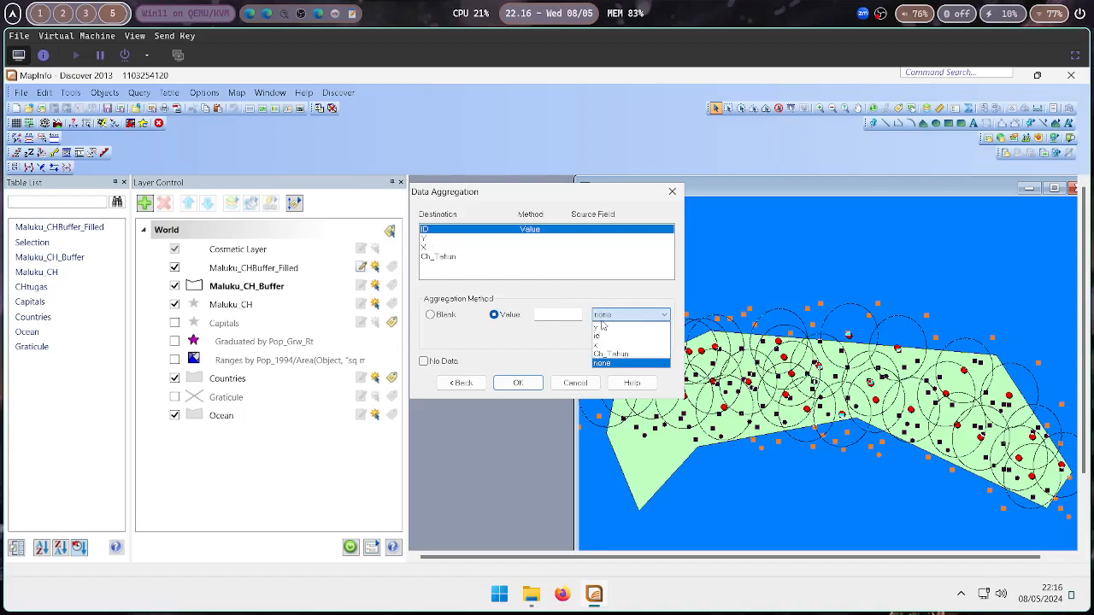
left_click(599, 337)
left_click(511, 240)
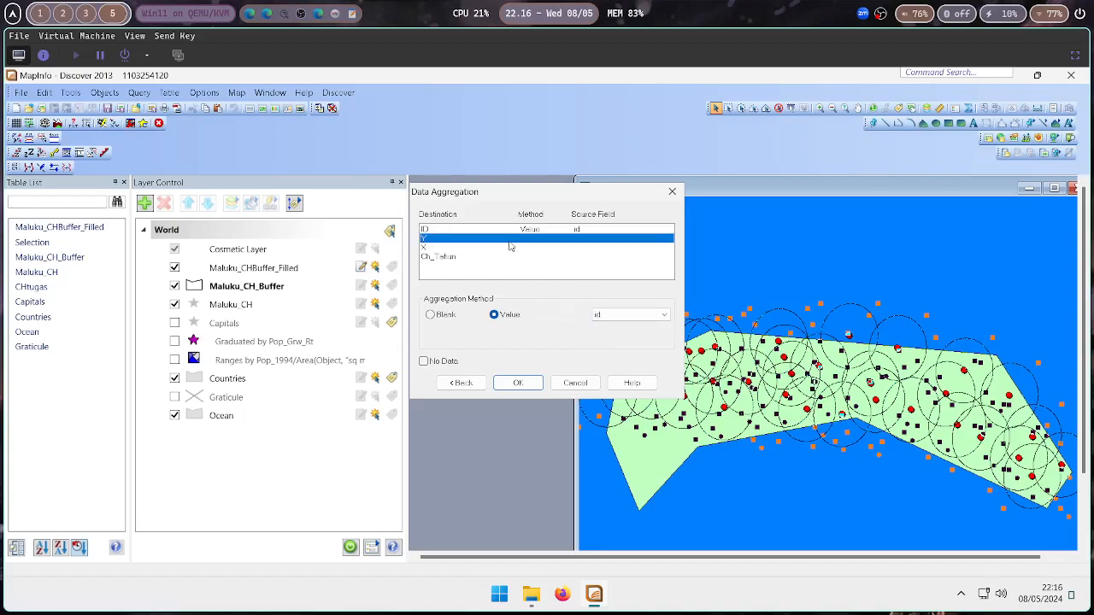
left_click(503, 317)
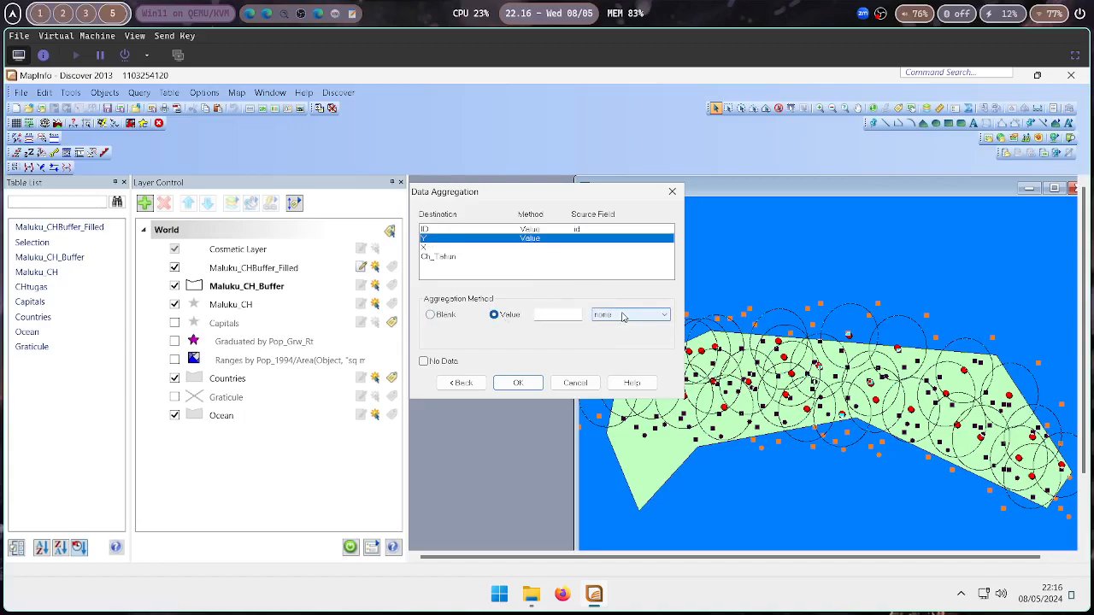
left_click(623, 315)
left_click(611, 328)
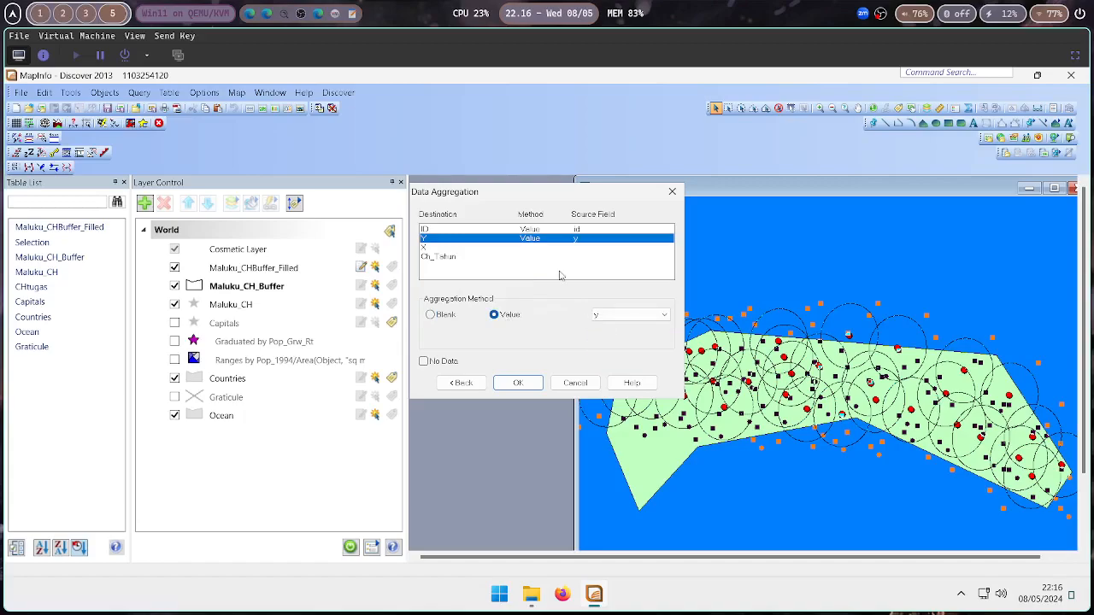
Aggregate the X and Ch_Tahun fields by Value from the x and Ch_Tahun source fields and finish the buffer
left_click(550, 257)
left_click(541, 247)
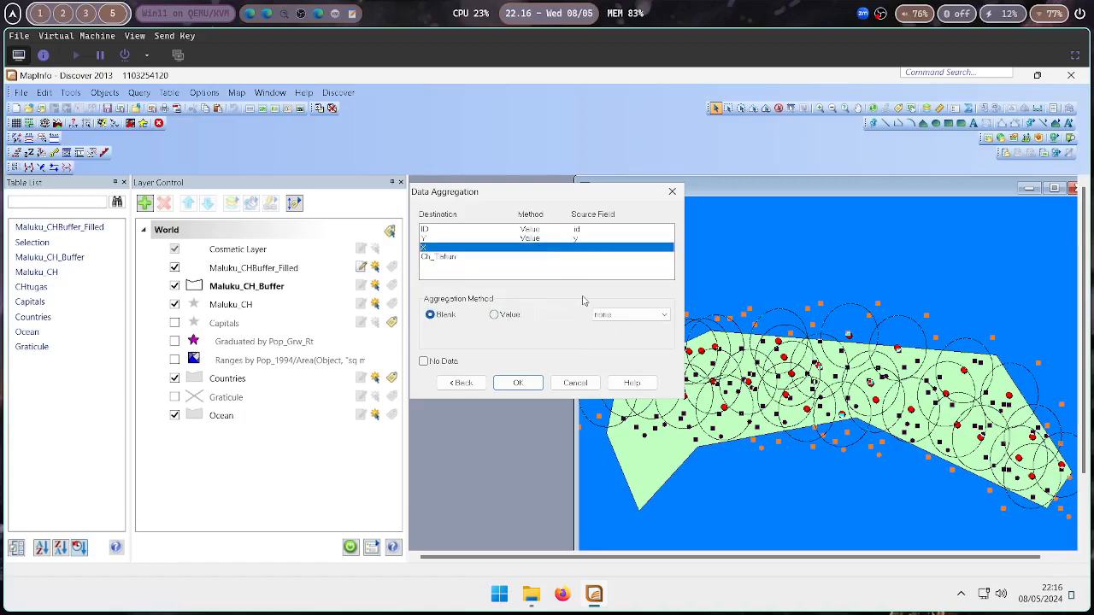
left_click(622, 314)
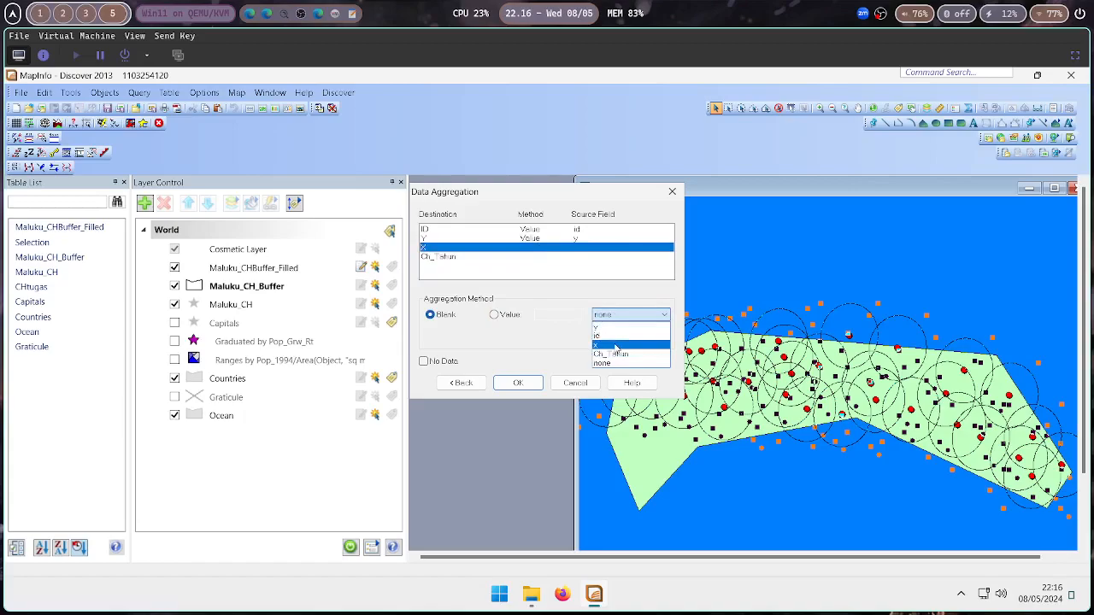
left_click(615, 348)
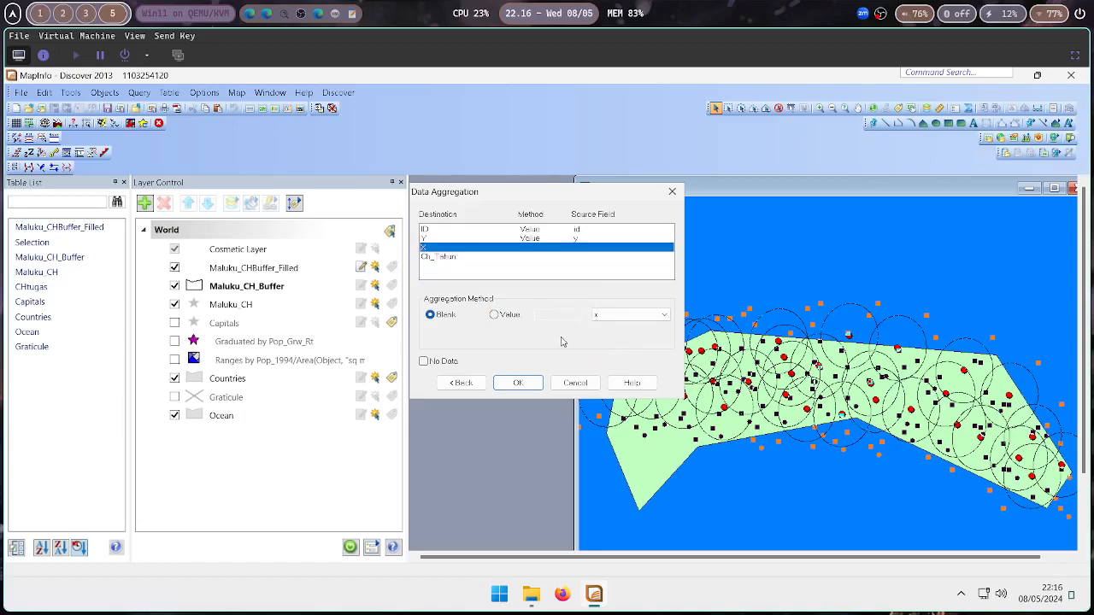
left_click(504, 316)
left_click(507, 258)
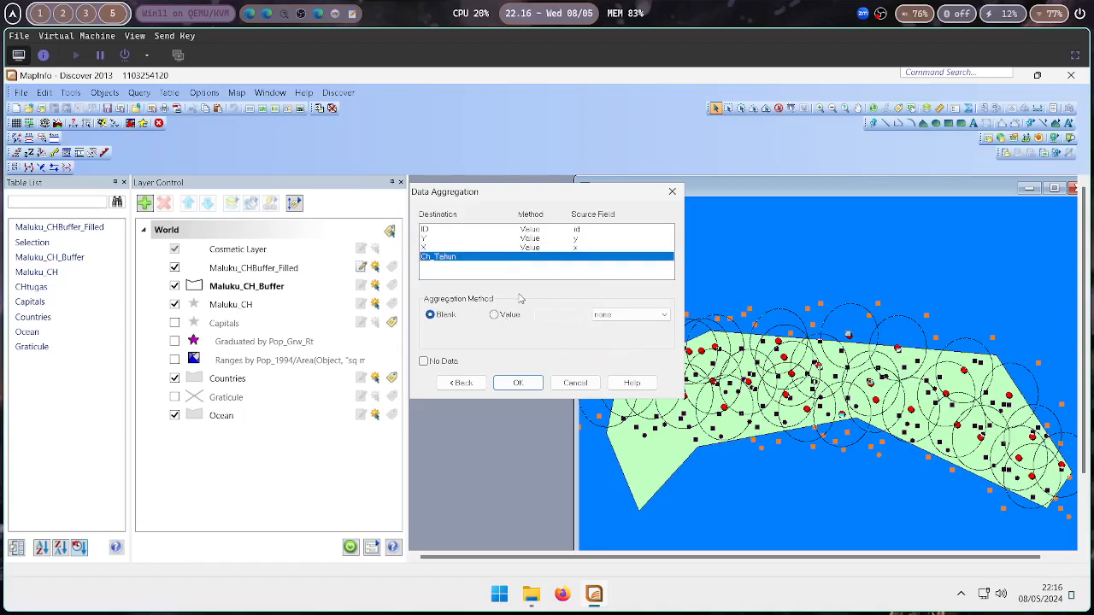
left_click(509, 315)
left_click(628, 314)
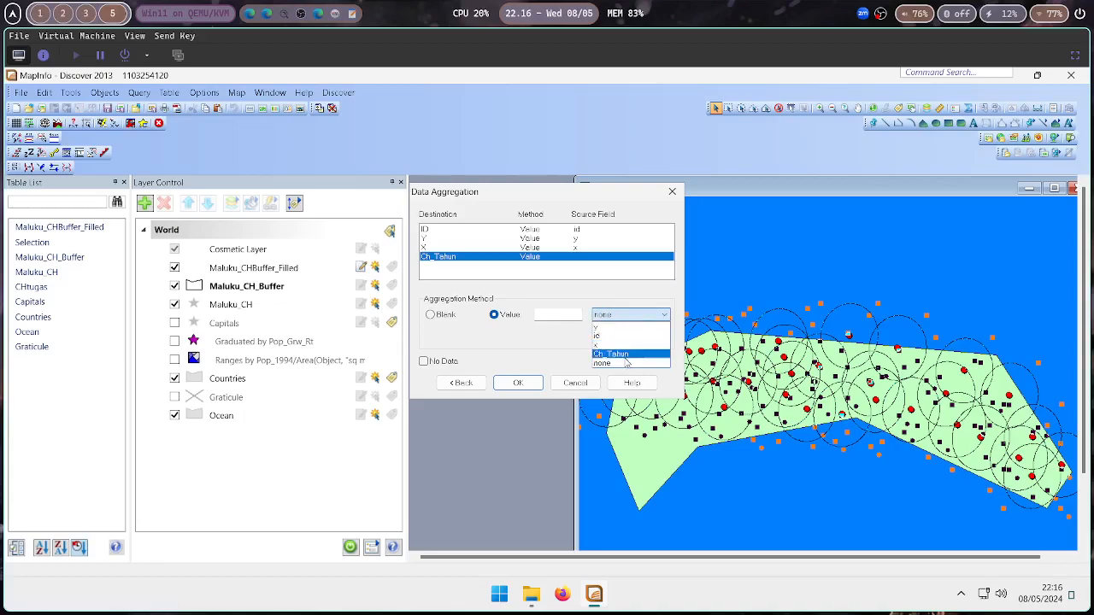
left_click(622, 355)
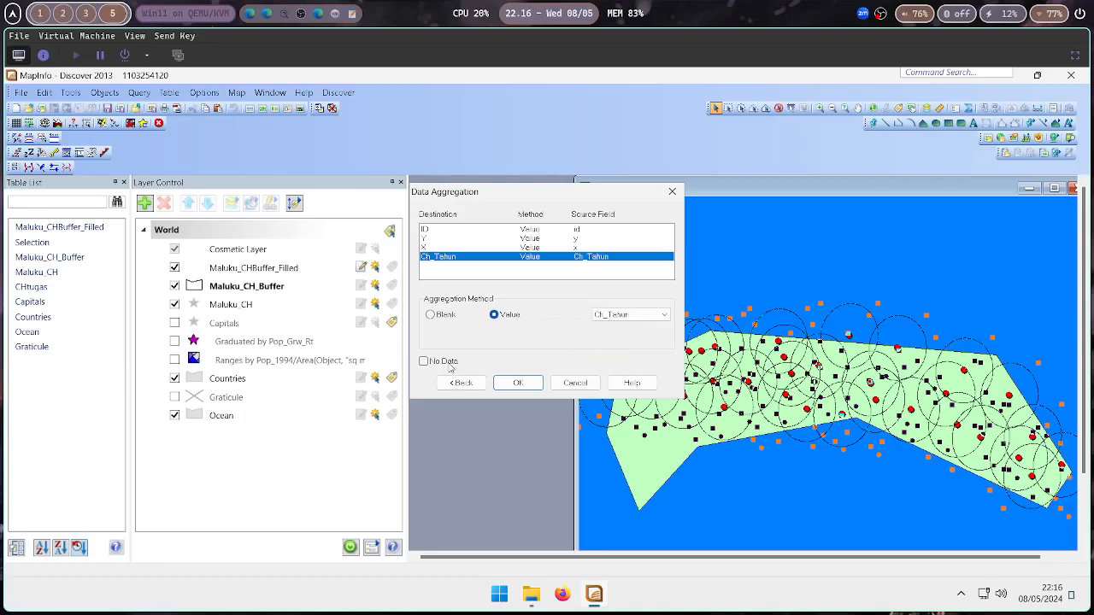
left_click(518, 383)
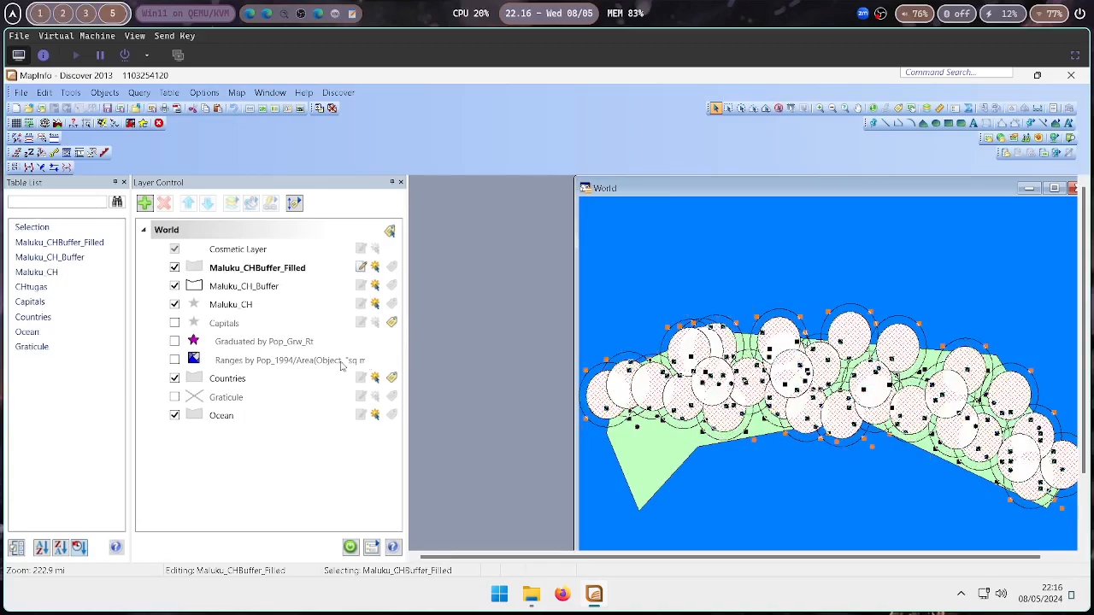
Hide the Maluku_CH_Buffer layer and set the Maluku_CHBuffer_Filled region fill pattern to None
left_click(174, 286)
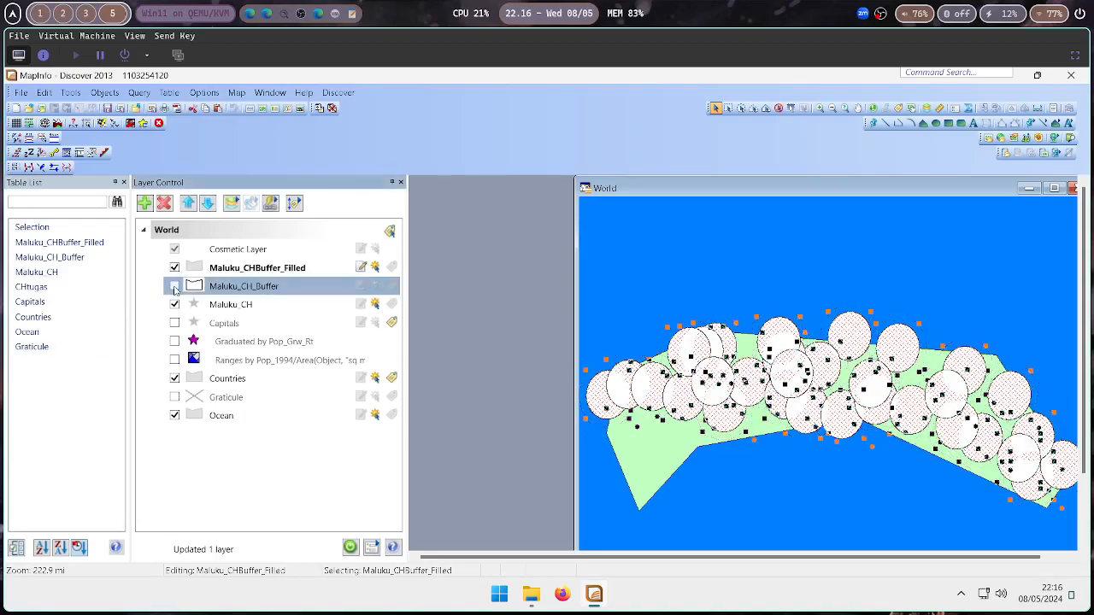
left_click(196, 270)
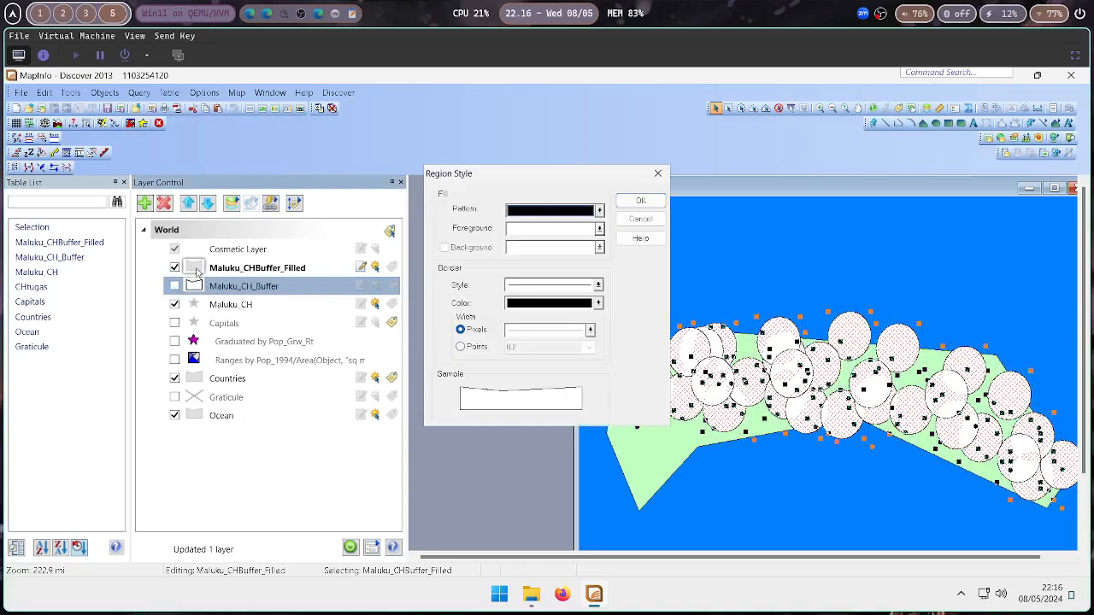
left_click(552, 212)
left_click(564, 259)
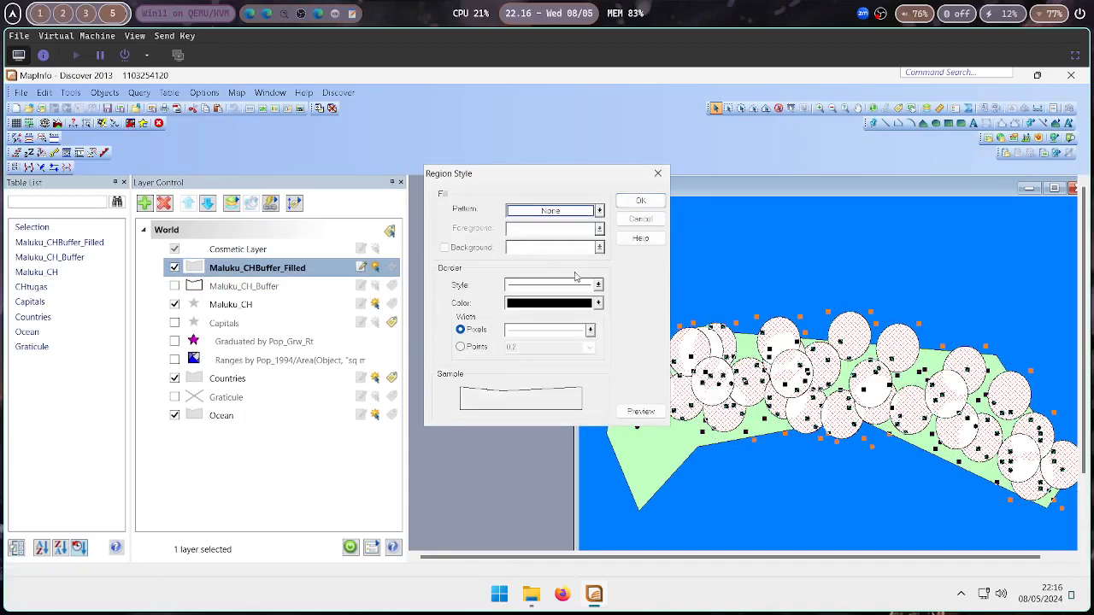
left_click(640, 200)
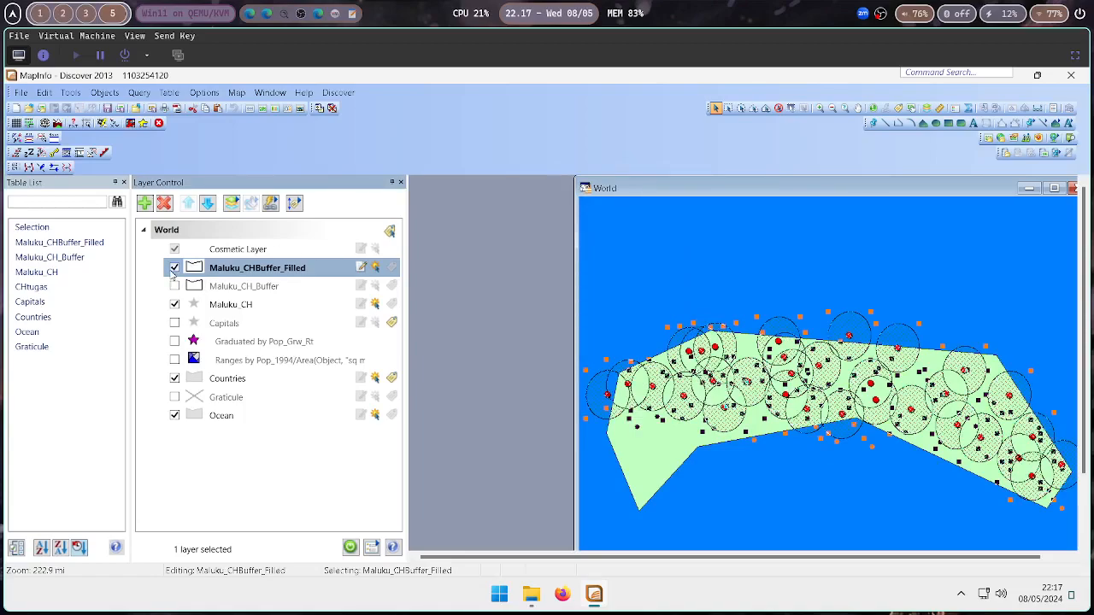
Browse the Maluku_CHBuffer_Filled table to review its attribute records
right_click(230, 269)
left_click(277, 342)
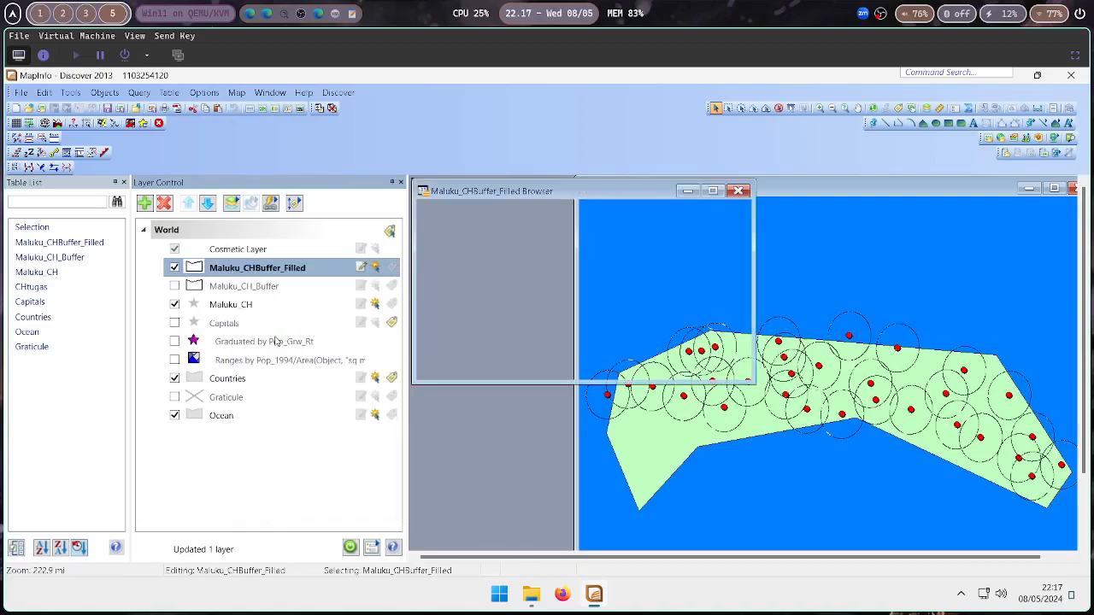
left_click(493, 262)
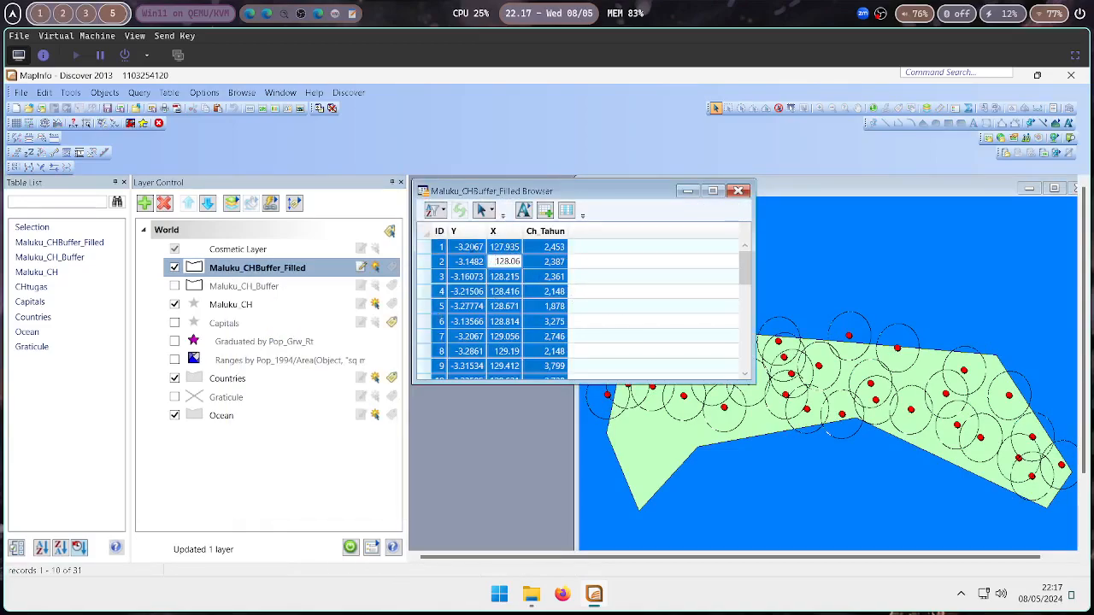
scroll(570, 256, "down", 8)
left_click(737, 192)
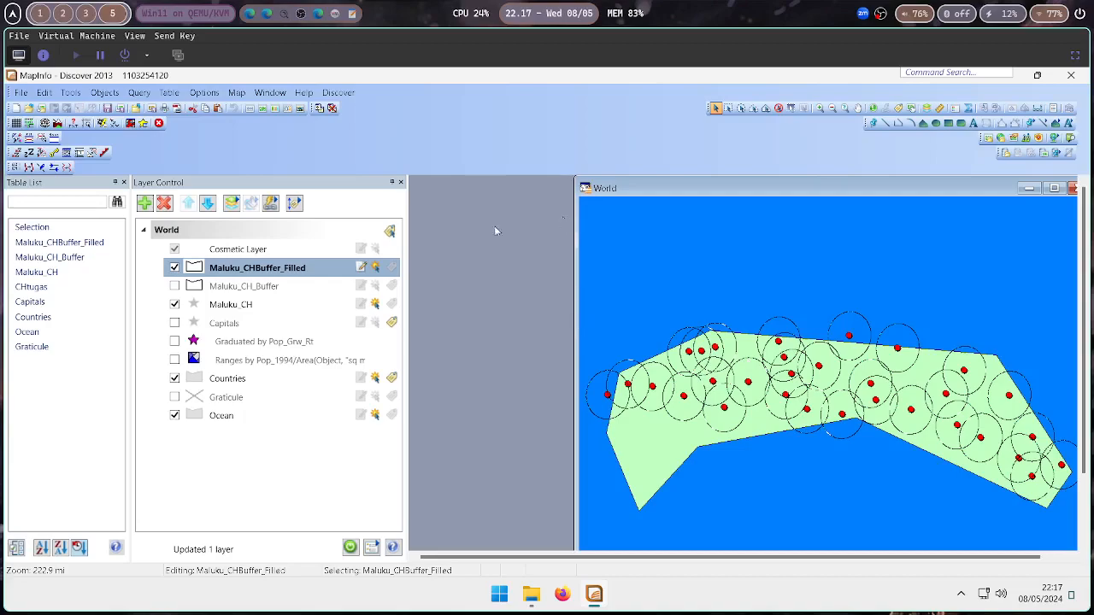
Close the Maluku_CH_Buffer table, saving its changes
right_click(94, 257)
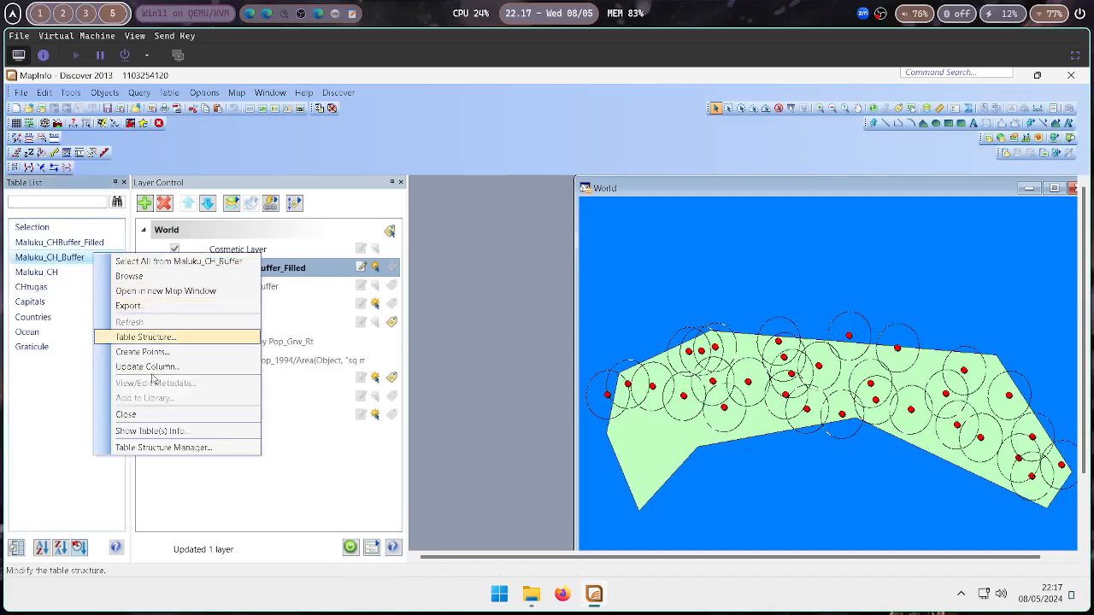
left_click(142, 418)
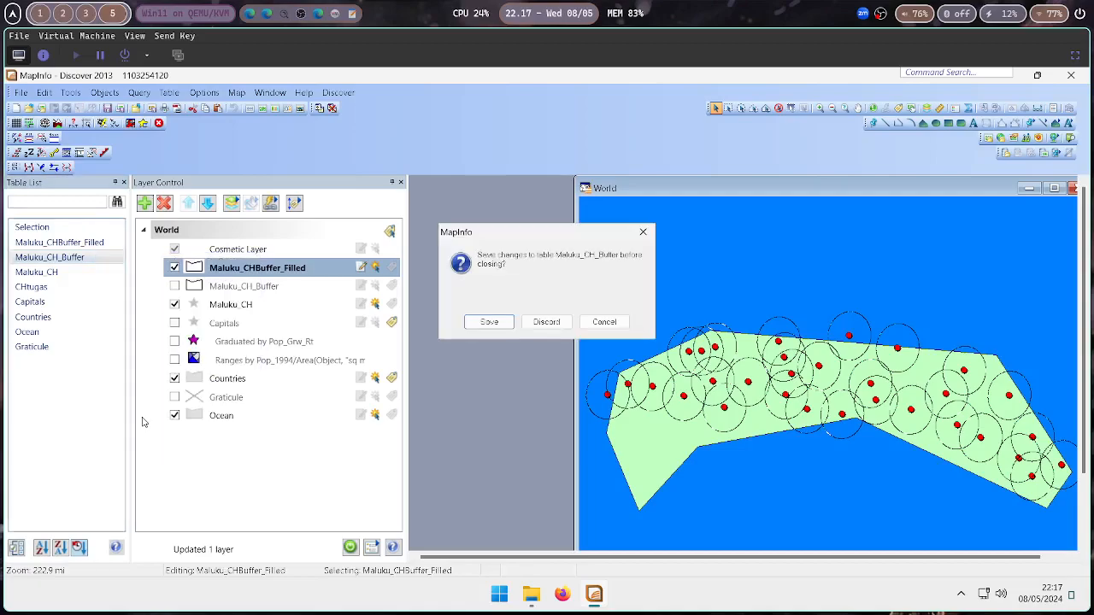
left_click(489, 323)
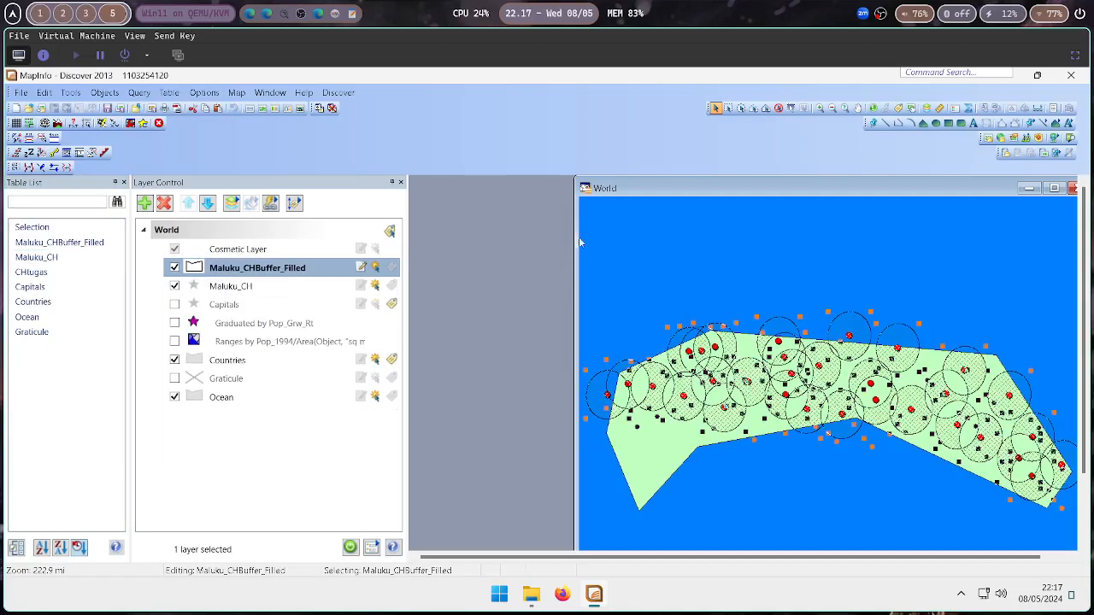
left_click(175, 268)
left_click(175, 267)
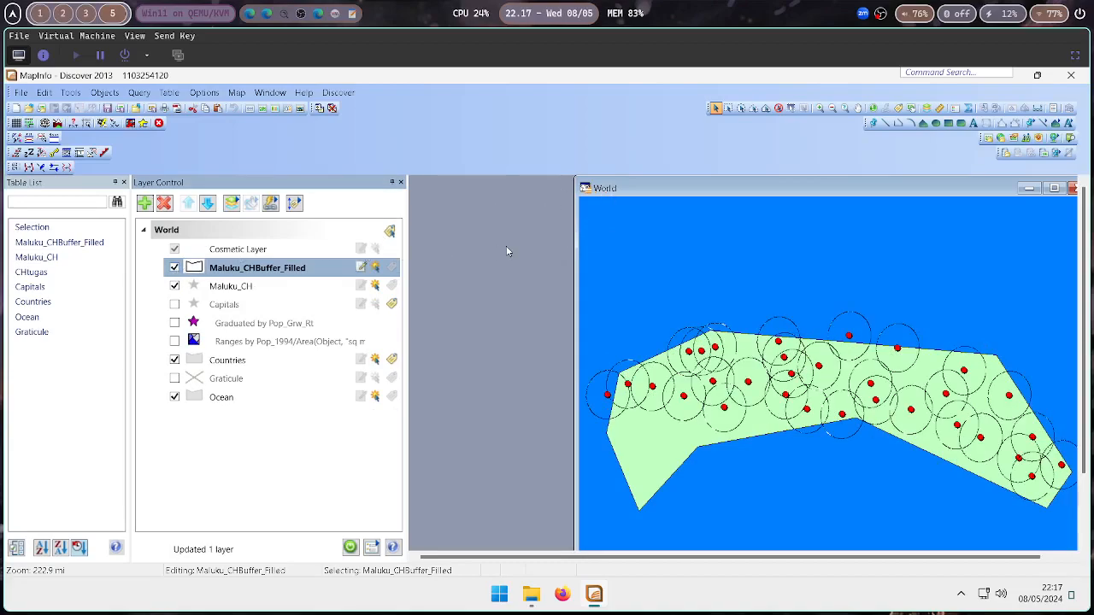
Select all records from the Maluku_CHBuffer_Filled layer
right_click(248, 266)
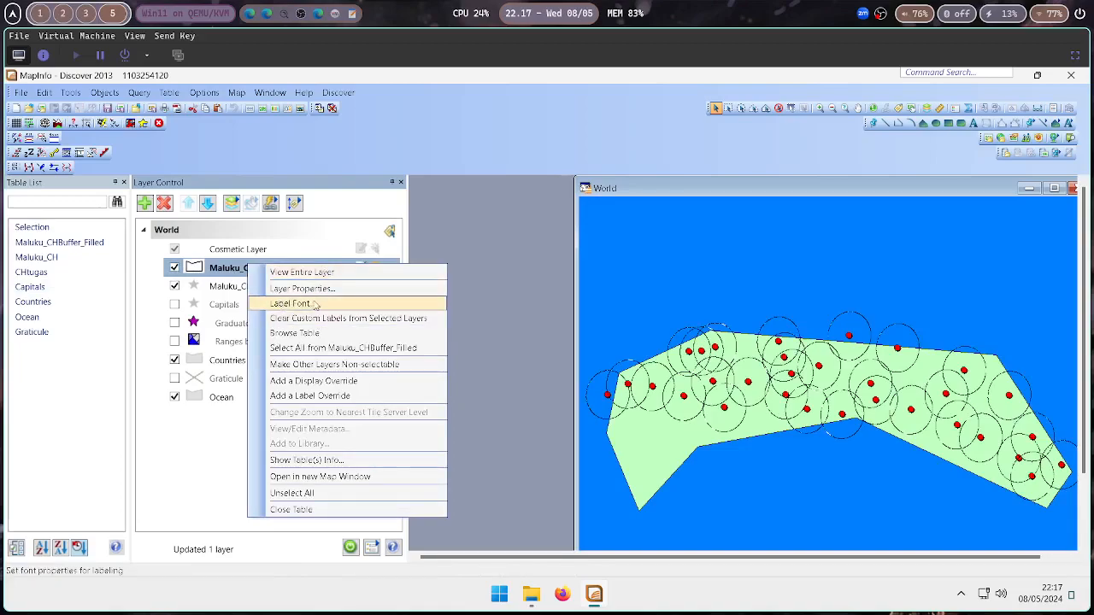
left_click(306, 348)
left_click_drag(671, 187, 630, 196)
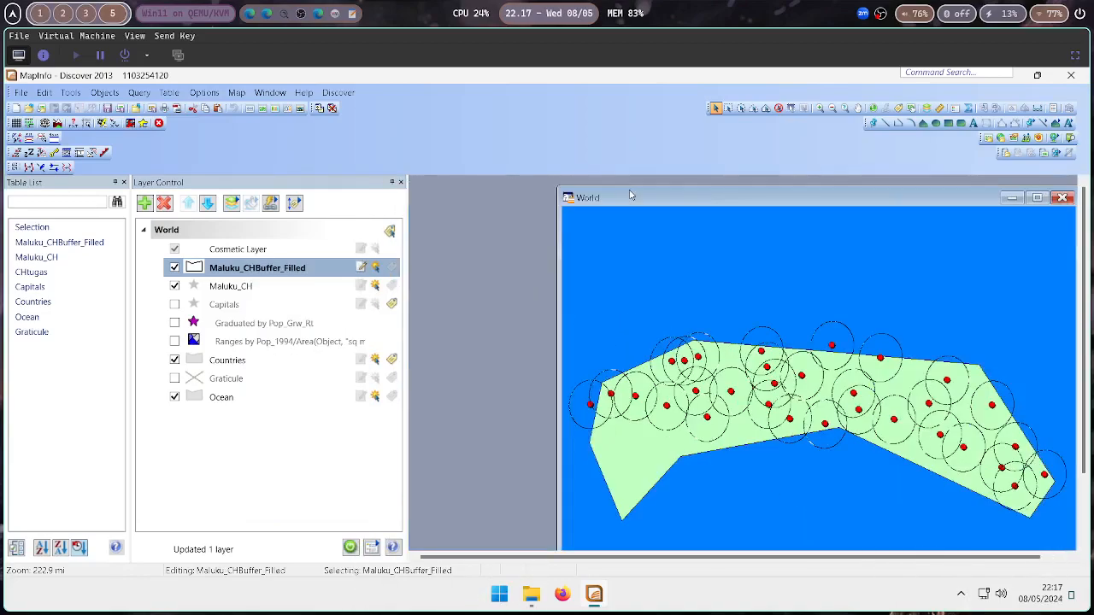
Open browsers for Maluku_CHBuffer_Filled and Maluku_CH side by side to compare their attribute values
right_click(243, 271)
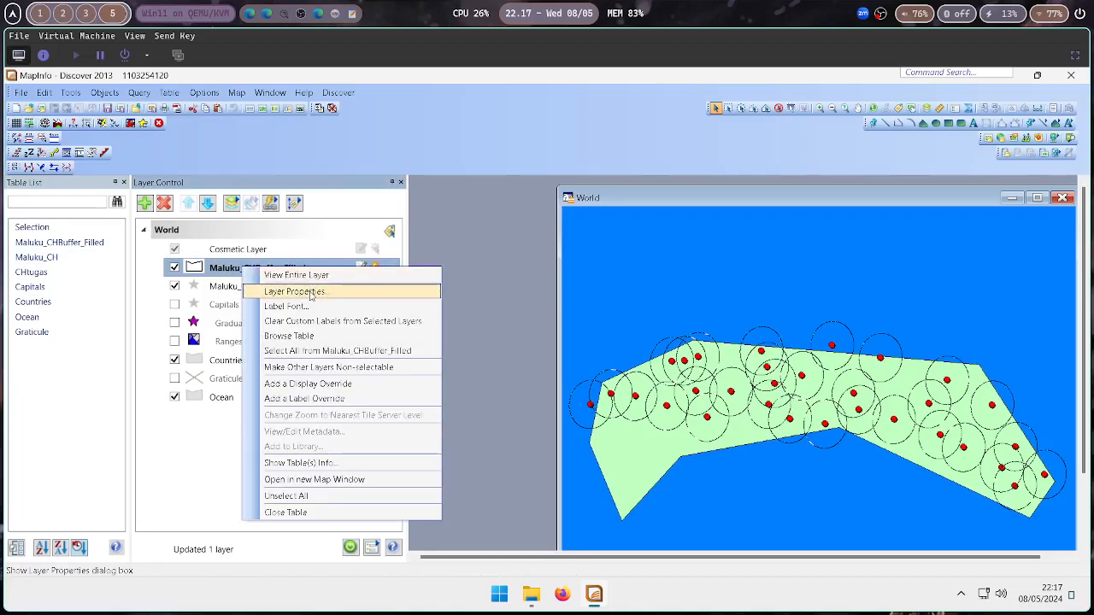
left_click(289, 338)
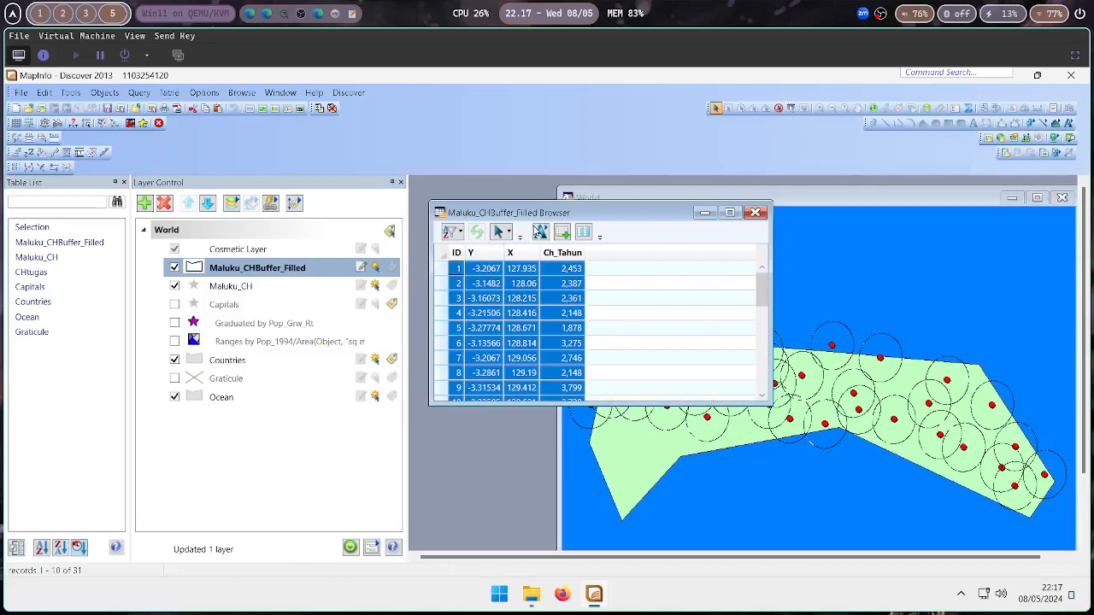
left_click_drag(525, 214, 542, 207)
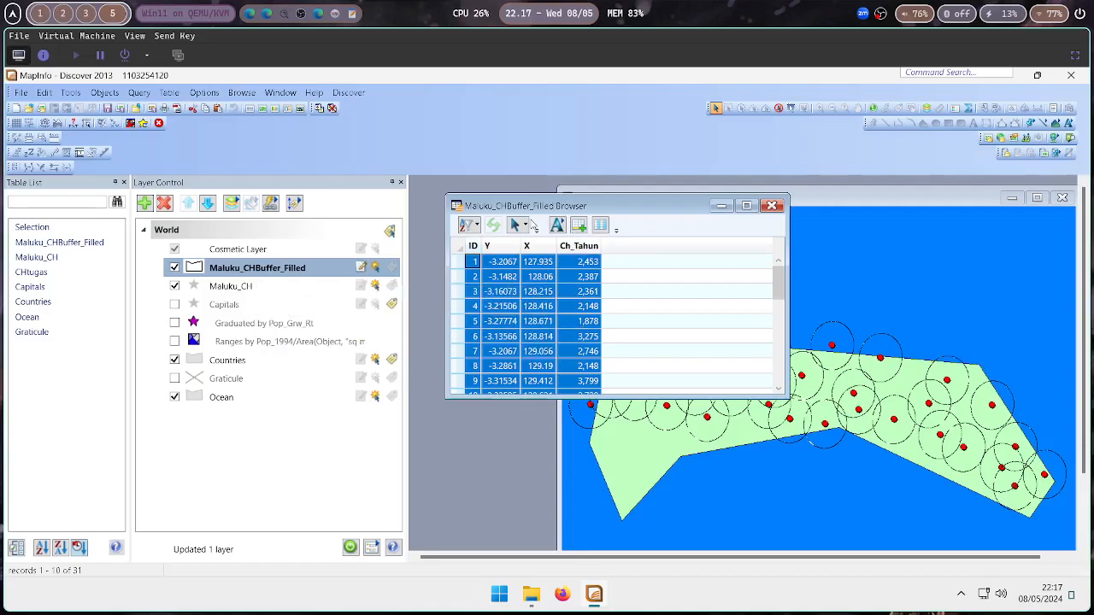
left_click(243, 287)
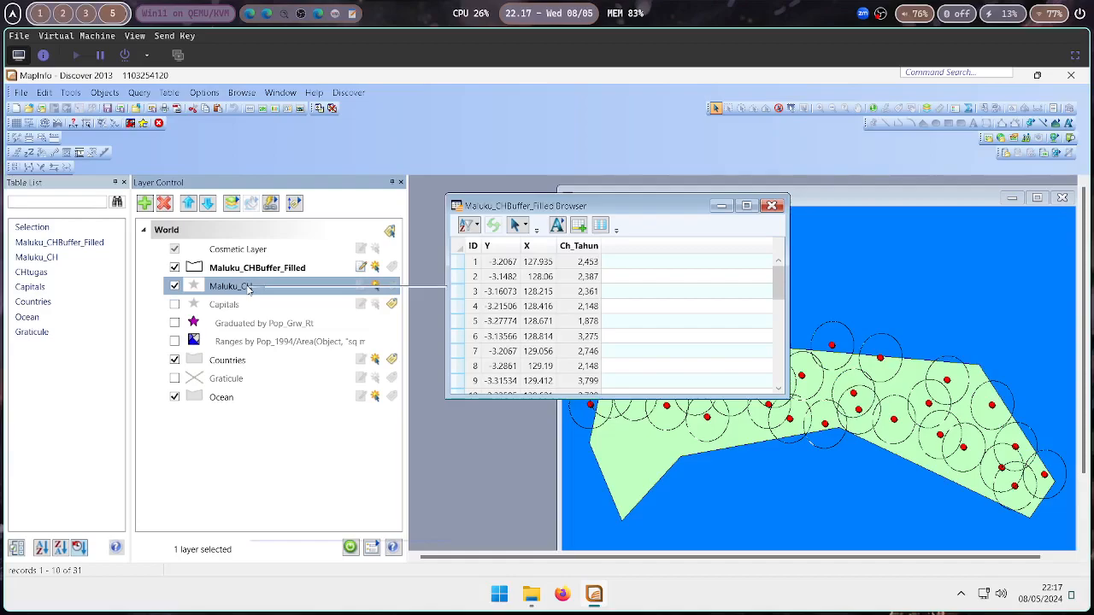
right_click(248, 289)
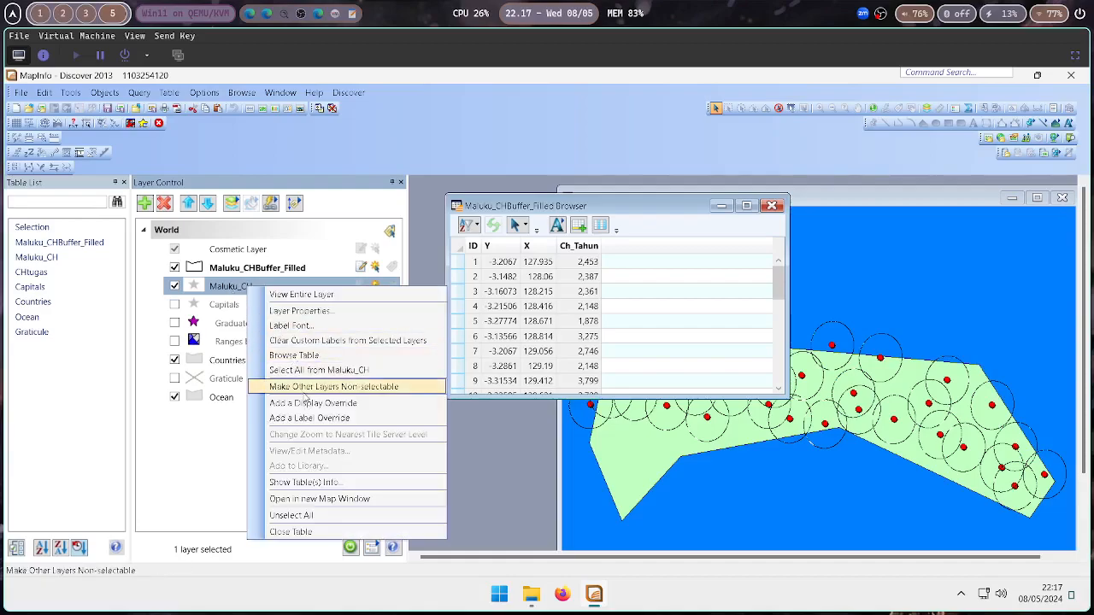
left_click(316, 360)
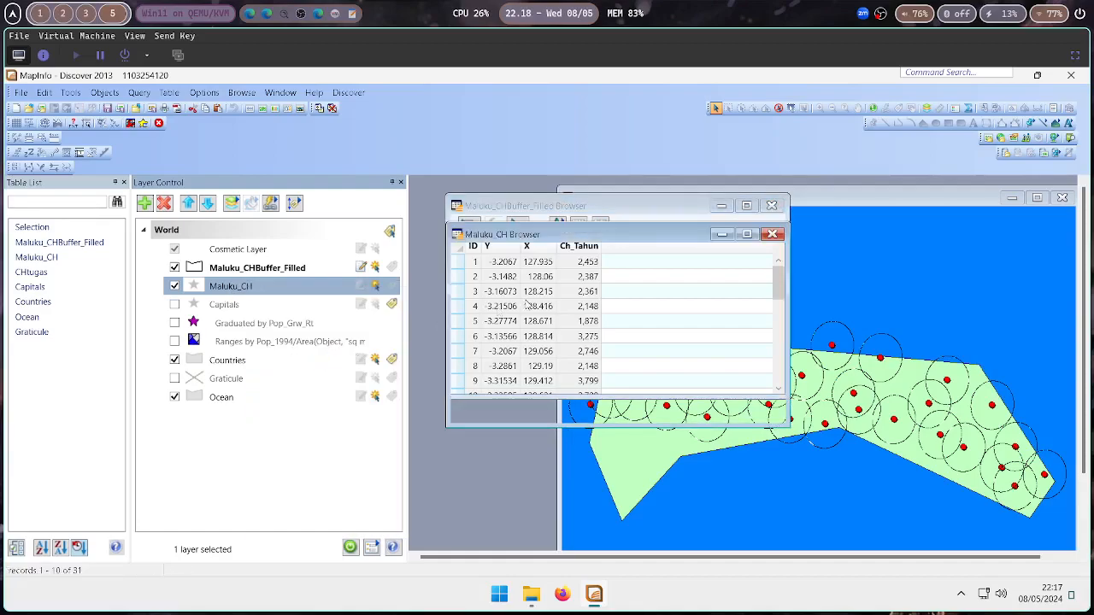
left_click_drag(601, 238, 610, 330)
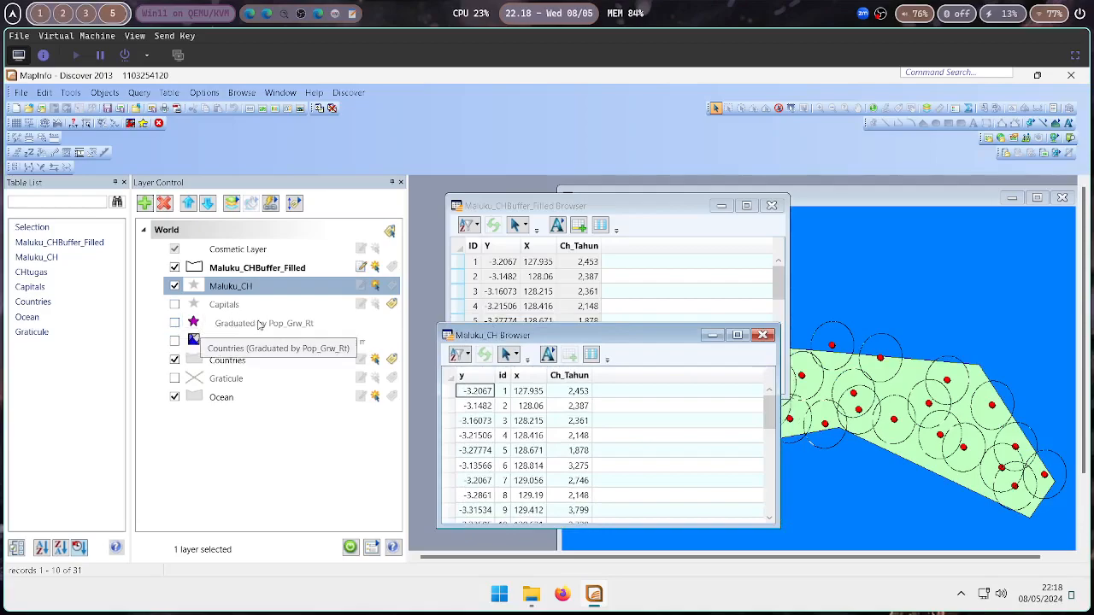
left_click(259, 325)
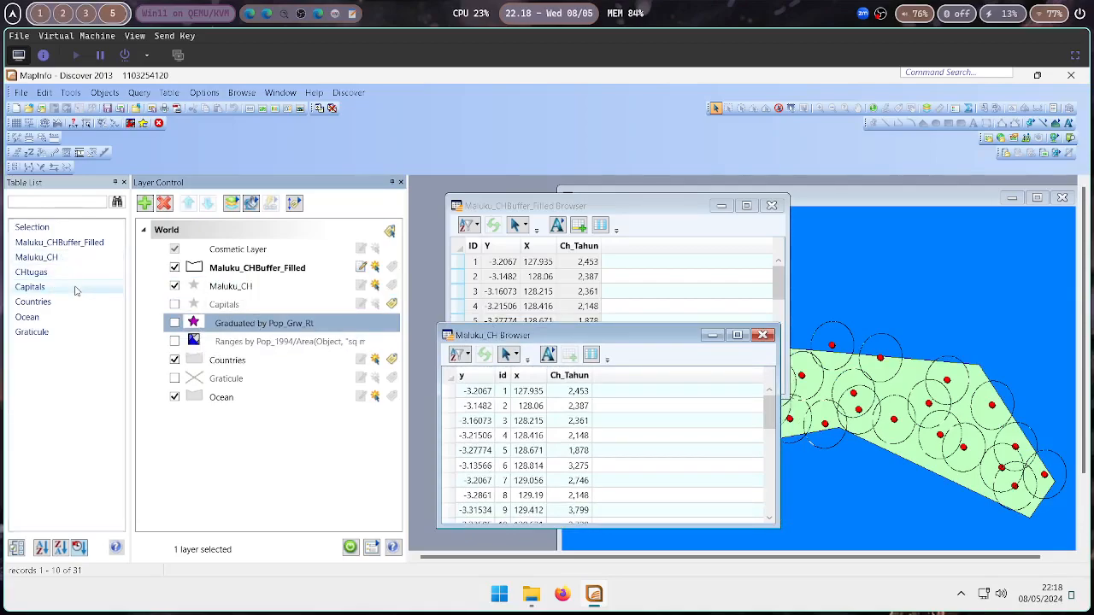
Open a browser for the CHtugas table
left_click(43, 272)
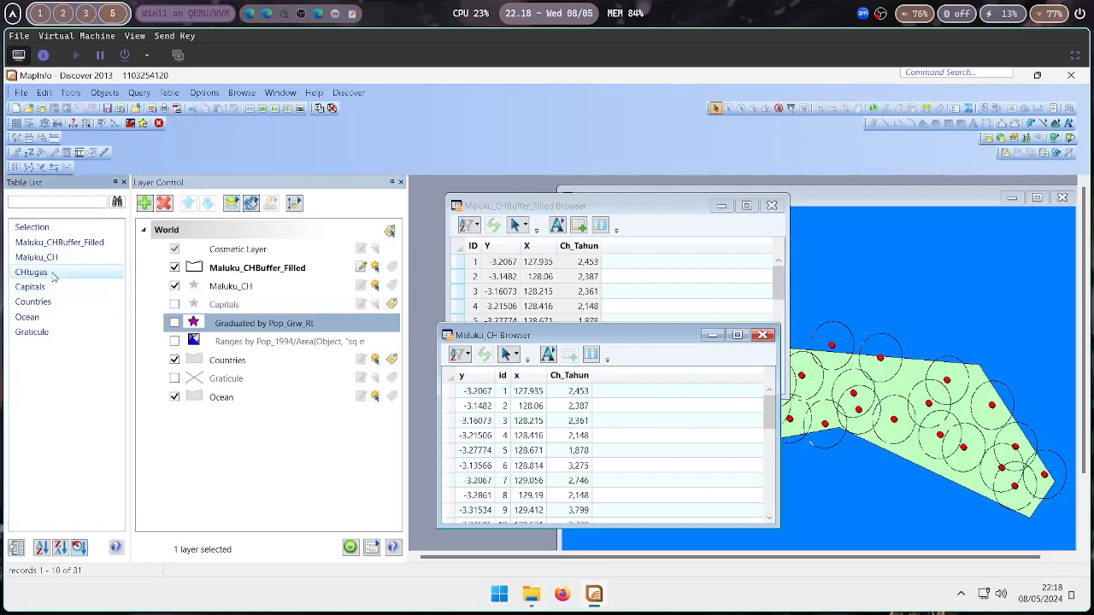
right_click(51, 273)
left_click(89, 297)
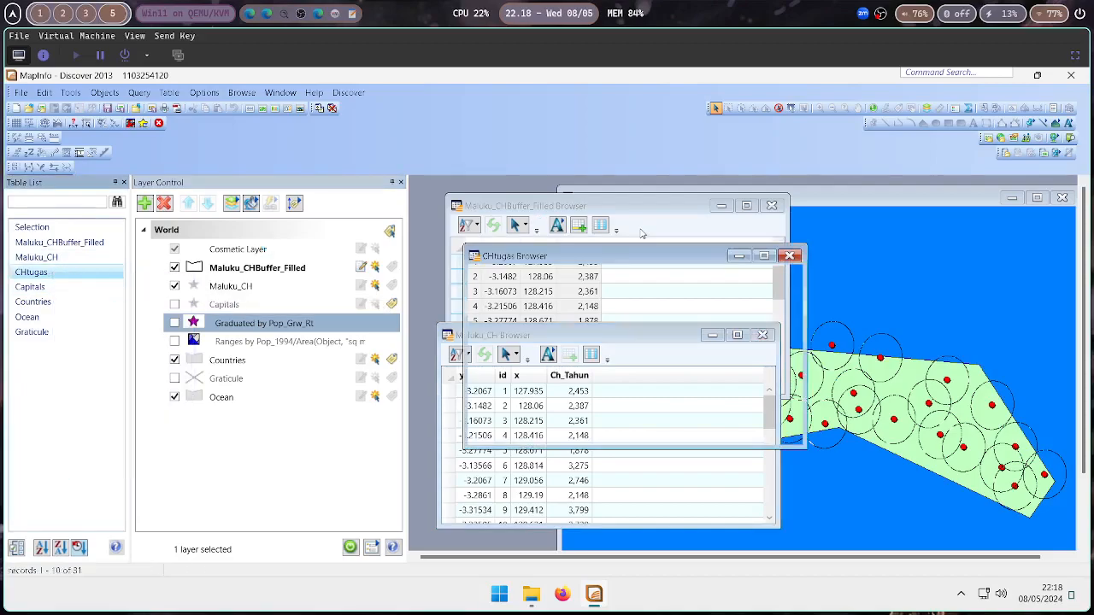
Move the CHtugas browser aside and close the Maluku_CH browser window
left_click_drag(586, 260, 694, 258)
left_click_drag(503, 335, 432, 330)
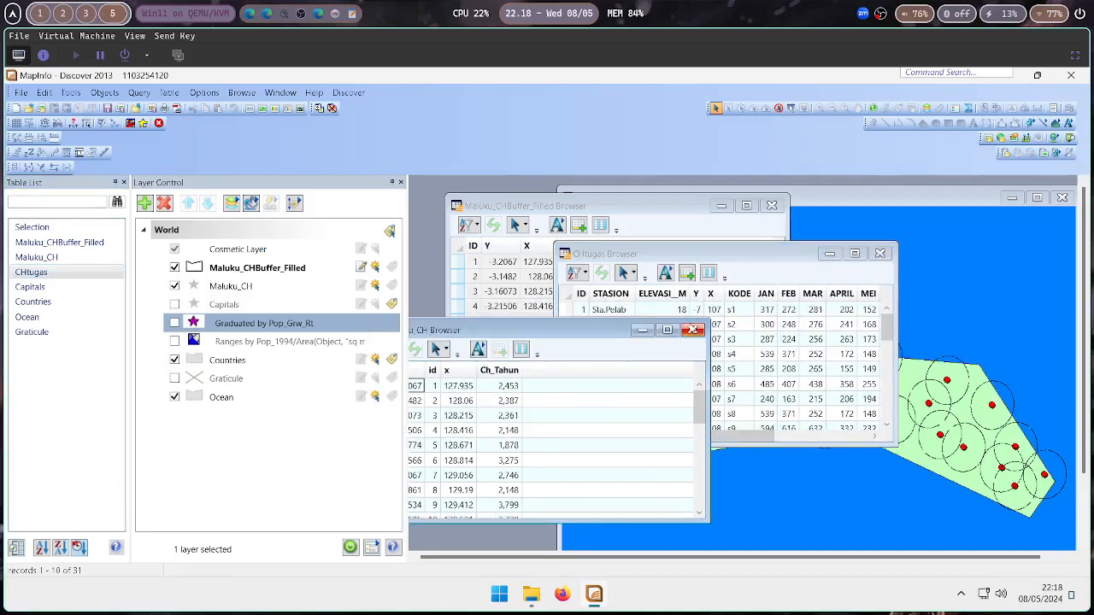
left_click(693, 330)
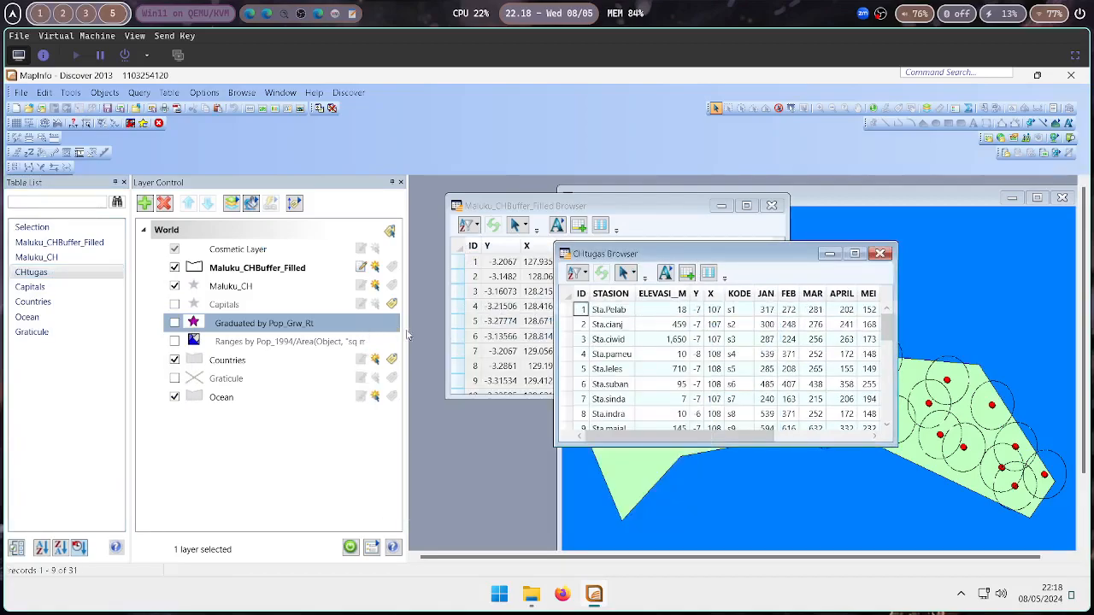
Narrow the Table List and Layer Control panels and enlarge the Maluku_CHBuffer_Filled browser to show more records
left_click_drag(410, 336, 330, 337)
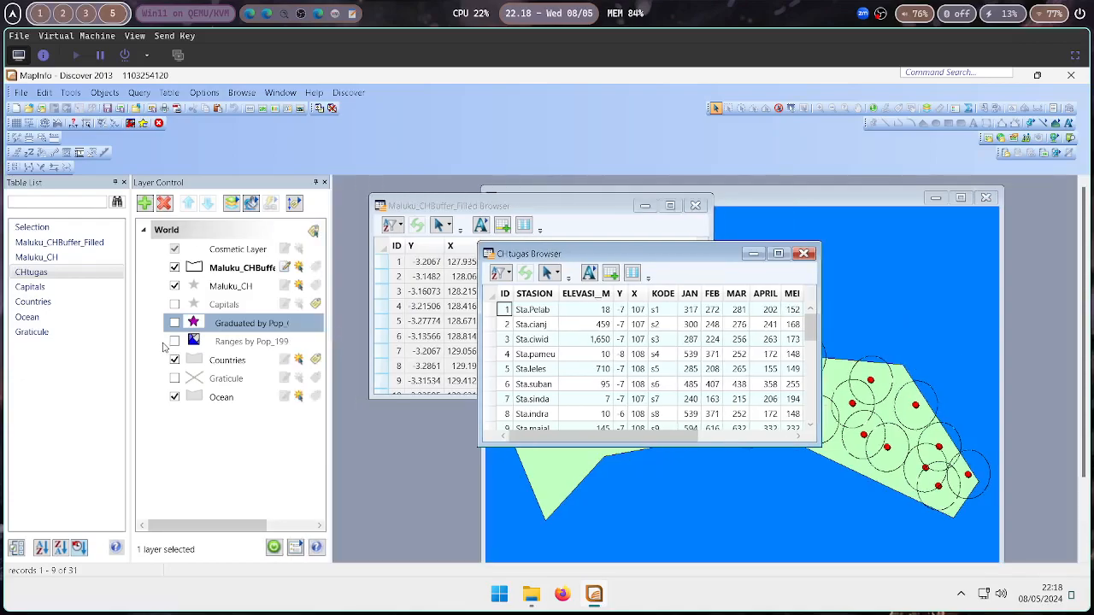
left_click_drag(130, 341, 111, 343)
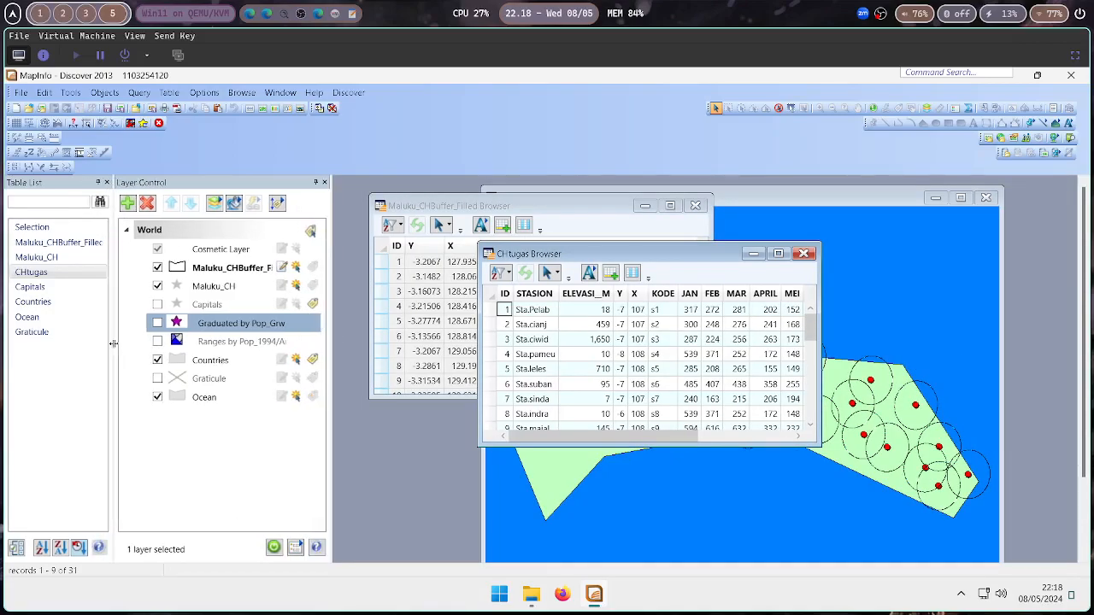
left_click_drag(581, 206, 540, 192)
left_click_drag(547, 192, 547, 192)
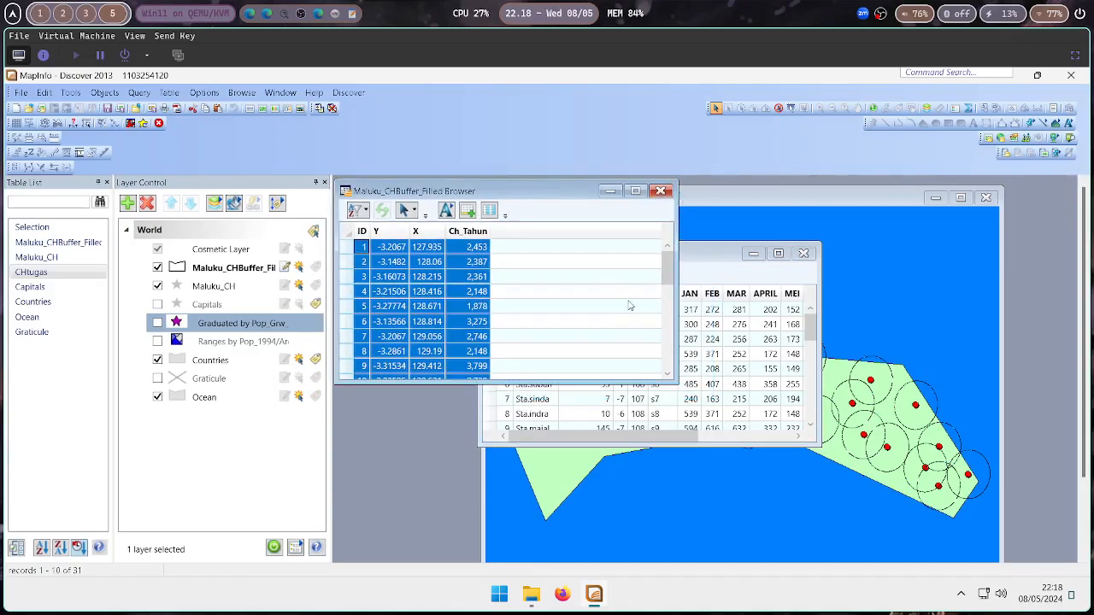
left_click_drag(675, 382, 495, 562)
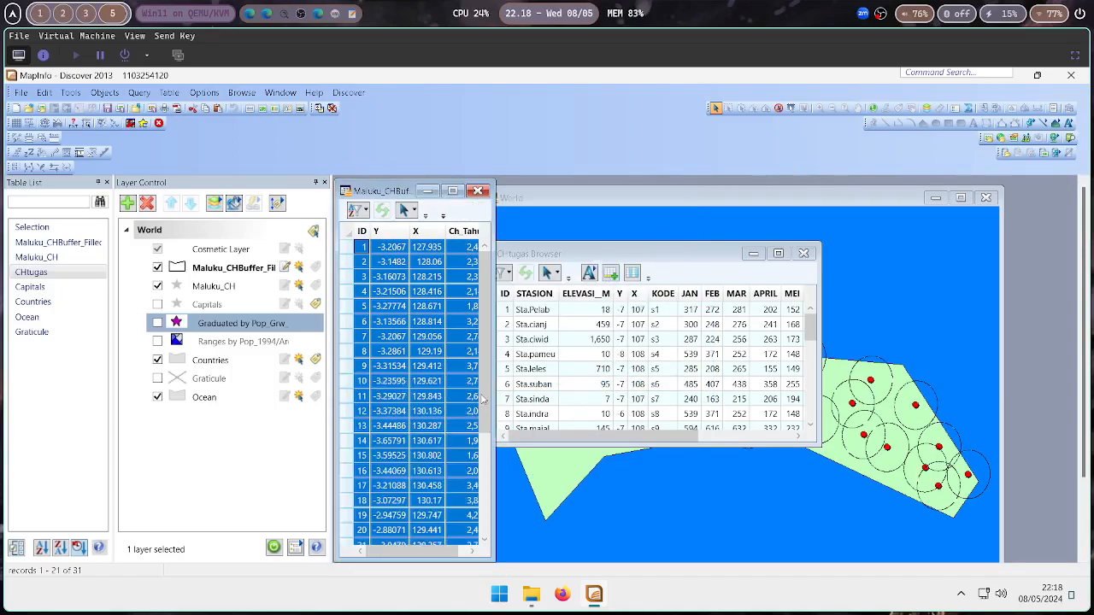
left_click_drag(492, 390, 510, 392)
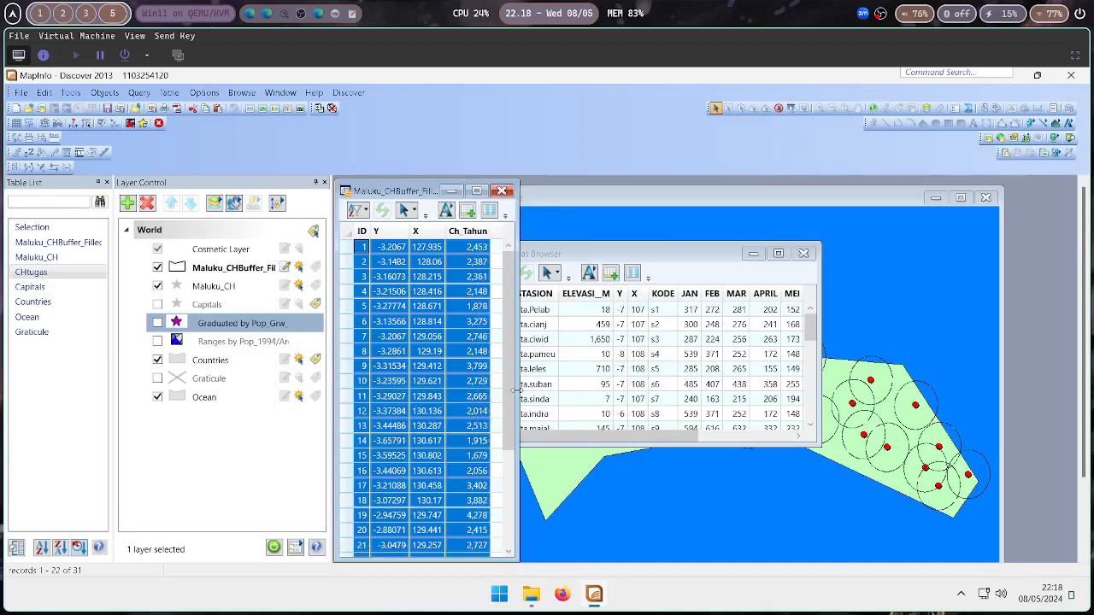
Arrange the CHtugas browser along the right edge and fit the World map window between the two browsers
left_click_drag(674, 256, 931, 195)
left_click_drag(734, 381, 887, 574)
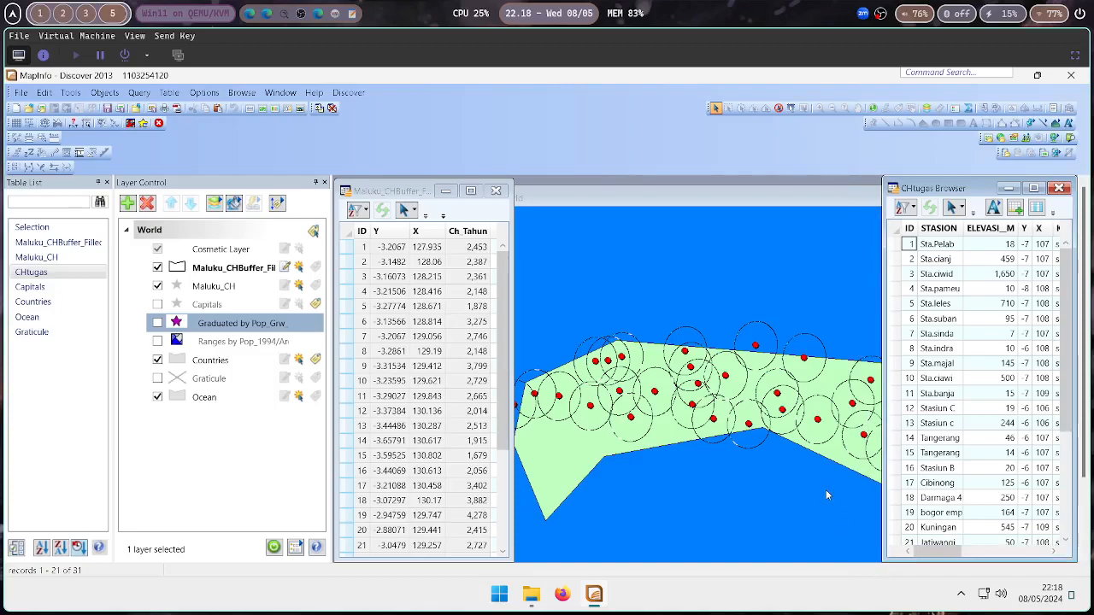
left_click(683, 203)
left_click_drag(683, 203, 710, 200)
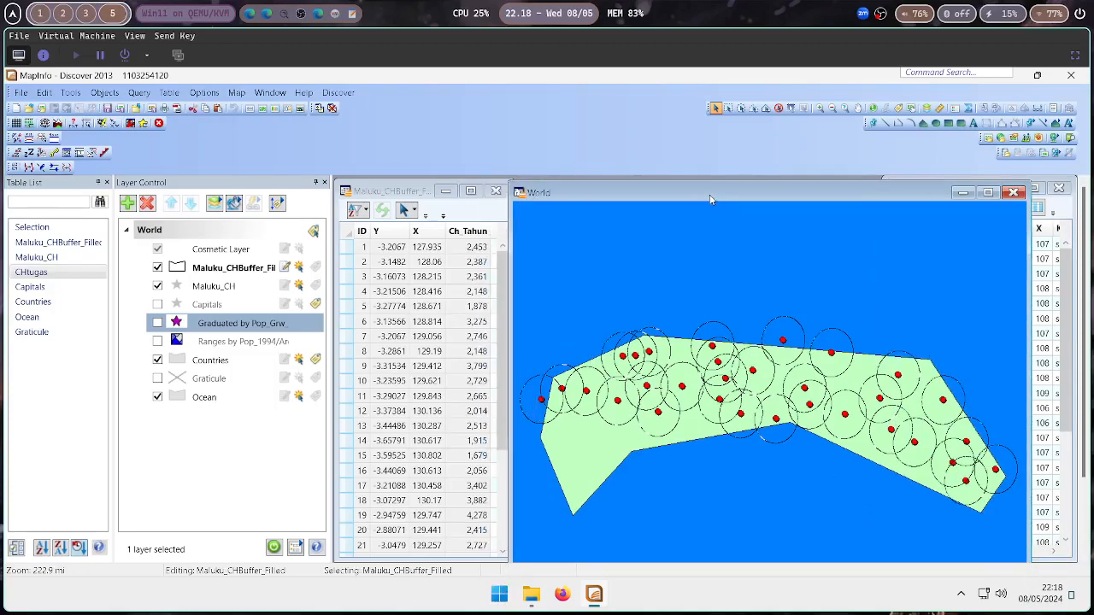
left_click_drag(510, 184, 632, 244)
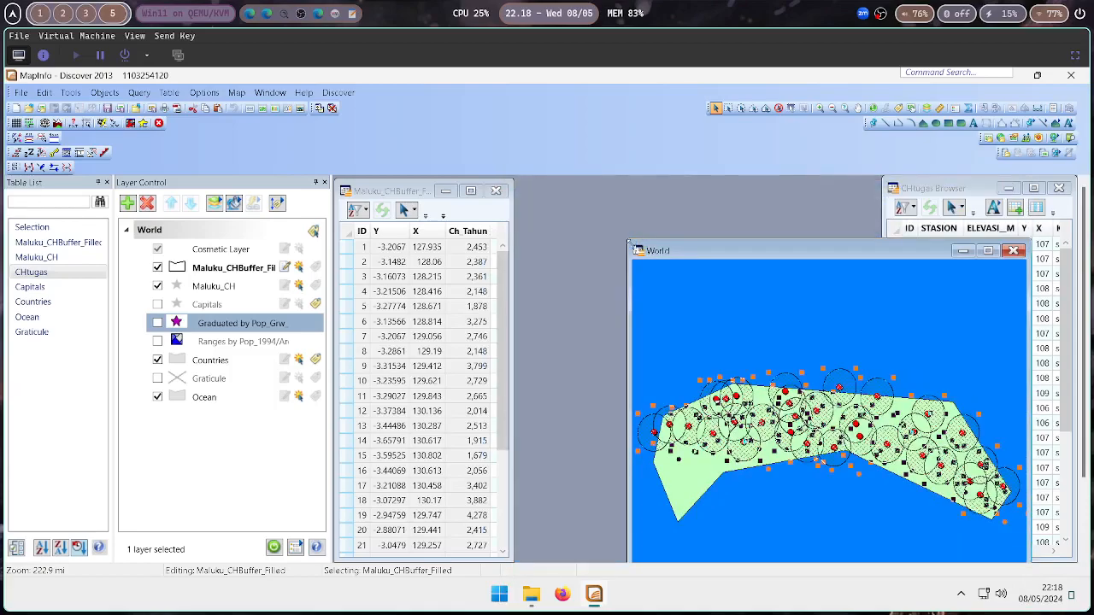
left_click_drag(720, 253, 605, 195)
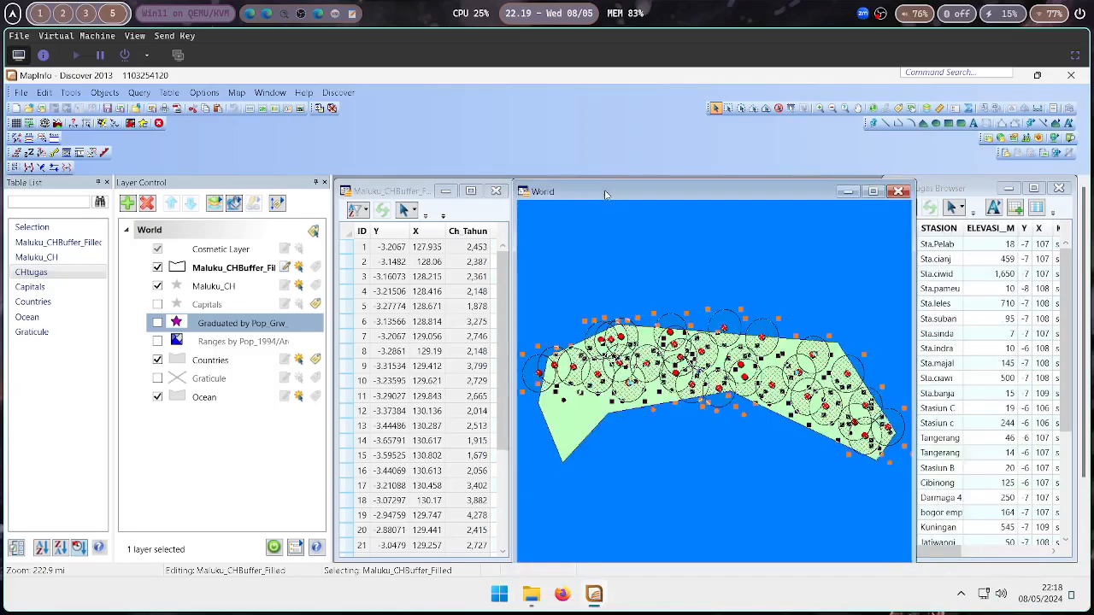
left_click_drag(746, 194, 742, 194)
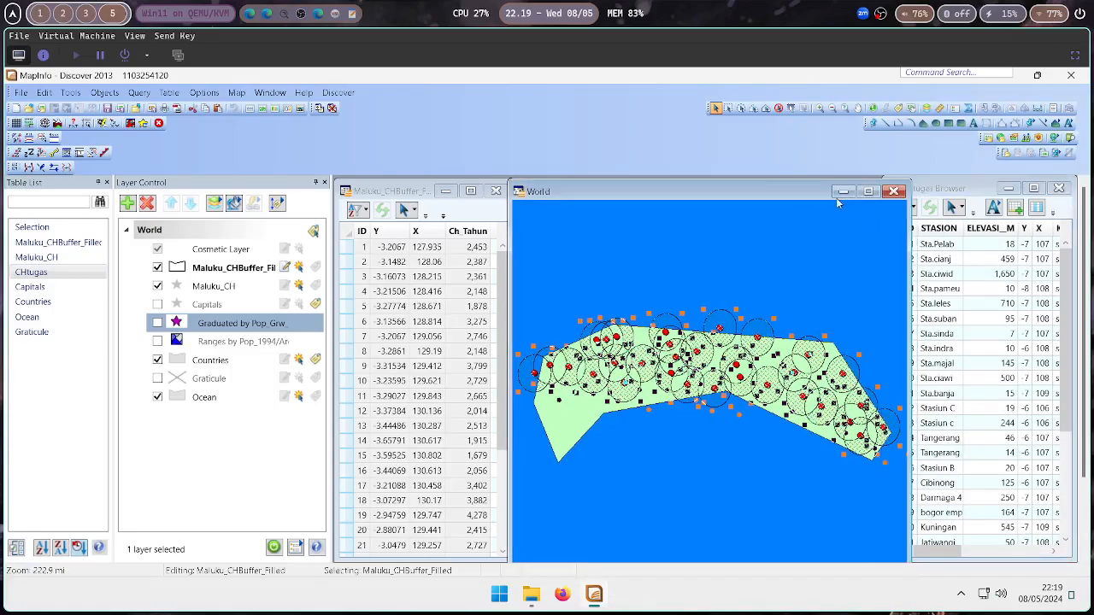
left_click(939, 189)
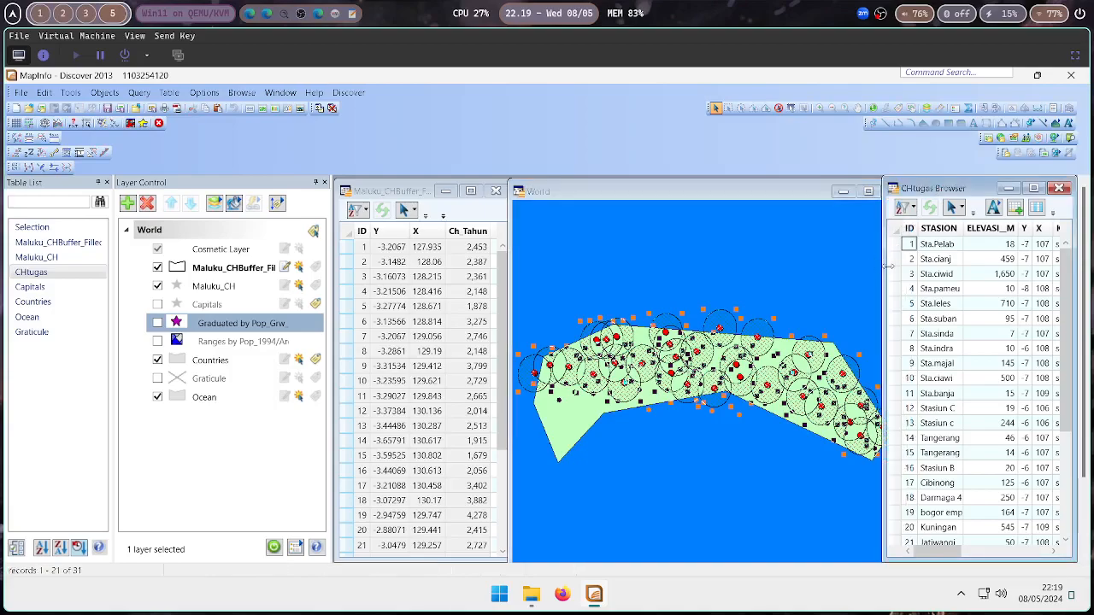
left_click_drag(883, 265, 913, 272)
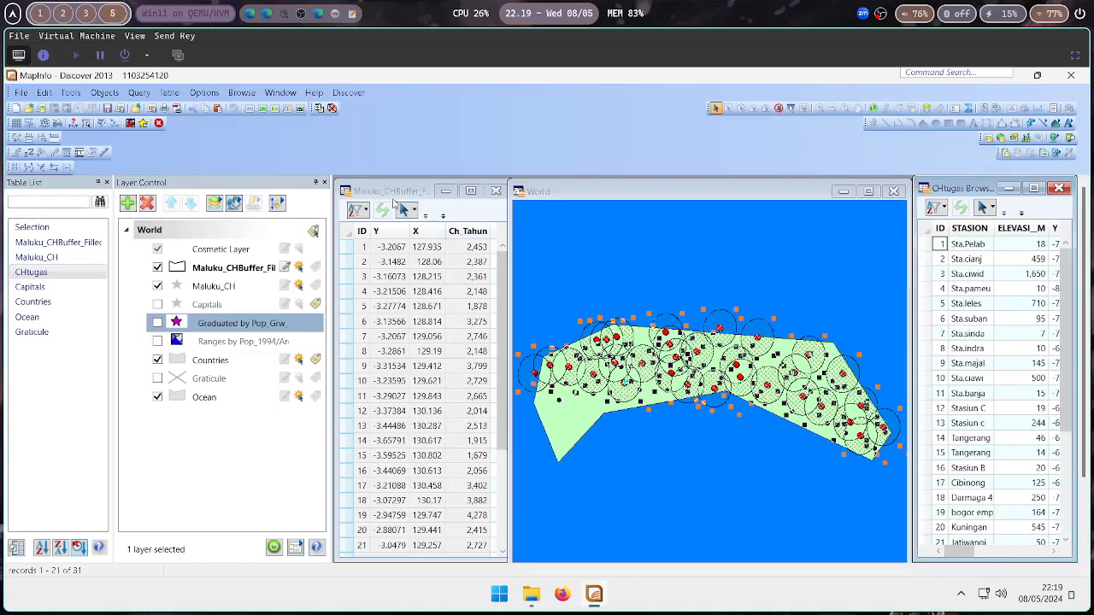
Select all records in the Maluku_CHBuffer_Filled browser and update the Maluku_CHBuffer_Filled layer in Layer Control
left_click(394, 195)
key("ctrl+a")
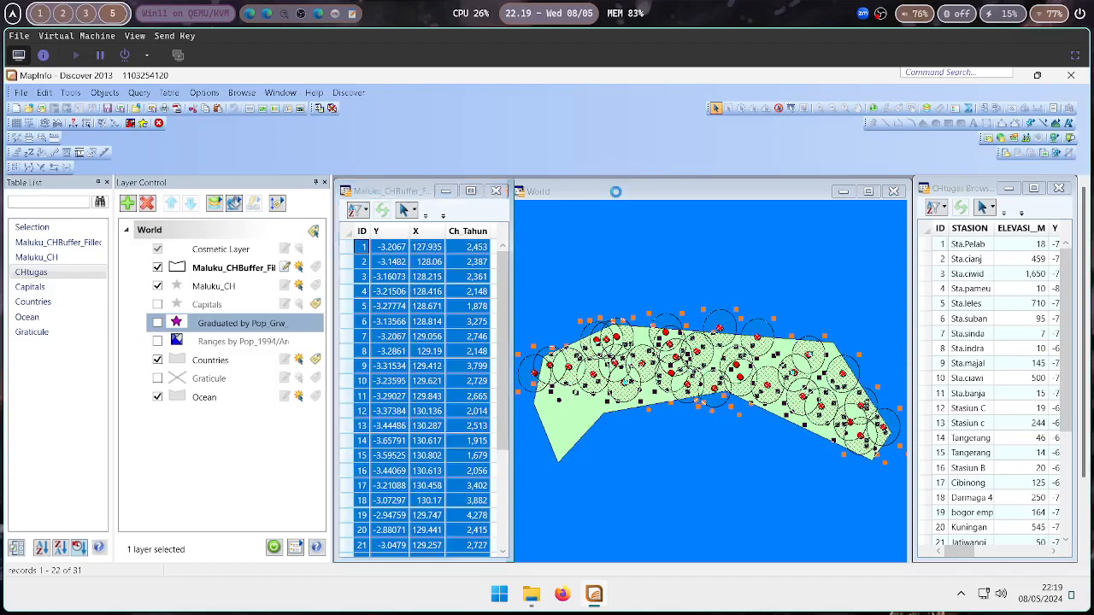
left_click(574, 197)
left_click_drag(508, 309, 514, 309)
left_click(398, 192)
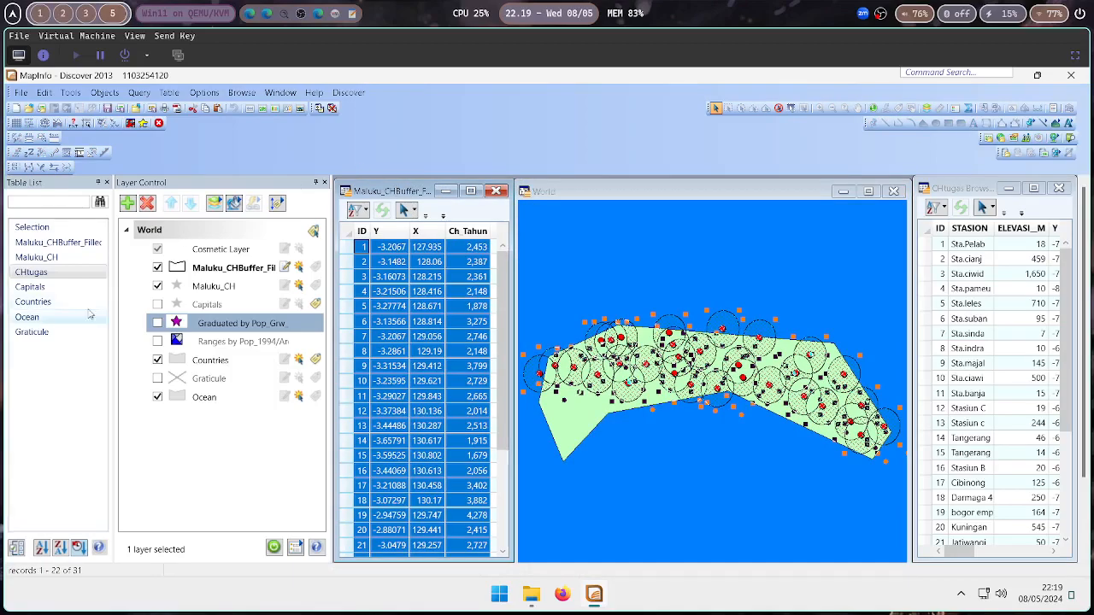
left_click(157, 268)
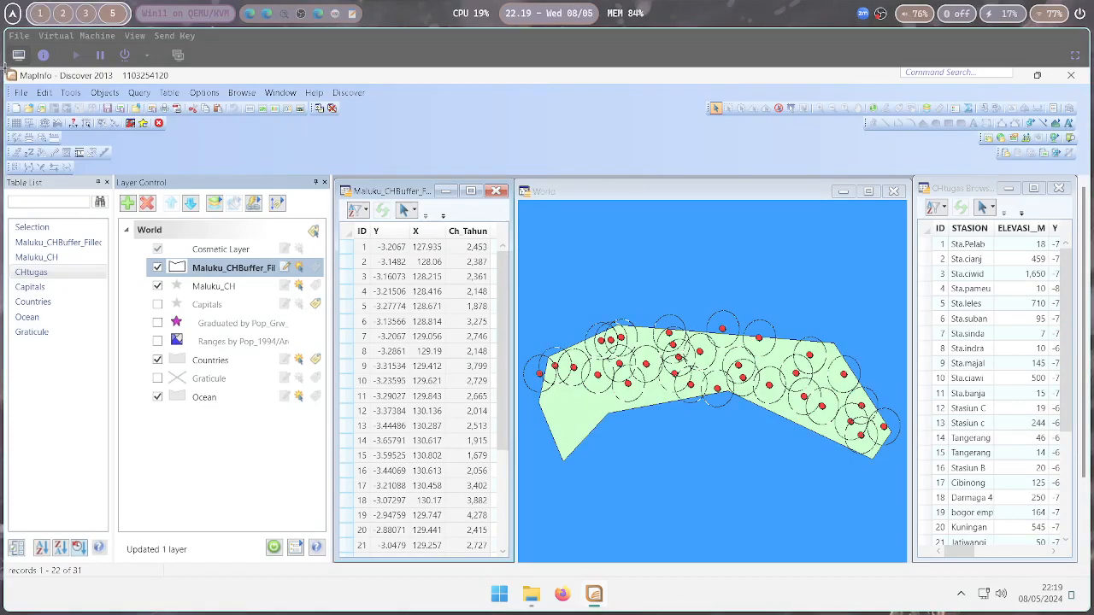
Capture a region screenshot of the whole MapInfo window and close the screenshot editor
left_click_drag(4, 67, 1089, 562)
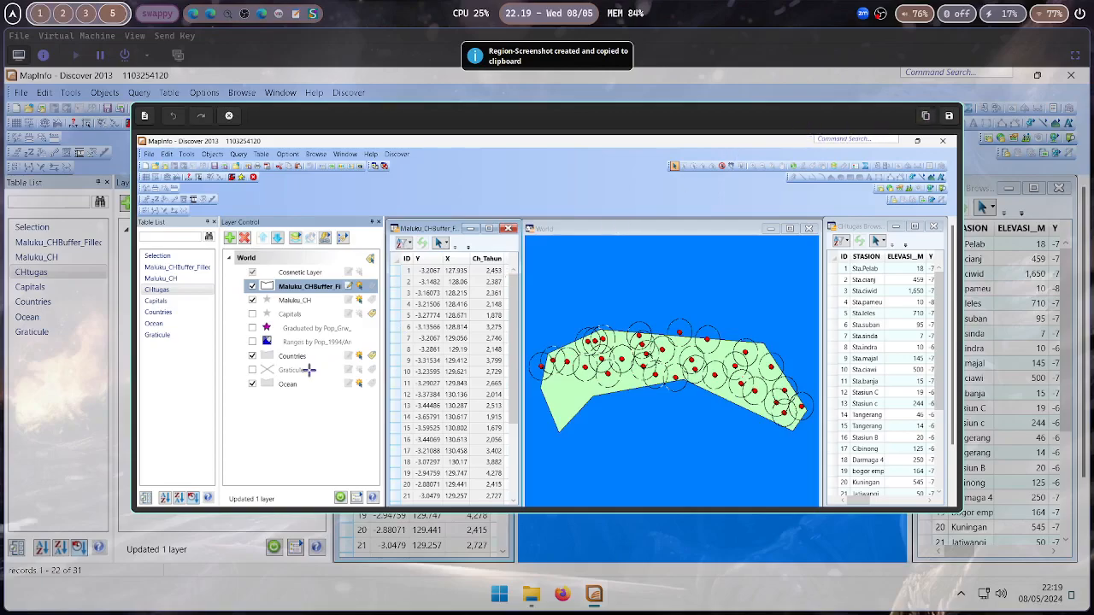
key("Escape")
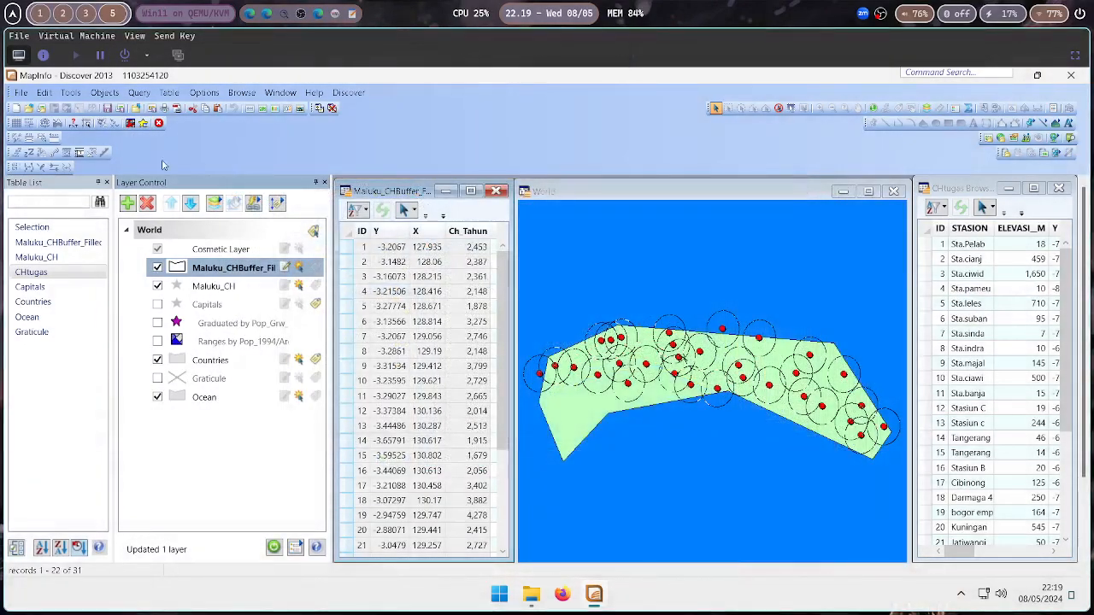
Export the Maluku_CHBuffer_Filled table as a MapInfo Interchange file Maluku_CHBuffer_Filled.MIF
left_click(38, 243)
right_click(40, 240)
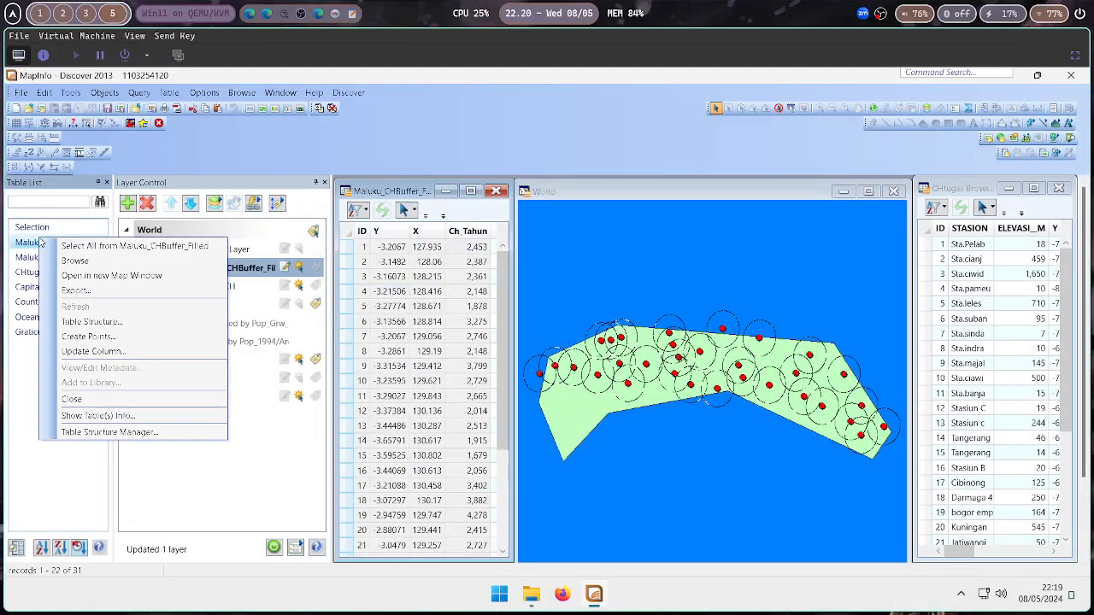
left_click(75, 294)
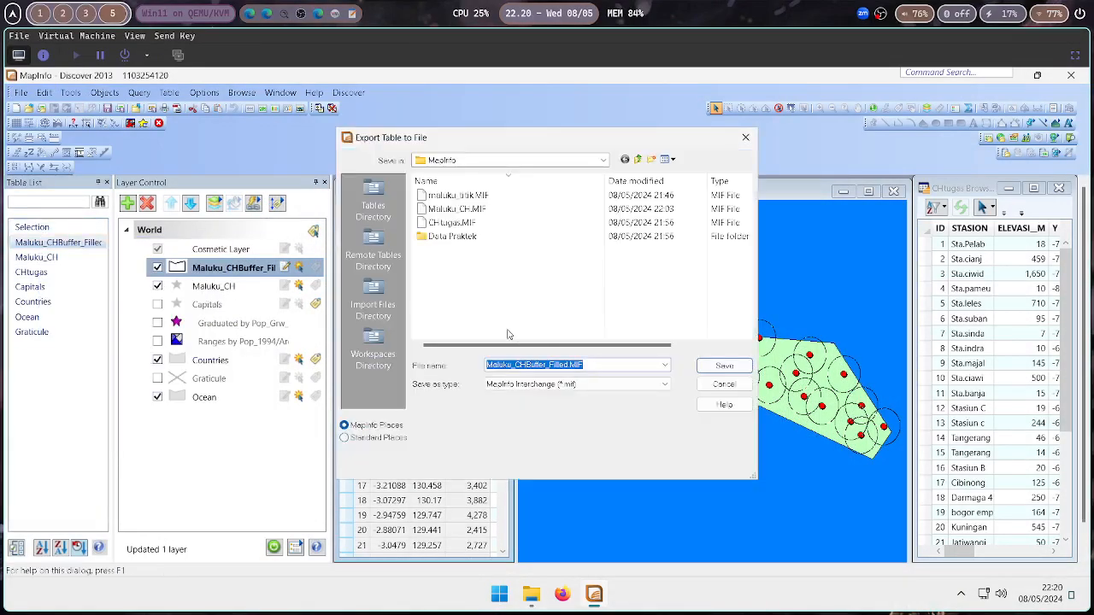
left_click(713, 372)
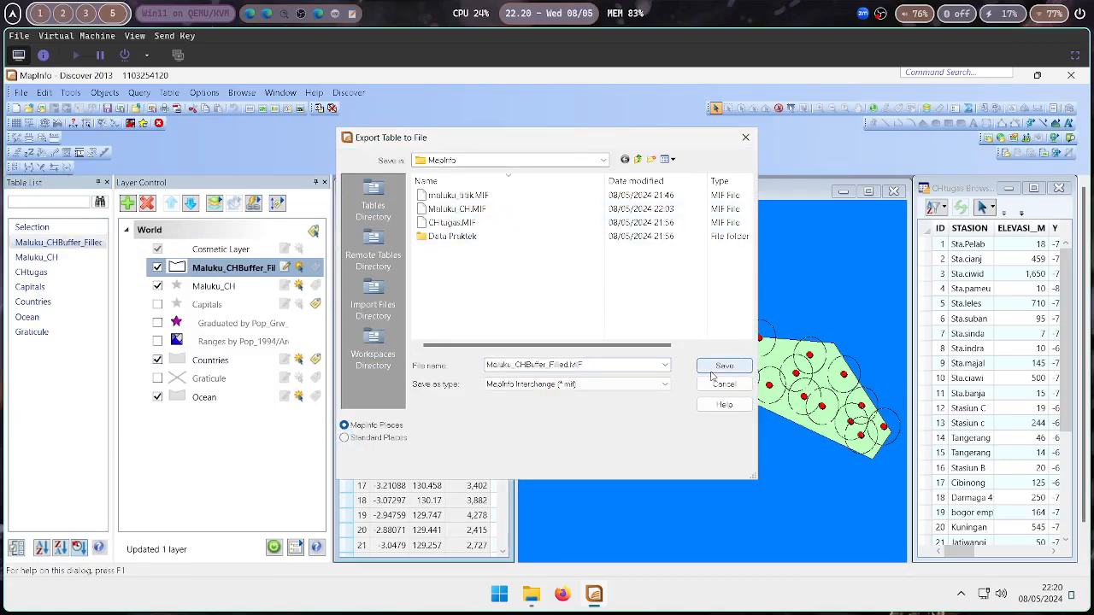
left_click(46, 260)
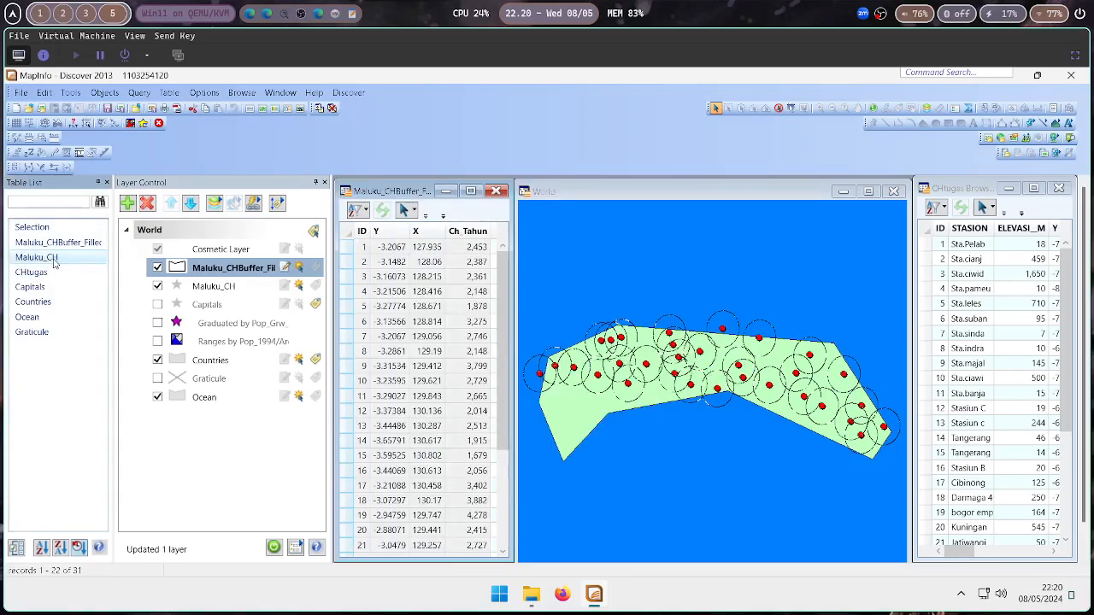
right_click(54, 264)
left_click(39, 365)
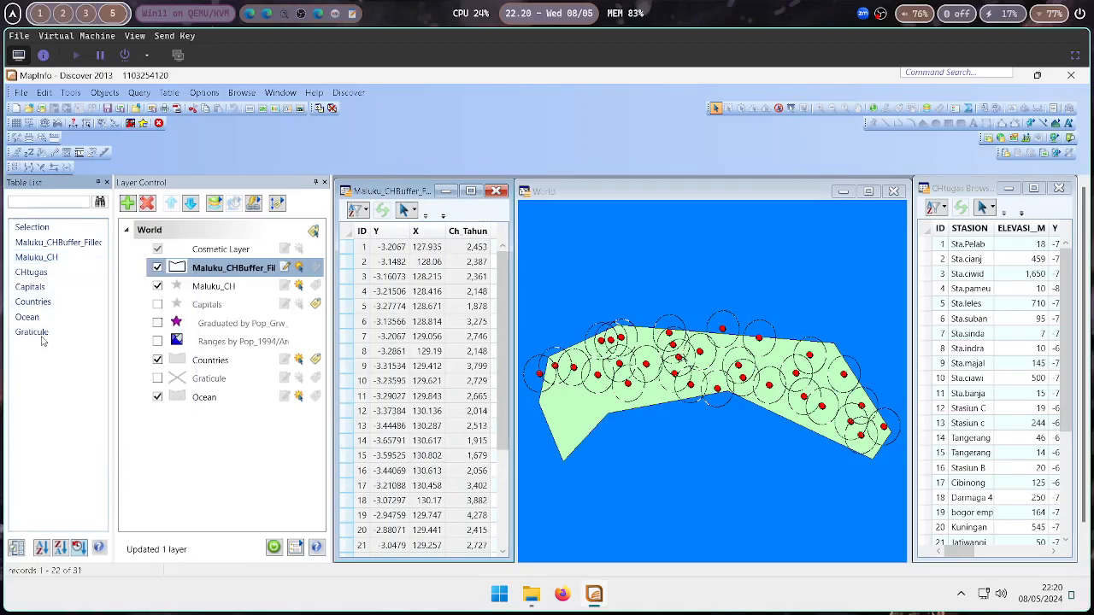
right_click(62, 264)
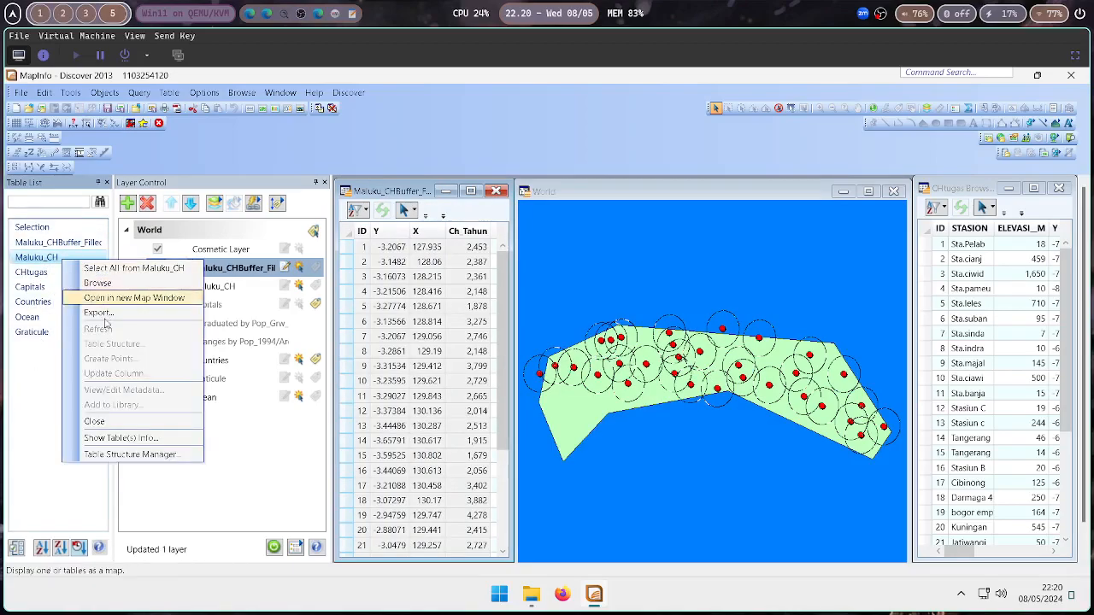
left_click(366, 244)
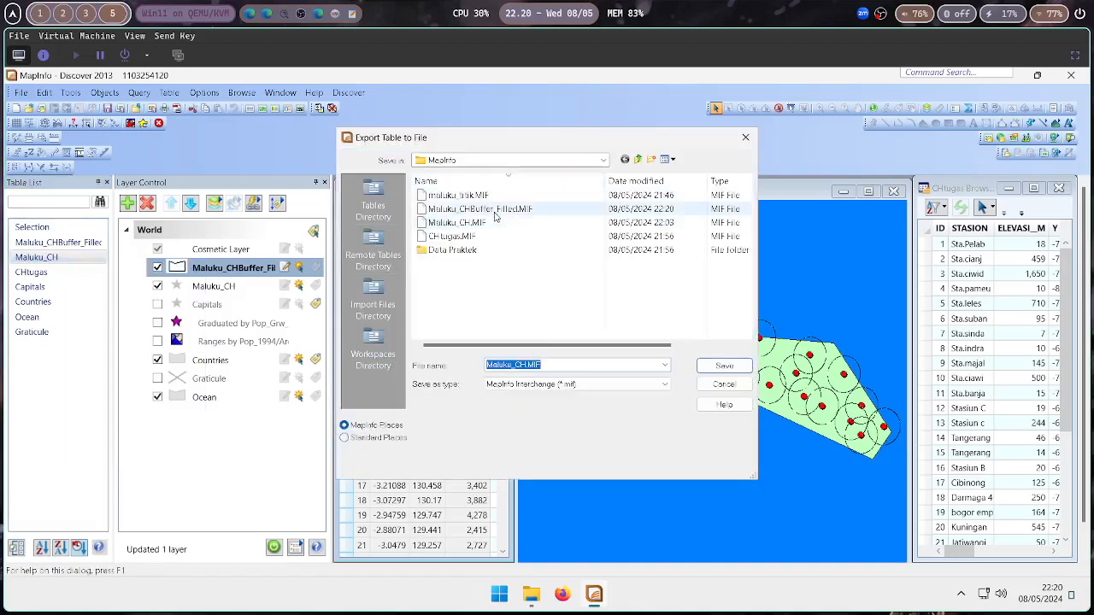
left_click(745, 138)
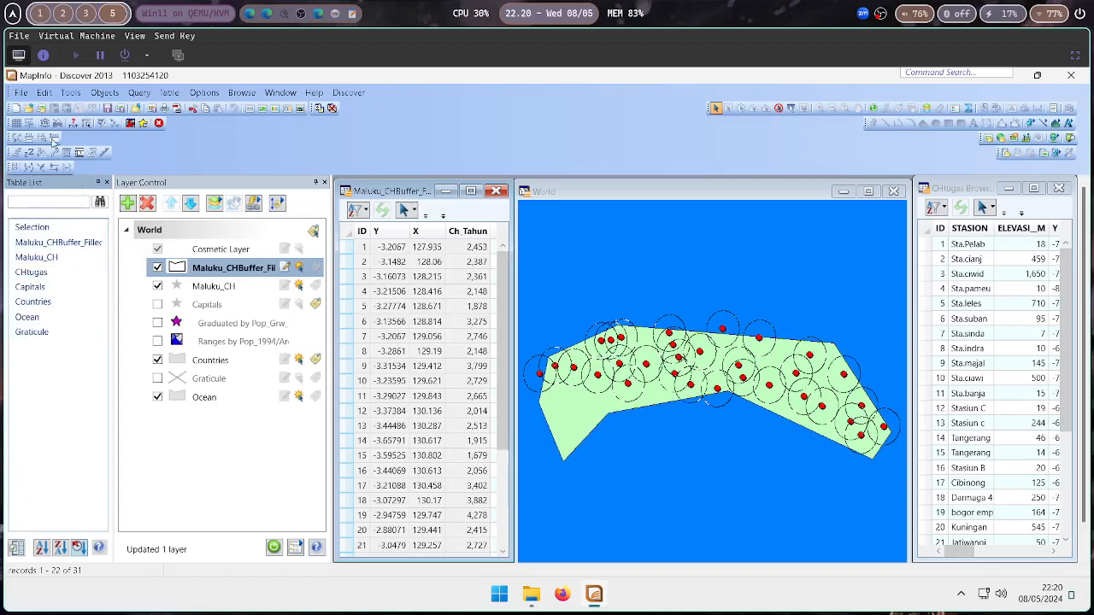
left_click(21, 91)
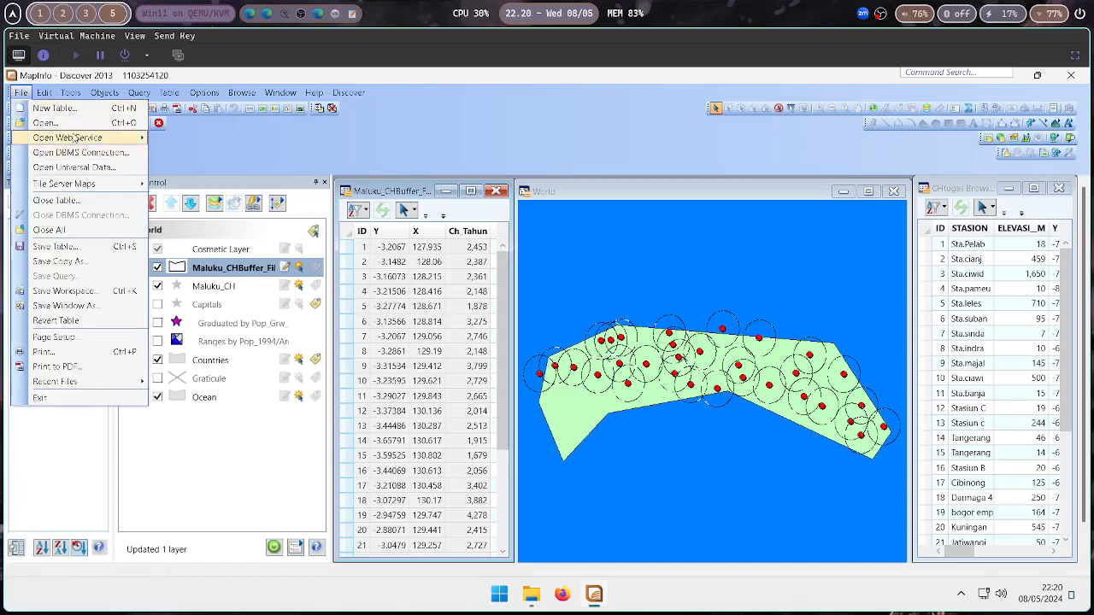
left_click(110, 307)
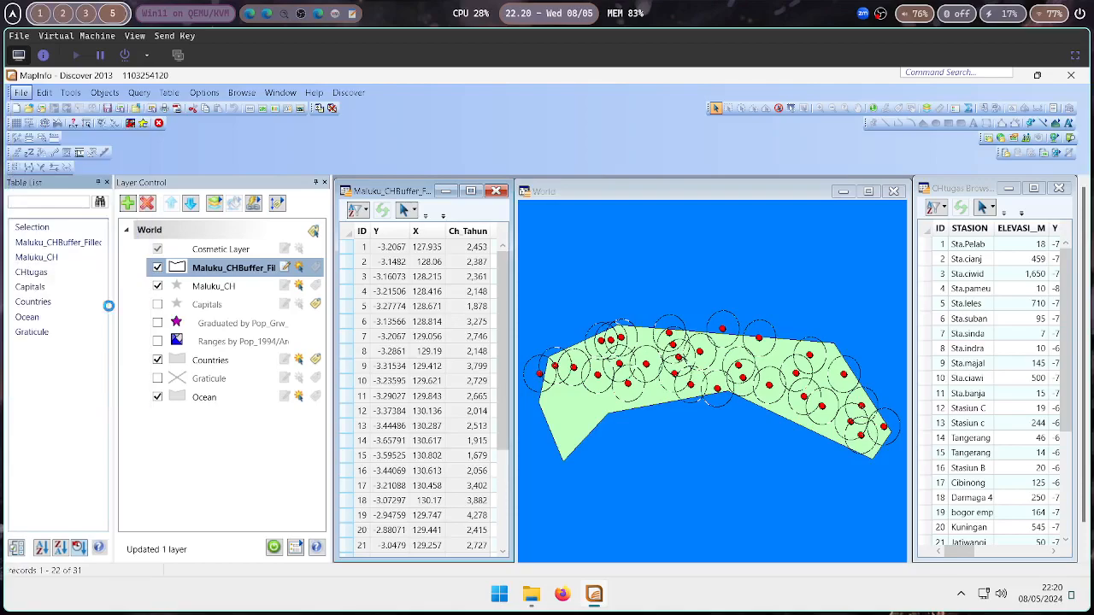
key("Escape")
Save the workspace as TugasBufferCH in the MapInfo folder
left_click(20, 92)
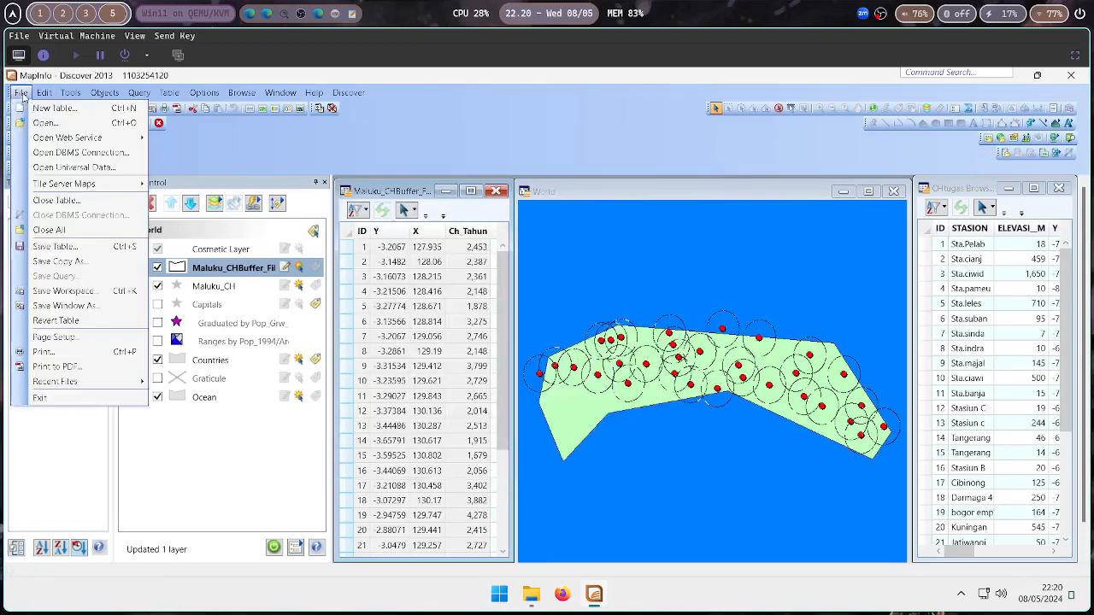
left_click(83, 291)
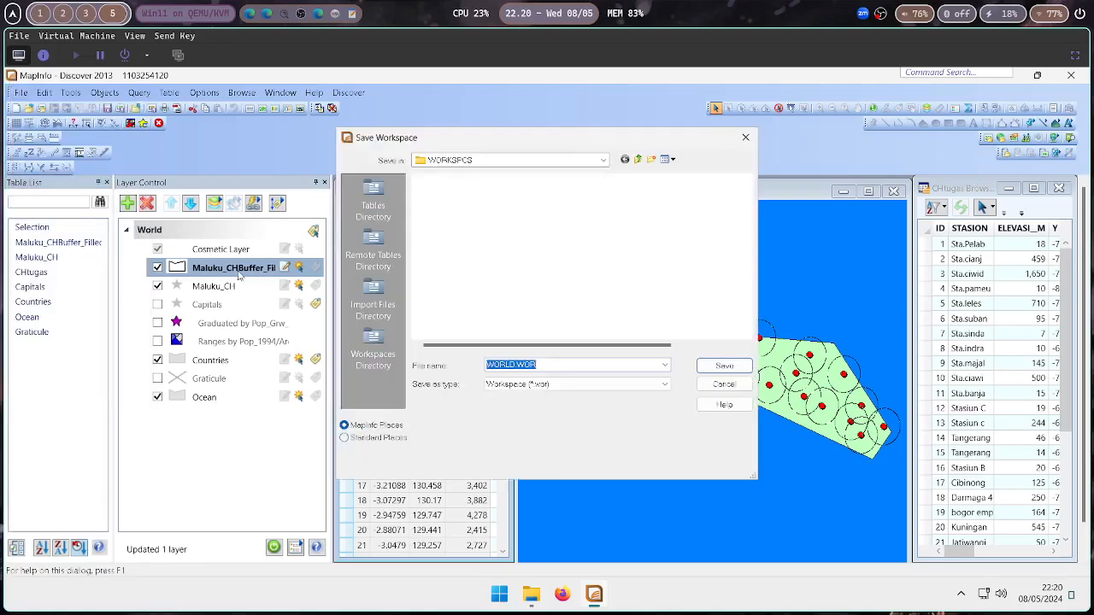
left_click(516, 364)
key("BackSpace")
key("BackSpace")
key("BackSpace")
key("BackSpace")
key("BackSpace")
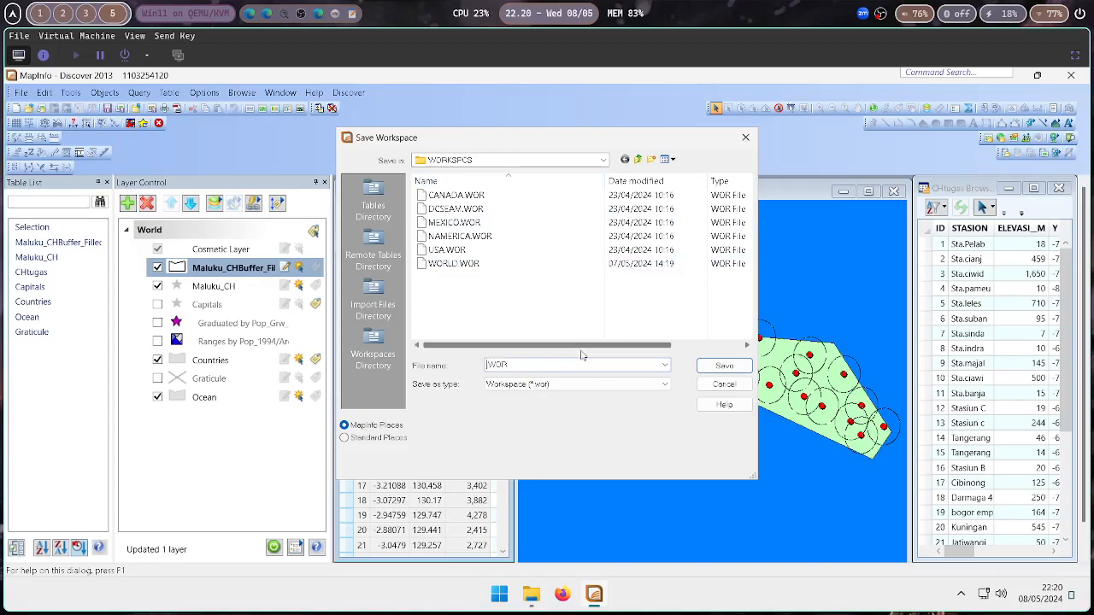
left_click(639, 160)
left_click(639, 159)
left_click(640, 160)
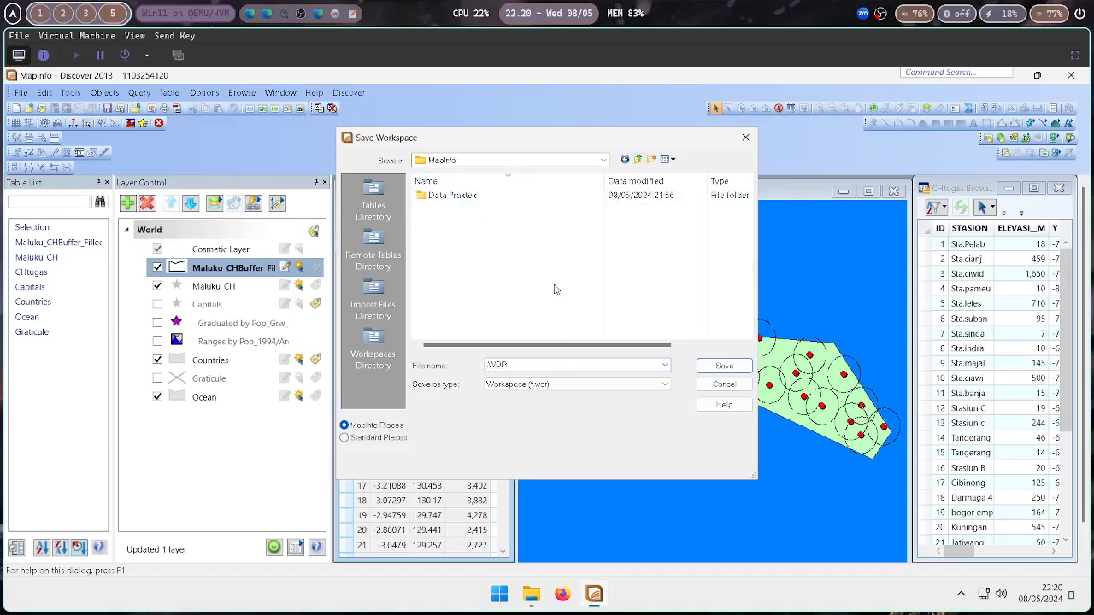
type("TugasBufferCH")
left_click(708, 362)
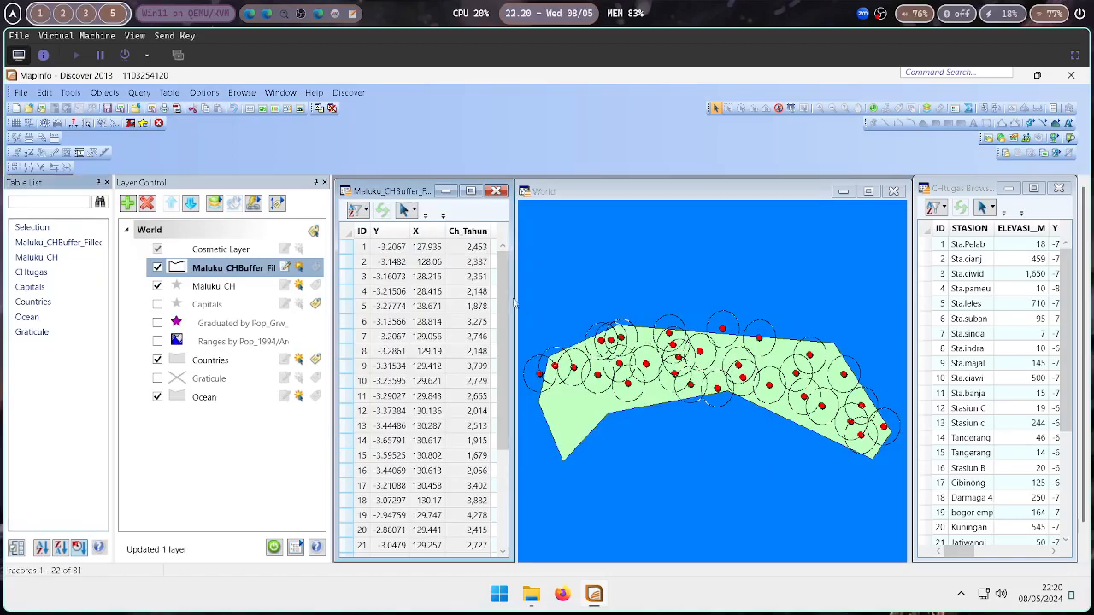
Save the Maluku_CHBuffer_Filled browser window as a PNG image named TugasBufferCH
left_click(23, 93)
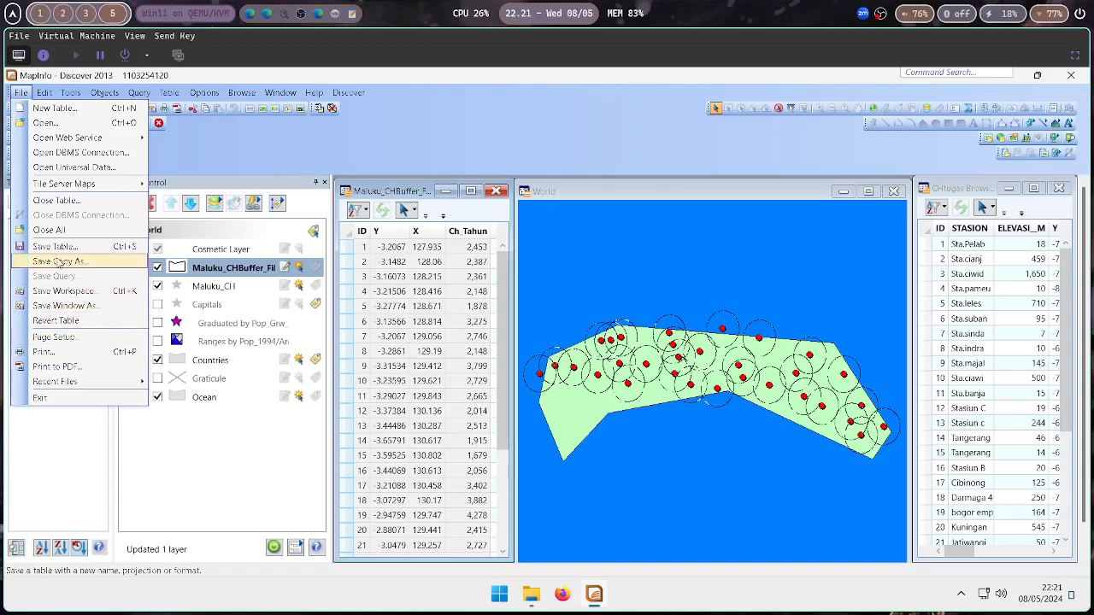
left_click(64, 305)
left_click(570, 385)
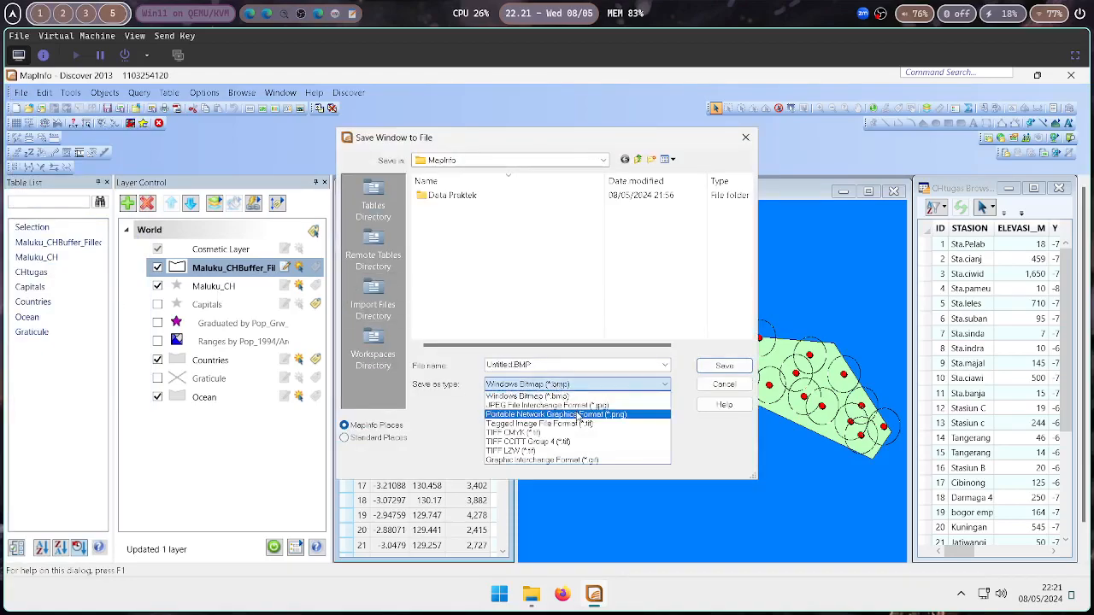
left_click(578, 416)
double_click(513, 364)
double_click(513, 364)
left_click(513, 364)
key("ctrl+BackSpace")
type("TugasBUFFER")
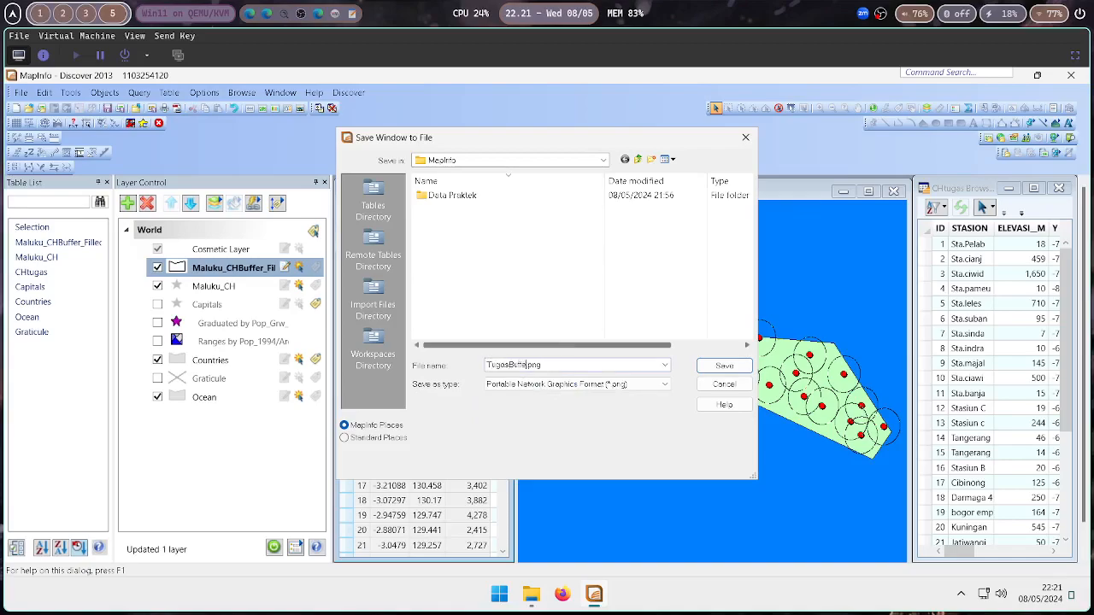
key("Return")
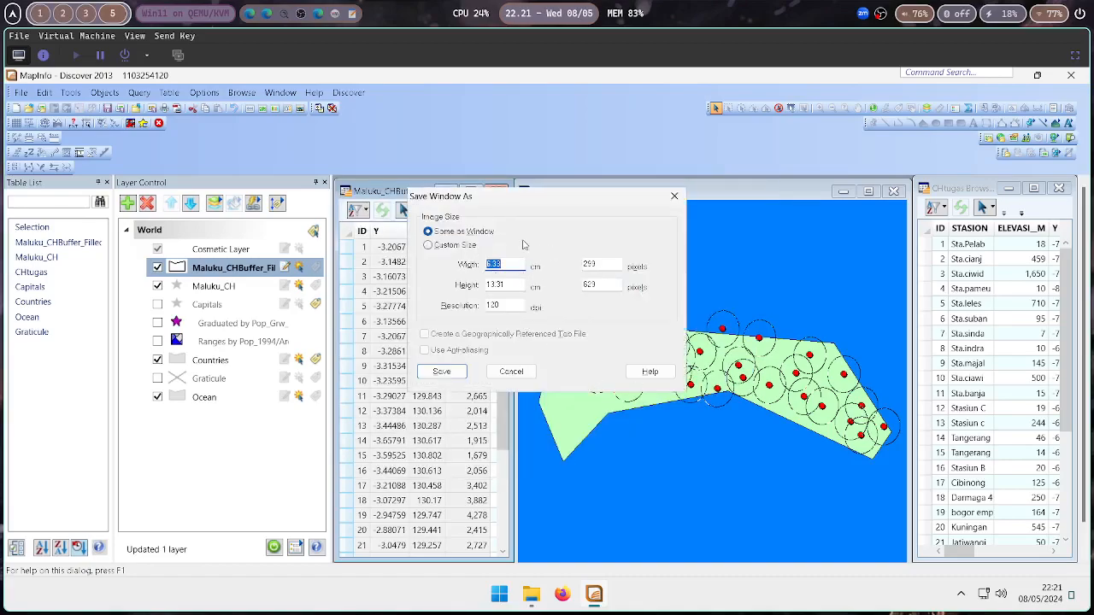
Set a custom image size with a resolution of 403 dpi and save the window image
left_click_drag(519, 196, 336, 258)
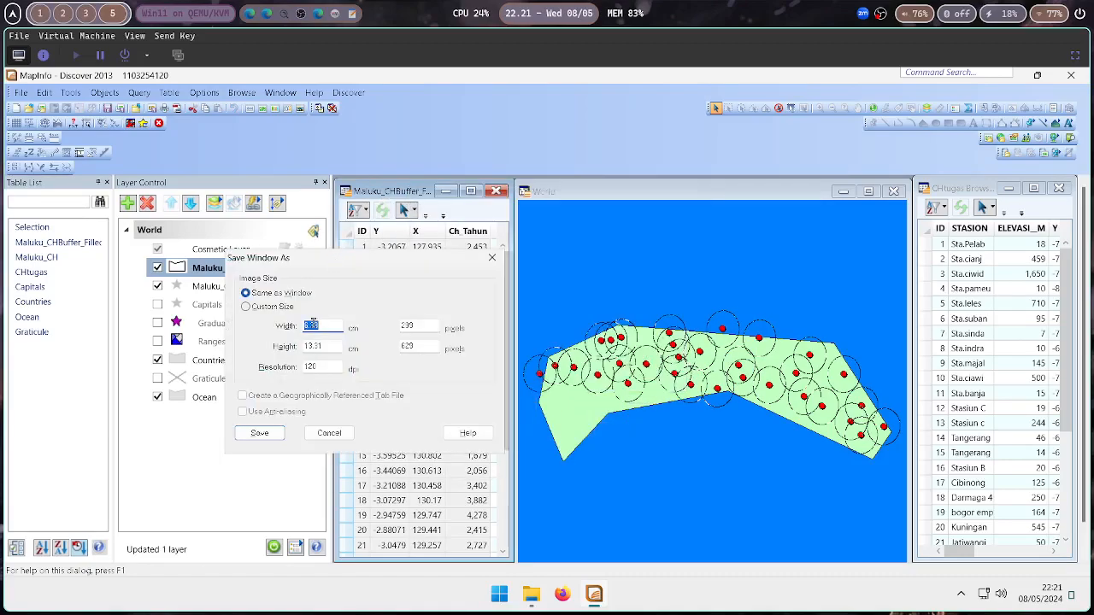
left_click(247, 306)
double_click(331, 367)
type("300")
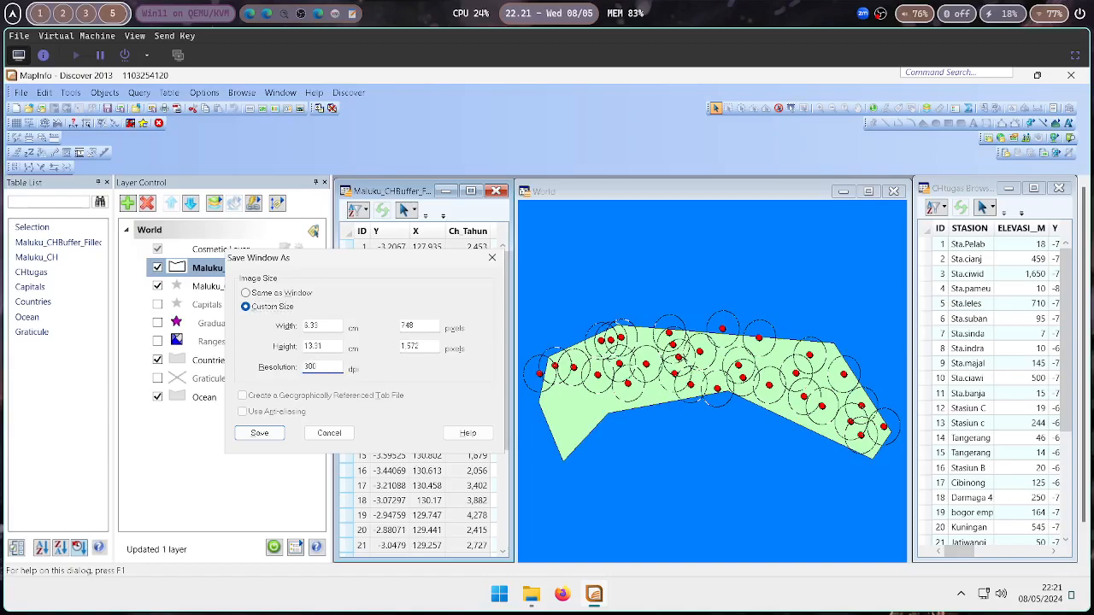
key("BackSpace")
key("BackSpace")
key("BackSpace")
type("400")
key("BackSpace")
key("BackSpace")
key("BackSpace")
type("403")
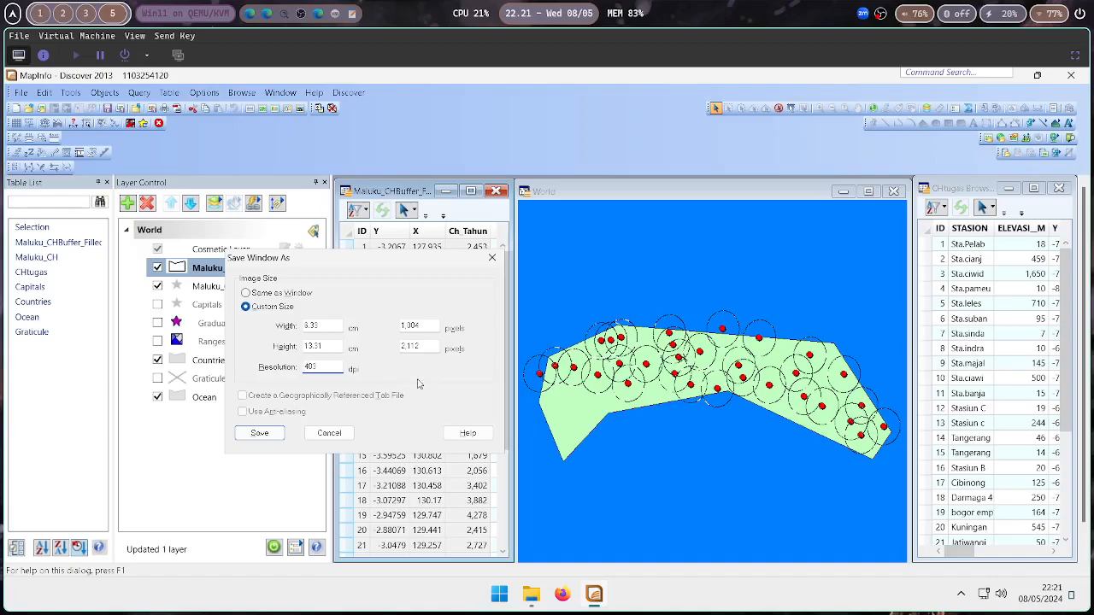
left_click(270, 437)
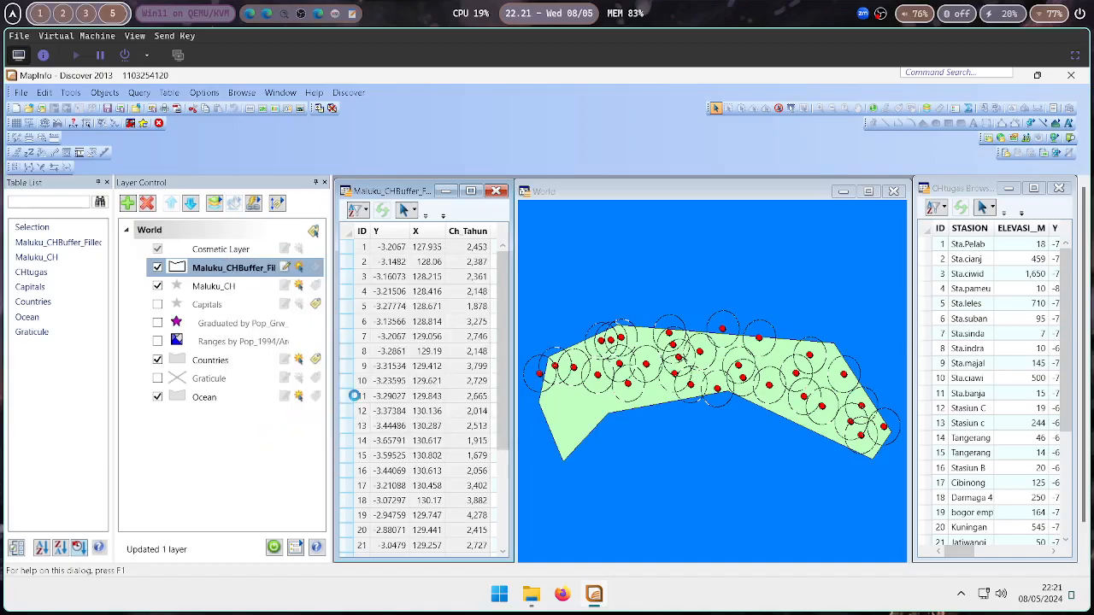
Open the saved TugasBufferCH.png from the MapInfo folder to check it, then close the viewer
left_click(532, 592)
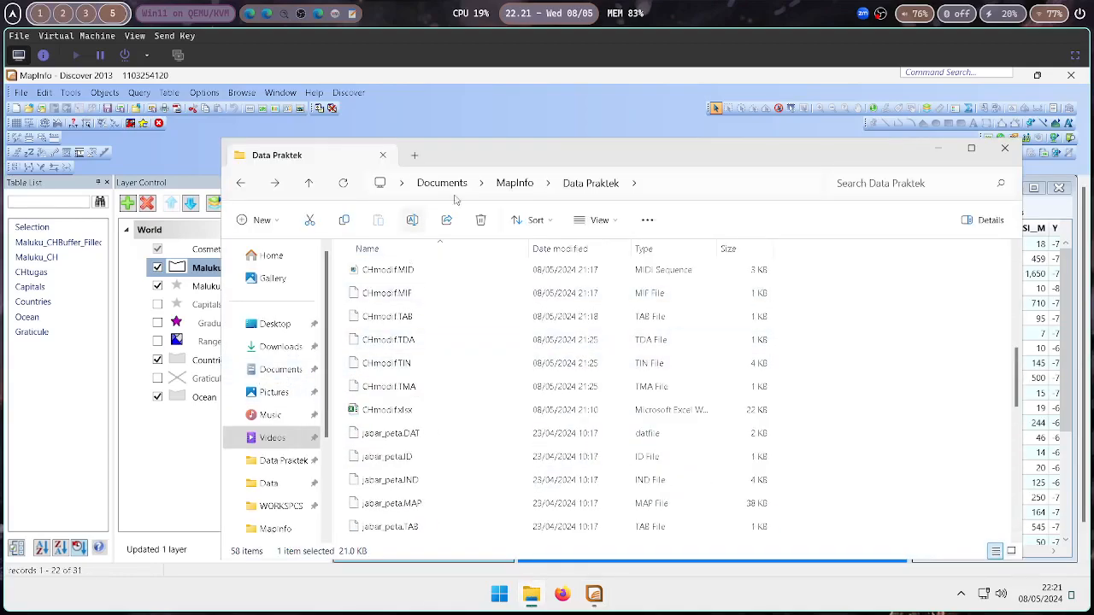
left_click(517, 183)
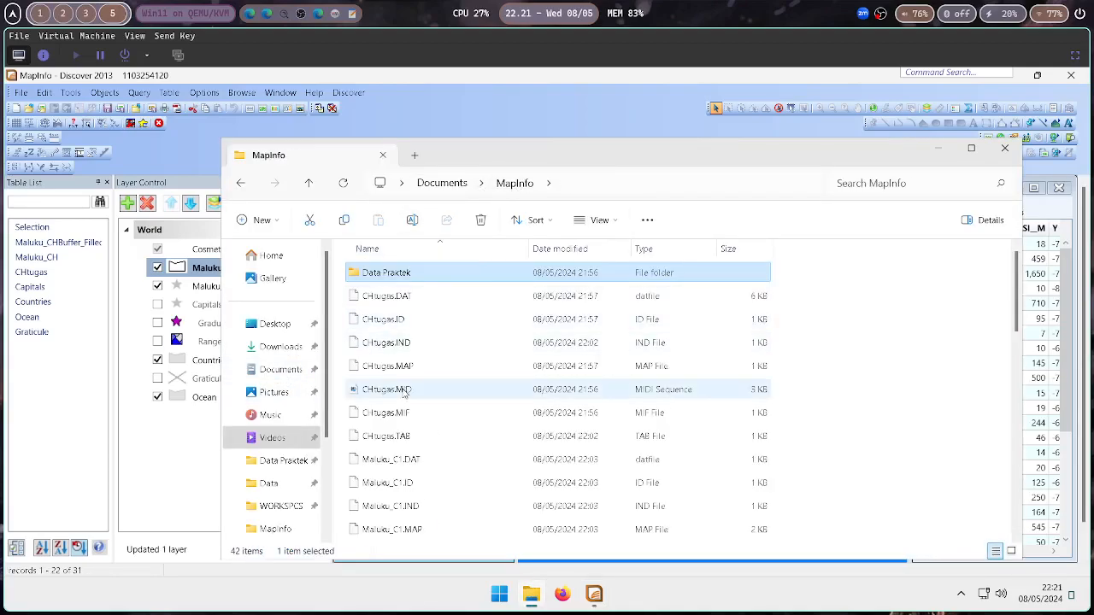
scroll(384, 394, "down", 10)
scroll(384, 394, "down", 1)
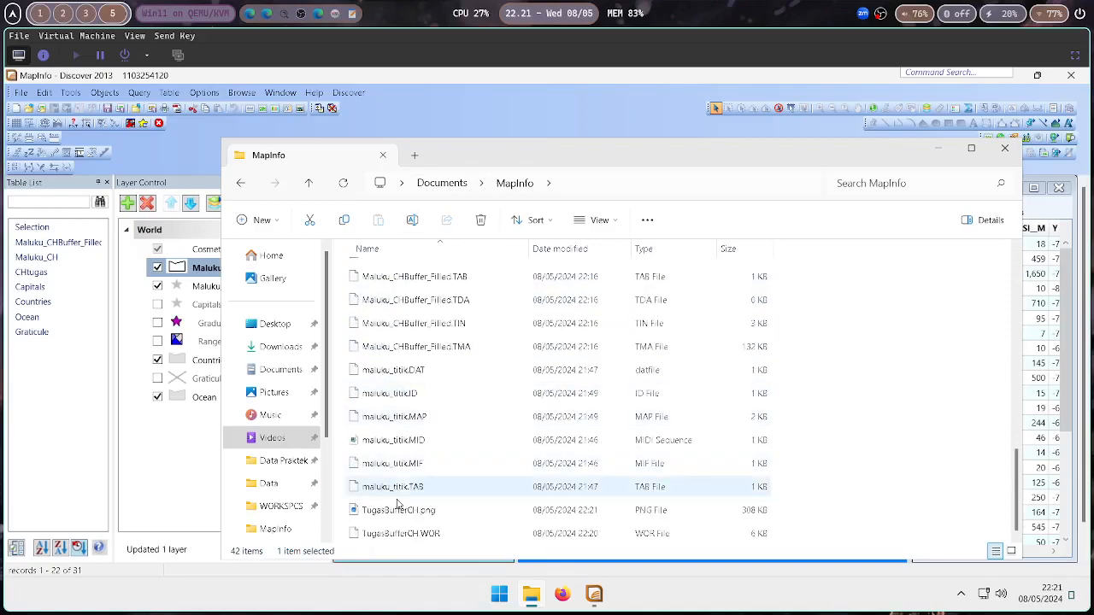
left_click(400, 508)
double_click(399, 508)
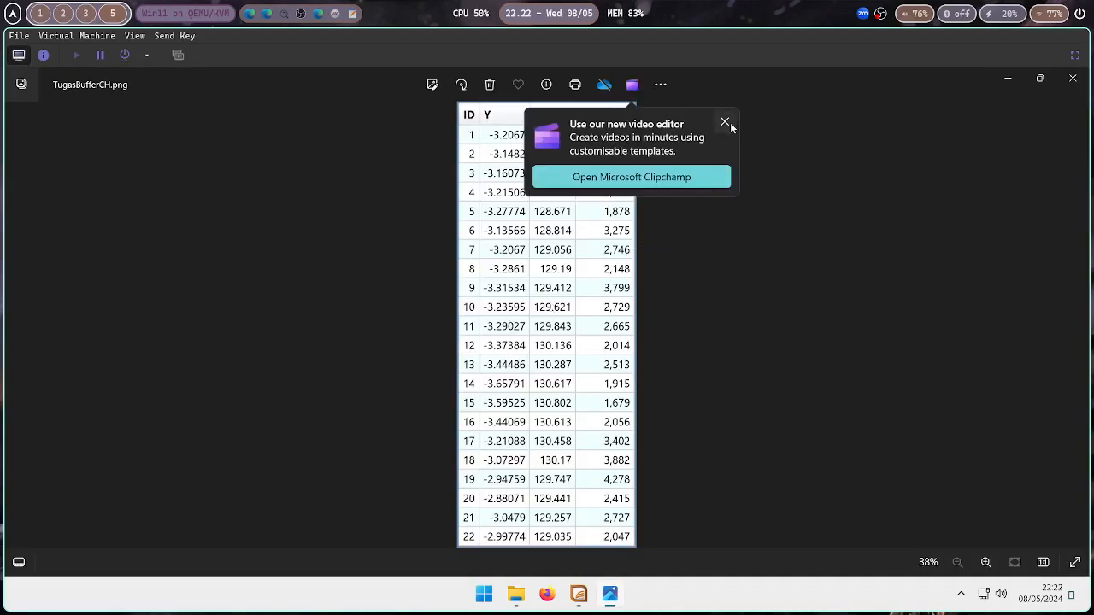
left_click(725, 123)
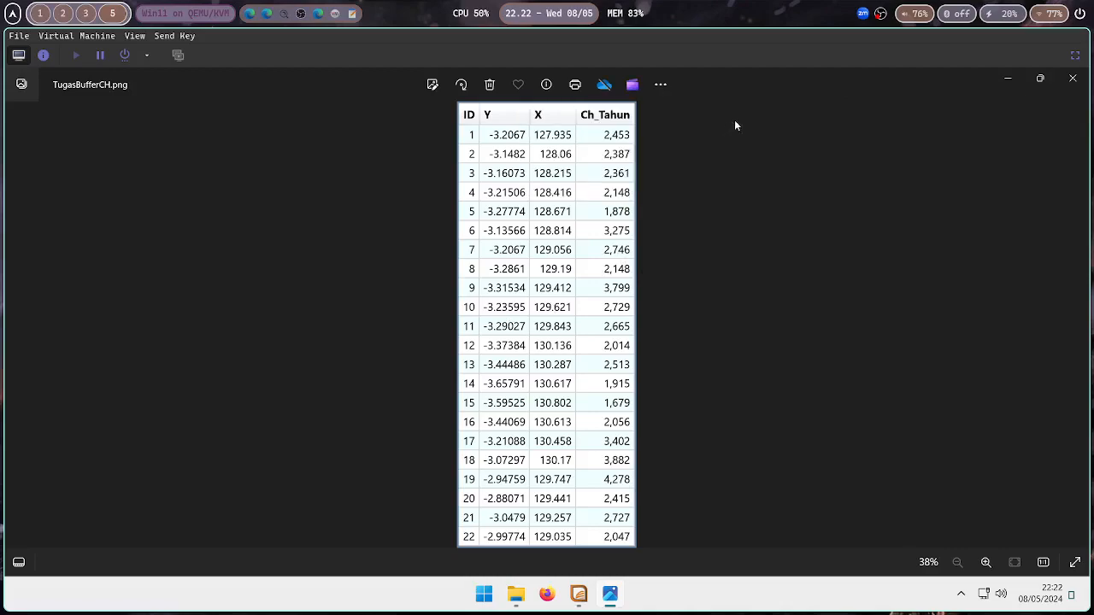
left_click(1074, 81)
left_click(526, 107)
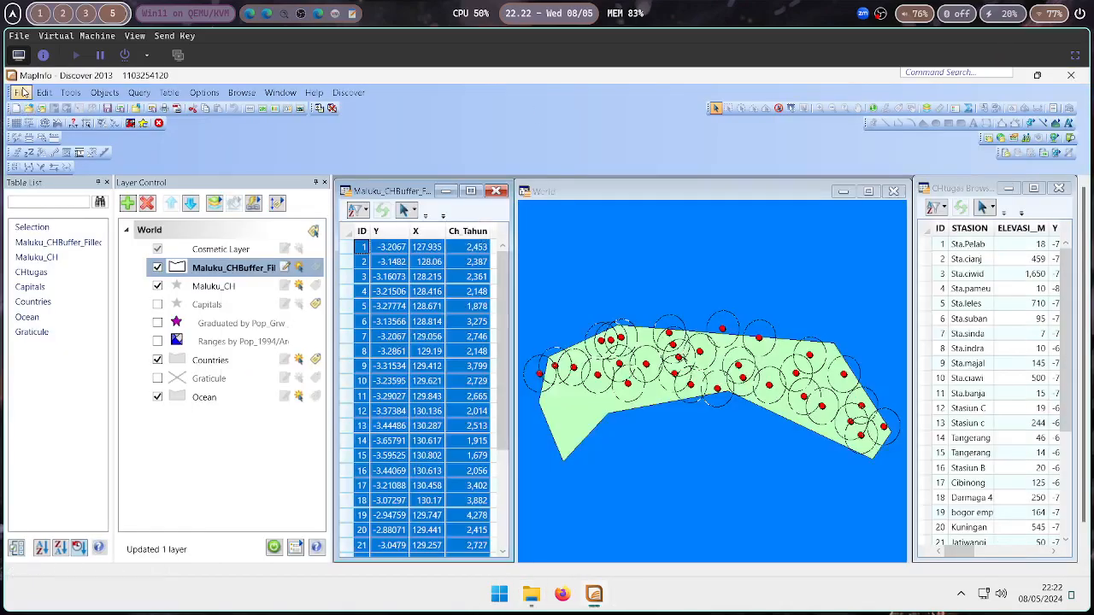
left_click(22, 92)
left_click(64, 294)
left_click(518, 385)
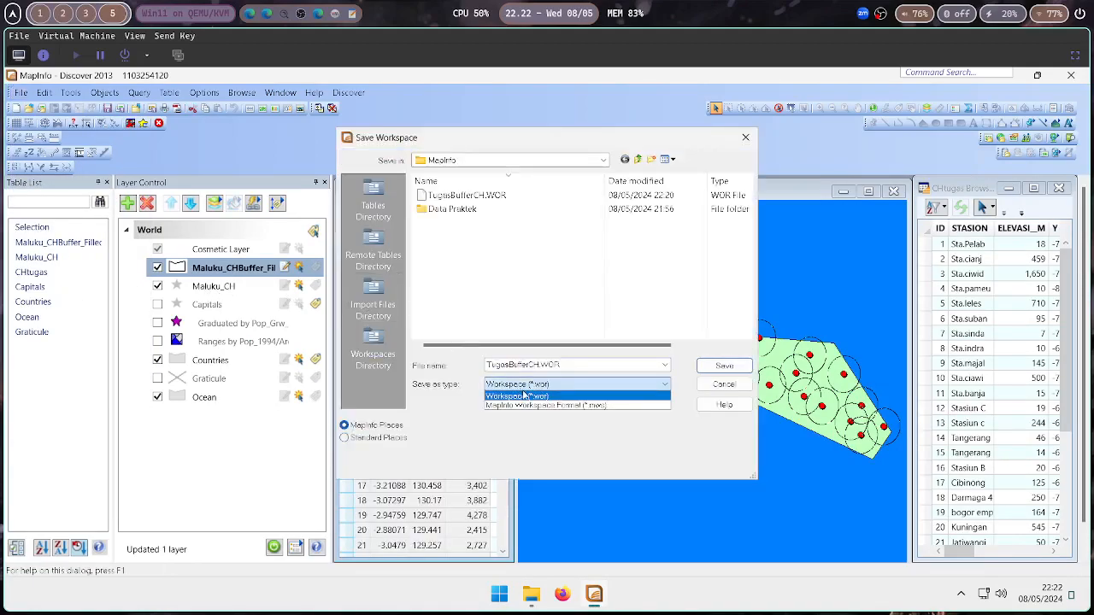
left_click(754, 141)
left_click(751, 139)
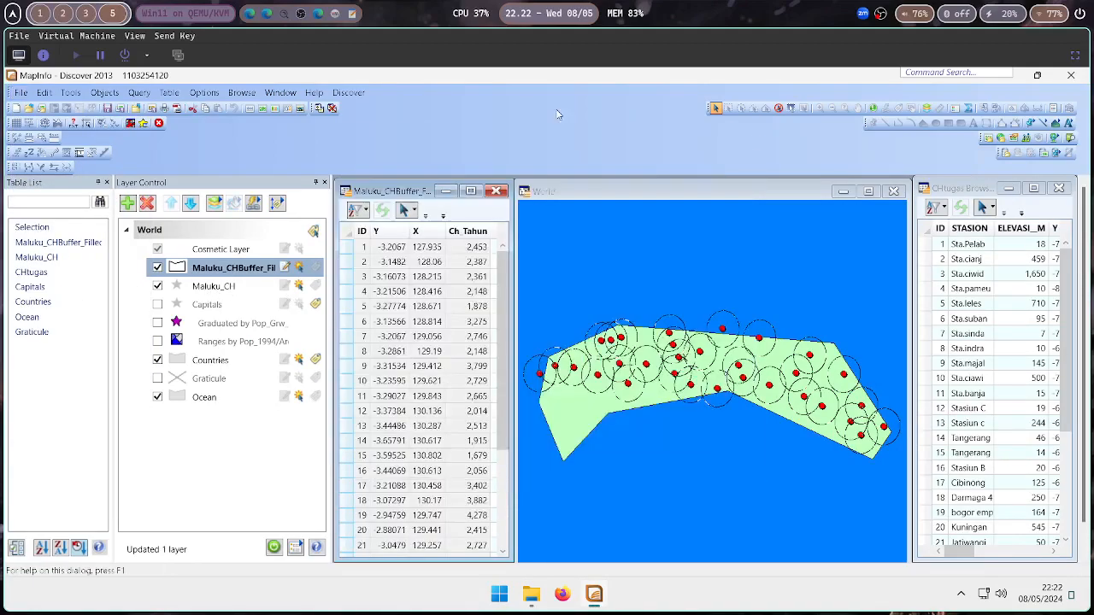
Start printing the window and choose Microsoft Print to PDF as the printer
left_click(24, 92)
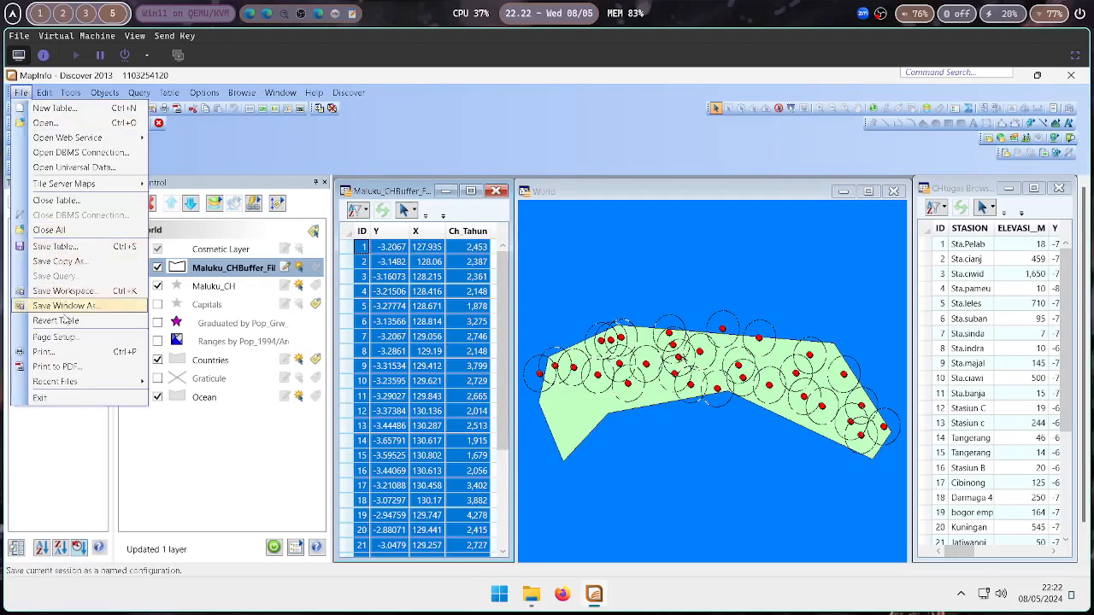
left_click(77, 355)
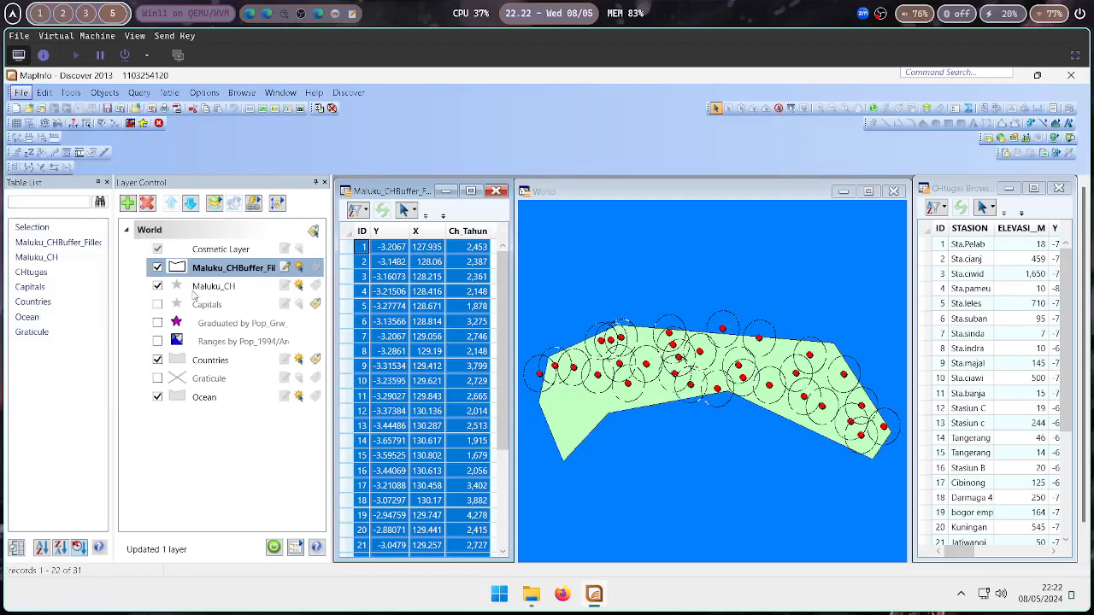
left_click(512, 224)
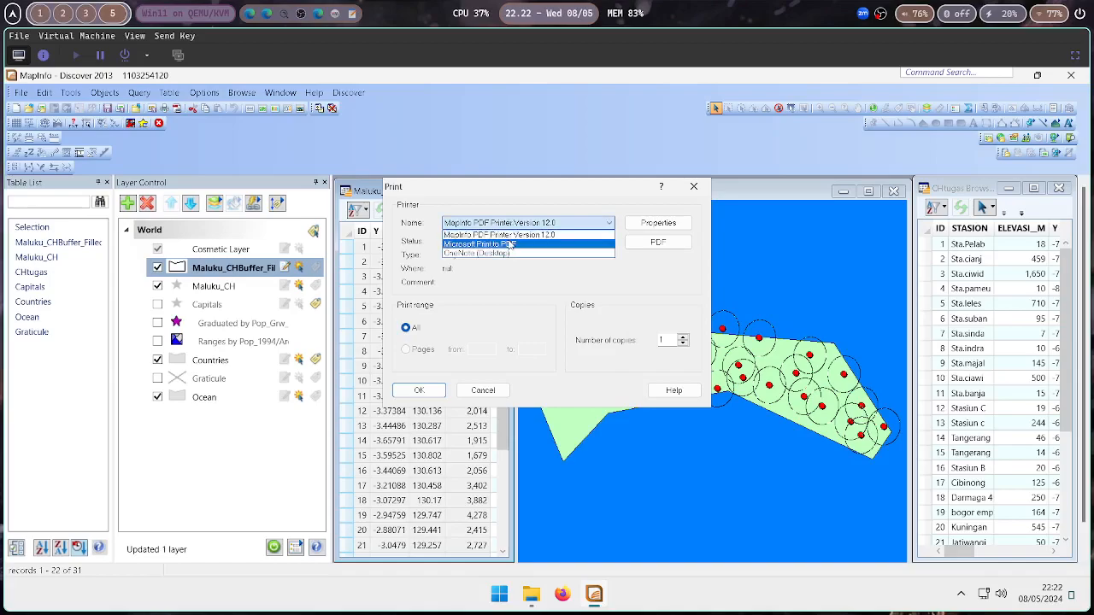
left_click(513, 246)
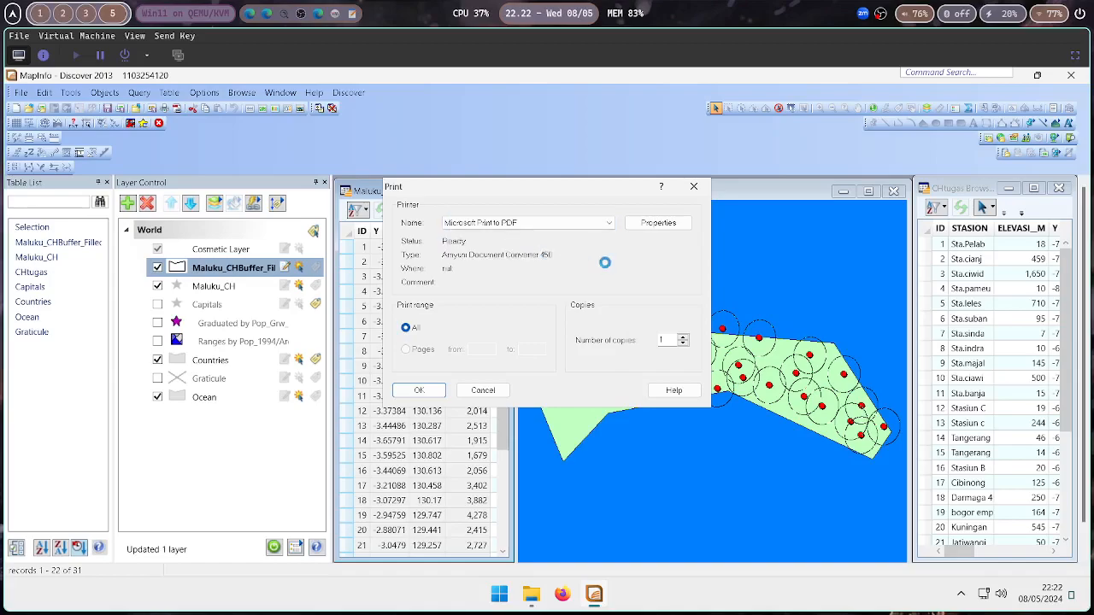
left_click_drag(579, 191, 506, 149)
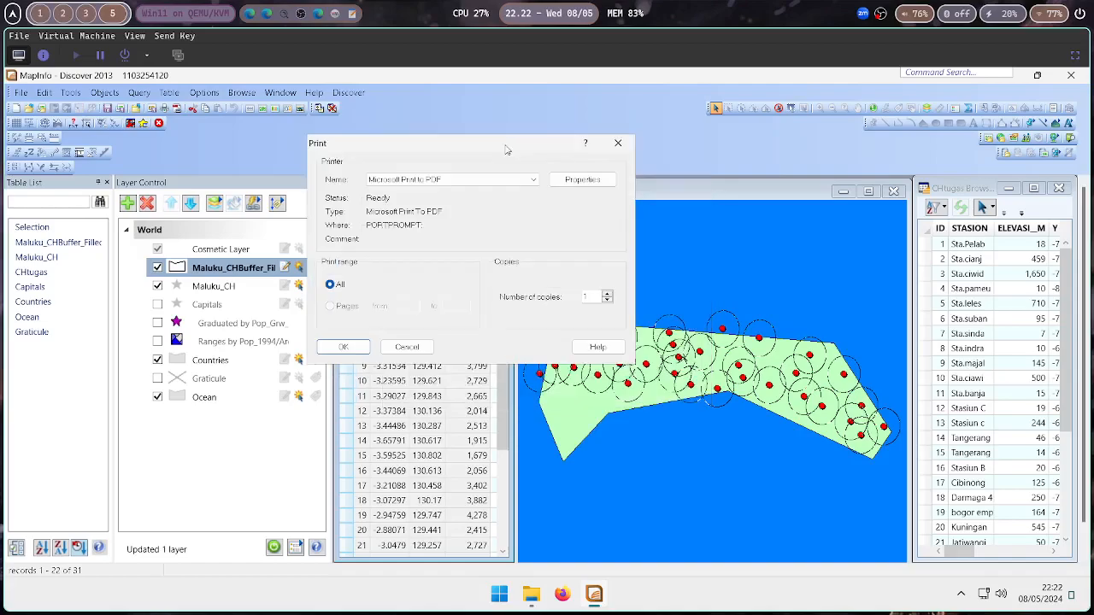
Set the PDF printer's page orientation to Landscape with A4 paper size
left_click(578, 181)
left_click_drag(511, 168, 679, 161)
left_click(568, 211)
left_click(556, 229)
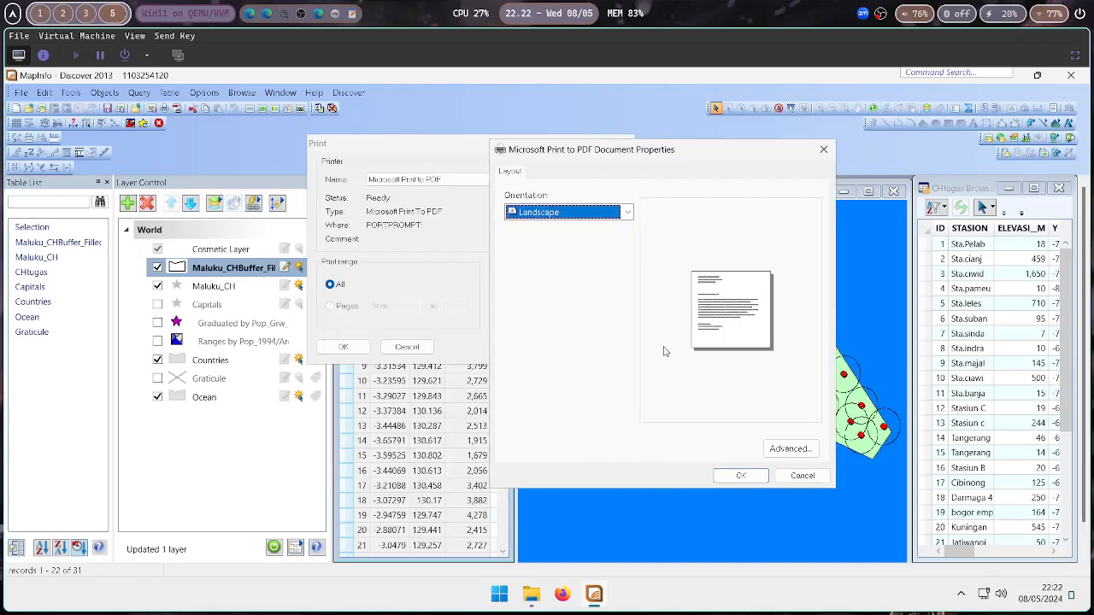
left_click(790, 450)
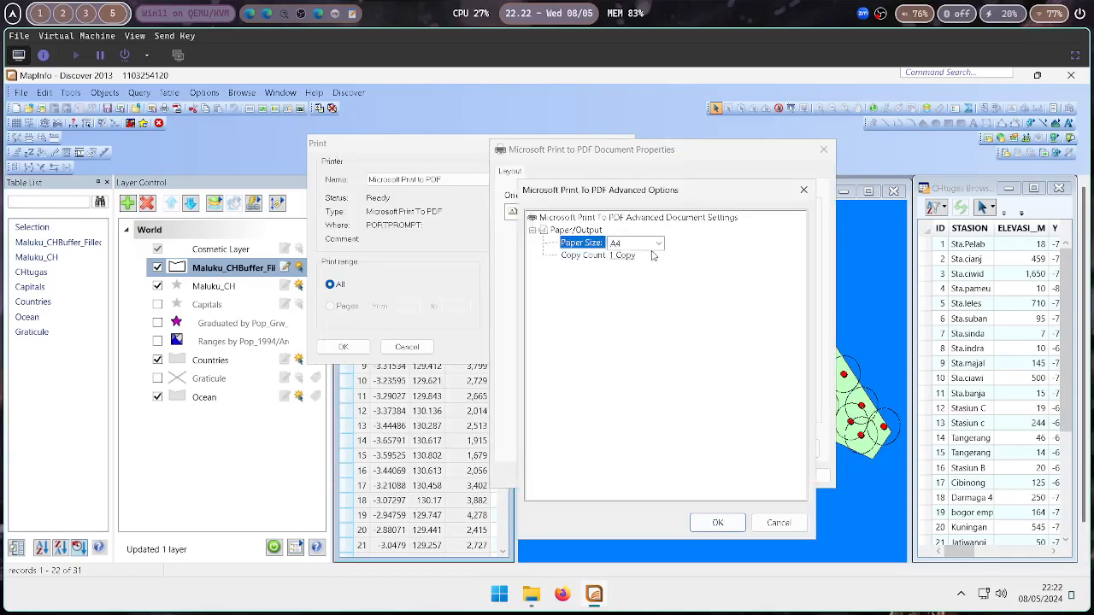
left_click(718, 521)
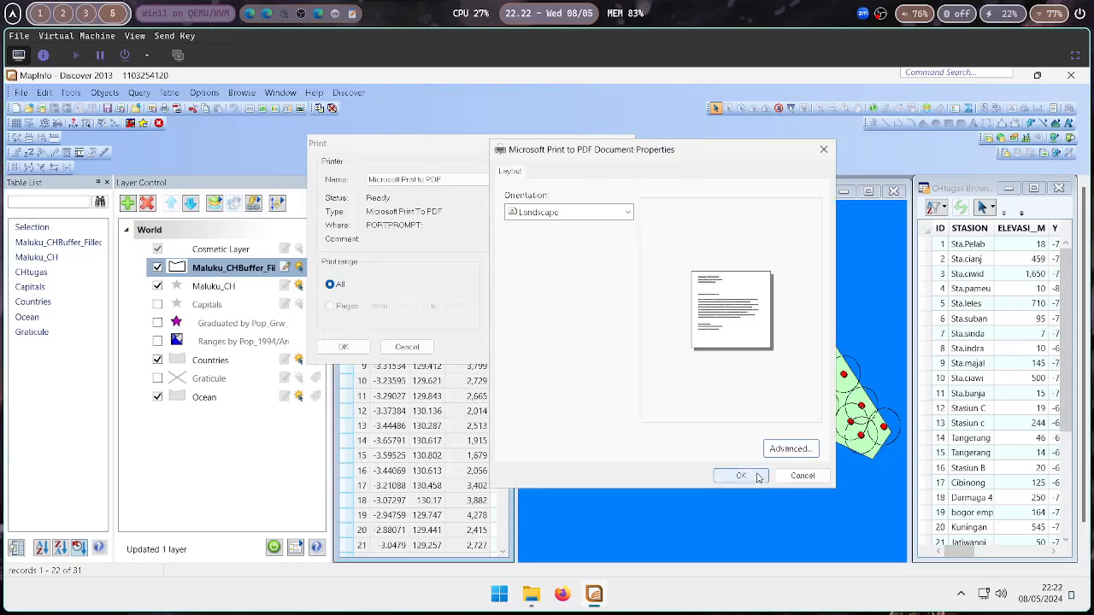
left_click(741, 476)
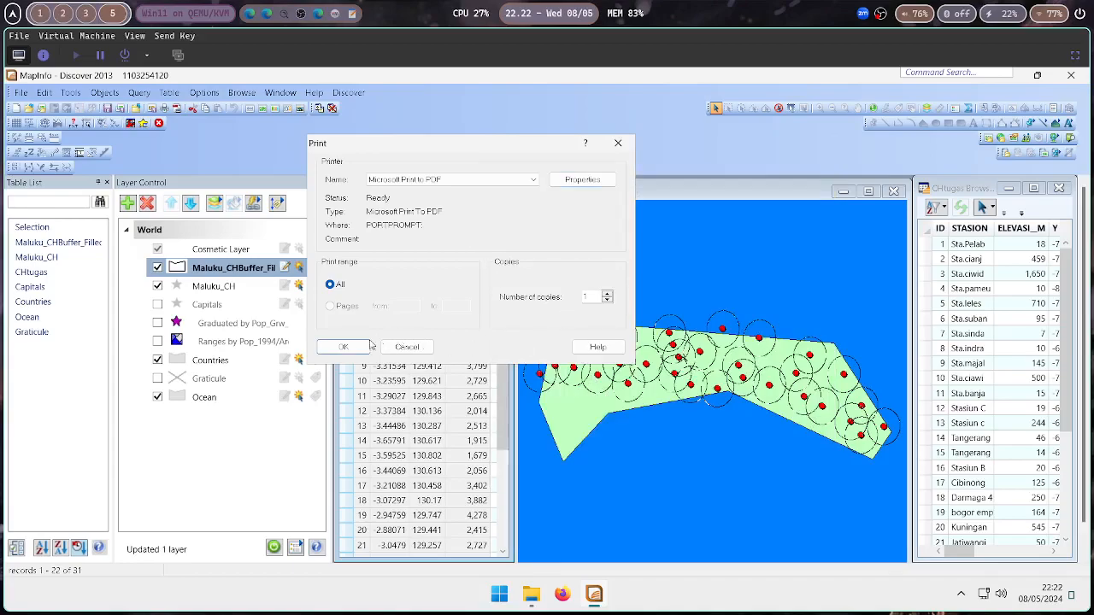
Print the window to a PDF file named TugasBufferCH in Documents
left_click(350, 347)
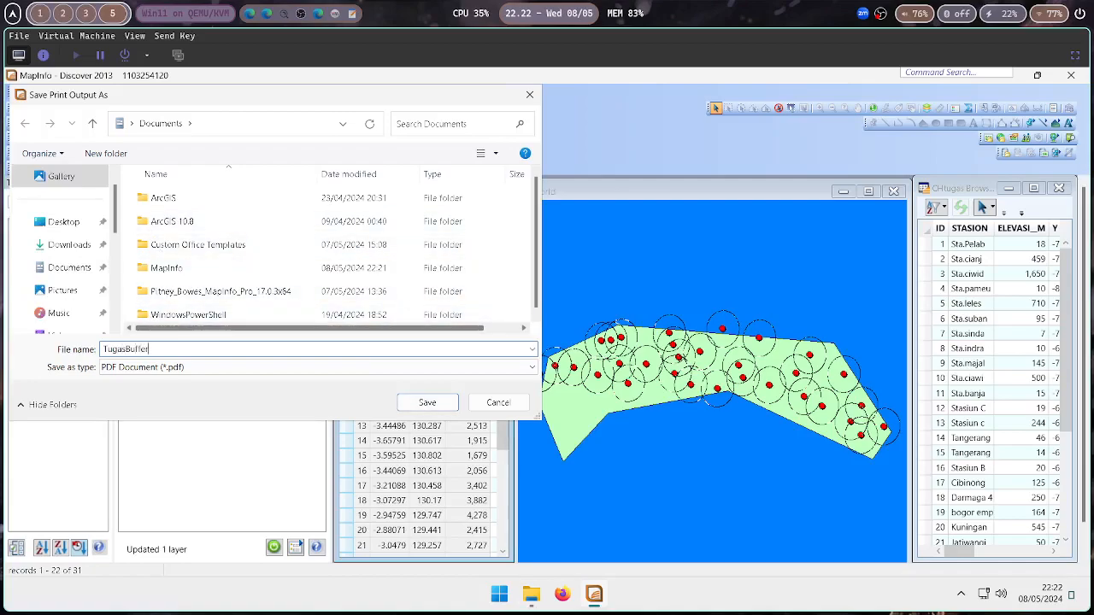
key("Return")
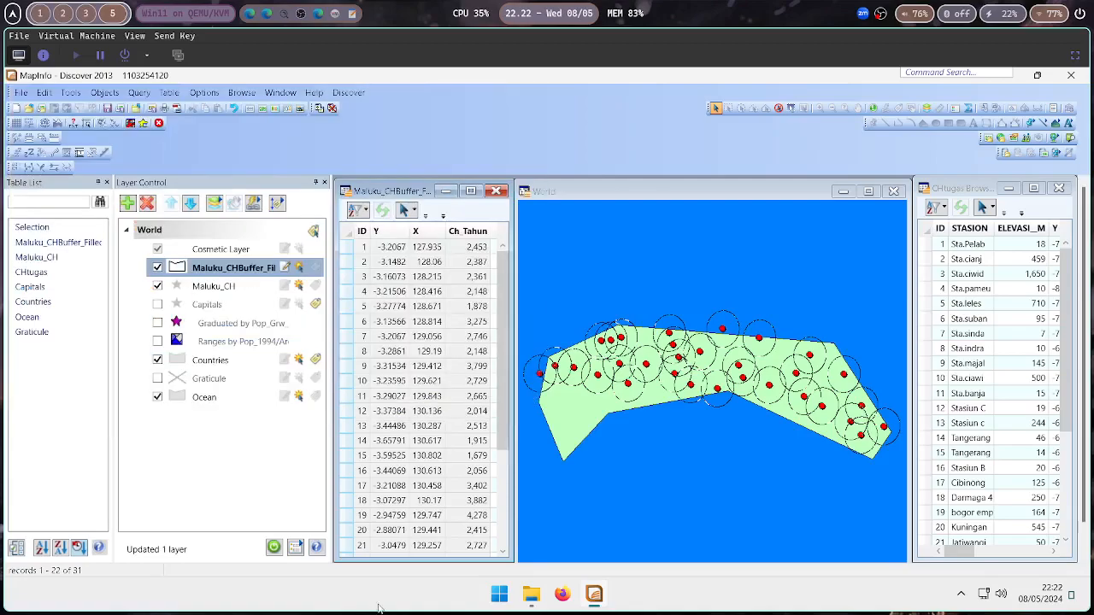
Open TugasBufferCH.pdf from the Documents folder to check the printed output
left_click(531, 596)
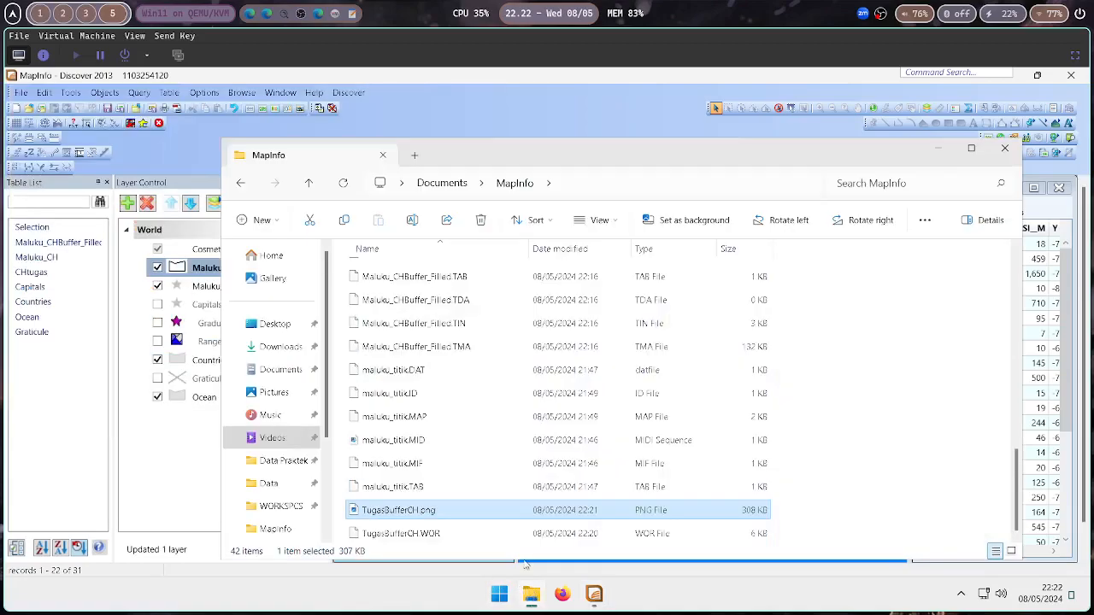
left_click(275, 374)
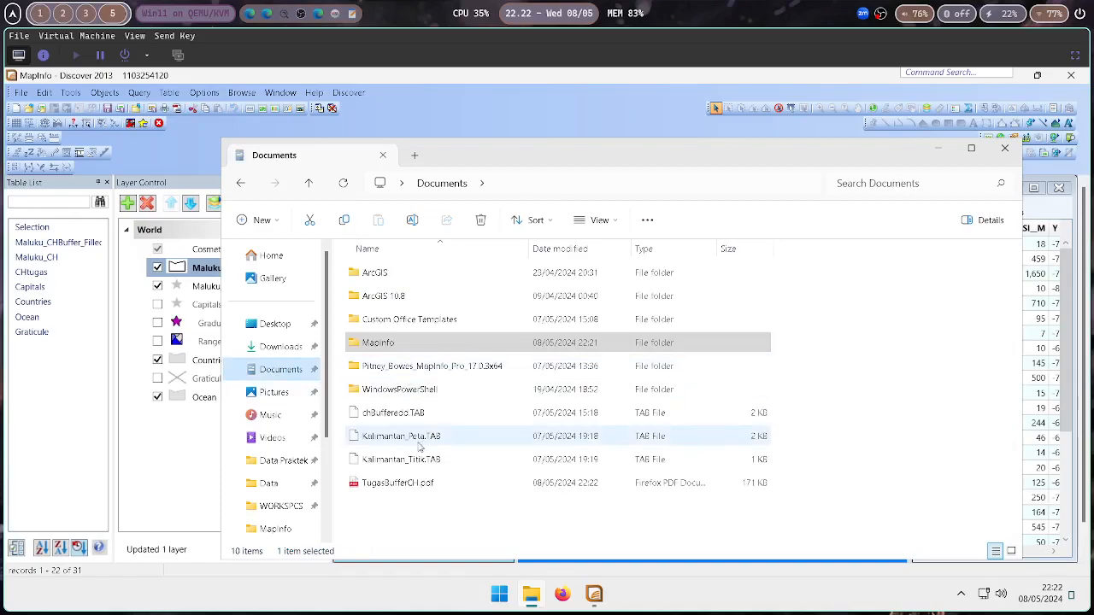
left_click(415, 482)
double_click(415, 481)
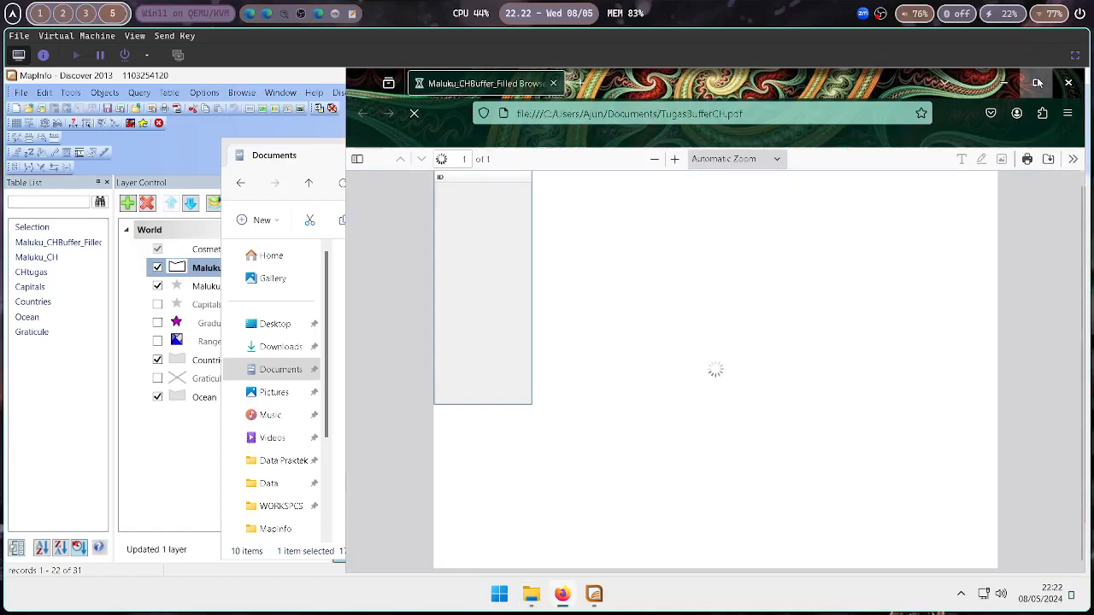
Review the printed TugasBufferCH PDF at full size, then close the PDF viewer and the Documents folder window
left_click(1037, 83)
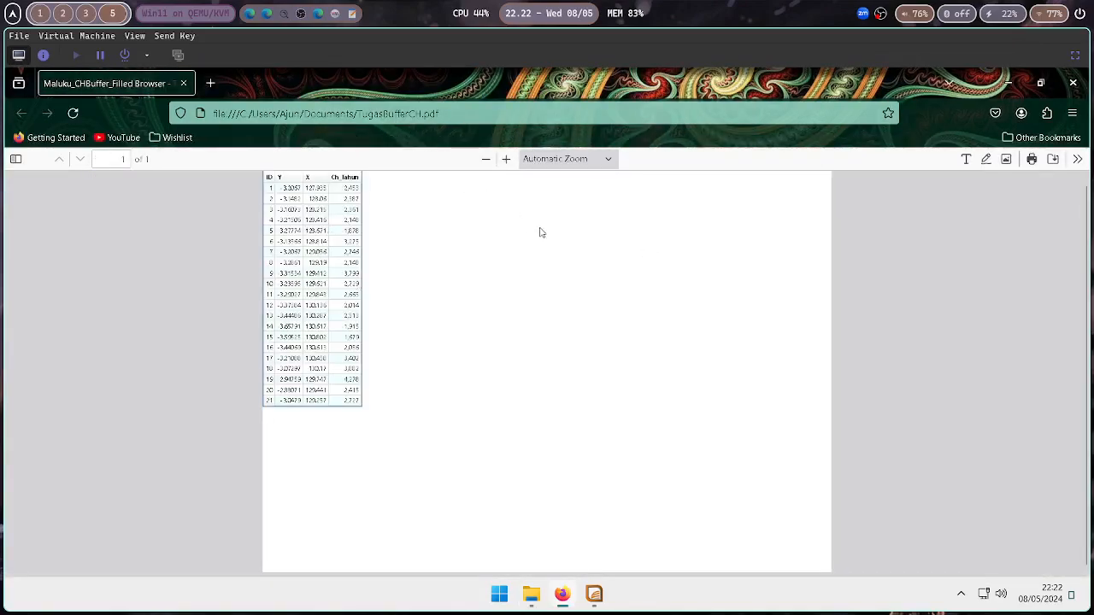
left_click(1073, 83)
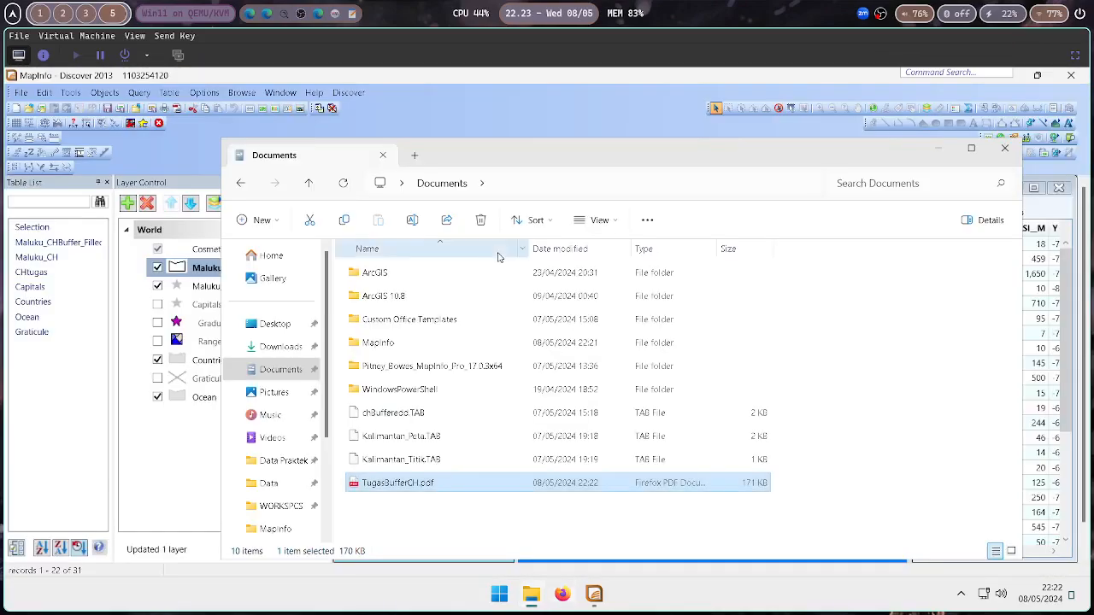
left_click(384, 156)
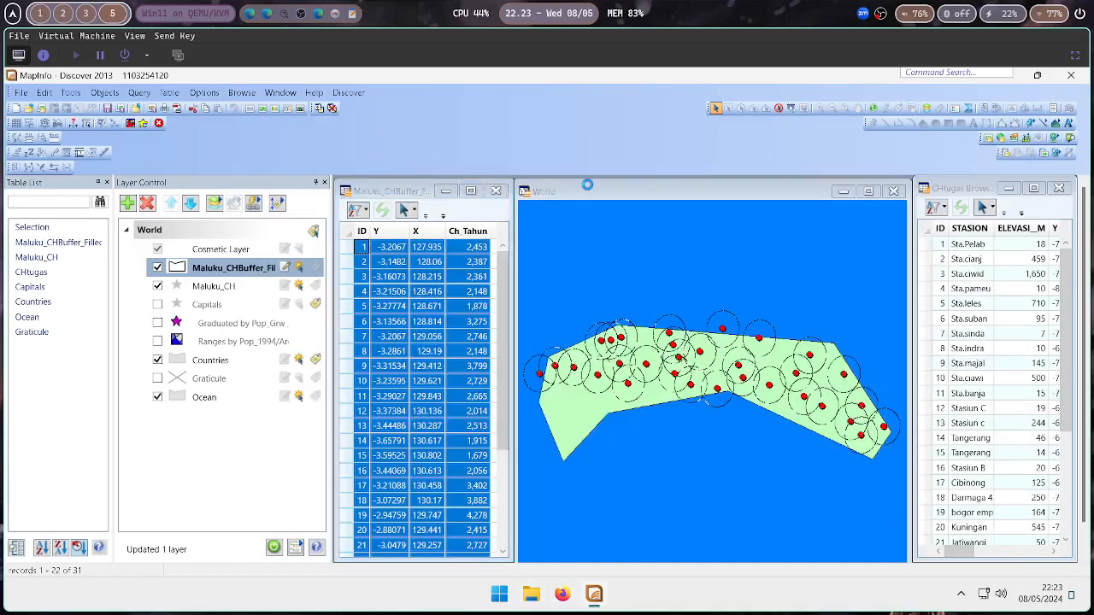
Exit MapInfo Discover, closing its map and browser windows and answering the closing prompt
left_click(633, 194)
left_click(969, 193)
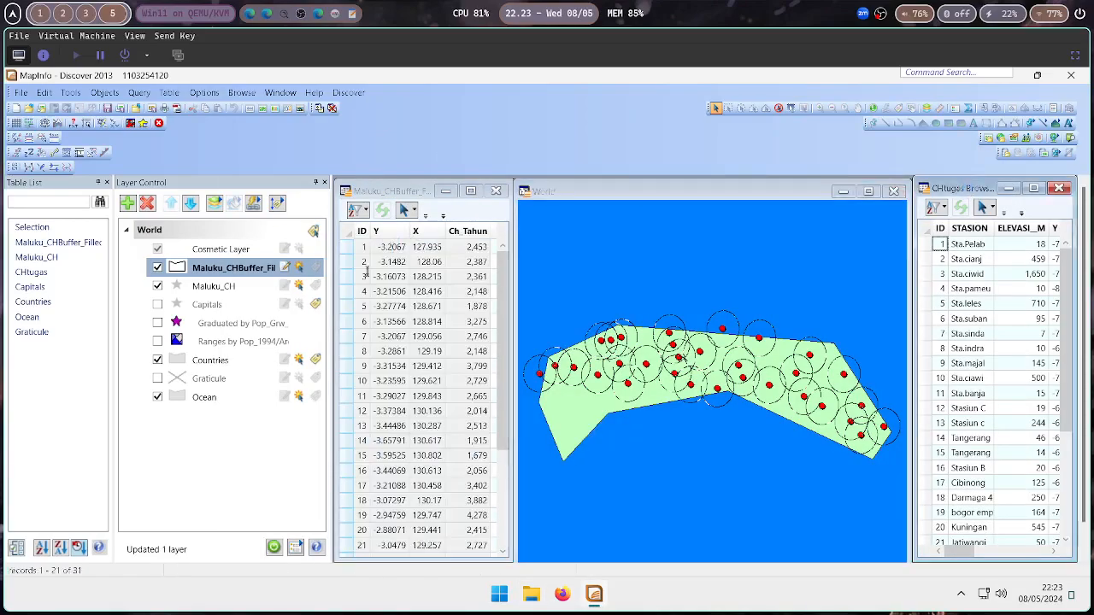
left_click(243, 471)
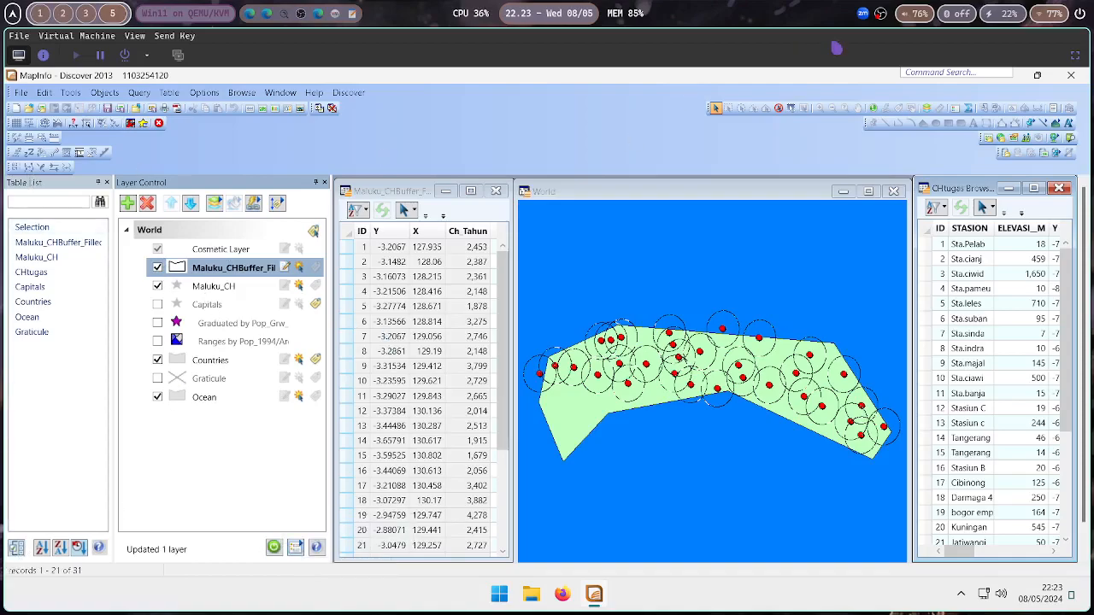
left_click(1071, 74)
left_click(648, 262)
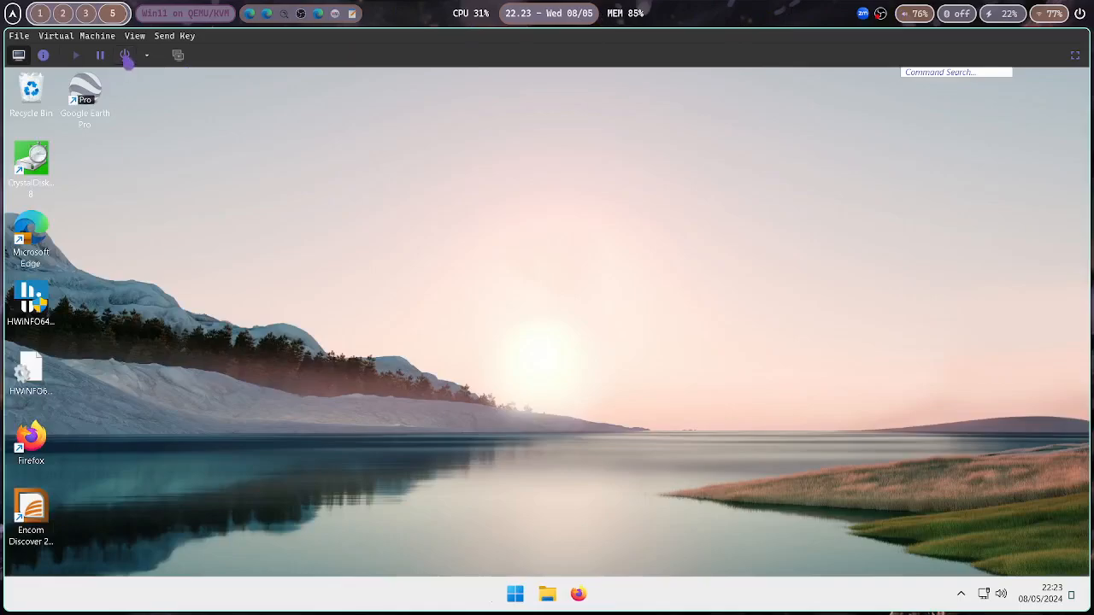
Shut down the Windows 11 virtual machine
left_click(125, 55)
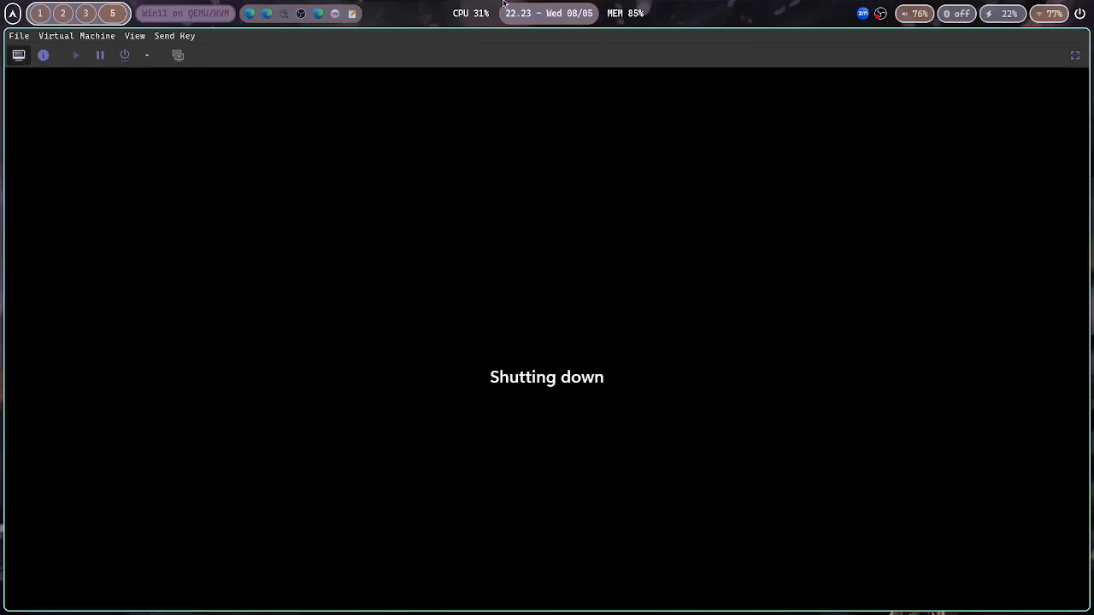
key("super+2")
key("super+3")
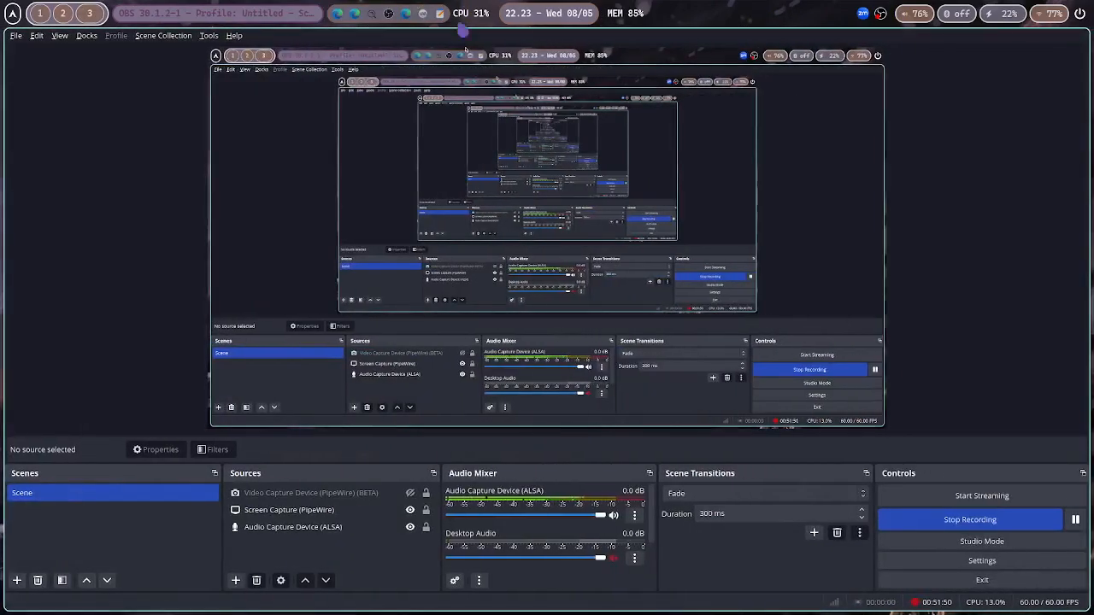